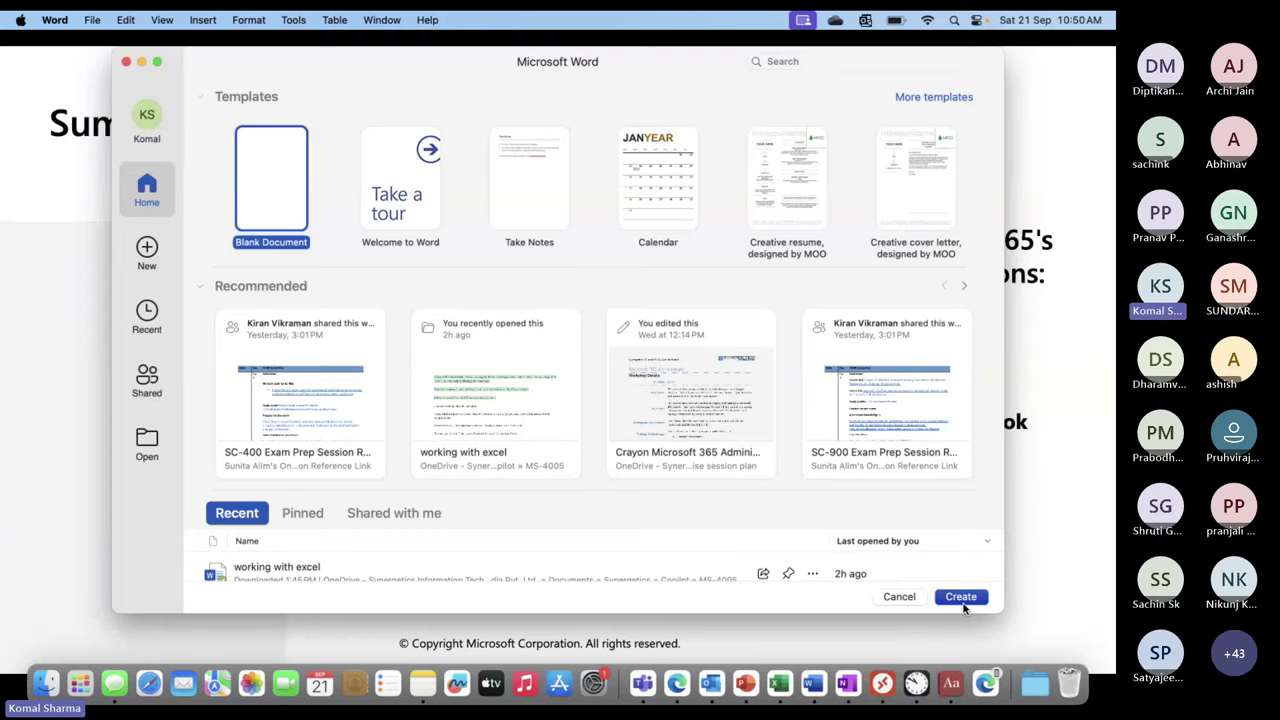
Create a blank Word document, which opens as Document3 with the empty Draft with Copilot prompt
{"action": "left_click", "coordinate": [963, 603]}
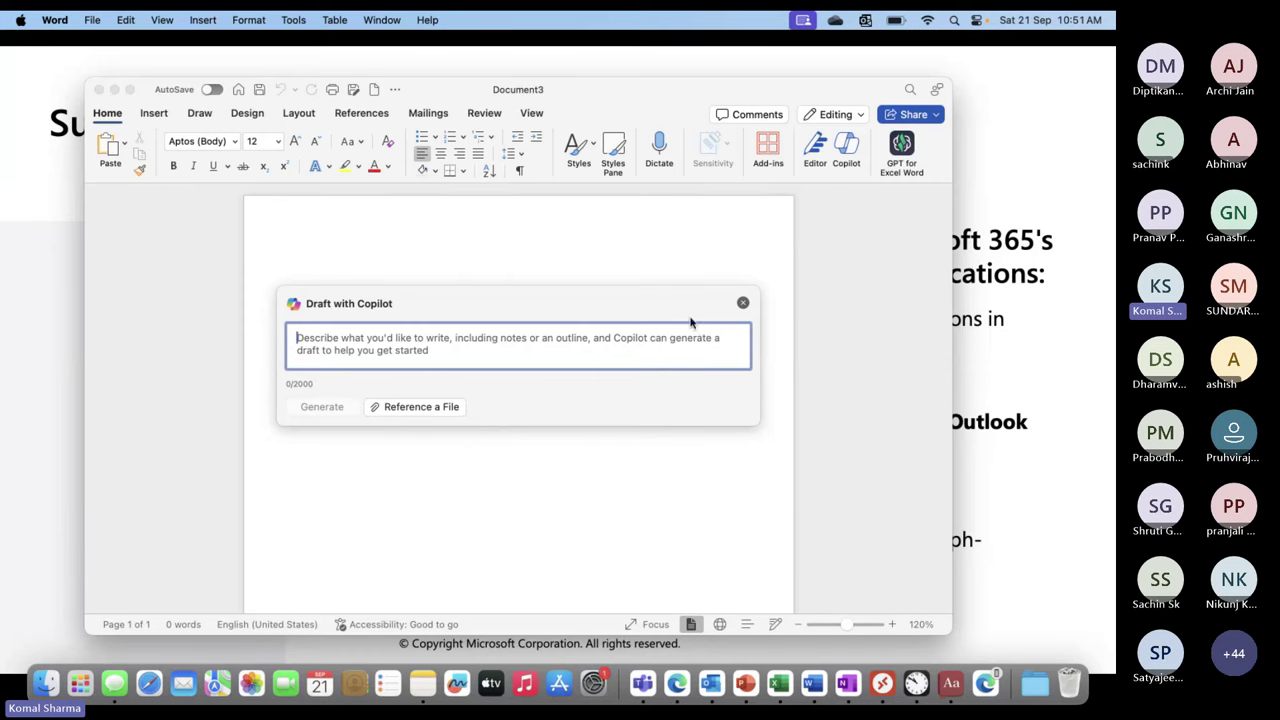
Dismiss the Draft with Copilot prompt, open the Copilot chat, then close Document3
{"action": "left_click", "coordinate": [743, 302]}
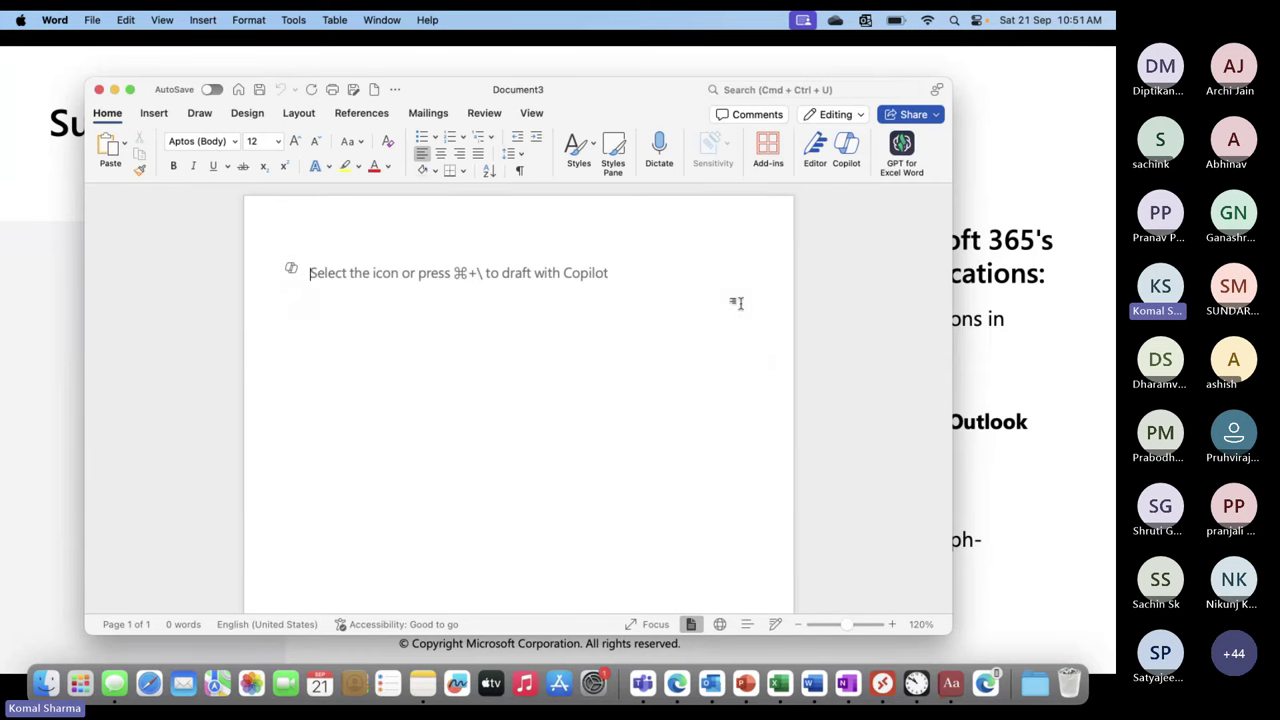
{"action": "left_click", "coordinate": [845, 150]}
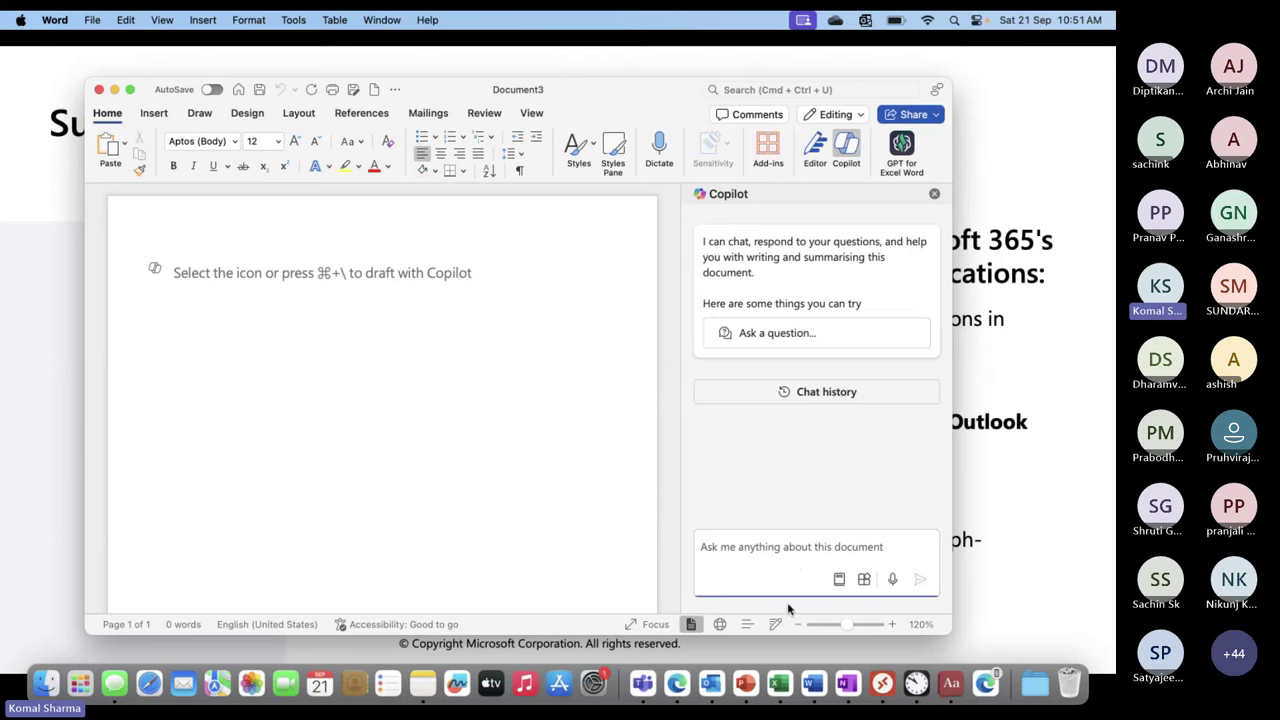
{"action": "left_click", "coordinate": [98, 90]}
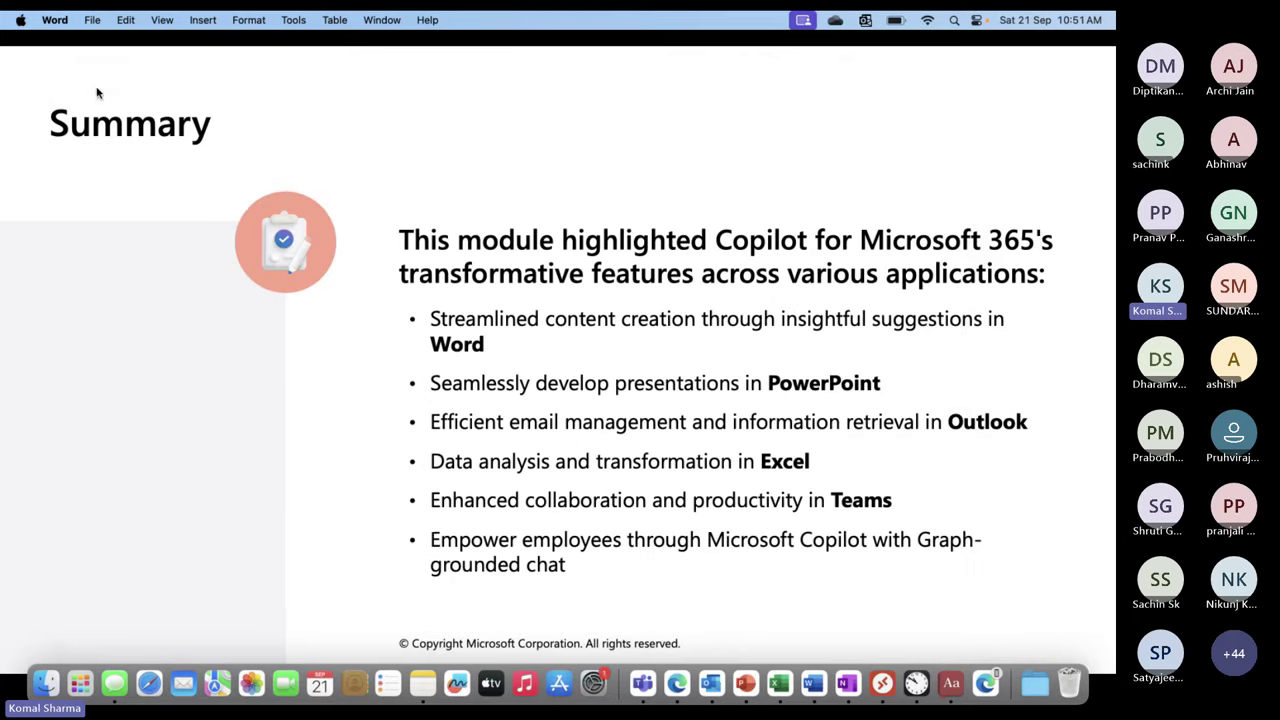
Launch Excel and open 'Fabrikam Q1 marketing campaigns copy' from the Recent list
{"action": "left_click", "coordinate": [780, 683]}
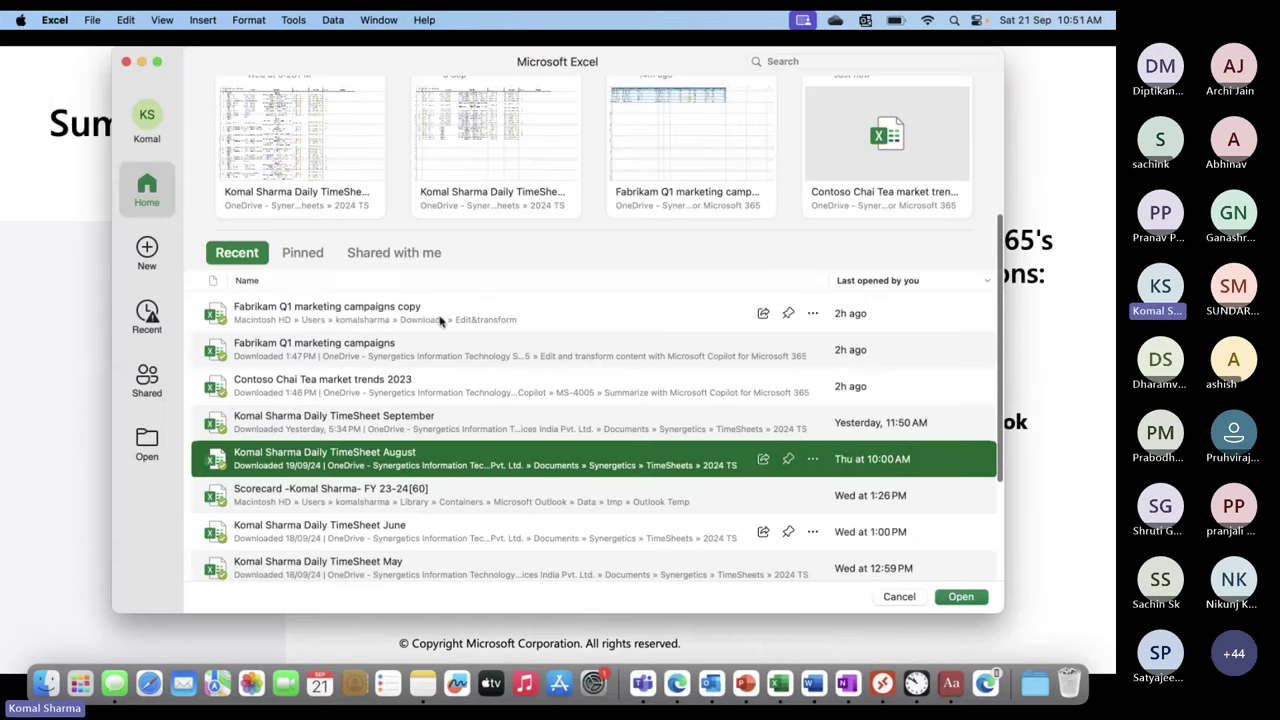
{"action": "left_click", "coordinate": [280, 205]}
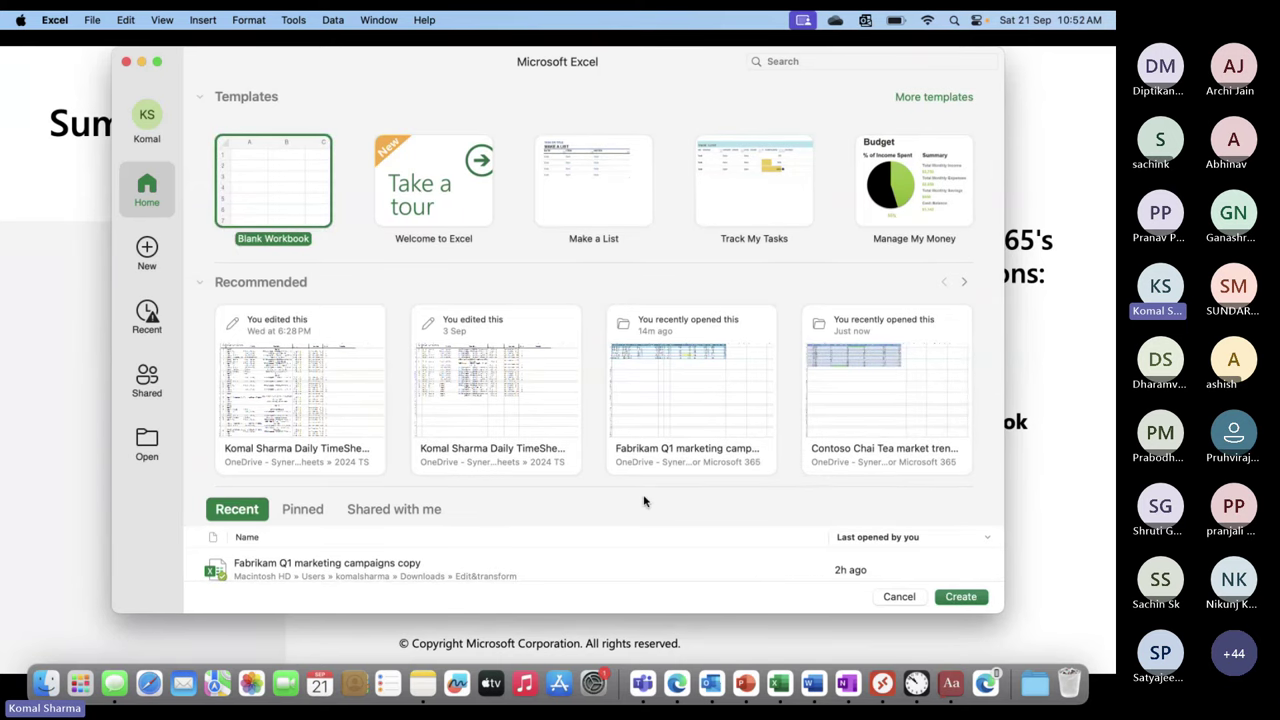
{"action": "scroll", "coordinate": [644, 501], "scroll_direction": "down", "scroll_amount": 3}
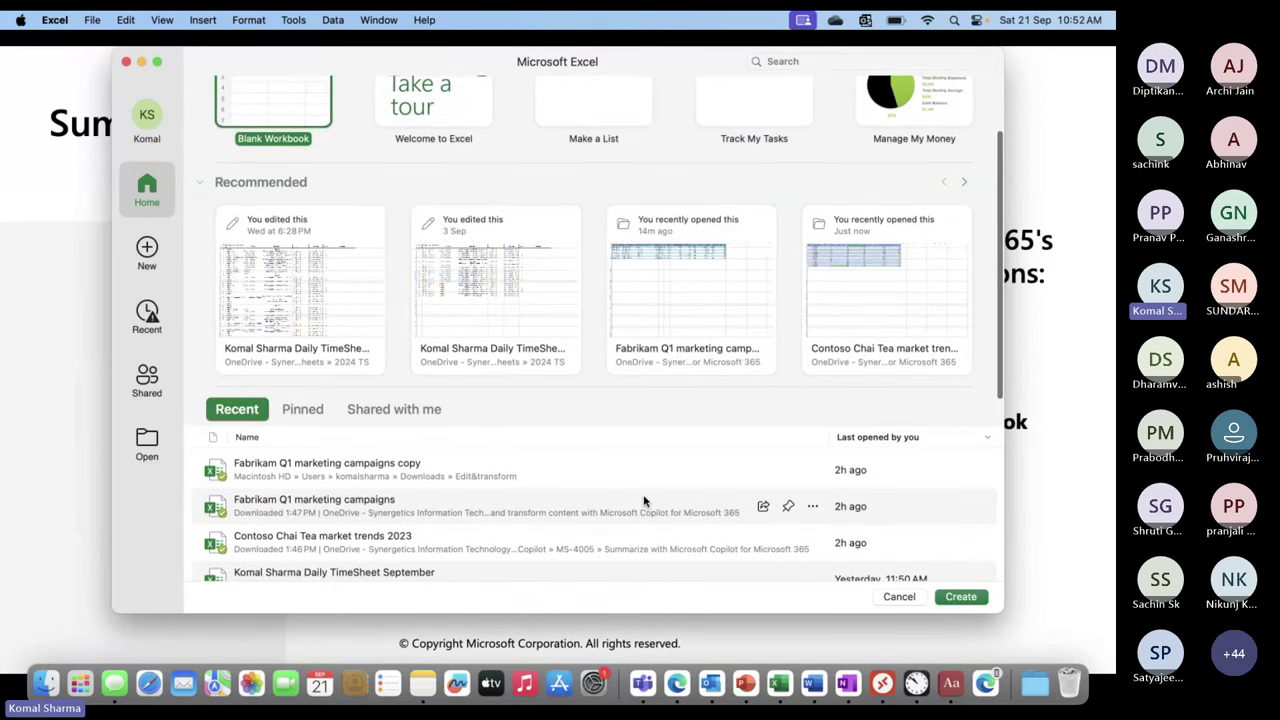
{"action": "left_click", "coordinate": [338, 465]}
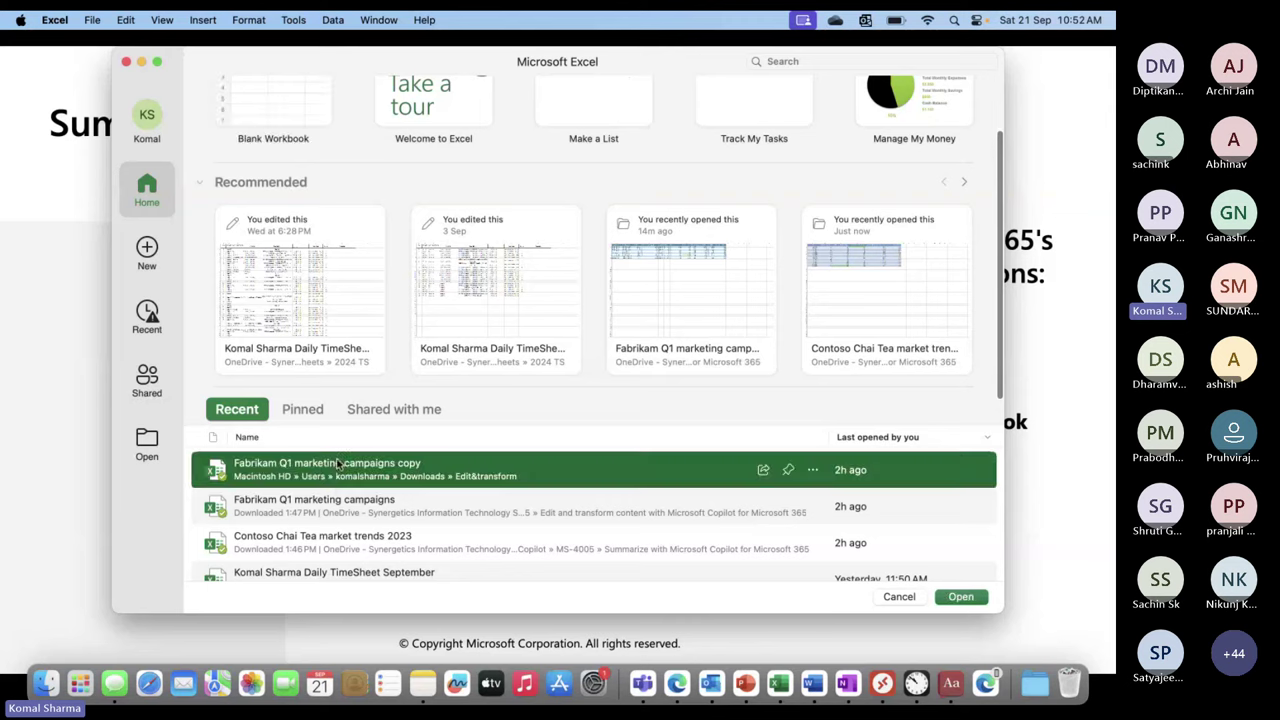
{"action": "left_click", "coordinate": [962, 597]}
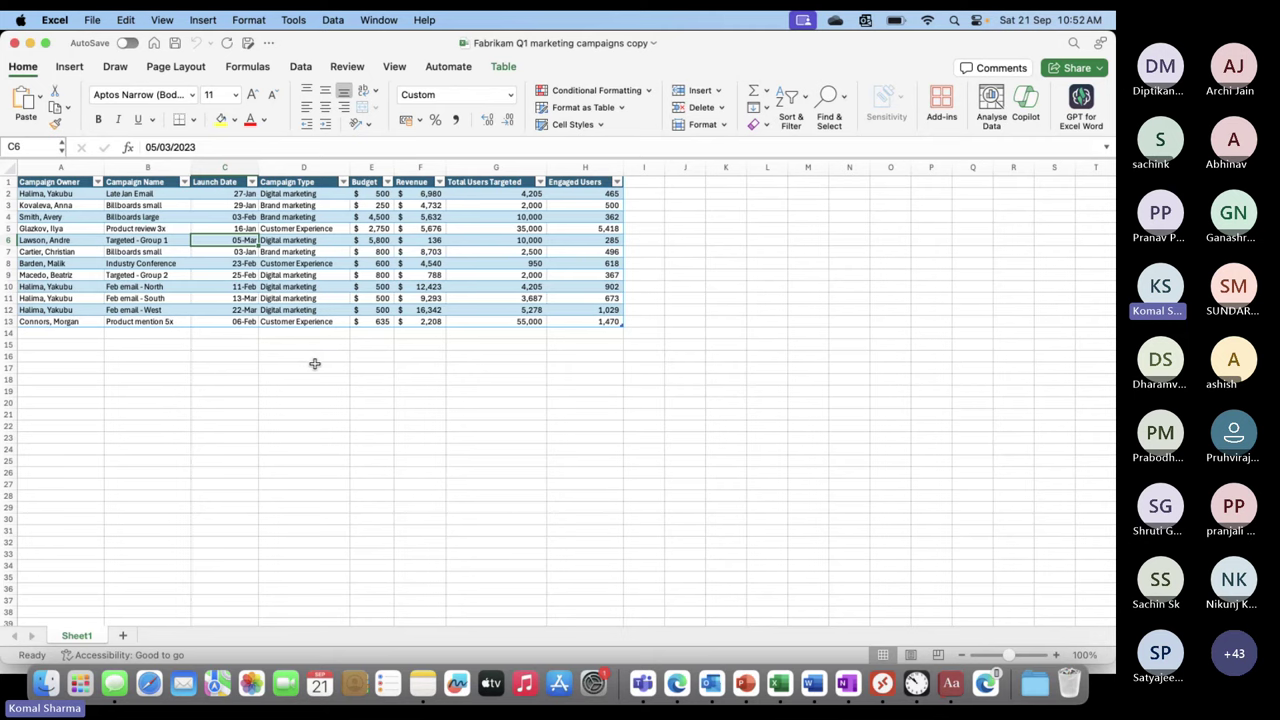
Select cell D9 and zoom the campaigns sheet in to 140%
{"action": "left_click", "coordinate": [324, 274]}
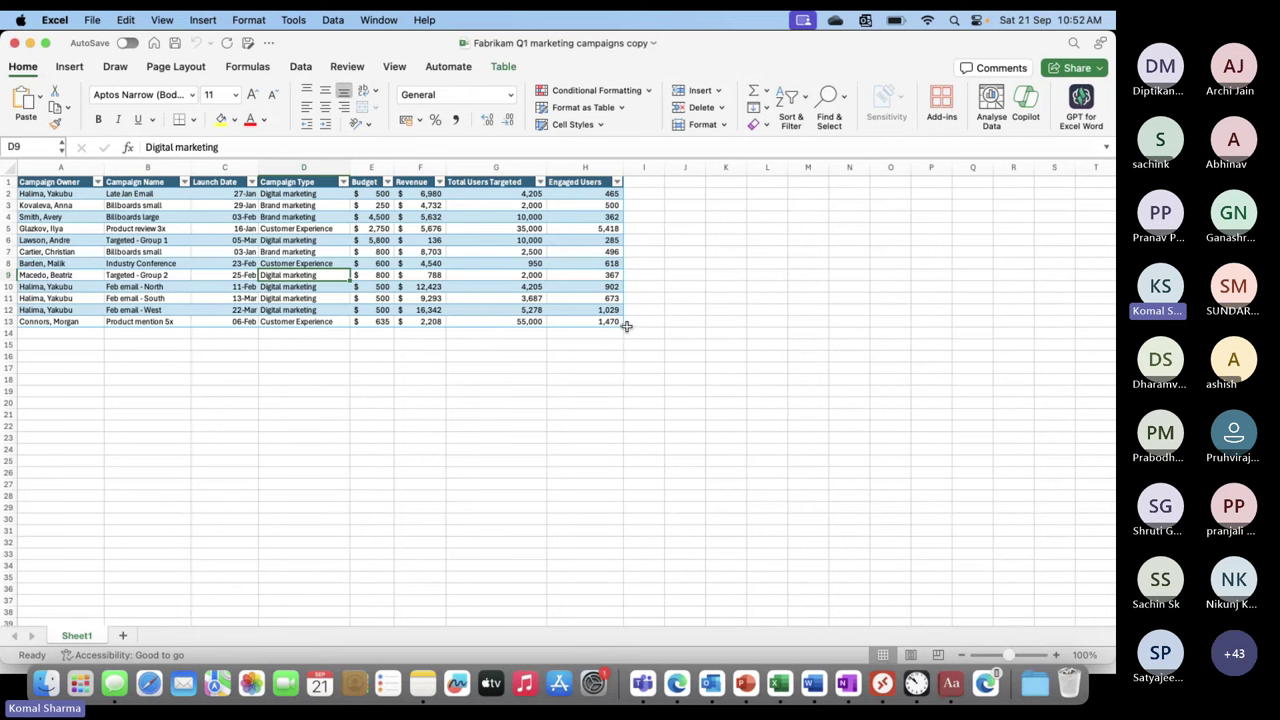
{"action": "left_click", "coordinate": [1056, 655]}
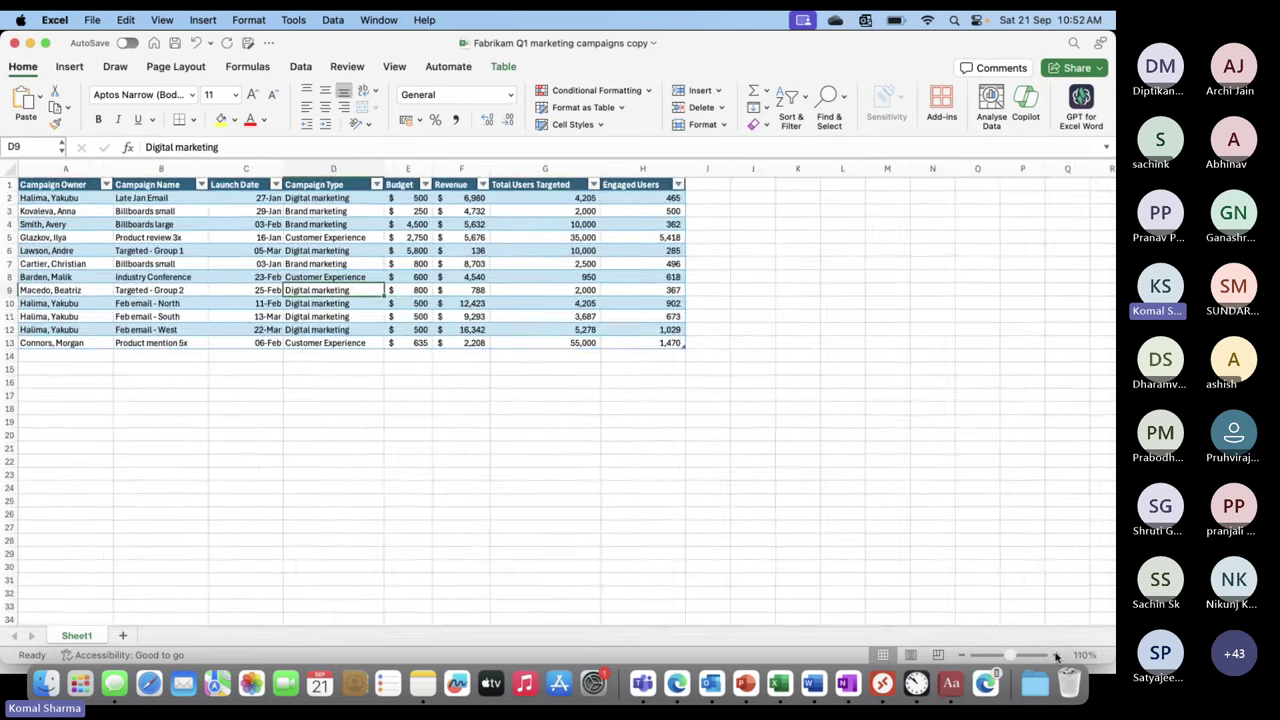
{"action": "left_click", "coordinate": [1056, 655]}
{"action": "left_click", "coordinate": [1056, 655]}
{"action": "left_click", "coordinate": [1056, 655]}
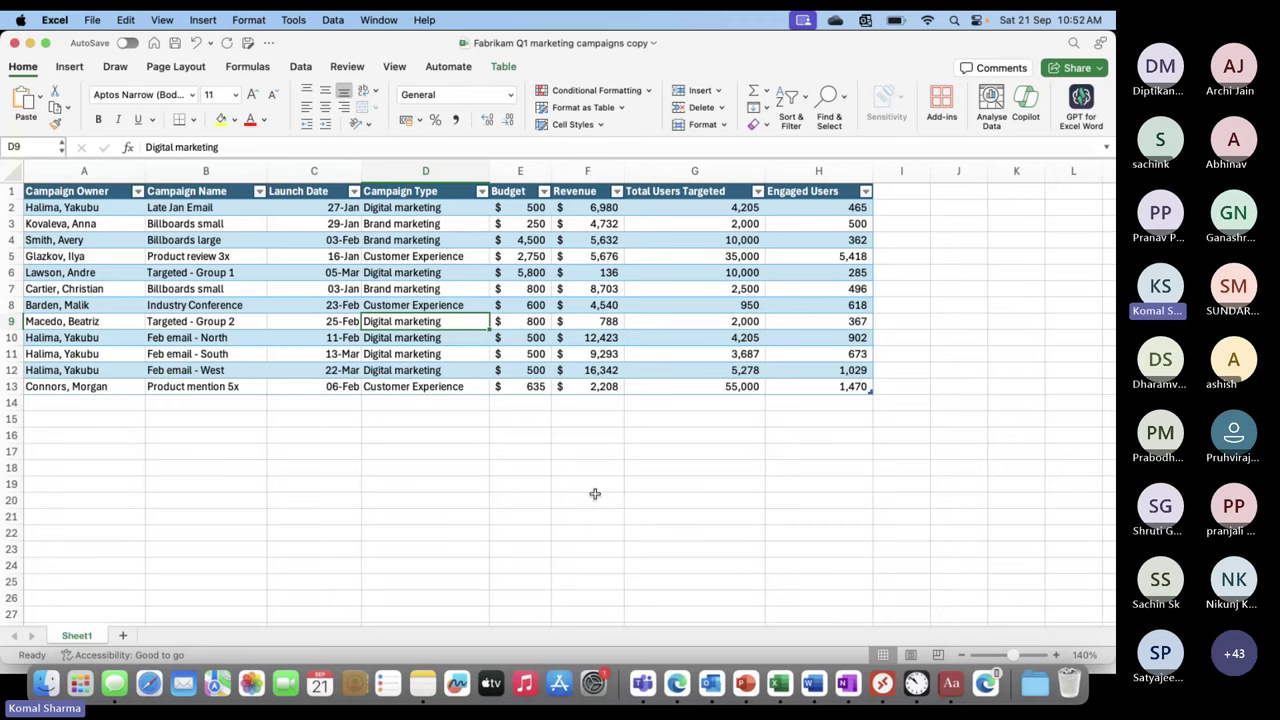
Enter an owner's first name, 'Late' and date 27-09 (shown as 27-Sep) in A17:C17
{"action": "left_click", "coordinate": [103, 450]}
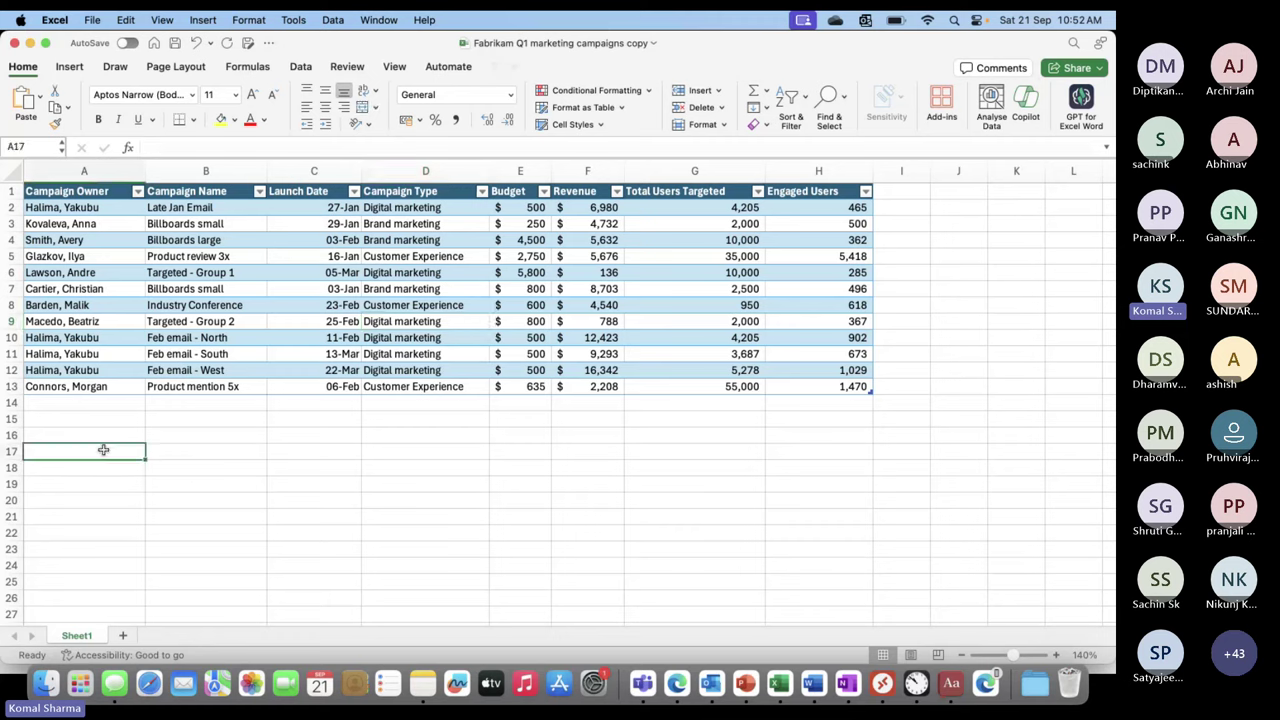
{"action": "type", "text": "H"}
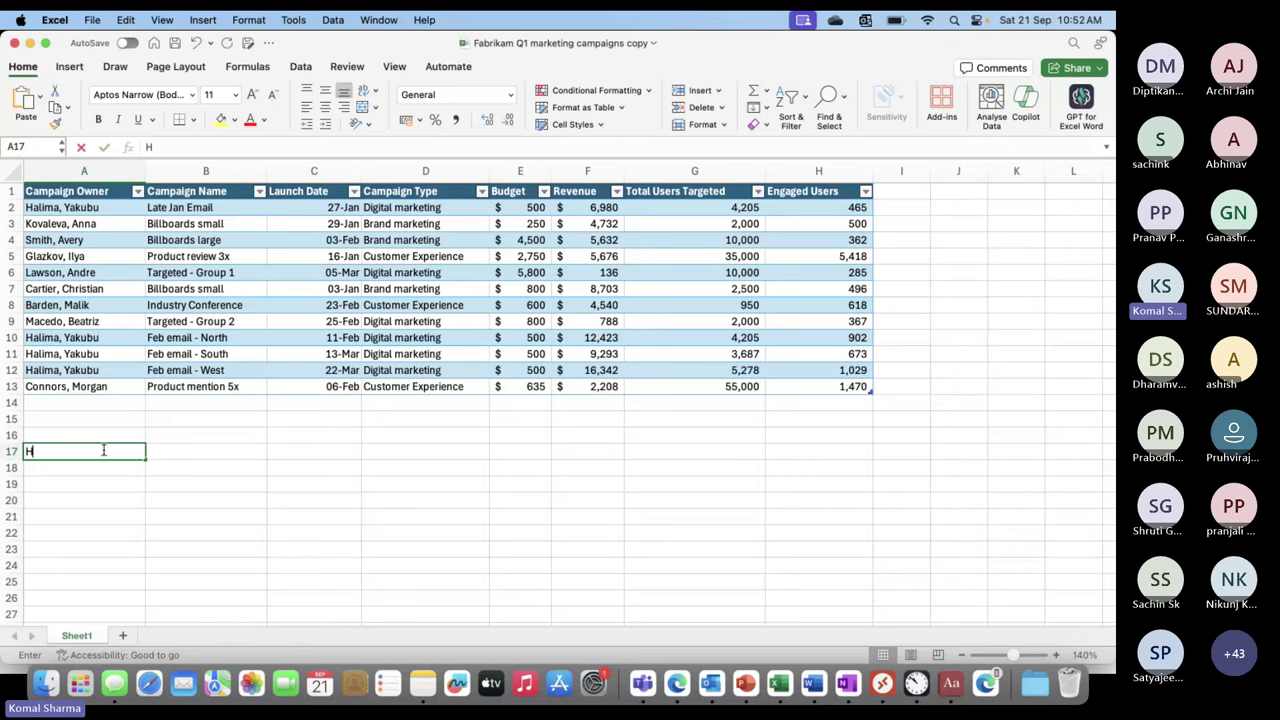
{"action": "type", "text": "alima"}
{"action": "key", "text": "Tab"}
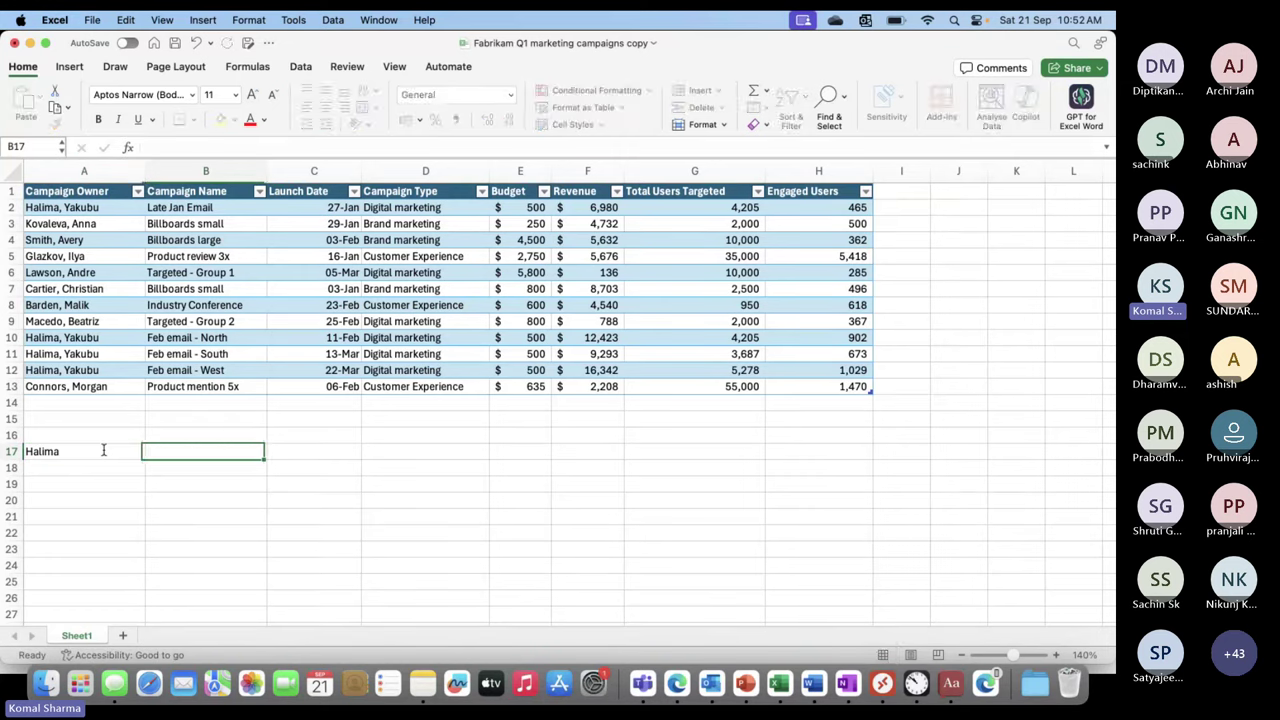
{"action": "type", "text": "Late"}
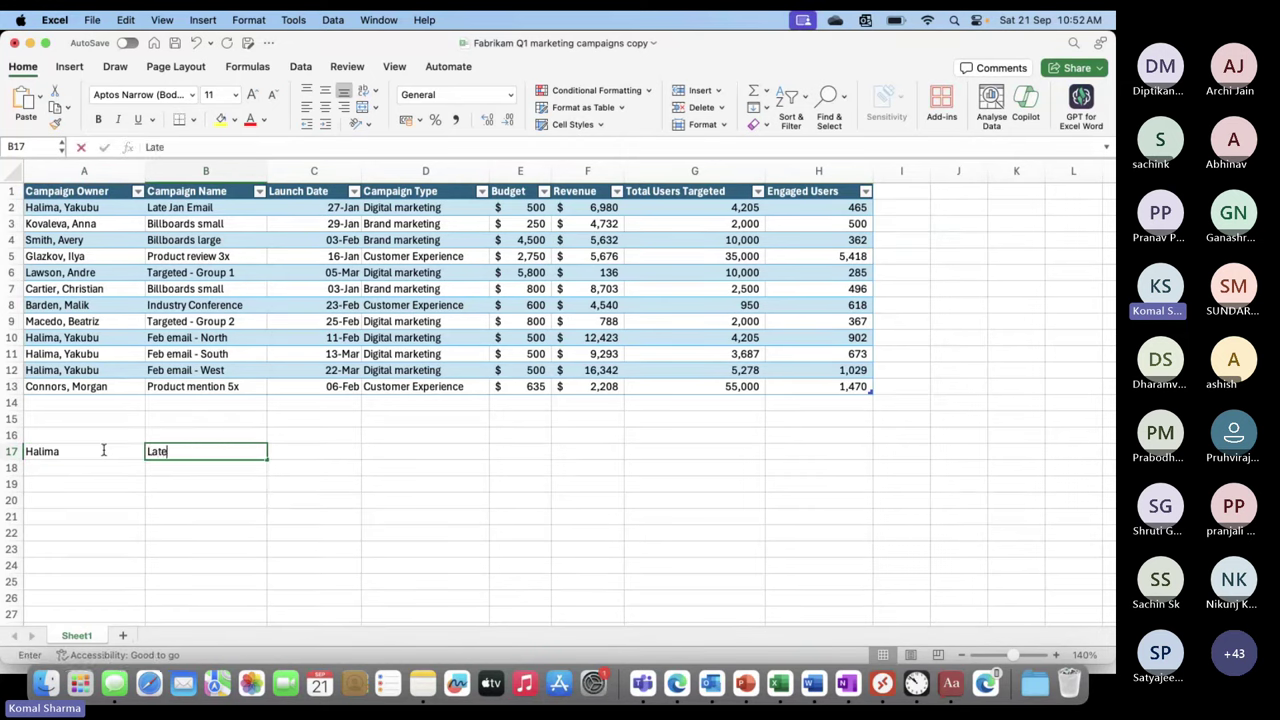
{"action": "key", "text": "Tab"}
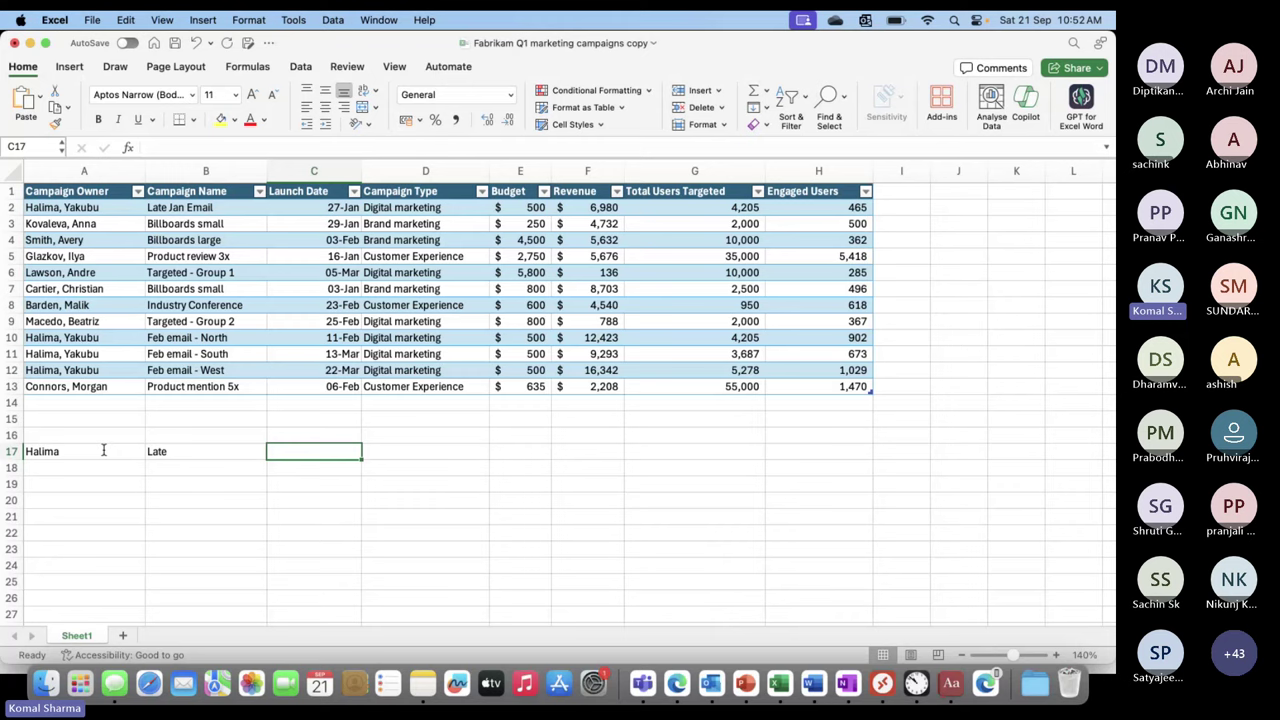
{"action": "type", "text": "27-09"}
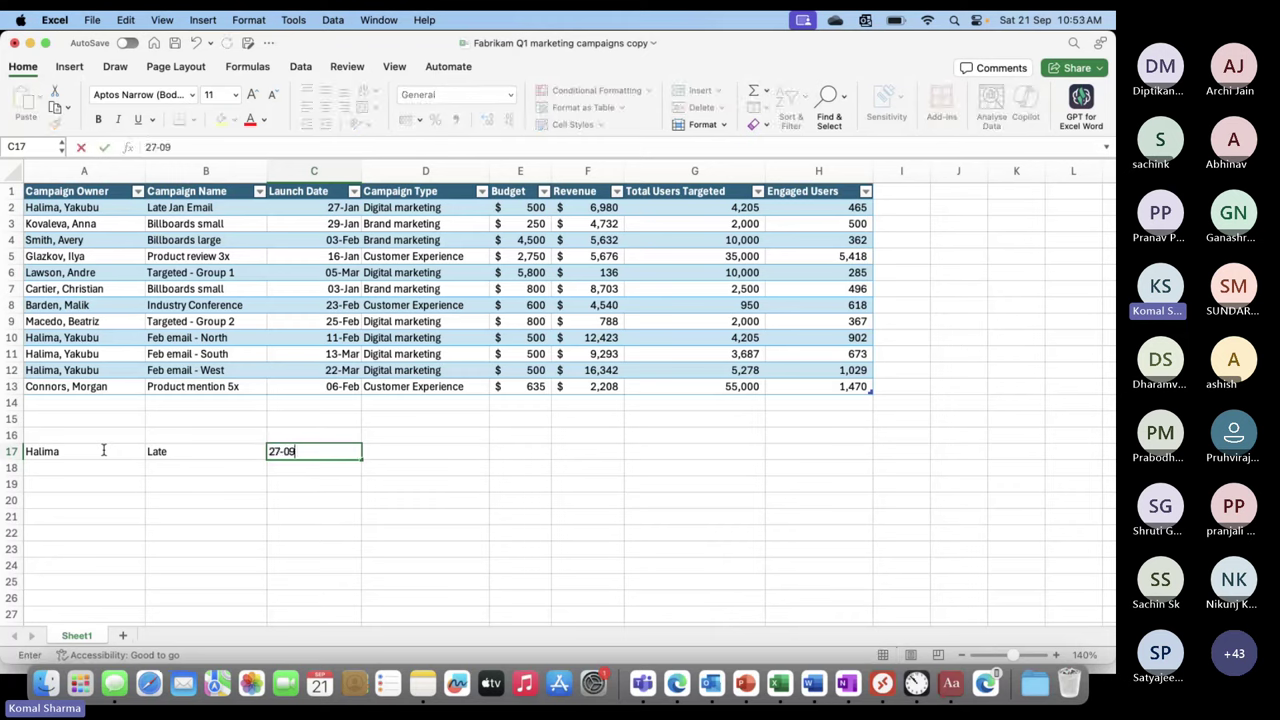
{"action": "key", "text": "Tab"}
{"action": "left_click", "coordinate": [117, 500]}
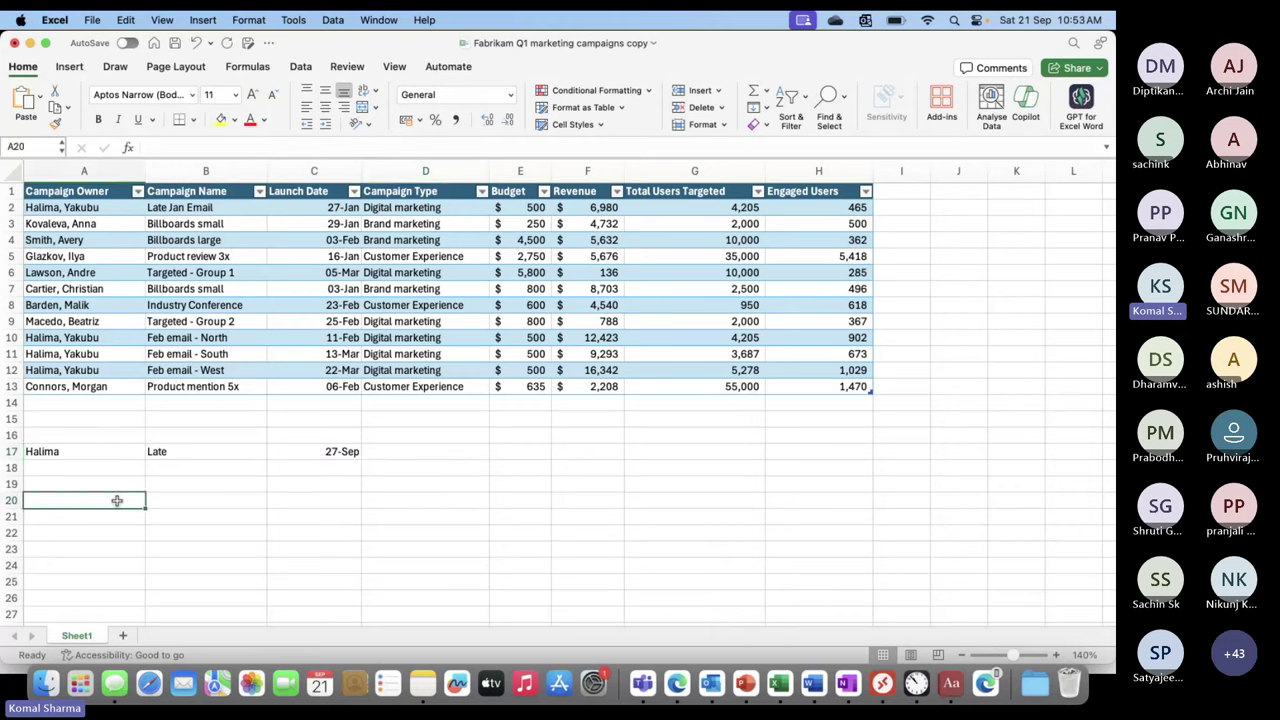
Open Copilot for the Fabrikam workbook, then close the workbook without saving
{"action": "left_click", "coordinate": [1028, 107]}
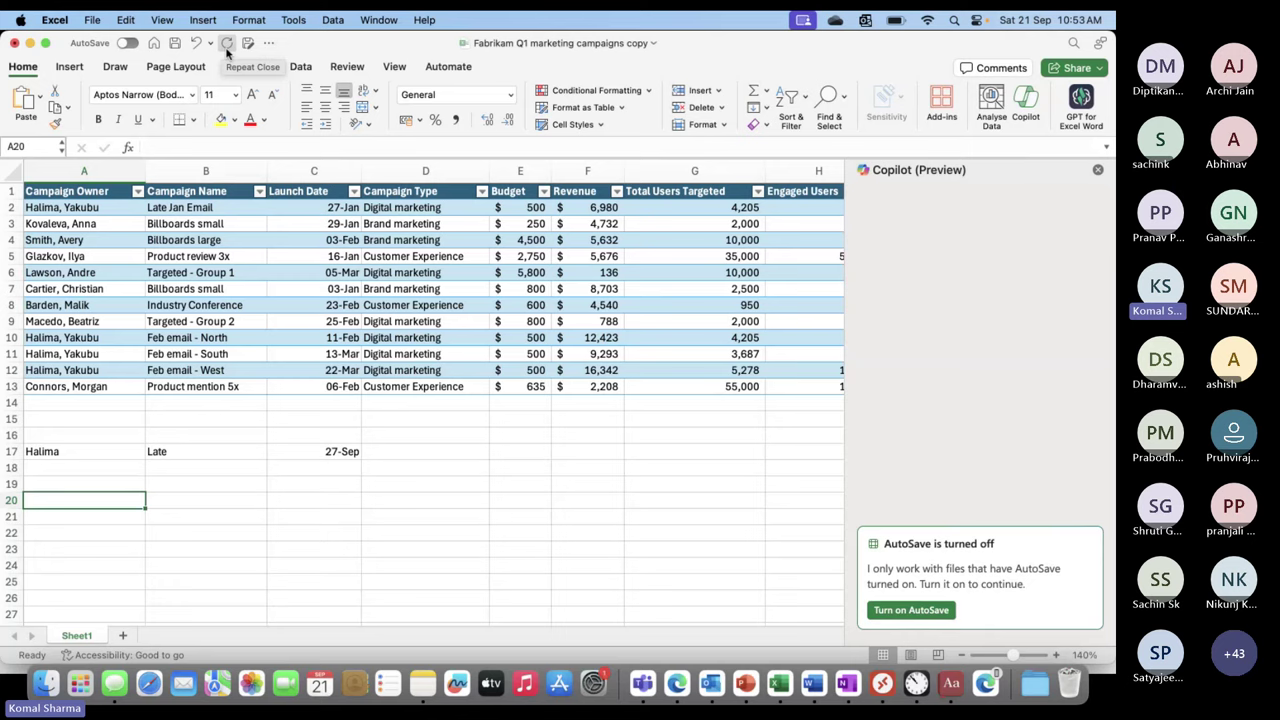
{"action": "left_click", "coordinate": [15, 45]}
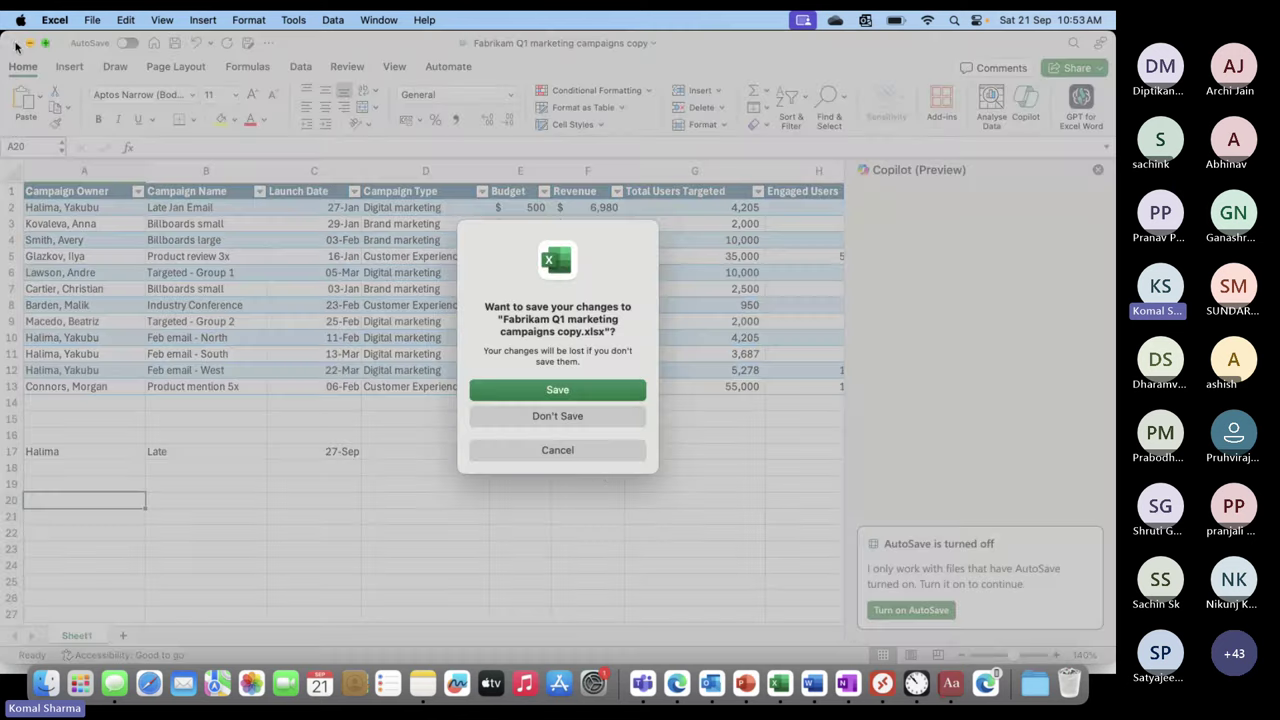
{"action": "left_click", "coordinate": [601, 415]}
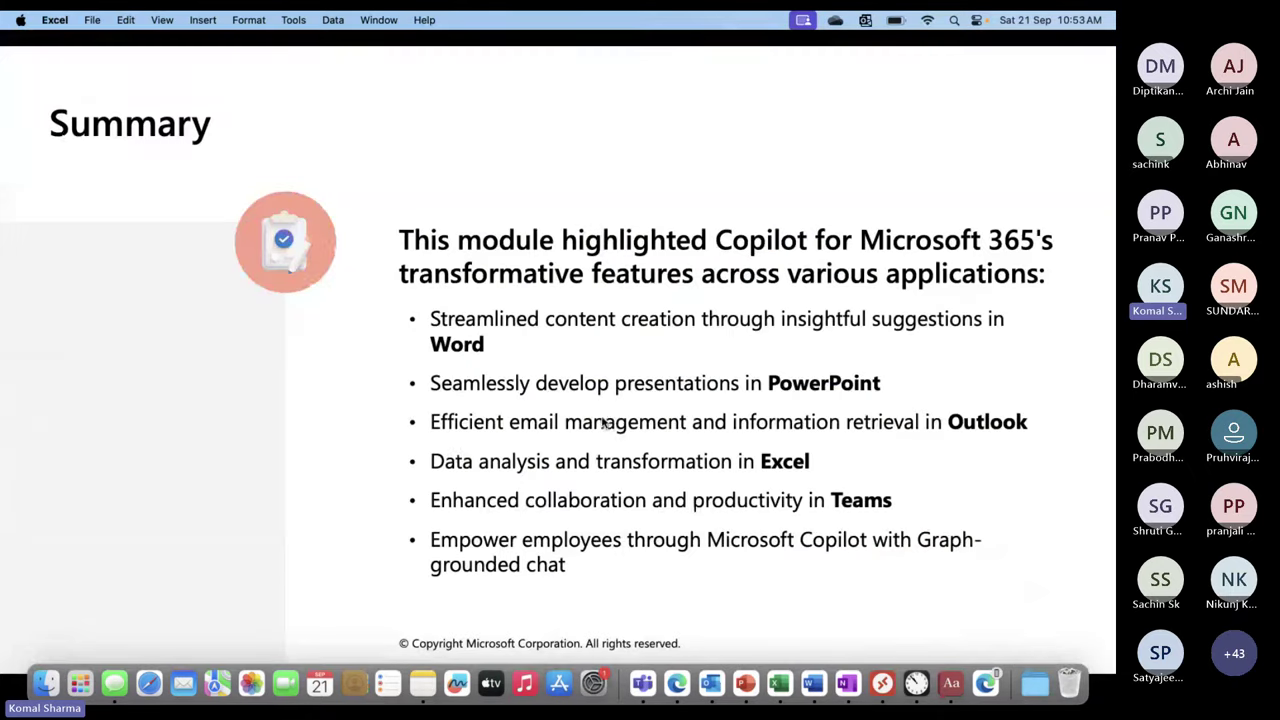
Open 'Contoso Chai Tea market trends 2023' from Excel's Recent workbooks list
{"action": "left_click", "coordinate": [781, 685]}
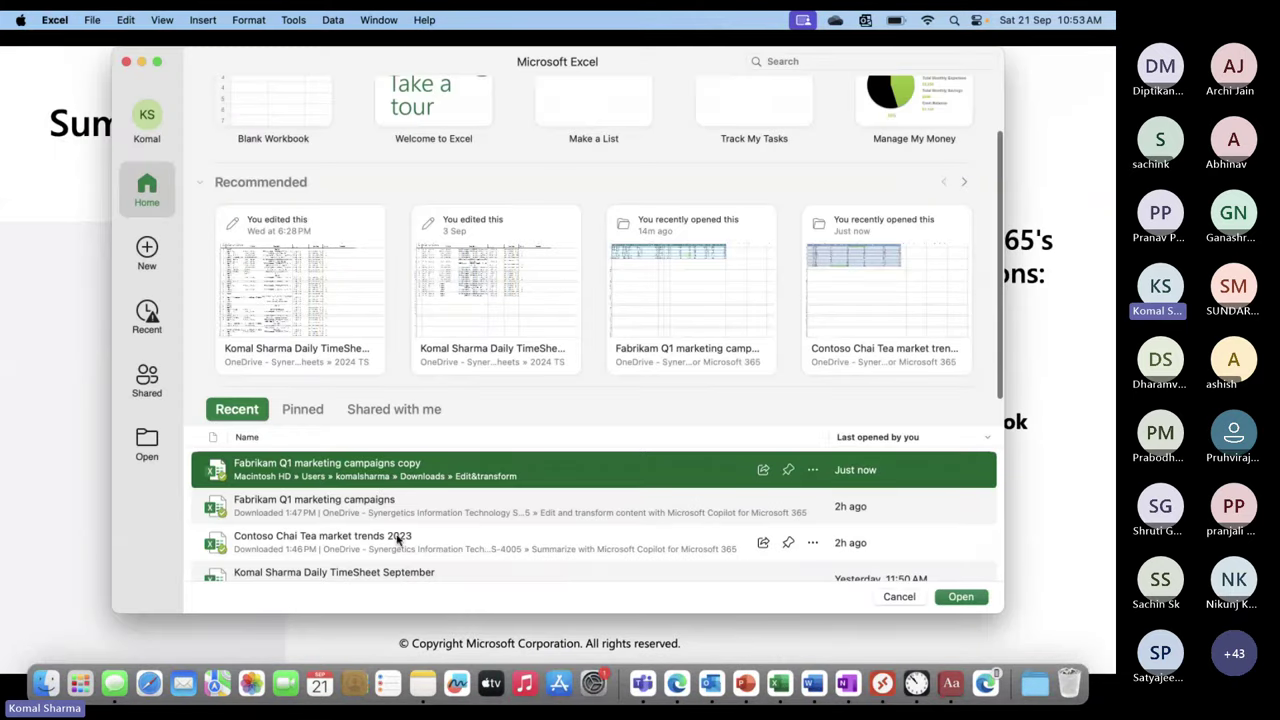
{"action": "scroll", "coordinate": [505, 527], "scroll_direction": "down", "scroll_amount": 5}
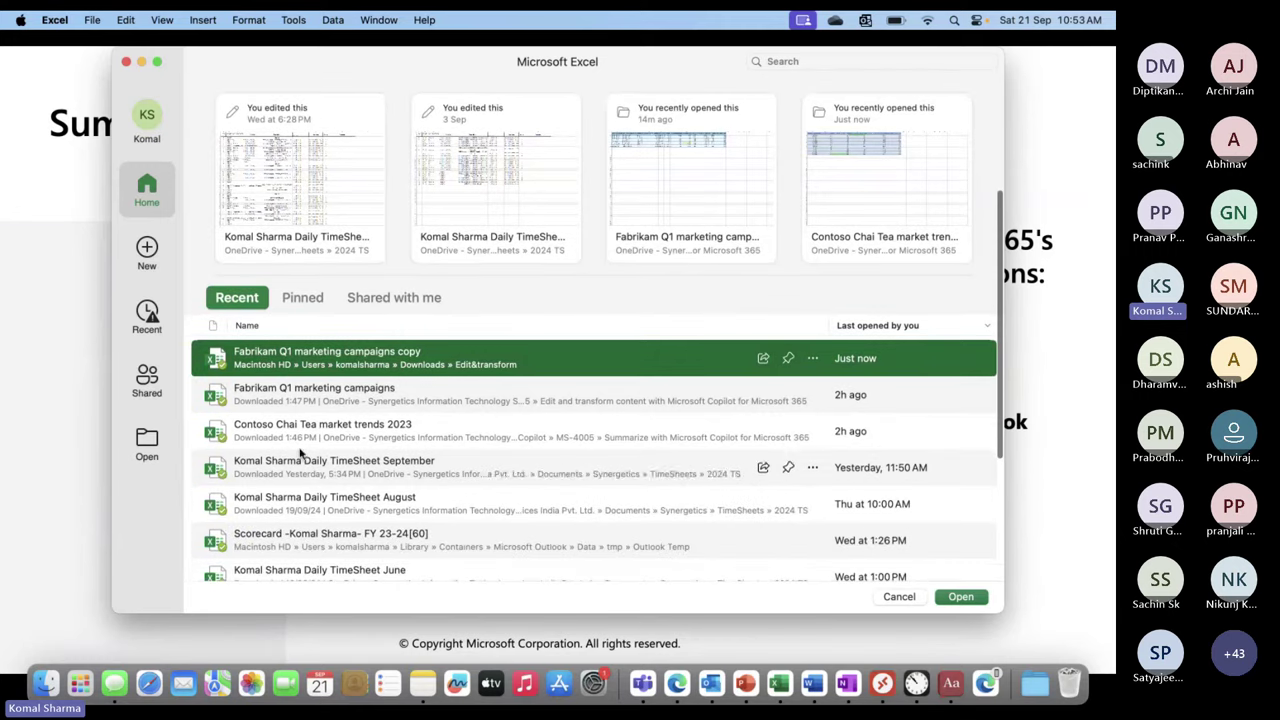
{"action": "left_click", "coordinate": [280, 430]}
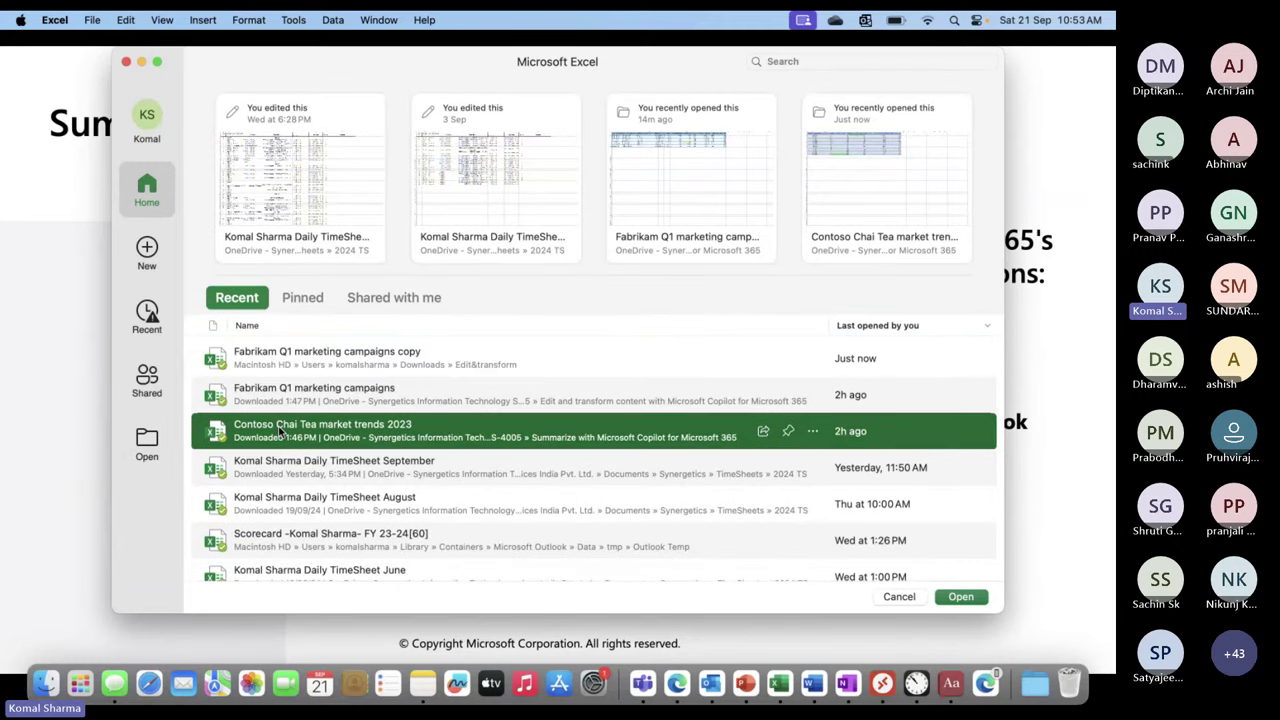
{"action": "left_click", "coordinate": [955, 600]}
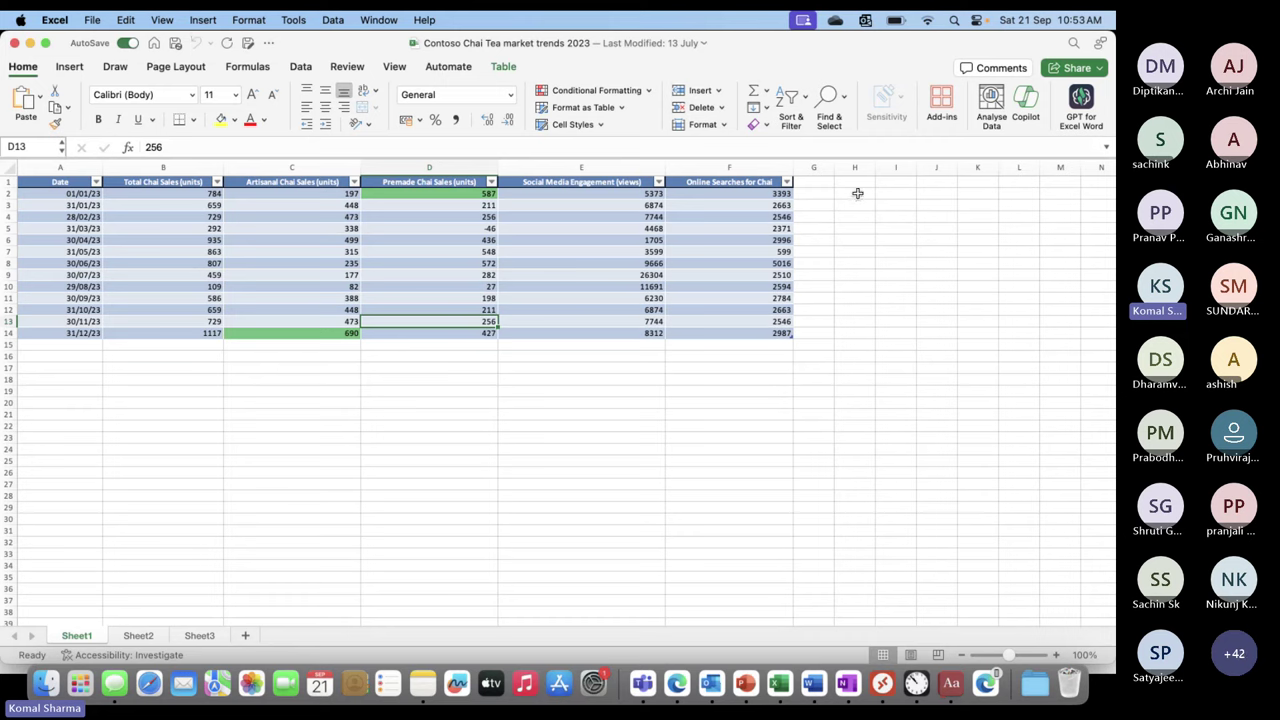
Open the Copilot pane beside the chai table and place the cursor in its prompt box
{"action": "left_click", "coordinate": [1022, 110]}
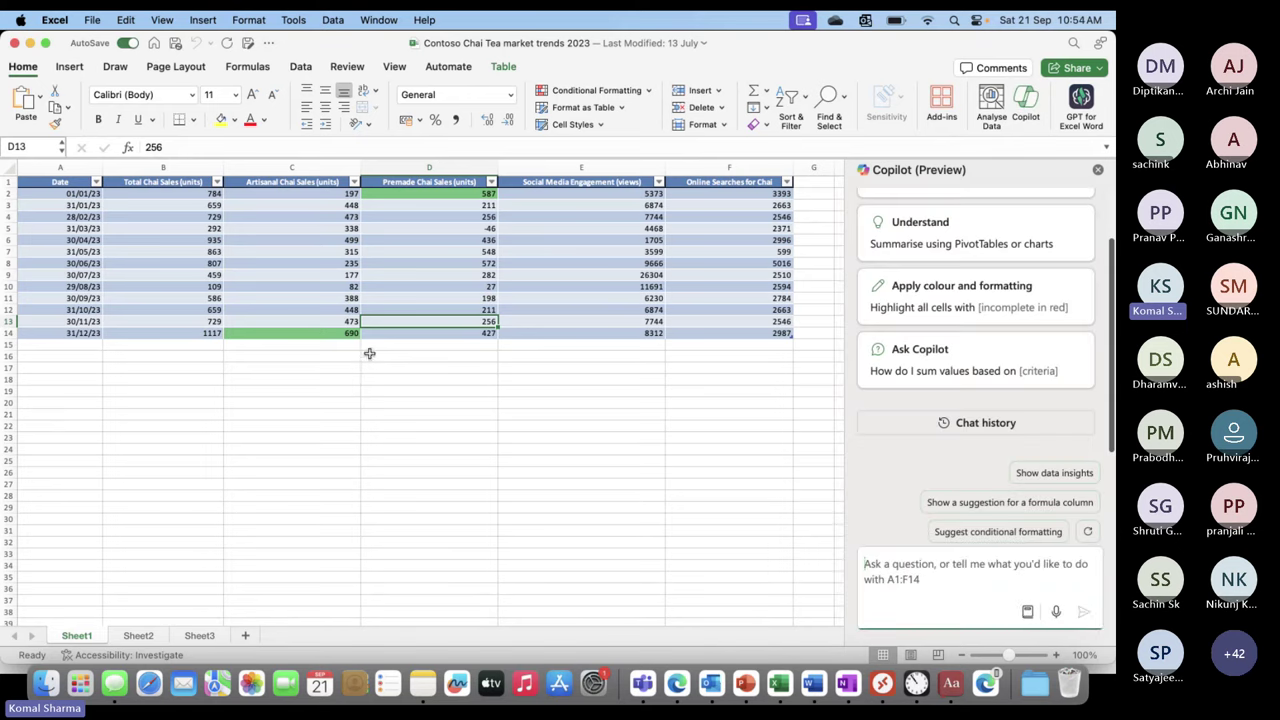
{"action": "left_click", "coordinate": [142, 394]}
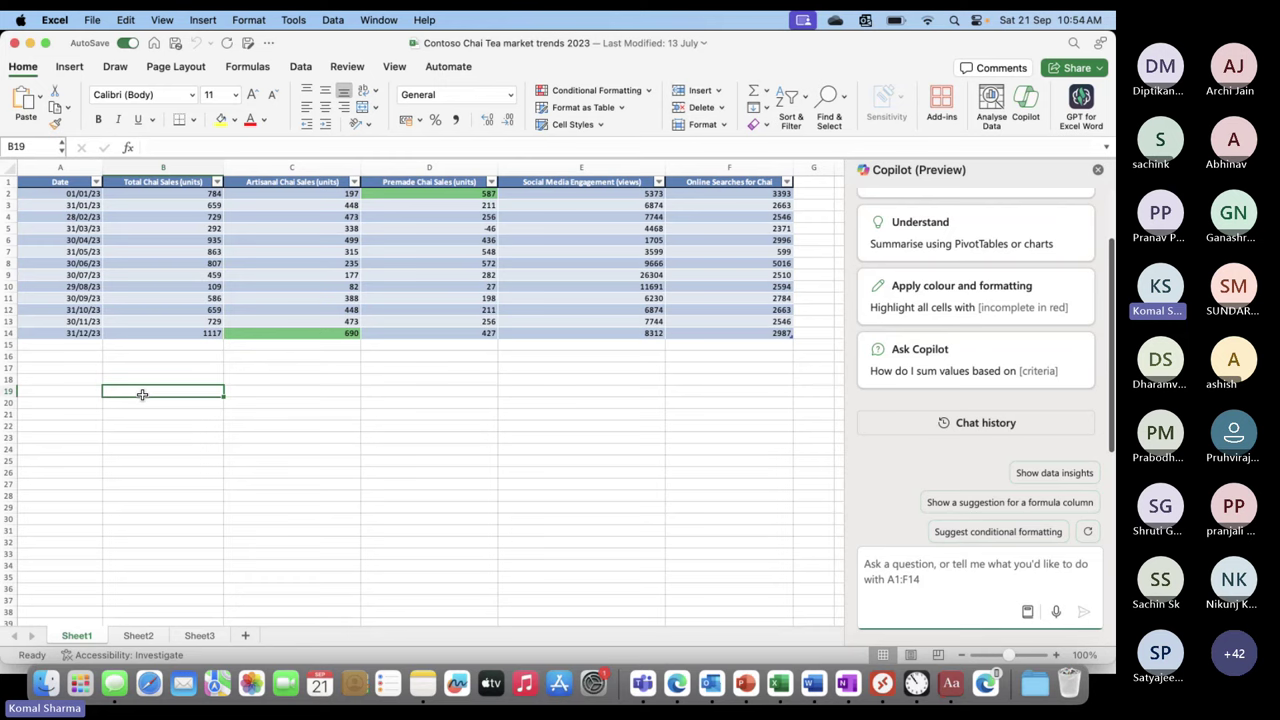
{"action": "left_click", "coordinate": [133, 599]}
{"action": "left_click", "coordinate": [174, 425]}
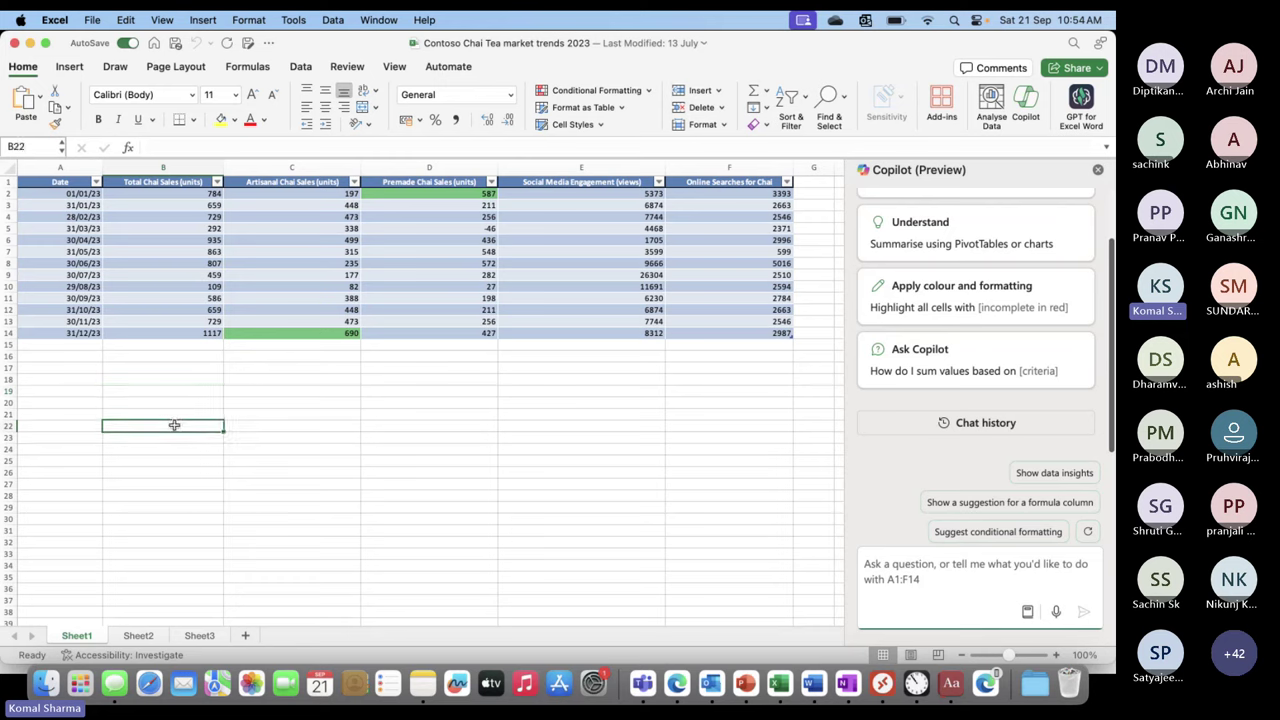
{"action": "left_click", "coordinate": [950, 572]}
Ask Copilot 'Summarise the data', getting totals such as 8728 chai sales and 4763 Artisanal
{"action": "type", "text": "S"}
{"action": "key", "text": "BackSpace"}
{"action": "type", "text": "Su"}
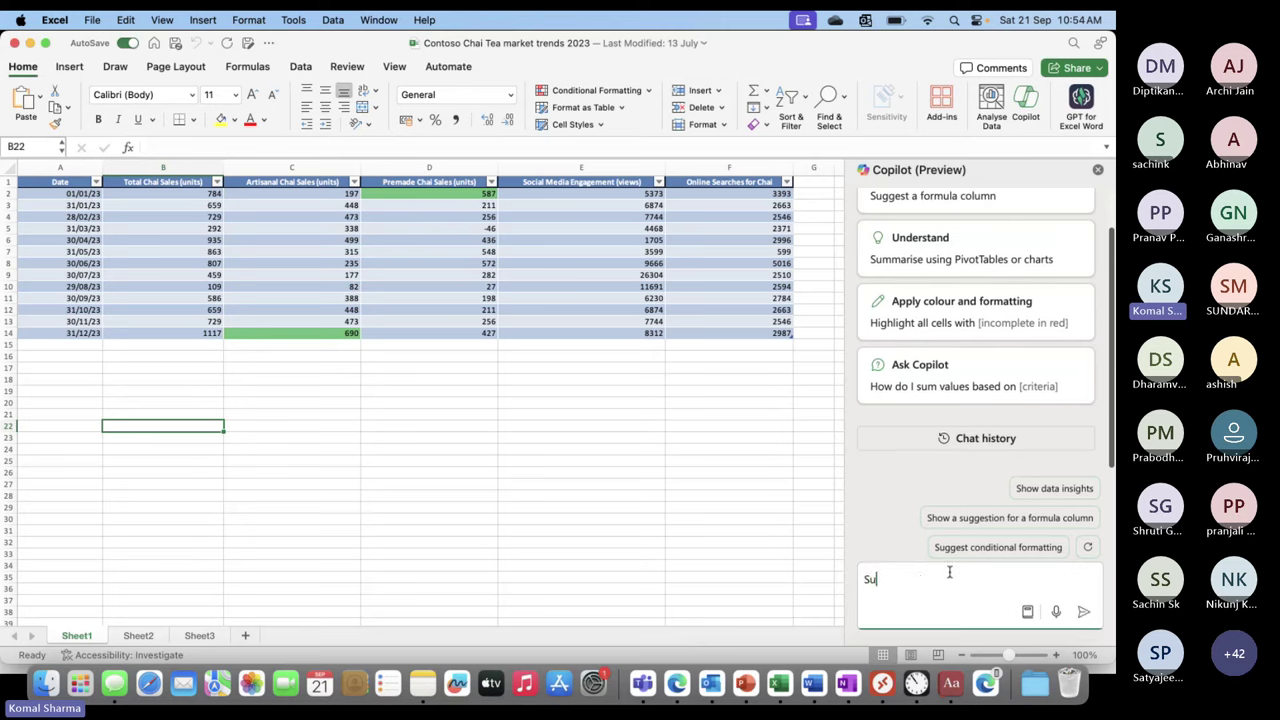
{"action": "type", "text": "mmarise the data"}
{"action": "key", "text": "Return"}
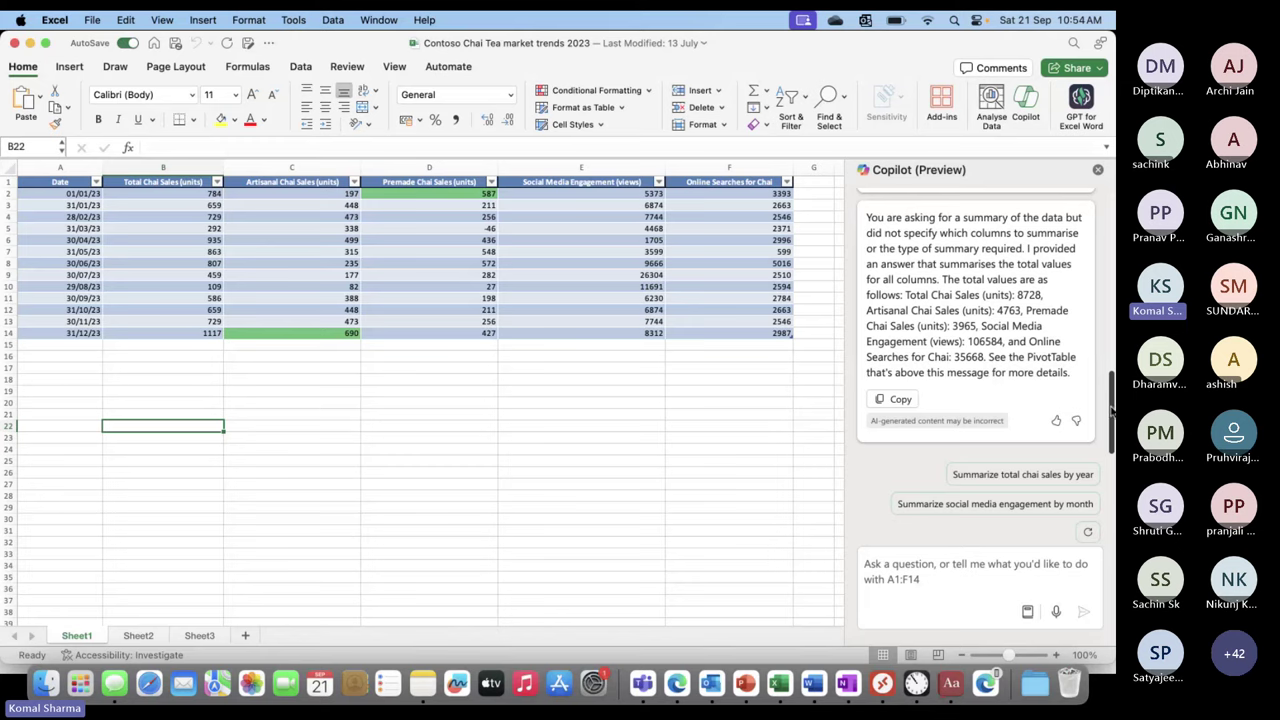
Scroll through Copilot's answer and click around the empty cells below the chai table
{"action": "left_click_drag", "start_coordinate": [1110, 410], "coordinate": [1108, 354]}
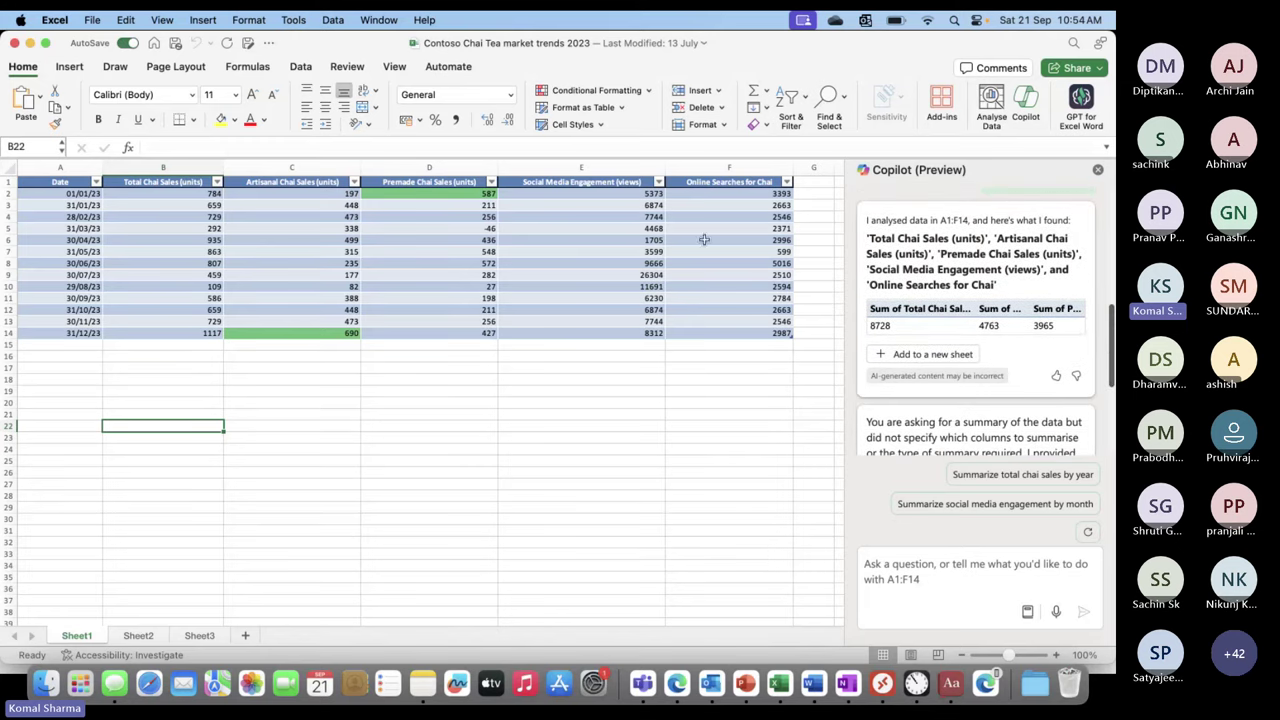
{"action": "left_click", "coordinate": [309, 443]}
{"action": "left_click", "coordinate": [463, 498]}
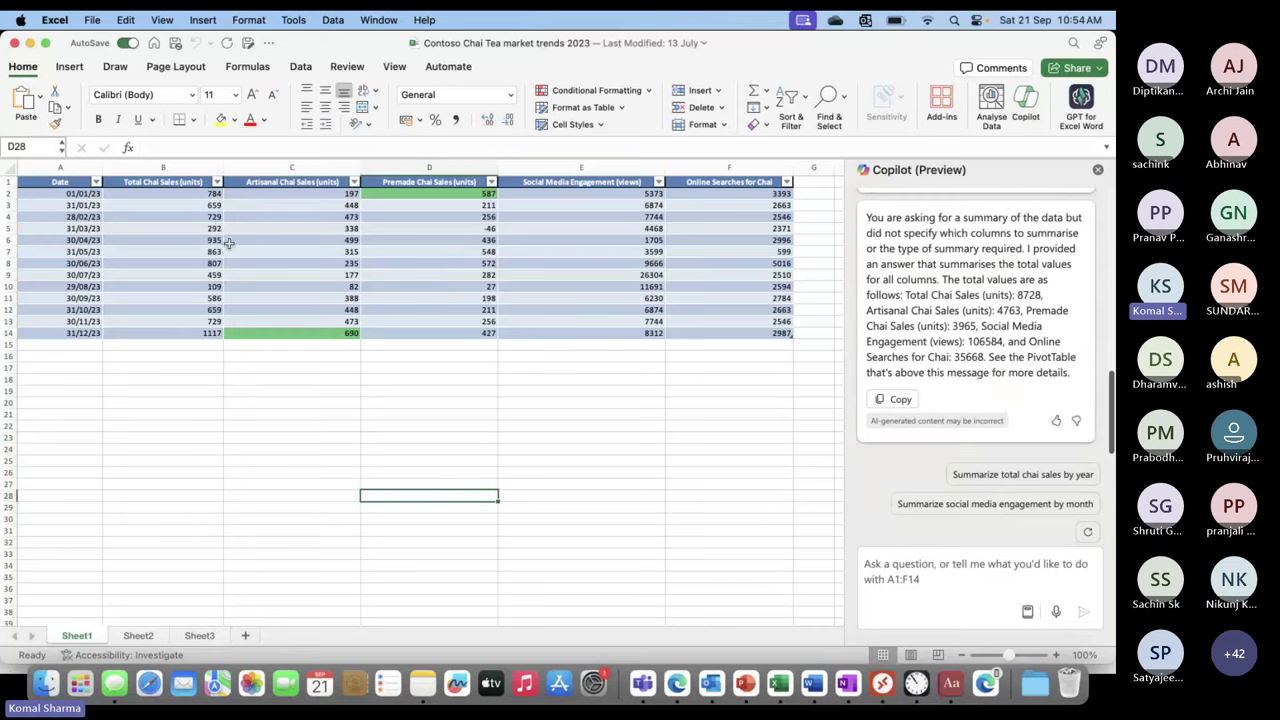
{"action": "left_click", "coordinate": [42, 181]}
{"action": "left_click", "coordinate": [429, 354]}
{"action": "left_click", "coordinate": [420, 408]}
{"action": "left_click", "coordinate": [417, 437]}
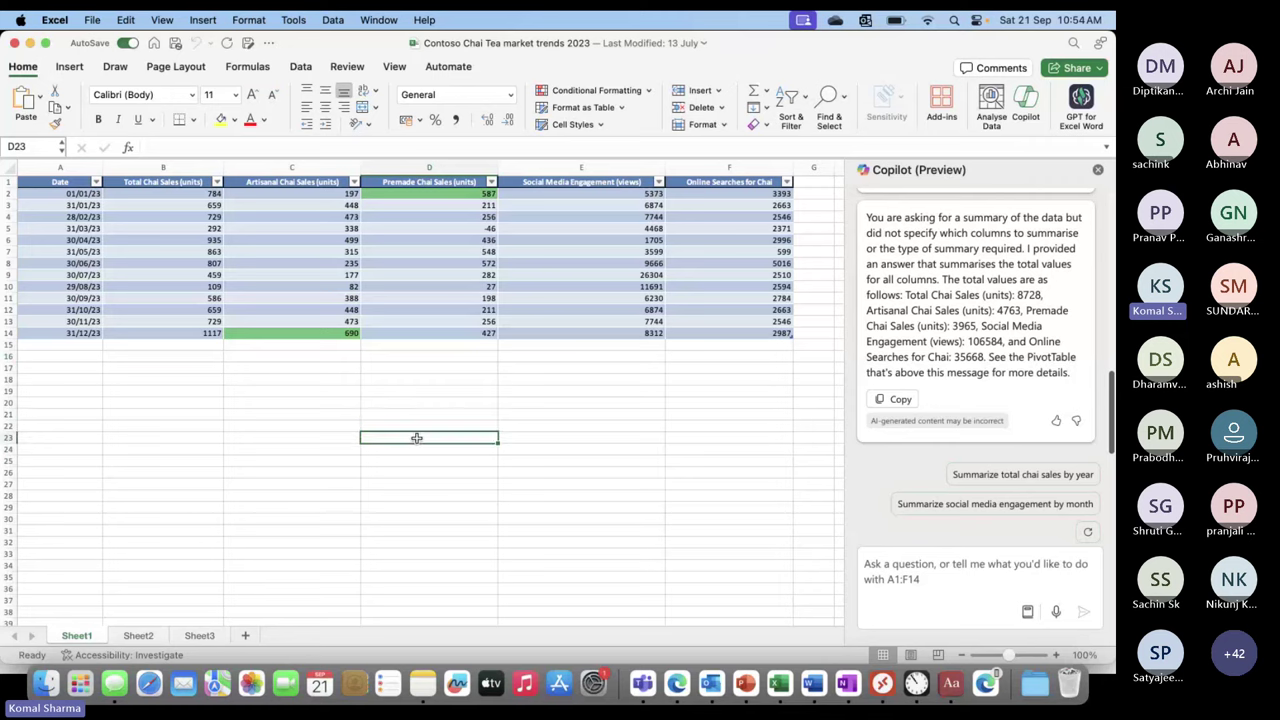
{"action": "left_click", "coordinate": [669, 441]}
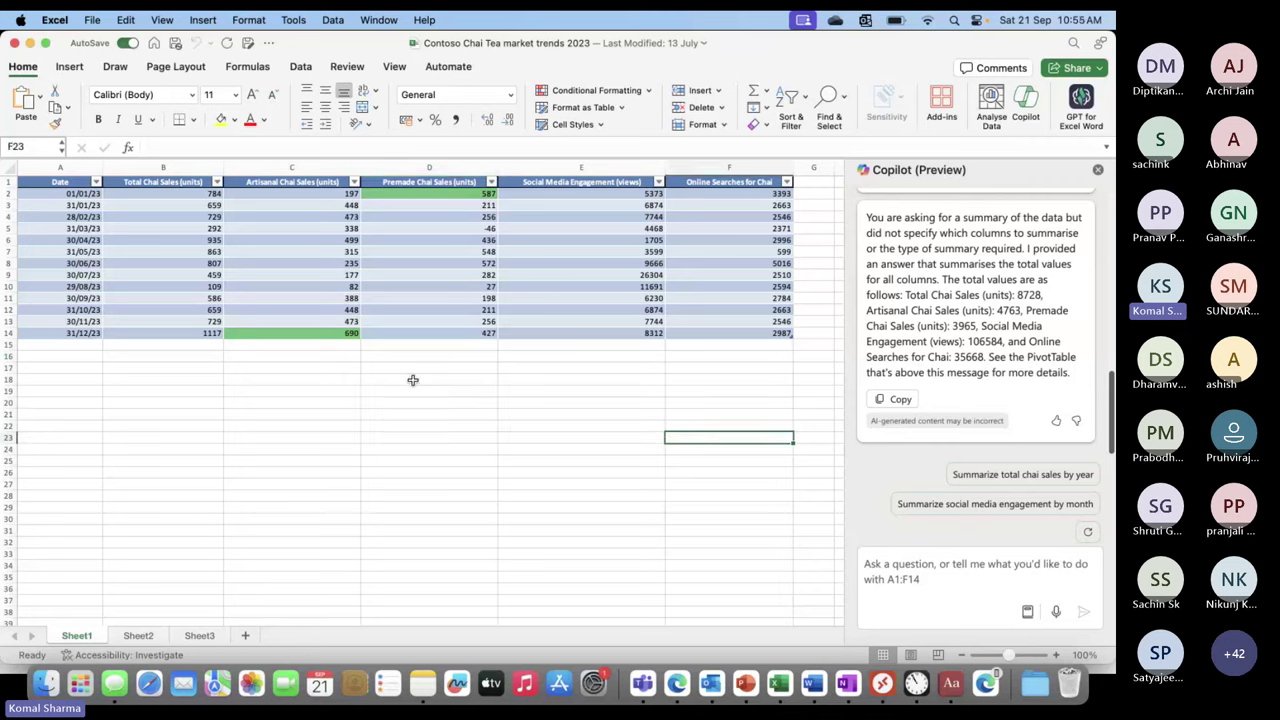
{"action": "left_click", "coordinate": [520, 436]}
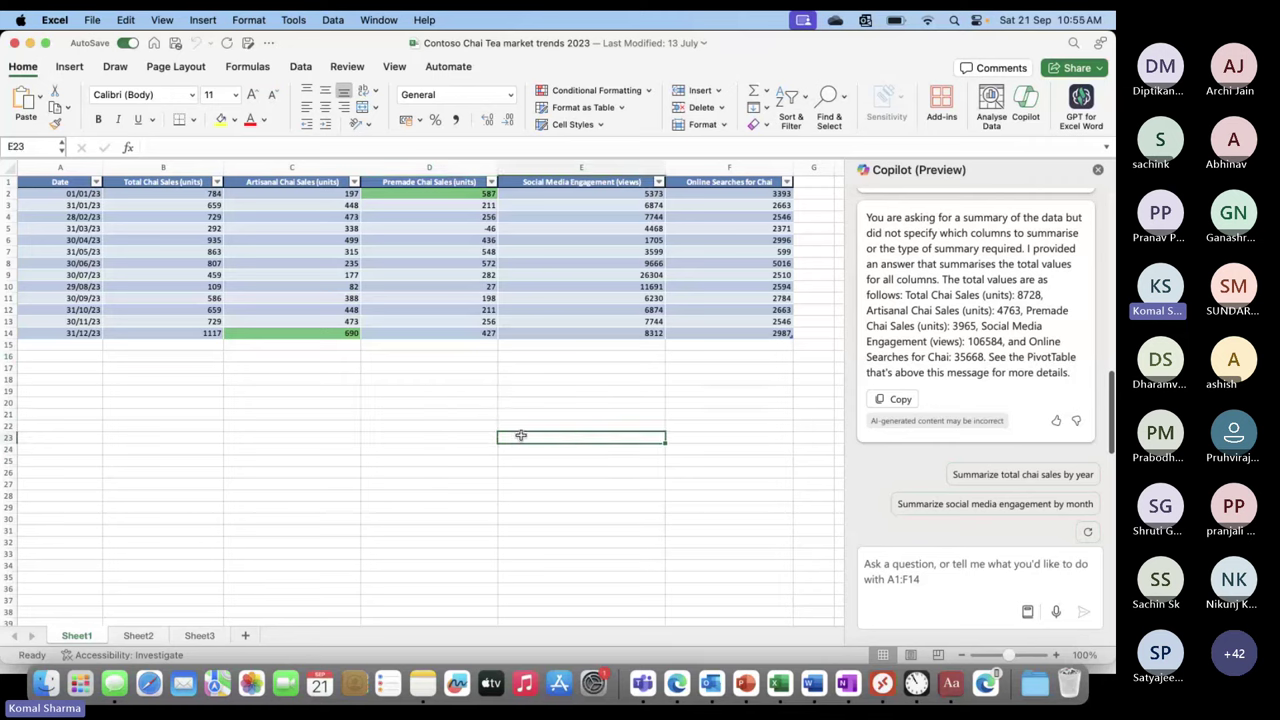
{"action": "left_click", "coordinate": [362, 379]}
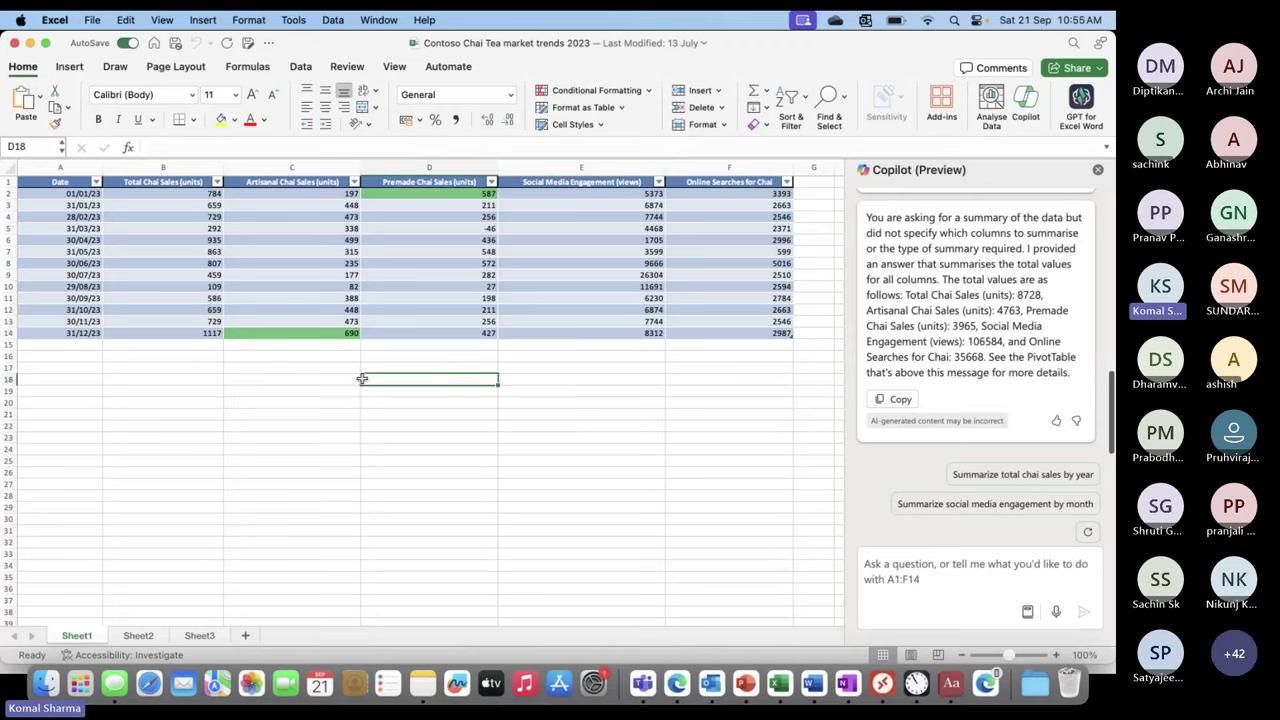
Select the table A1:F14, close the Copilot pane, then select cell E7
{"action": "left_click", "coordinate": [84, 183]}
{"action": "left_click_drag", "start_coordinate": [84, 183], "coordinate": [762, 332]}
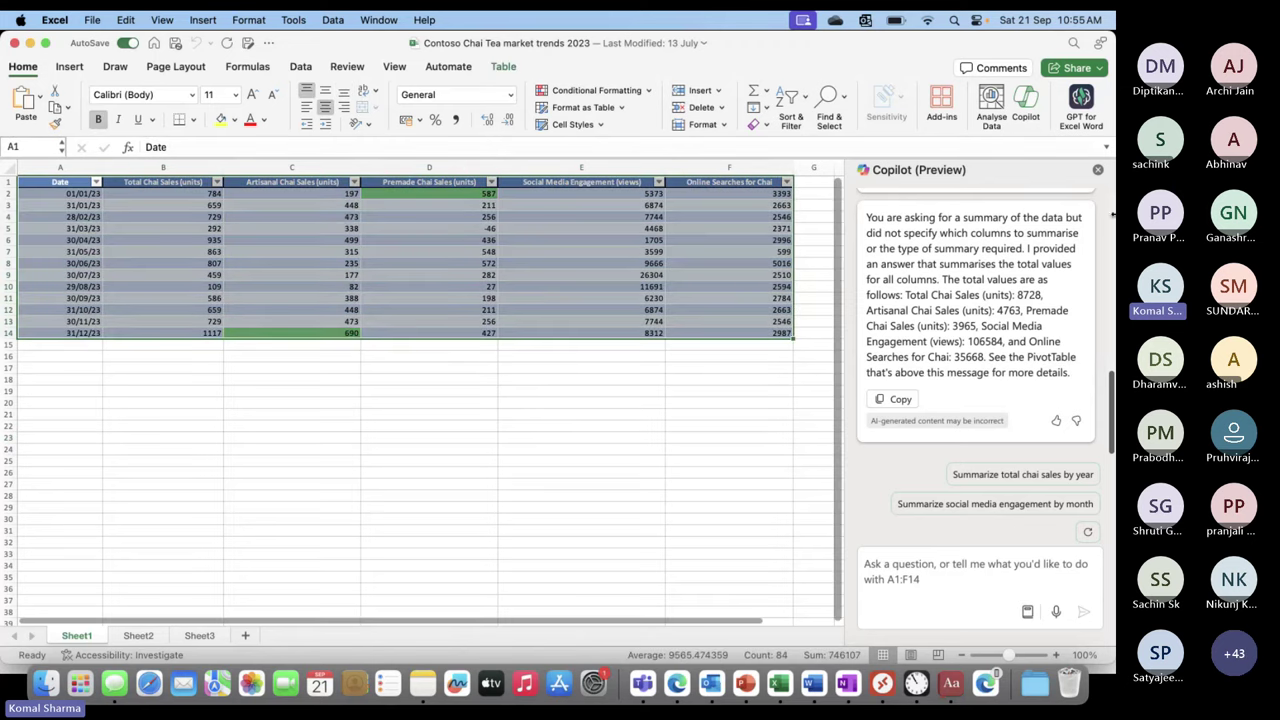
{"action": "left_click", "coordinate": [1098, 171]}
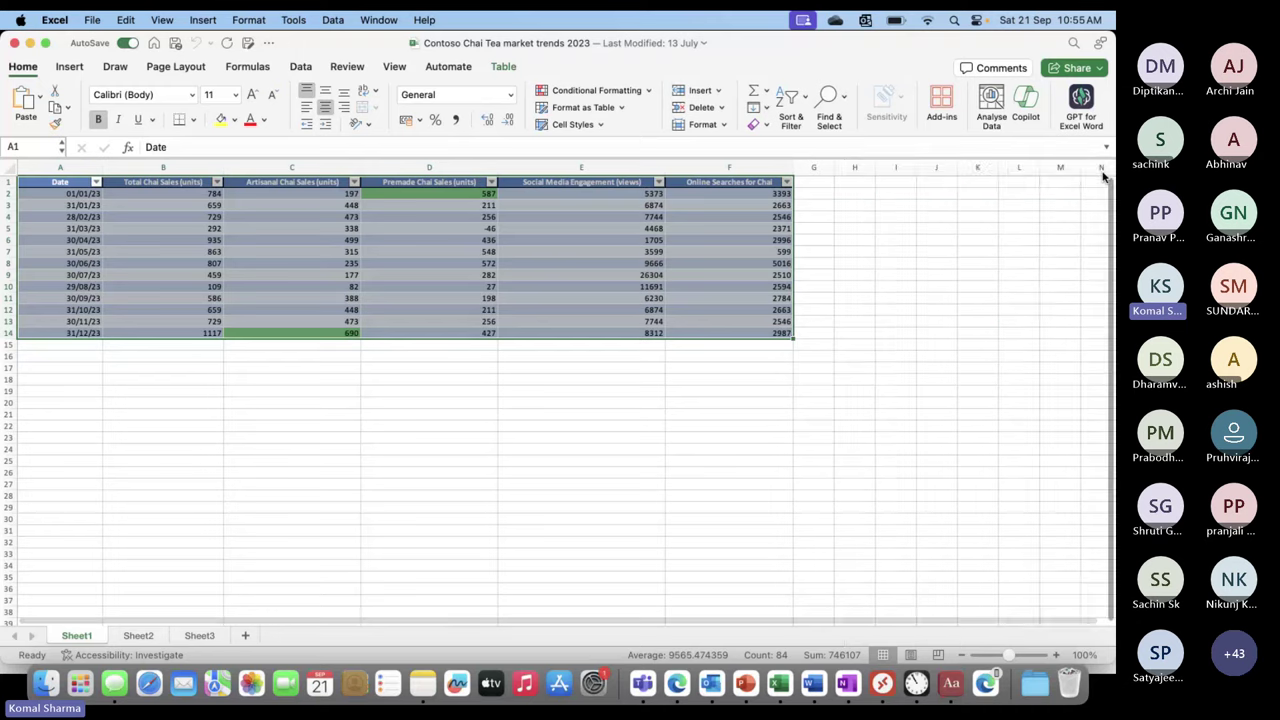
{"action": "left_click", "coordinate": [815, 452]}
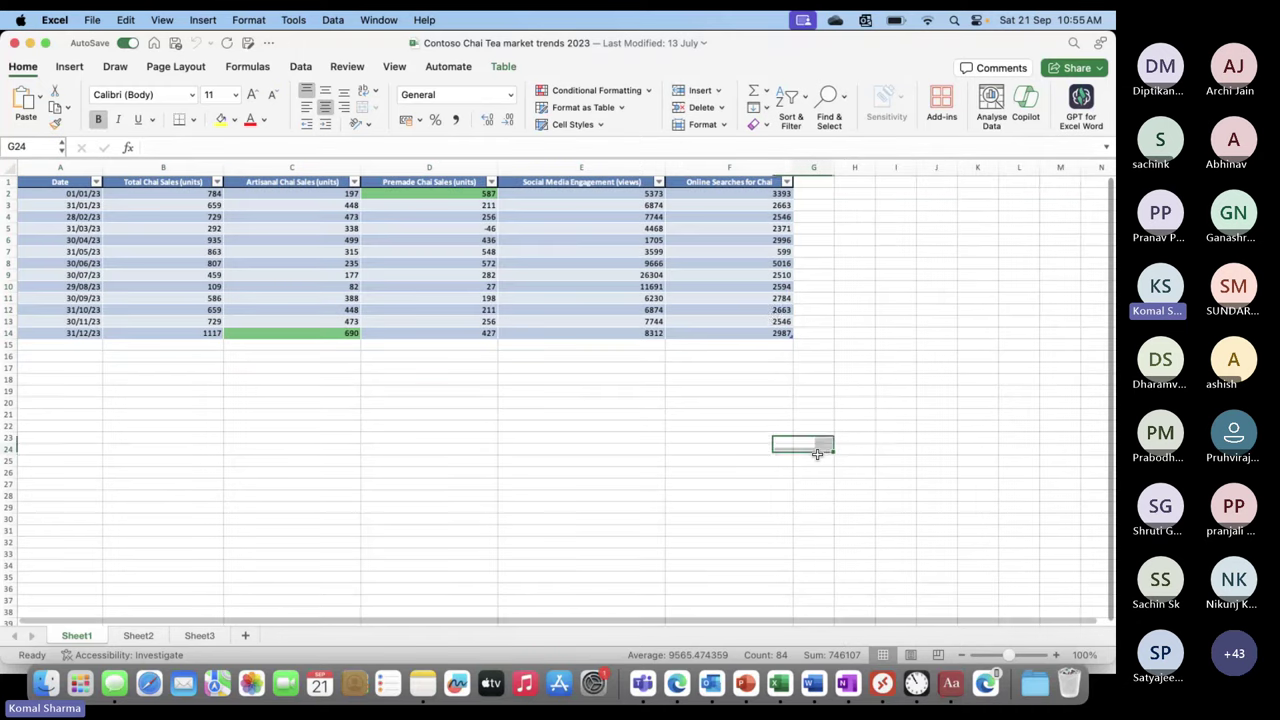
{"action": "left_click", "coordinate": [635, 252]}
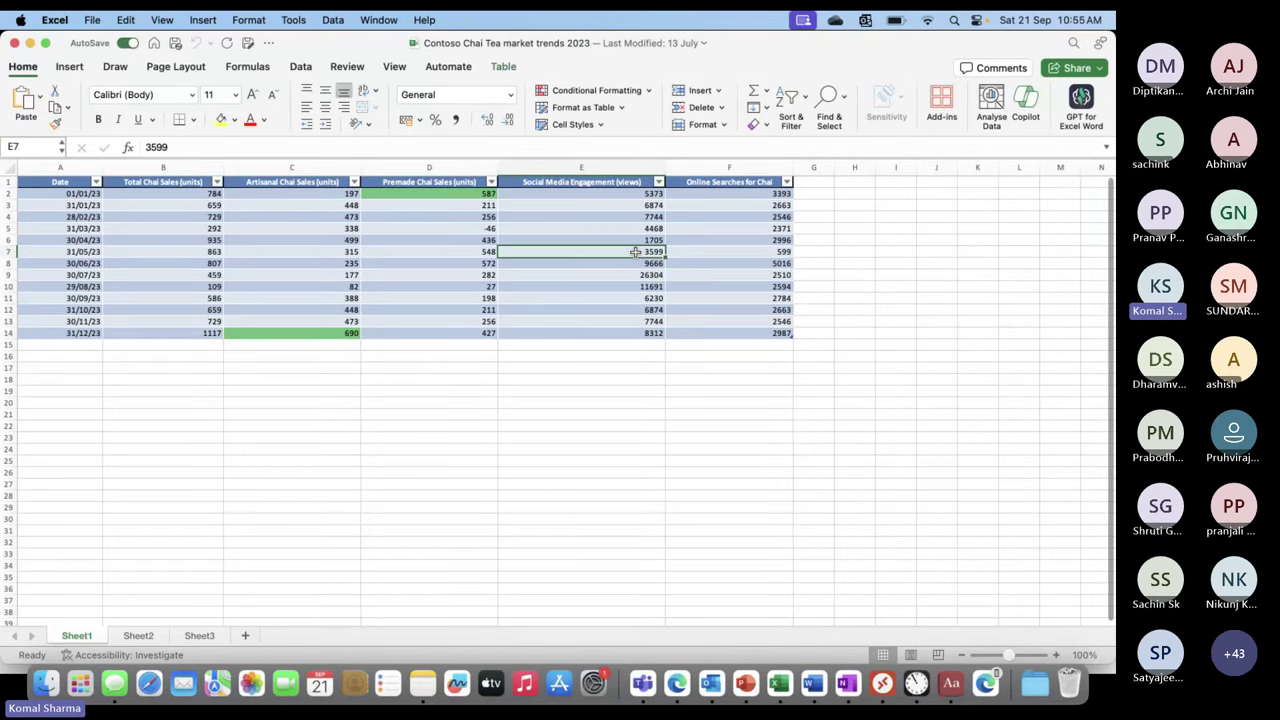
Reopen the Copilot pane, close the chai tea workbook, and switch back to the PowerPoint Summary slide
{"action": "left_click", "coordinate": [1027, 104]}
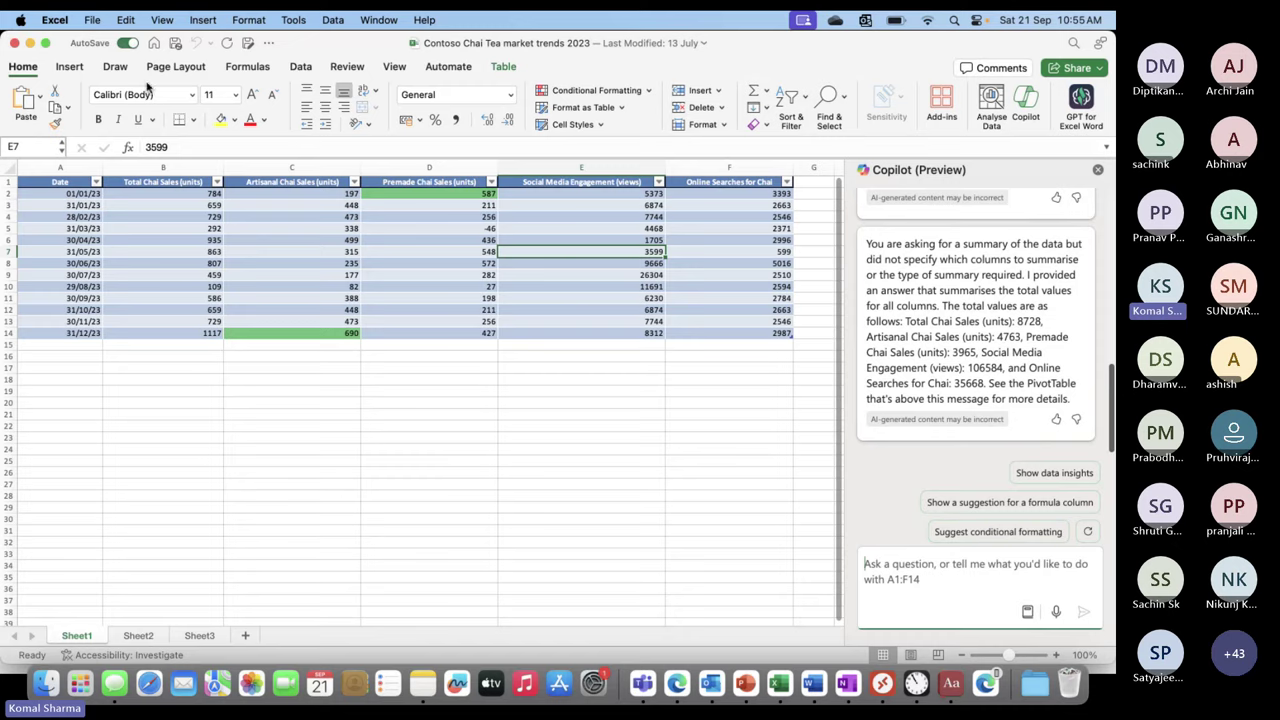
{"action": "left_click", "coordinate": [13, 43]}
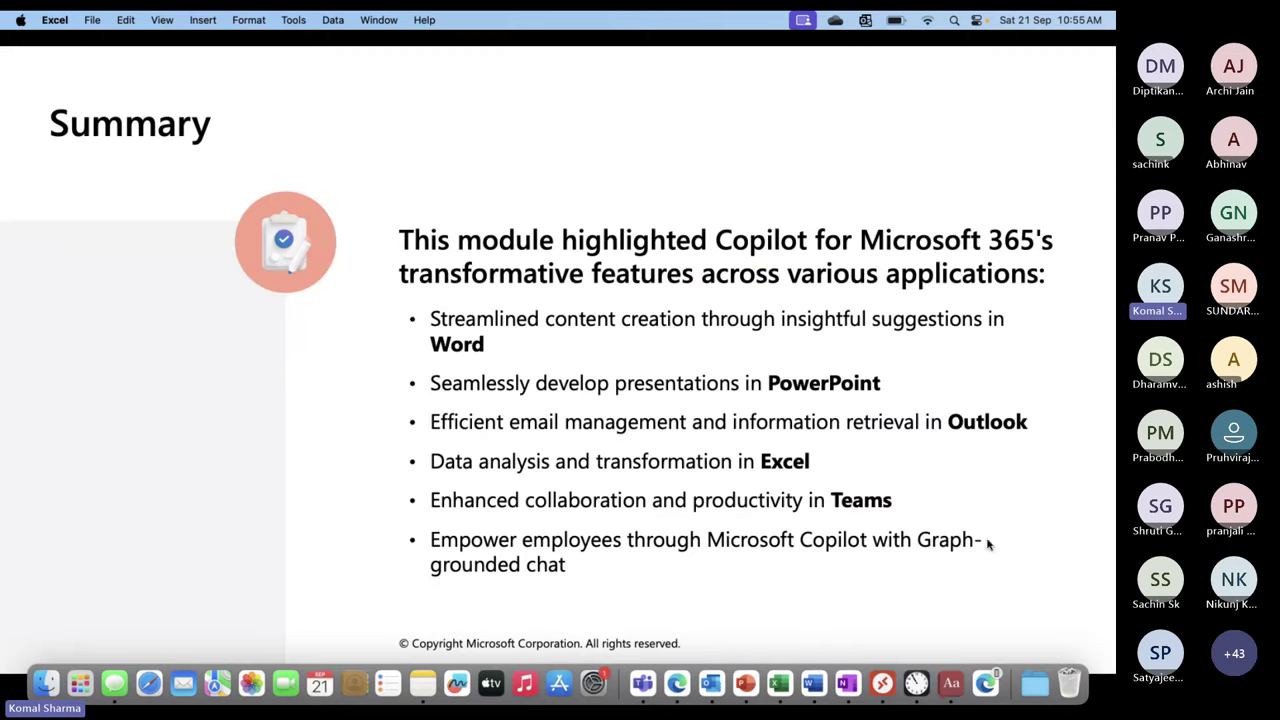
{"action": "left_click", "coordinate": [746, 685]}
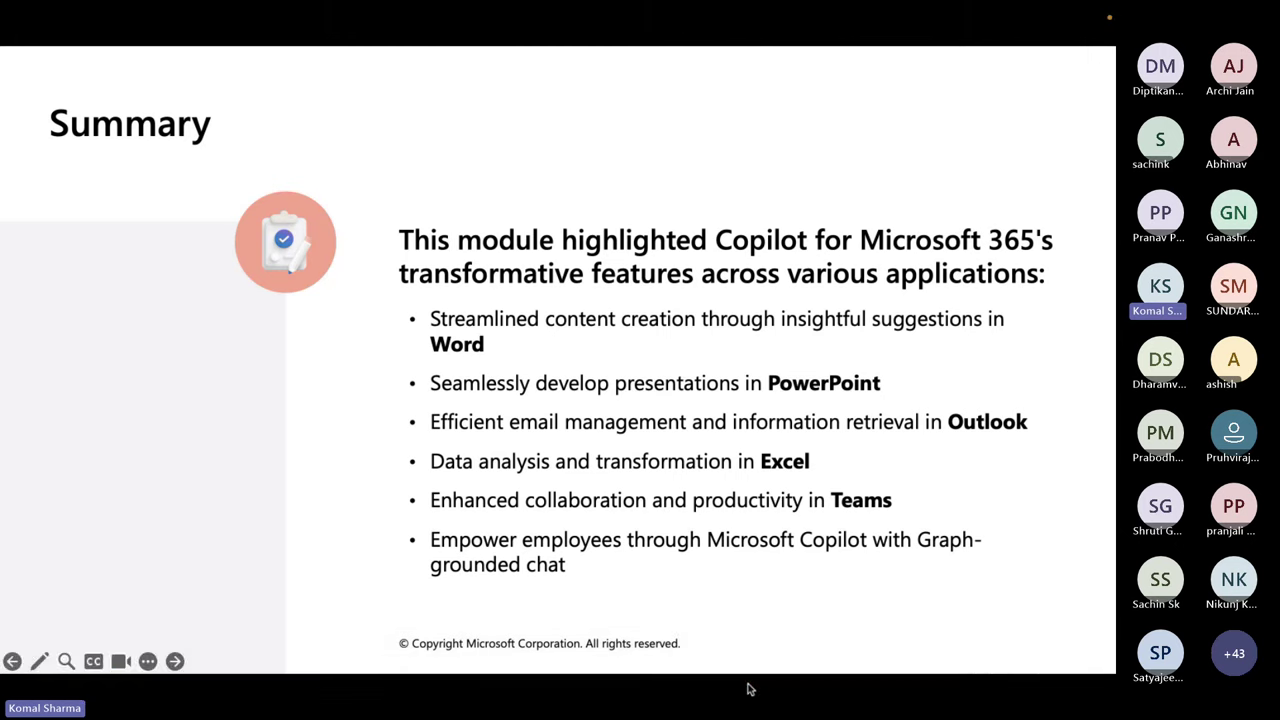
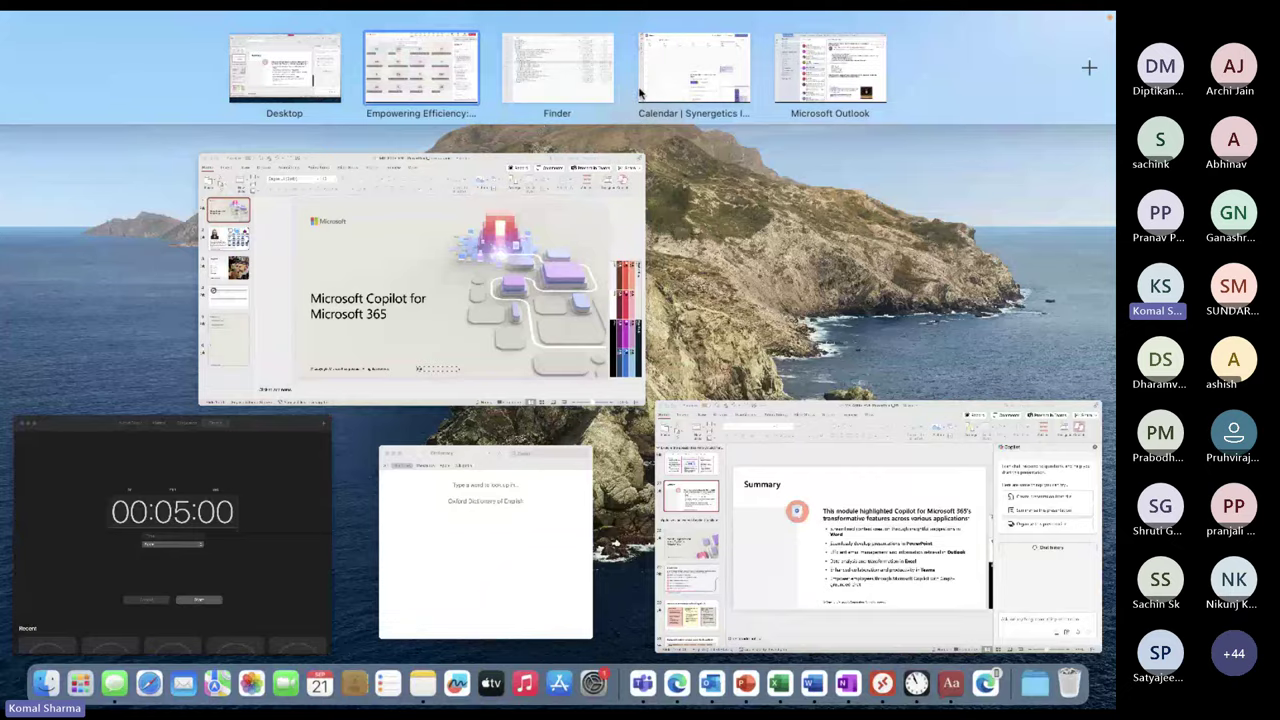
Open the live meeting's group chat in Teams with the Copilot pane beside it, ready for a question
{"action": "left_click", "coordinate": [700, 84]}
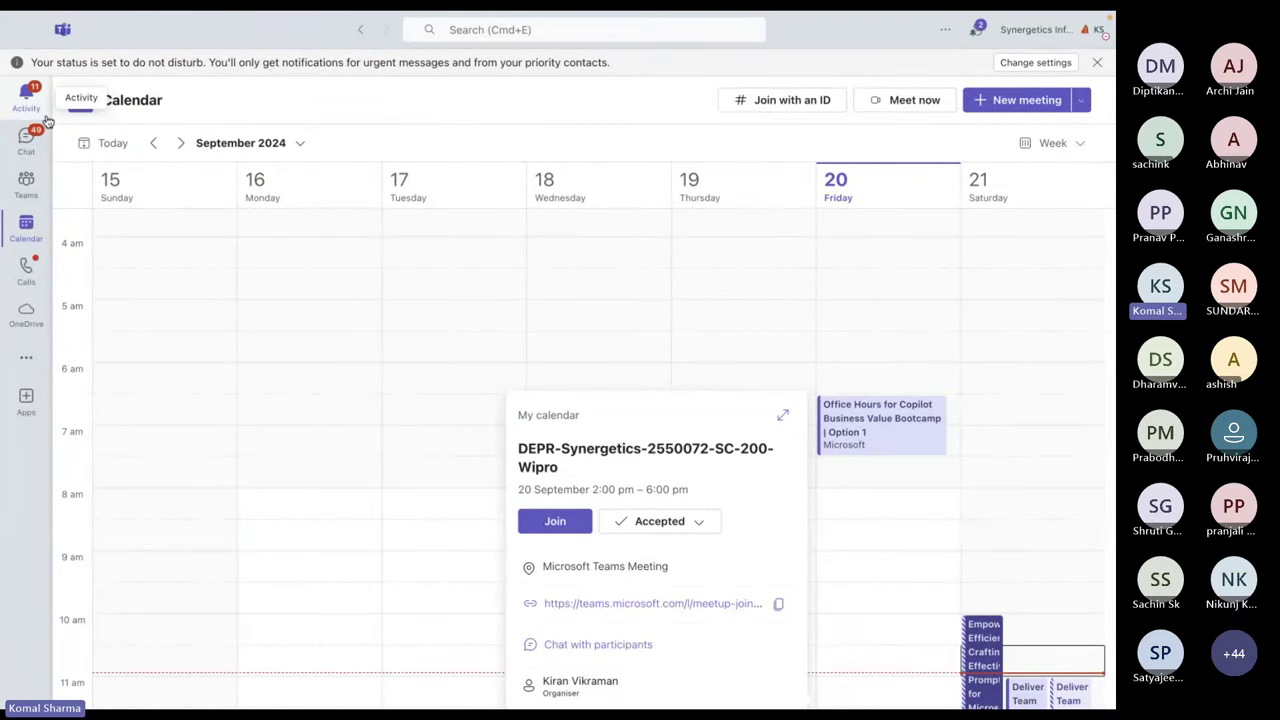
{"action": "left_click", "coordinate": [32, 141]}
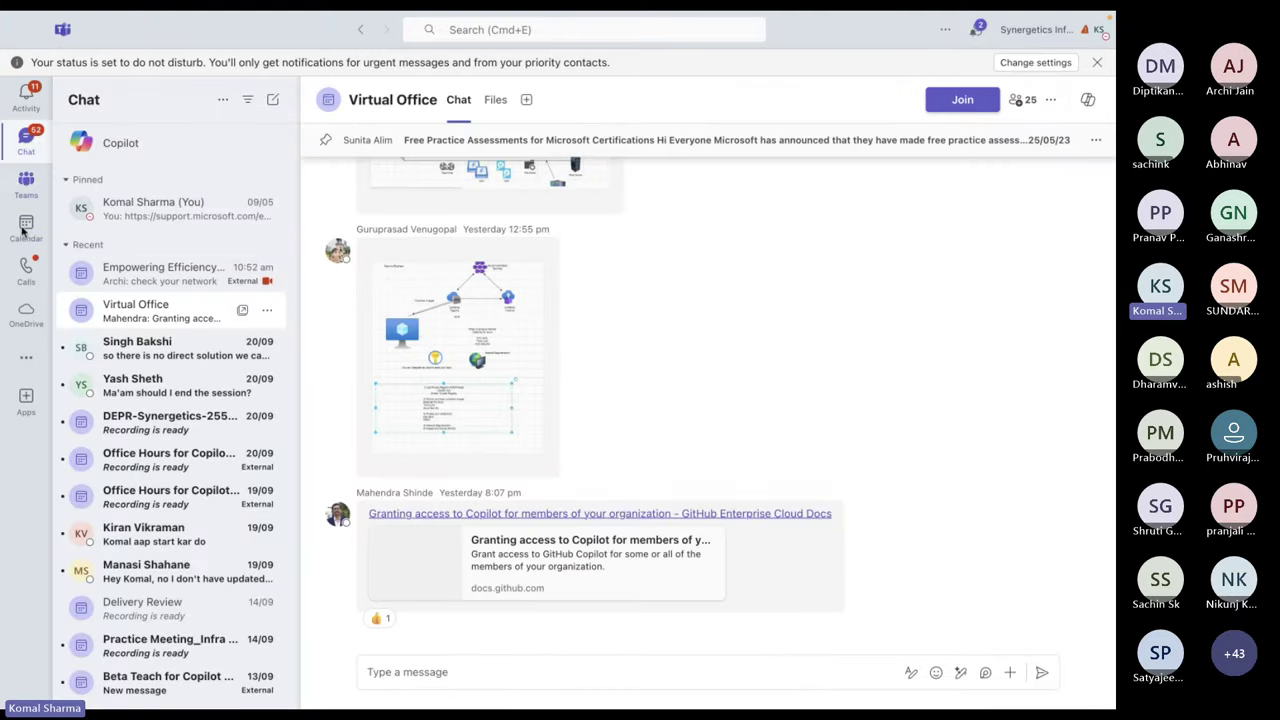
{"action": "left_click", "coordinate": [162, 268]}
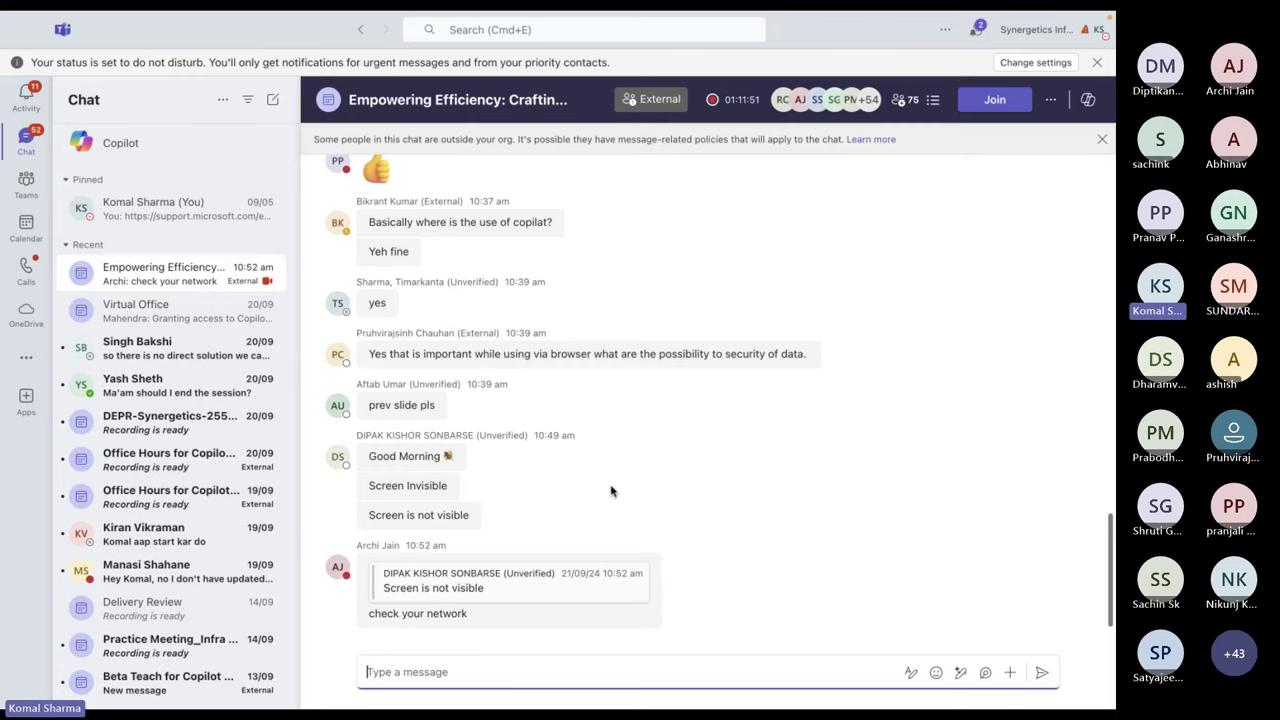
{"action": "left_click", "coordinate": [1089, 101]}
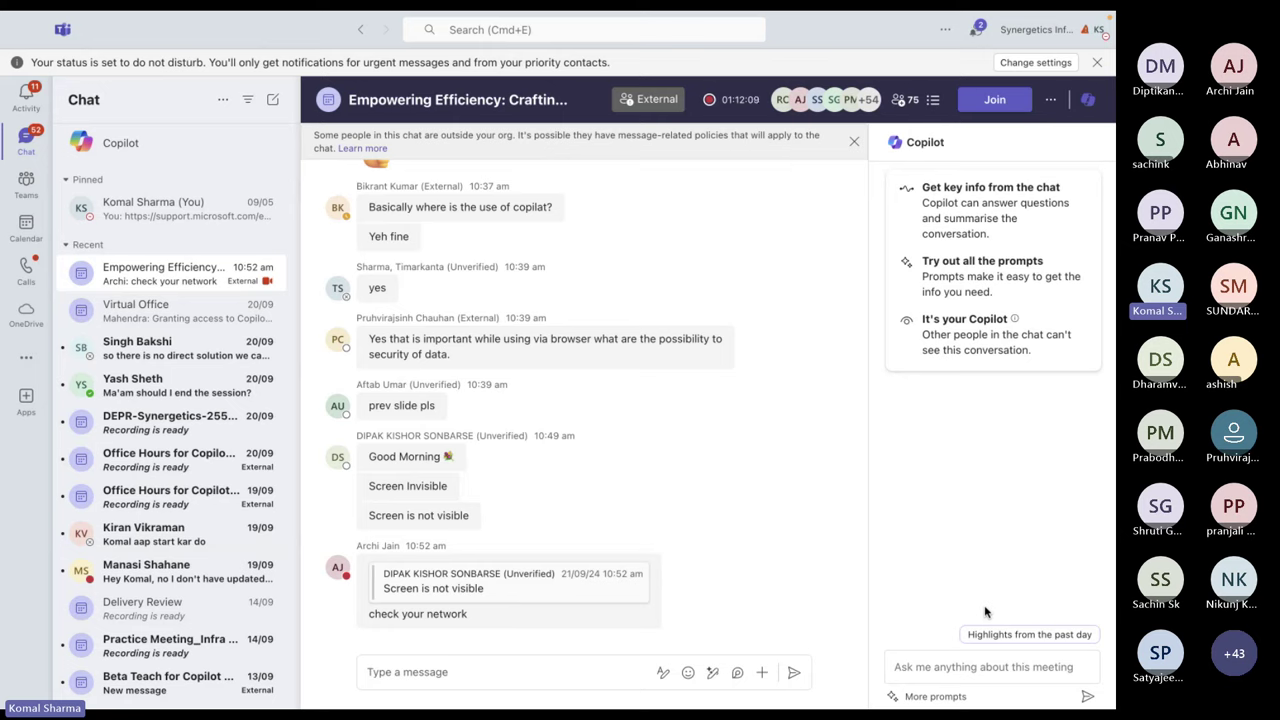
{"action": "left_click", "coordinate": [925, 668]}
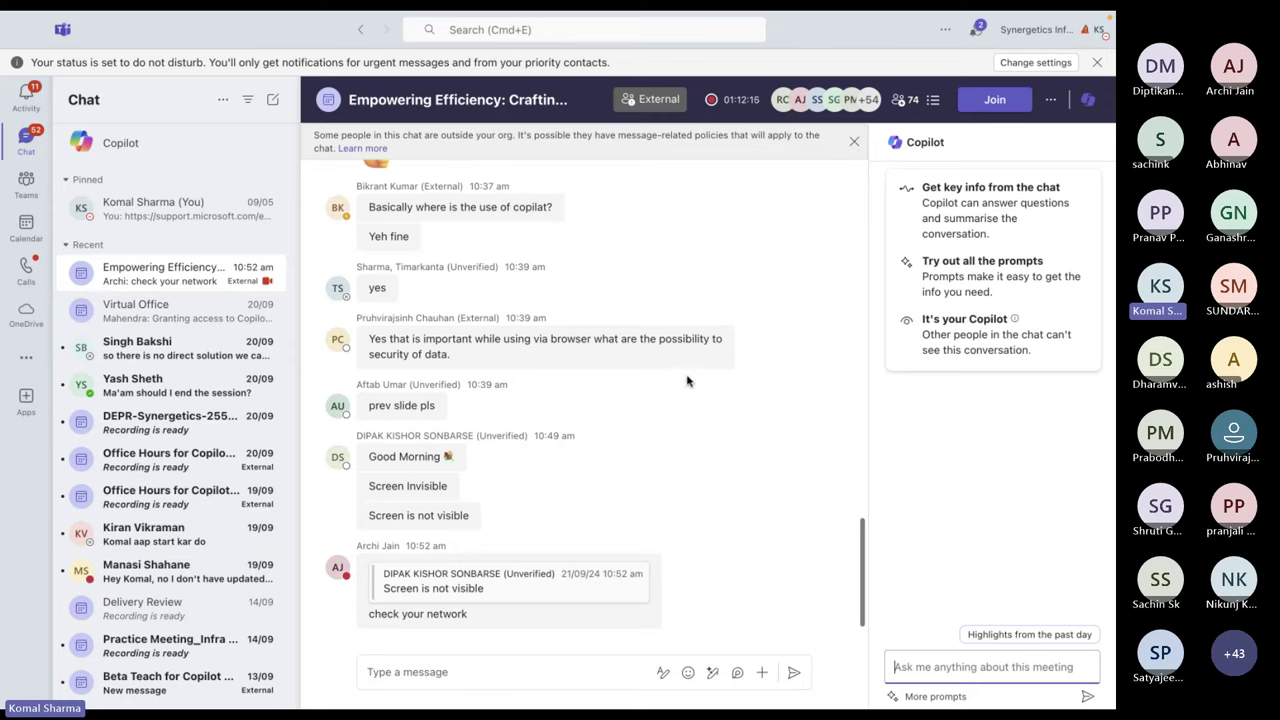
{"action": "left_click", "coordinate": [148, 149]}
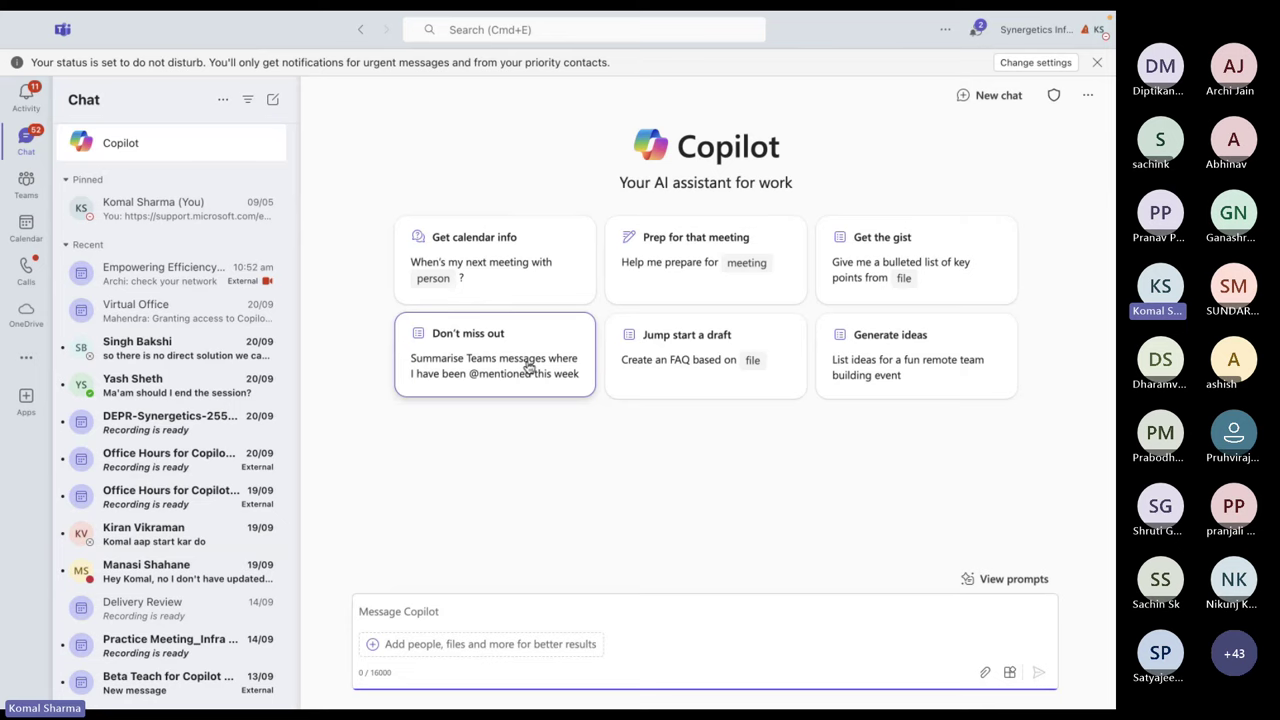
{"action": "left_click", "coordinate": [529, 366]}
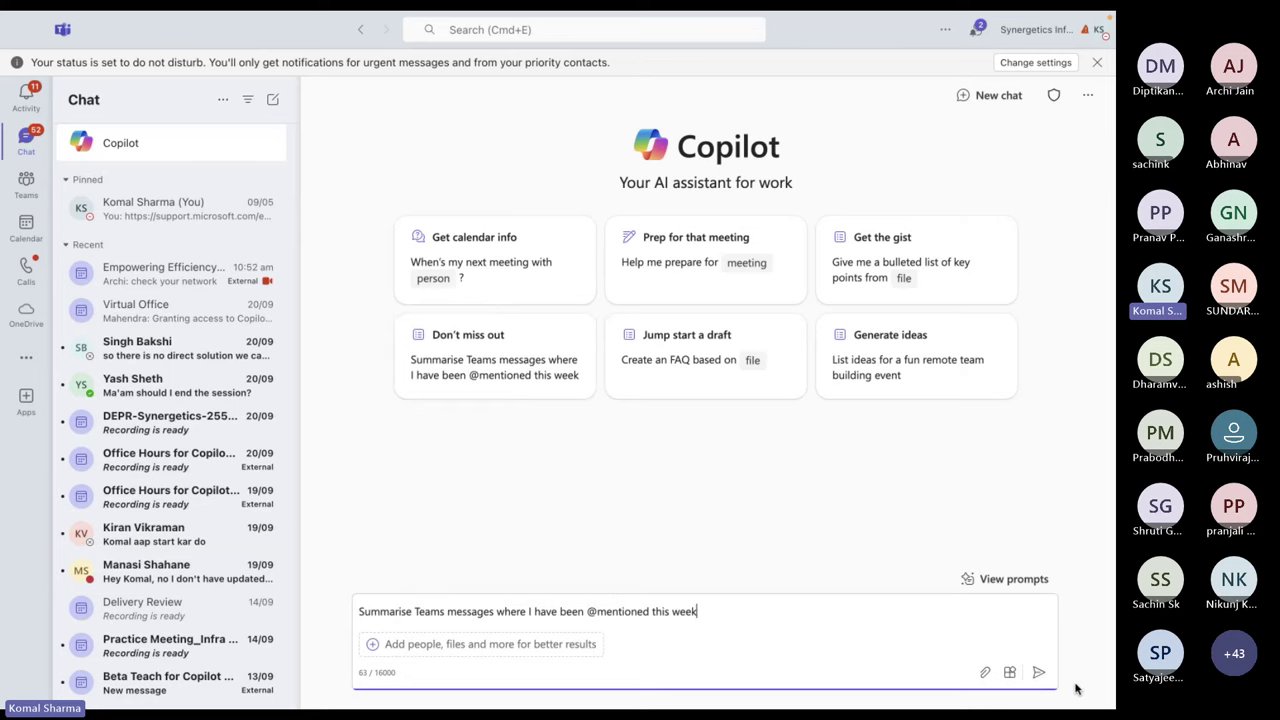
{"action": "left_click", "coordinate": [1040, 673]}
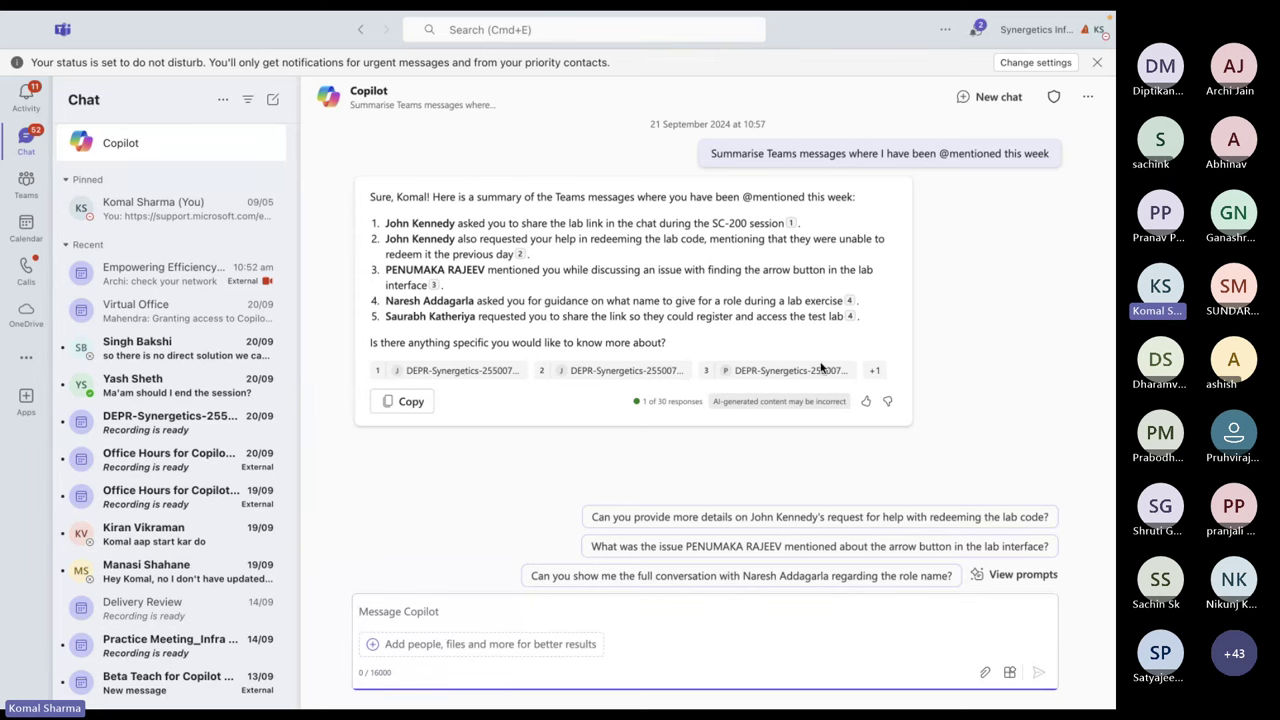
{"action": "key", "text": "ctrl+Up"}
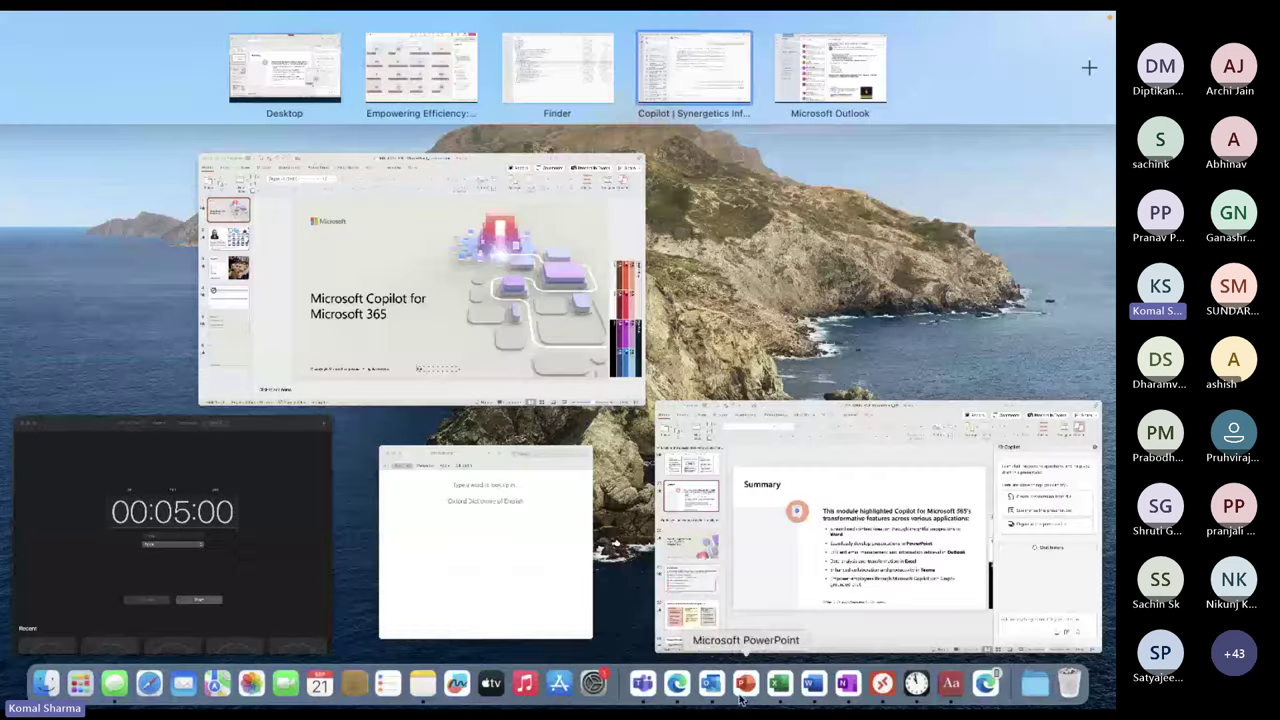
Go to office.com in Edge
{"action": "left_click", "coordinate": [684, 688]}
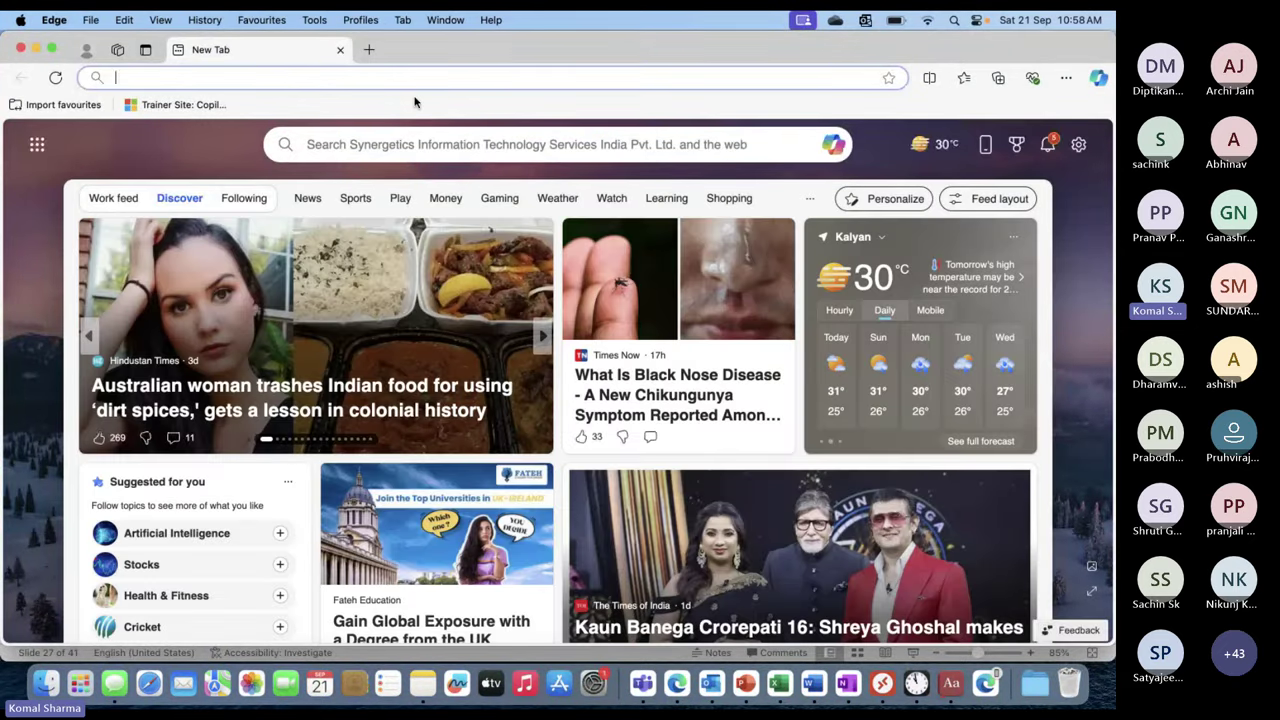
{"action": "type", "text": "office.comoffi"}
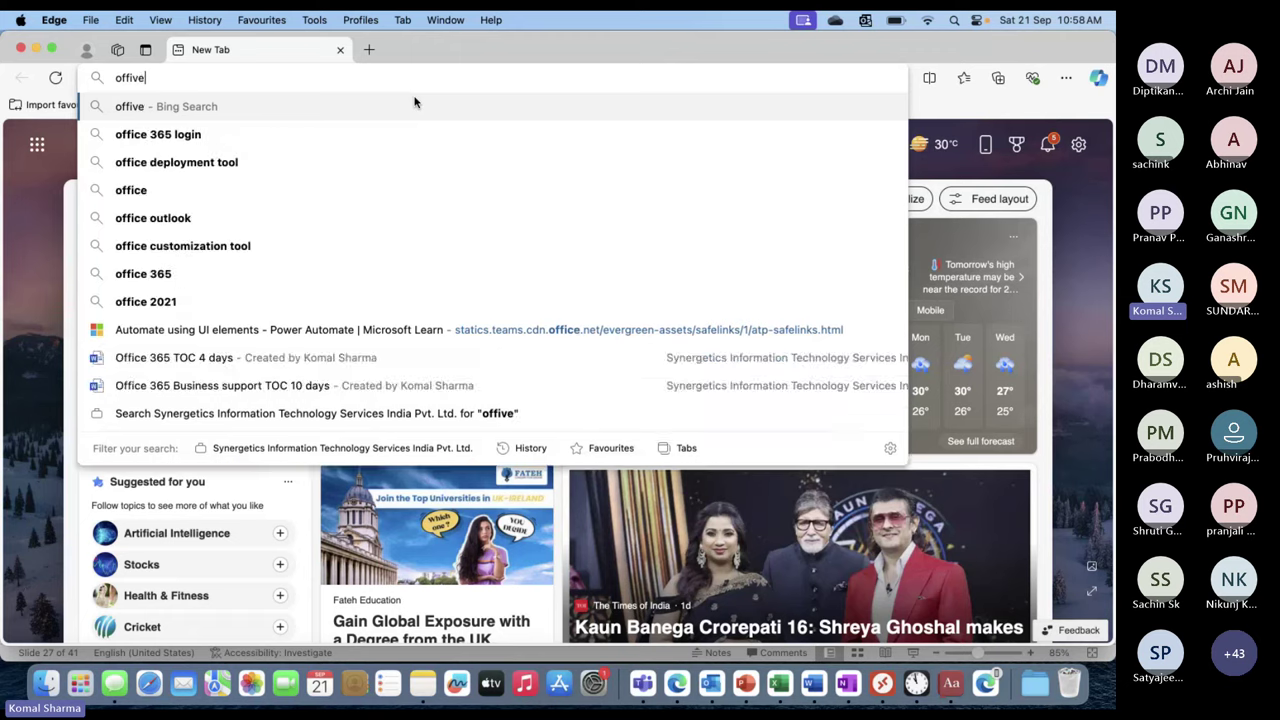
{"action": "key", "text": "BackSpace"}
{"action": "type", "text": "ice"}
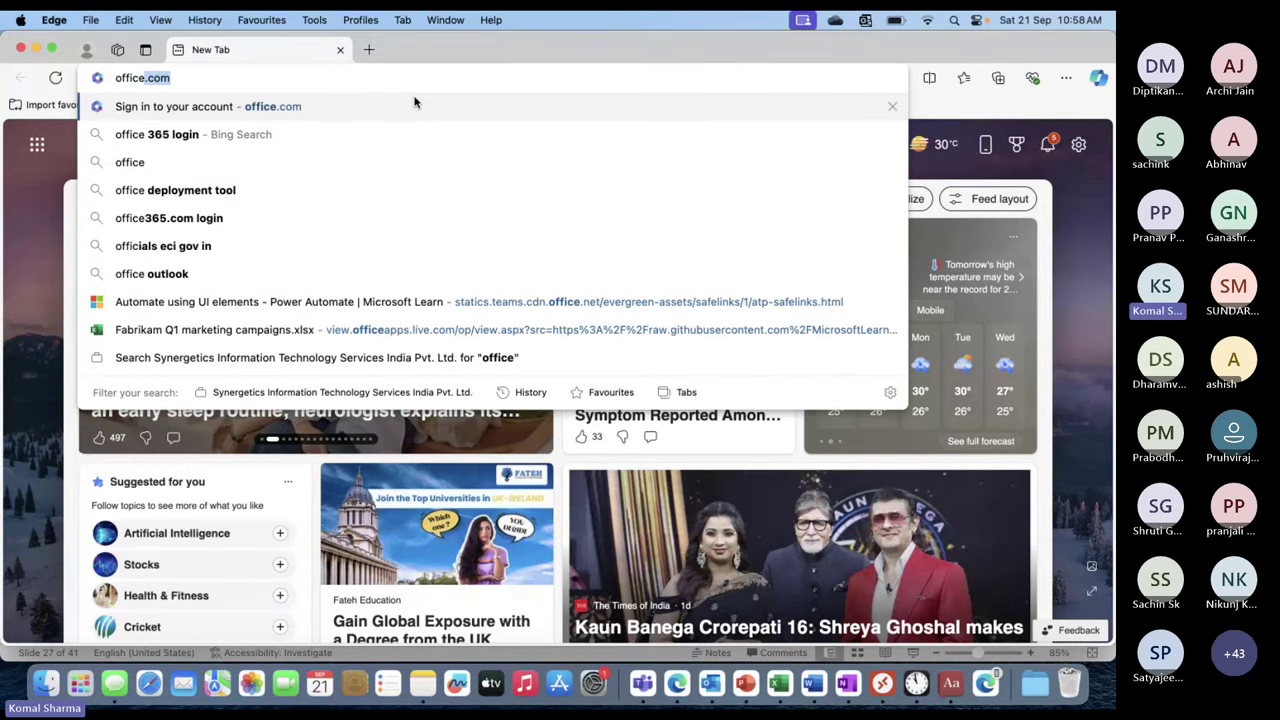
{"action": "key", "text": "Return"}
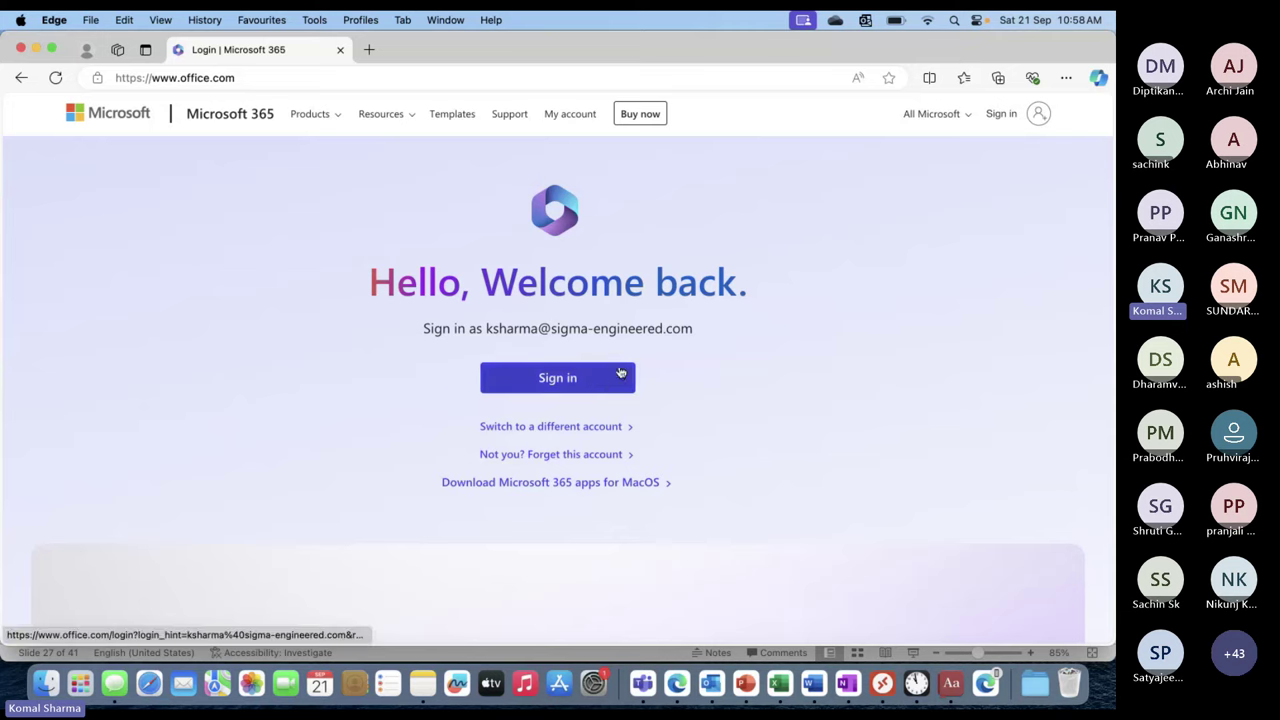
Sign in with the saved work e-mail address to reach the Microsoft 365 home page
{"action": "left_click", "coordinate": [536, 430]}
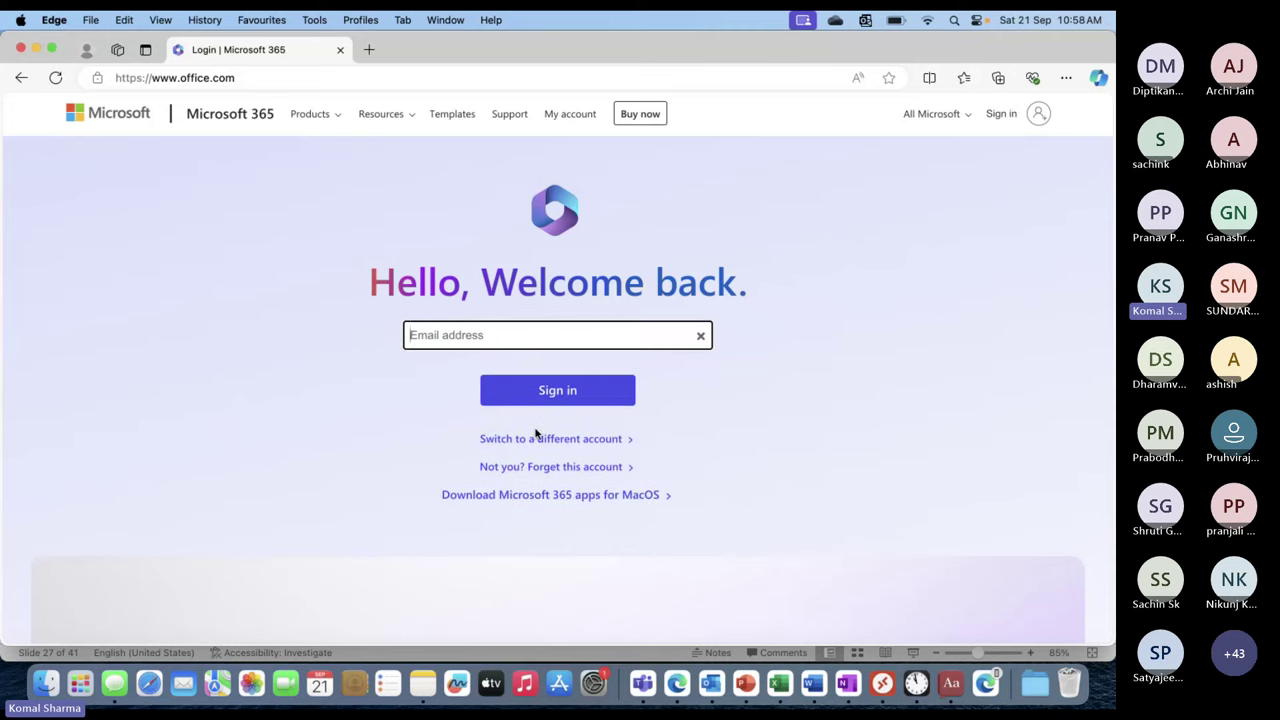
{"action": "left_click", "coordinate": [549, 337]}
{"action": "type", "text": "kom"}
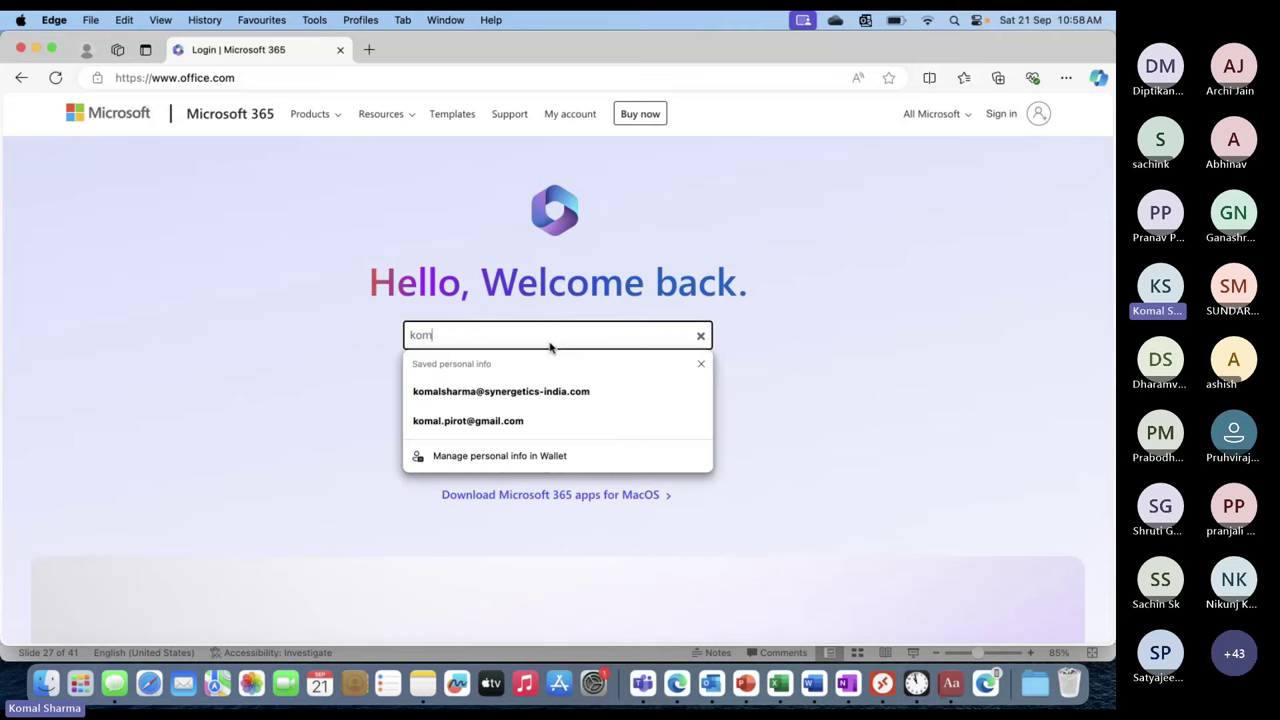
{"action": "left_click", "coordinate": [500, 391]}
{"action": "left_click", "coordinate": [558, 392]}
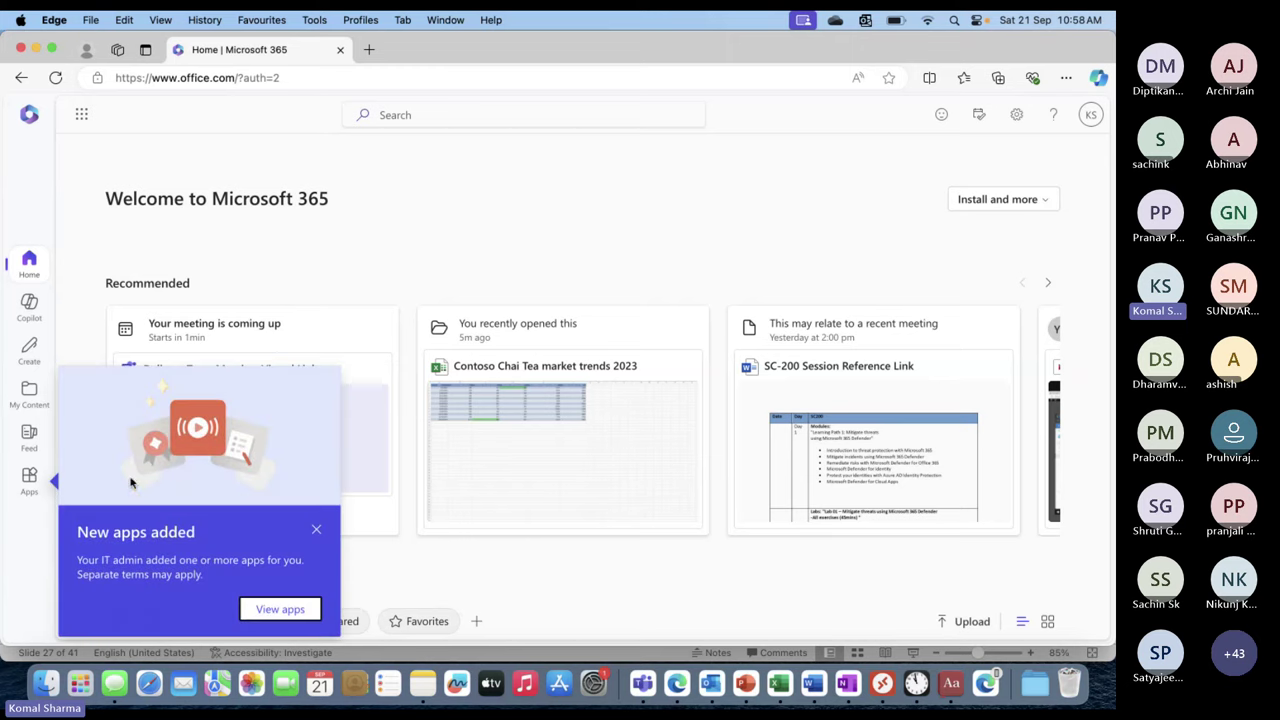
In Microsoft 365 Copilot chat, reference a colleague with / and ask for a summary of recent interactions
{"action": "left_click", "coordinate": [30, 305]}
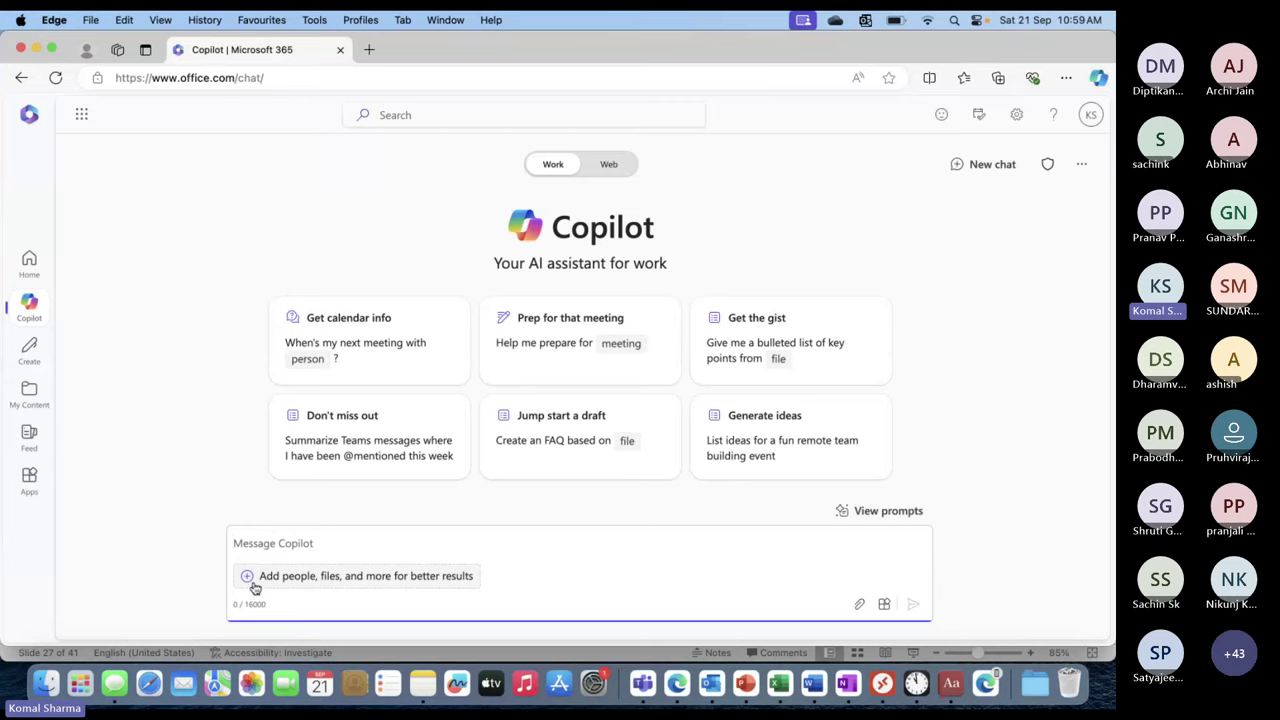
{"action": "left_click", "coordinate": [330, 585]}
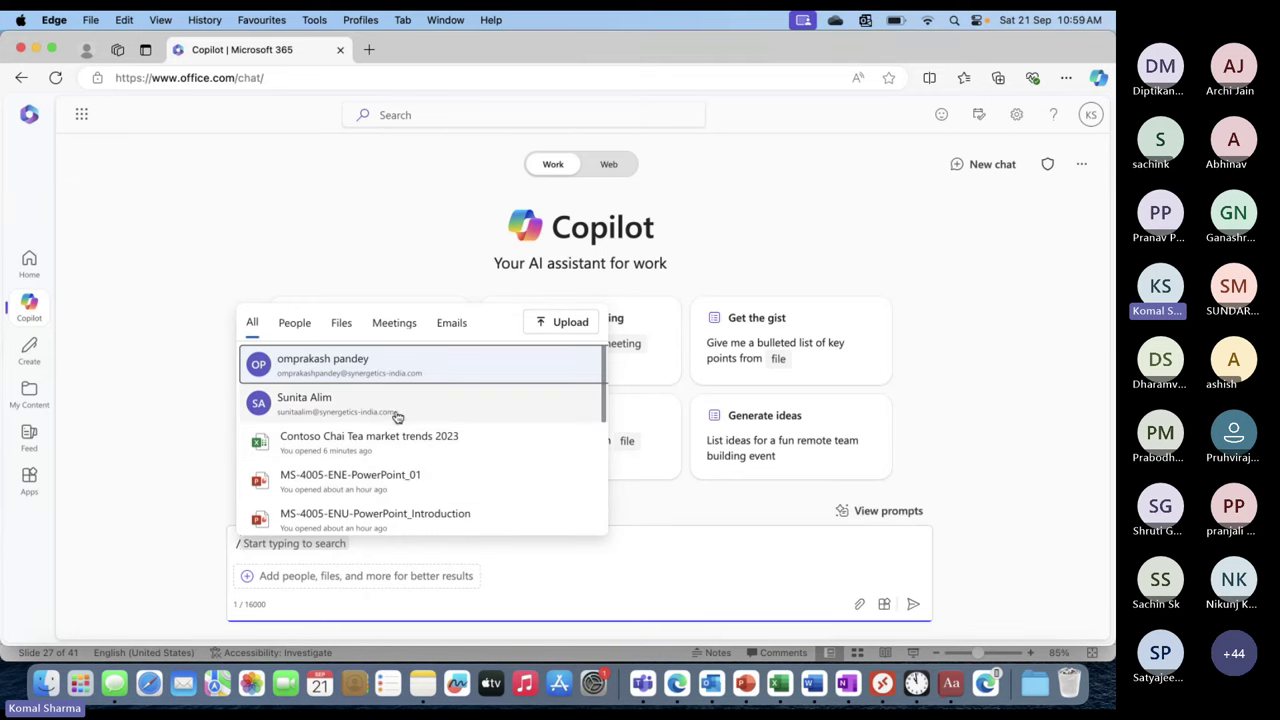
{"action": "left_click", "coordinate": [393, 410]}
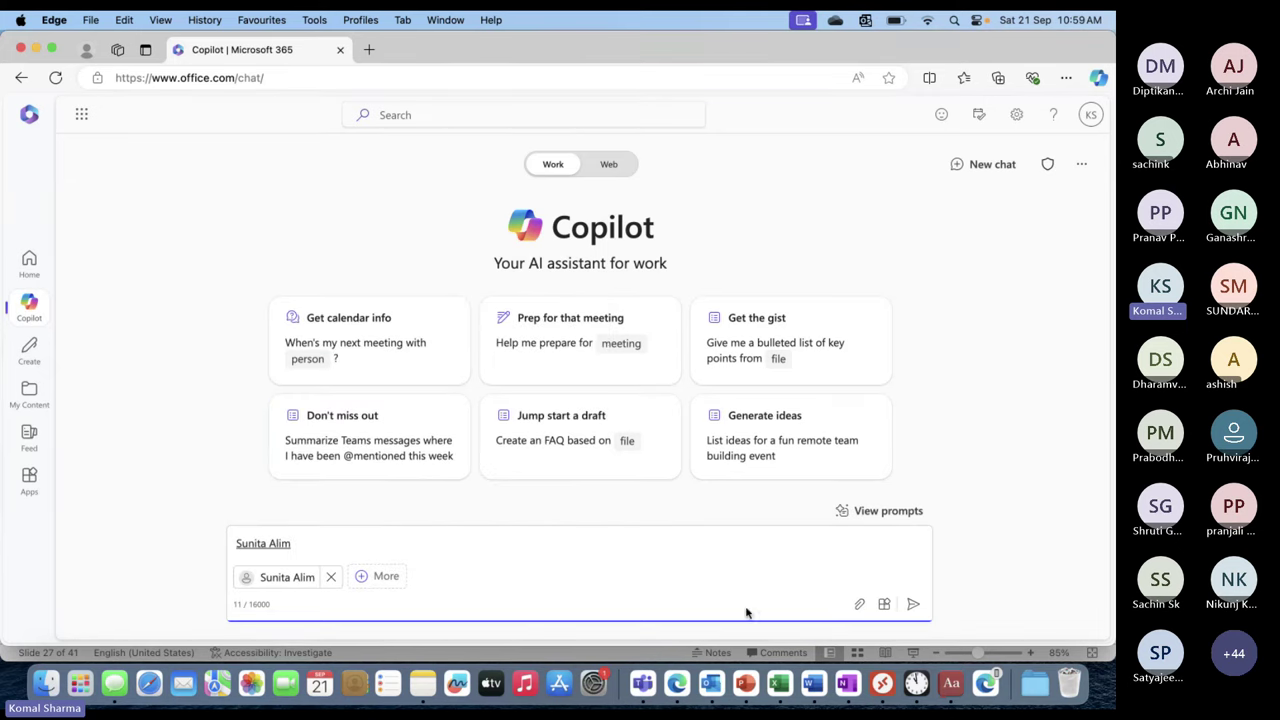
{"action": "left_click", "coordinate": [913, 604]}
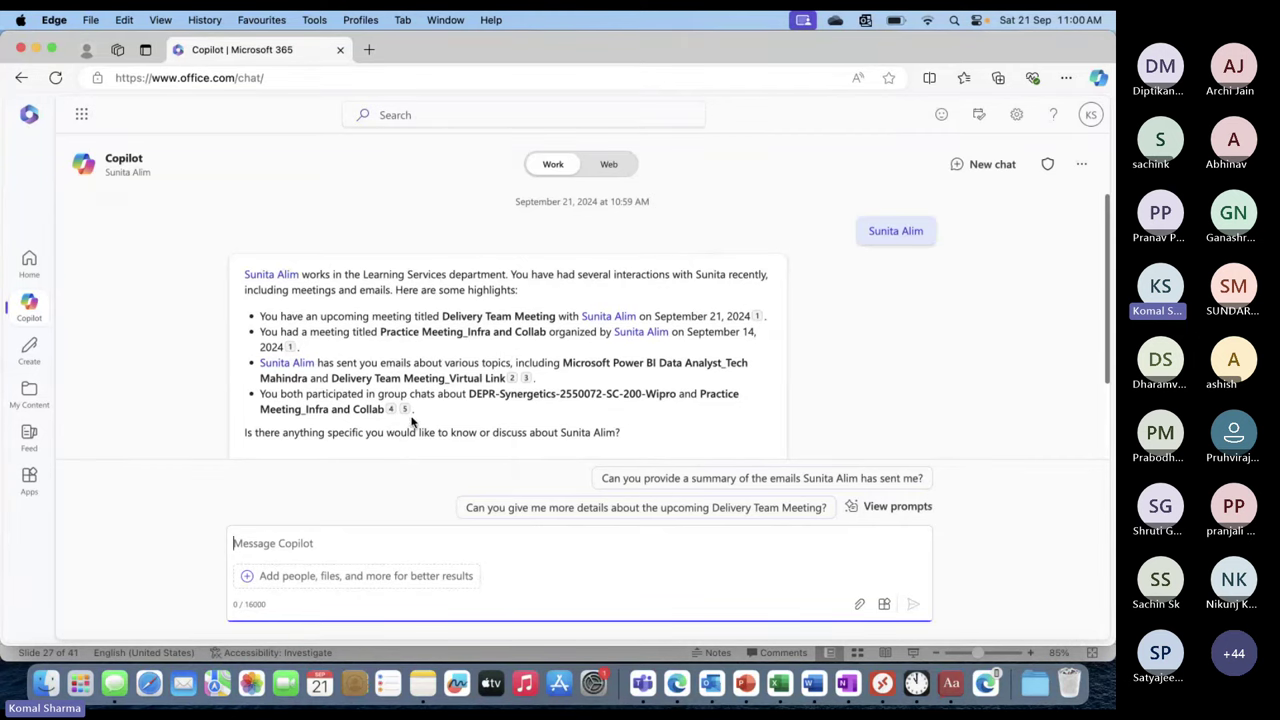
{"action": "mouse_move", "coordinate": [405, 409]}
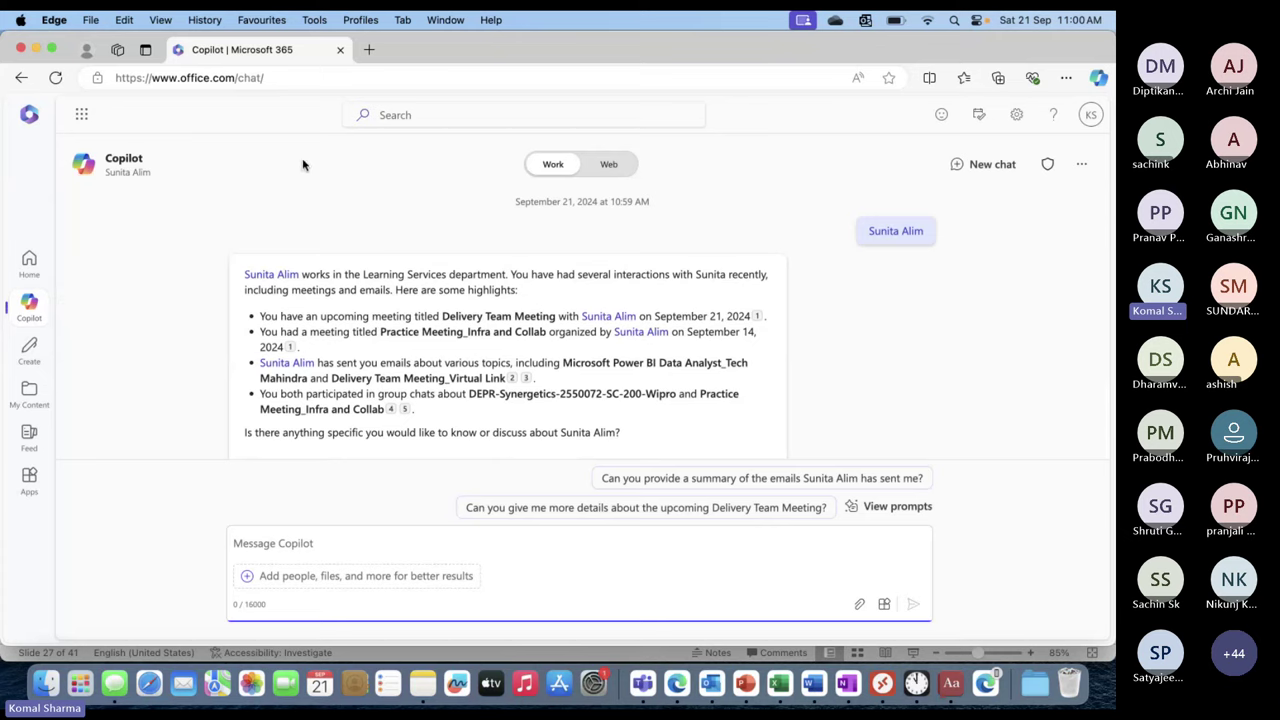
Replace the Microsoft 365 Copilot tab with a new tab and open Microsoft Copilot in Bing from it
{"action": "left_click", "coordinate": [370, 50]}
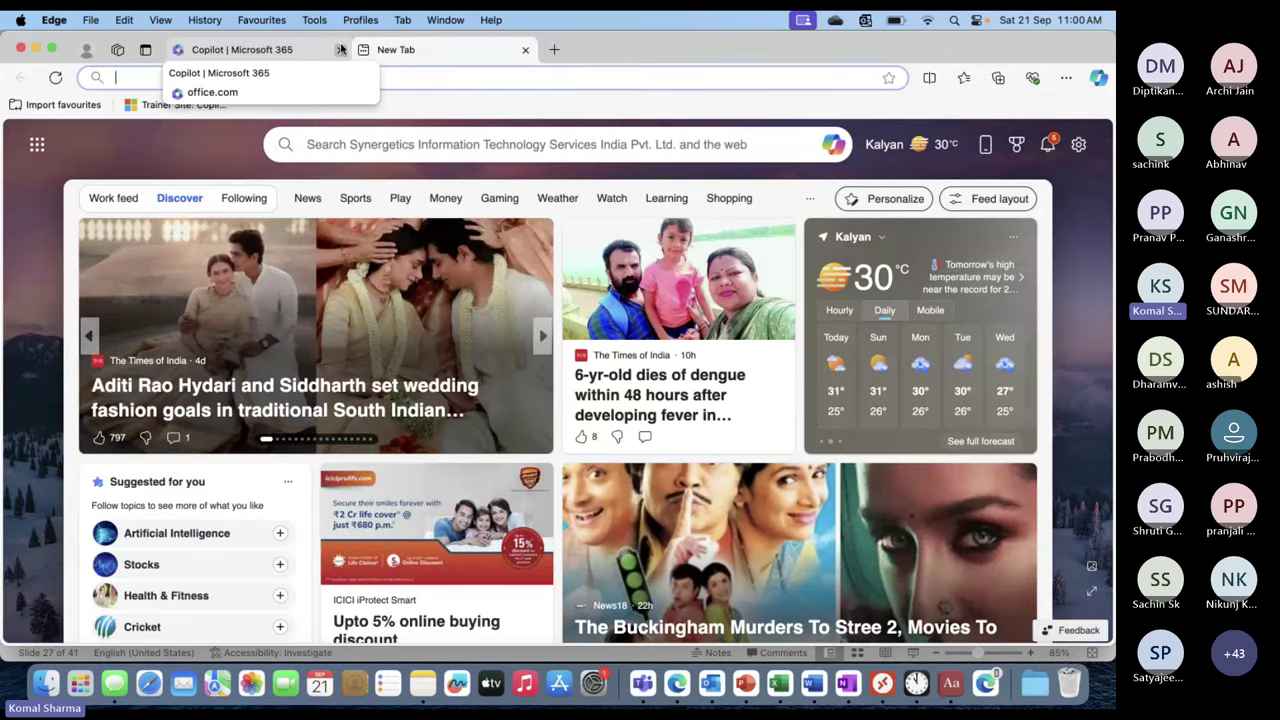
{"action": "left_click", "coordinate": [340, 50]}
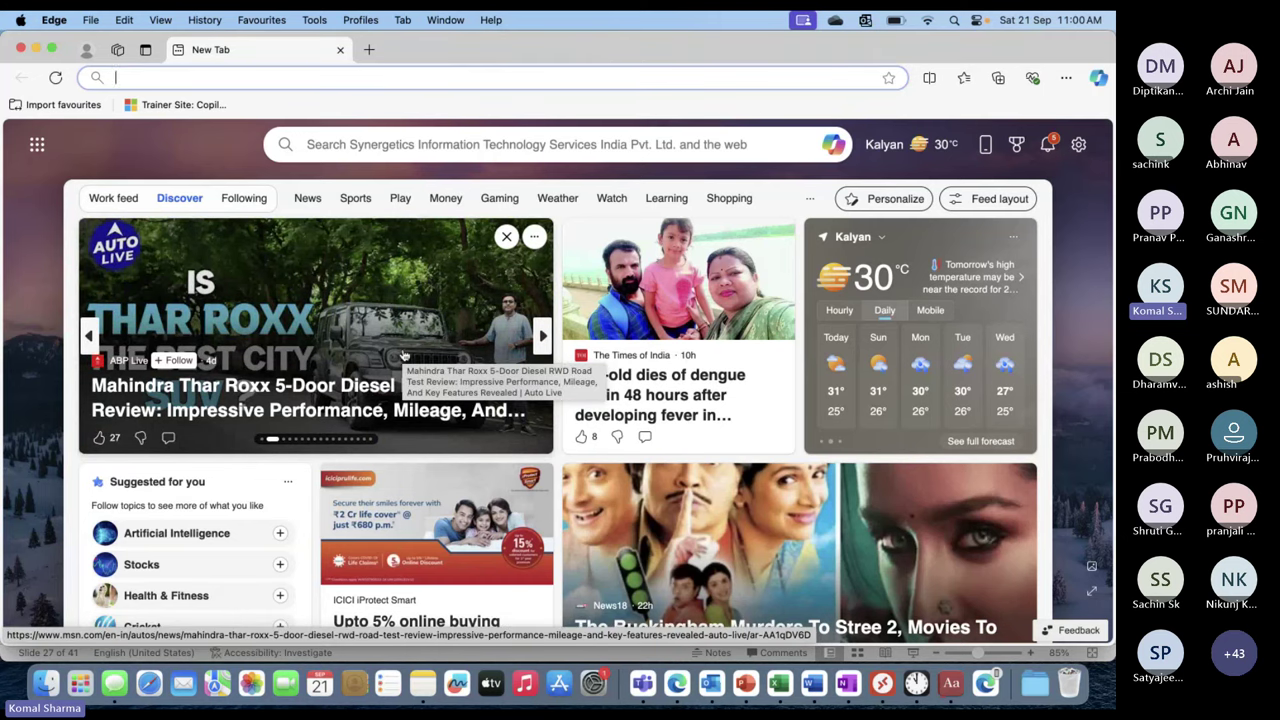
{"action": "type", "text": "bing"}
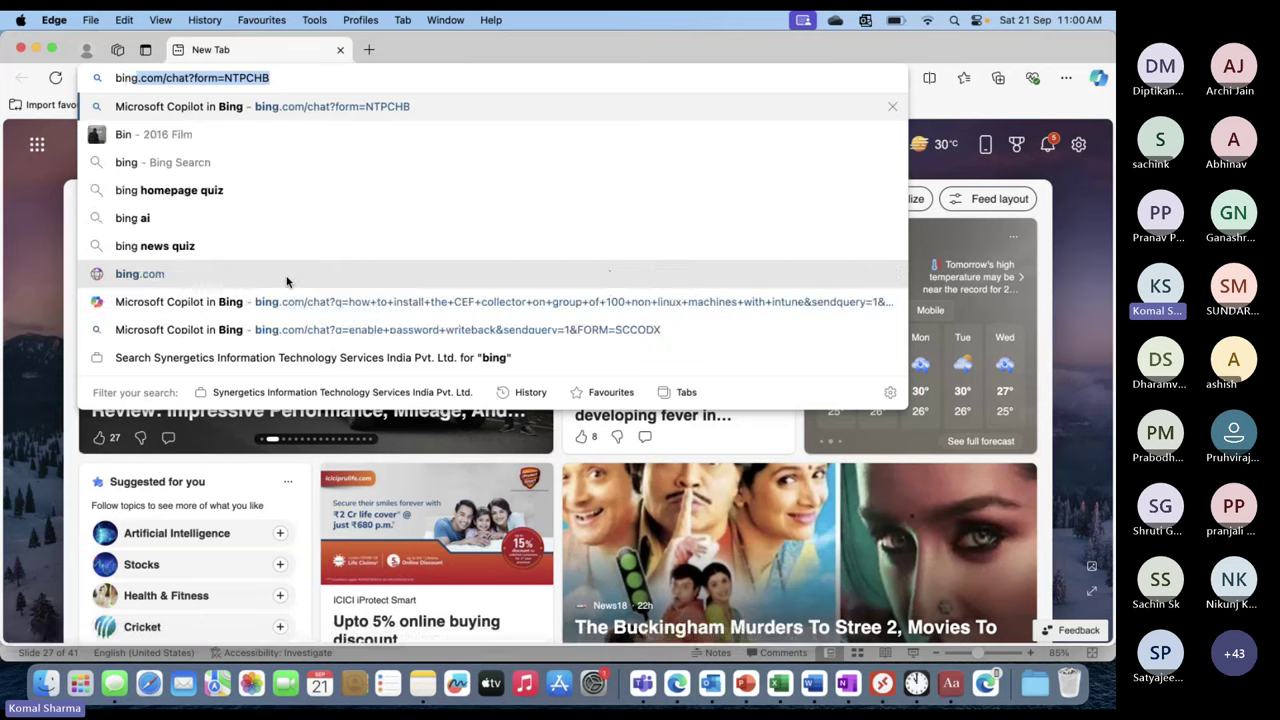
{"action": "key", "text": "Right"}
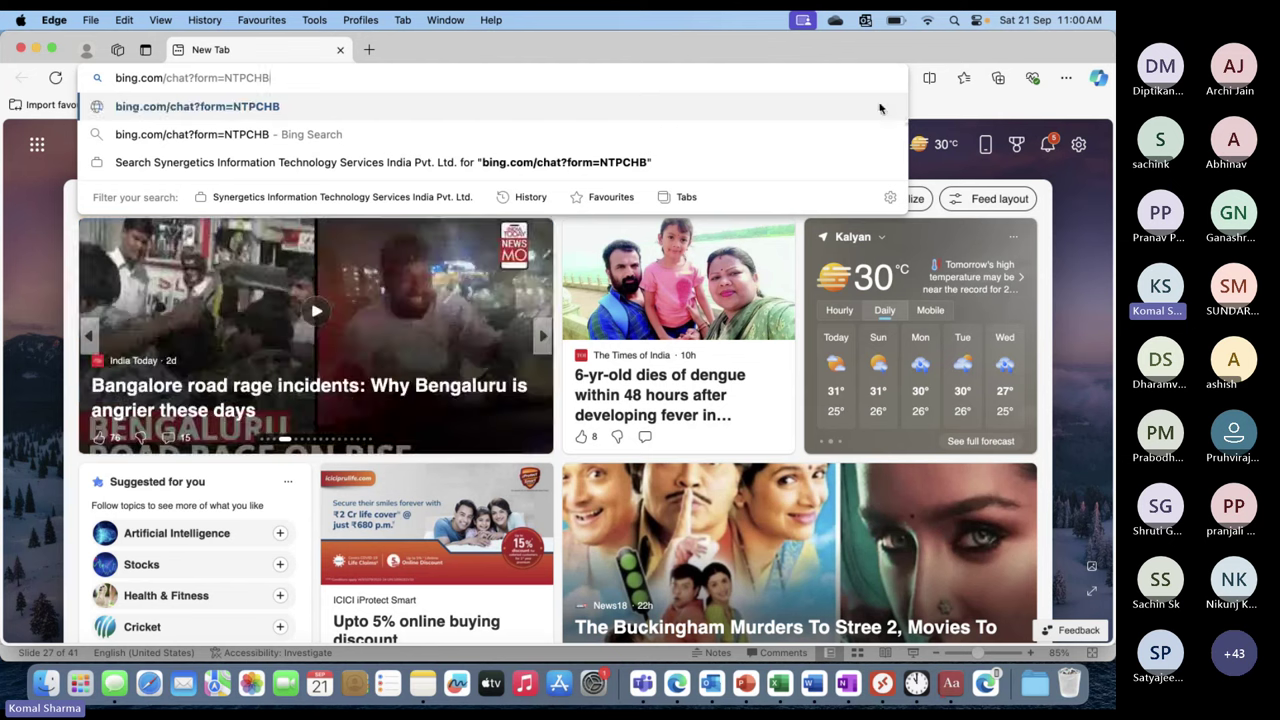
{"action": "key", "text": "BackSpace"}
{"action": "key", "text": "BackSpace"}
{"action": "key", "text": "BackSpace"}
{"action": "key", "text": "BackSpace"}
{"action": "key", "text": "BackSpace"}
{"action": "key", "text": "BackSpace"}
{"action": "key", "text": "BackSpace"}
{"action": "key", "text": "BackSpace"}
{"action": "key", "text": "BackSpace"}
{"action": "key", "text": "BackSpace"}
{"action": "key", "text": "BackSpace"}
{"action": "key", "text": "BackSpace"}
{"action": "key", "text": "BackSpace"}
{"action": "key", "text": "BackSpace"}
{"action": "key", "text": "BackSpace"}
{"action": "key", "text": "BackSpace"}
{"action": "key", "text": "BackSpace"}
{"action": "key", "text": "BackSpace"}
{"action": "key", "text": "BackSpace"}
{"action": "key", "text": "BackSpace"}
{"action": "key", "text": "BackSpace"}
{"action": "key", "text": "BackSpace"}
{"action": "key", "text": "BackSpace"}
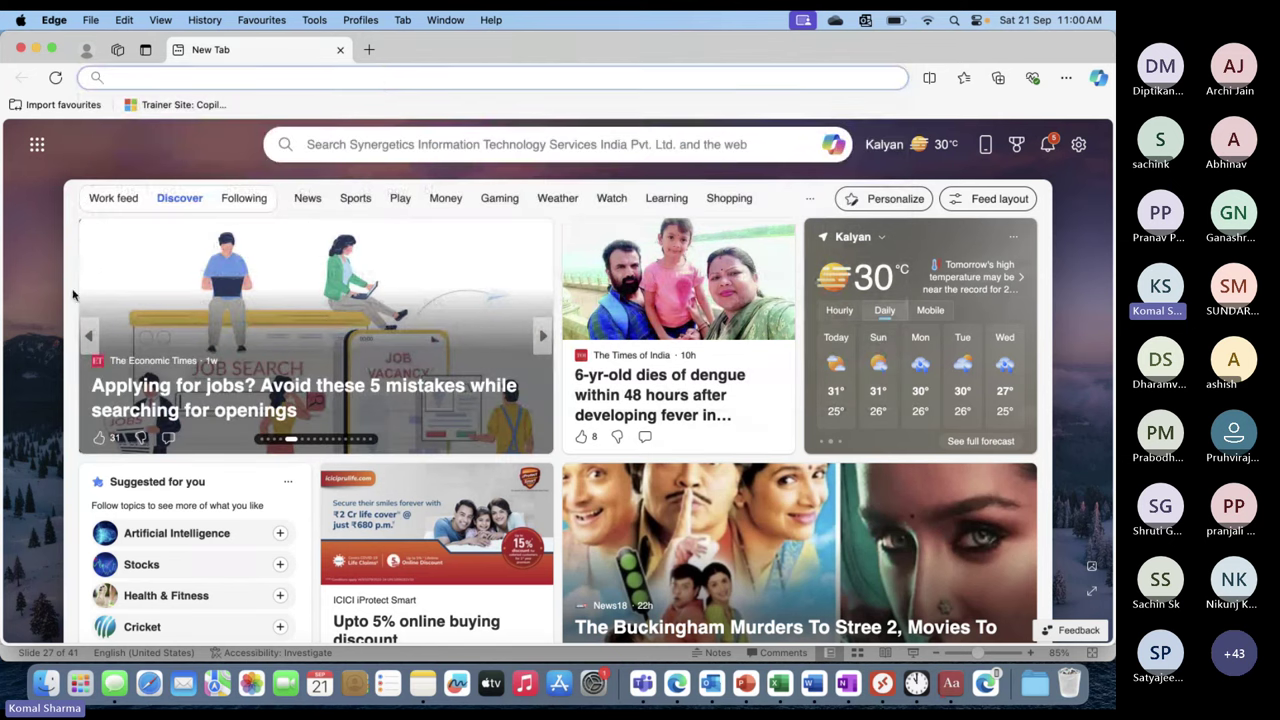
{"action": "key", "text": "Escape"}
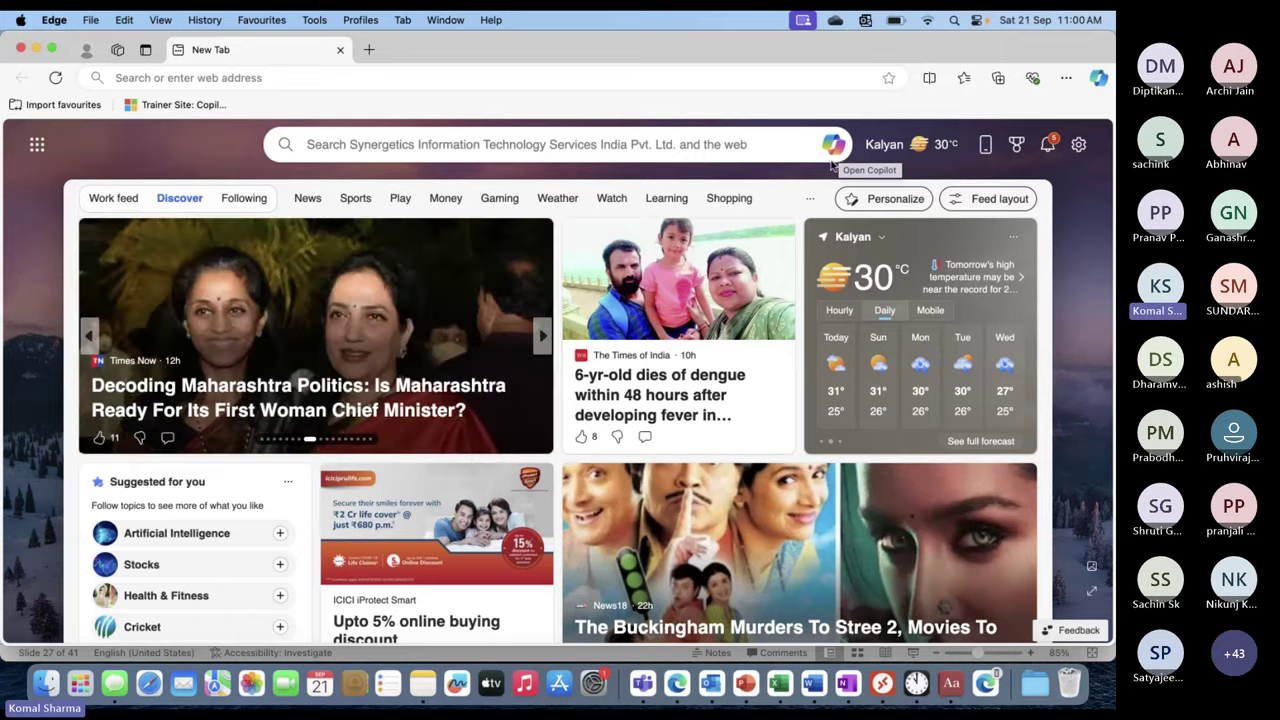
{"action": "left_click", "coordinate": [834, 146]}
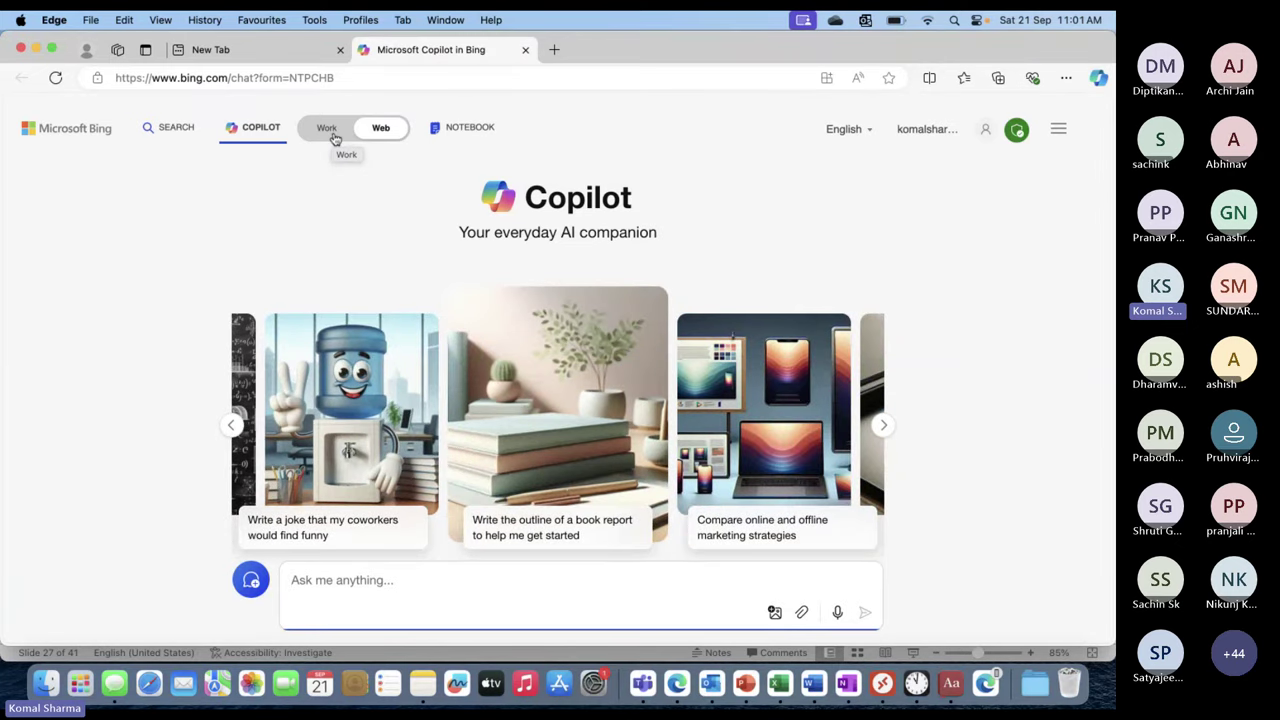
Turn on Work mode, dismiss the location request and the Work/Web tip, and focus the message box
{"action": "mouse_move", "coordinate": [1020, 135]}
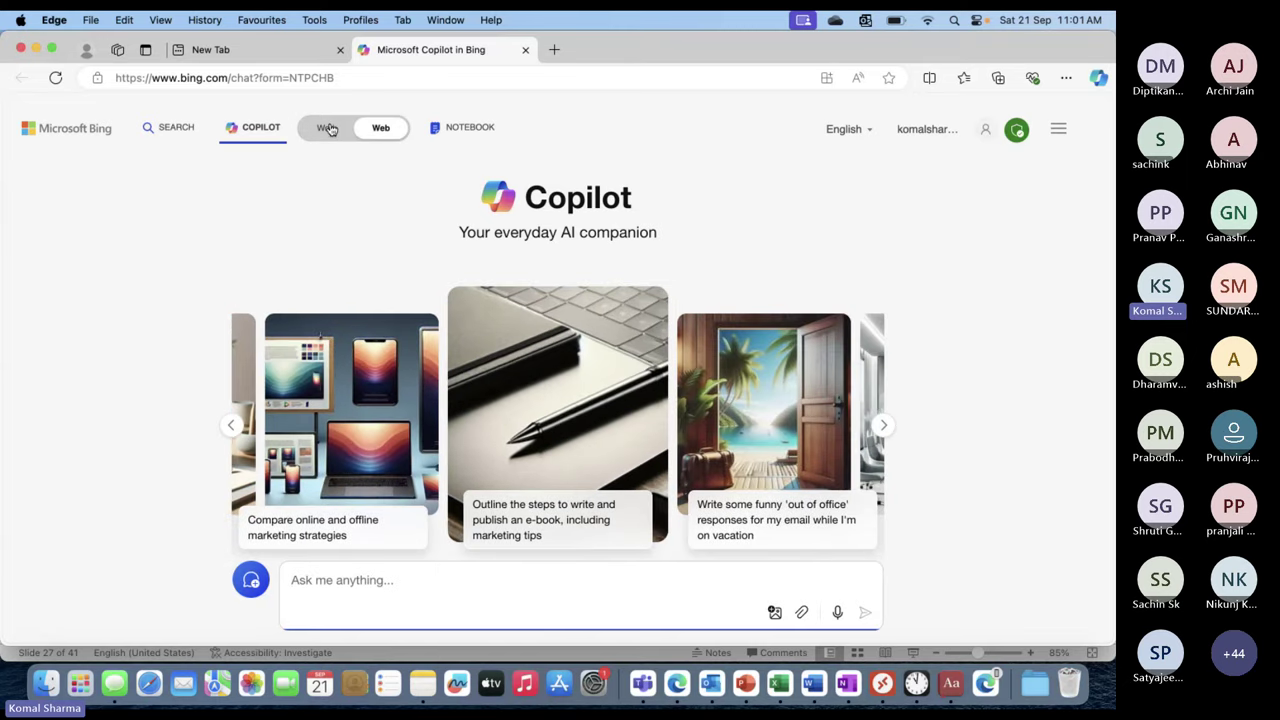
{"action": "left_click", "coordinate": [330, 131]}
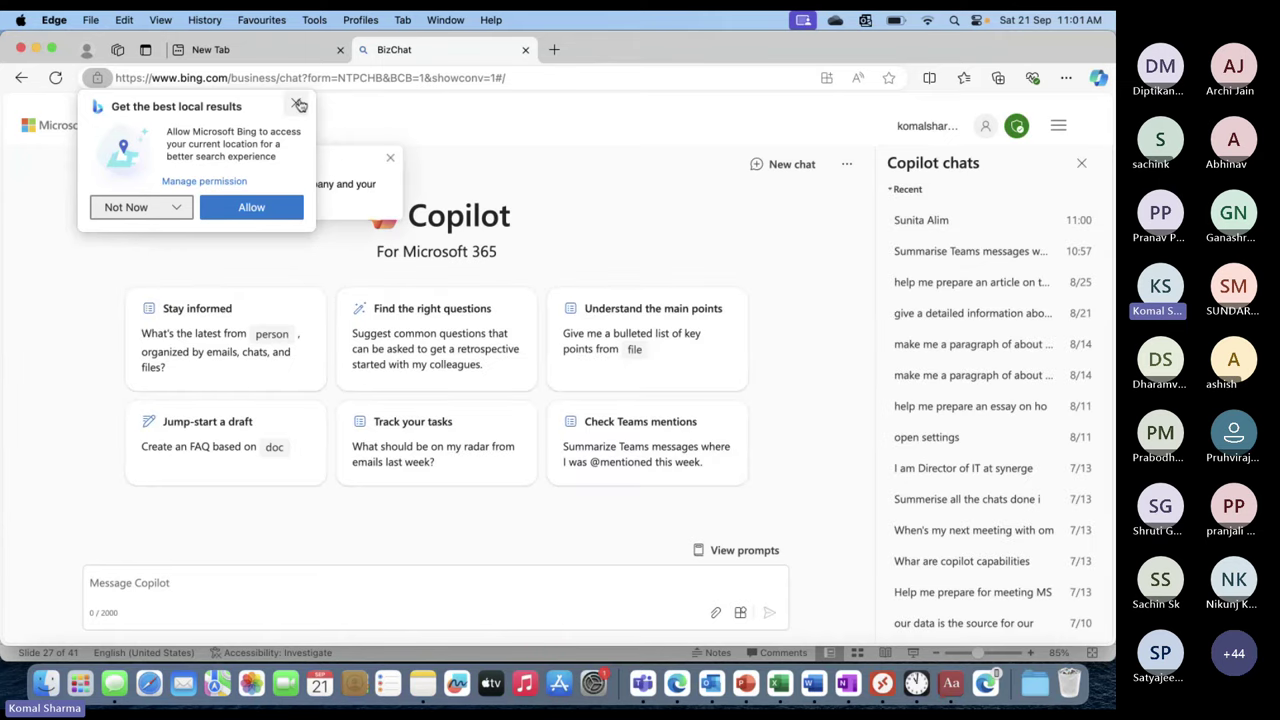
{"action": "left_click", "coordinate": [299, 105]}
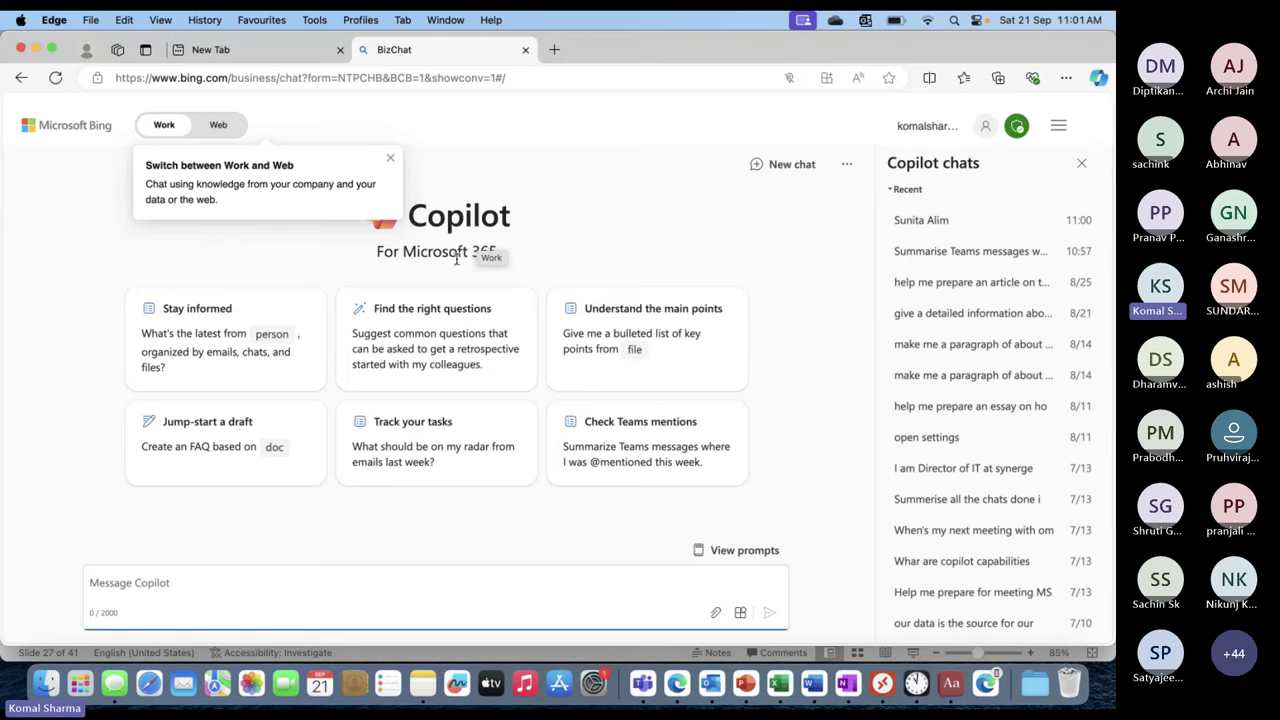
{"action": "left_click", "coordinate": [464, 587]}
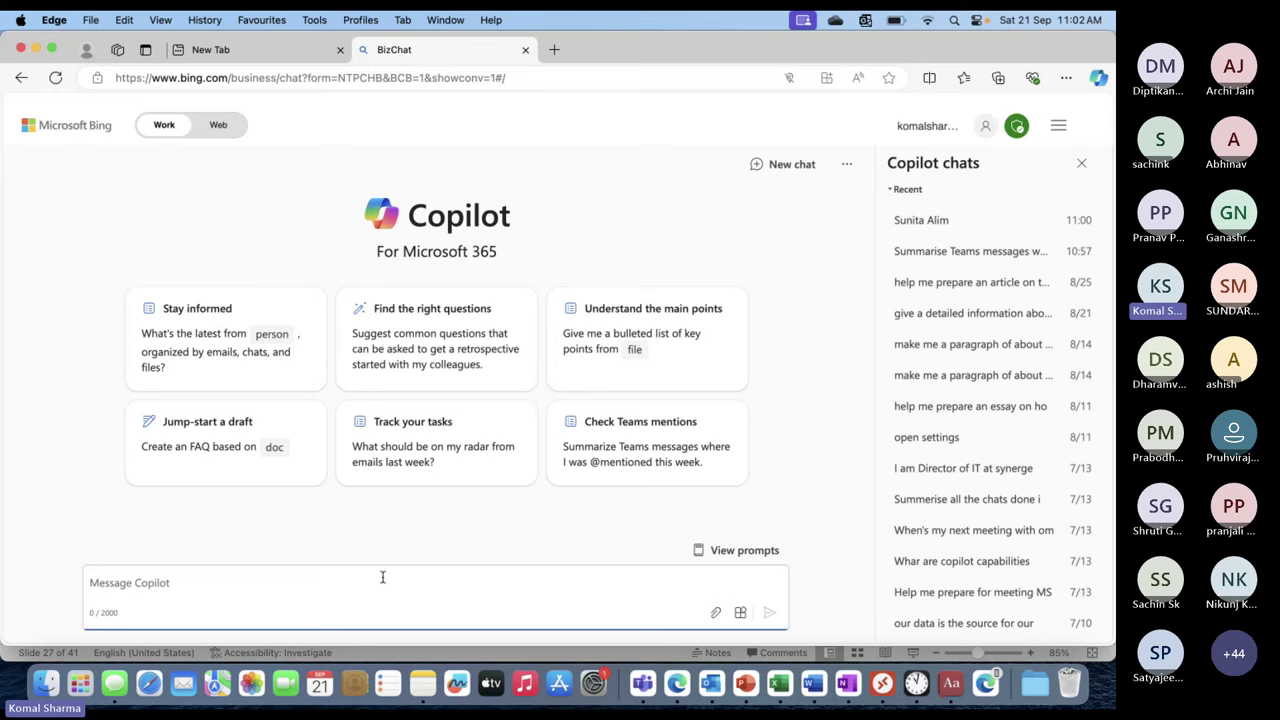
Ask 'What is copilot' in Web mode, review its source links, then switch back to Work mode
{"action": "left_click", "coordinate": [222, 129]}
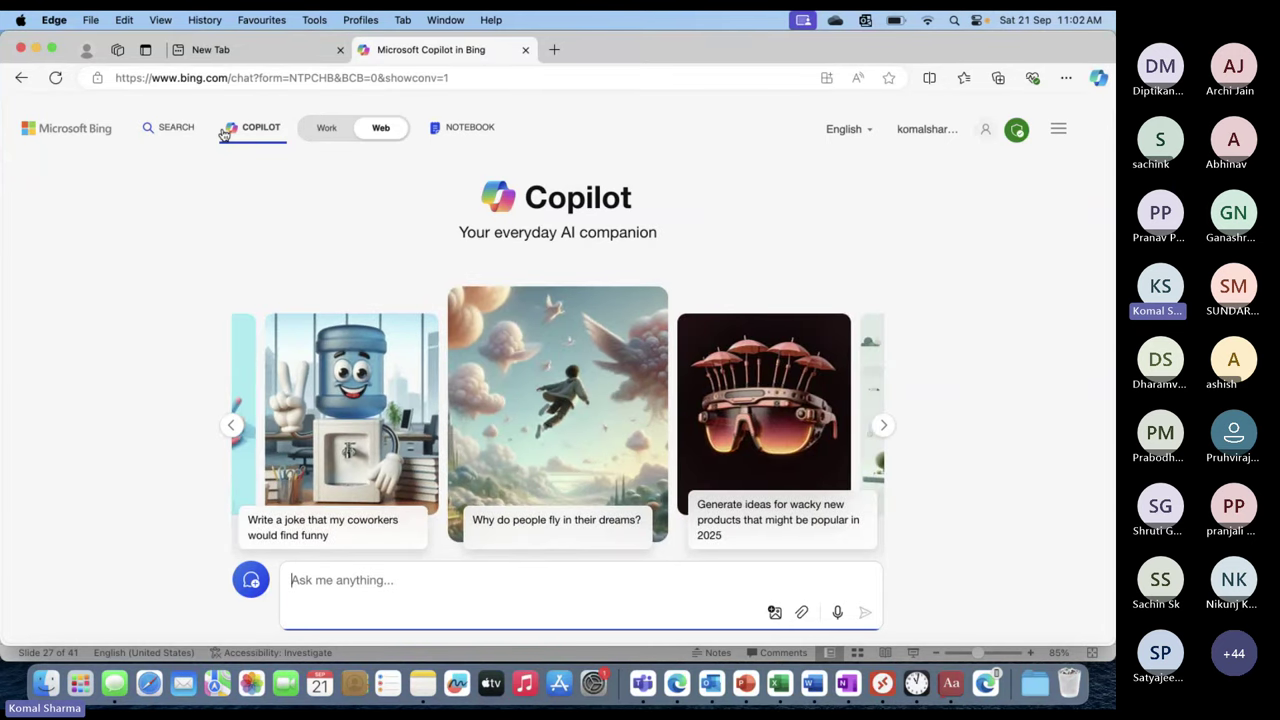
{"action": "type", "text": "Wha"}
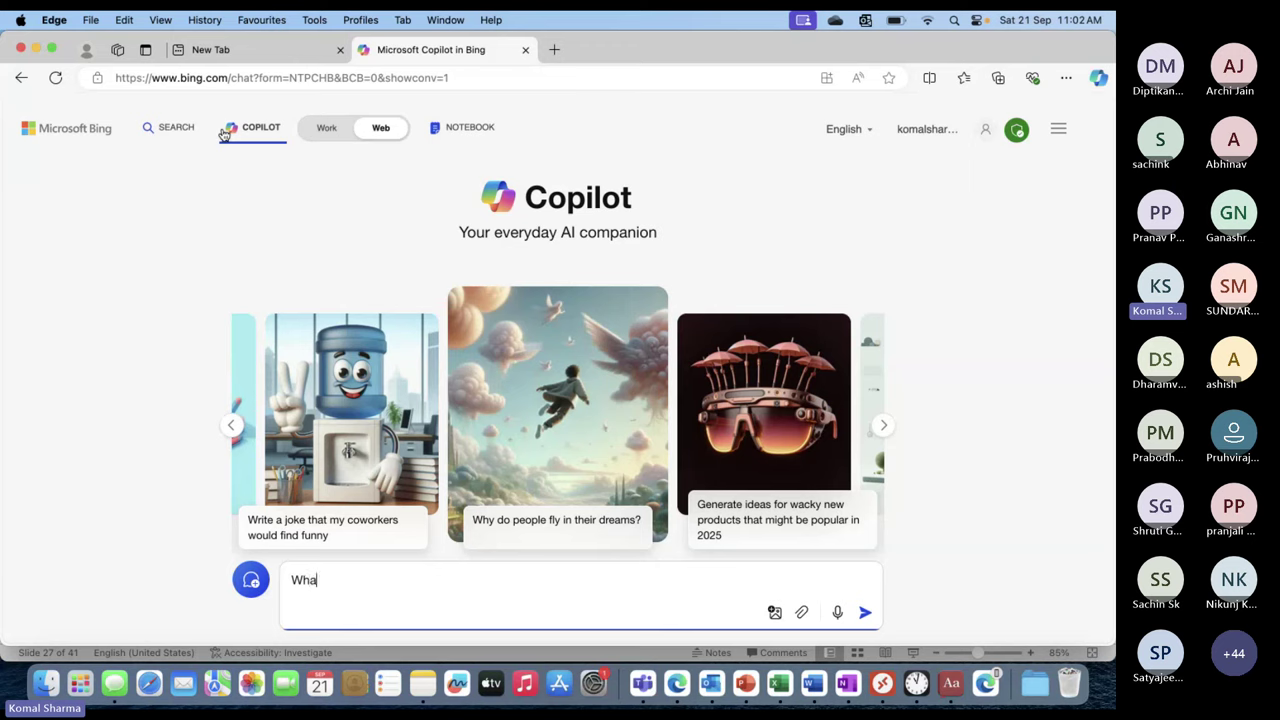
{"action": "type", "text": "t is copilot"}
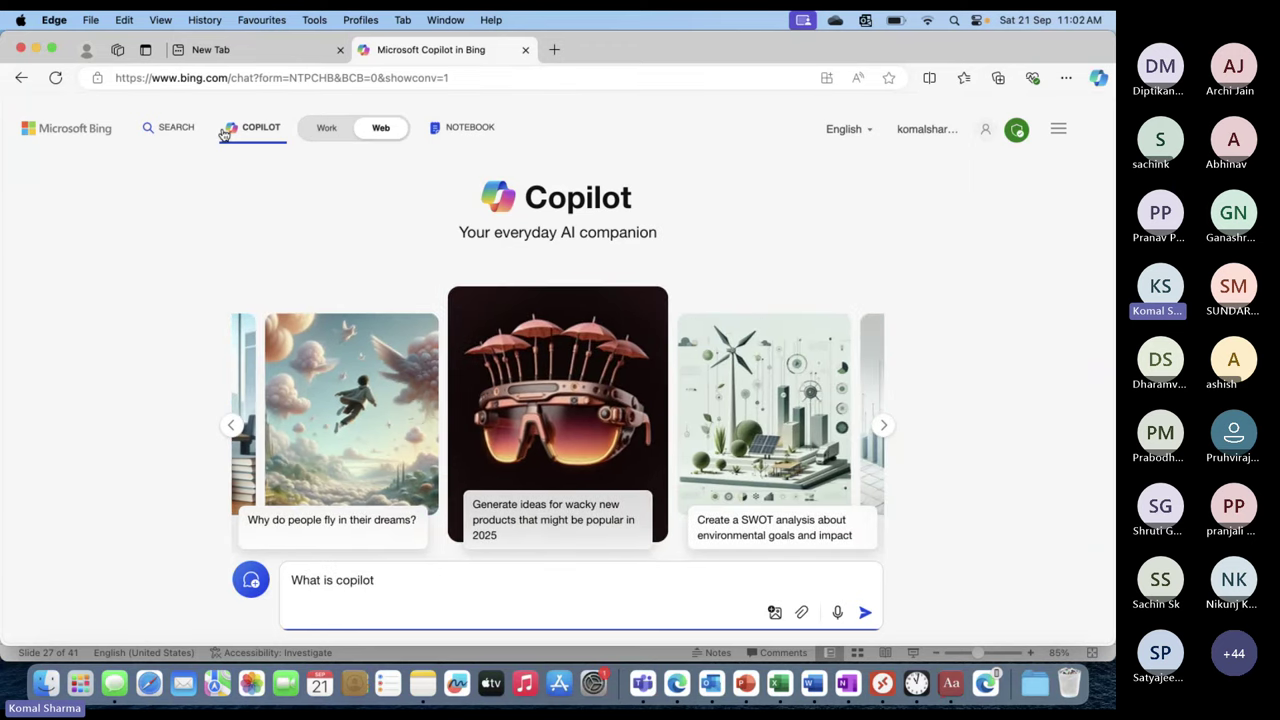
{"action": "key", "text": "Return"}
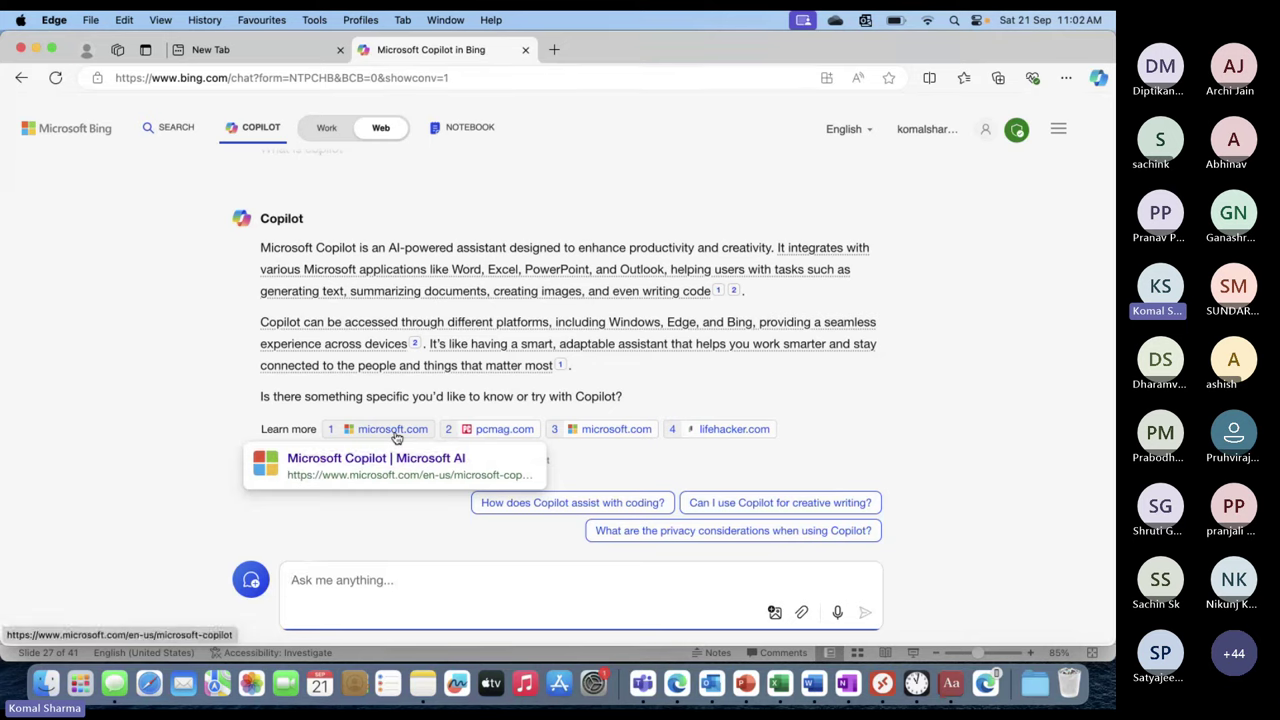
{"action": "mouse_move", "coordinate": [529, 429]}
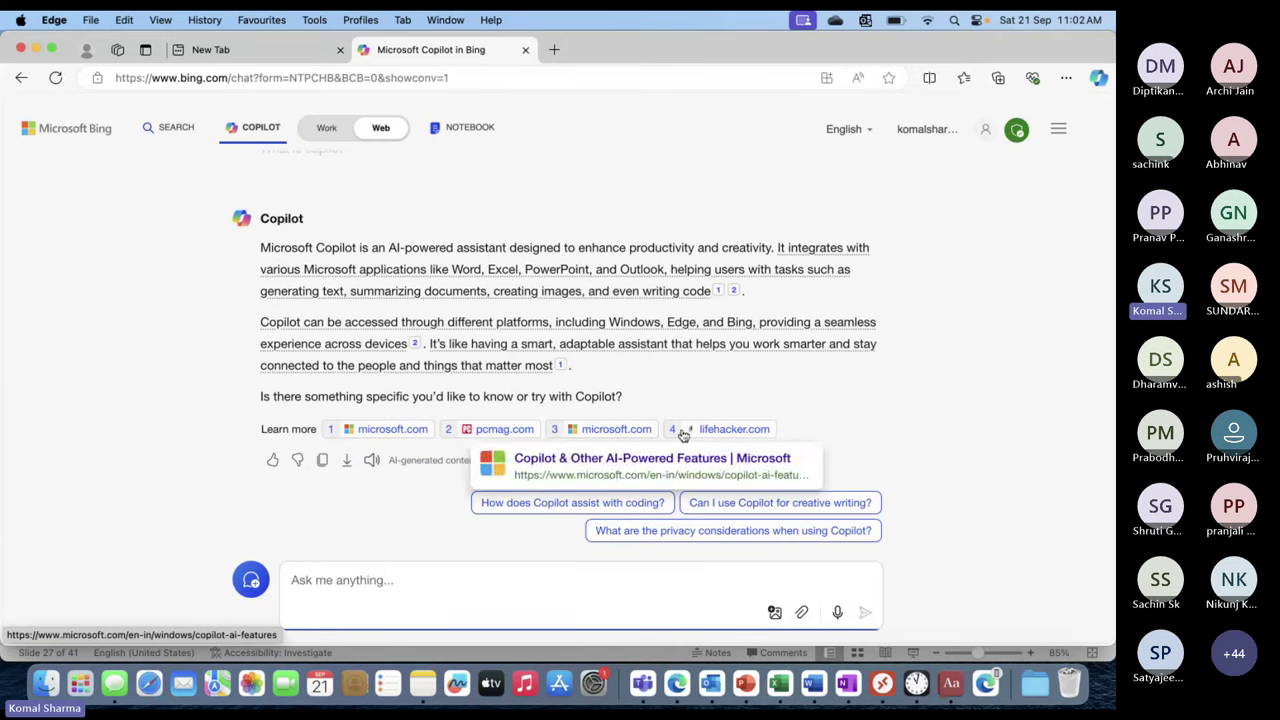
{"action": "mouse_move", "coordinate": [756, 428]}
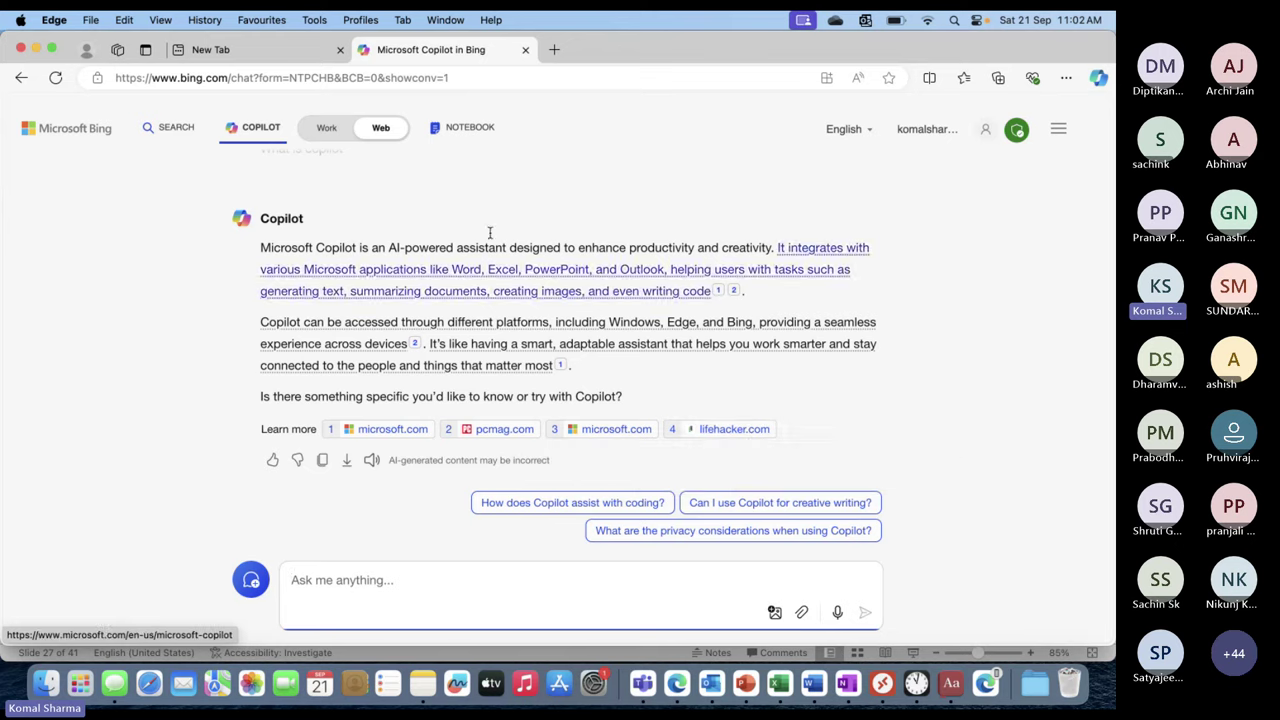
{"action": "left_click", "coordinate": [325, 129]}
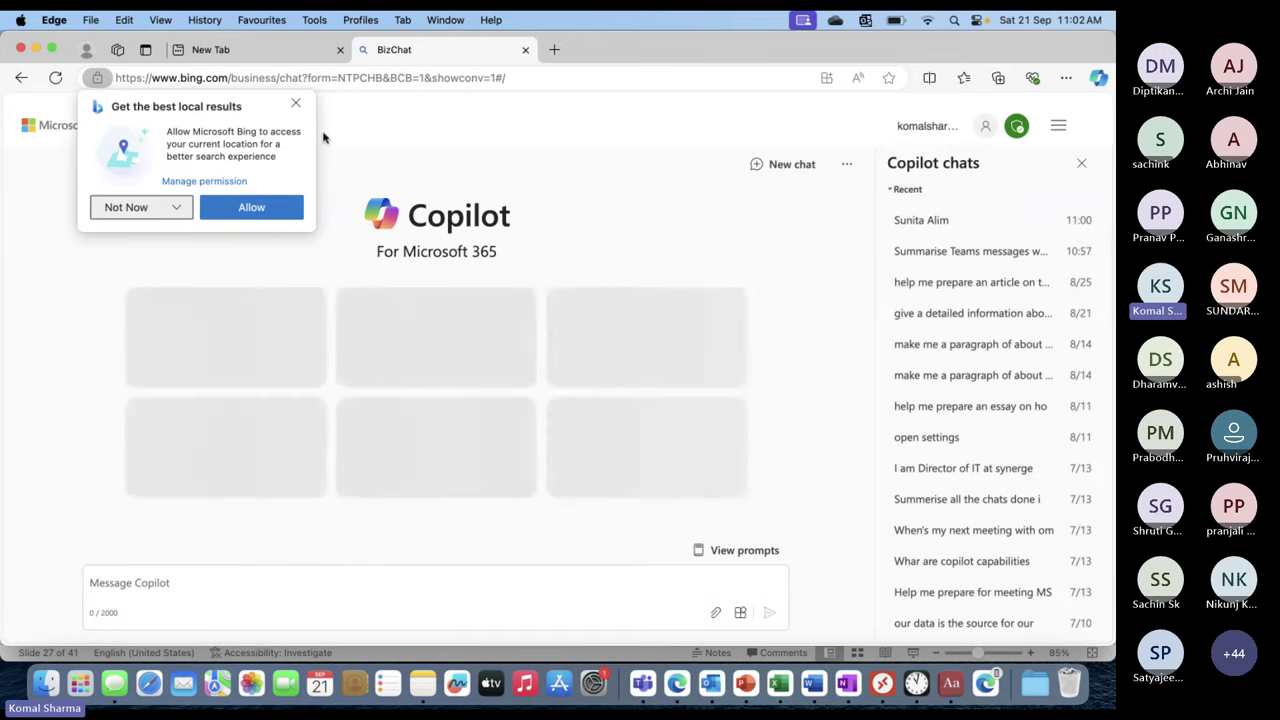
Ask Work-mode Copilot 'how to write effective prompt with copilot in m365' and scroll through the tips
{"action": "left_click", "coordinate": [296, 104]}
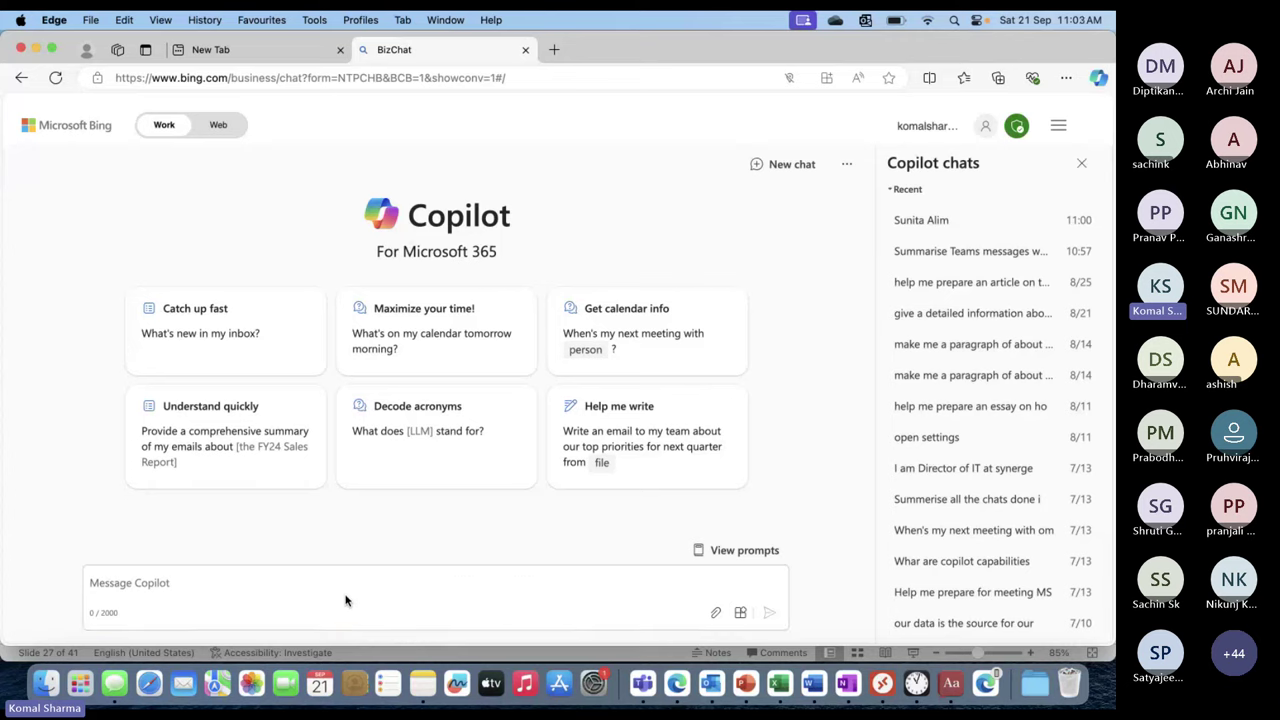
{"action": "left_click", "coordinate": [223, 590]}
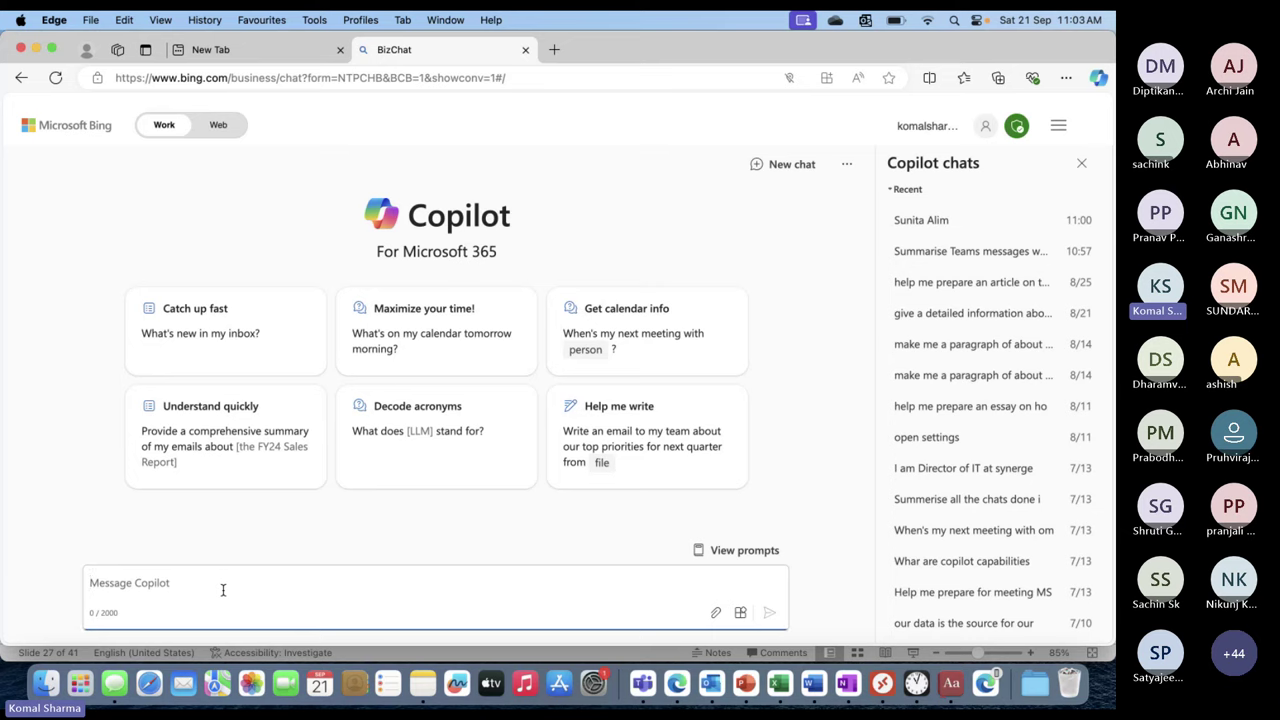
{"action": "type", "text": "how to write effective promp"}
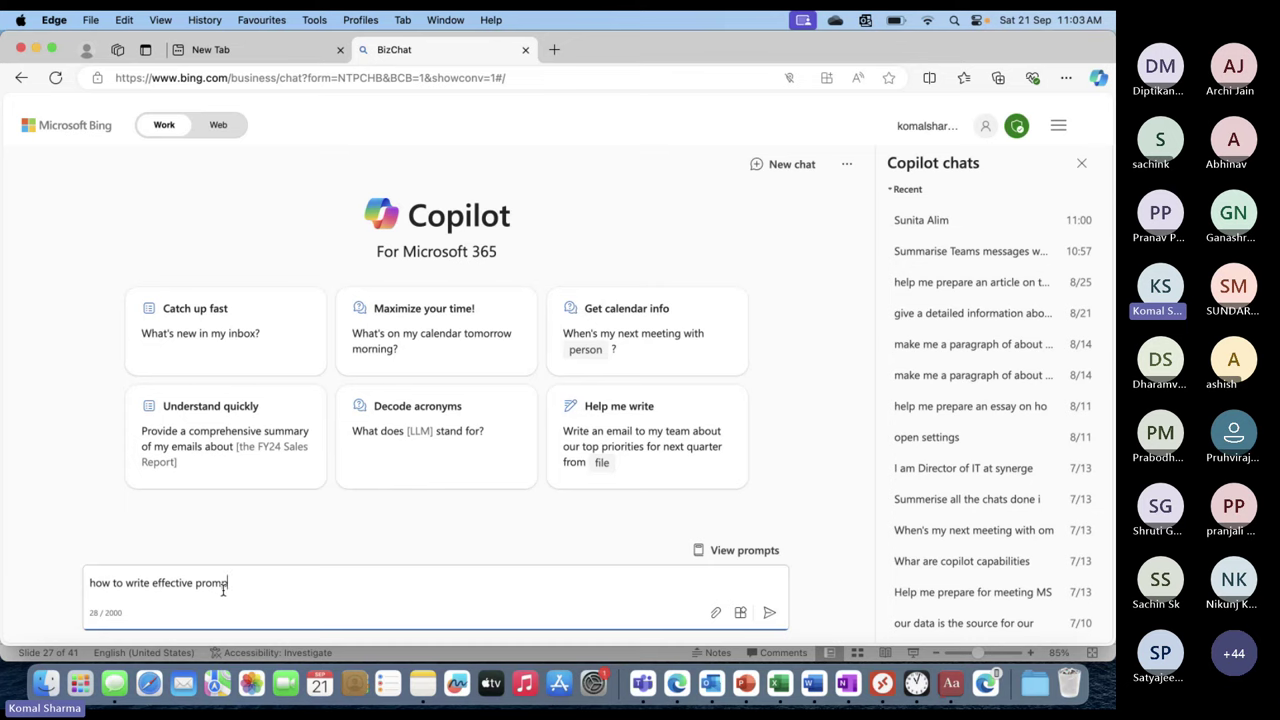
{"action": "type", "text": "t"}
{"action": "type", "text": "with copilot in m365"}
{"action": "key", "text": "Return"}
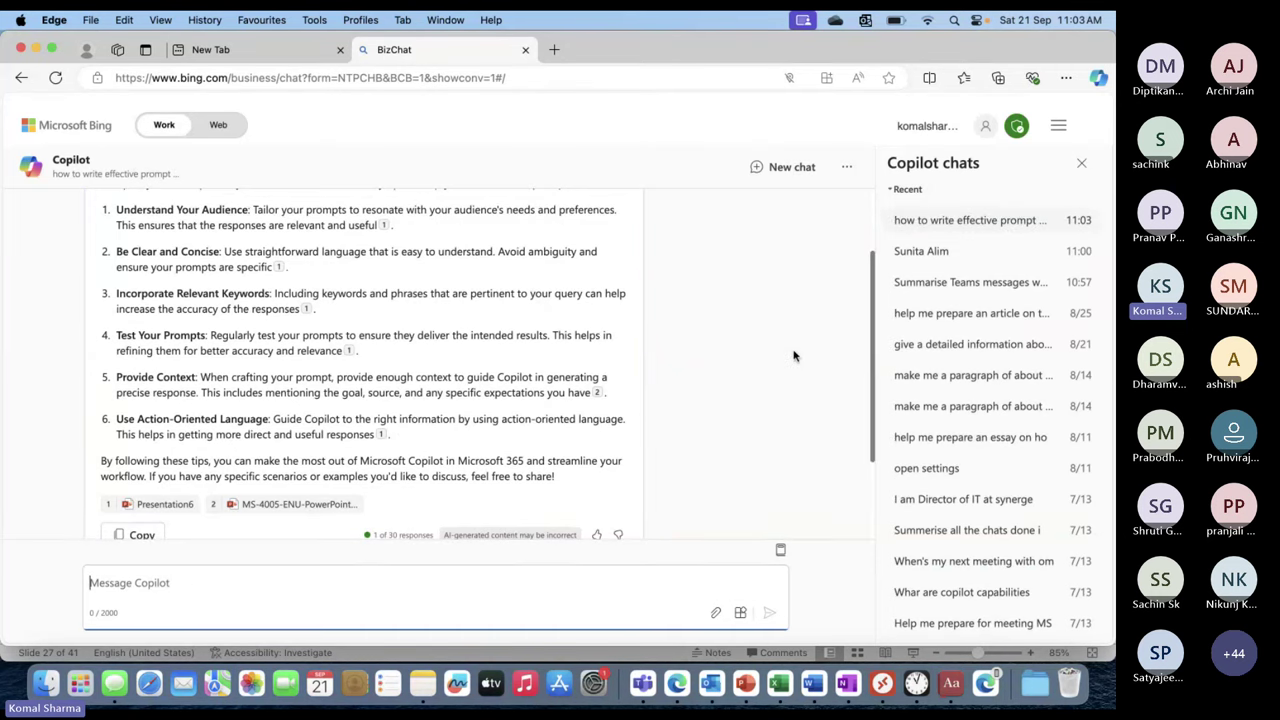
{"action": "scroll", "coordinate": [795, 356], "scroll_direction": "up", "scroll_amount": 3}
{"action": "scroll", "coordinate": [795, 356], "scroll_direction": "down", "scroll_amount": 3}
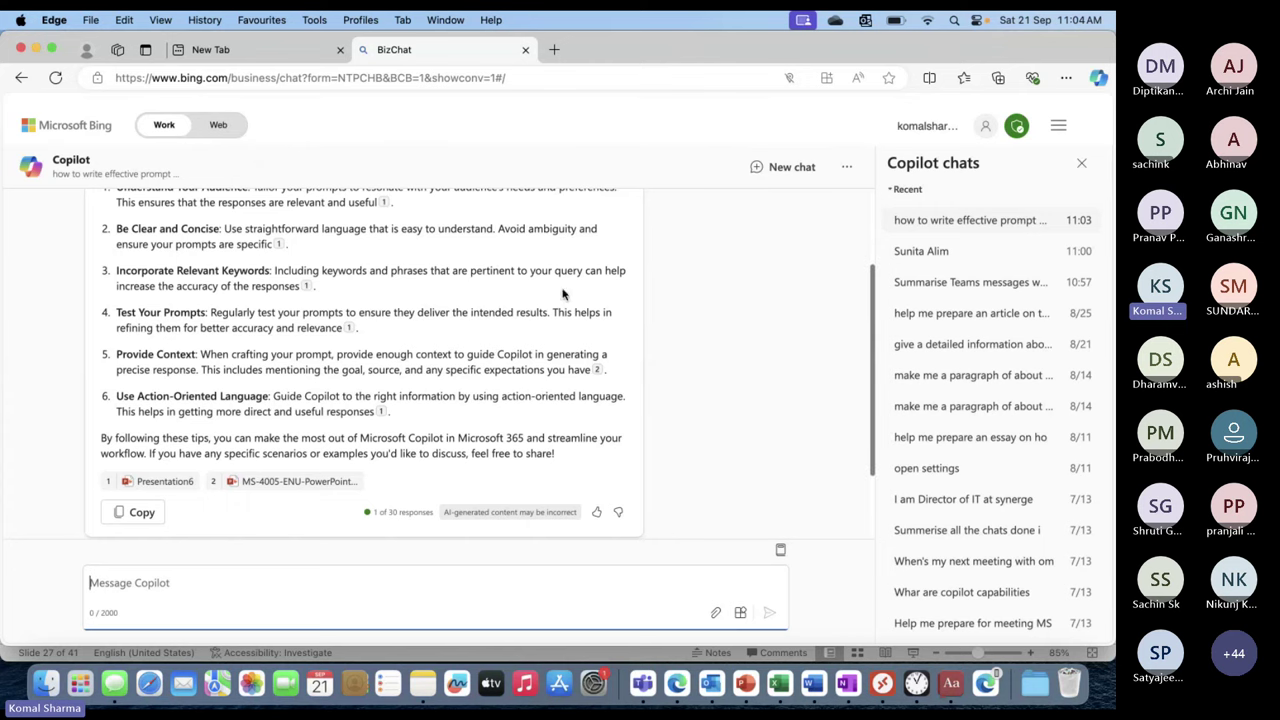
{"action": "scroll", "coordinate": [592, 330], "scroll_direction": "up", "scroll_amount": 2}
{"action": "scroll", "coordinate": [592, 330], "scroll_direction": "down", "scroll_amount": 5}
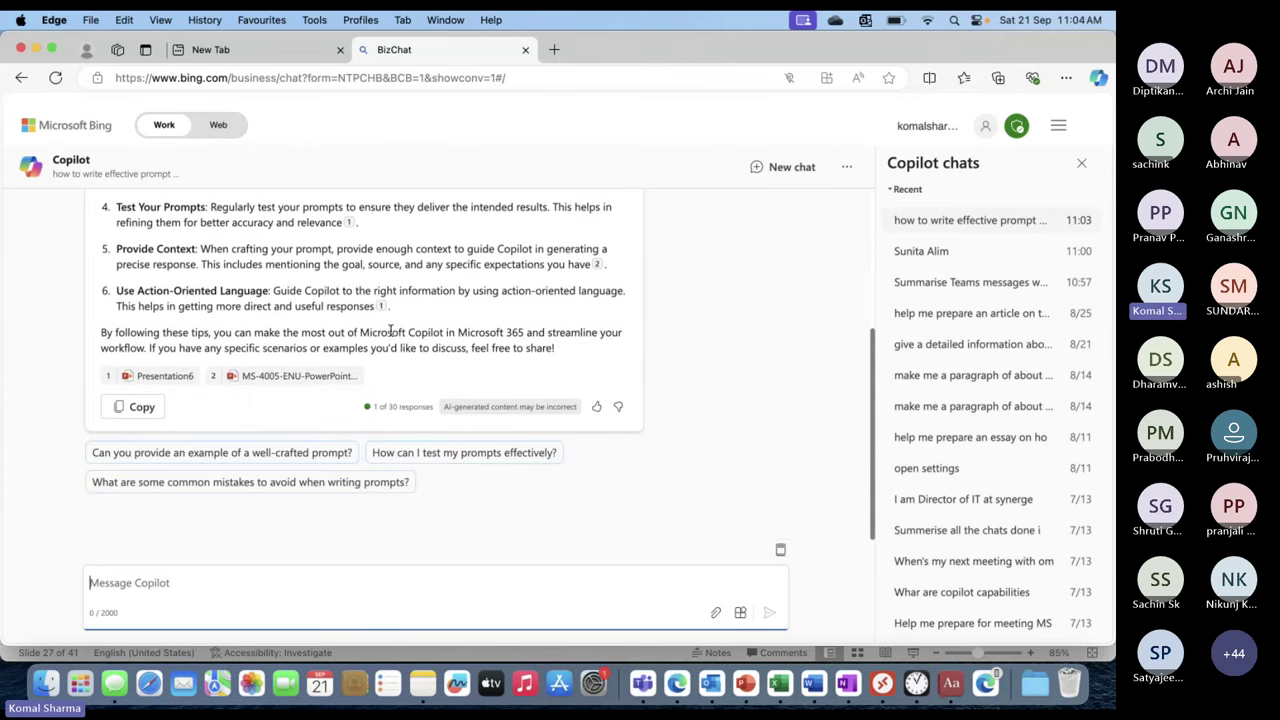
{"action": "left_click", "coordinate": [168, 378]}
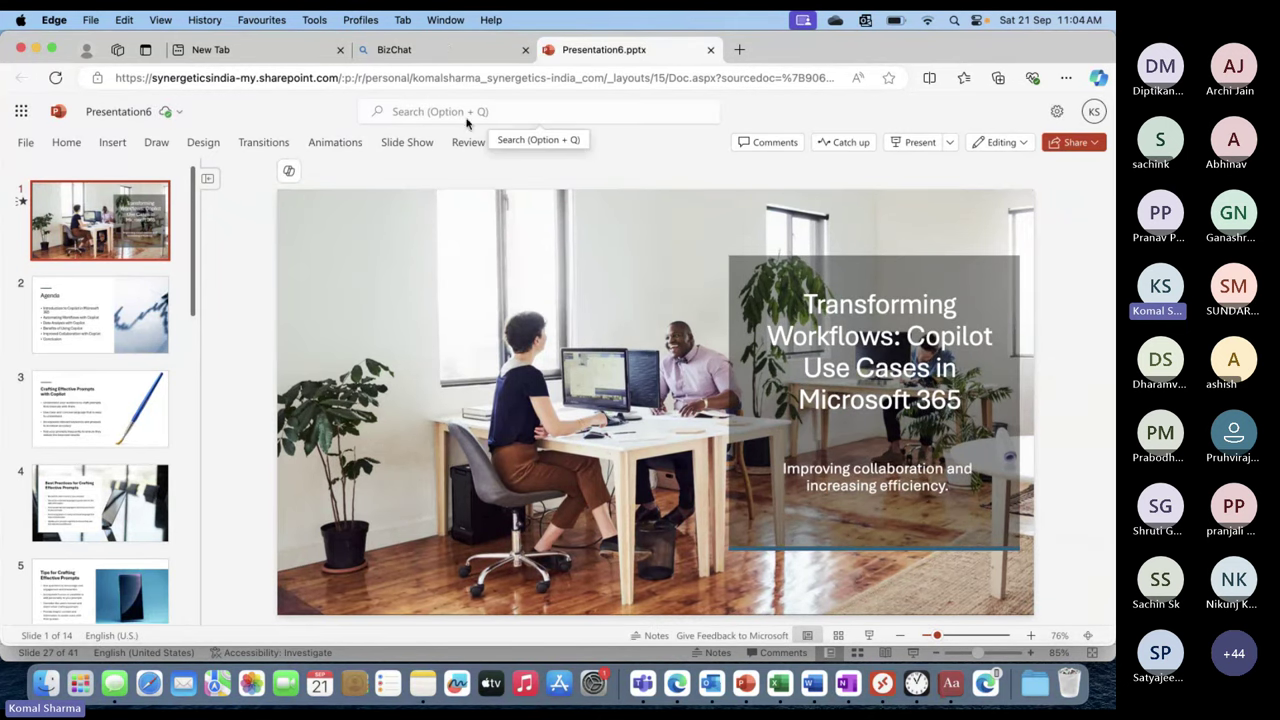
{"action": "left_click", "coordinate": [444, 50]}
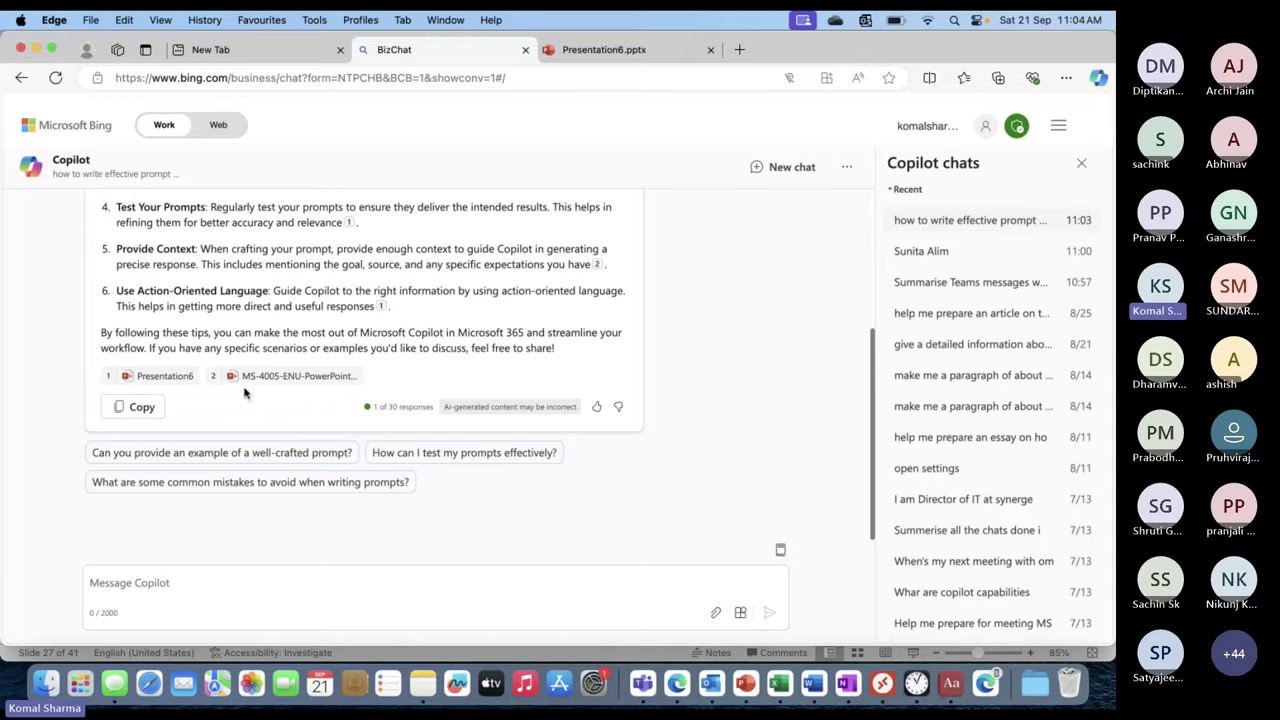
{"action": "left_click", "coordinate": [279, 377]}
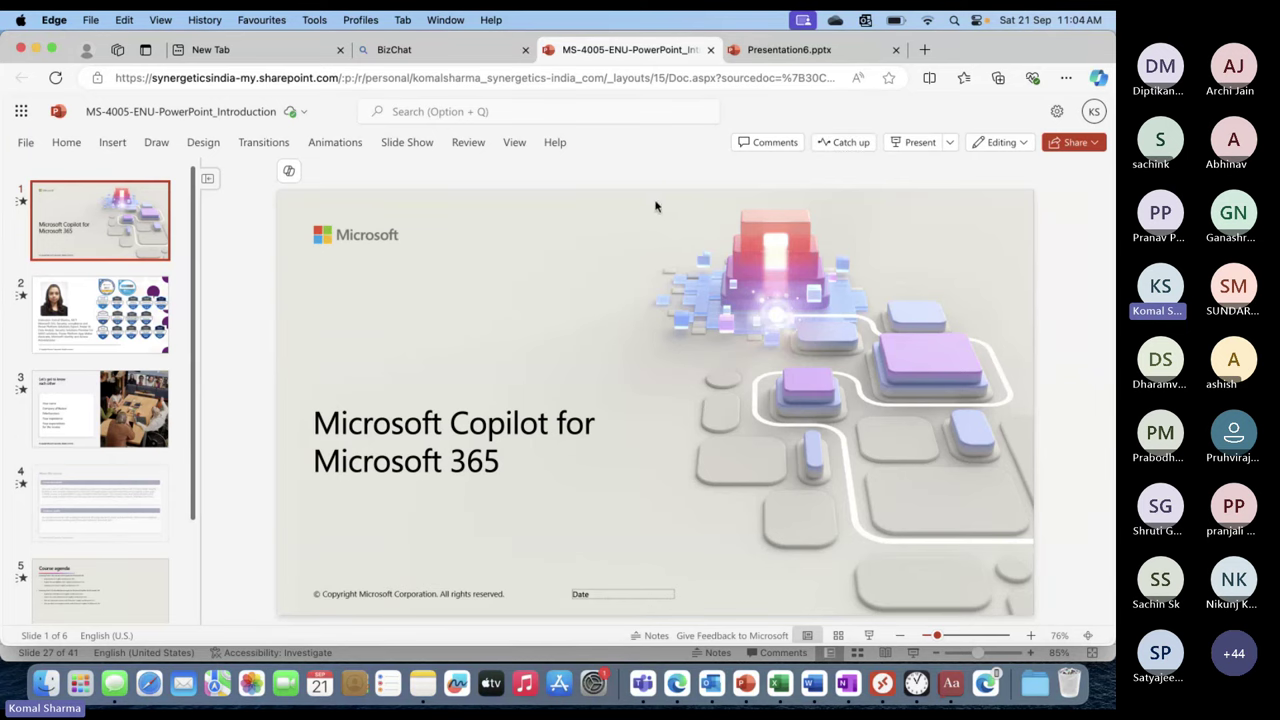
{"action": "left_click", "coordinate": [712, 49]}
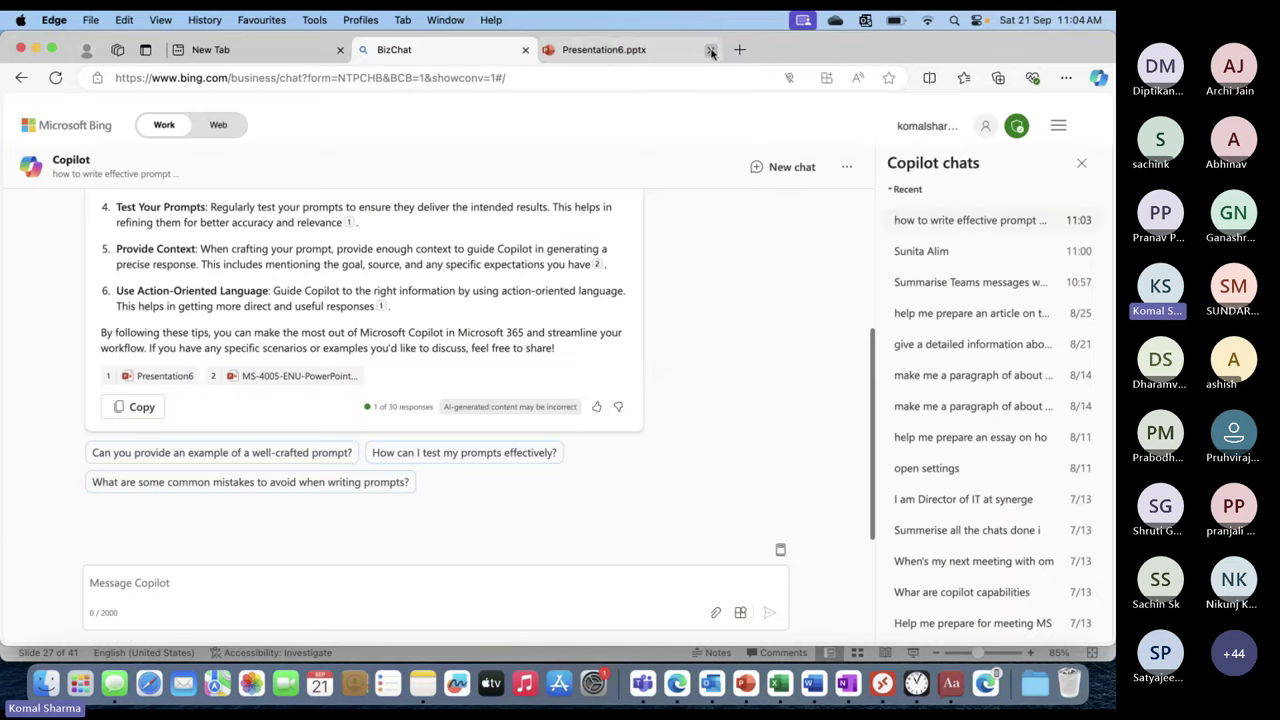
{"action": "left_click", "coordinate": [712, 49]}
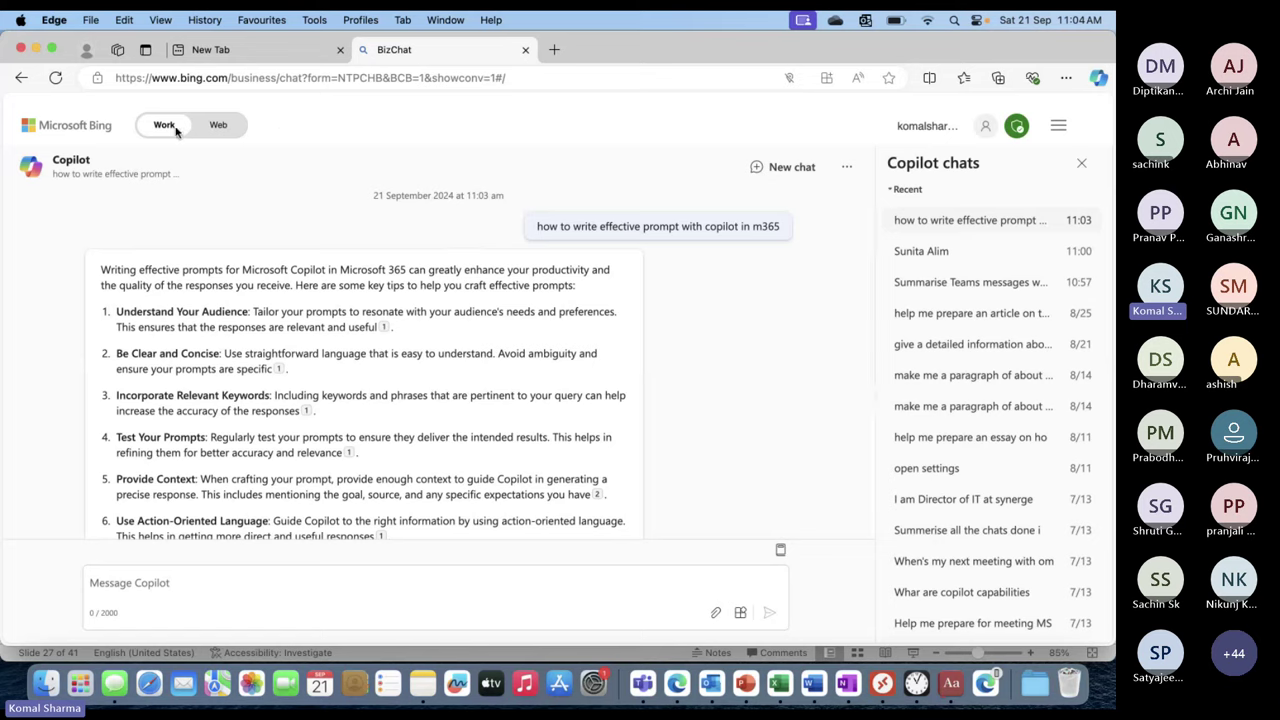
{"action": "left_click", "coordinate": [716, 614]}
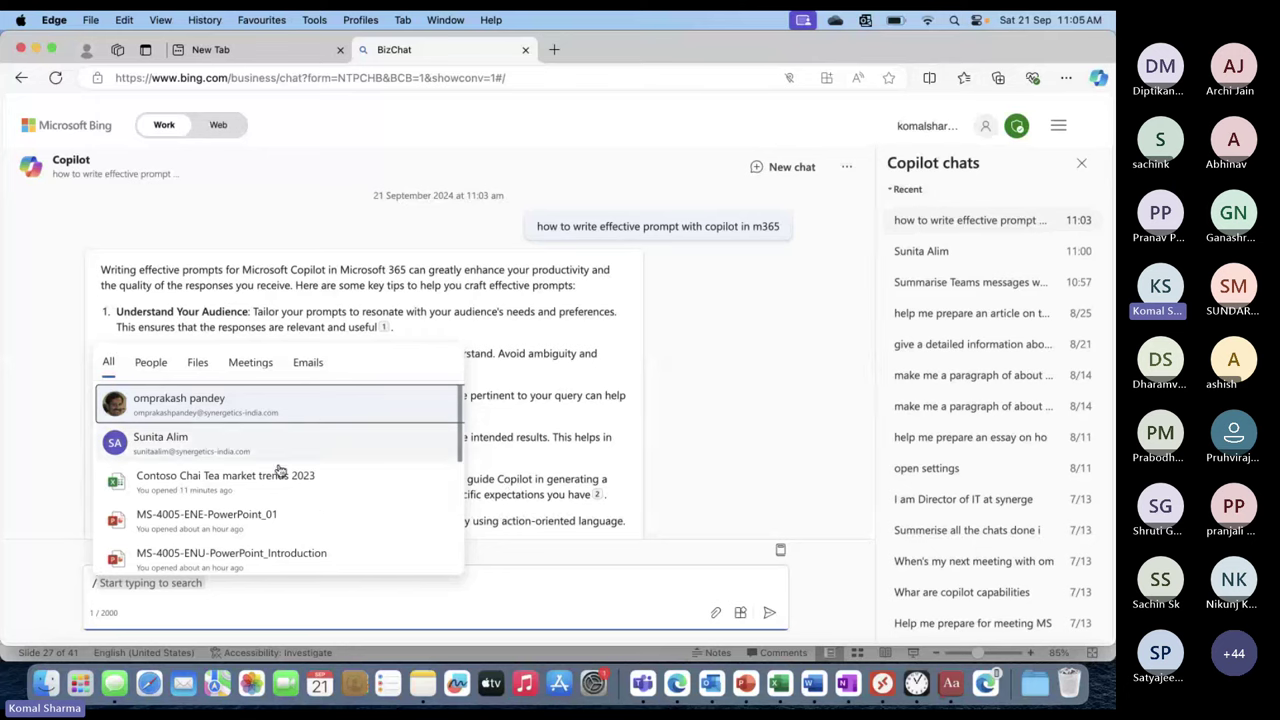
{"action": "left_click", "coordinate": [465, 591]}
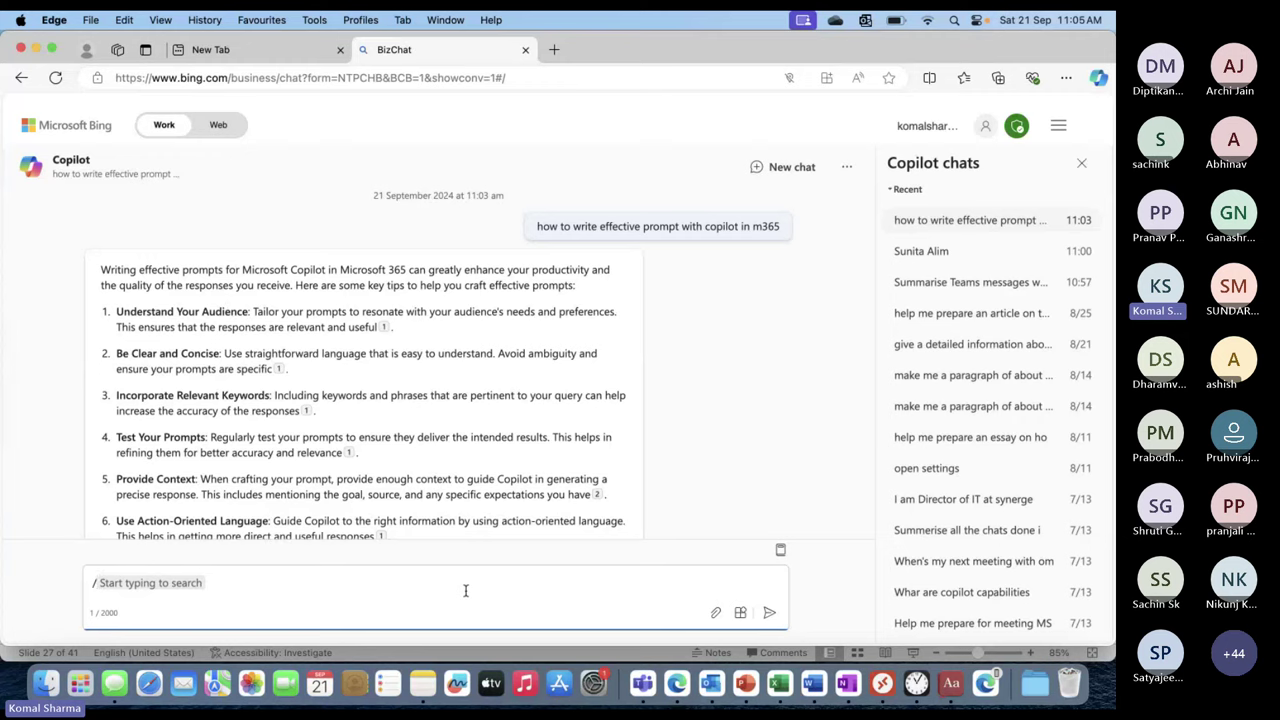
{"action": "key", "text": "BackSpace"}
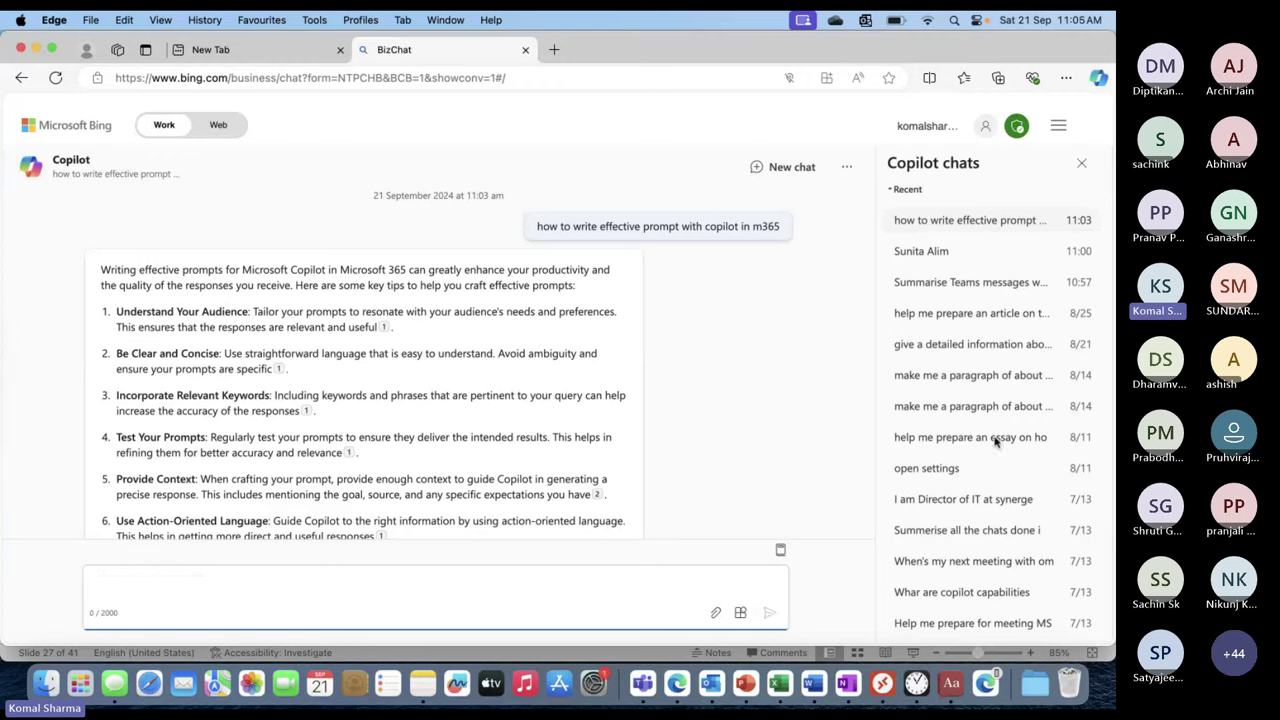
Close the Copilot tab, read the latest Teams meeting chat questions, then bring back PowerPoint's Summary slide
{"action": "left_click", "coordinate": [527, 49]}
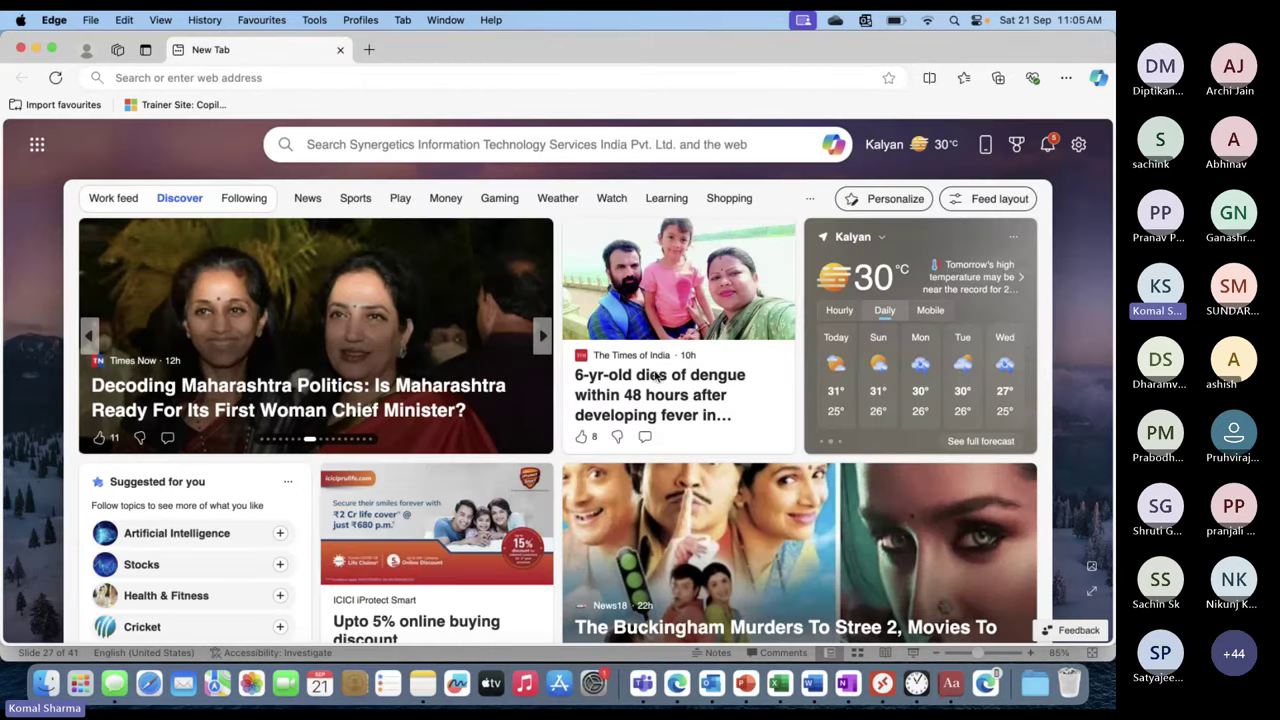
{"action": "key", "text": "super+Tab"}
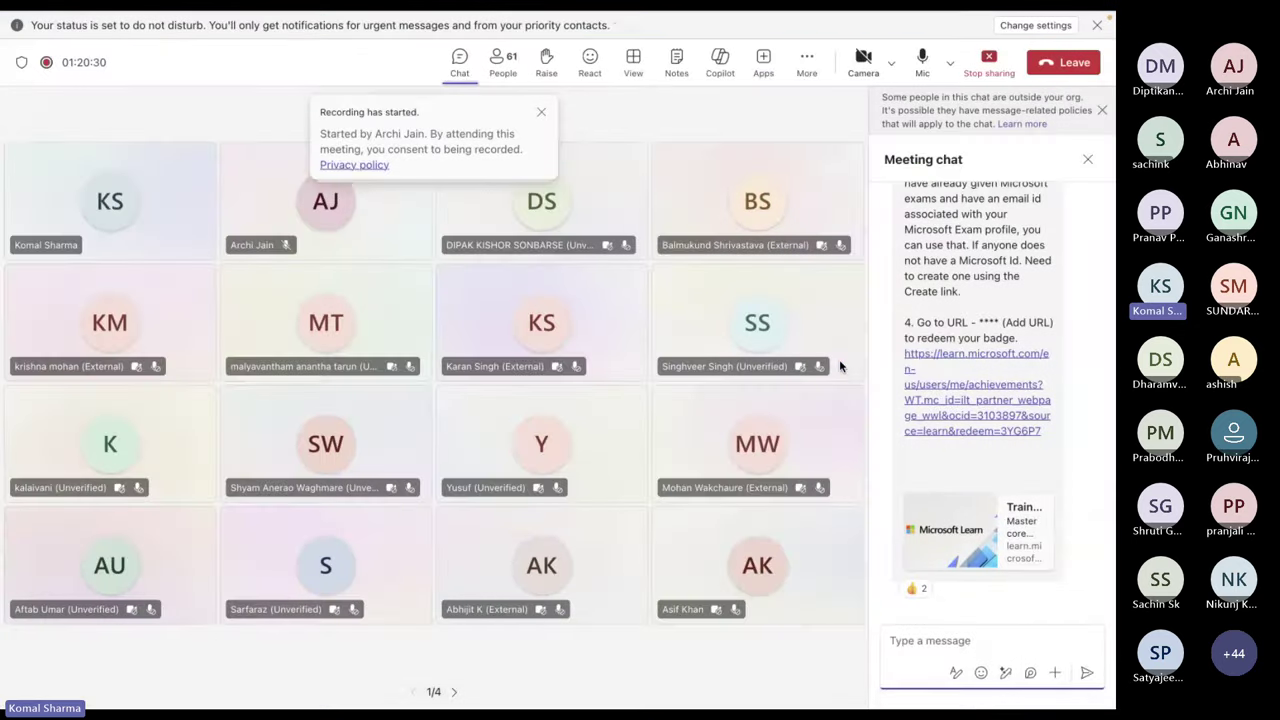
{"action": "scroll", "coordinate": [1041, 390], "scroll_direction": "up", "scroll_amount": 10}
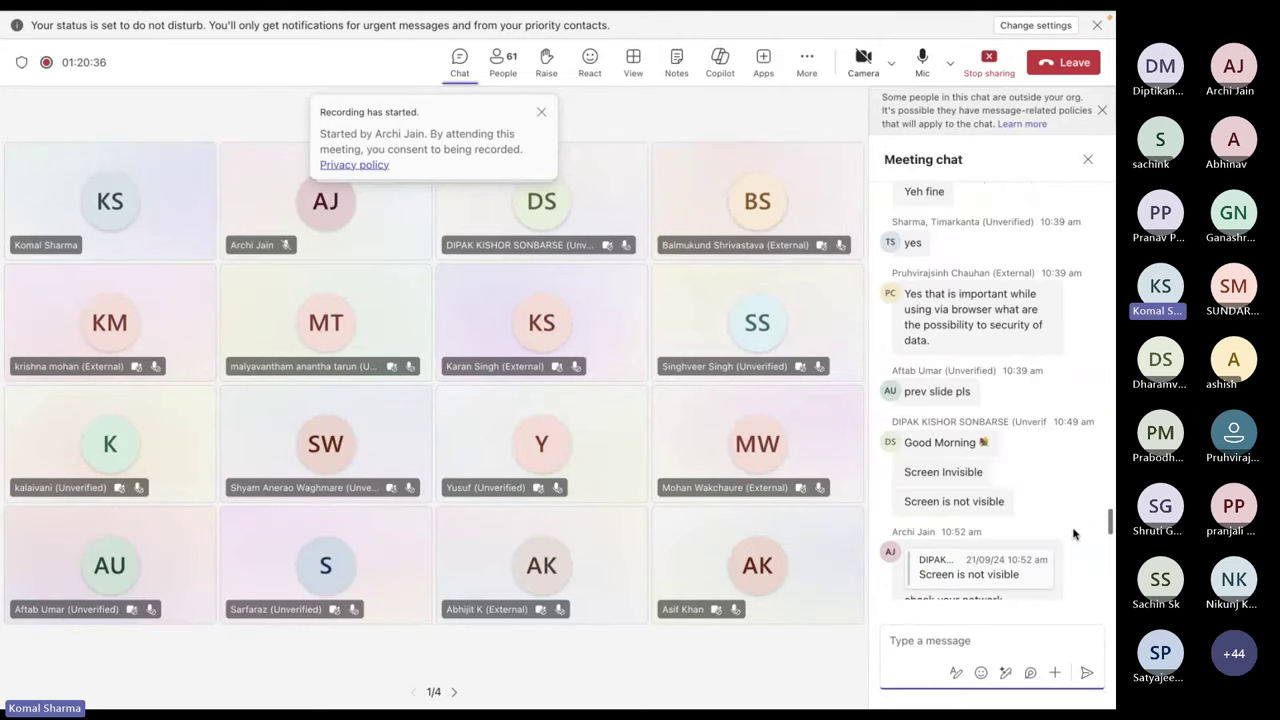
{"action": "scroll", "coordinate": [1073, 534], "scroll_direction": "down", "scroll_amount": 3}
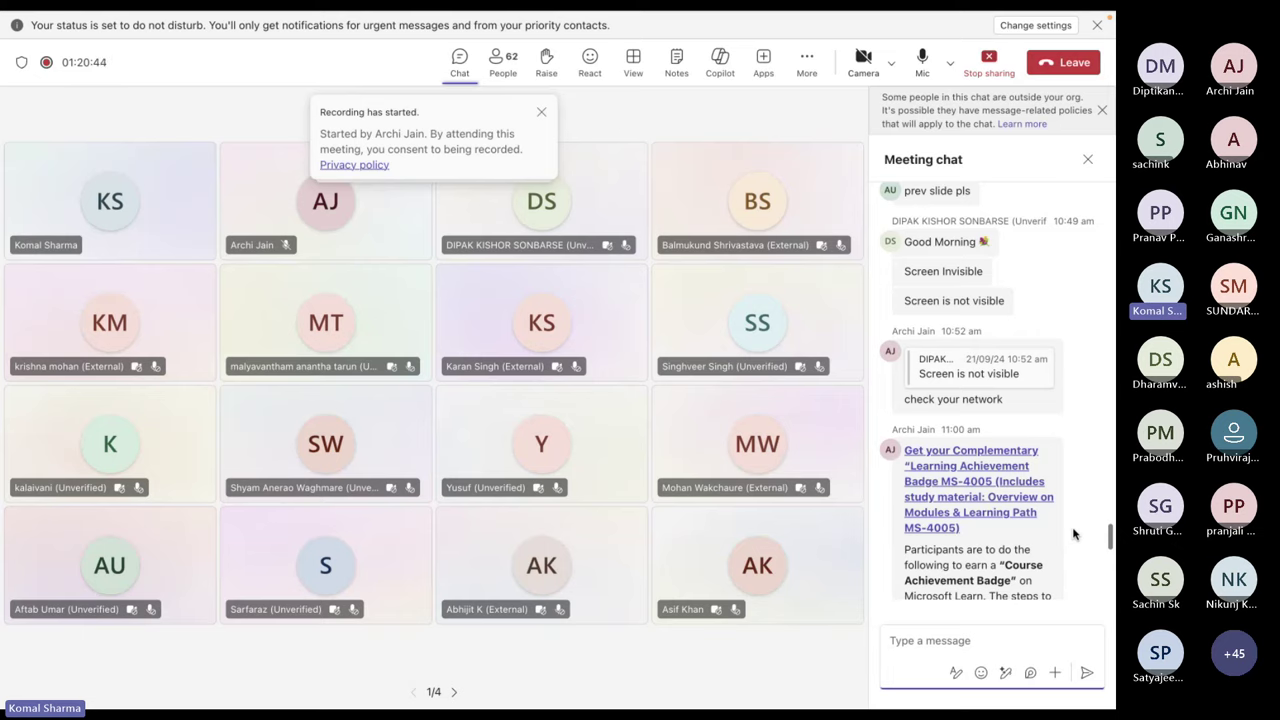
{"action": "scroll", "coordinate": [1073, 534], "scroll_direction": "down", "scroll_amount": 10}
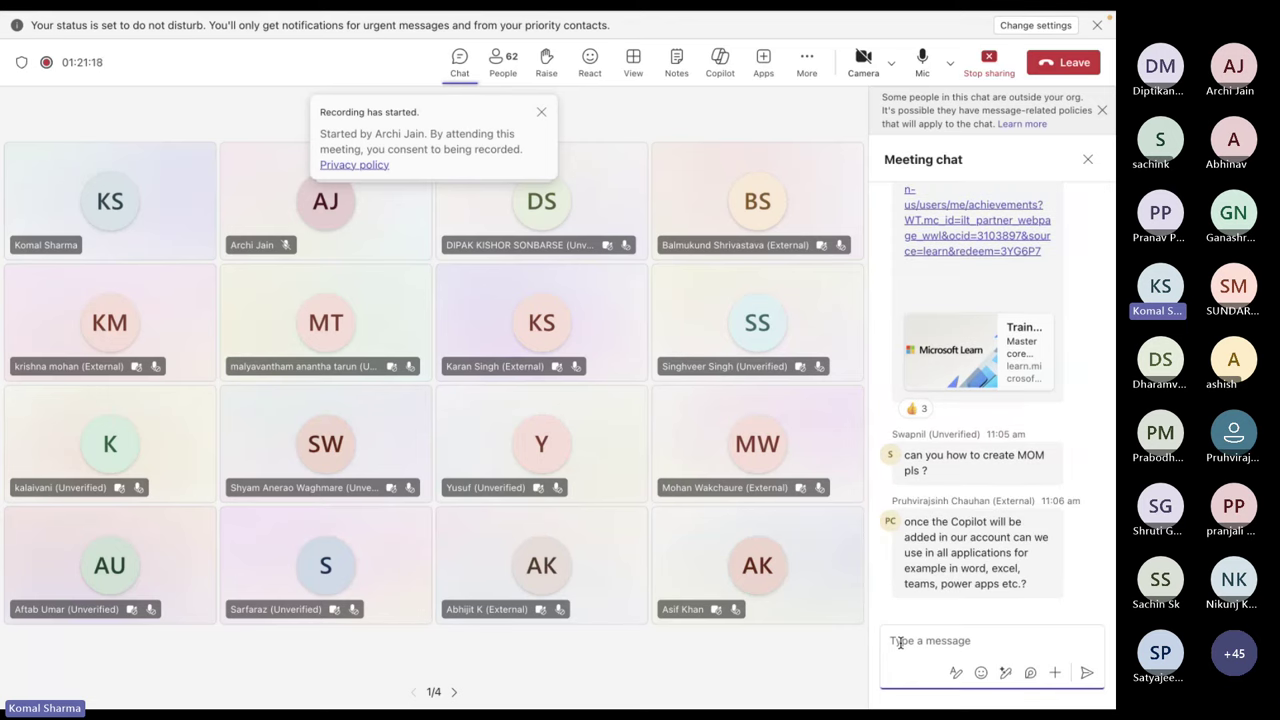
{"action": "mouse_move", "coordinate": [1062, 561]}
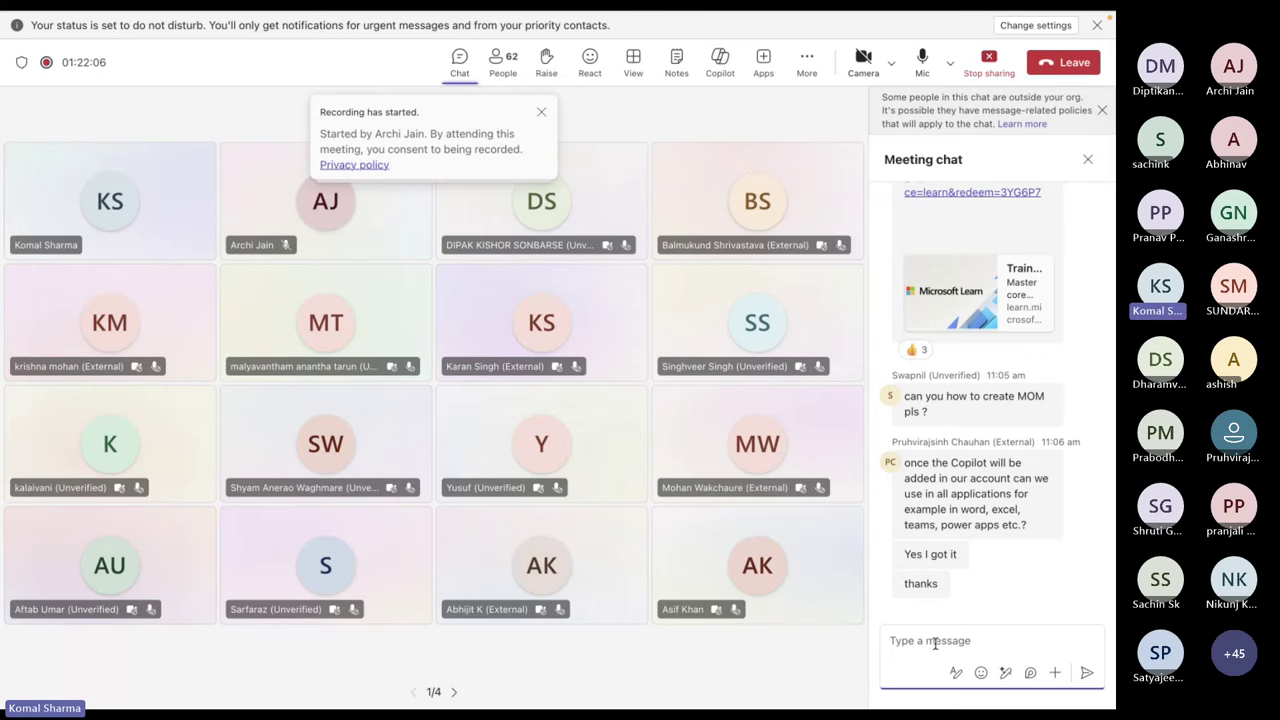
{"action": "key", "text": "ctrl+Up"}
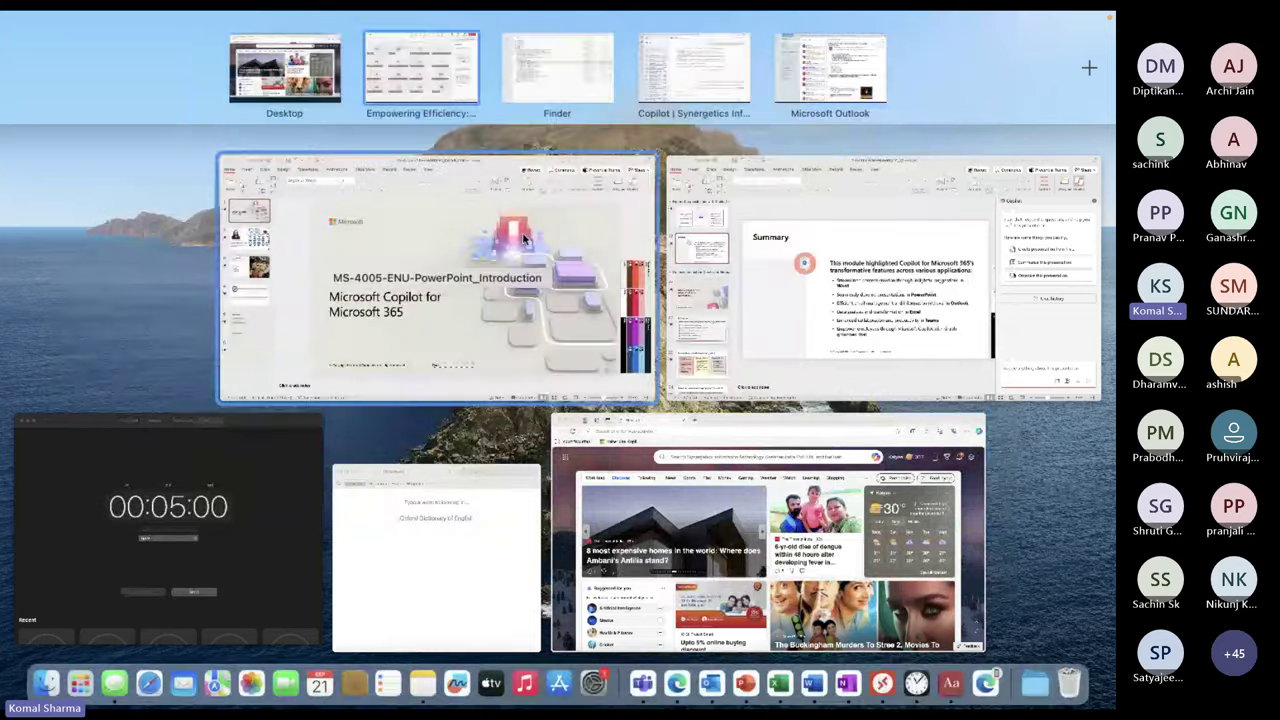
{"action": "left_click", "coordinate": [811, 310]}
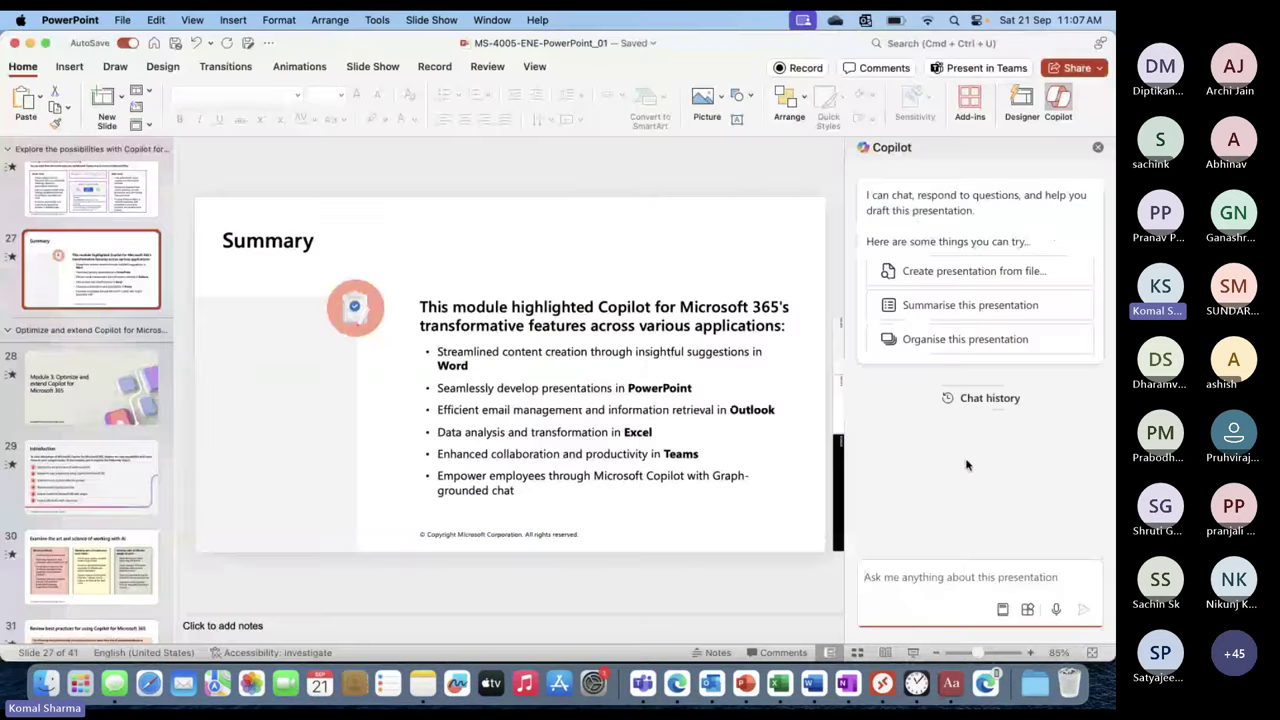
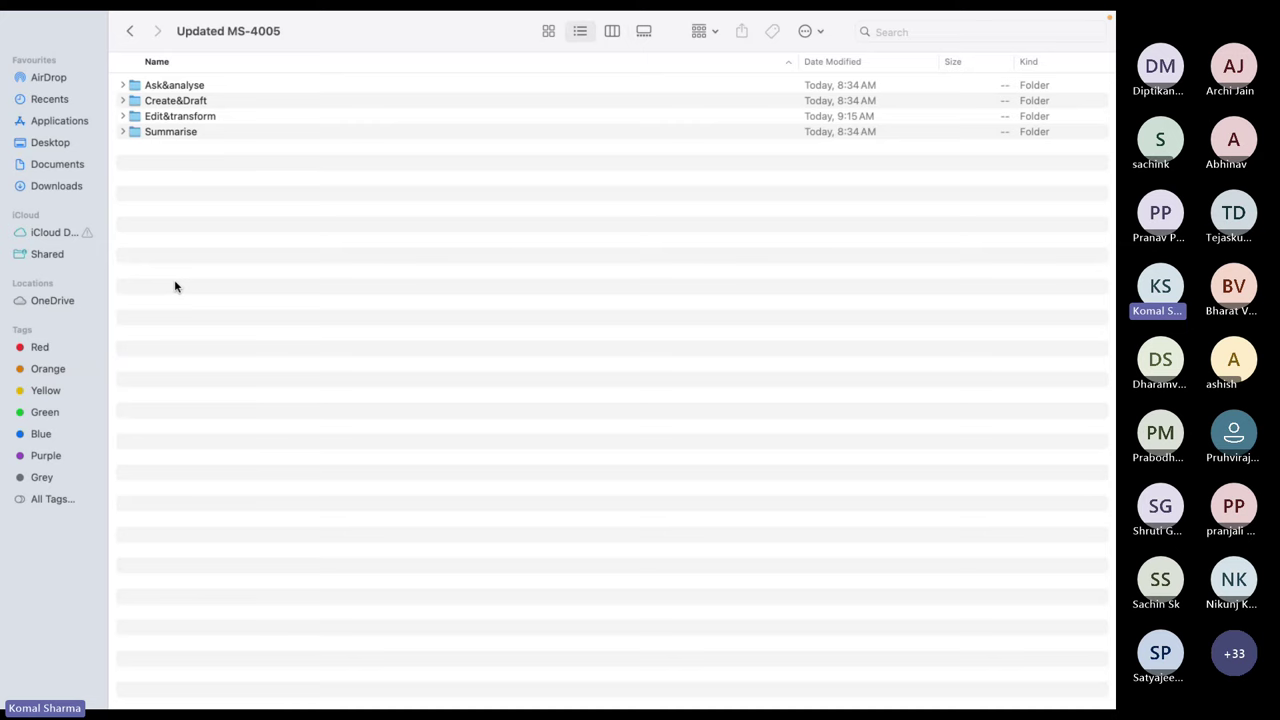
Duplicate the Mystic Spice Market Analysis Report in the Summarise folder and open the copy in Word
{"action": "double_click", "coordinate": [131, 132]}
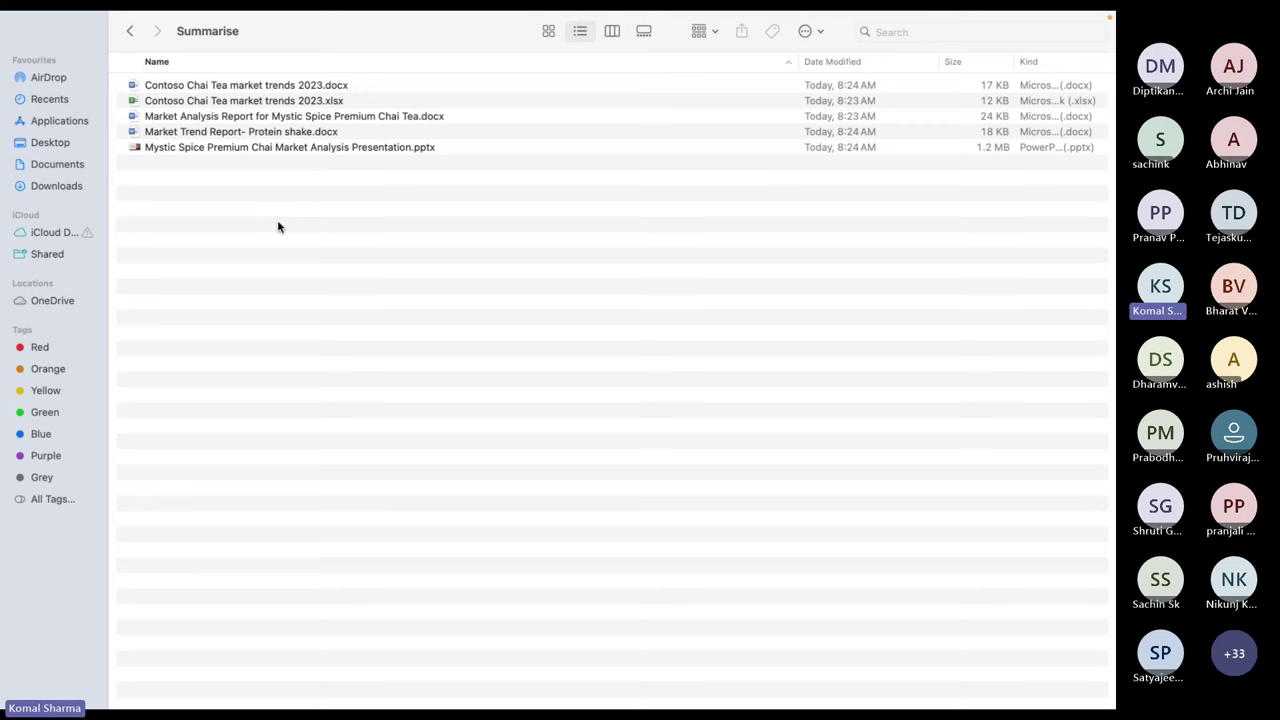
{"action": "left_click", "coordinate": [290, 118]}
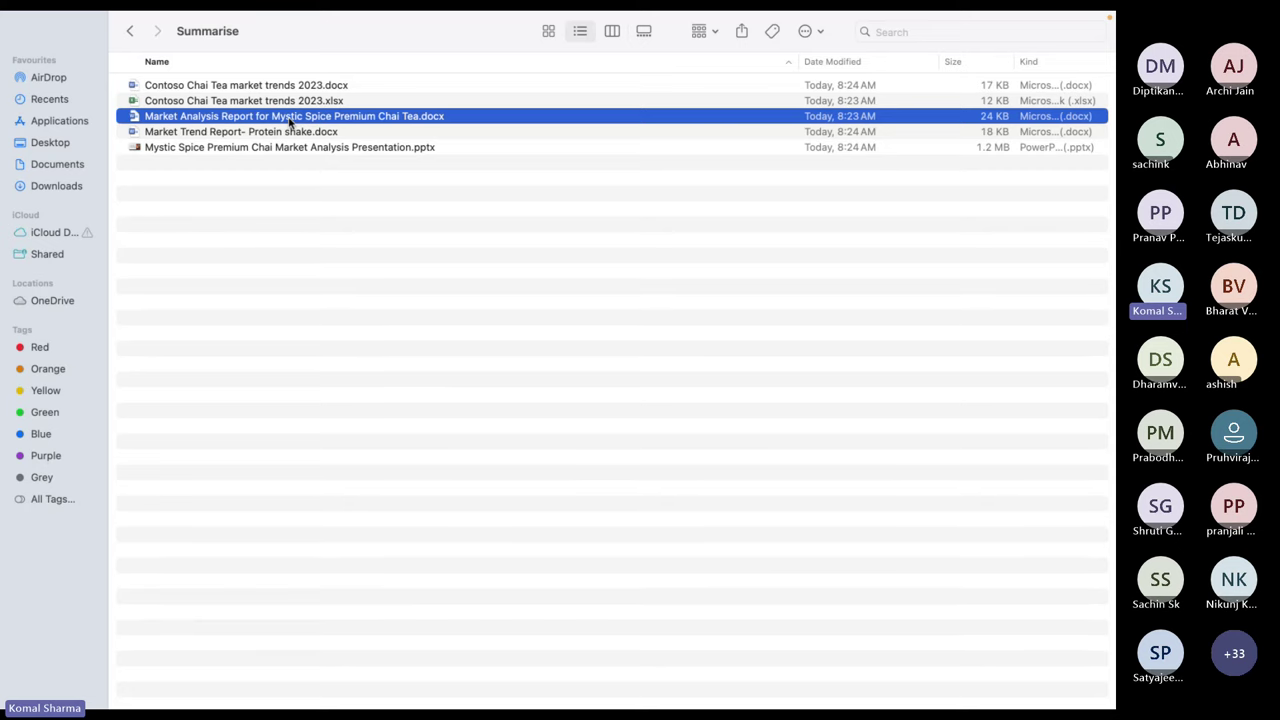
{"action": "key", "text": "super+d"}
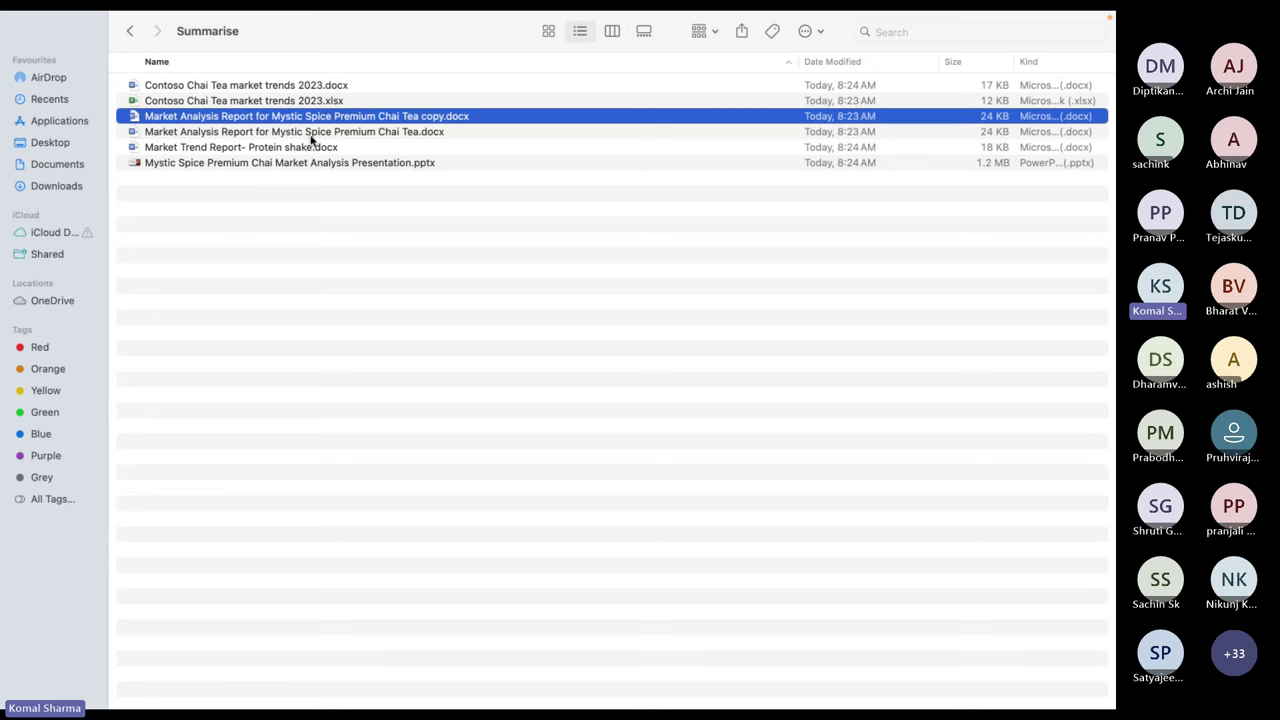
{"action": "double_click", "coordinate": [137, 117]}
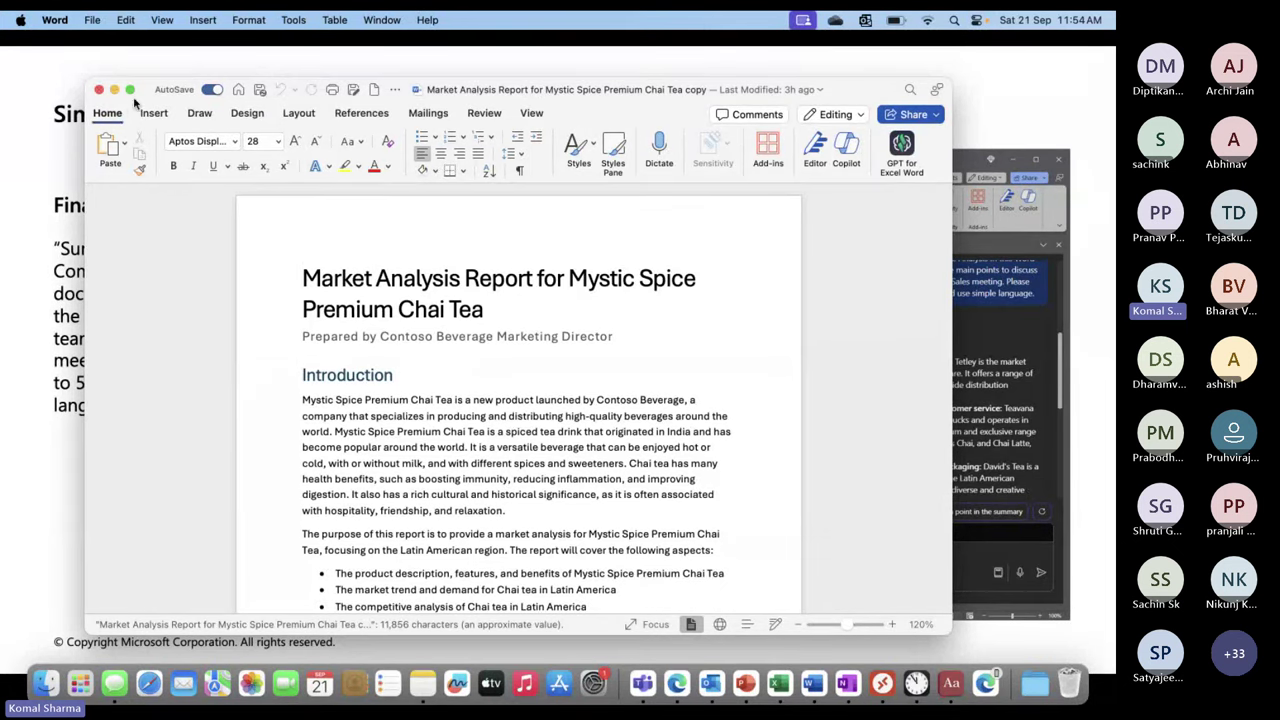
Make the report window full screen and show the Copilot pane beside it
{"action": "left_click", "coordinate": [131, 91]}
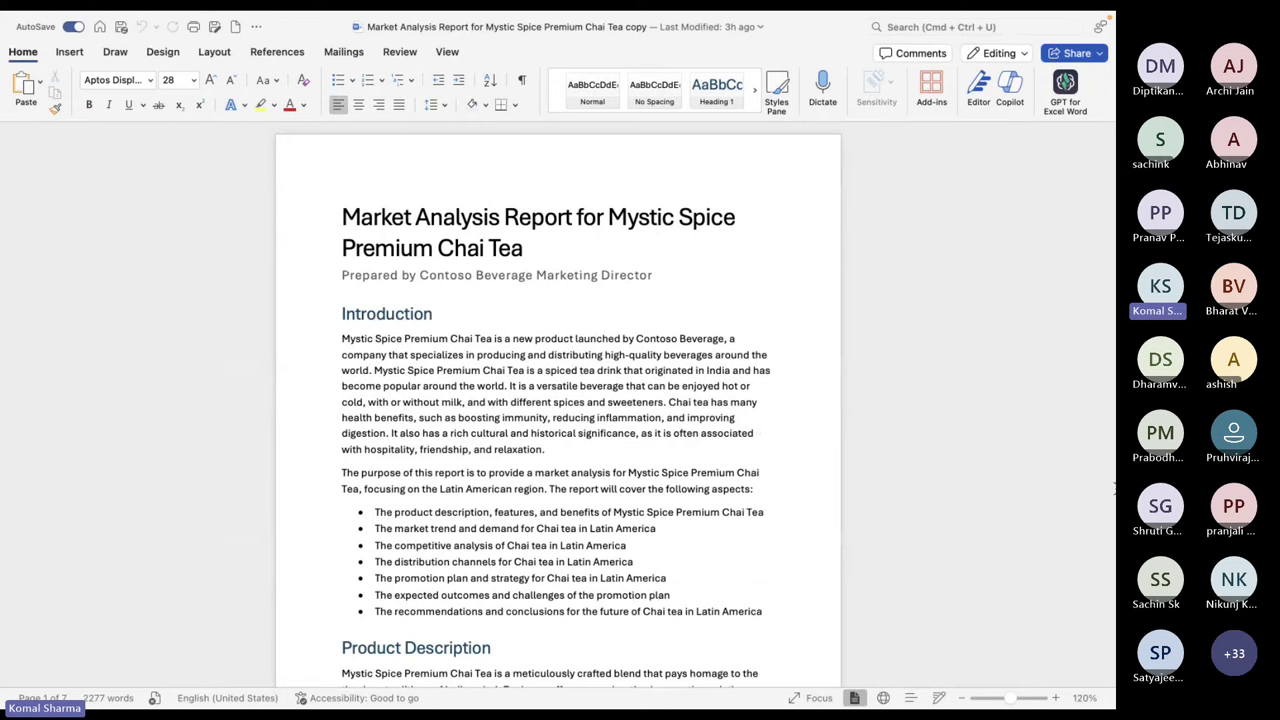
{"action": "left_click", "coordinate": [1010, 88]}
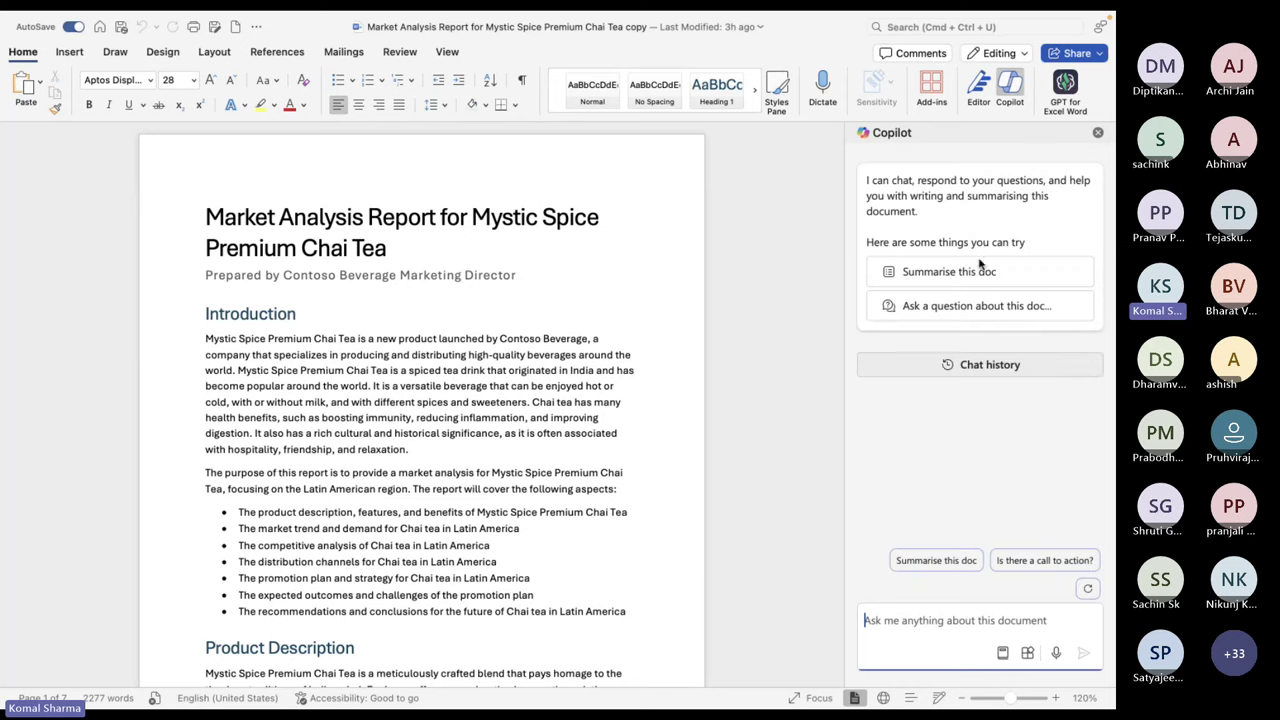
Ask Copilot to summarise the whole report with the 'Summarise this doc' suggestion
{"action": "left_click", "coordinate": [933, 309]}
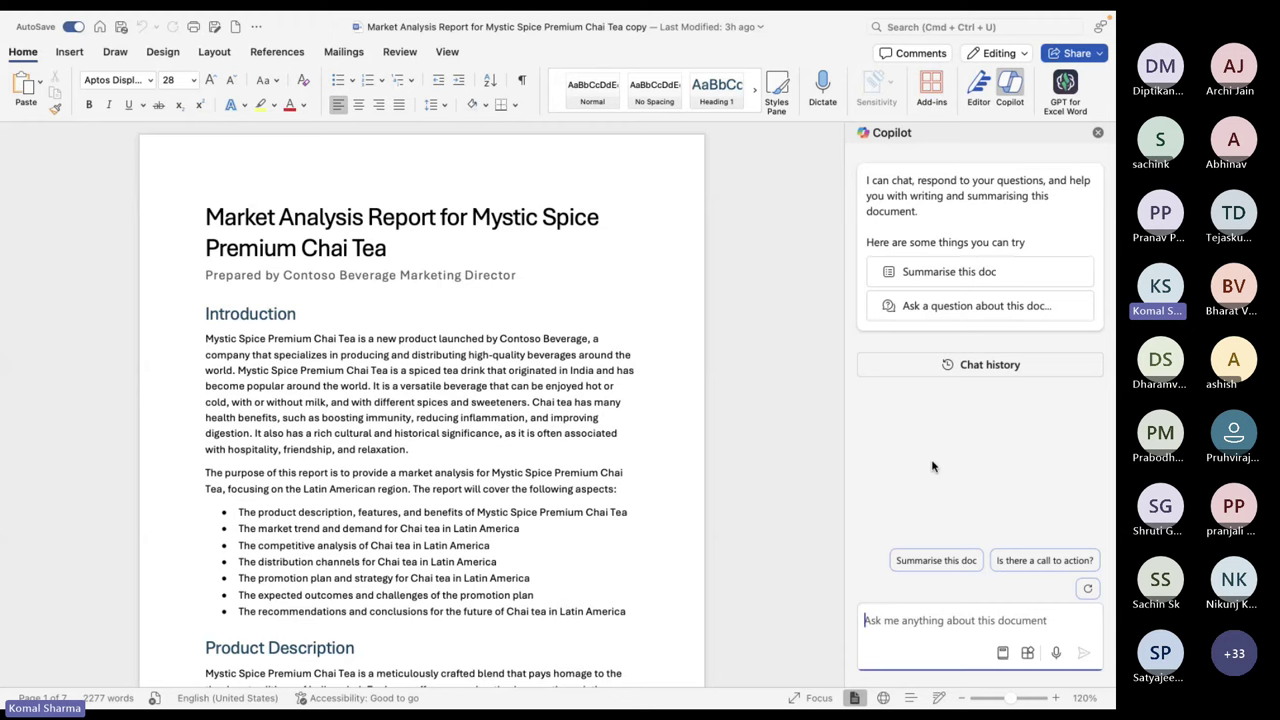
{"action": "left_click", "coordinate": [908, 275]}
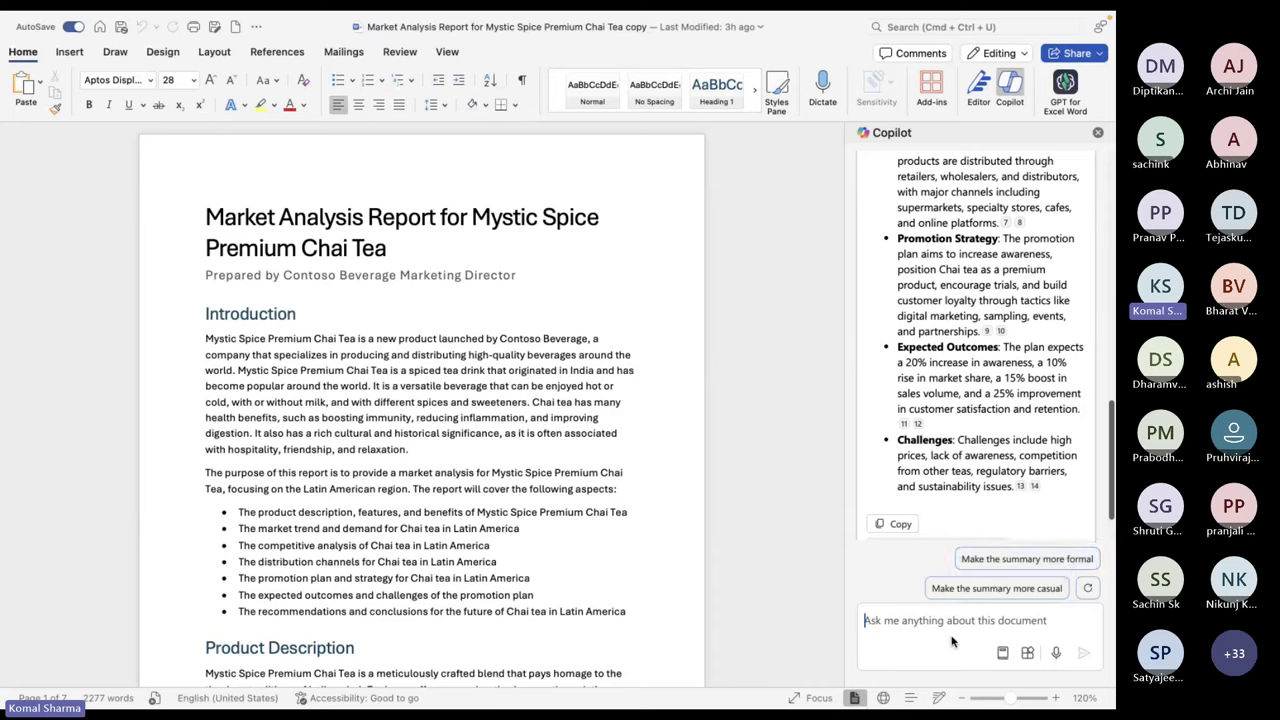
Draft the Copilot prompt 'Summarise the section on Promotion Plan and strategy' without sending it
{"action": "type", "text": "Su"}
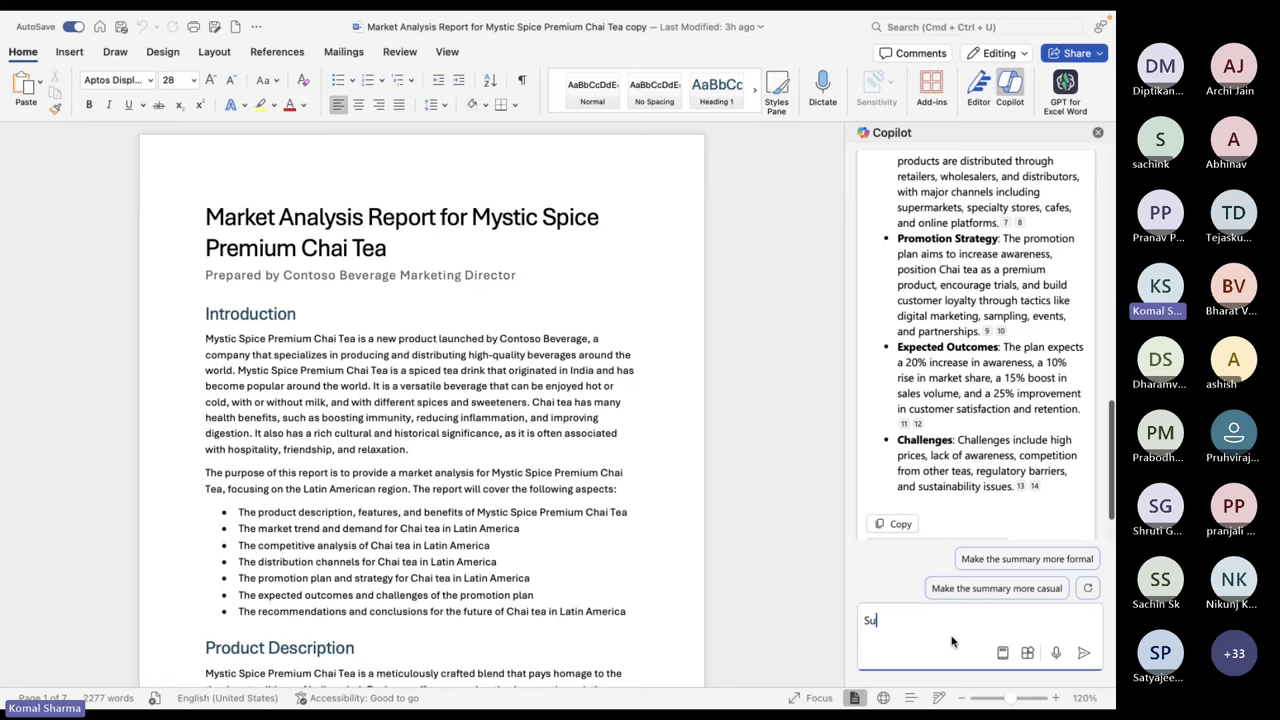
{"action": "type", "text": "mmarize"}
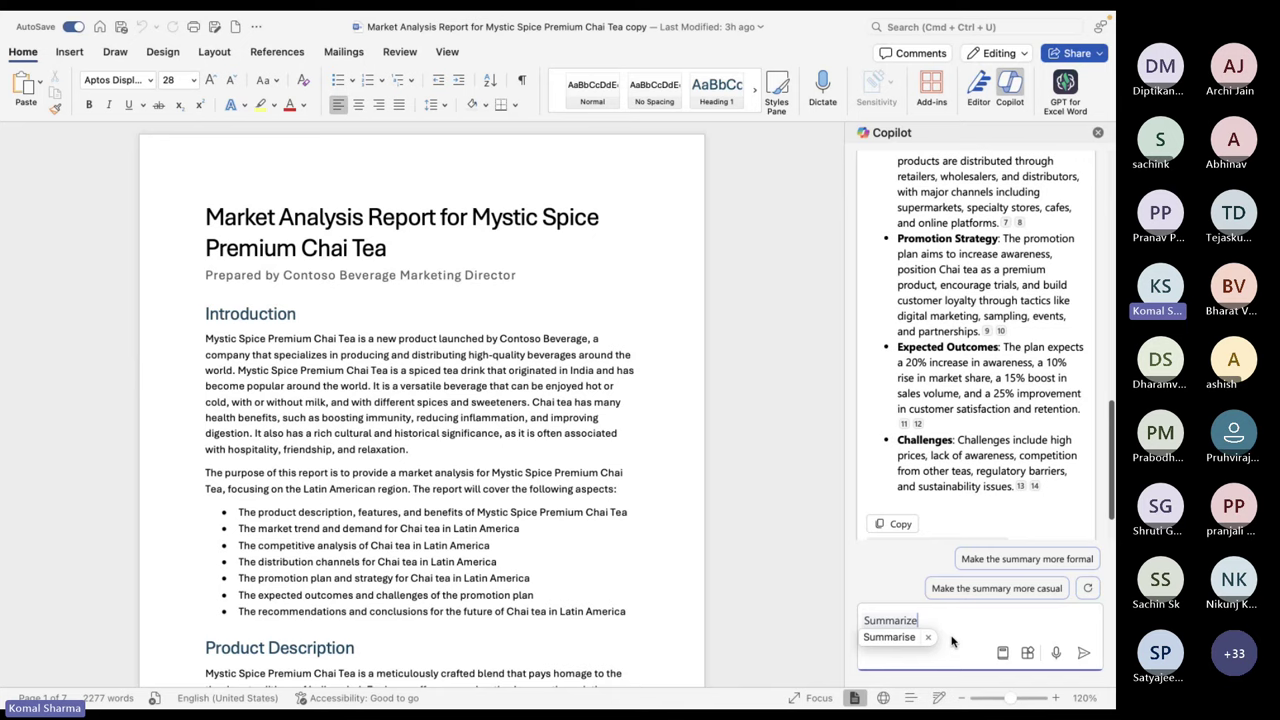
{"action": "key", "text": "Tab"}
{"action": "type", "text": "the "}
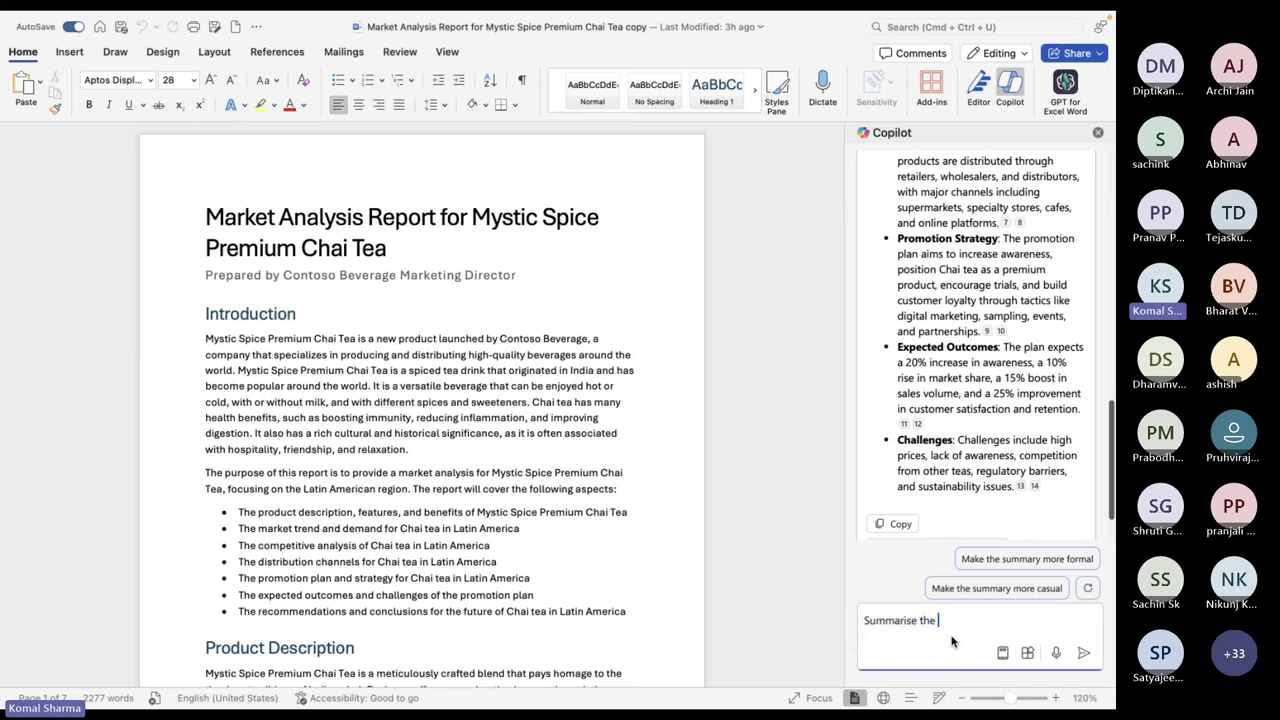
{"action": "type", "text": "section on"}
{"action": "scroll", "coordinate": [344, 402], "scroll_direction": "down", "scroll_amount": 15}
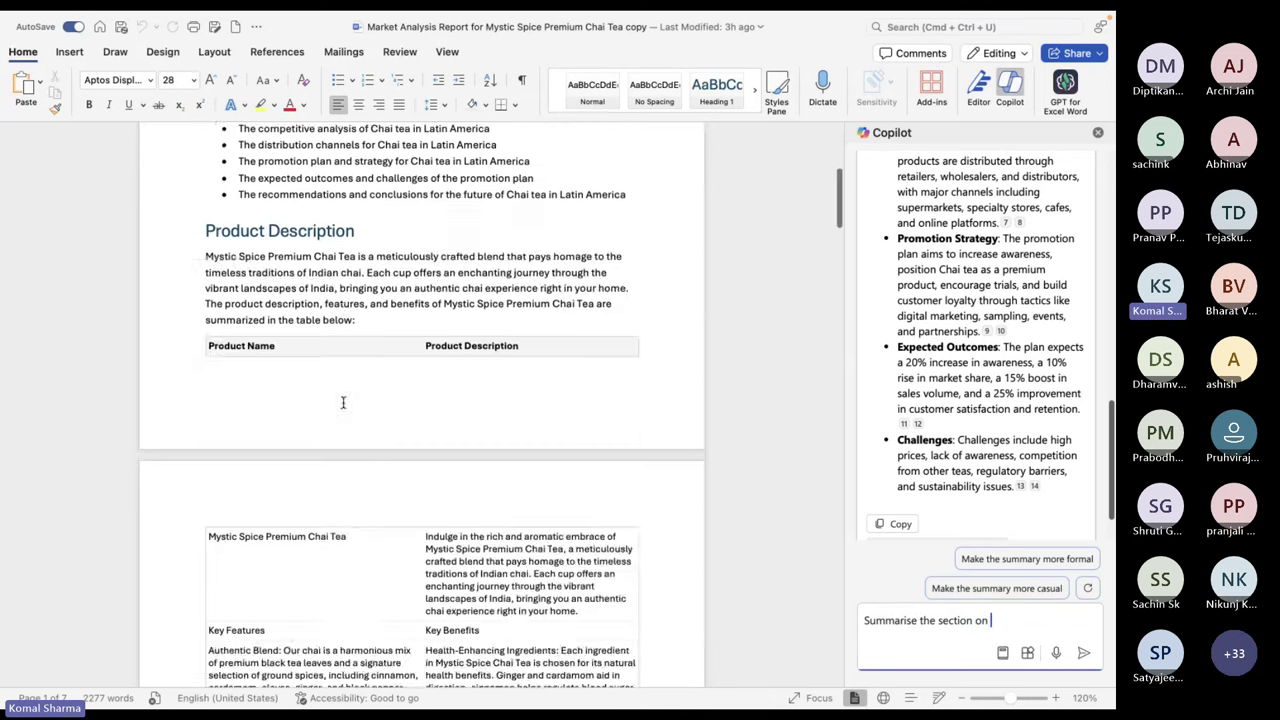
{"action": "scroll", "coordinate": [343, 402], "scroll_direction": "down", "scroll_amount": 12}
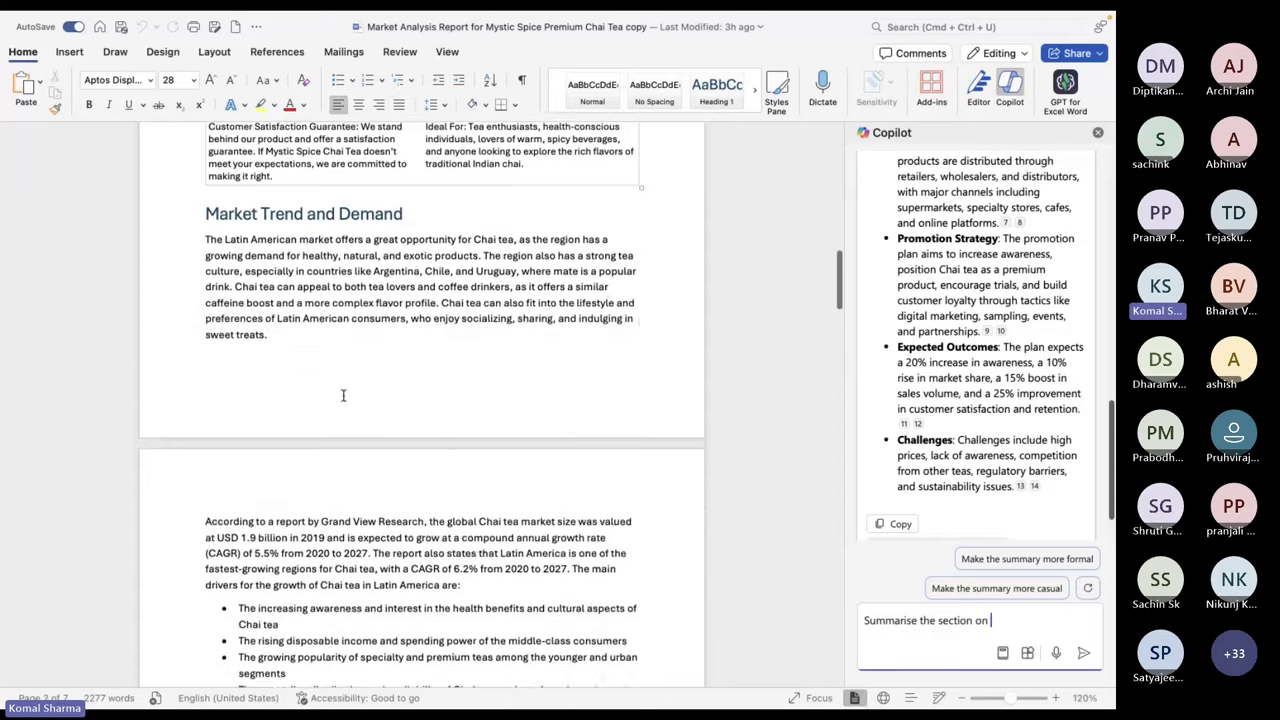
{"action": "scroll", "coordinate": [343, 397], "scroll_direction": "down", "scroll_amount": 10}
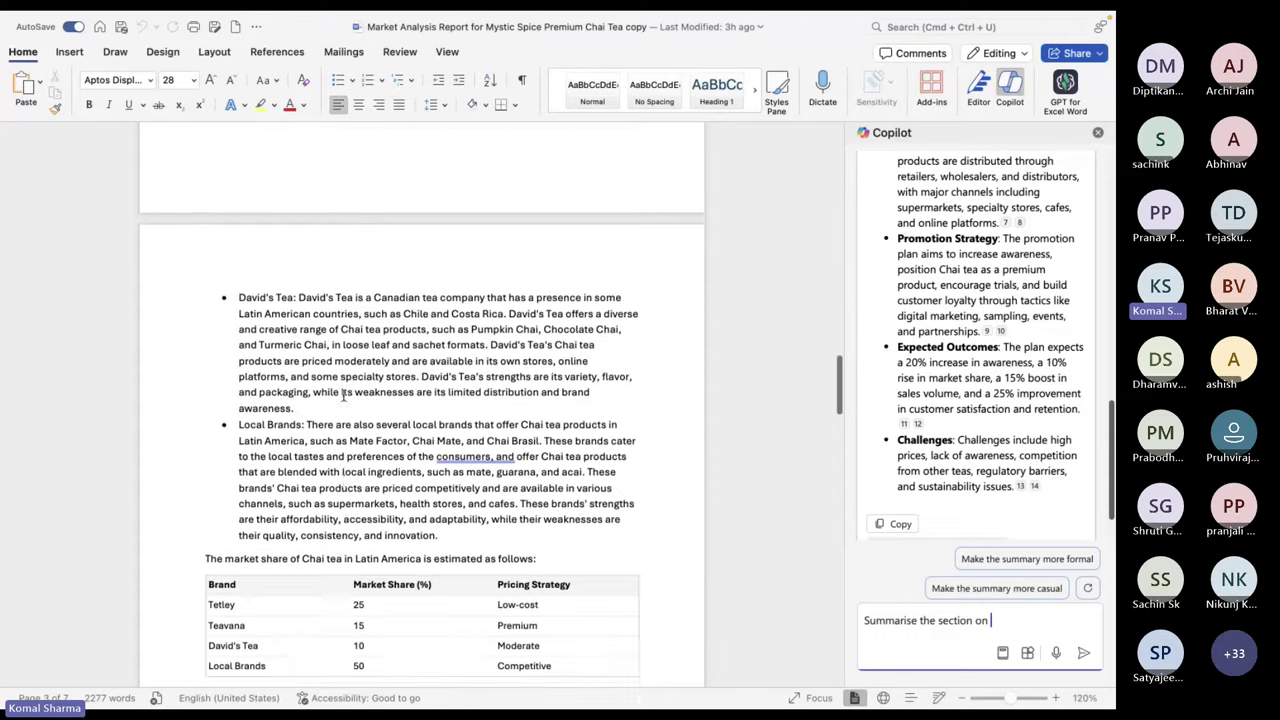
{"action": "scroll", "coordinate": [343, 397], "scroll_direction": "down", "scroll_amount": 15}
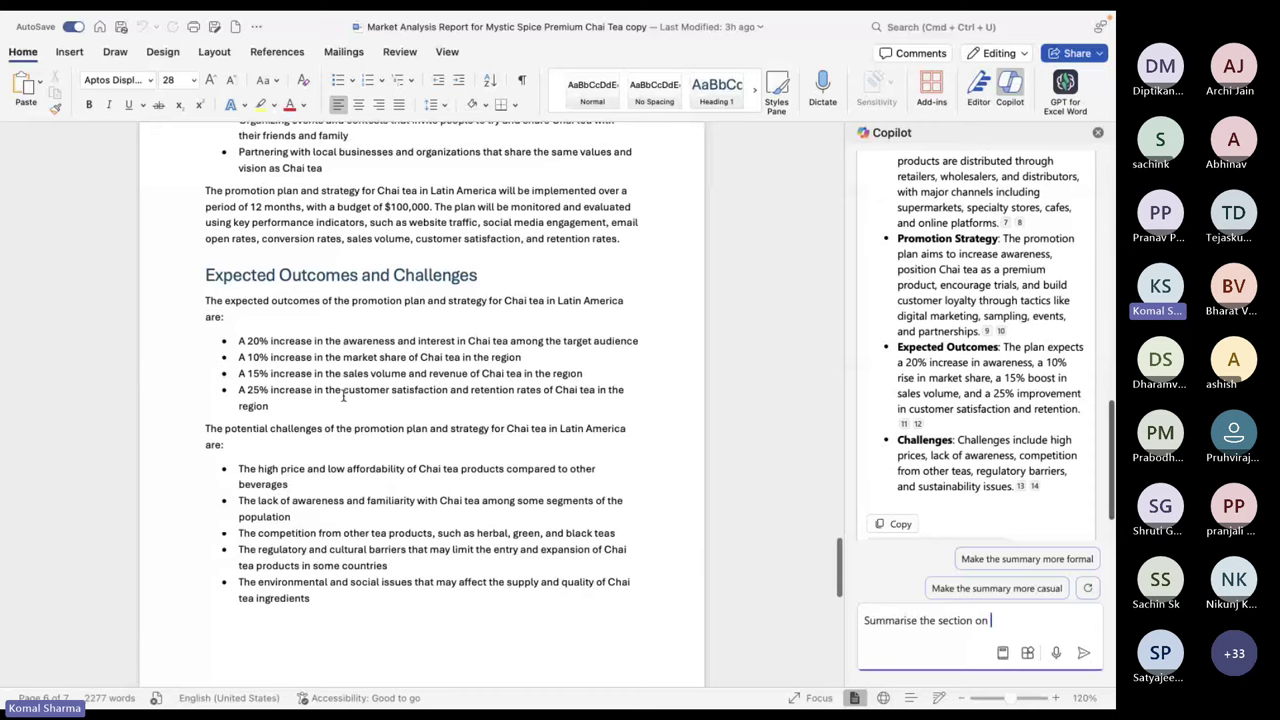
{"action": "scroll", "coordinate": [343, 397], "scroll_direction": "up", "scroll_amount": 5}
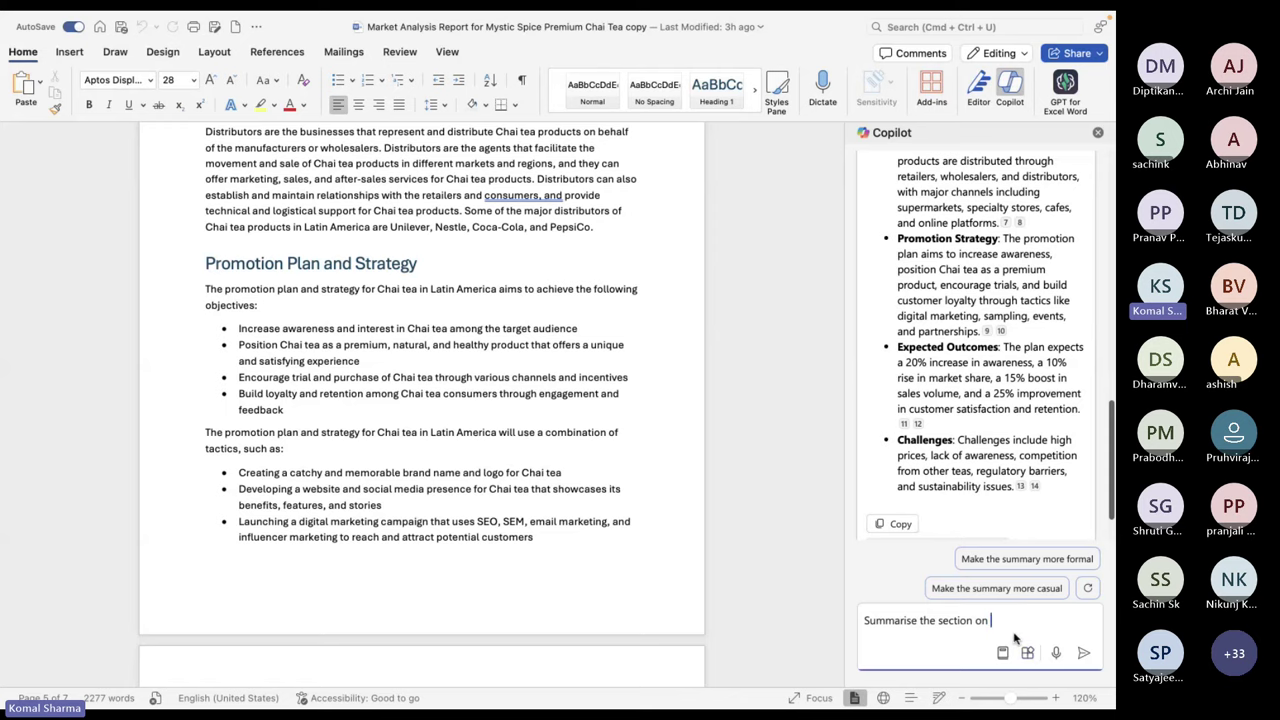
{"action": "type", "text": "Promotion"}
{"action": "type", "text": "Plan and s"}
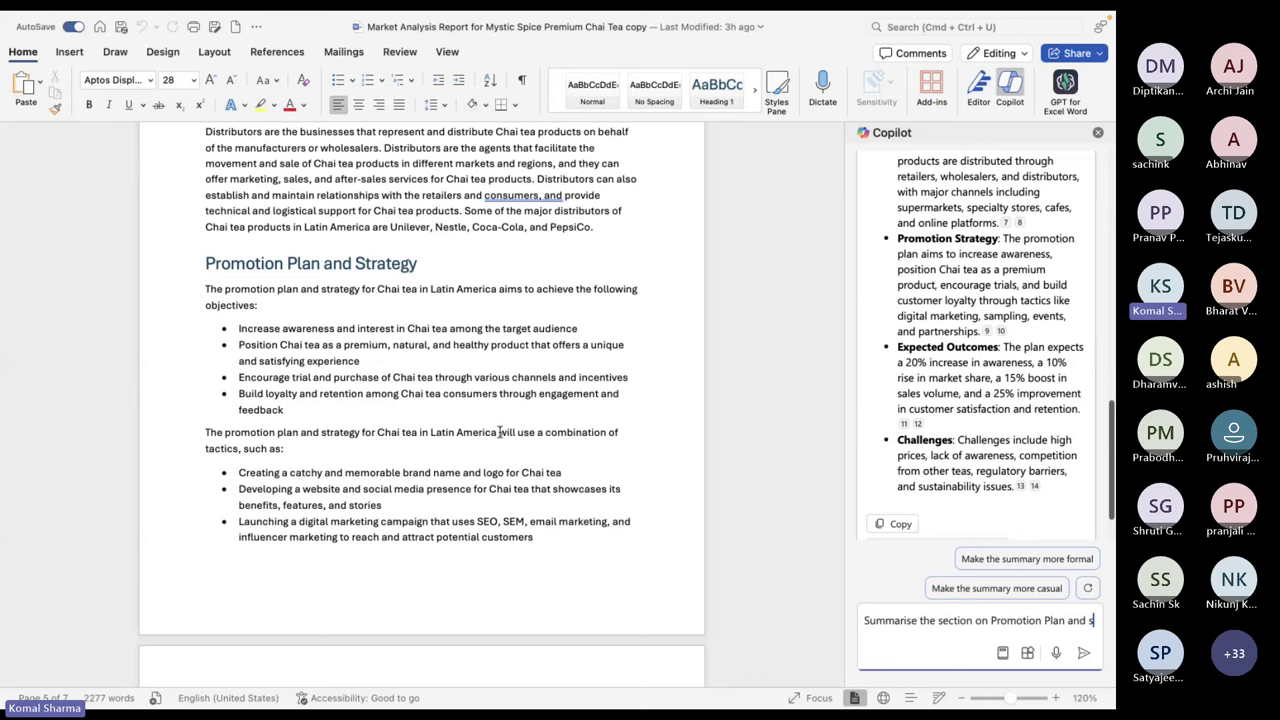
{"action": "type", "text": "trategy"}
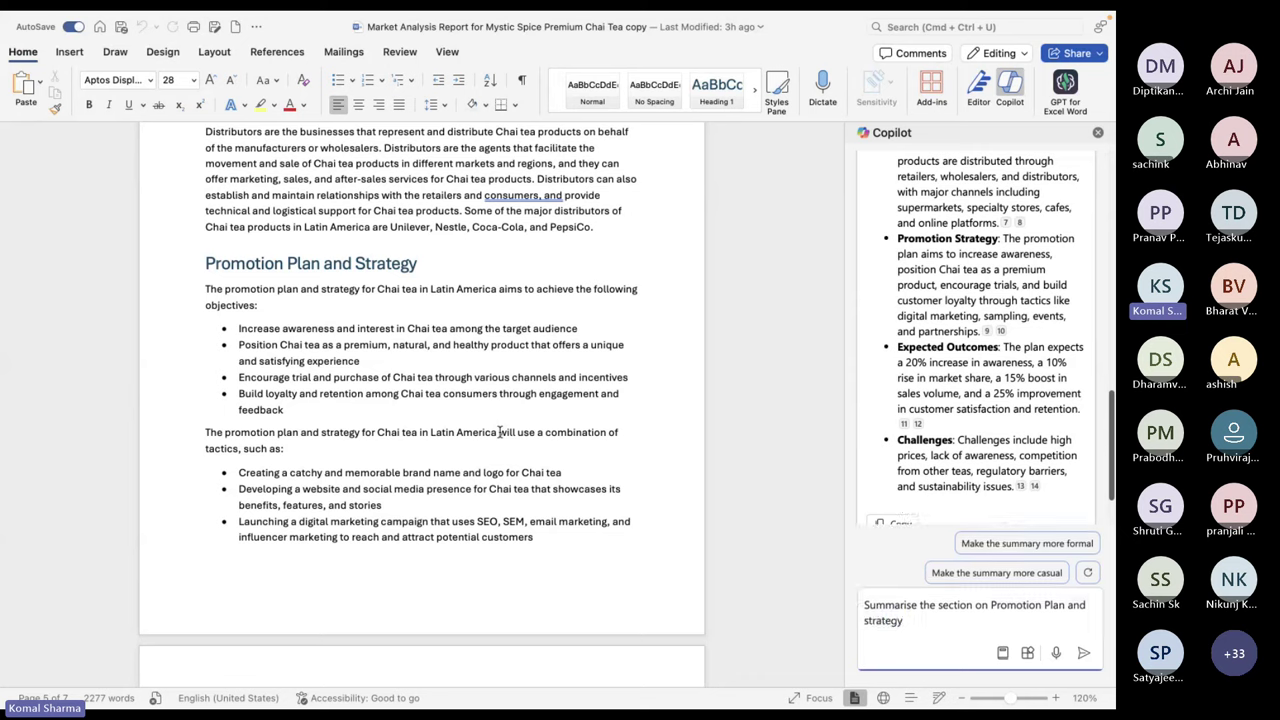
Send the Promotion Plan prompt and read Copilot's four objectives, tactics and $100,000 budget
{"action": "key", "text": "Return"}
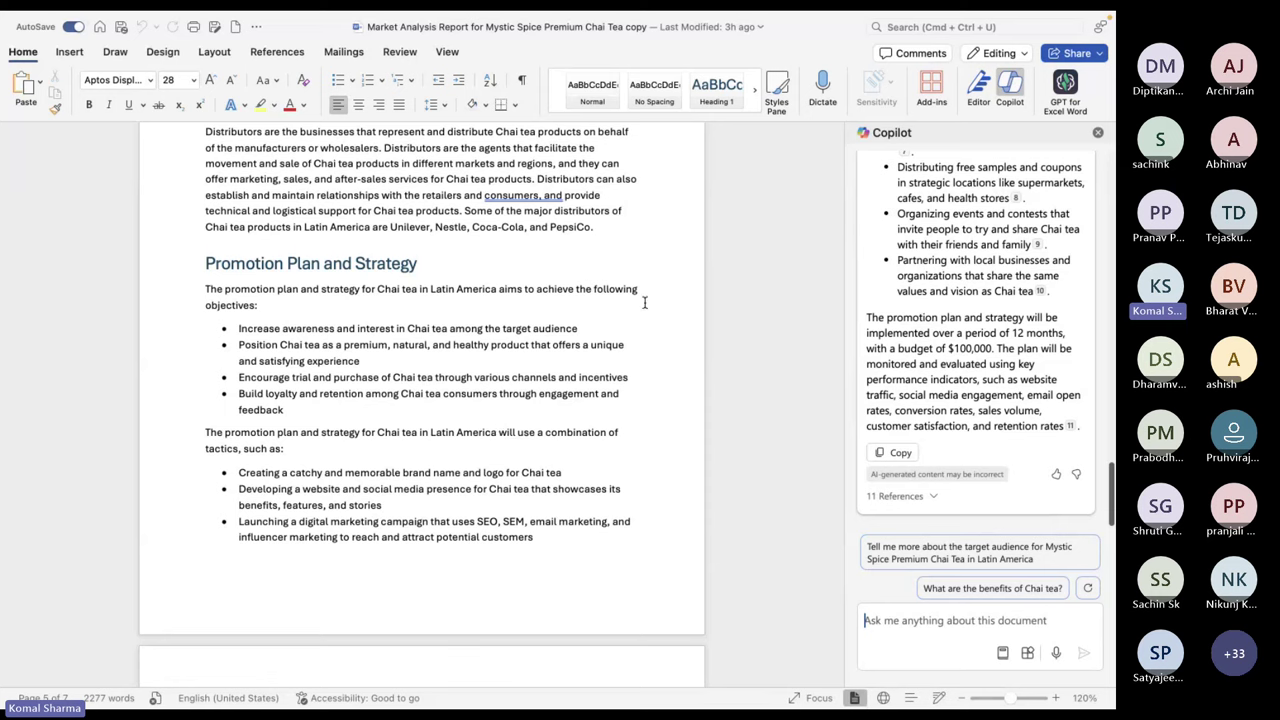
{"action": "scroll", "coordinate": [997, 340], "scroll_direction": "up", "scroll_amount": 10}
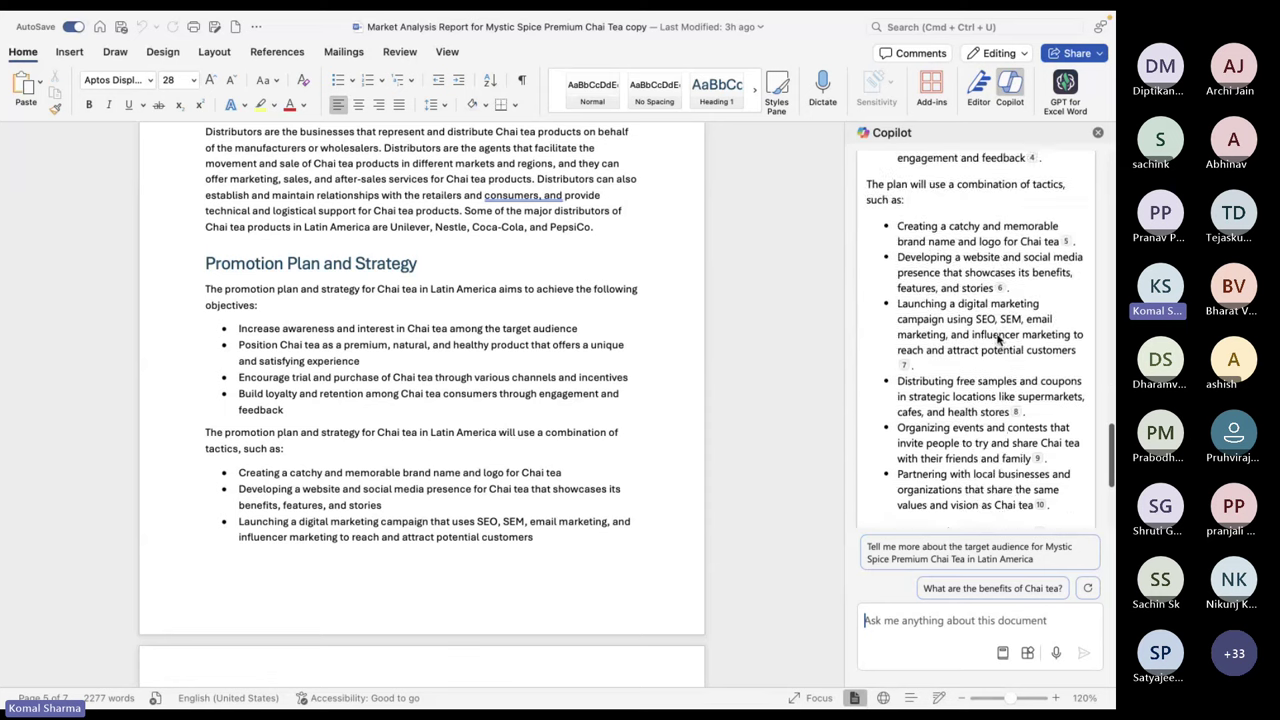
{"action": "scroll", "coordinate": [997, 340], "scroll_direction": "down", "scroll_amount": 3}
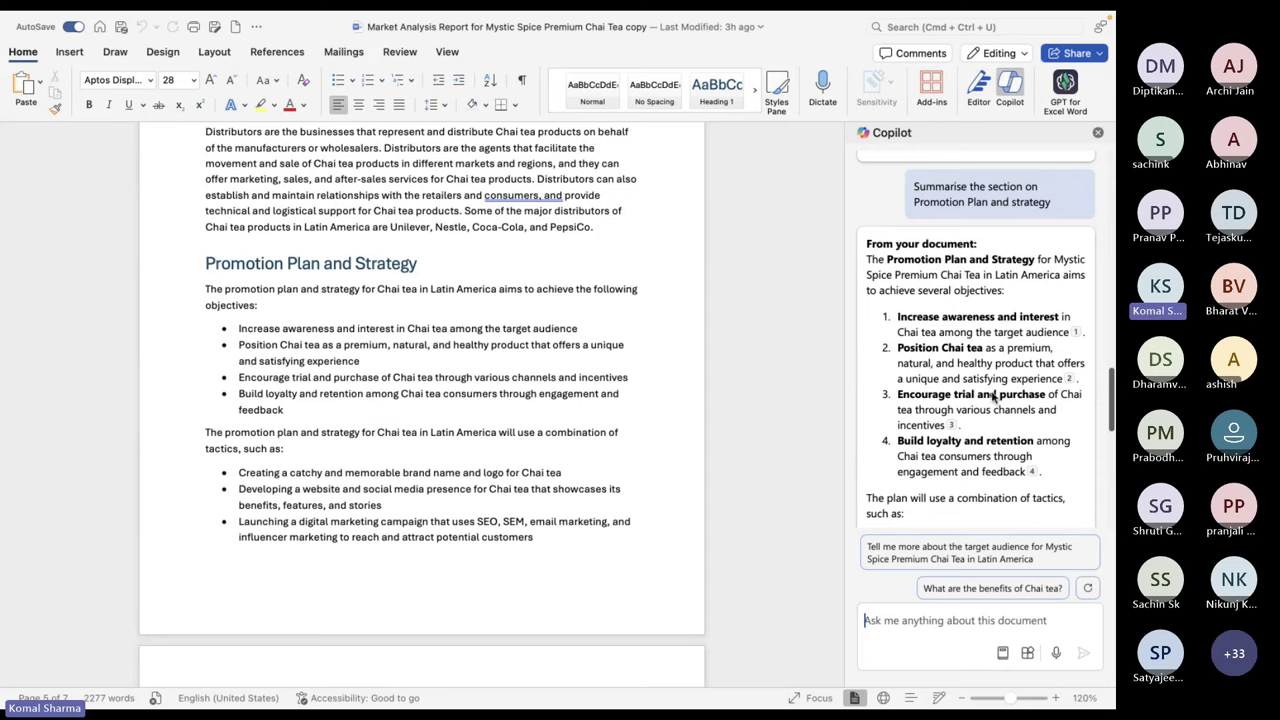
{"action": "scroll", "coordinate": [993, 398], "scroll_direction": "down", "scroll_amount": 5}
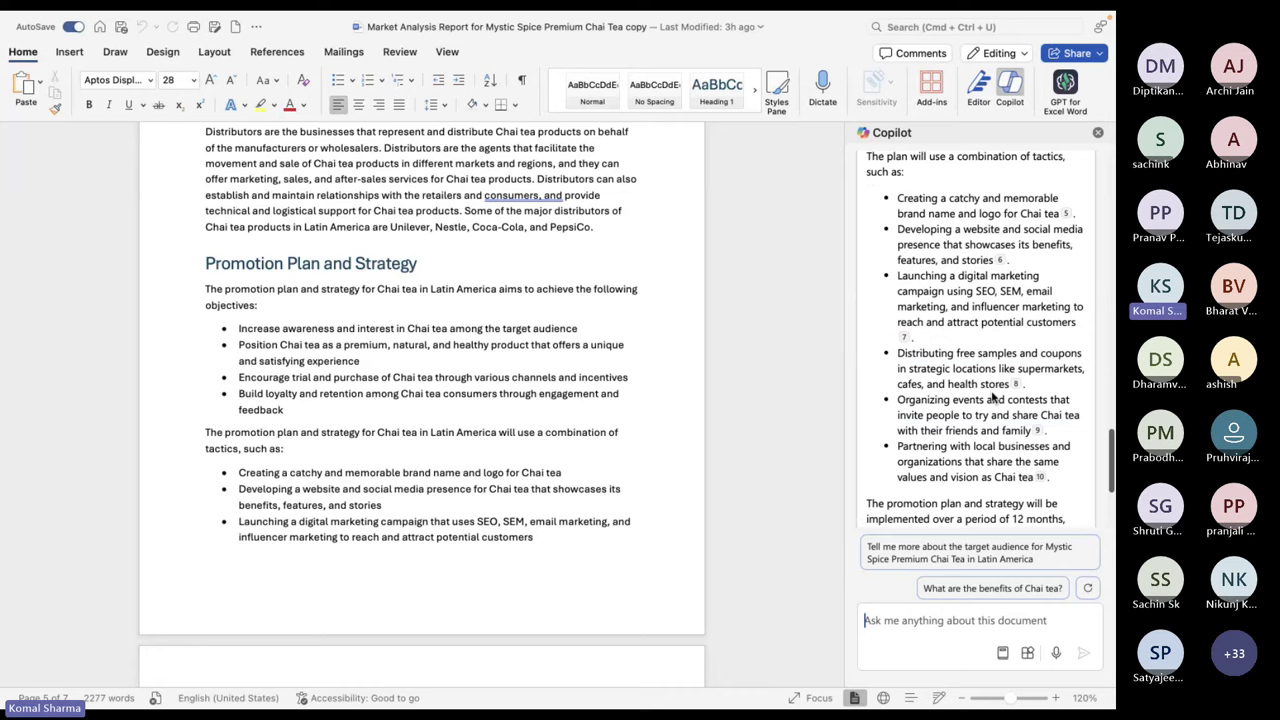
{"action": "scroll", "coordinate": [993, 398], "scroll_direction": "up", "scroll_amount": 1}
{"action": "scroll", "coordinate": [993, 397], "scroll_direction": "up", "scroll_amount": 1}
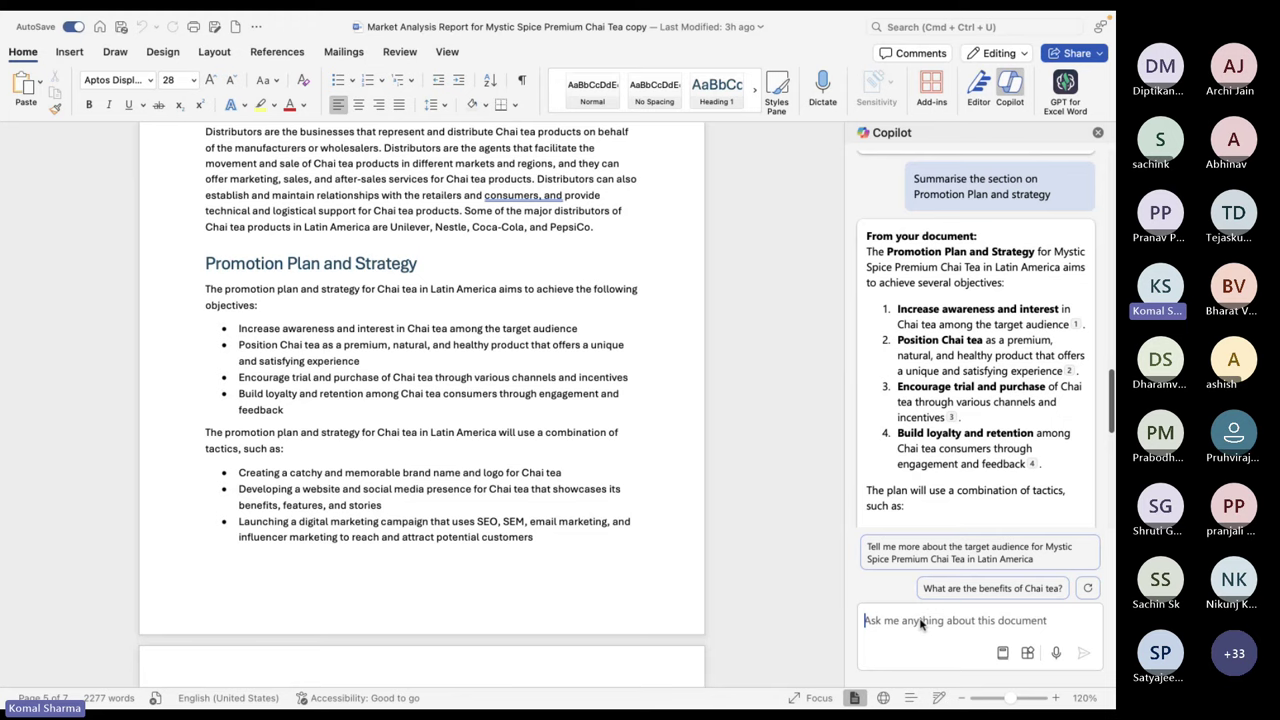
Ask Copilot to 'Summarize the section on Promotion Plan and strategy with brief overview'
{"action": "type", "text": "Summaris"}
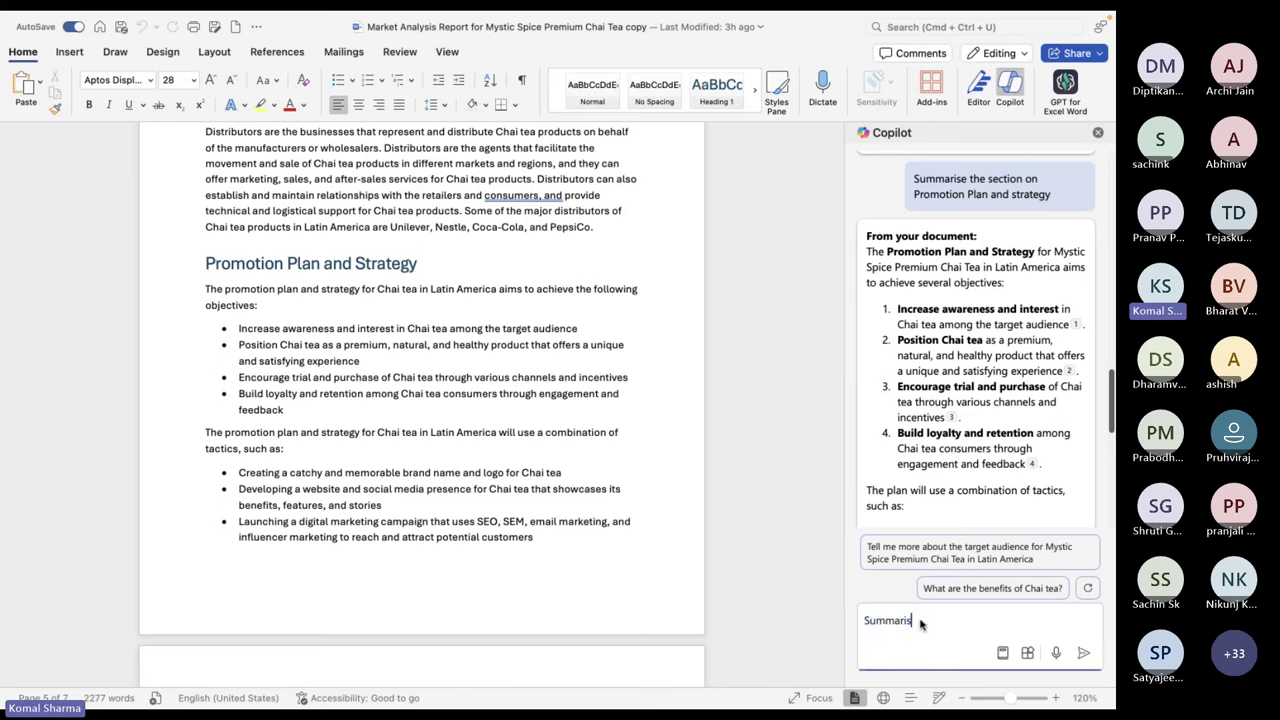
{"action": "type", "text": "e"}
{"action": "key", "text": "BackSpace"}
{"action": "key", "text": "BackSpace"}
{"action": "type", "text": "ze the"}
{"action": "left_click_drag", "start_coordinate": [1055, 200], "coordinate": [970, 184]}
{"action": "key", "text": "super+c"}
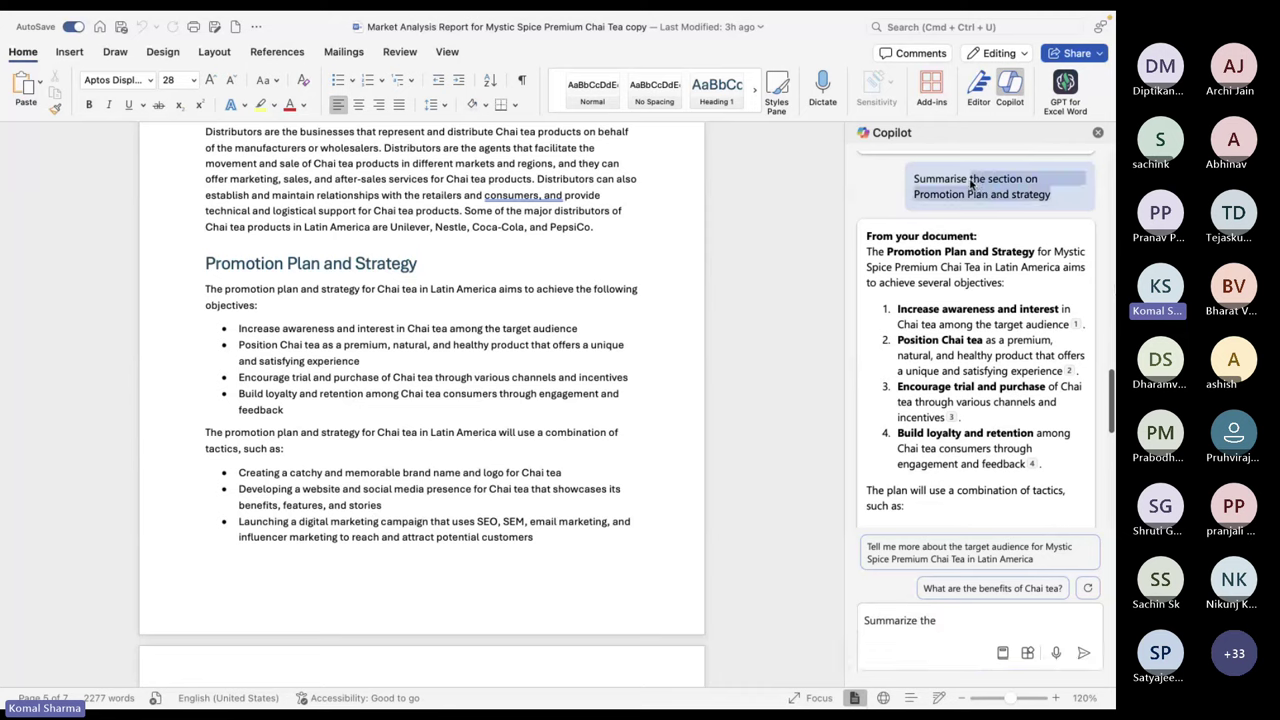
{"action": "left_click", "coordinate": [969, 617]}
{"action": "key", "text": "BackSpace"}
{"action": "key", "text": "BackSpace"}
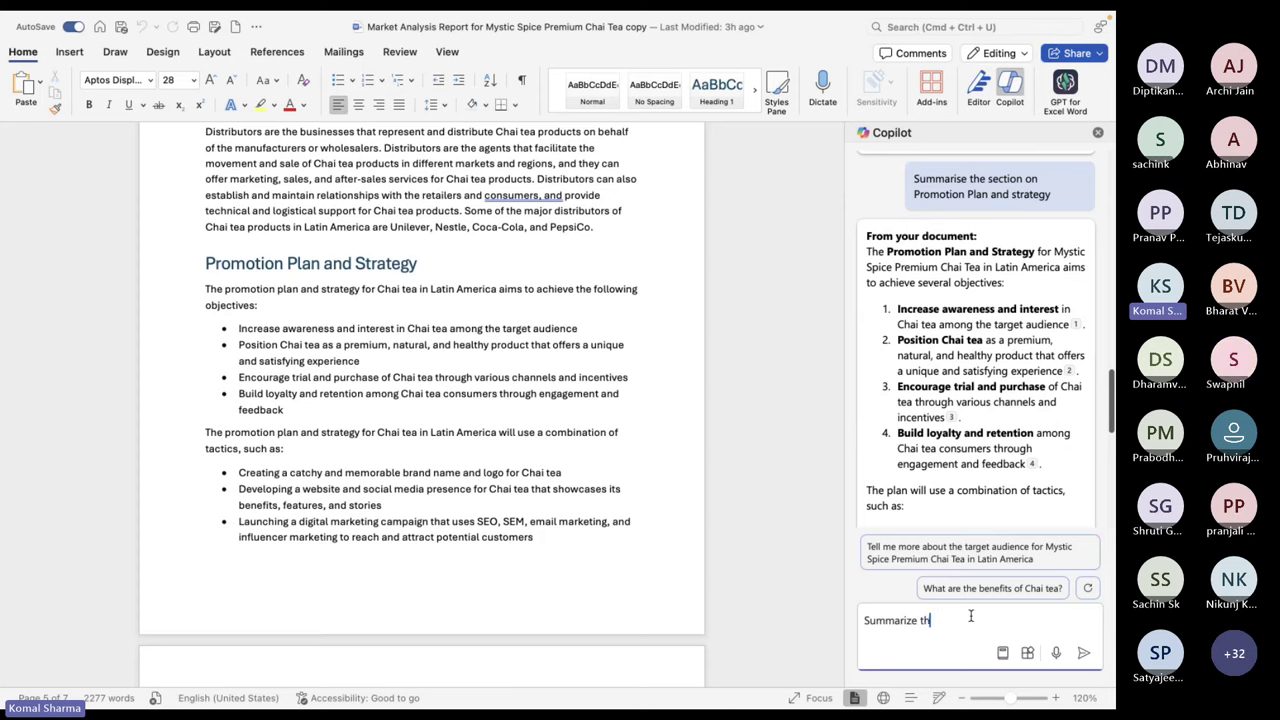
{"action": "key", "text": "BackSpace"}
{"action": "key", "text": "BackSpace"}
{"action": "key", "text": "super+v"}
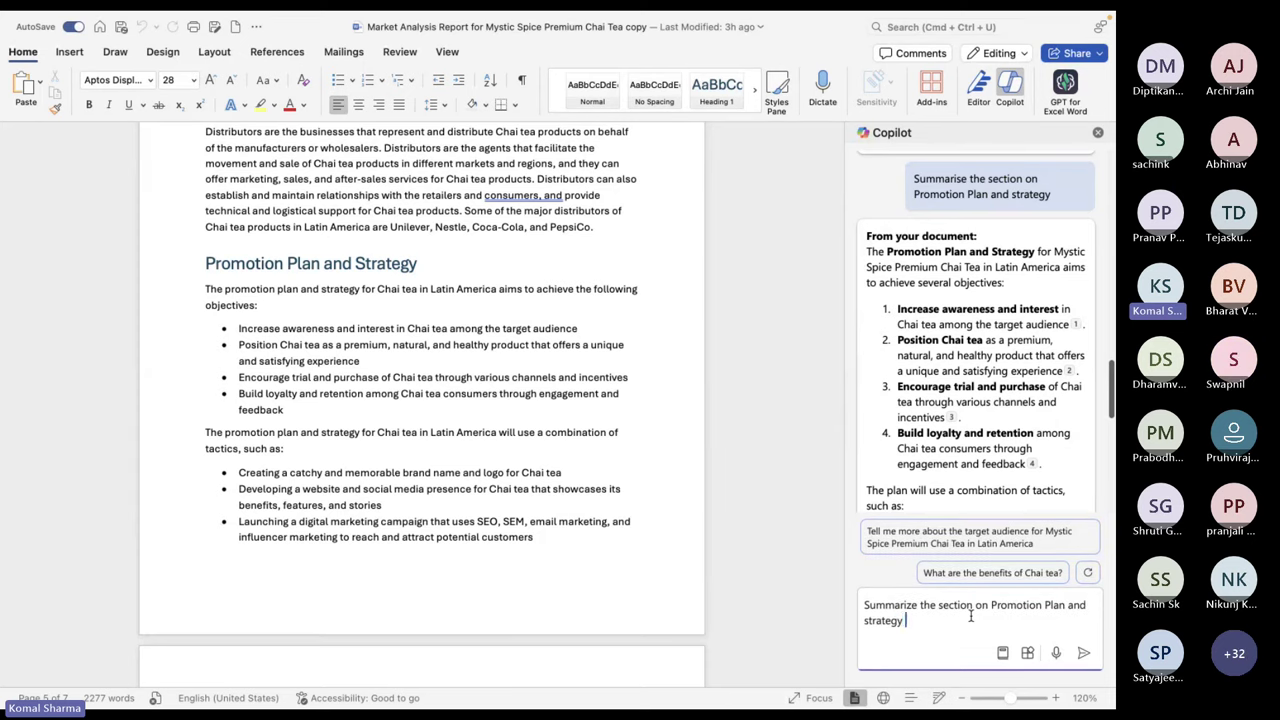
{"action": "type", "text": "with brief overview"}
{"action": "key", "text": "Return"}
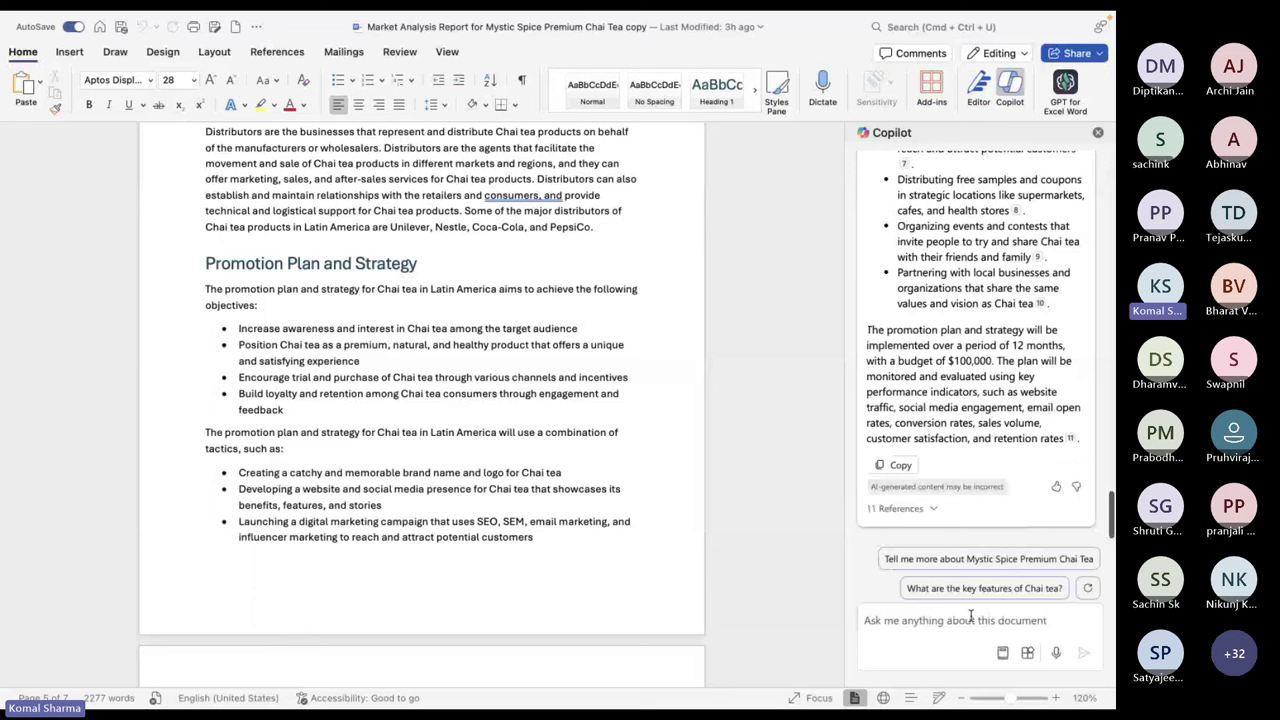
{"action": "left_click", "coordinate": [970, 617]}
{"action": "scroll", "coordinate": [972, 352], "scroll_direction": "up", "scroll_amount": 5}
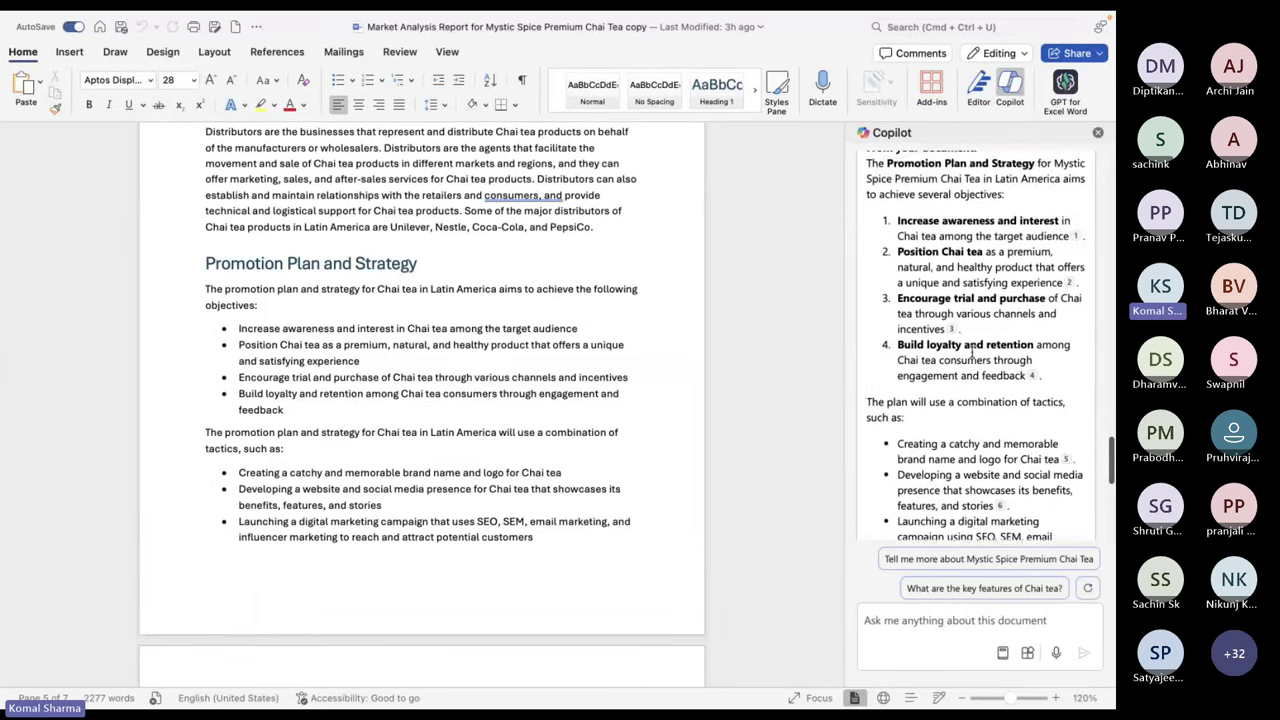
{"action": "scroll", "coordinate": [972, 352], "scroll_direction": "up", "scroll_amount": 3}
{"action": "scroll", "coordinate": [972, 352], "scroll_direction": "down", "scroll_amount": 6}
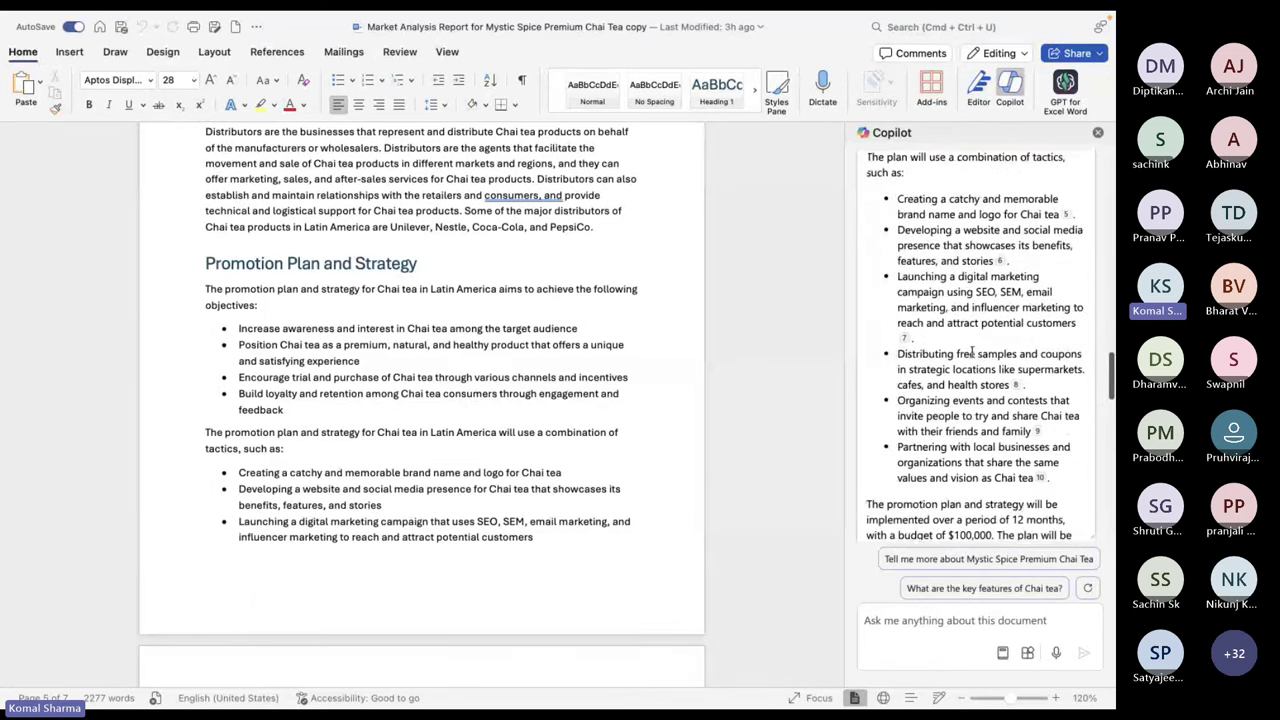
{"action": "scroll", "coordinate": [972, 352], "scroll_direction": "down", "scroll_amount": 4}
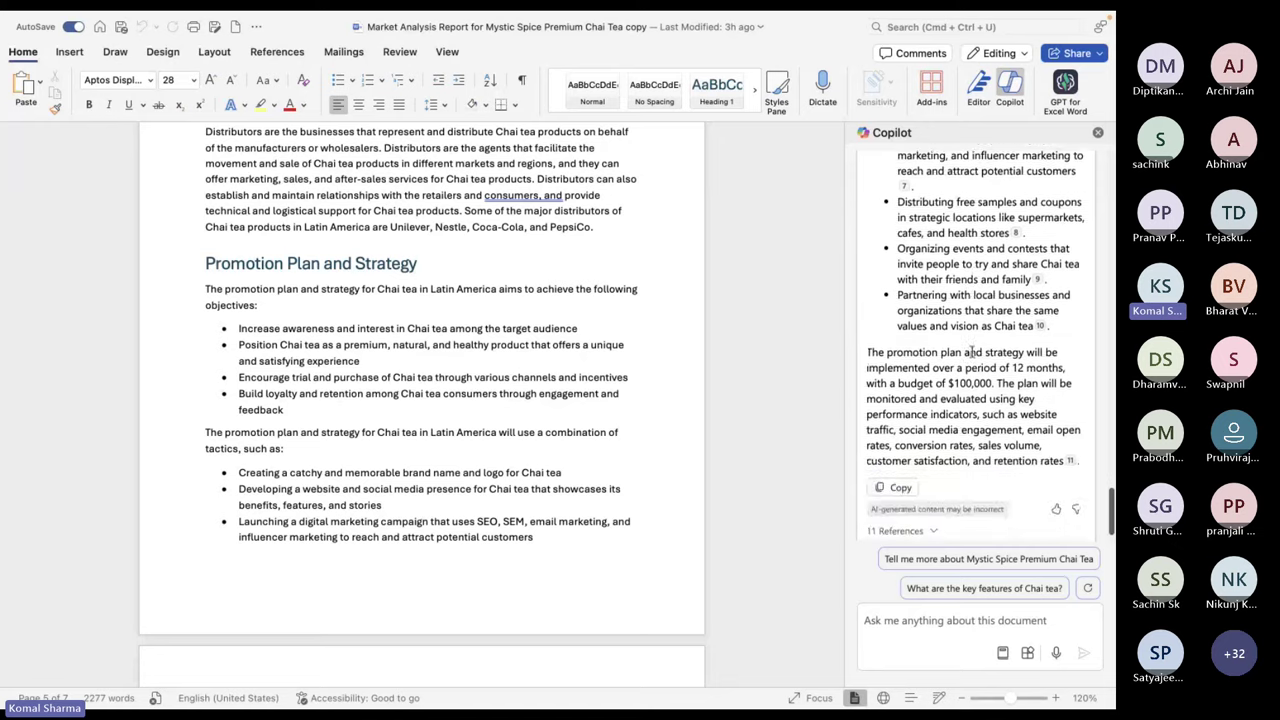
{"action": "scroll", "coordinate": [972, 352], "scroll_direction": "up", "scroll_amount": 10}
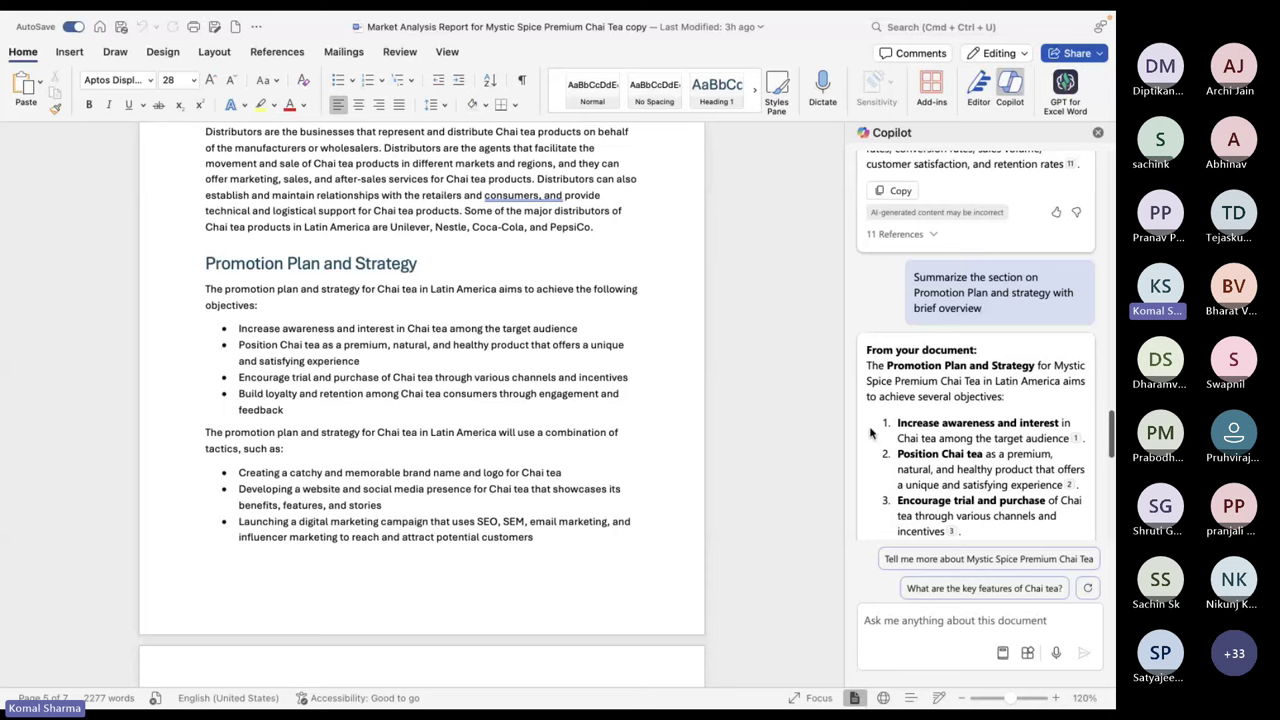
{"action": "scroll", "coordinate": [970, 478], "scroll_direction": "down", "scroll_amount": 1}
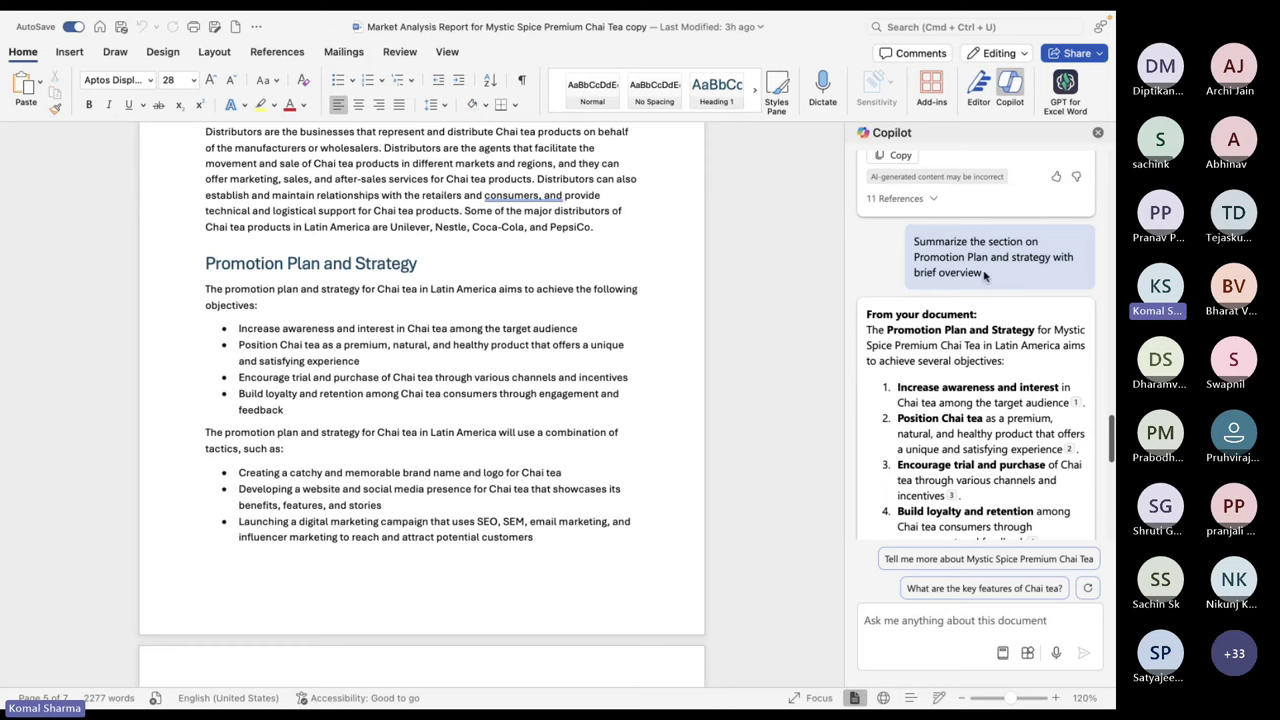
{"action": "left_click_drag", "start_coordinate": [985, 274], "coordinate": [906, 248]}
{"action": "key", "text": "super+c"}
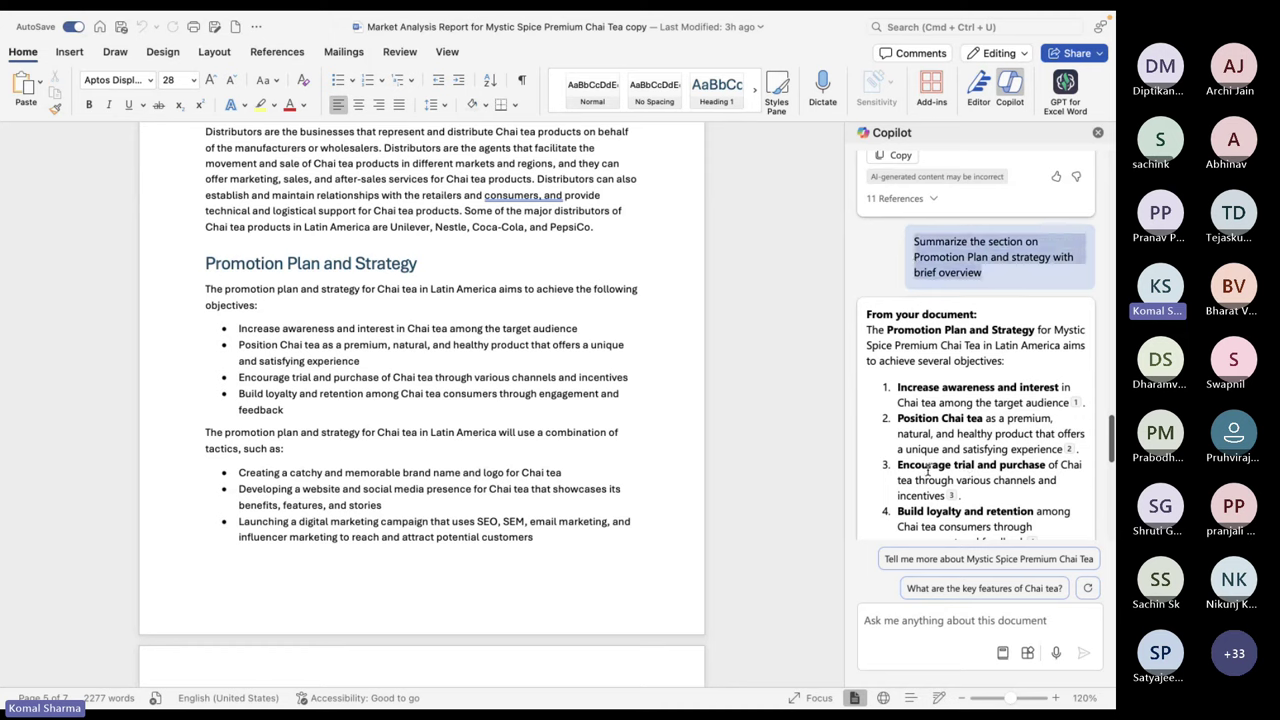
Resend the Promotion Plan request adding 'Please keep the summary to 5 key points' and review it
{"action": "left_click", "coordinate": [908, 622]}
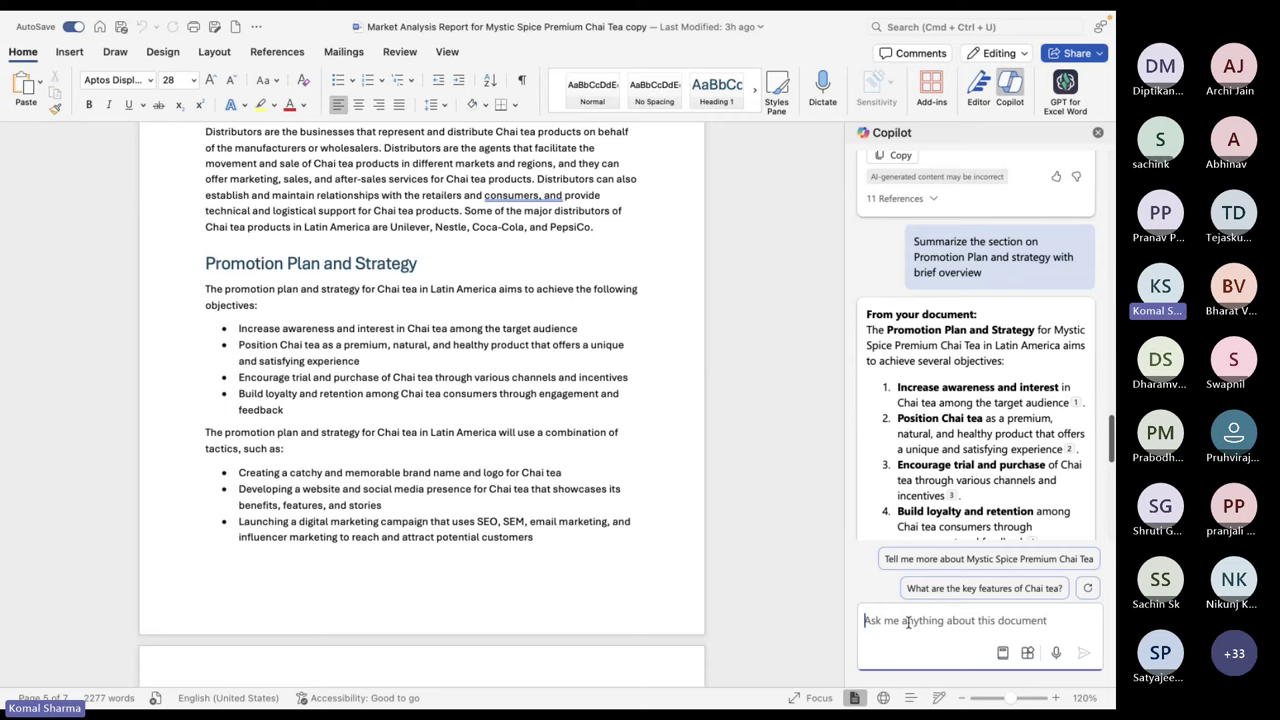
{"action": "key", "text": "super+v"}
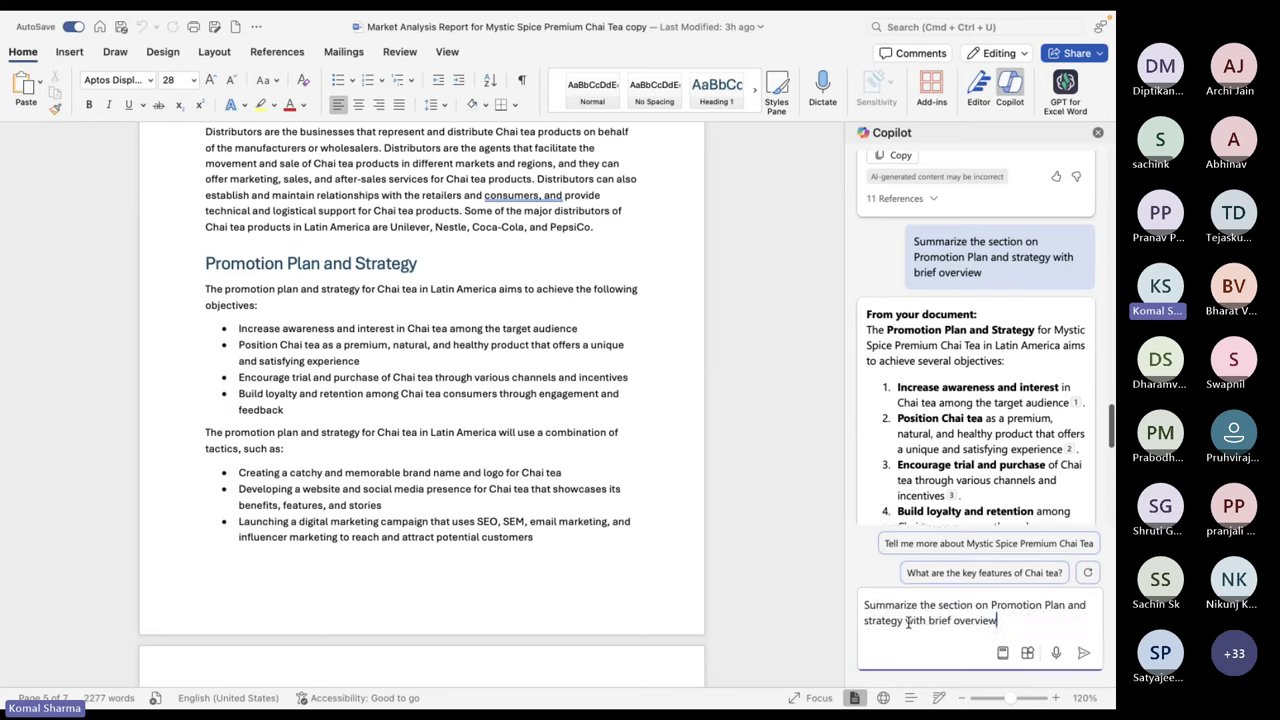
{"action": "type", "text": ". Please keep the summar"}
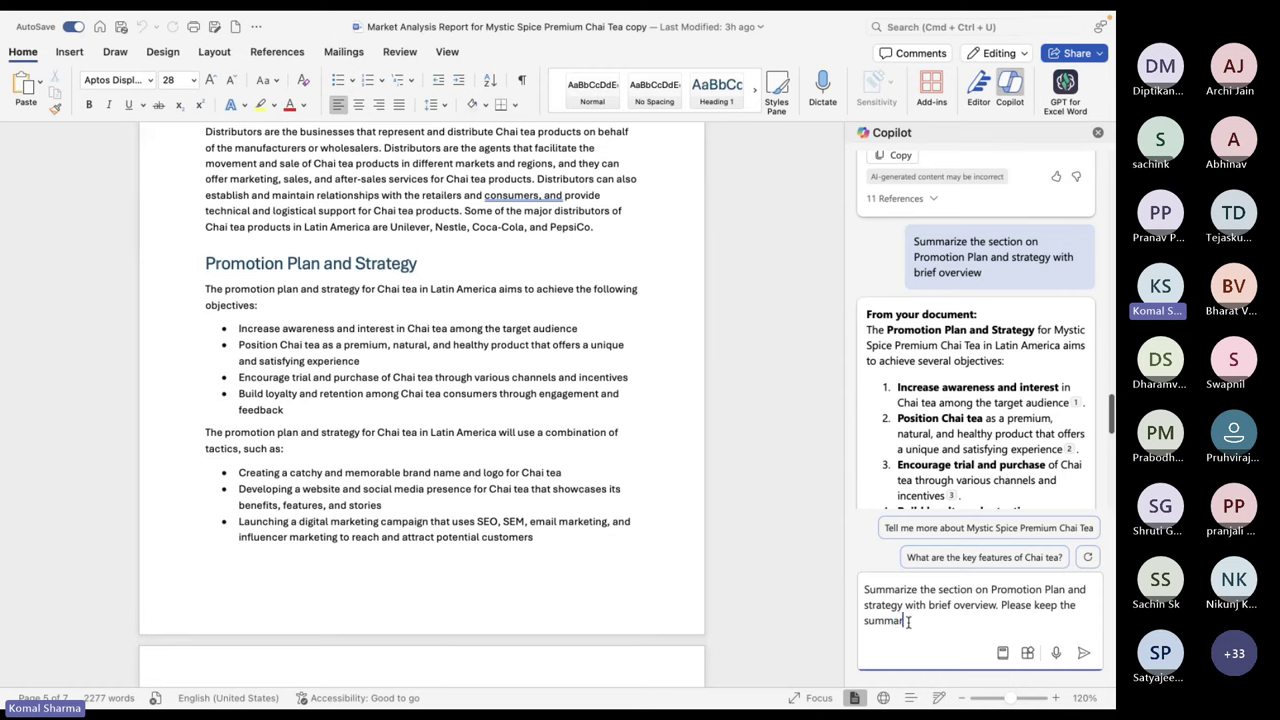
{"action": "type", "text": "y to 5 key points"}
{"action": "key", "text": "Return"}
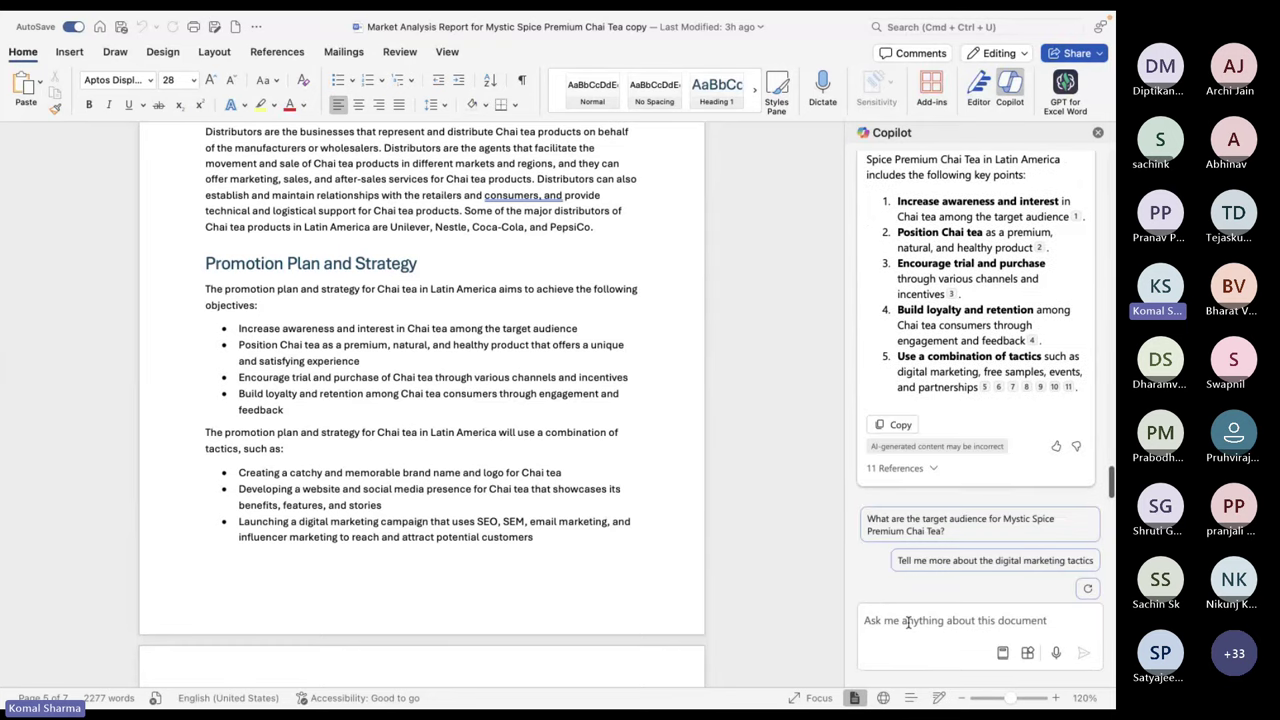
{"action": "scroll", "coordinate": [966, 368], "scroll_direction": "up", "scroll_amount": 3}
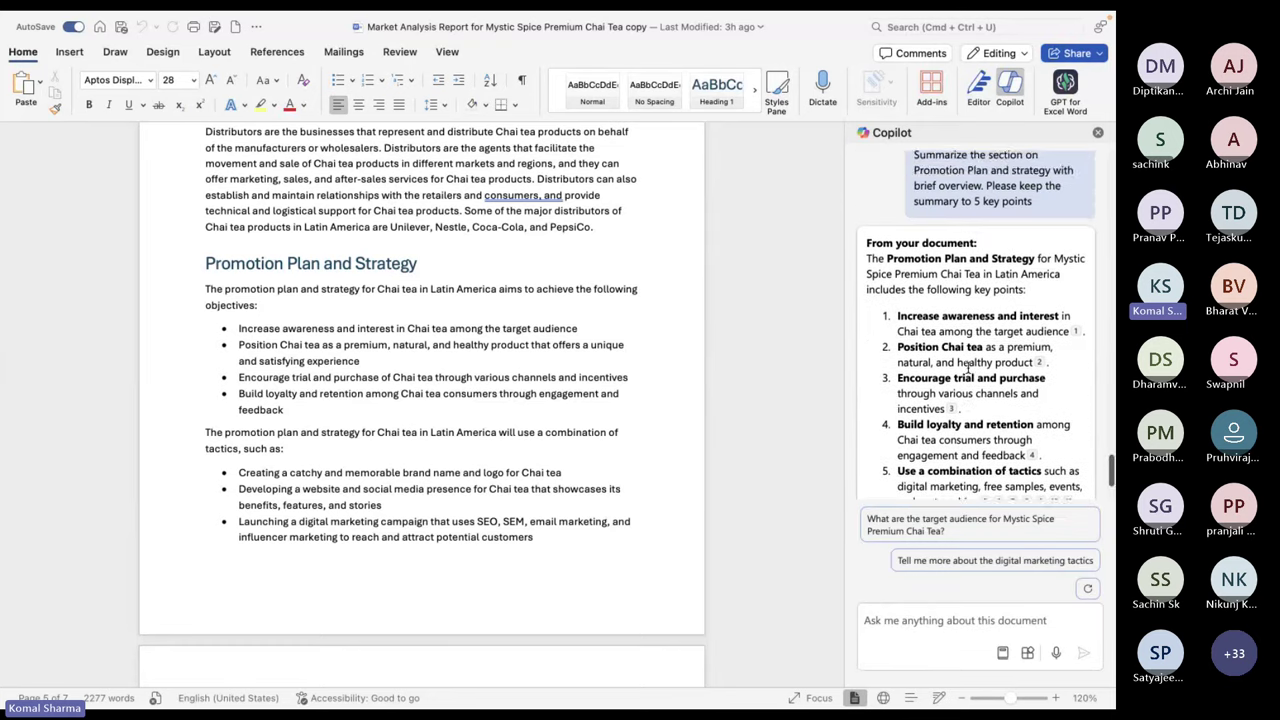
{"action": "scroll", "coordinate": [966, 368], "scroll_direction": "up", "scroll_amount": 3}
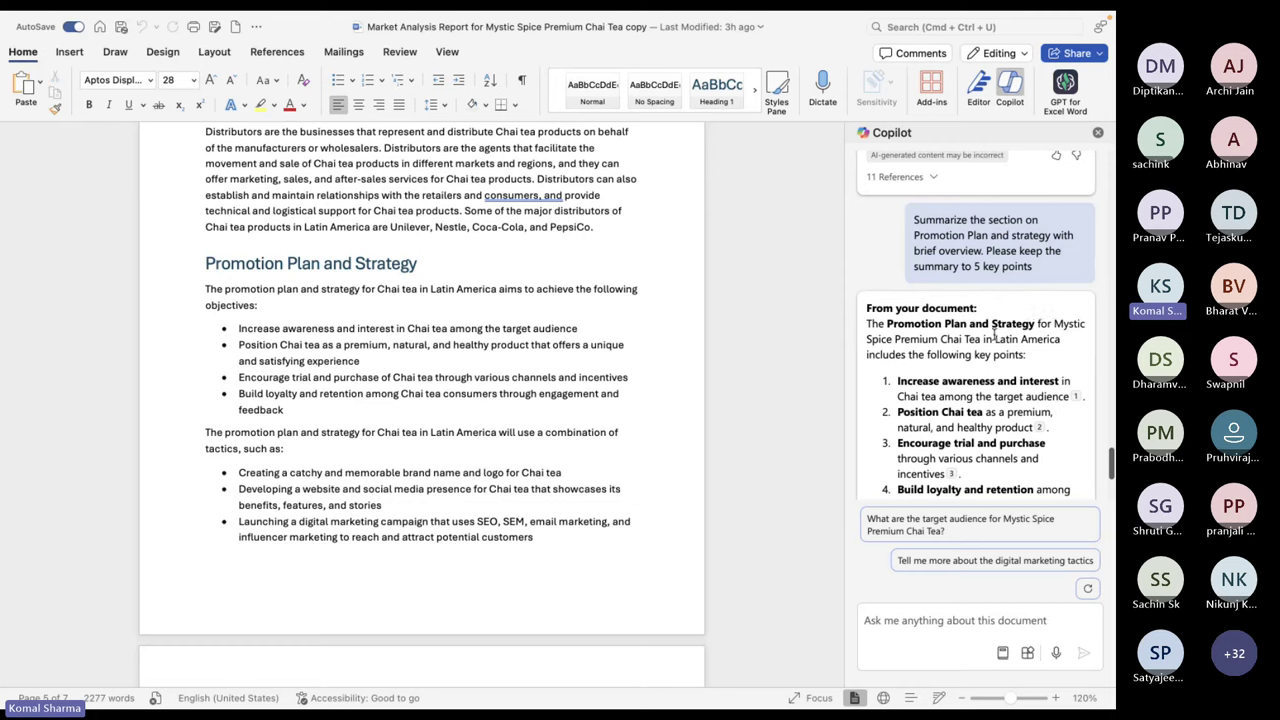
{"action": "scroll", "coordinate": [976, 378], "scroll_direction": "down", "scroll_amount": 3}
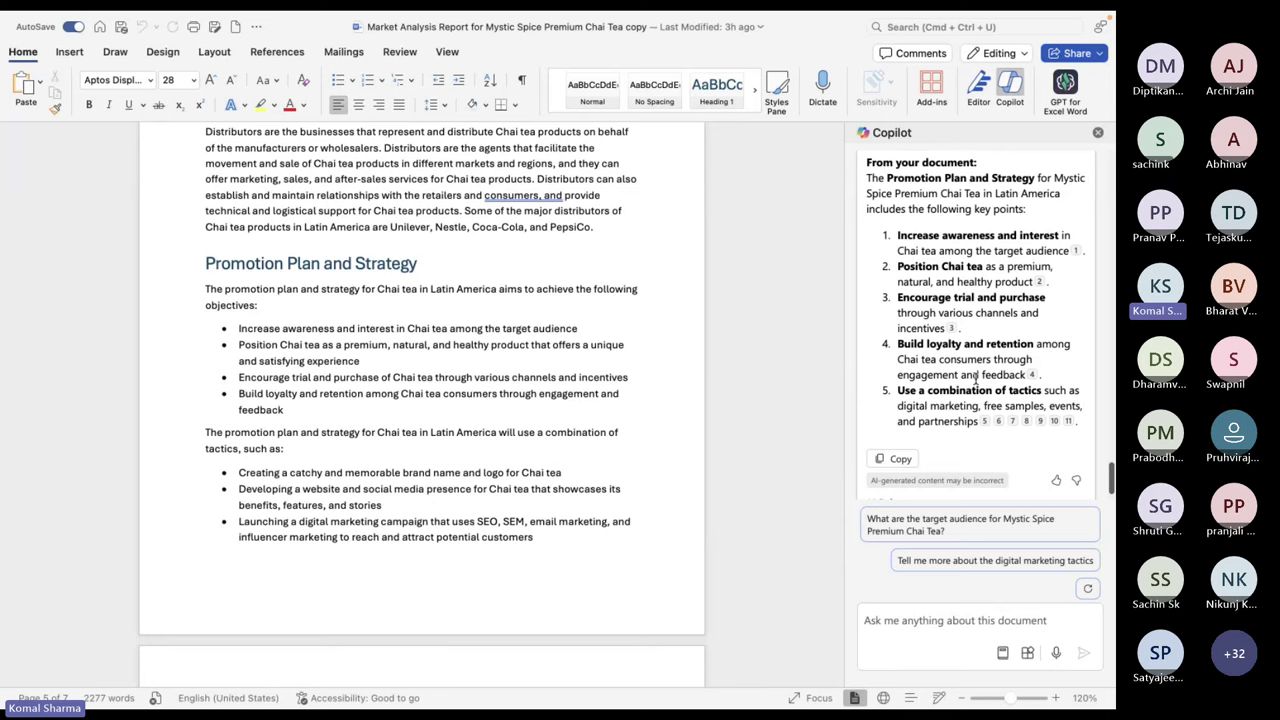
{"action": "scroll", "coordinate": [976, 370], "scroll_direction": "up", "scroll_amount": 5}
{"action": "scroll", "coordinate": [984, 320], "scroll_direction": "down", "scroll_amount": 3}
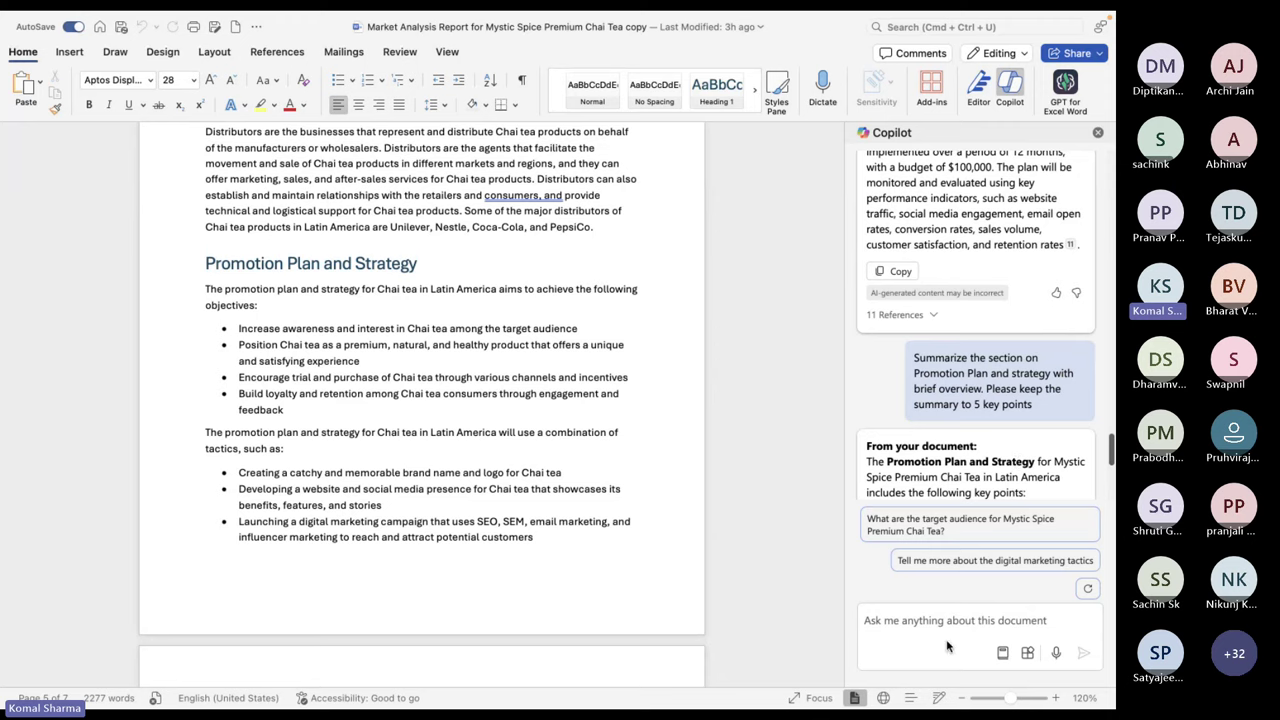
Send Copilot 'Please summarize the section Distribution channels in 10 key points'
{"action": "left_click", "coordinate": [886, 630]}
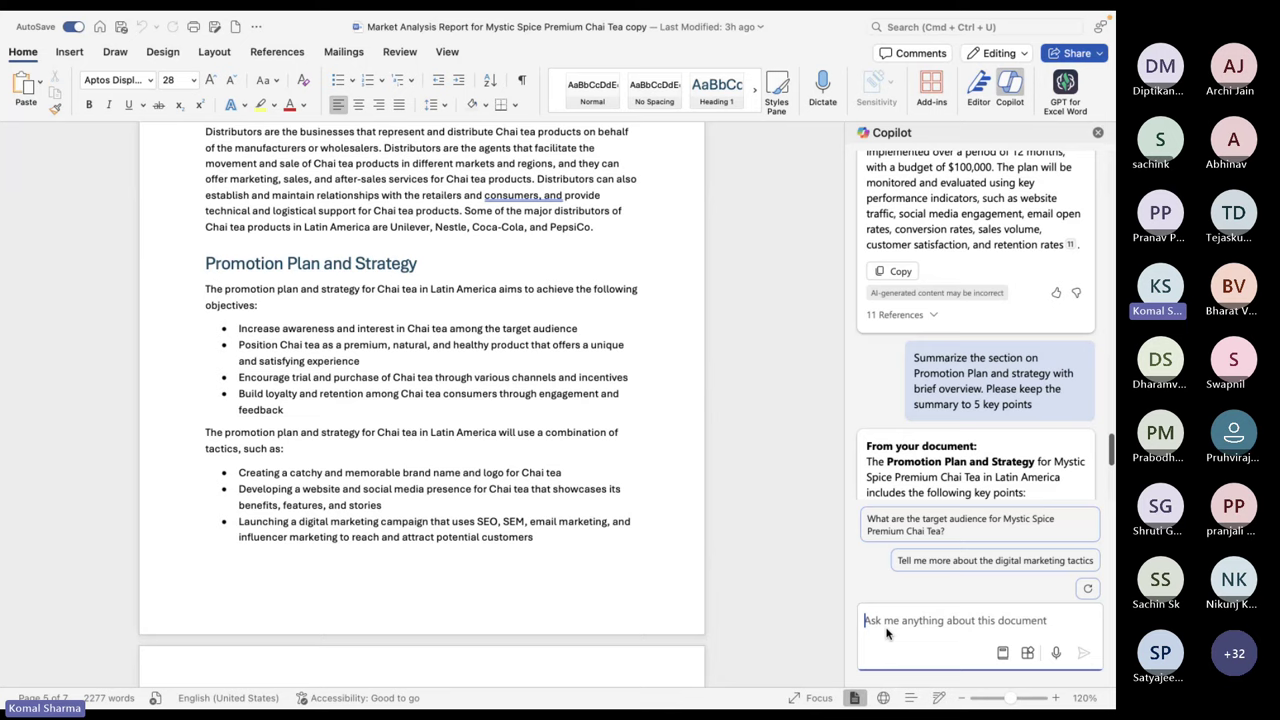
{"action": "type", "text": "Please "}
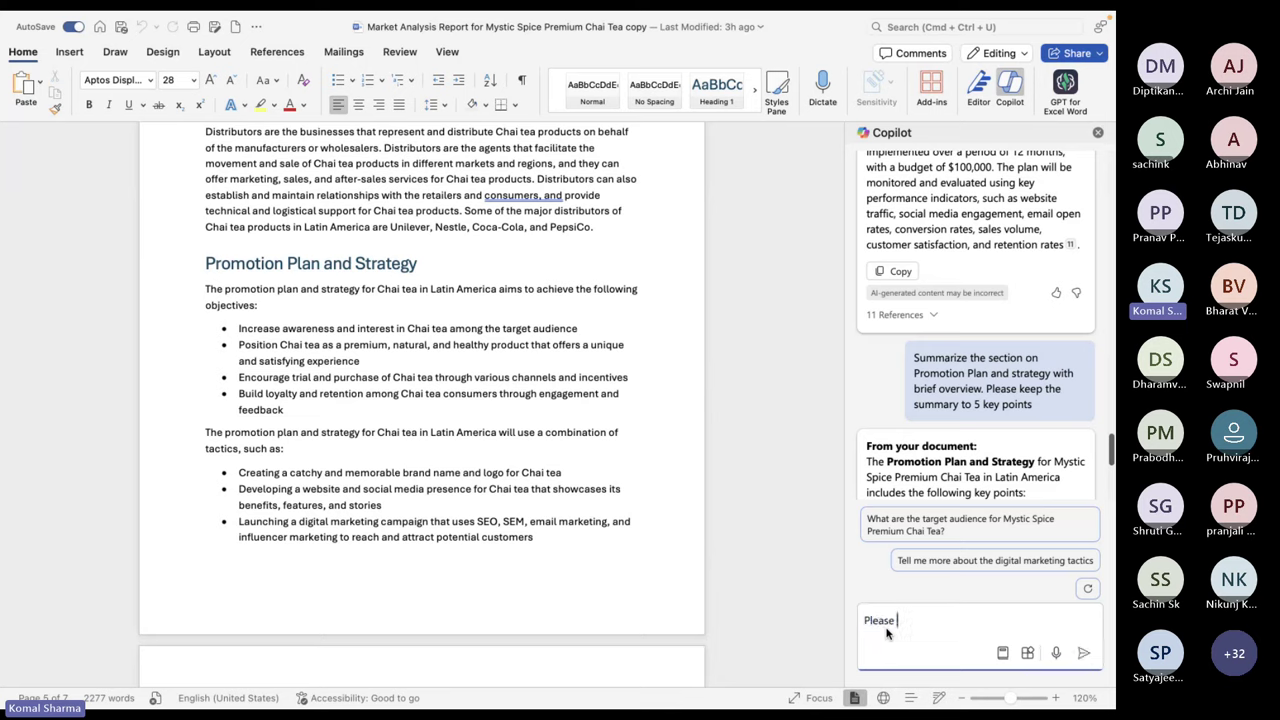
{"action": "type", "text": "summarize thesectio"}
{"action": "scroll", "coordinate": [471, 433], "scroll_direction": "up", "scroll_amount": 10}
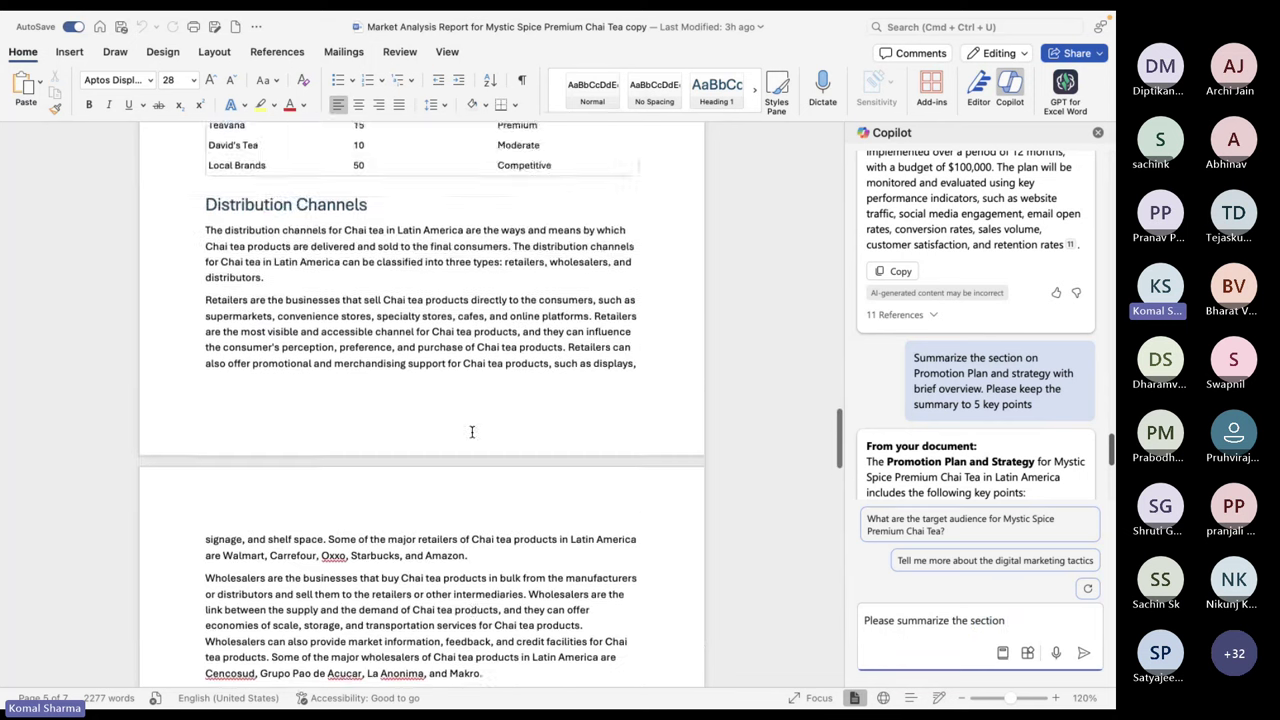
{"action": "scroll", "coordinate": [472, 432], "scroll_direction": "down", "scroll_amount": 1}
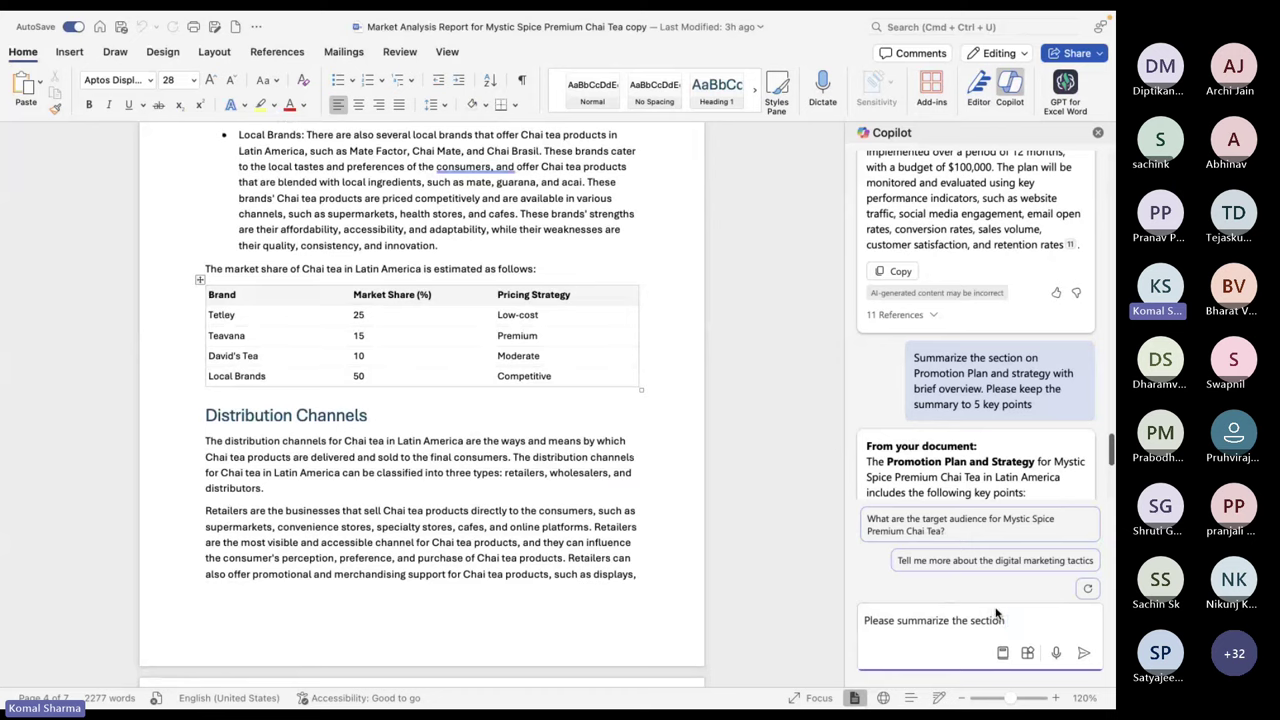
{"action": "type", "text": "n S"}
{"action": "key", "text": "BackSpace"}
{"action": "type", "text": "Distribution chann"}
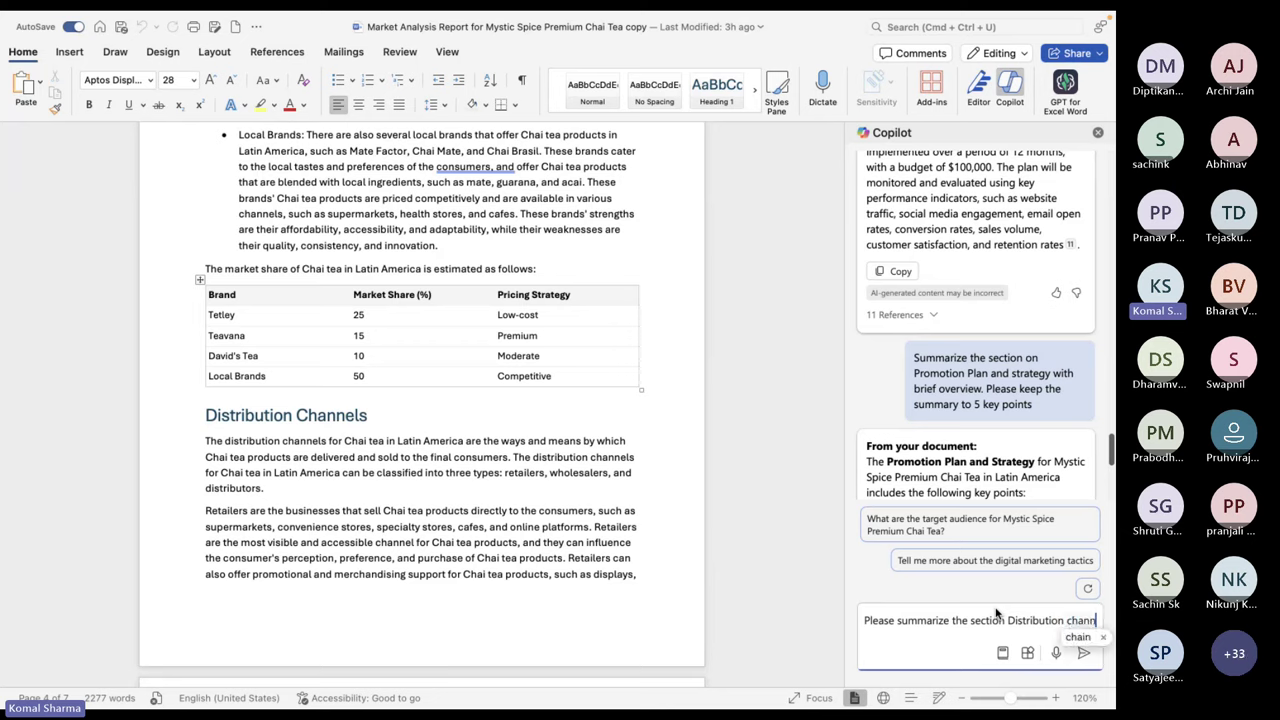
{"action": "type", "text": "els"}
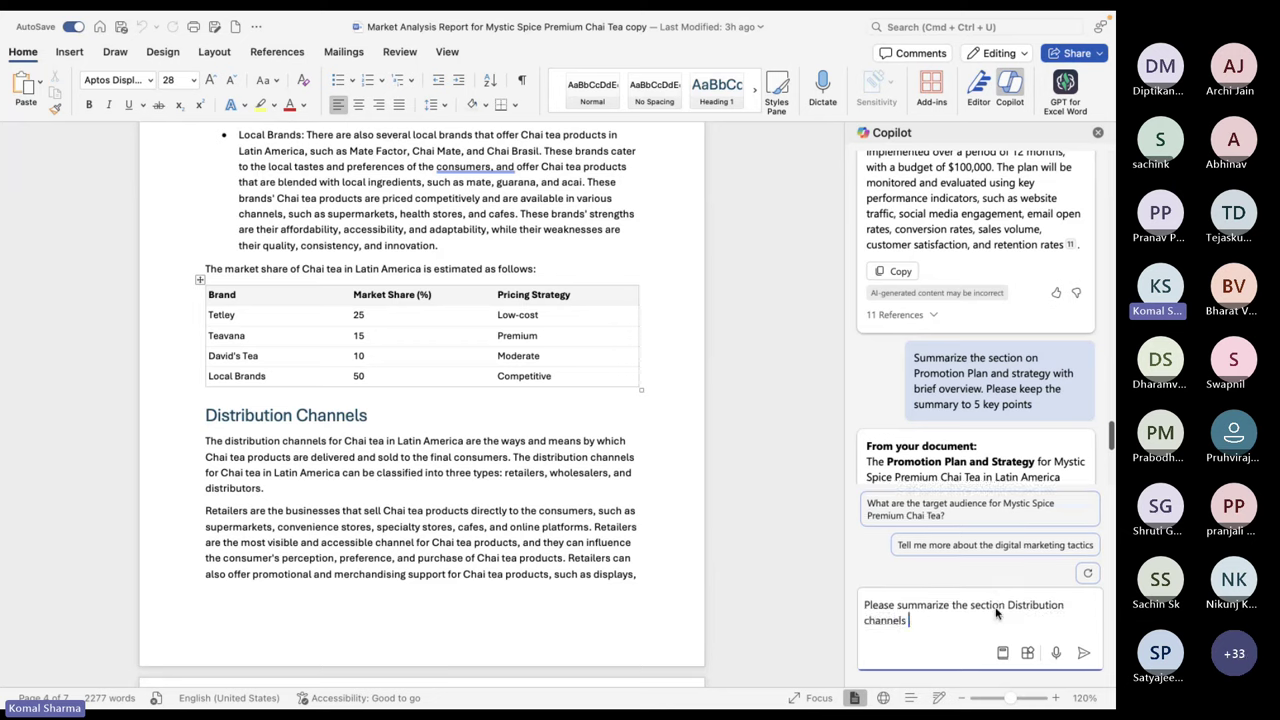
{"action": "type", "text": " in 10 key points"}
{"action": "left_click", "coordinate": [1084, 653]}
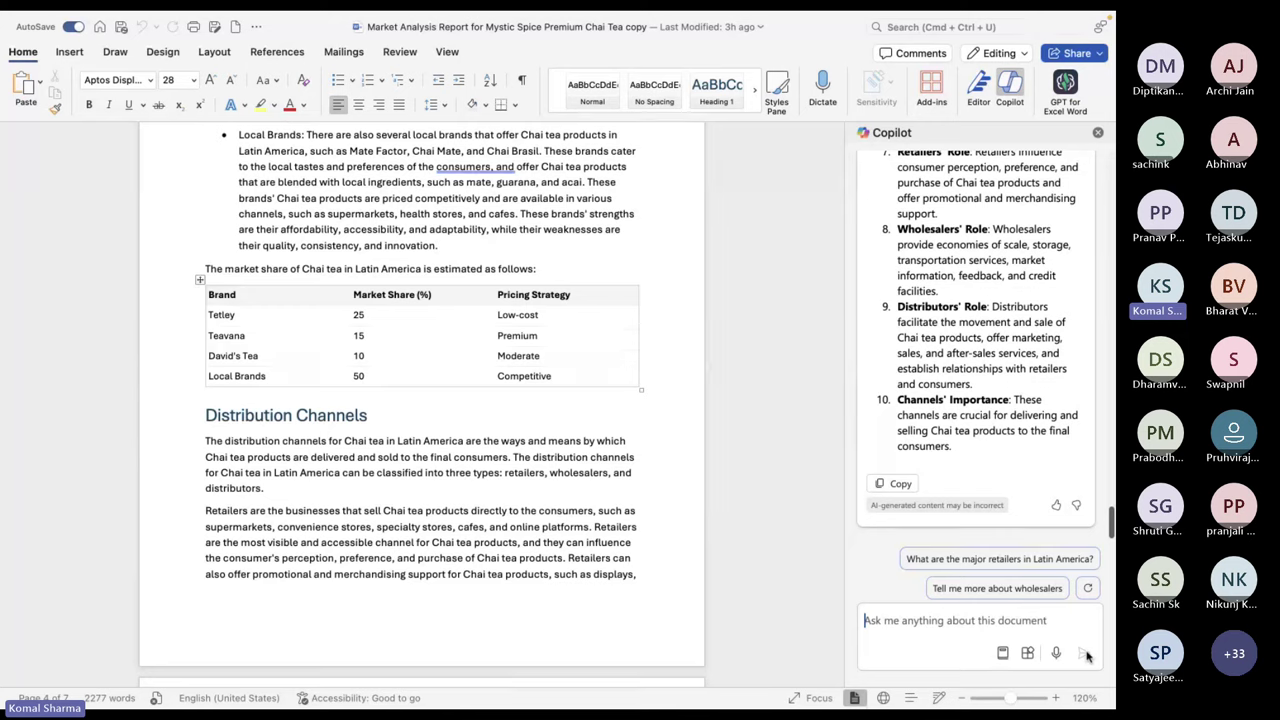
Send Copilot the misspelled request 'please make it bullet ppints', then stop its reply
{"action": "scroll", "coordinate": [1014, 400], "scroll_direction": "up", "scroll_amount": 8}
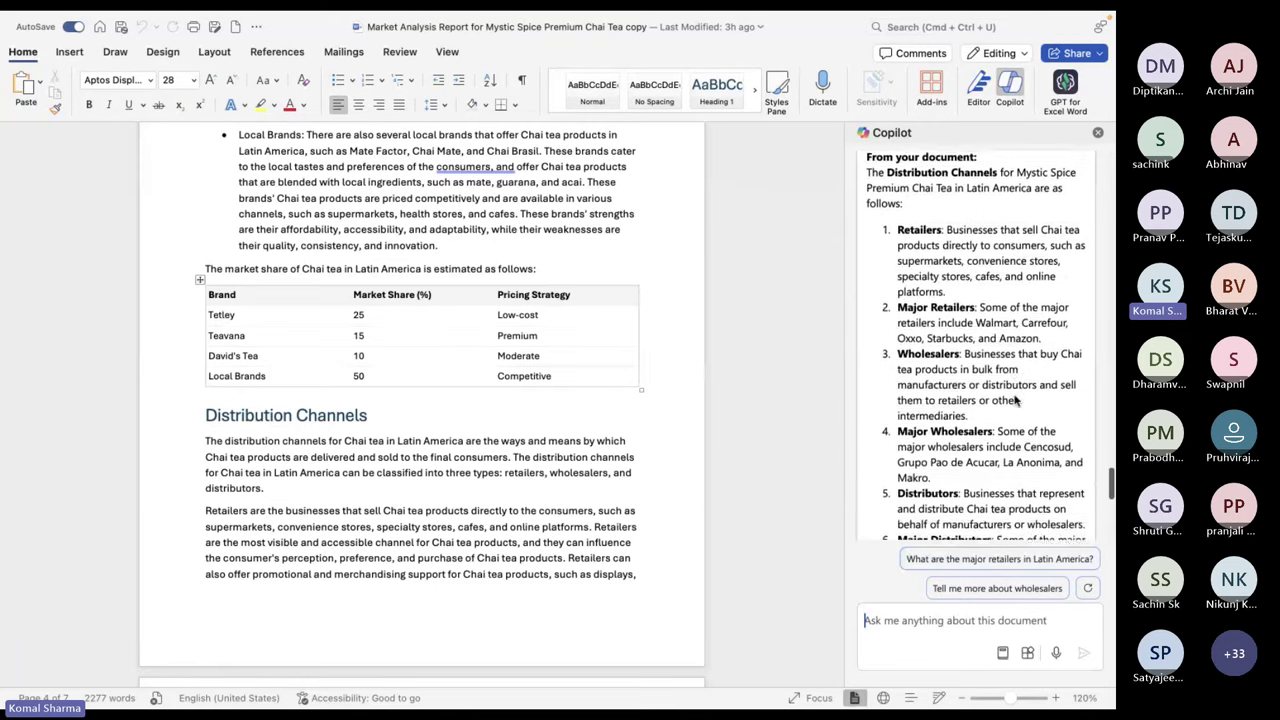
{"action": "scroll", "coordinate": [1014, 400], "scroll_direction": "up", "scroll_amount": 1}
{"action": "scroll", "coordinate": [1014, 400], "scroll_direction": "up", "scroll_amount": 5}
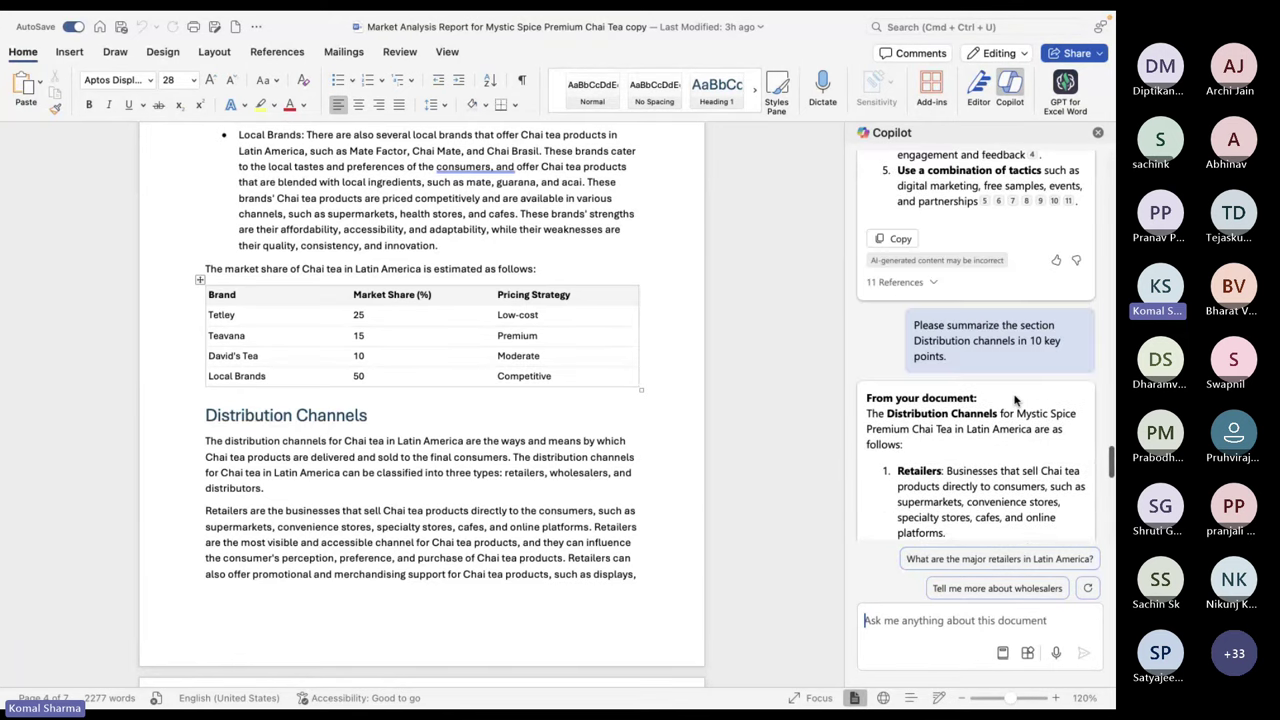
{"action": "scroll", "coordinate": [1014, 400], "scroll_direction": "down", "scroll_amount": 8}
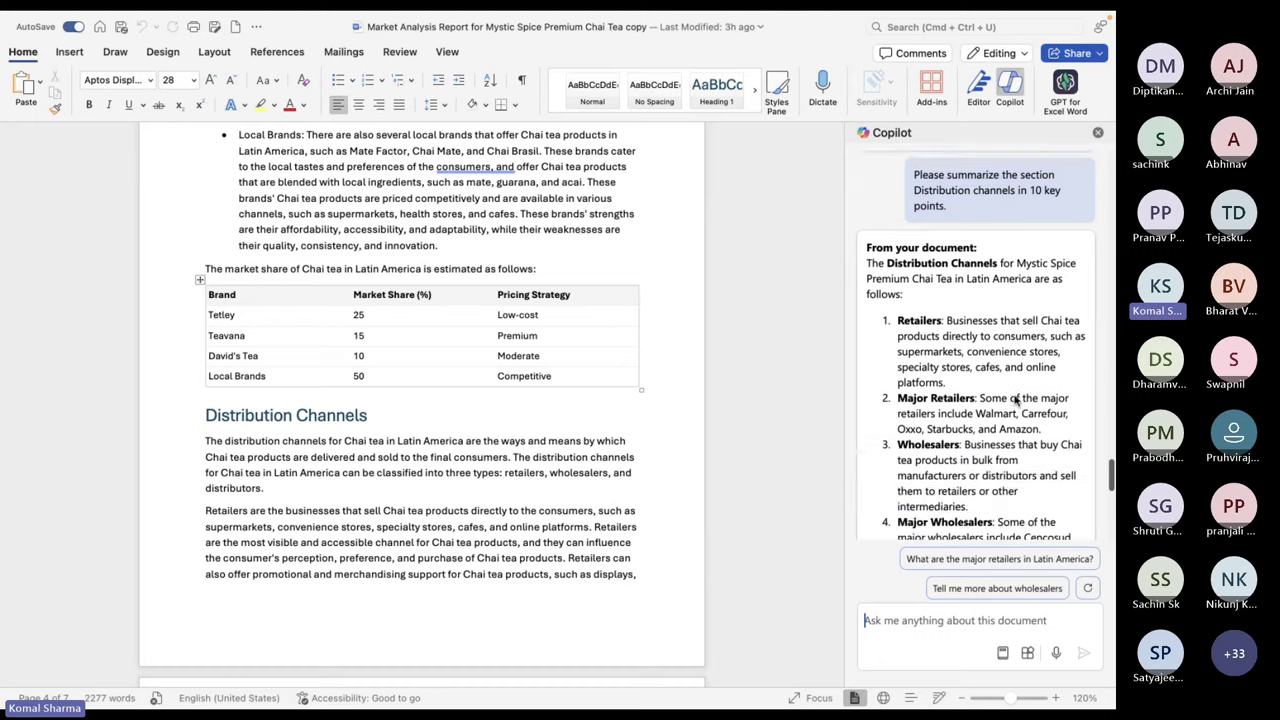
{"action": "scroll", "coordinate": [1014, 400], "scroll_direction": "up", "scroll_amount": 6}
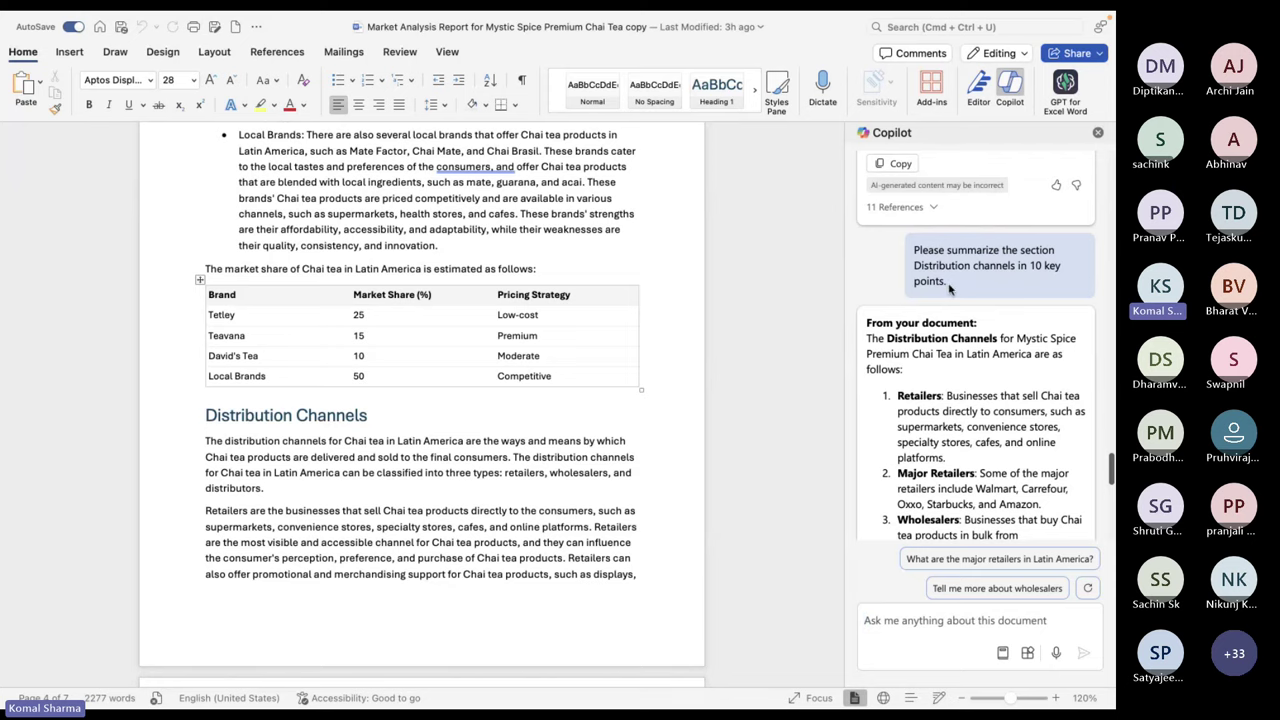
{"action": "left_click_drag", "start_coordinate": [948, 284], "coordinate": [904, 257]}
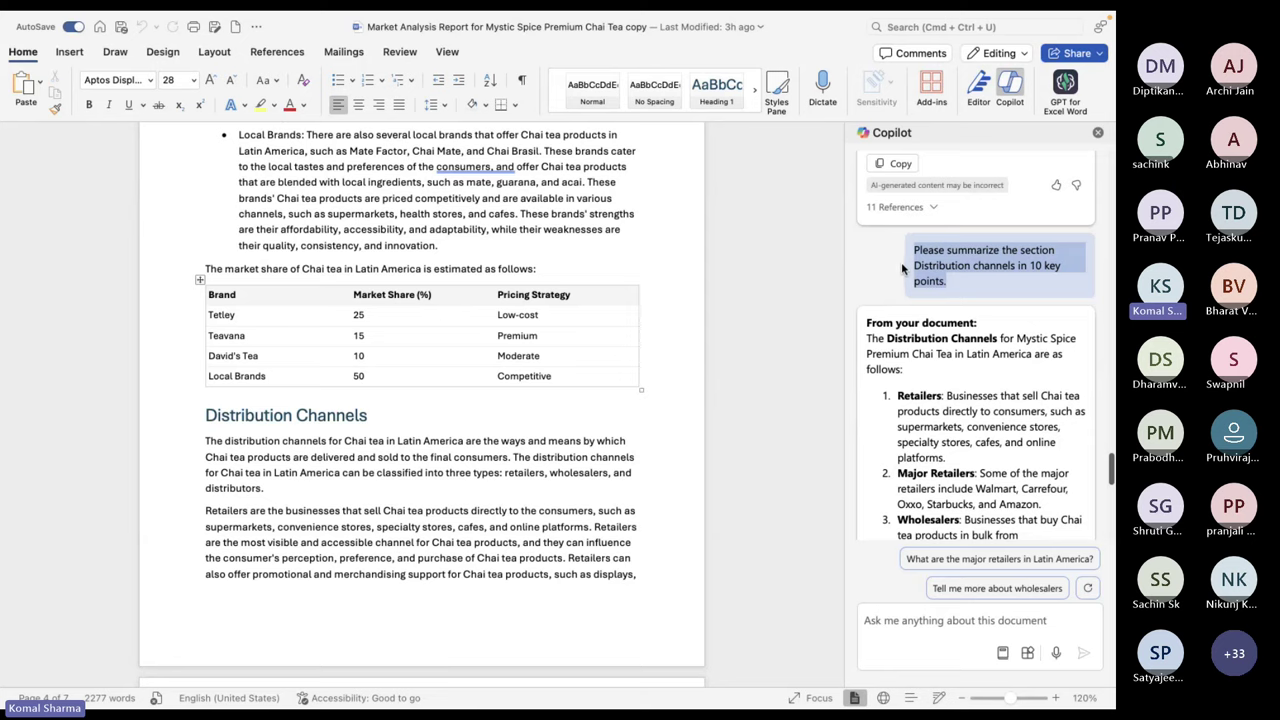
{"action": "left_click", "coordinate": [900, 630]}
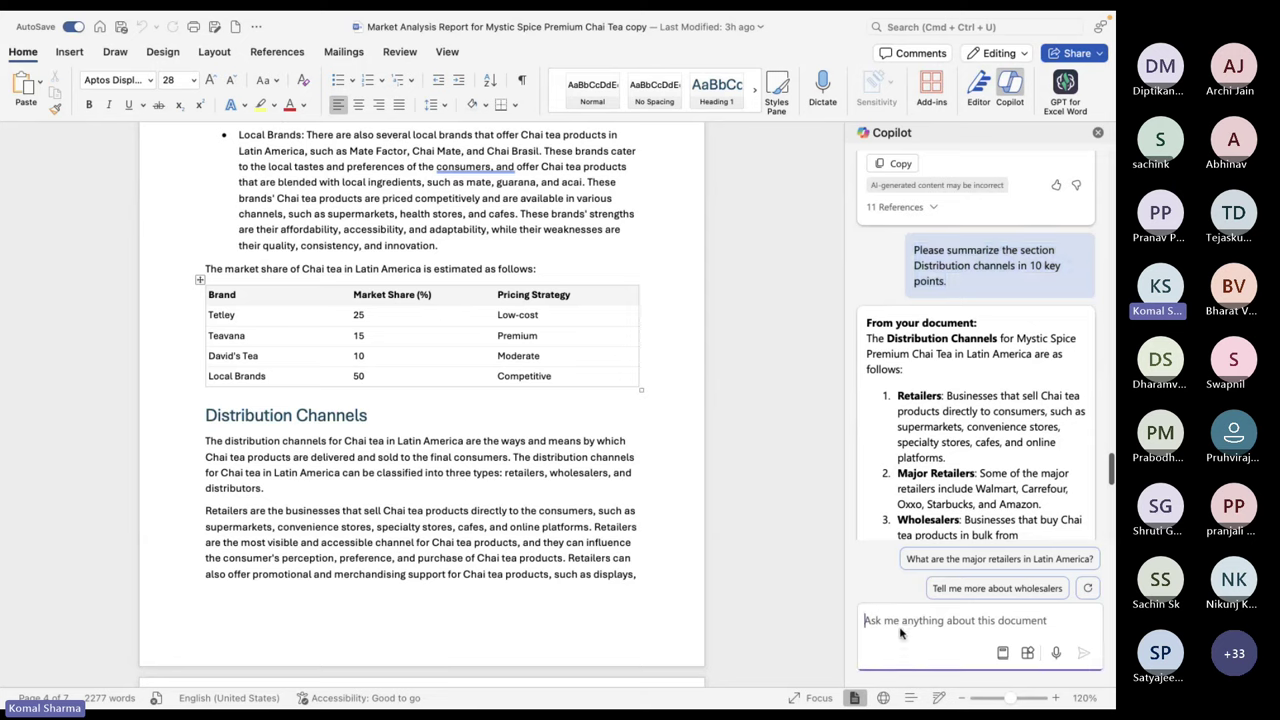
{"action": "type", "text": "please "}
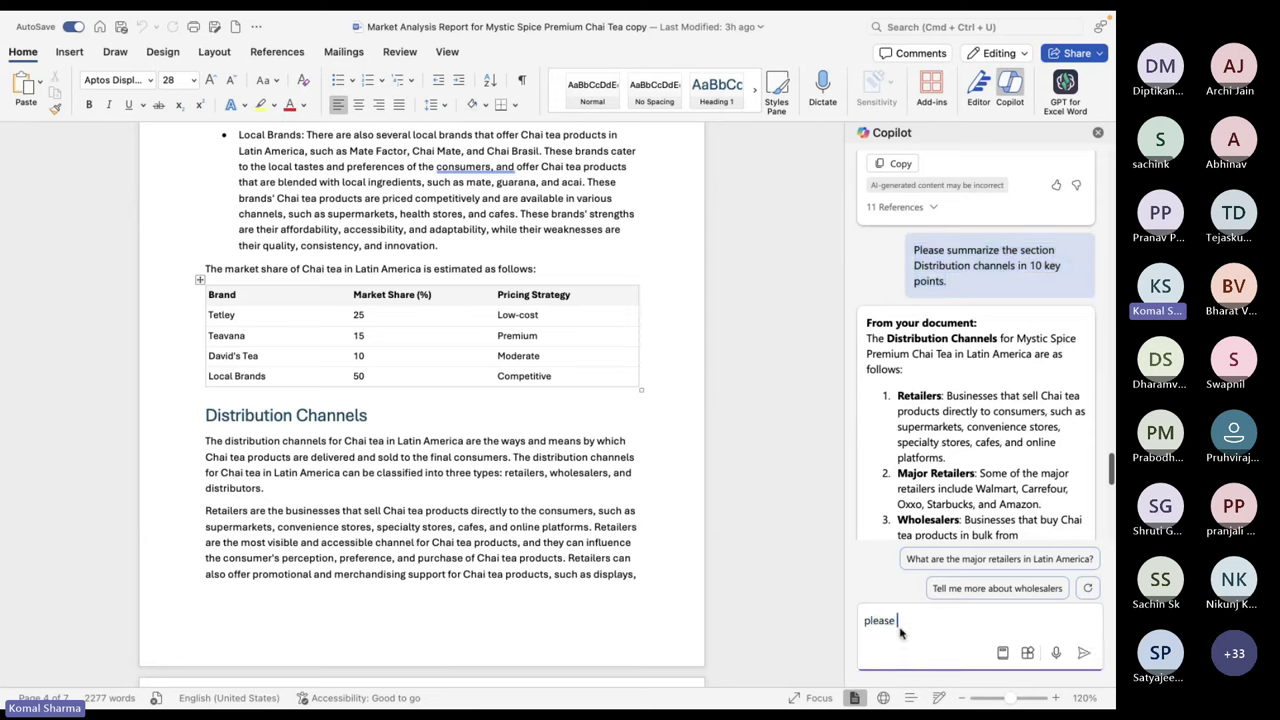
{"action": "type", "text": "make it bullet ppints"}
{"action": "key", "text": "Return"}
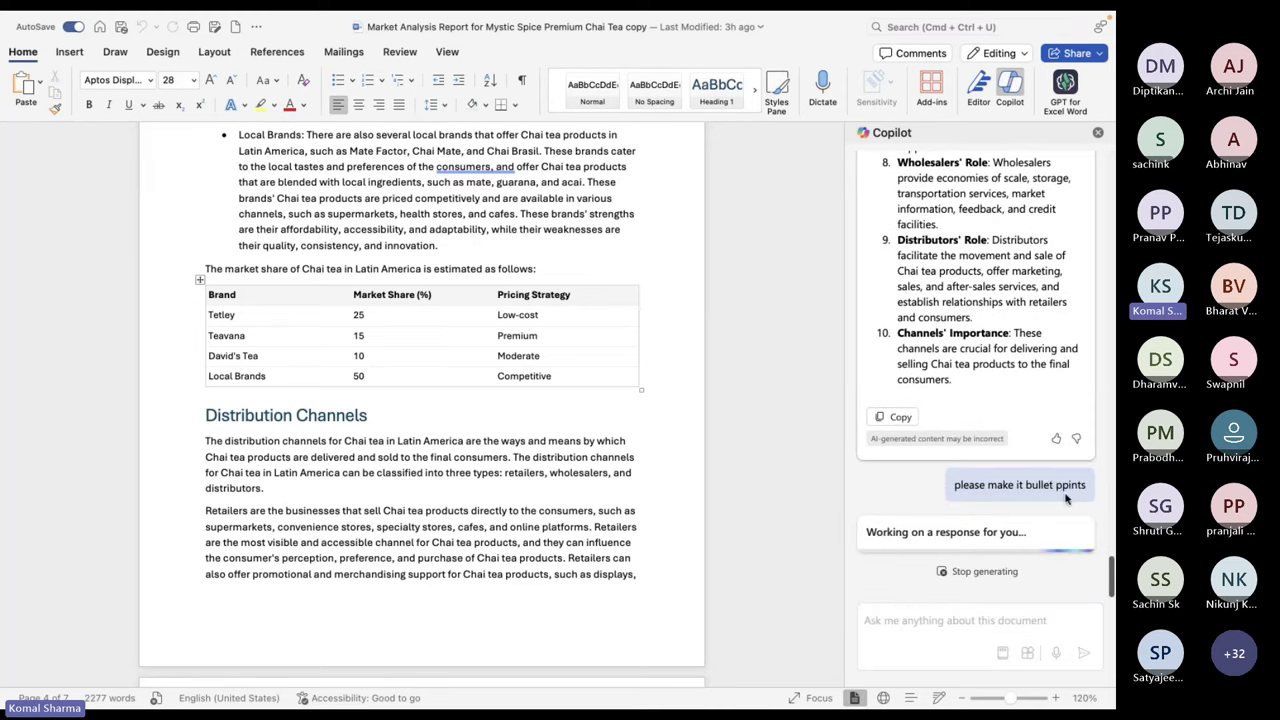
{"action": "left_click", "coordinate": [987, 569]}
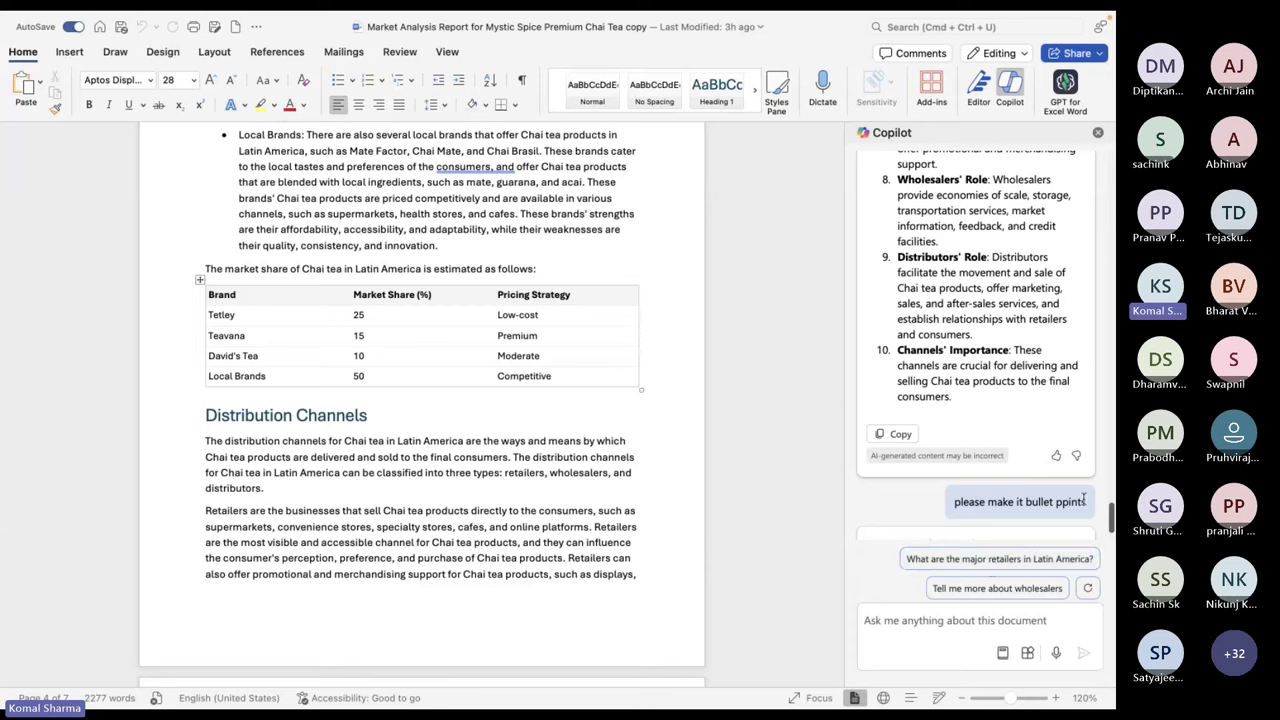
Resend the corrected request 'please make it bullet points' to Copilot
{"action": "left_click_drag", "start_coordinate": [1087, 505], "coordinate": [951, 504]}
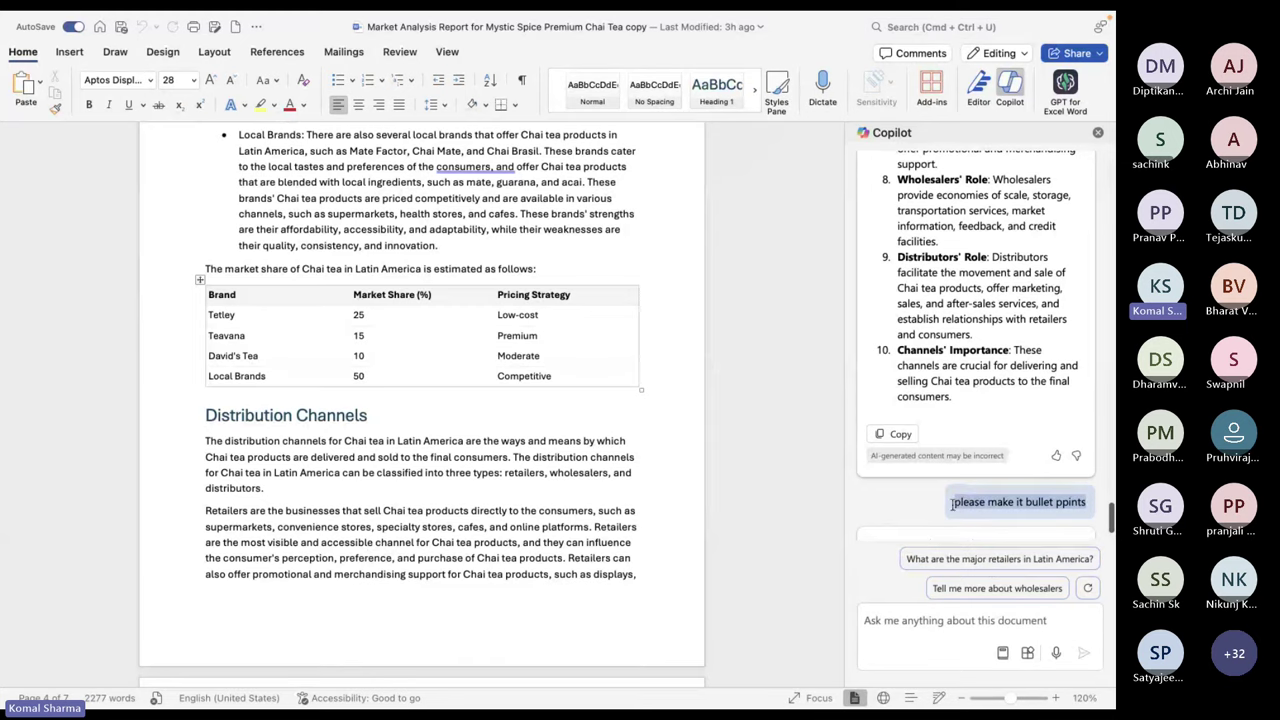
{"action": "key", "text": "ctrl+c"}
{"action": "left_click", "coordinate": [936, 646]}
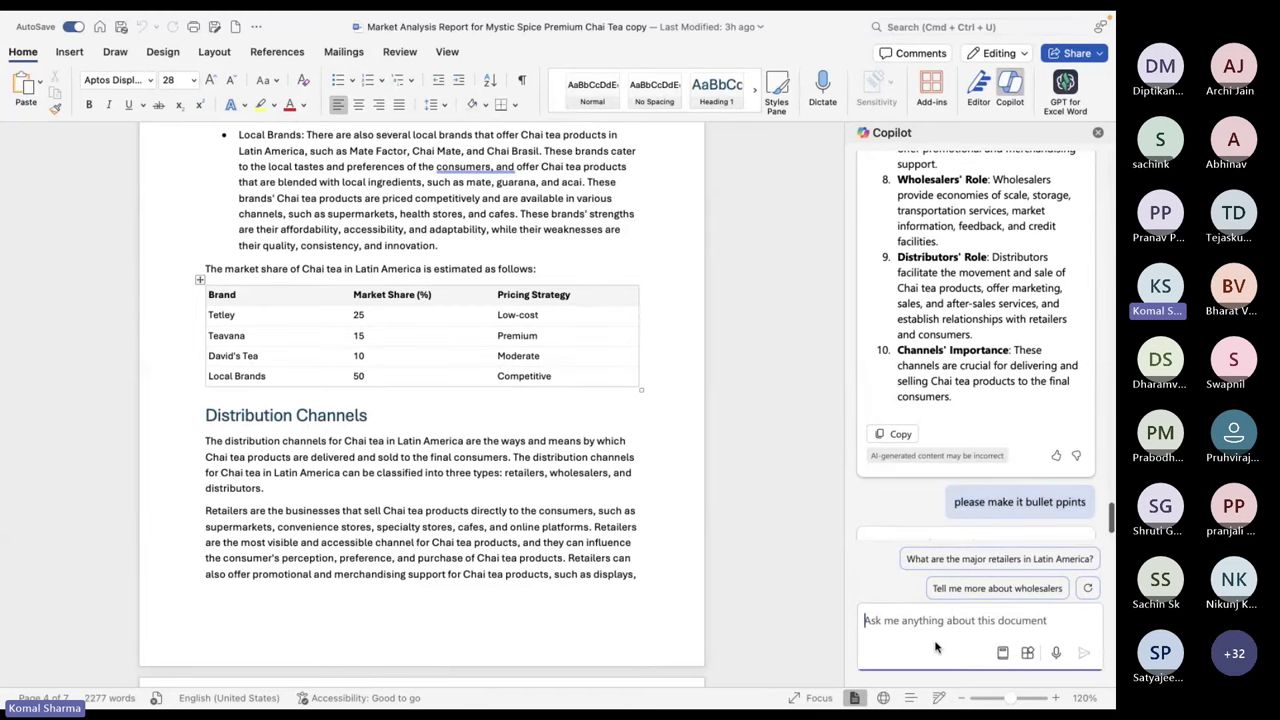
{"action": "key", "text": "ctrl+v"}
{"action": "key", "text": "BackSpace"}
{"action": "key", "text": "BackSpace"}
{"action": "key", "text": "BackSpace"}
{"action": "key", "text": "BackSpace"}
{"action": "key", "text": "BackSpace"}
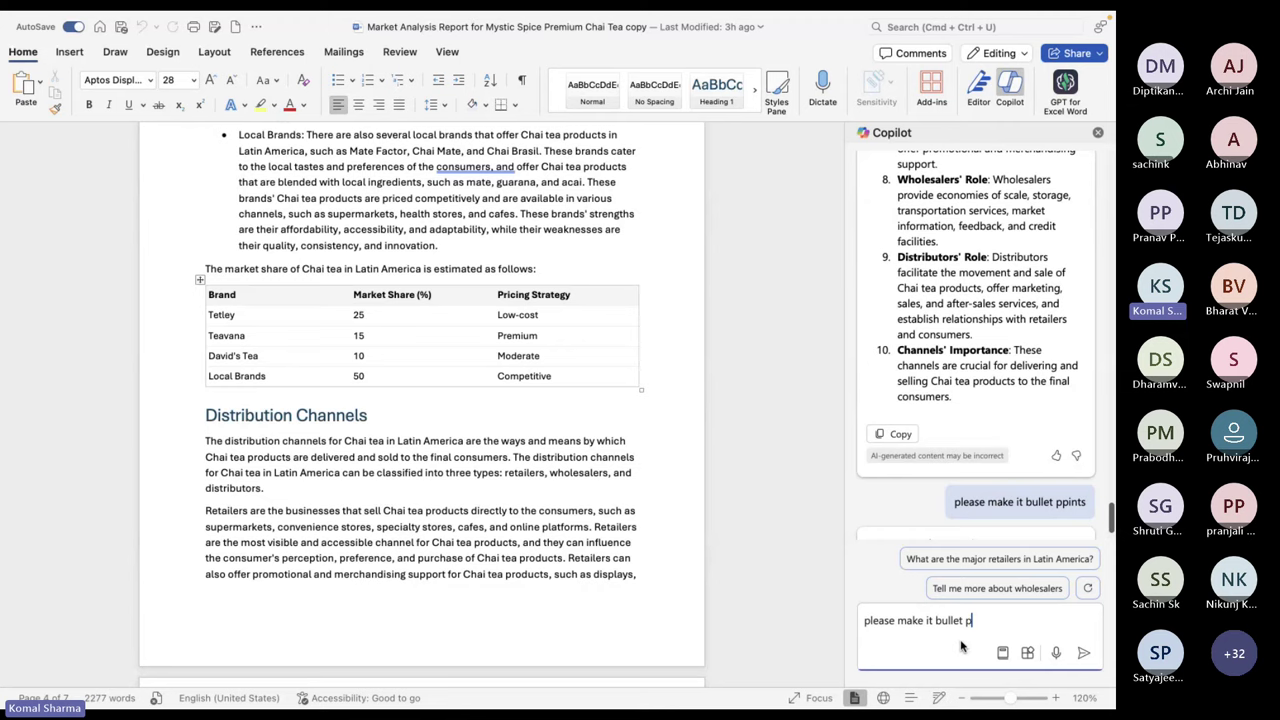
{"action": "type", "text": "oints"}
{"action": "left_click", "coordinate": [1084, 653]}
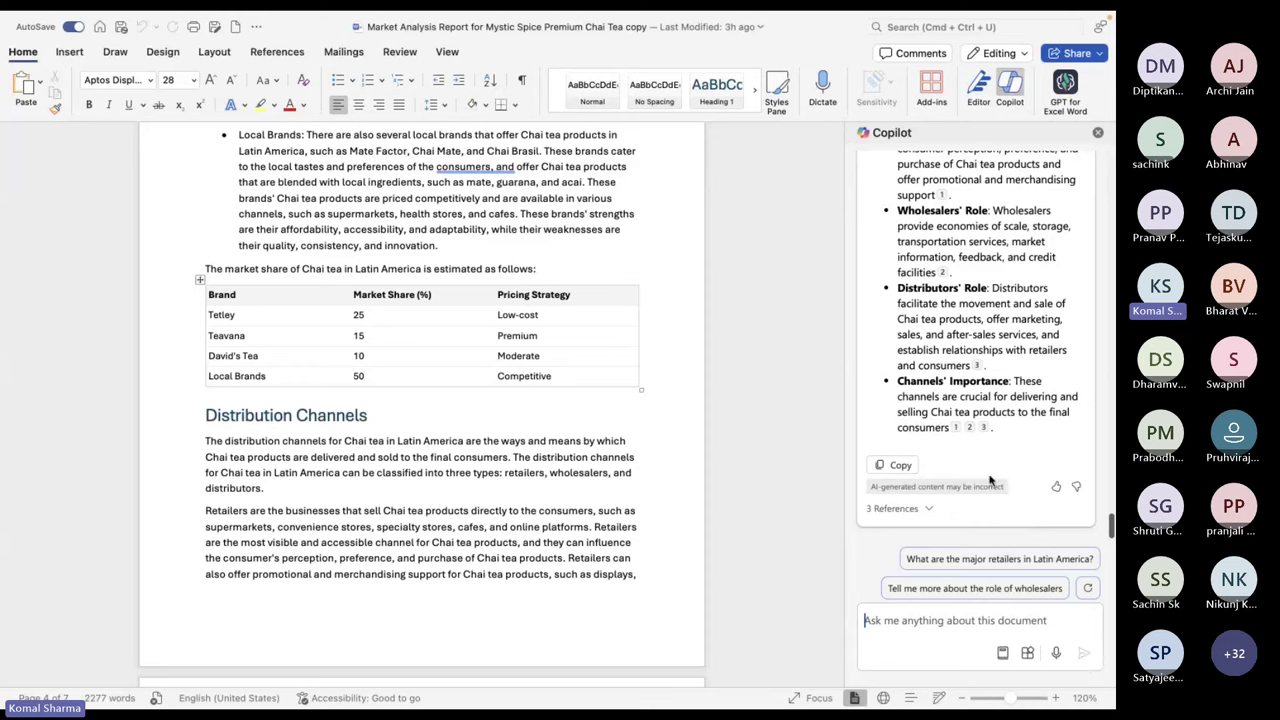
{"action": "scroll", "coordinate": [1035, 366], "scroll_direction": "up", "scroll_amount": 10}
{"action": "scroll", "coordinate": [1035, 366], "scroll_direction": "up", "scroll_amount": 5}
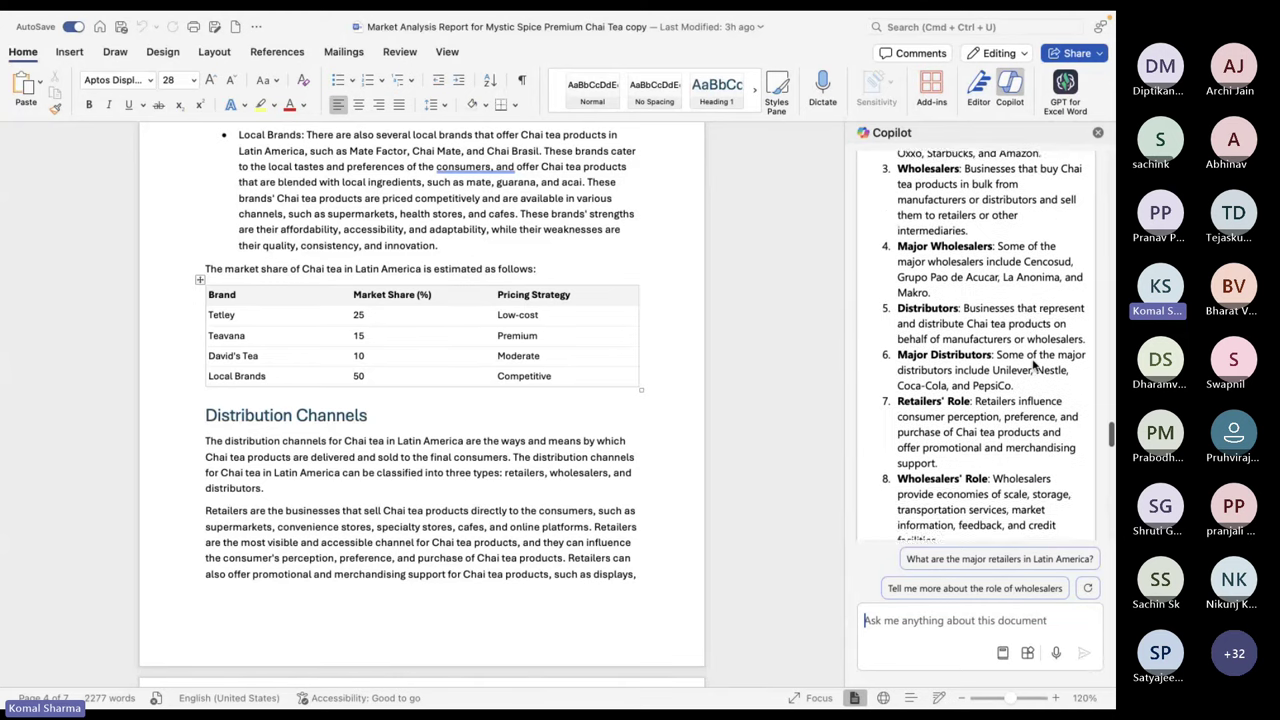
{"action": "scroll", "coordinate": [1035, 366], "scroll_direction": "up", "scroll_amount": 5}
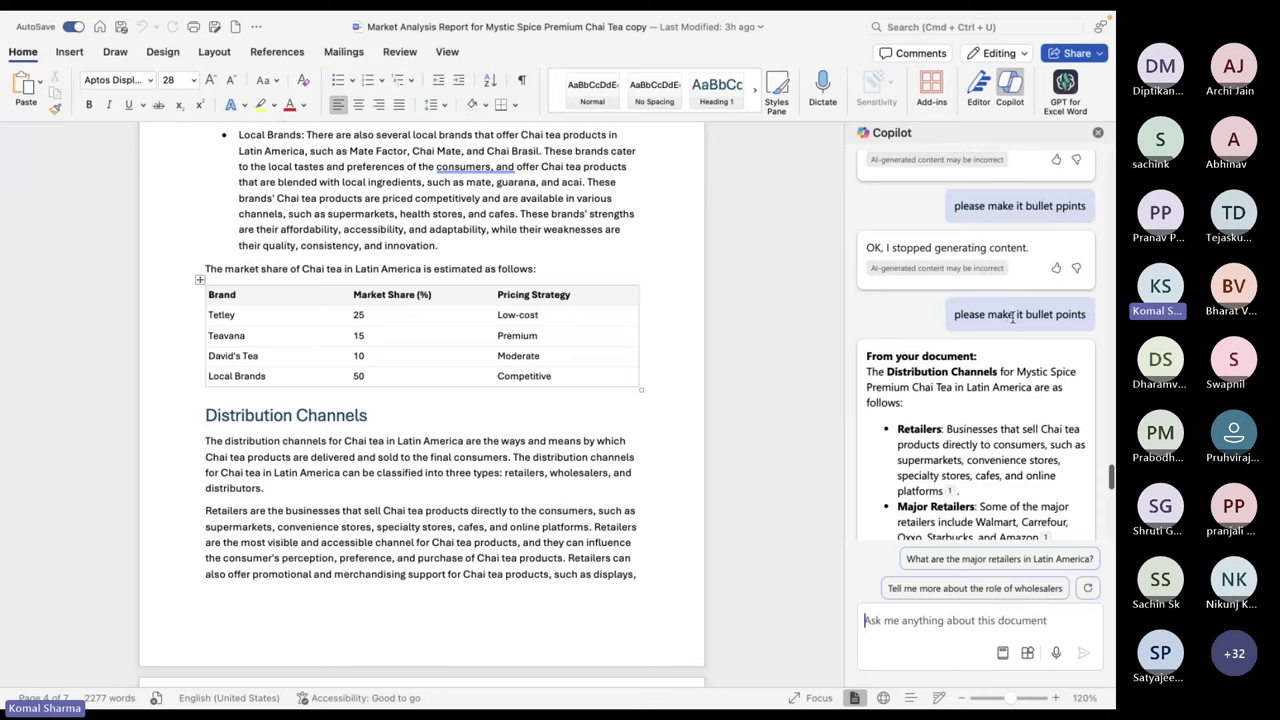
{"action": "scroll", "coordinate": [1002, 370], "scroll_direction": "up", "scroll_amount": 5}
{"action": "scroll", "coordinate": [1002, 370], "scroll_direction": "up", "scroll_amount": 1}
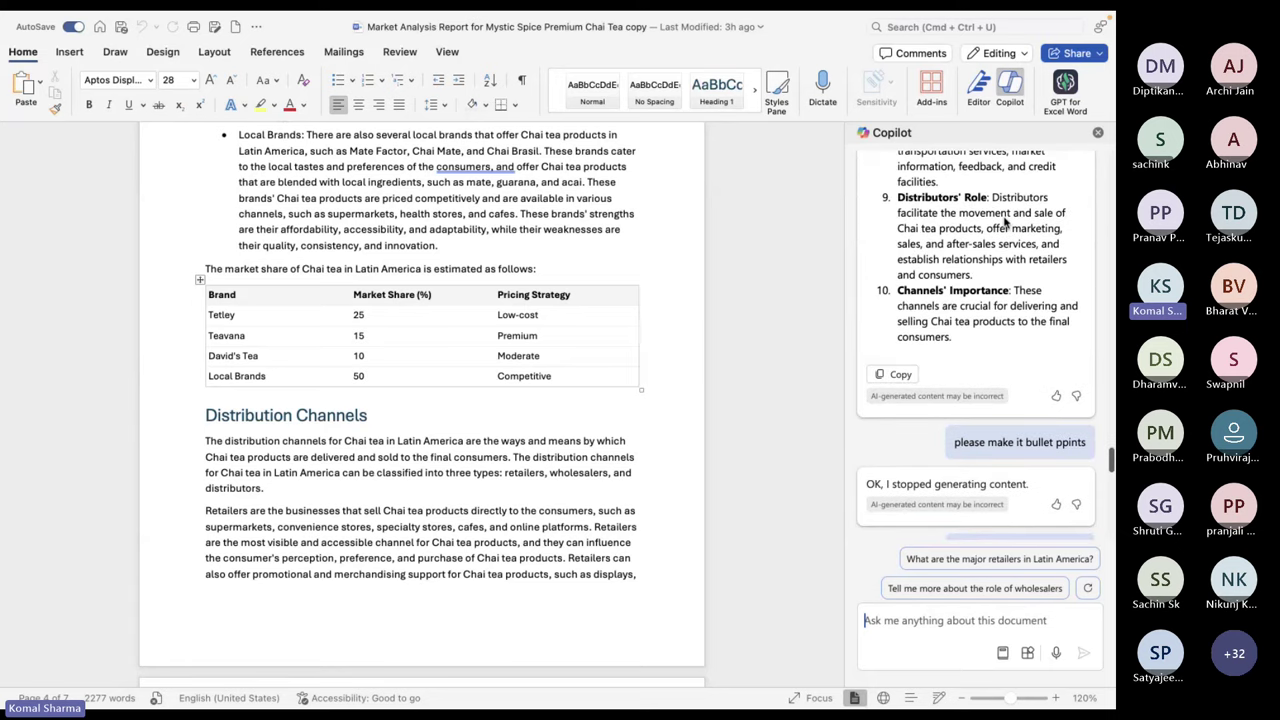
{"action": "scroll", "coordinate": [1015, 400], "scroll_direction": "down", "scroll_amount": 10}
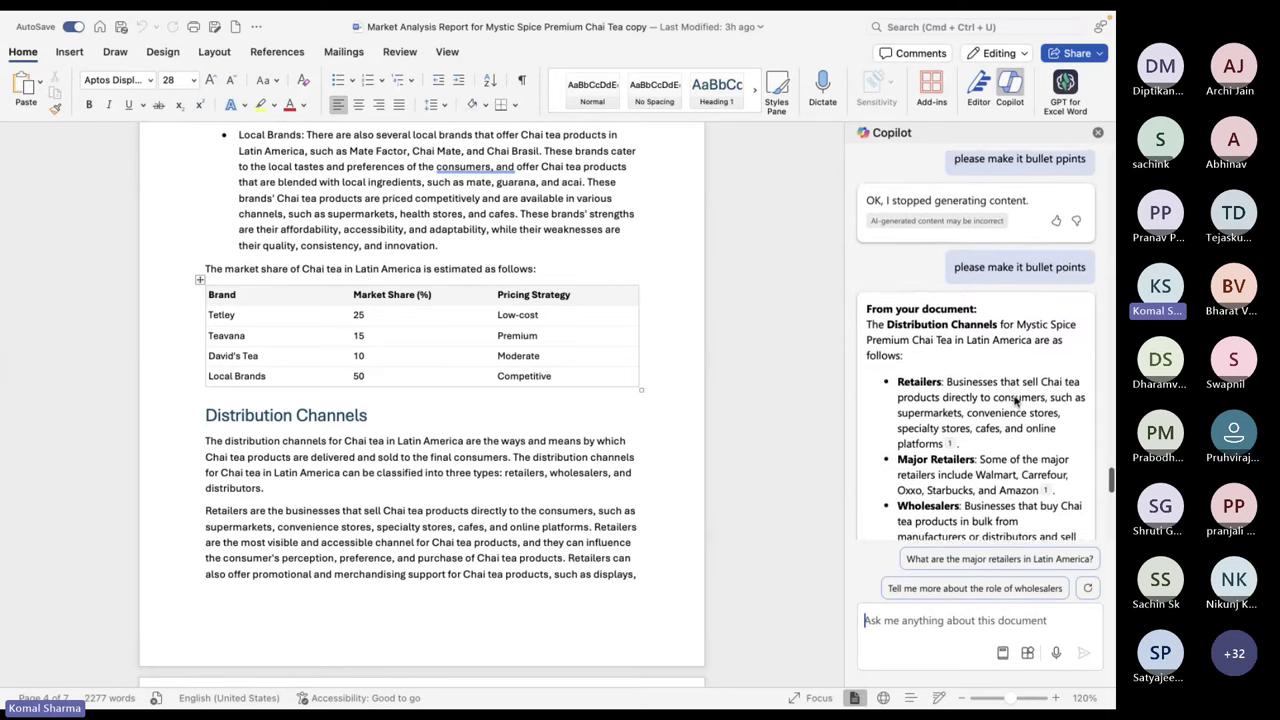
{"action": "scroll", "coordinate": [1015, 400], "scroll_direction": "down", "scroll_amount": 8}
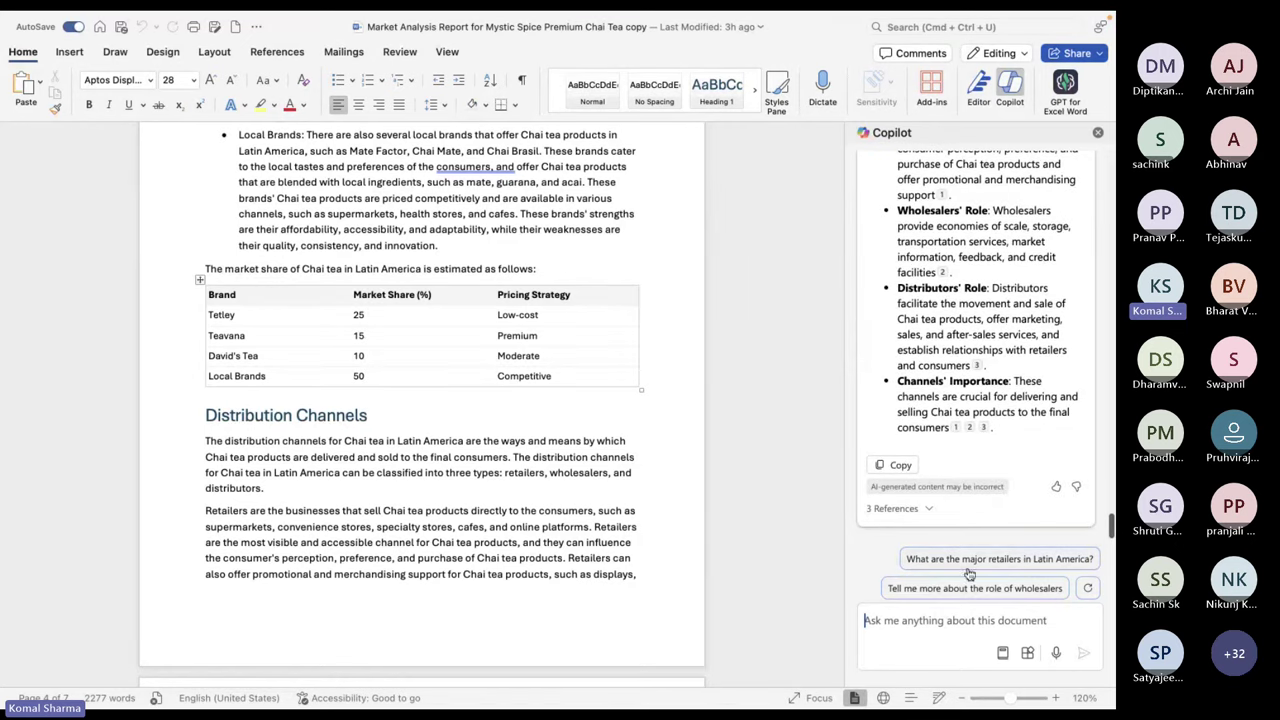
{"action": "left_click", "coordinate": [1008, 630]}
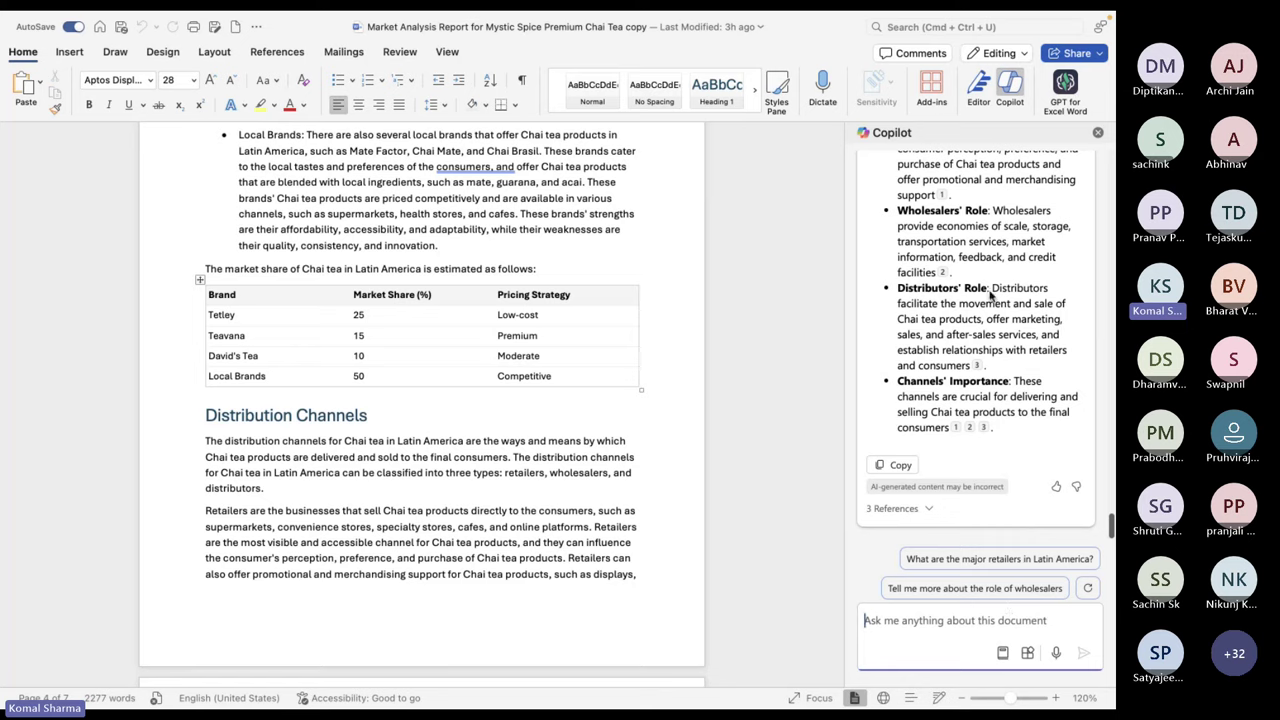
{"action": "scroll", "coordinate": [990, 297], "scroll_direction": "up", "scroll_amount": 5}
{"action": "scroll", "coordinate": [990, 296], "scroll_direction": "up", "scroll_amount": 7}
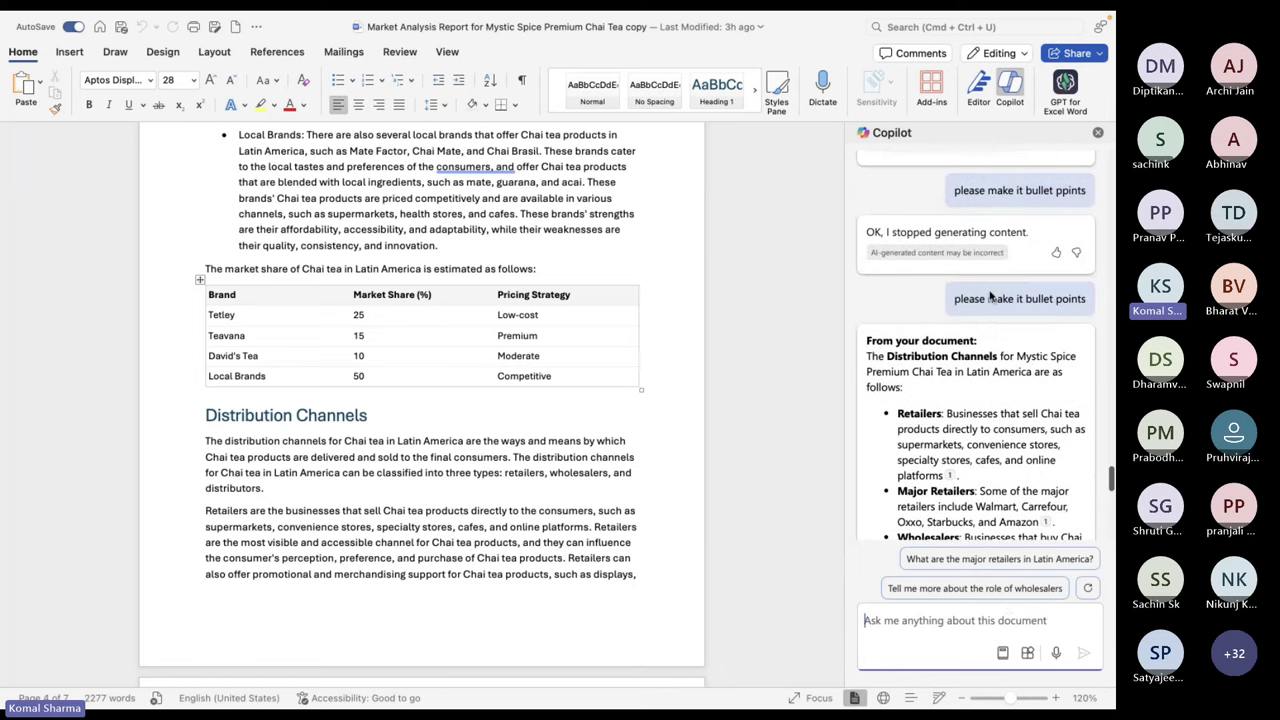
{"action": "scroll", "coordinate": [976, 418], "scroll_direction": "up", "scroll_amount": 1}
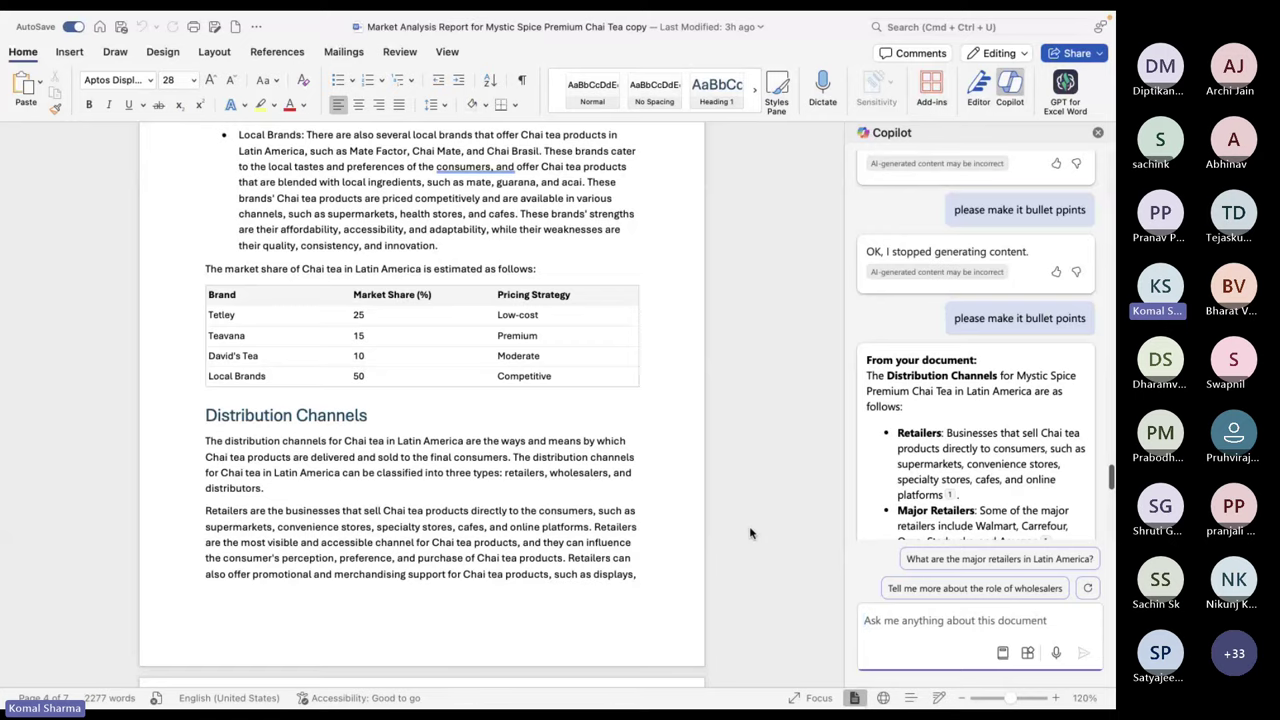
Switch to the Teams meeting window and focus its chat message box
{"action": "key", "text": "super+Tab"}
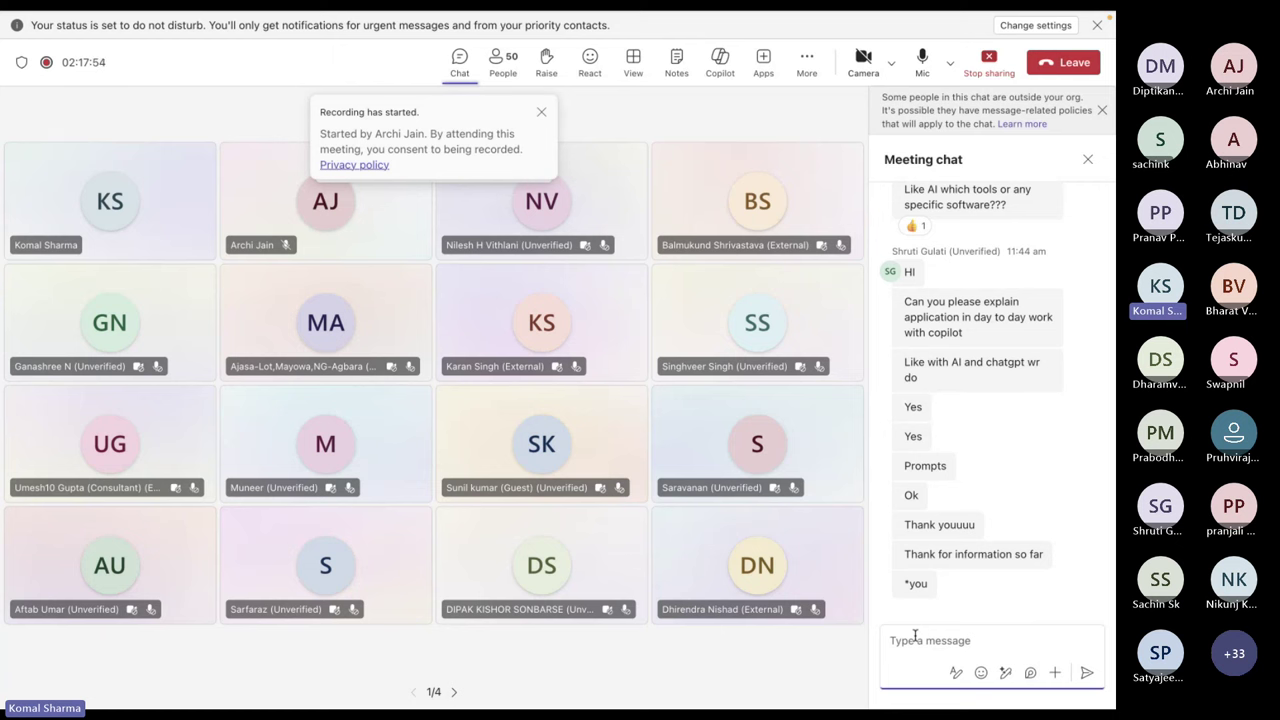
{"action": "left_click", "coordinate": [915, 636]}
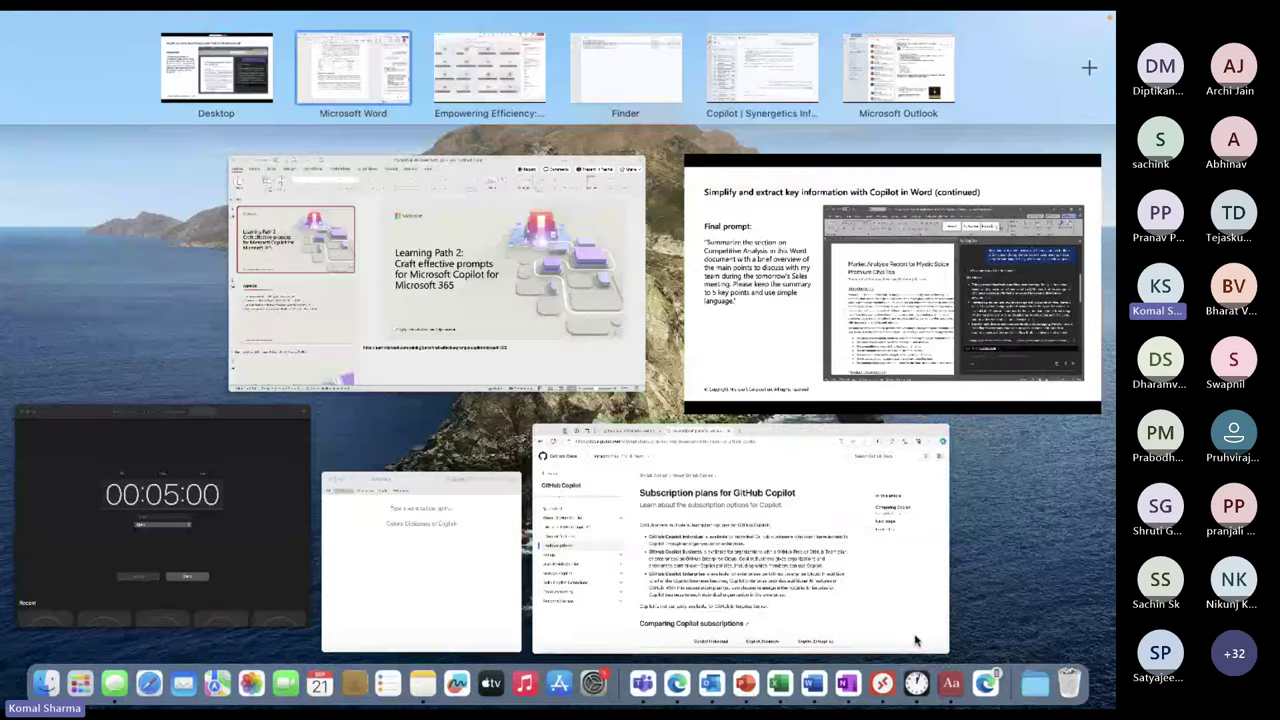
Set the Clock timer's minutes to 20 and start the countdown, ending at 12:23 PM
{"action": "left_click", "coordinate": [229, 553]}
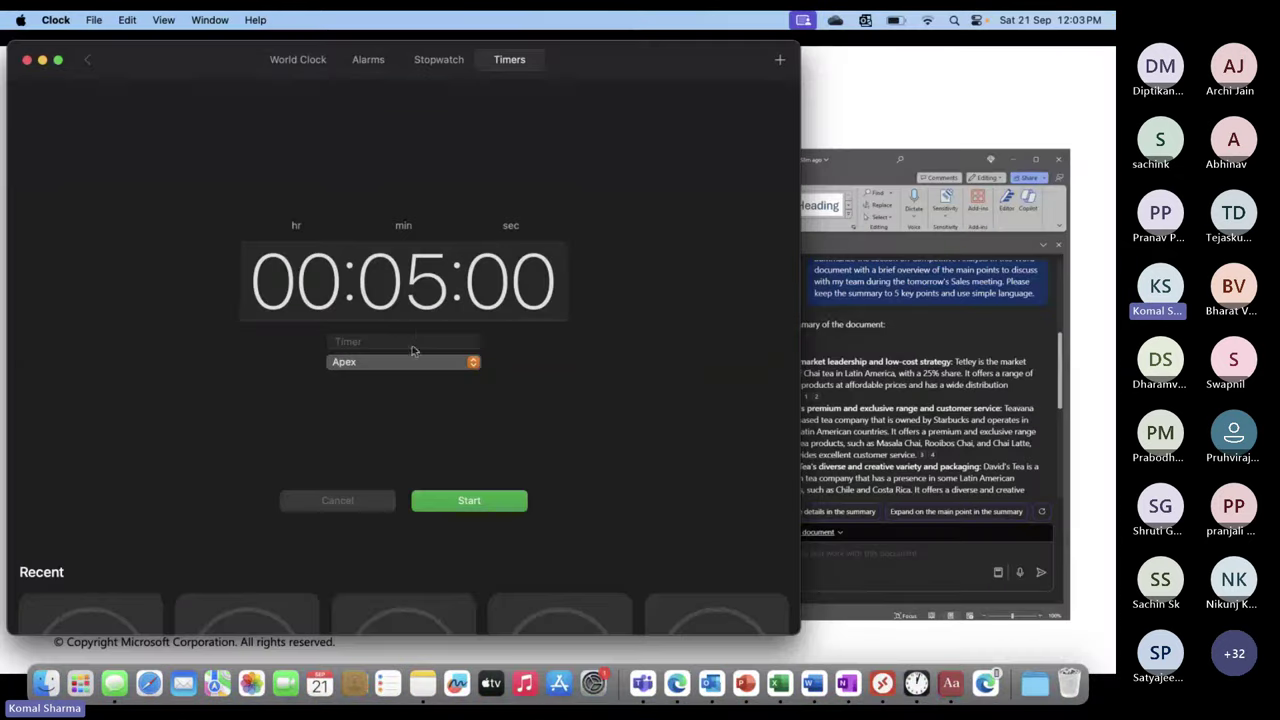
{"action": "left_click", "coordinate": [405, 300]}
{"action": "type", "text": "20"}
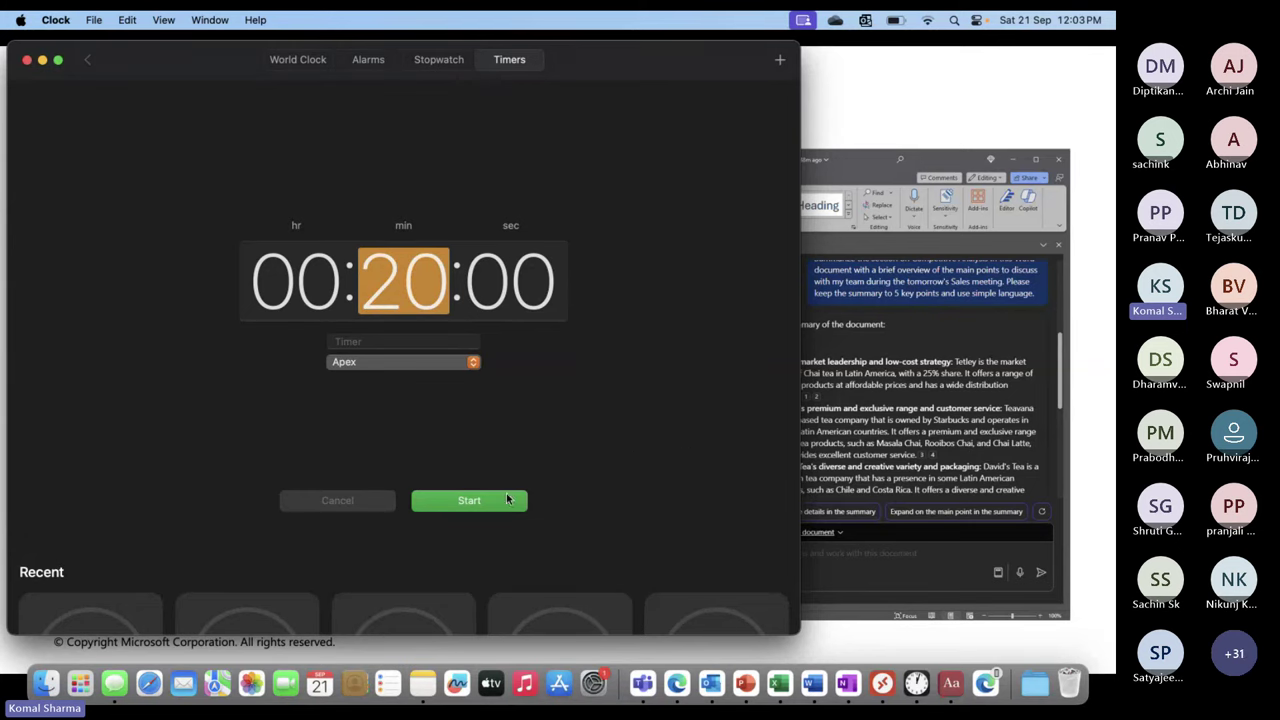
{"action": "left_click", "coordinate": [509, 500]}
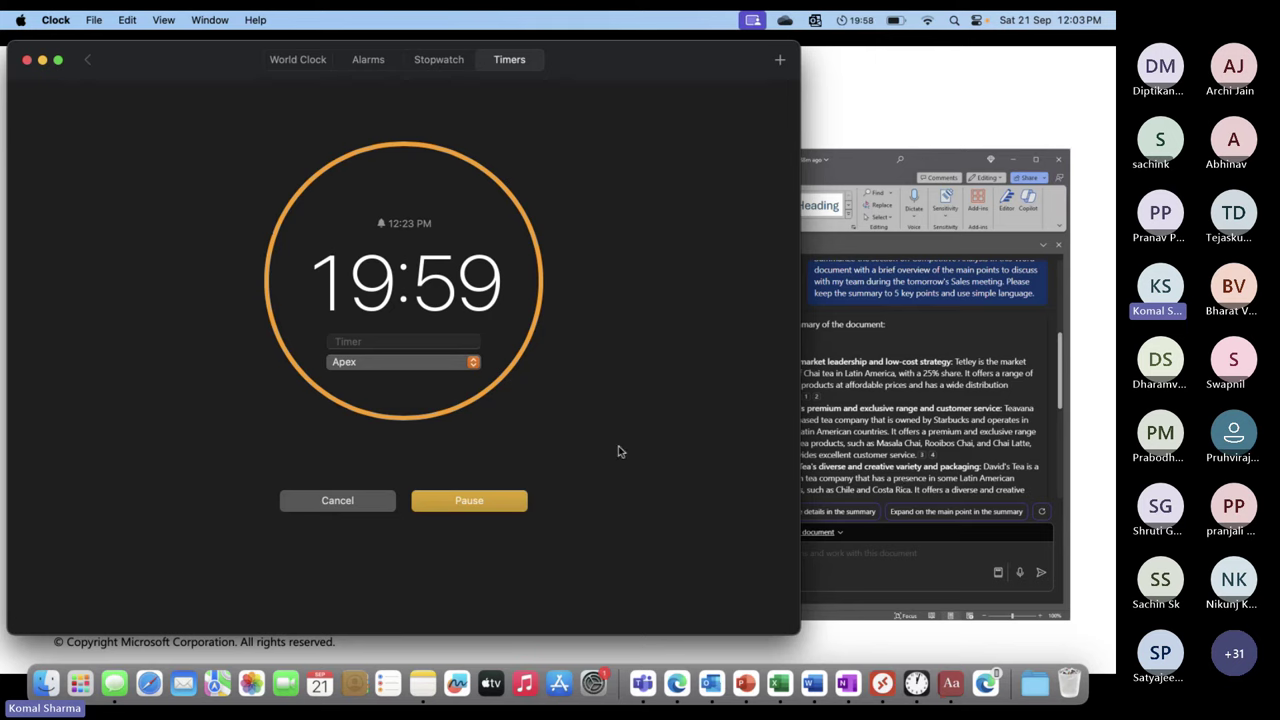
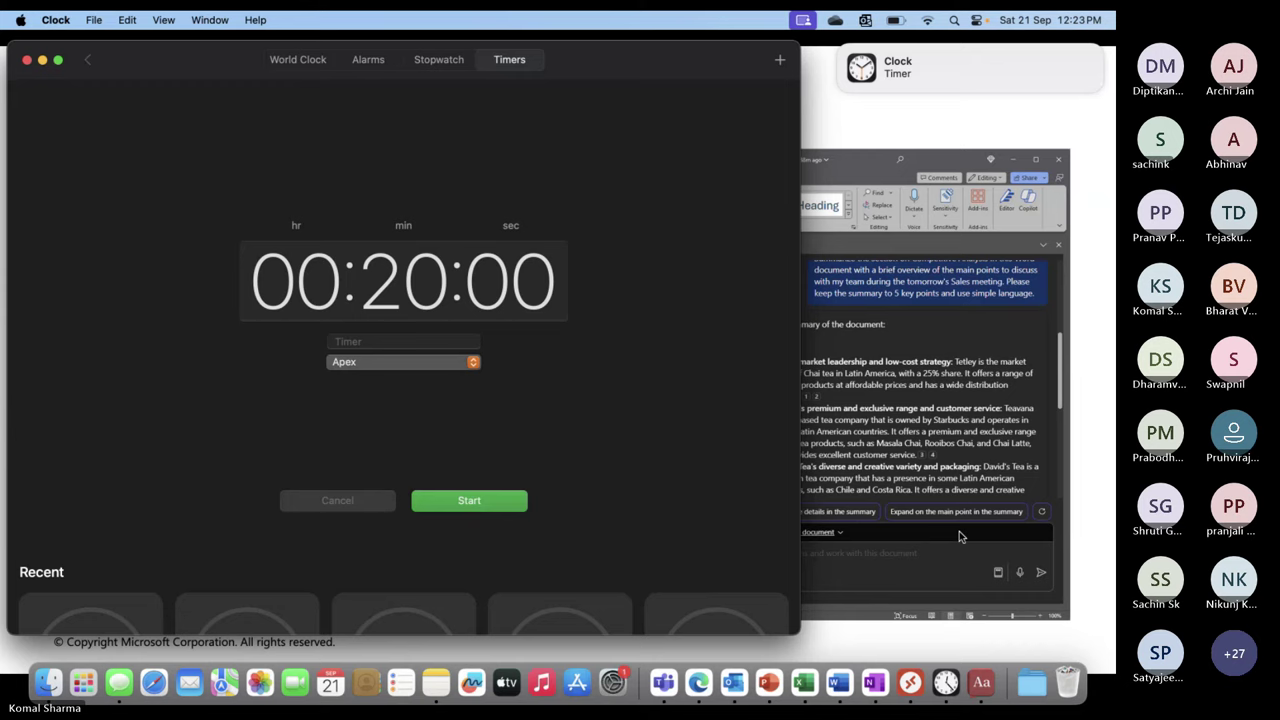
Dismiss the 20-minute Clock timer notification and move to the full-screen Teams meeting space
{"action": "left_click", "coordinate": [945, 63]}
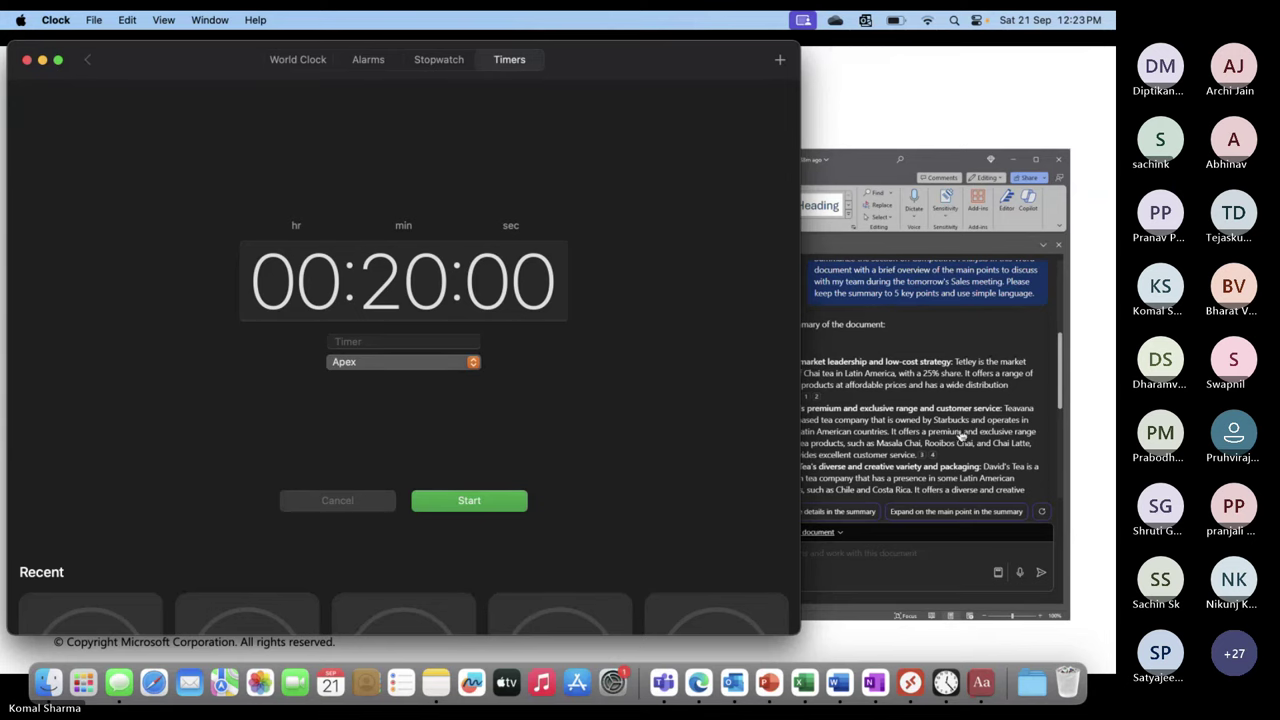
{"action": "key", "text": "ctrl+Right"}
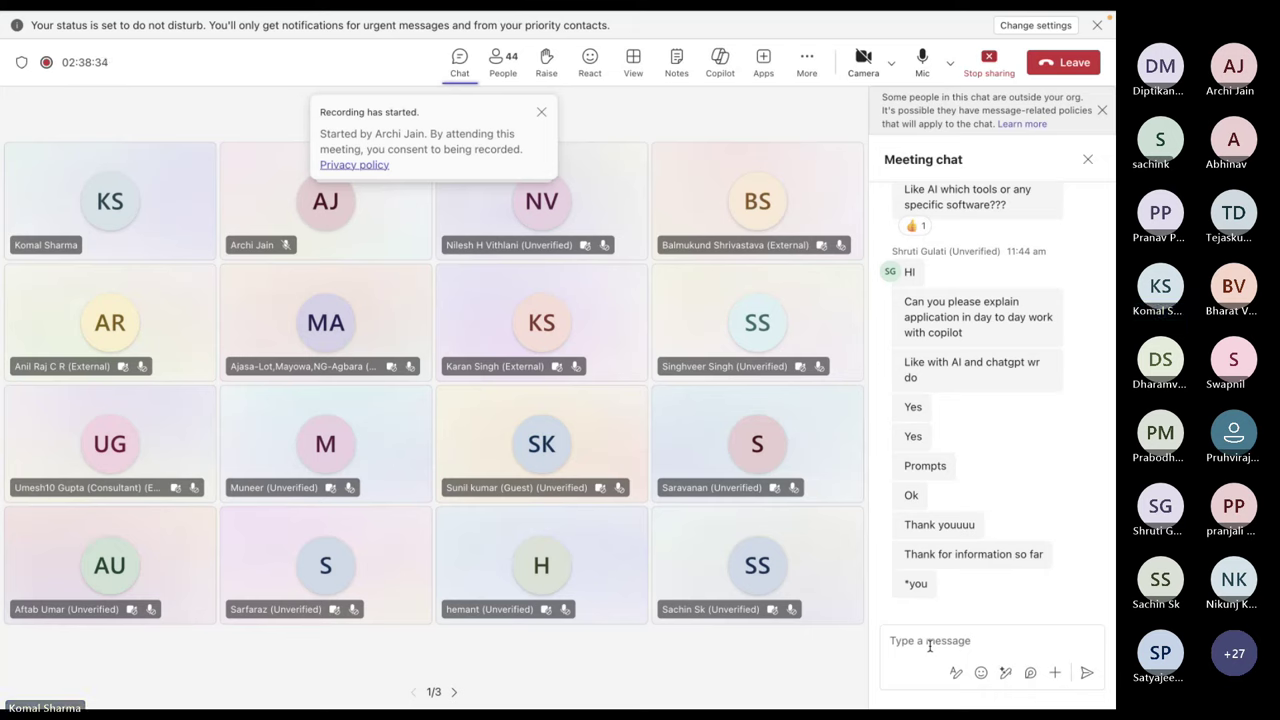
Open the Participants panel listing 2 presenters and 42 attendees
{"action": "left_click", "coordinate": [492, 74]}
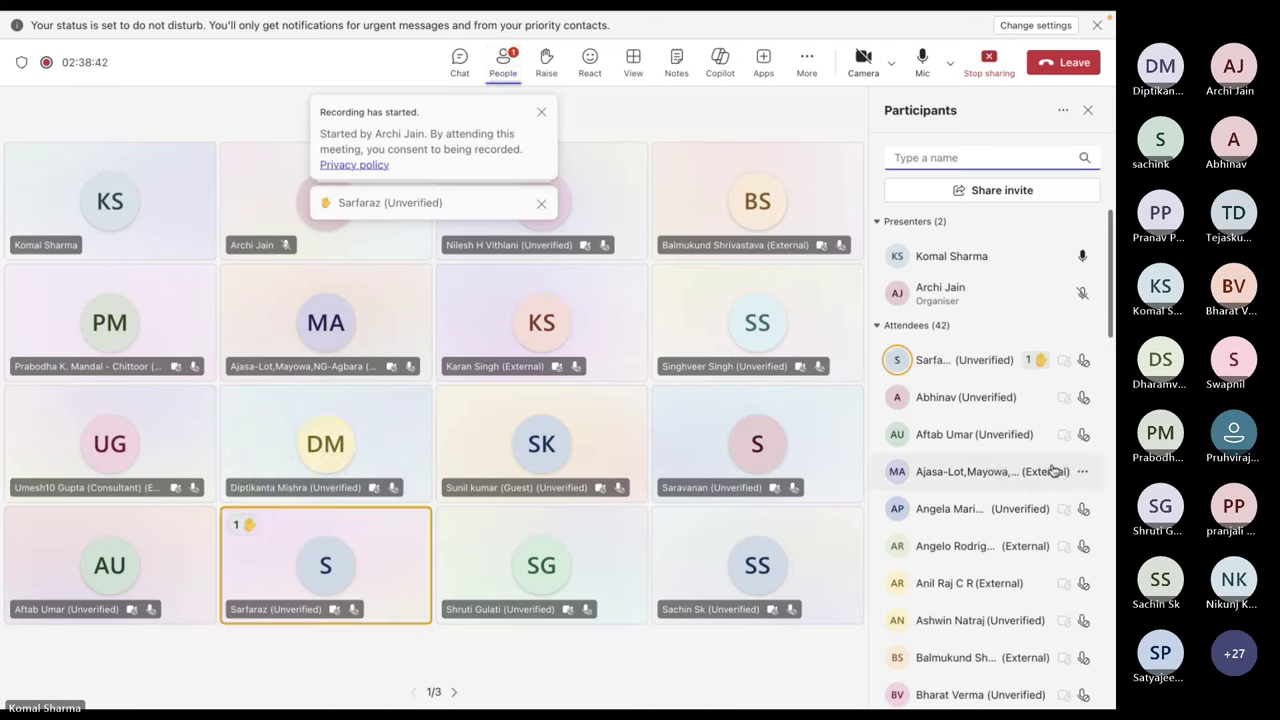
Scan the full participant list, then bring back the Copilot in Word slide show
{"action": "scroll", "coordinate": [1051, 466], "scroll_direction": "down", "scroll_amount": 15}
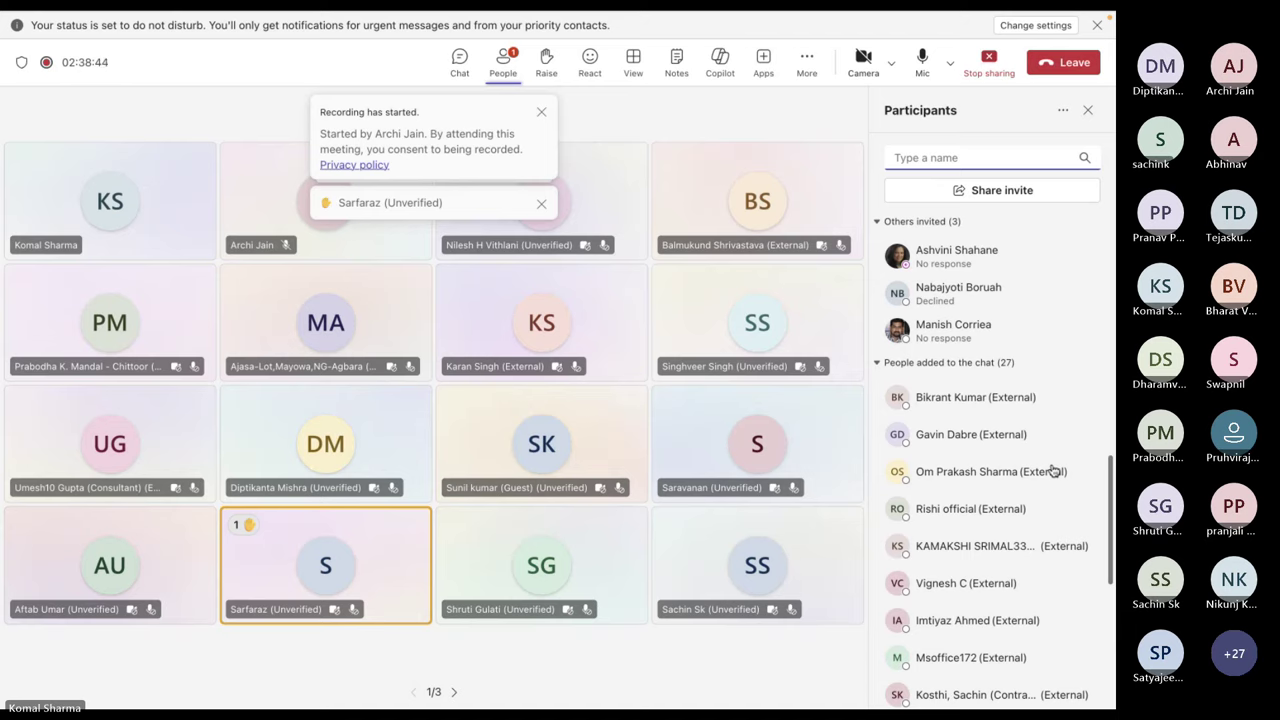
{"action": "scroll", "coordinate": [1051, 470], "scroll_direction": "up", "scroll_amount": 15}
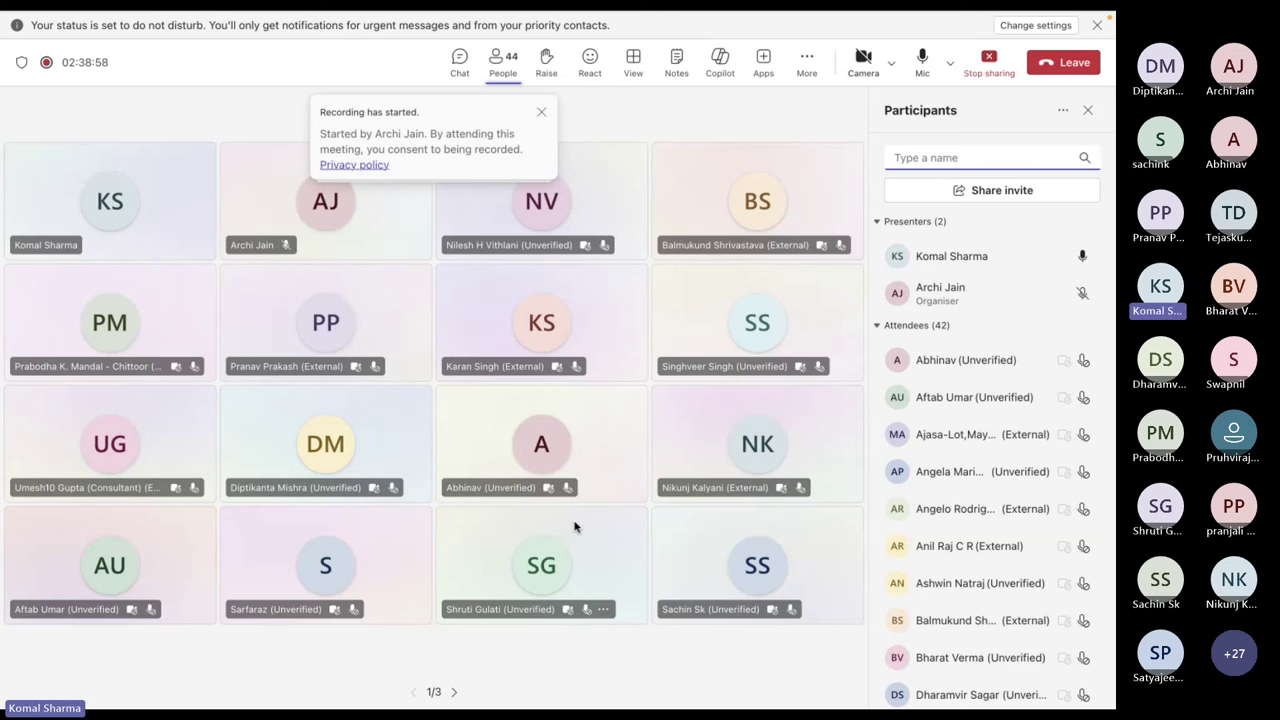
{"action": "key", "text": "ctrl+Up"}
{"action": "left_click", "coordinate": [813, 400]}
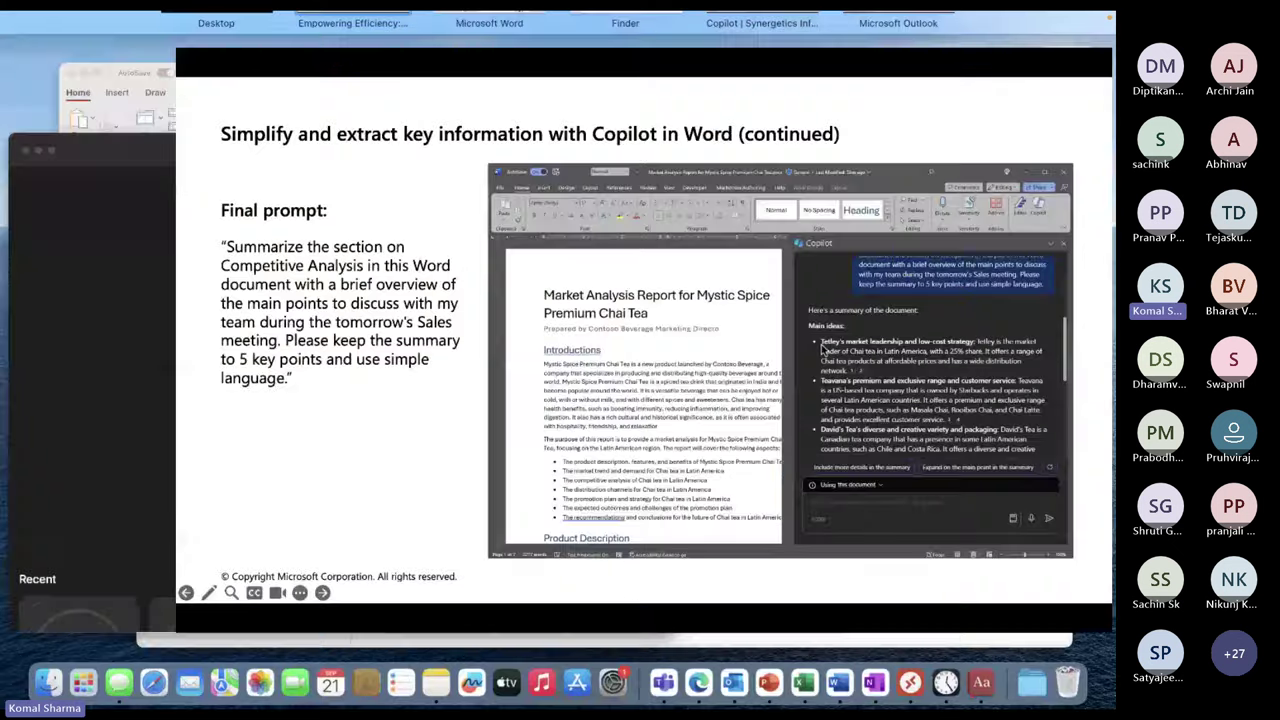
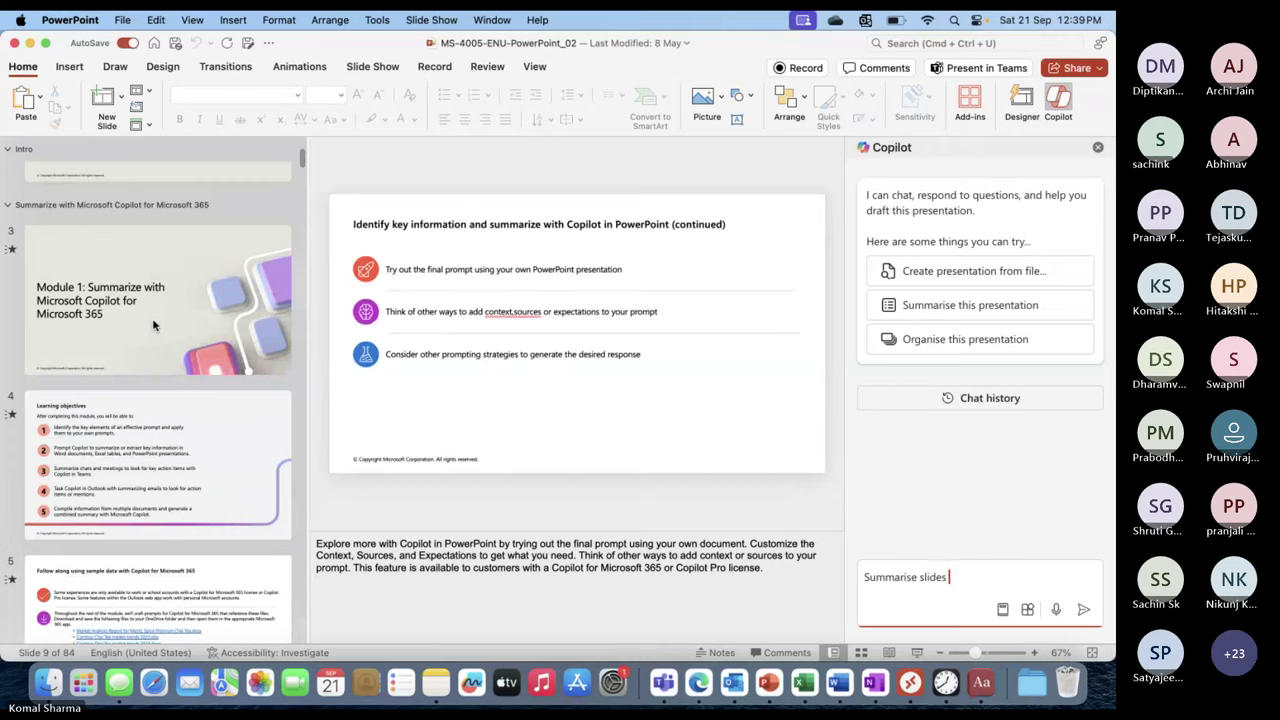
Ask PowerPoint's Copilot to 'Summarise slides 3-17 from this ppt' and send it
{"action": "scroll", "coordinate": [153, 324], "scroll_direction": "down", "scroll_amount": 5}
{"action": "scroll", "coordinate": [153, 324], "scroll_direction": "up", "scroll_amount": 5}
{"action": "scroll", "coordinate": [153, 324], "scroll_direction": "down", "scroll_amount": 3}
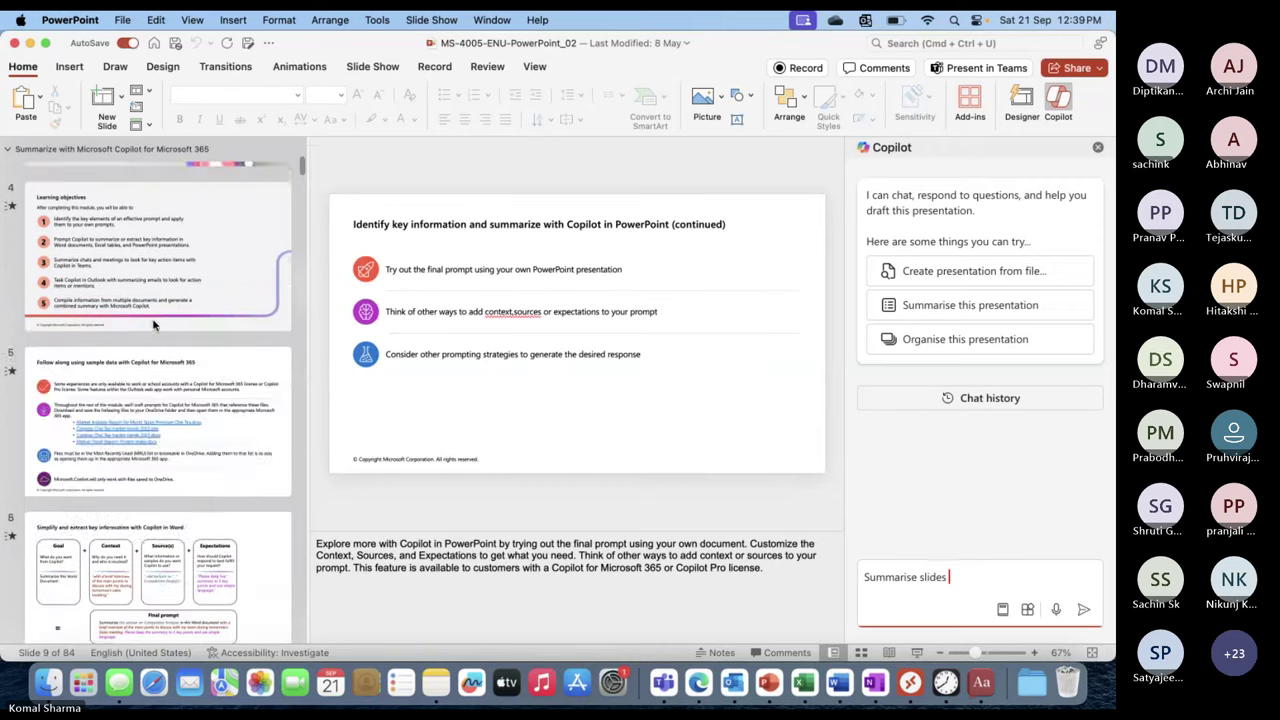
{"action": "scroll", "coordinate": [153, 324], "scroll_direction": "down", "scroll_amount": 15}
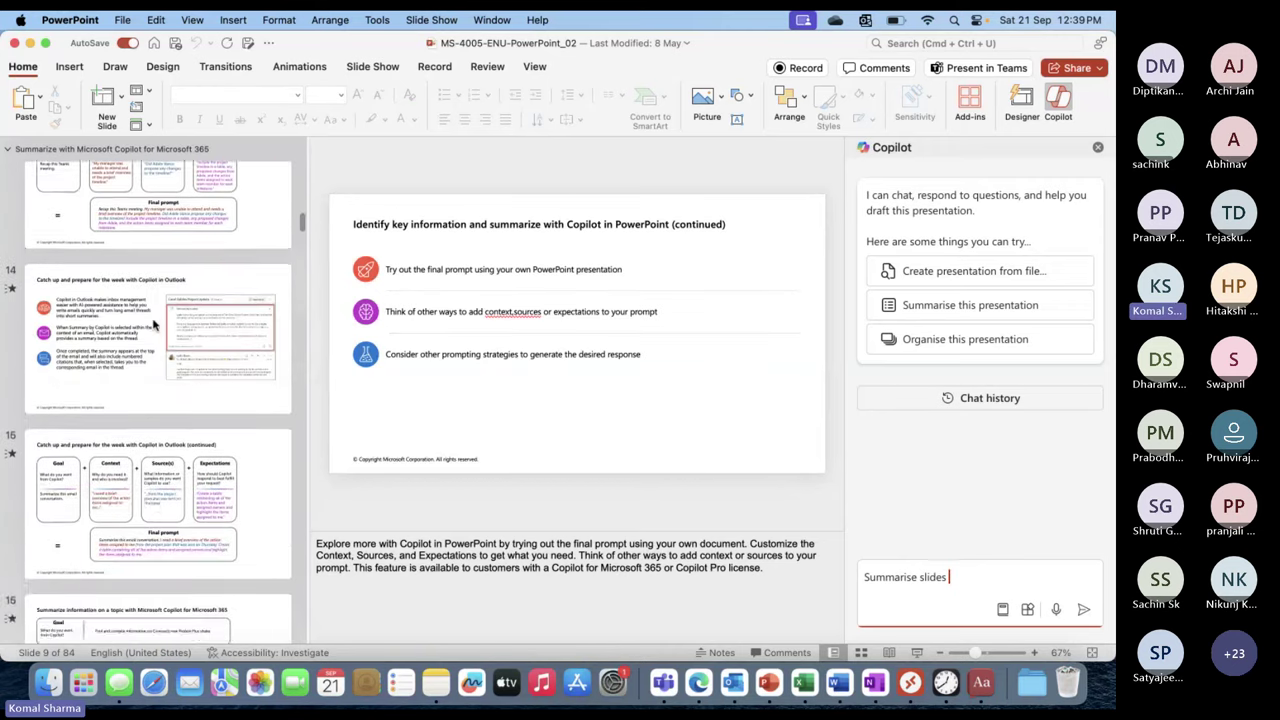
{"action": "scroll", "coordinate": [153, 324], "scroll_direction": "down", "scroll_amount": 8}
{"action": "scroll", "coordinate": [153, 324], "scroll_direction": "up", "scroll_amount": 7}
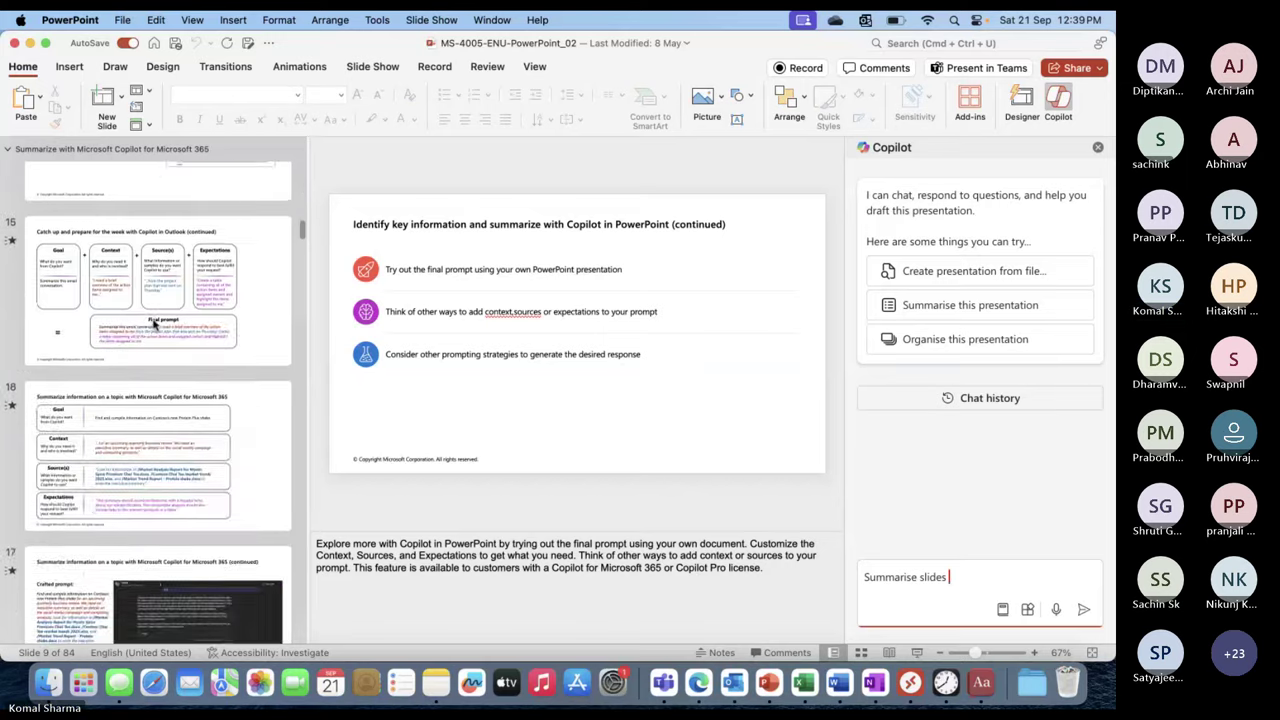
{"action": "scroll", "coordinate": [153, 324], "scroll_direction": "up", "scroll_amount": 3}
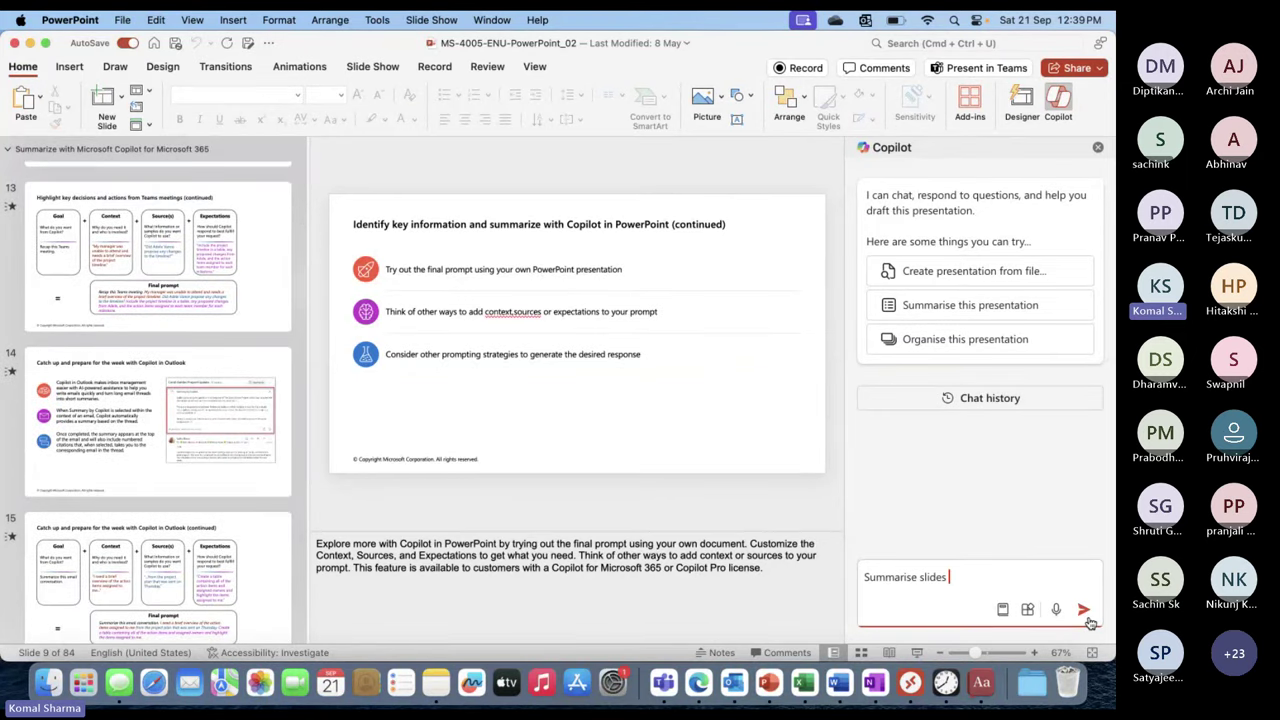
{"action": "type", "text": "3-17 fro"}
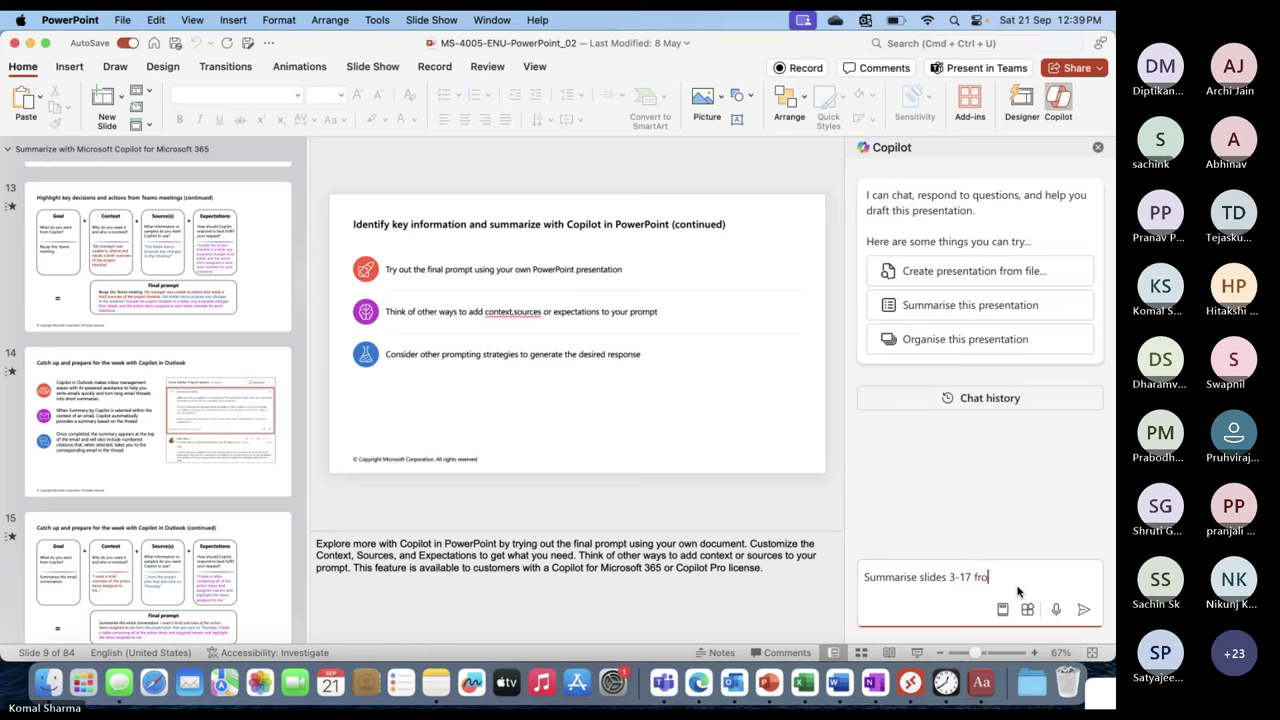
{"action": "type", "text": "m this ppt"}
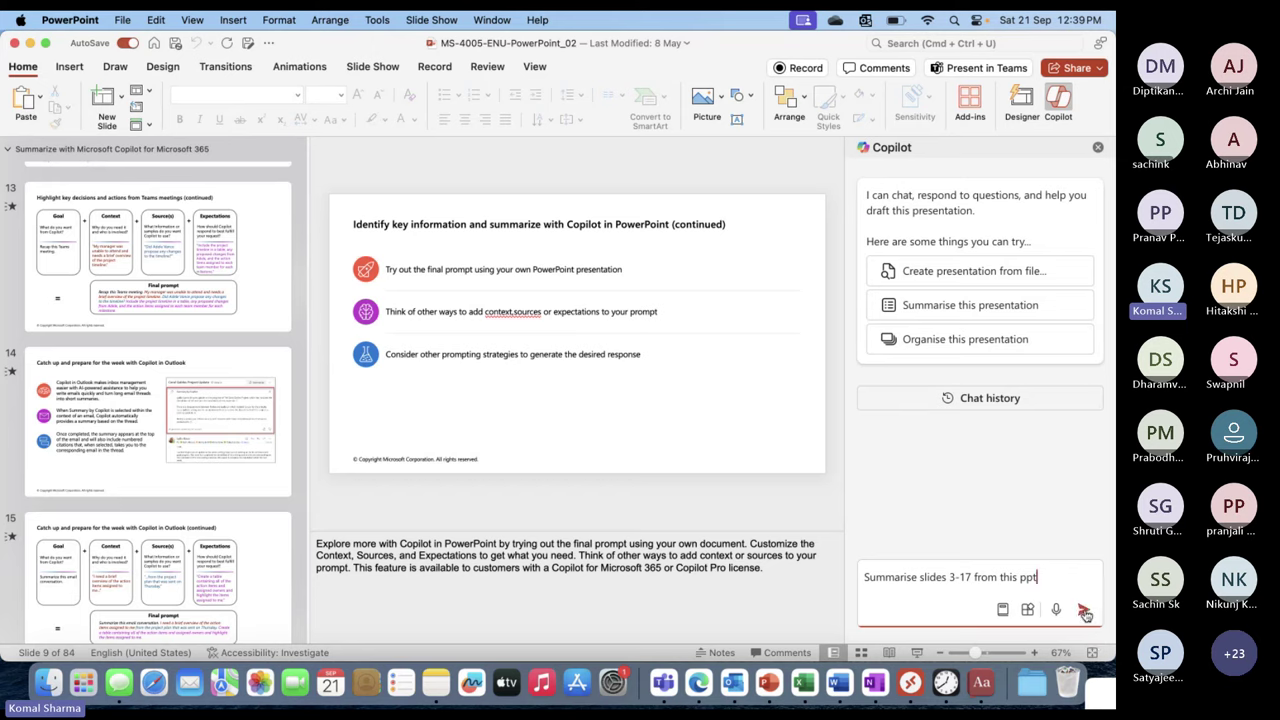
{"action": "left_click", "coordinate": [1084, 610]}
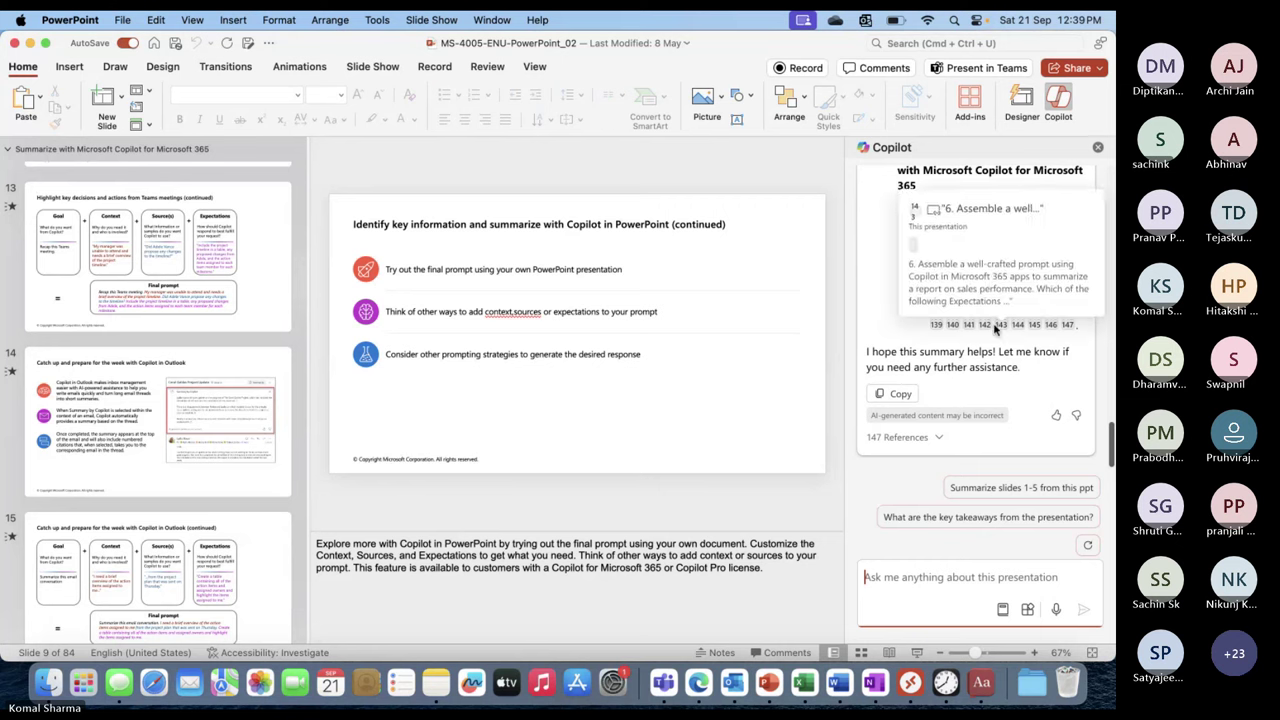
Read through Copilot's slides 3-17 summary, from Learning Path 2 and the Agenda onward, previewing a citation
{"action": "scroll", "coordinate": [995, 330], "scroll_direction": "up", "scroll_amount": 1}
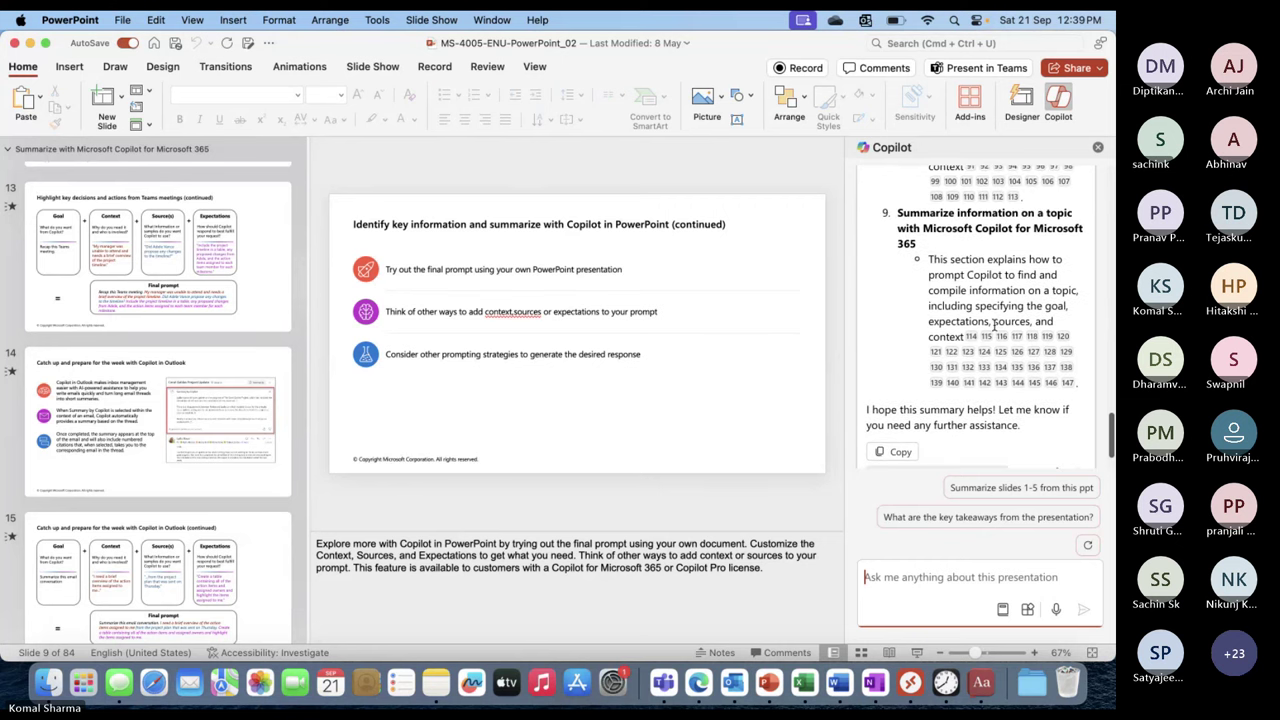
{"action": "scroll", "coordinate": [994, 324], "scroll_direction": "up", "scroll_amount": 5}
{"action": "scroll", "coordinate": [994, 324], "scroll_direction": "up", "scroll_amount": 15}
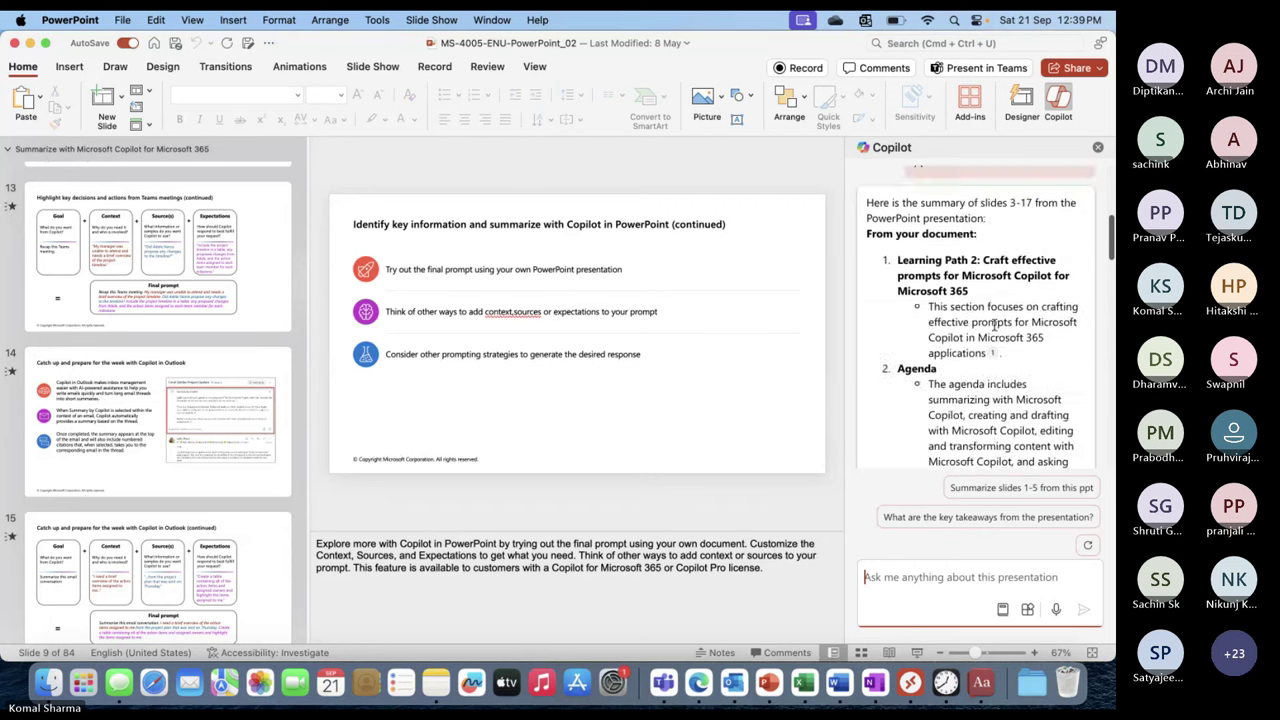
{"action": "scroll", "coordinate": [994, 324], "scroll_direction": "down", "scroll_amount": 12}
{"action": "scroll", "coordinate": [994, 324], "scroll_direction": "up", "scroll_amount": 2}
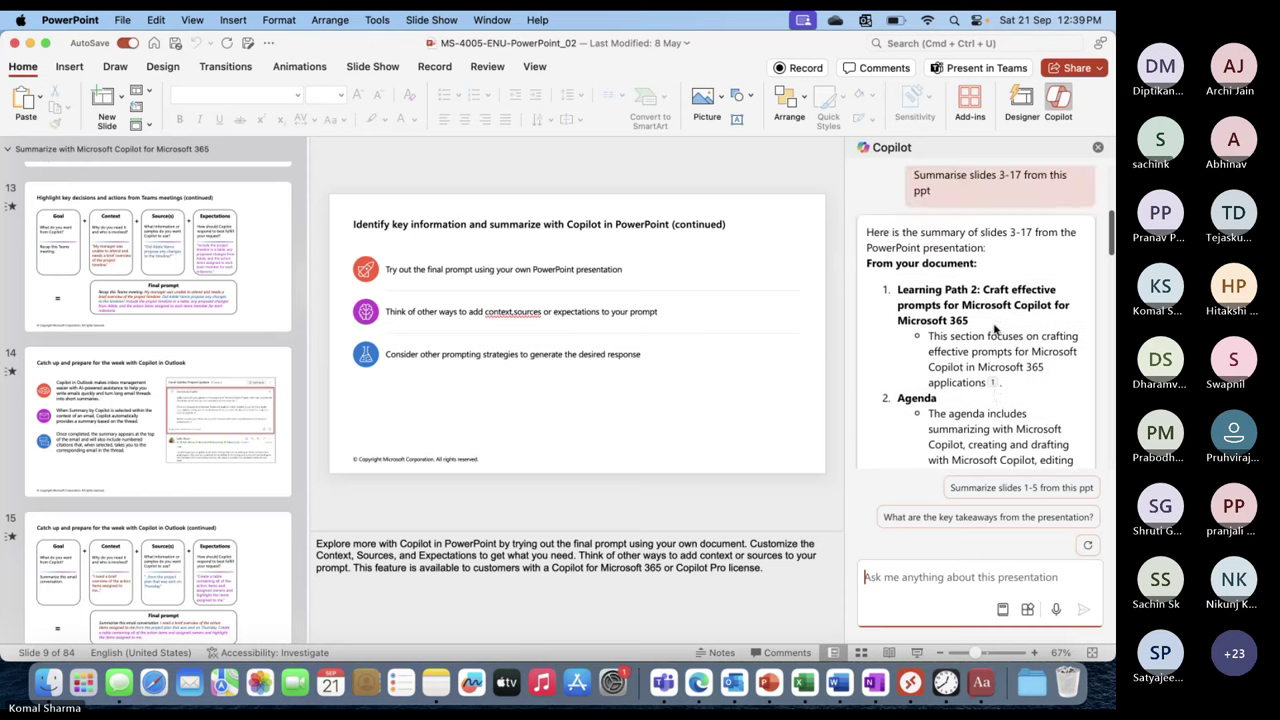
{"action": "scroll", "coordinate": [994, 328], "scroll_direction": "down", "scroll_amount": 5}
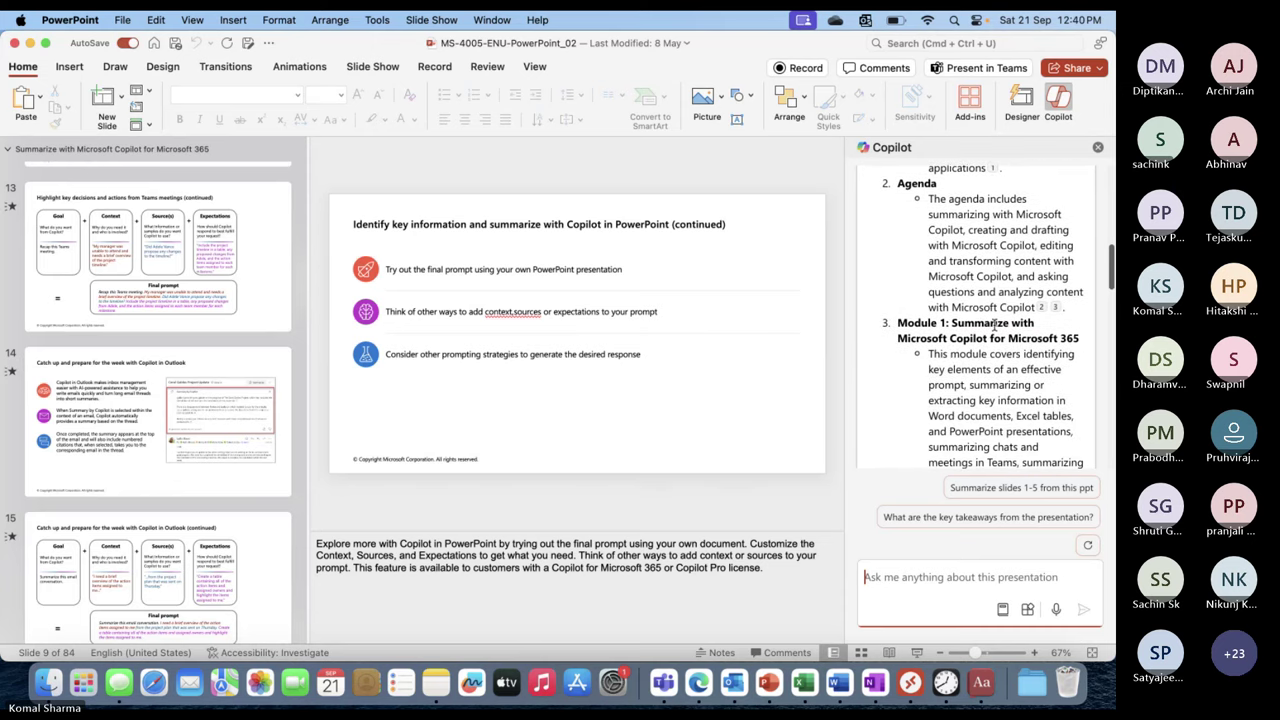
{"action": "scroll", "coordinate": [994, 324], "scroll_direction": "down", "scroll_amount": 3}
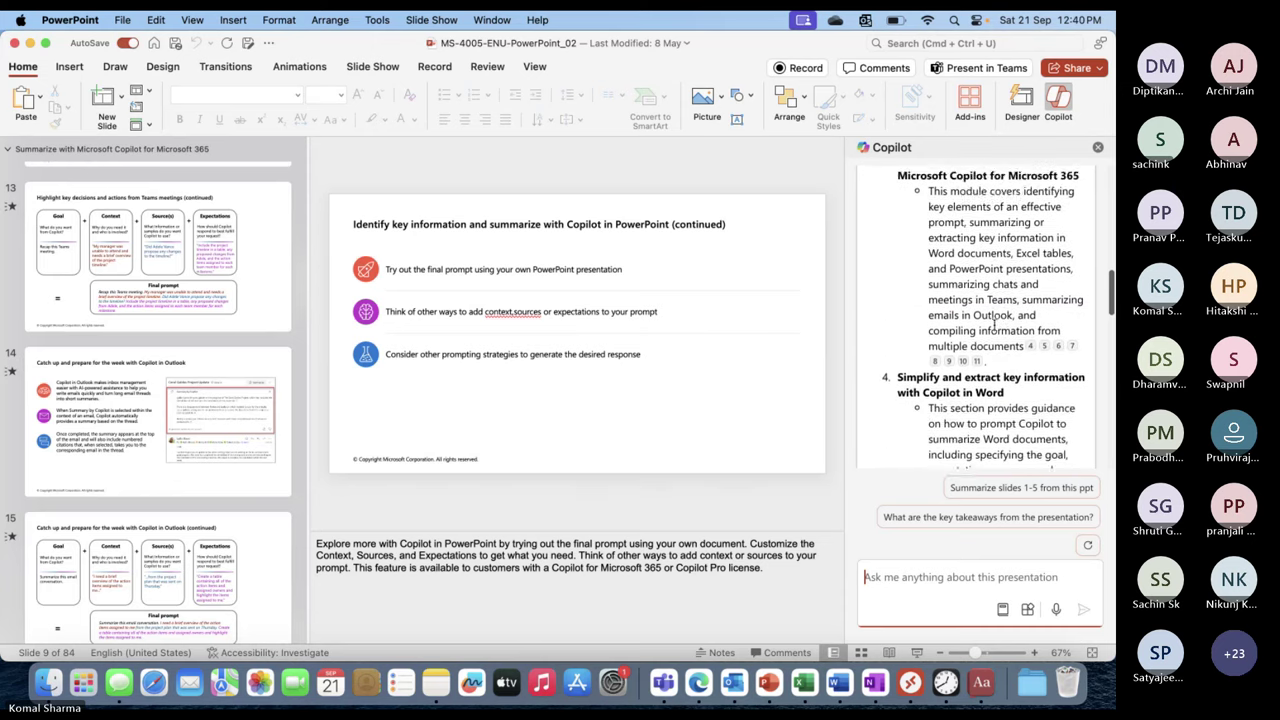
{"action": "mouse_move", "coordinate": [1035, 313]}
{"action": "scroll", "coordinate": [995, 372], "scroll_direction": "up", "scroll_amount": 10}
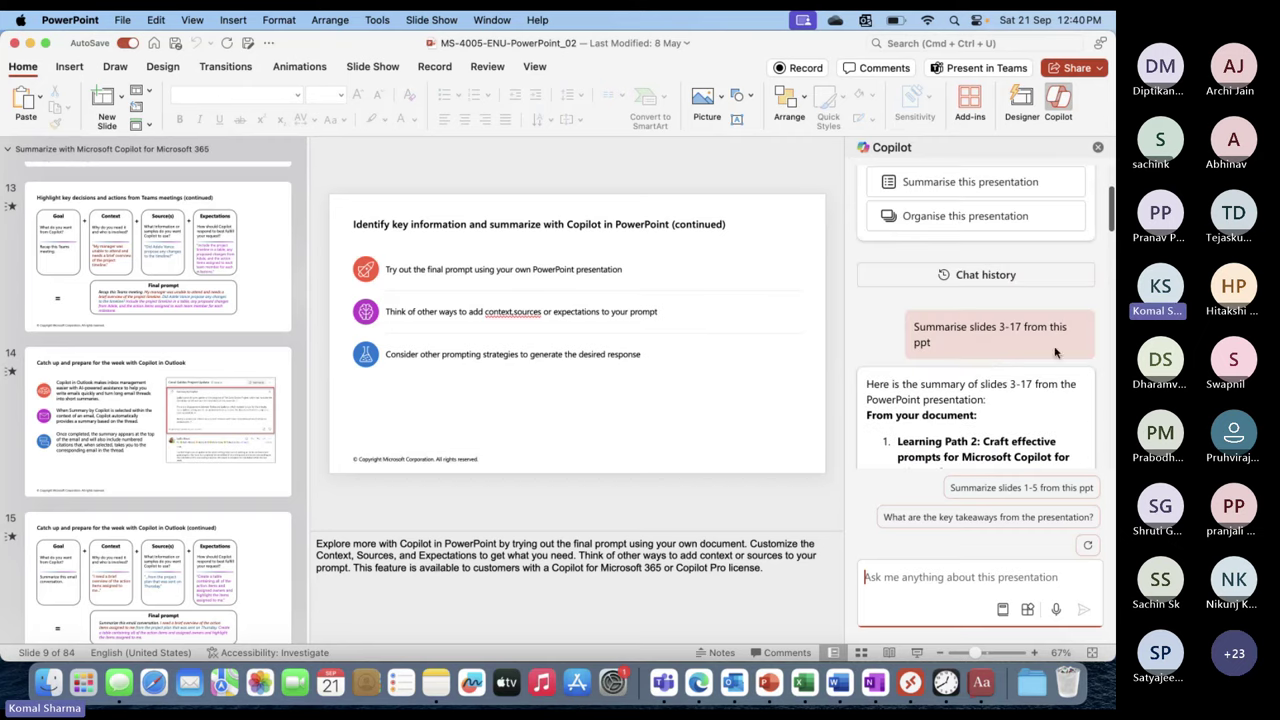
{"action": "scroll", "coordinate": [1038, 374], "scroll_direction": "down", "scroll_amount": 10}
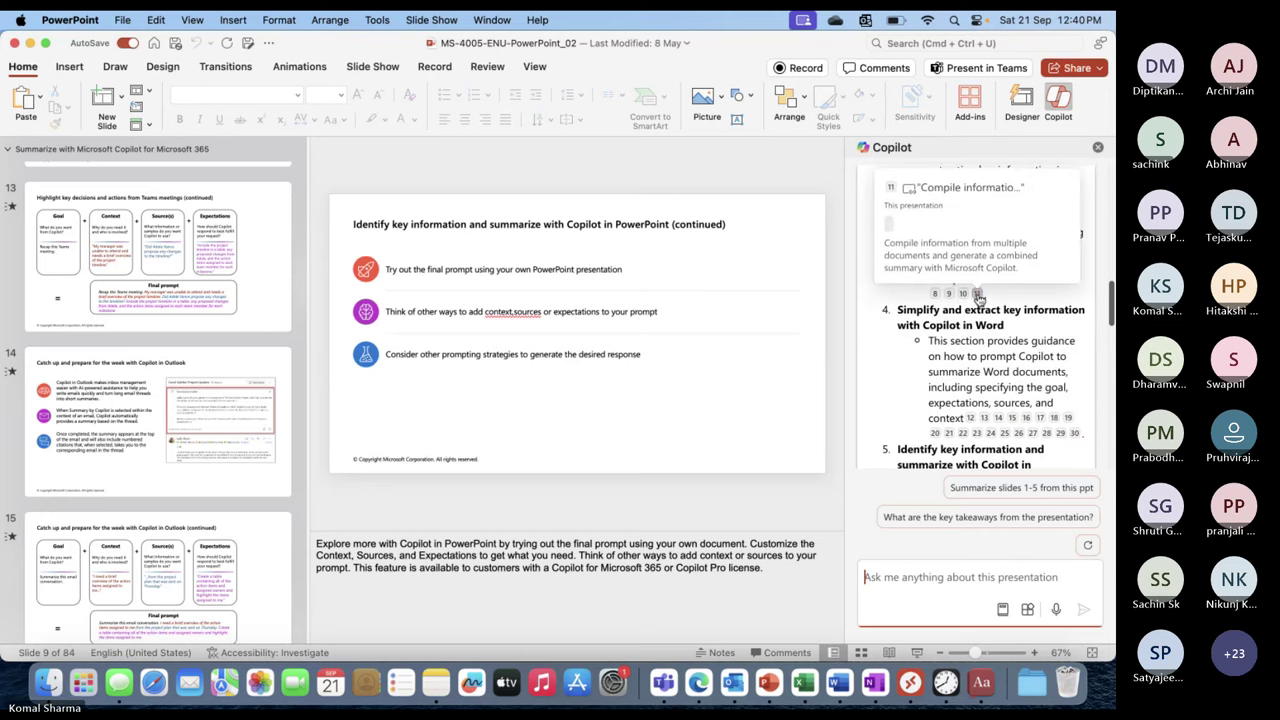
Jump to the cited slides 4, 6, 15 and 31 from the summary
{"action": "left_click", "coordinate": [977, 294]}
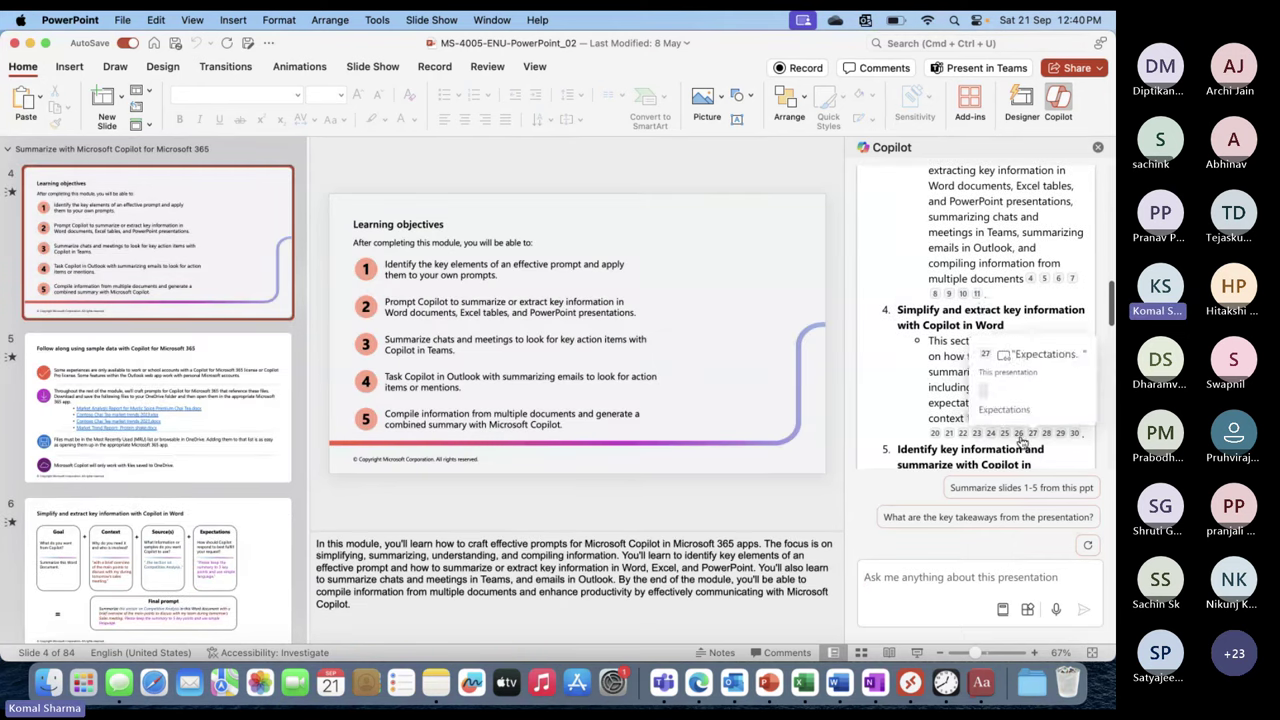
{"action": "left_click", "coordinate": [1005, 434]}
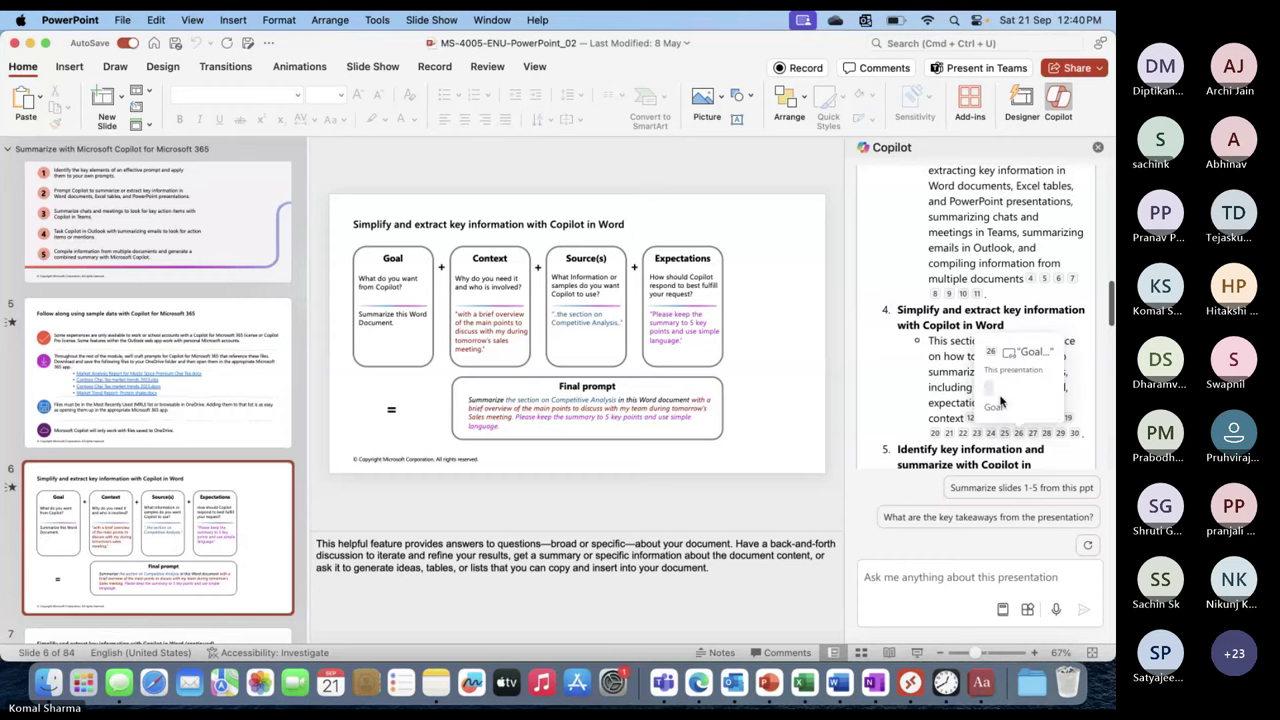
{"action": "scroll", "coordinate": [980, 410], "scroll_direction": "down", "scroll_amount": 10}
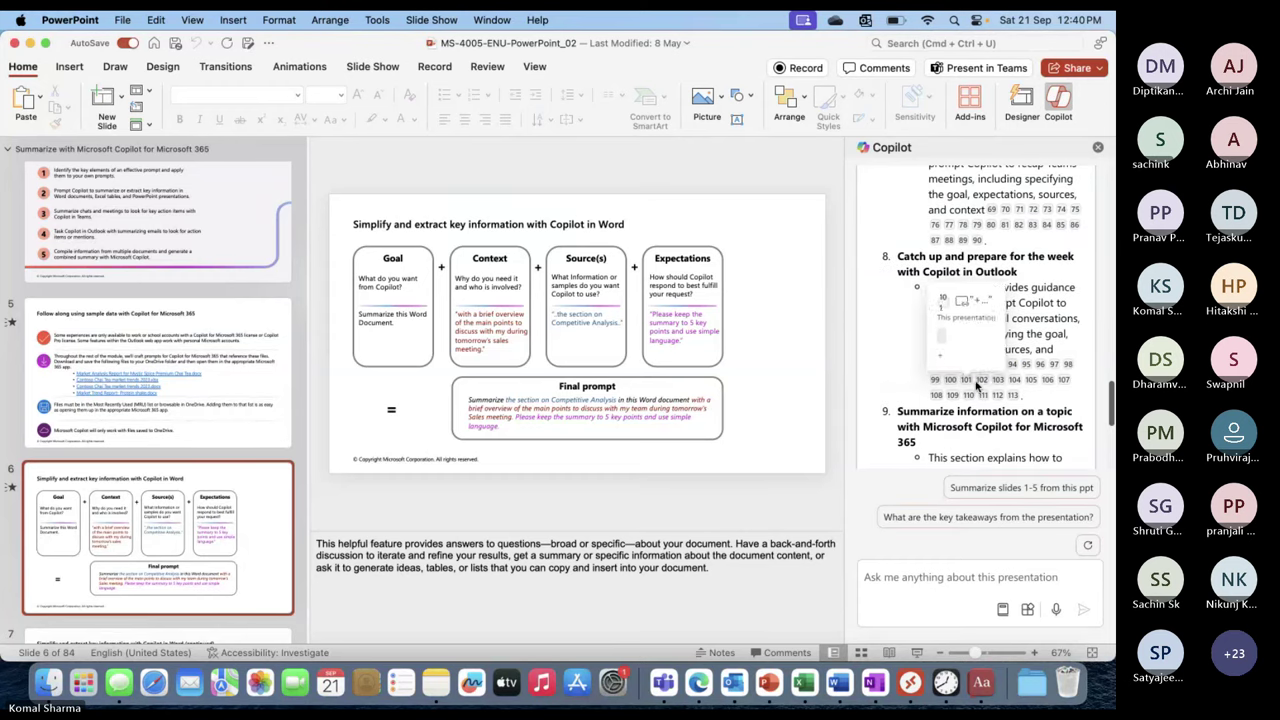
{"action": "left_click", "coordinate": [982, 381]}
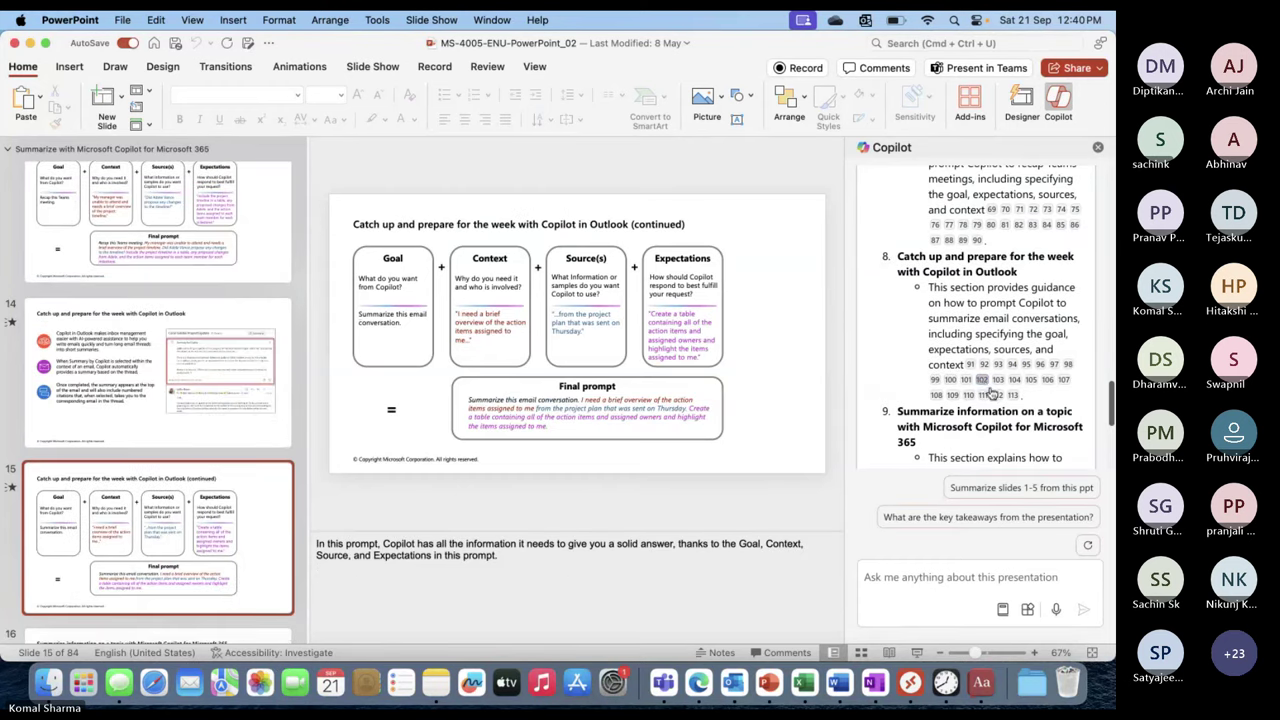
{"action": "scroll", "coordinate": [887, 373], "scroll_direction": "down", "scroll_amount": 2}
{"action": "scroll", "coordinate": [887, 373], "scroll_direction": "down", "scroll_amount": 4}
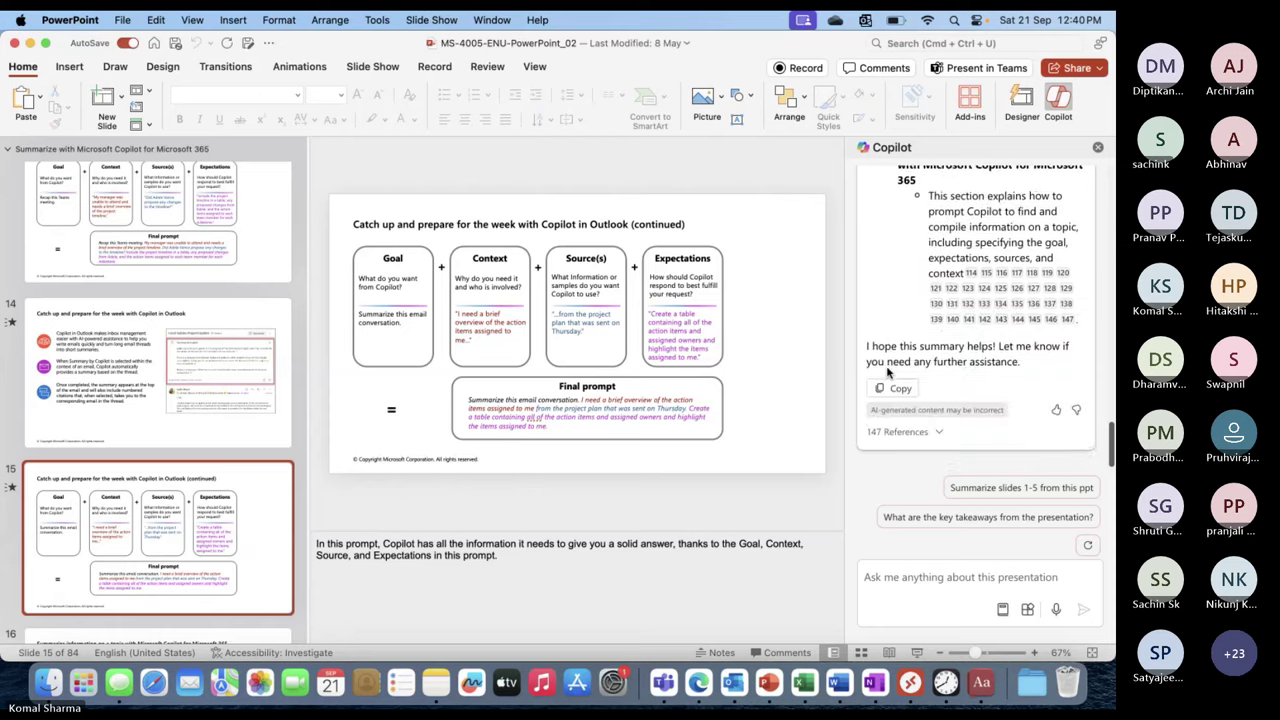
{"action": "left_click", "coordinate": [1018, 325]}
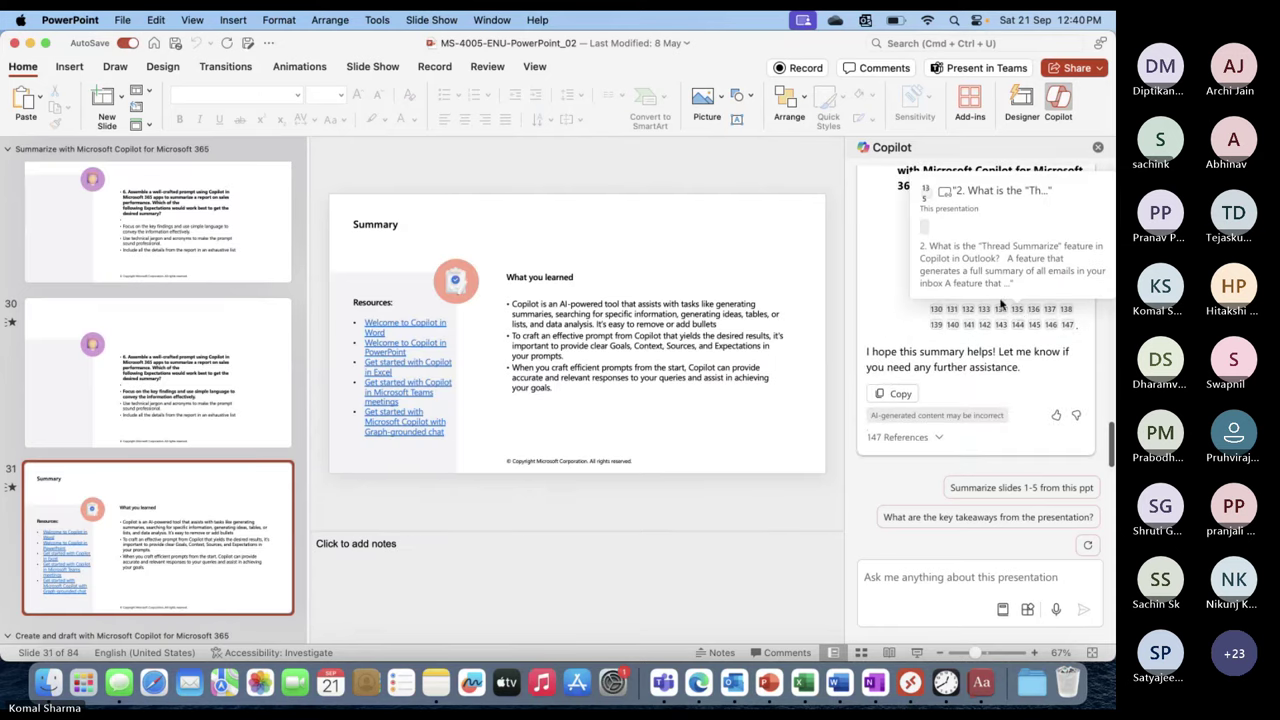
Check the remaining cited slides 20, 16 and 21
{"action": "left_click", "coordinate": [983, 311]}
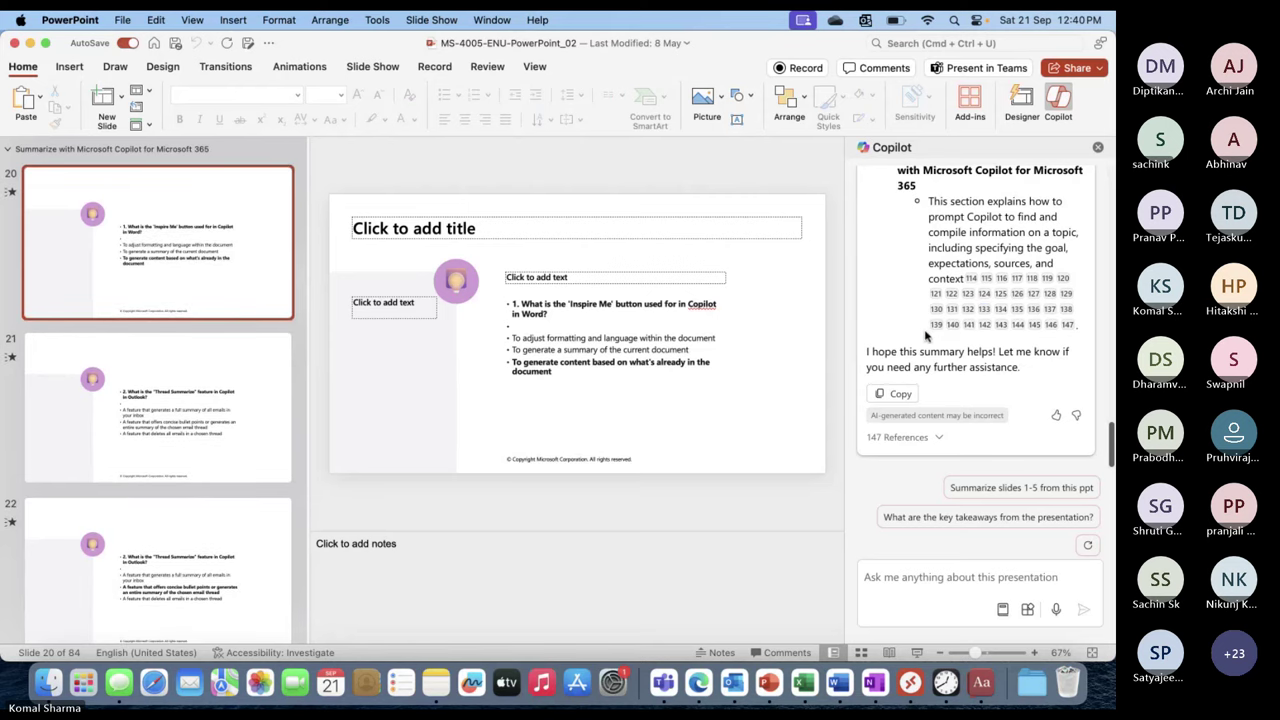
{"action": "scroll", "coordinate": [965, 340], "scroll_direction": "up", "scroll_amount": 3}
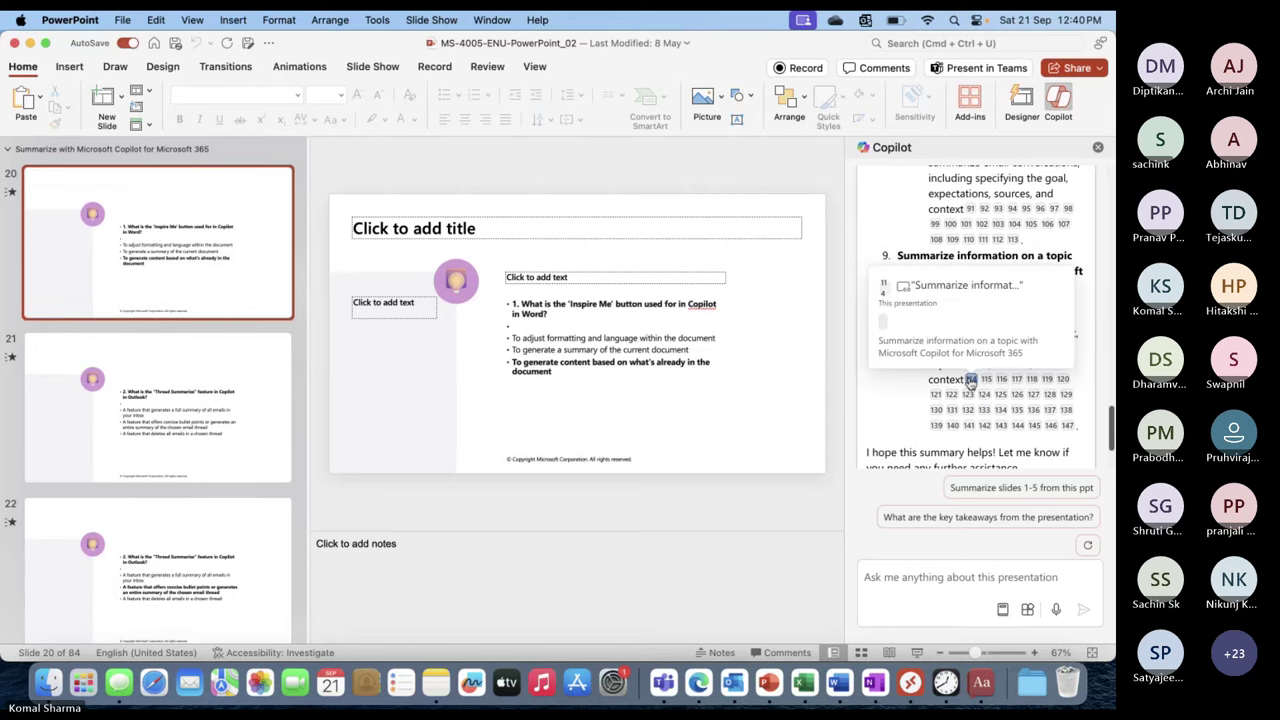
{"action": "left_click", "coordinate": [970, 380]}
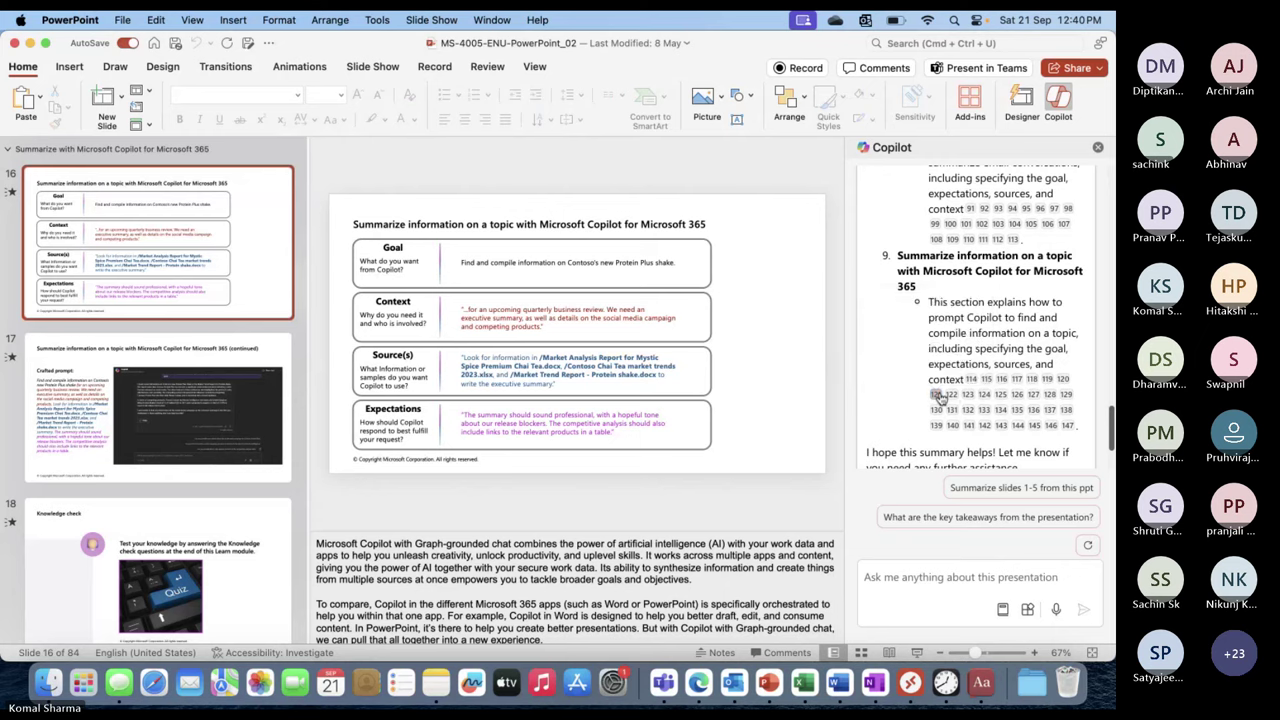
{"action": "mouse_move", "coordinate": [958, 401]}
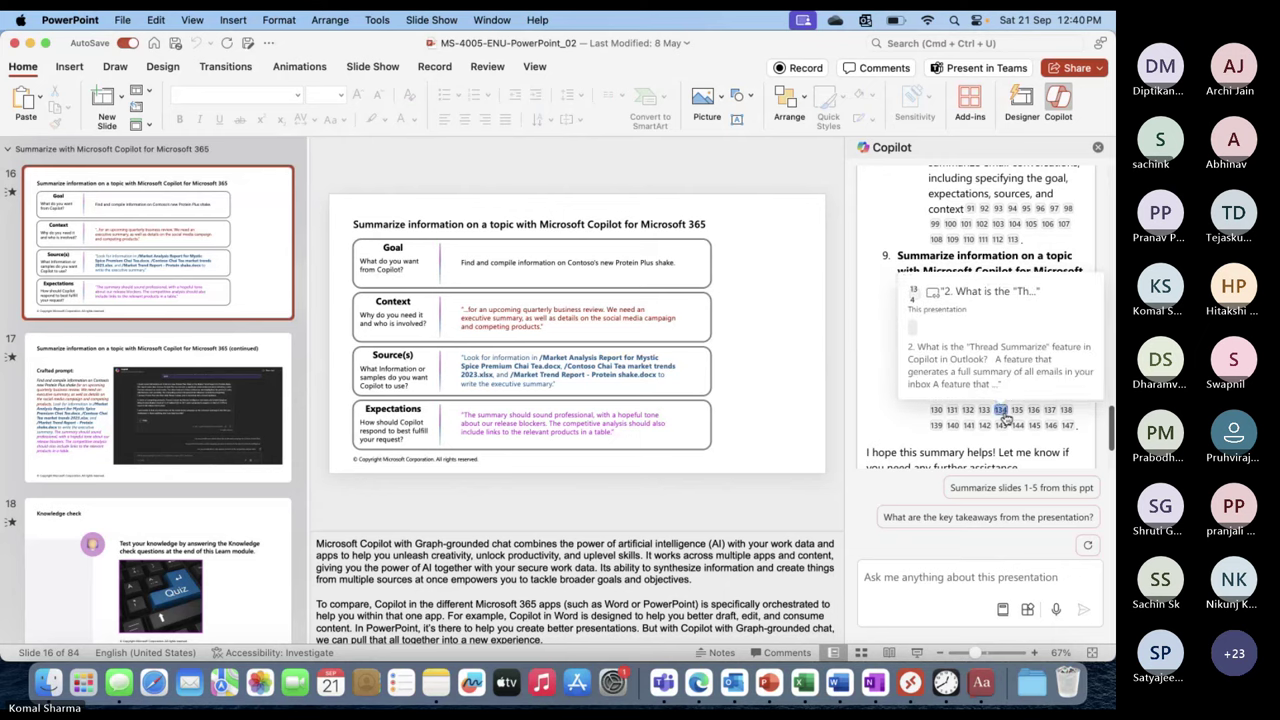
{"action": "left_click", "coordinate": [1001, 411]}
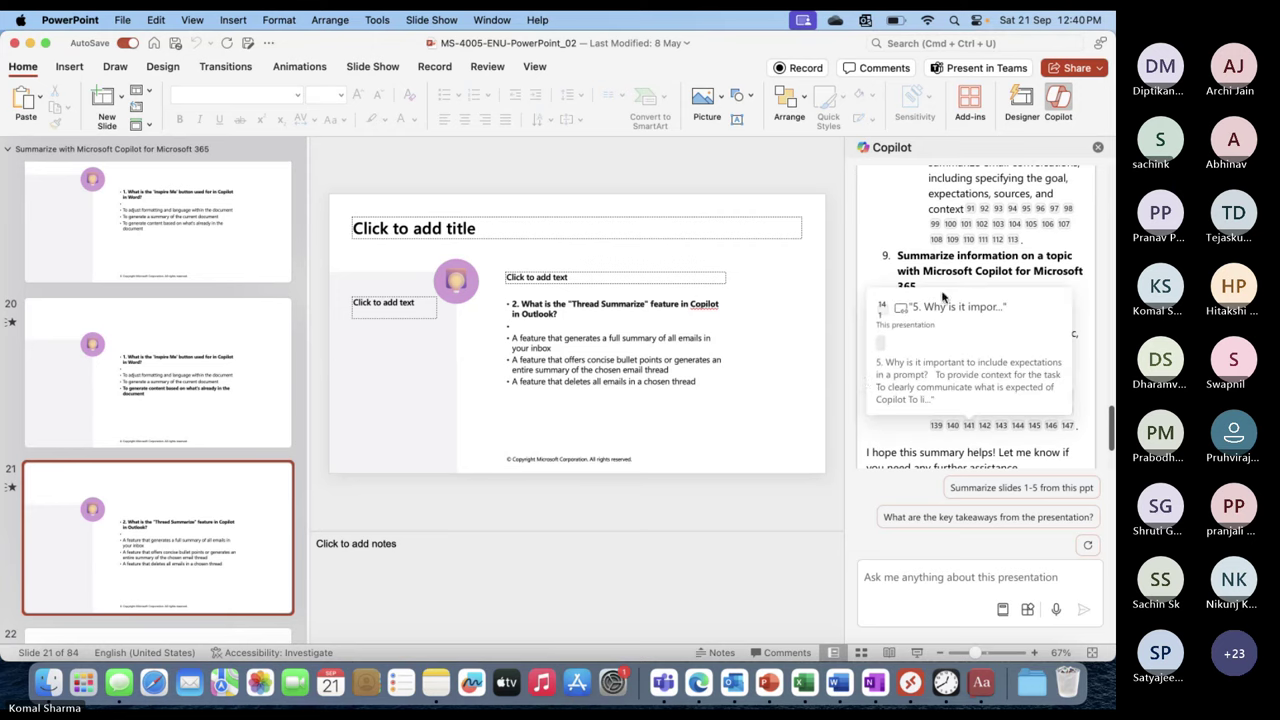
{"action": "mouse_move", "coordinate": [1011, 378]}
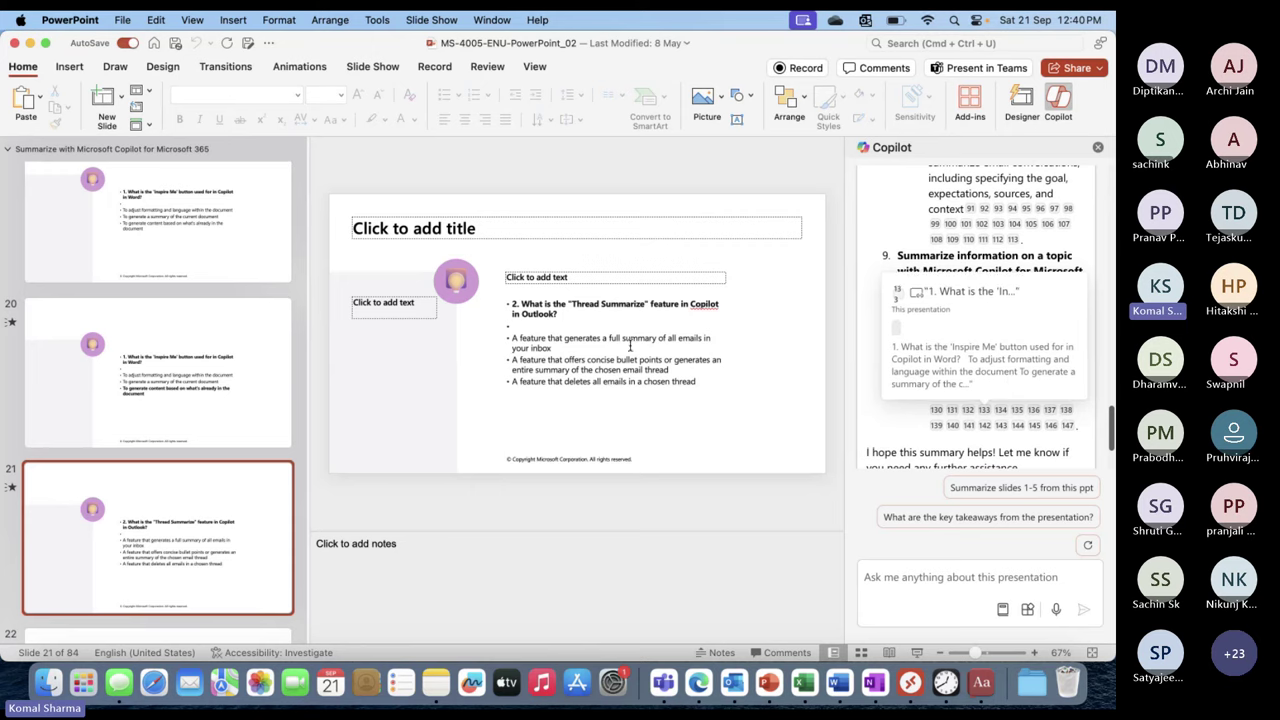
Scroll the slide thumbnails, then open the Contoso Chai Tea market trends 2023 workbook from the Summarise folder
{"action": "scroll", "coordinate": [146, 410], "scroll_direction": "up", "scroll_amount": 10}
{"action": "scroll", "coordinate": [146, 416], "scroll_direction": "up", "scroll_amount": 15}
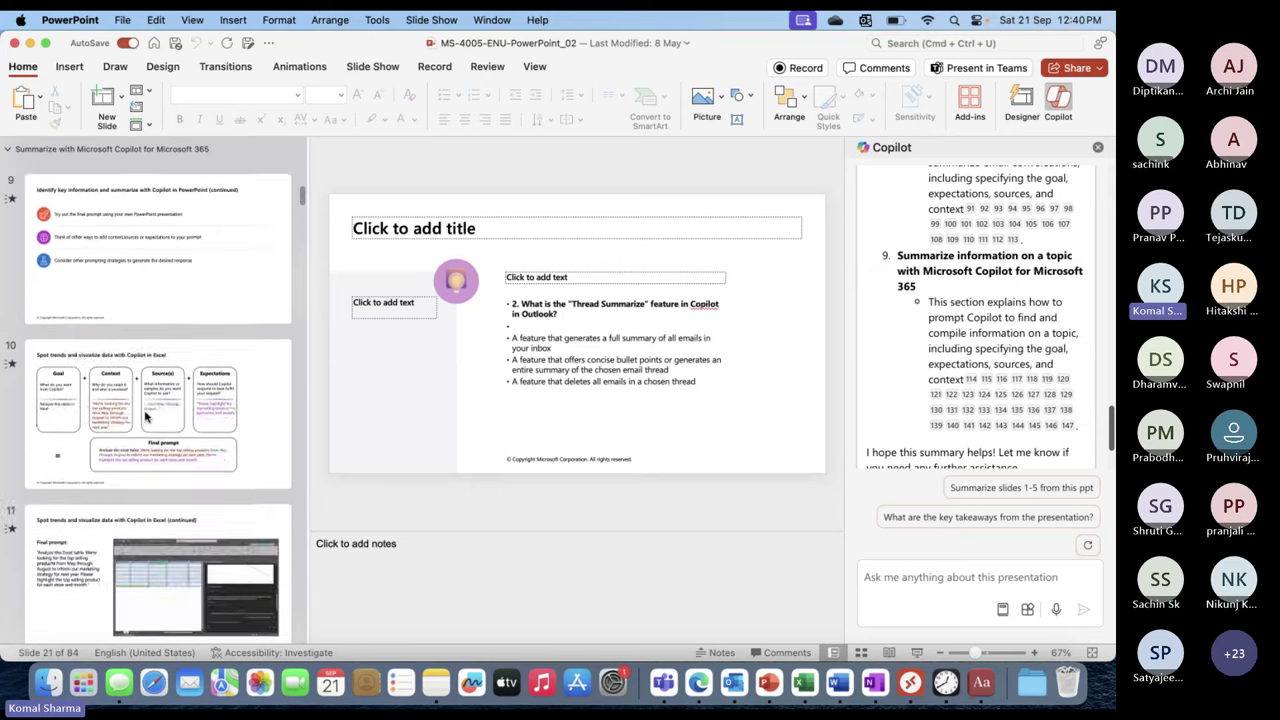
{"action": "scroll", "coordinate": [146, 416], "scroll_direction": "down", "scroll_amount": 5}
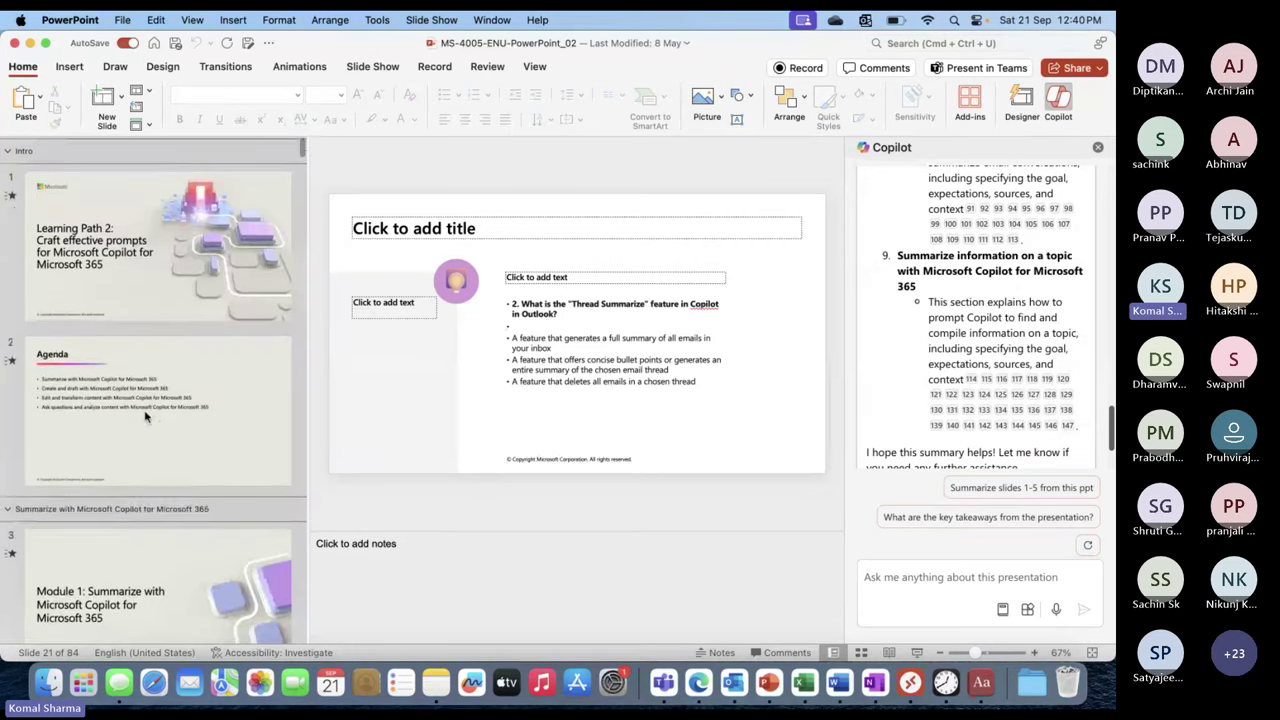
{"action": "scroll", "coordinate": [146, 416], "scroll_direction": "down", "scroll_amount": 2}
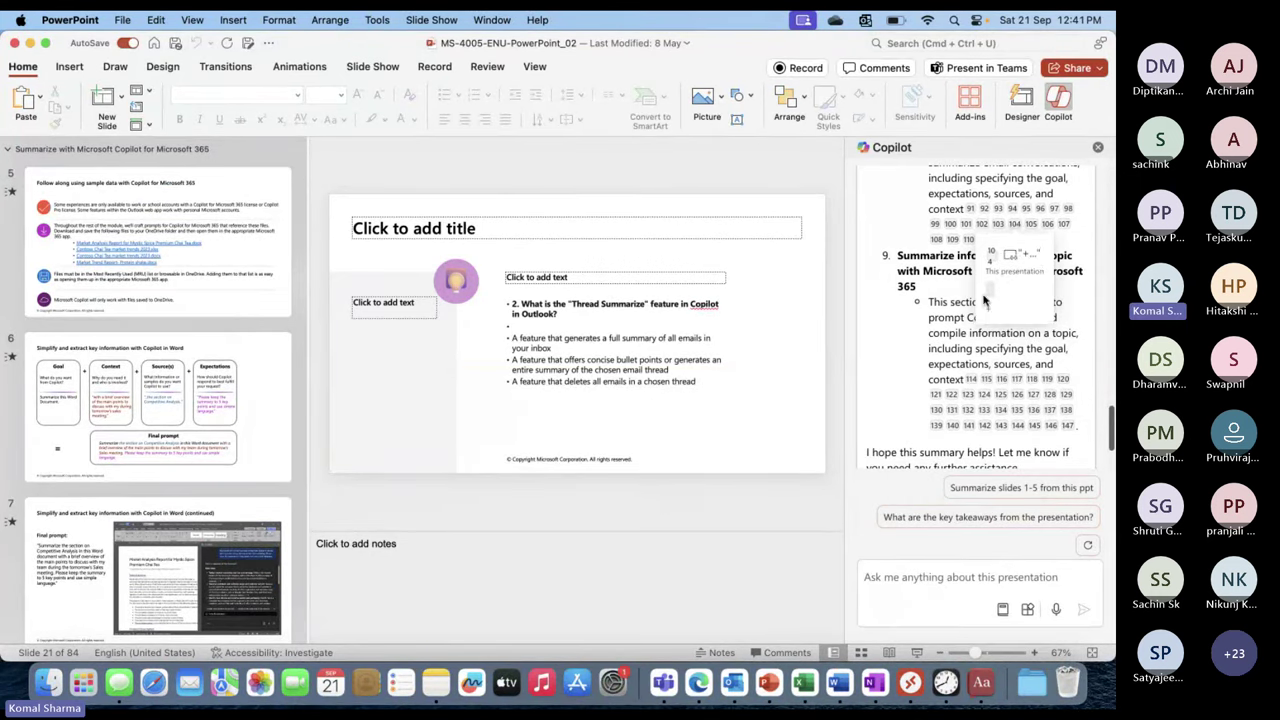
{"action": "scroll", "coordinate": [946, 370], "scroll_direction": "up", "scroll_amount": 10}
{"action": "scroll", "coordinate": [946, 370], "scroll_direction": "up", "scroll_amount": 5}
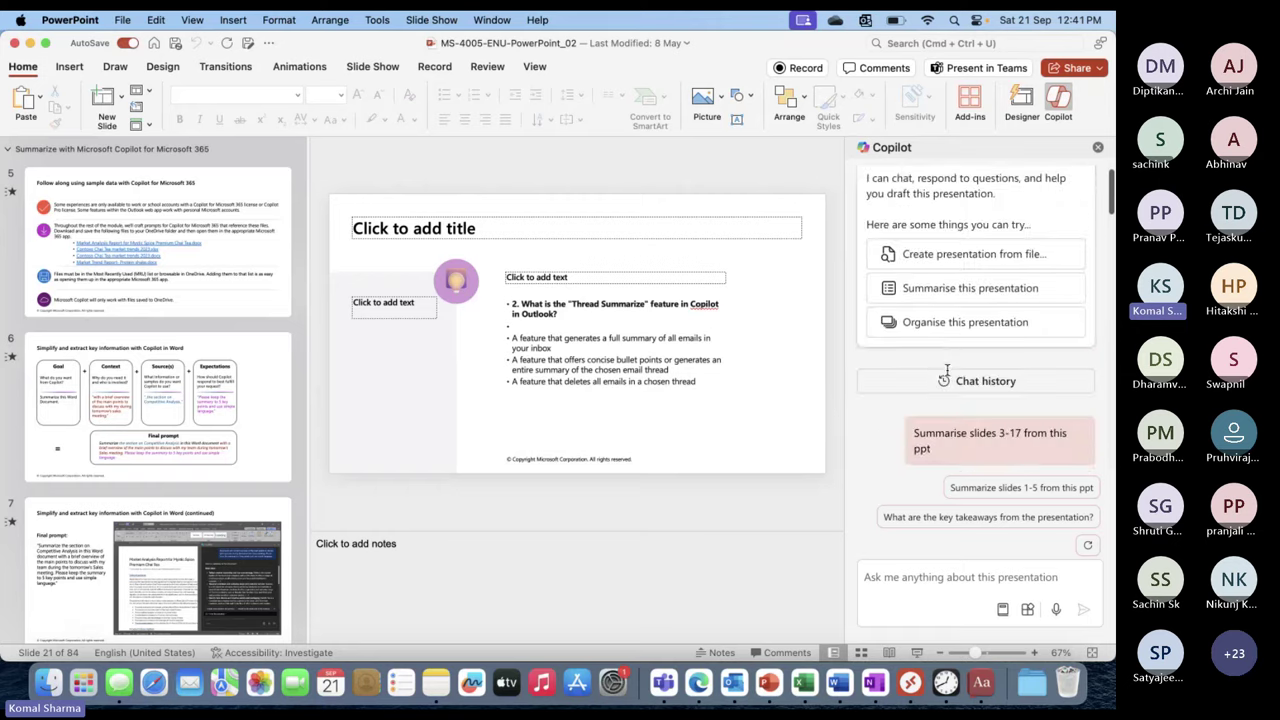
{"action": "scroll", "coordinate": [946, 370], "scroll_direction": "down", "scroll_amount": 15}
{"action": "scroll", "coordinate": [946, 368], "scroll_direction": "down", "scroll_amount": 2}
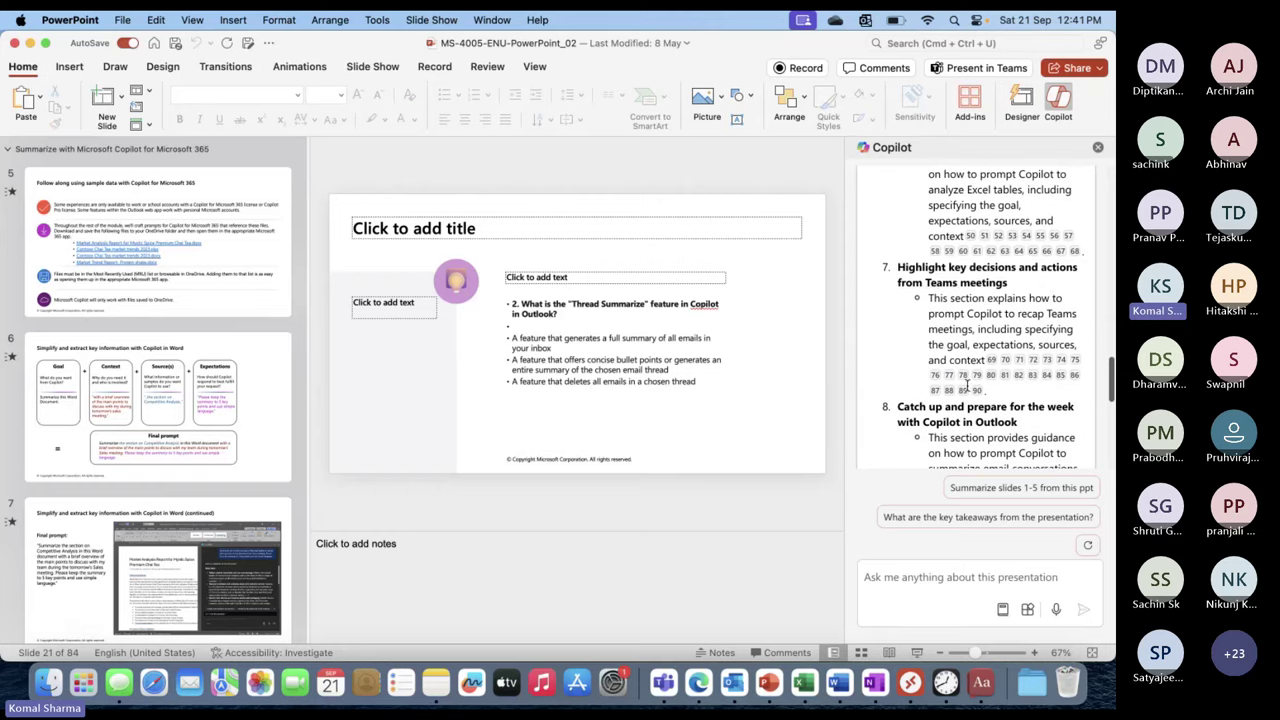
{"action": "scroll", "coordinate": [135, 470], "scroll_direction": "down", "scroll_amount": 5}
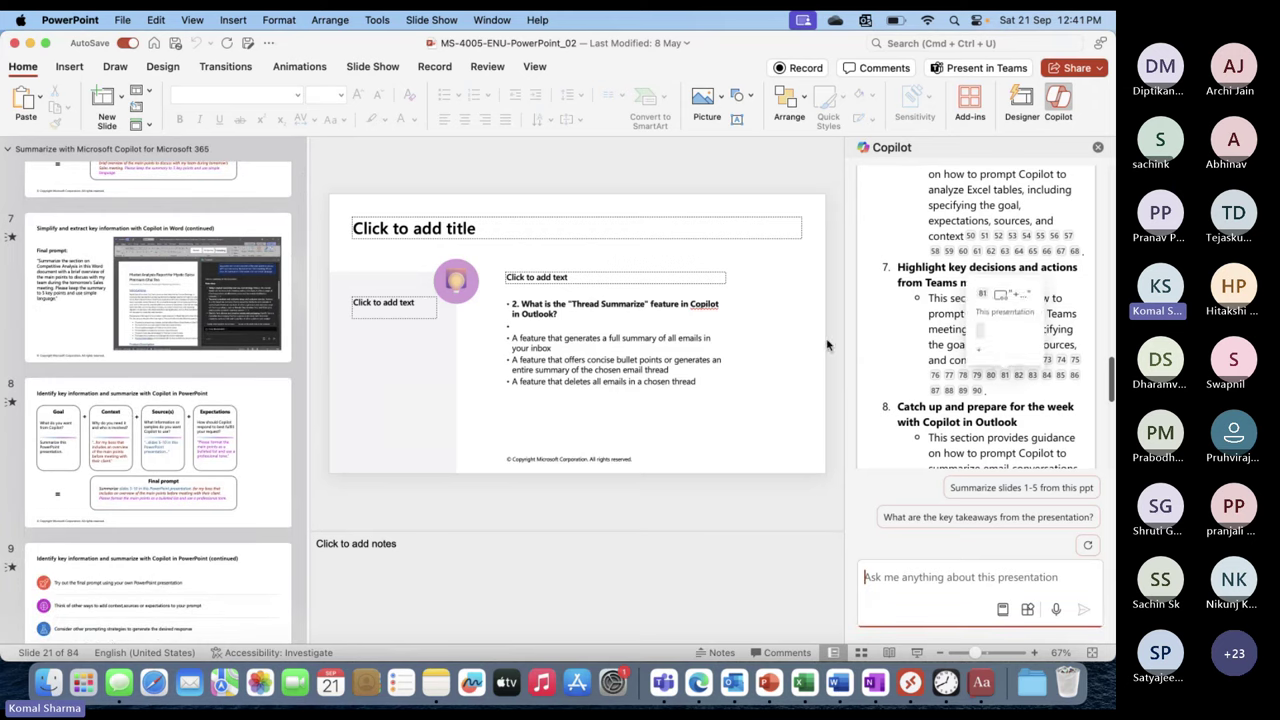
{"action": "scroll", "coordinate": [210, 395], "scroll_direction": "up", "scroll_amount": 6}
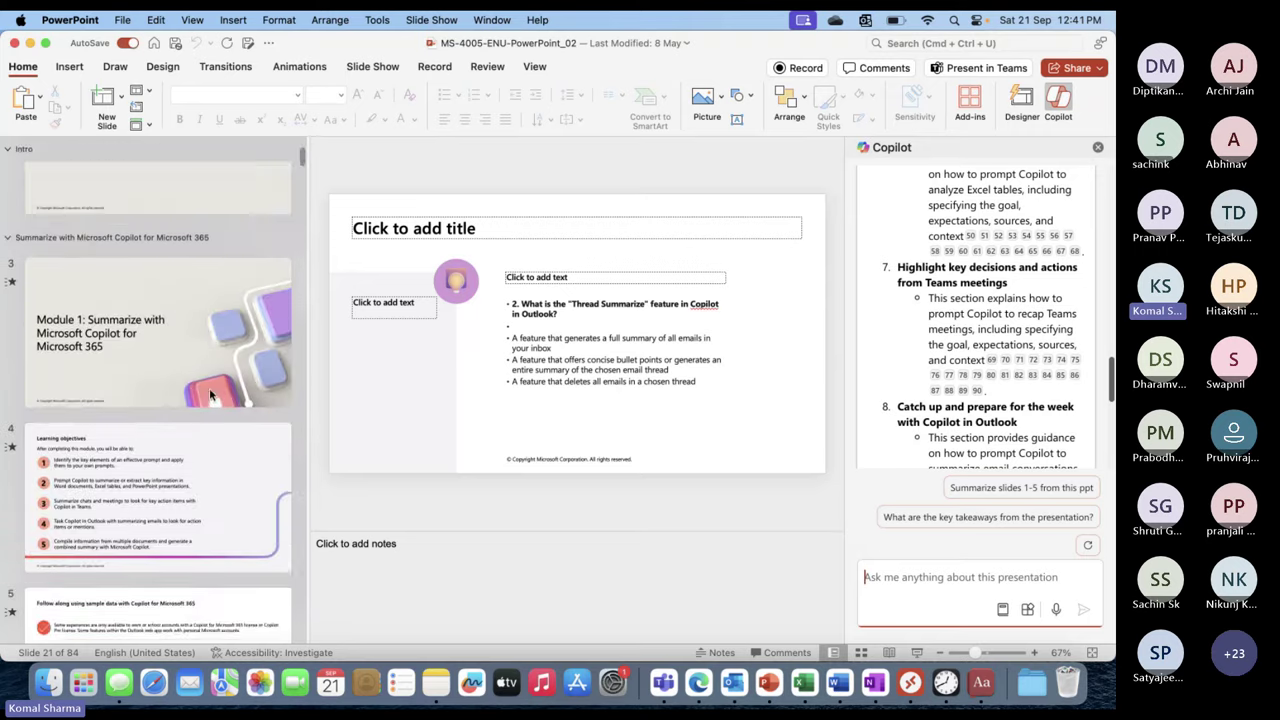
{"action": "scroll", "coordinate": [210, 395], "scroll_direction": "down", "scroll_amount": 4}
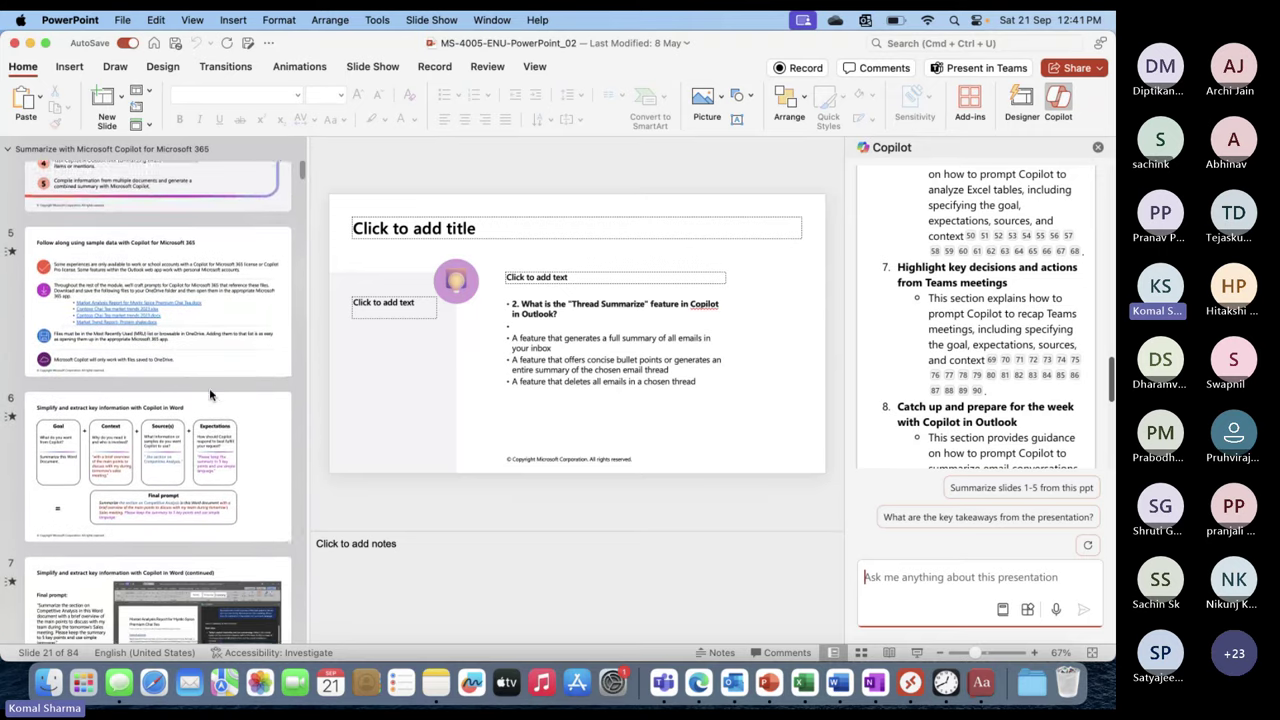
{"action": "scroll", "coordinate": [209, 388], "scroll_direction": "down", "scroll_amount": 3}
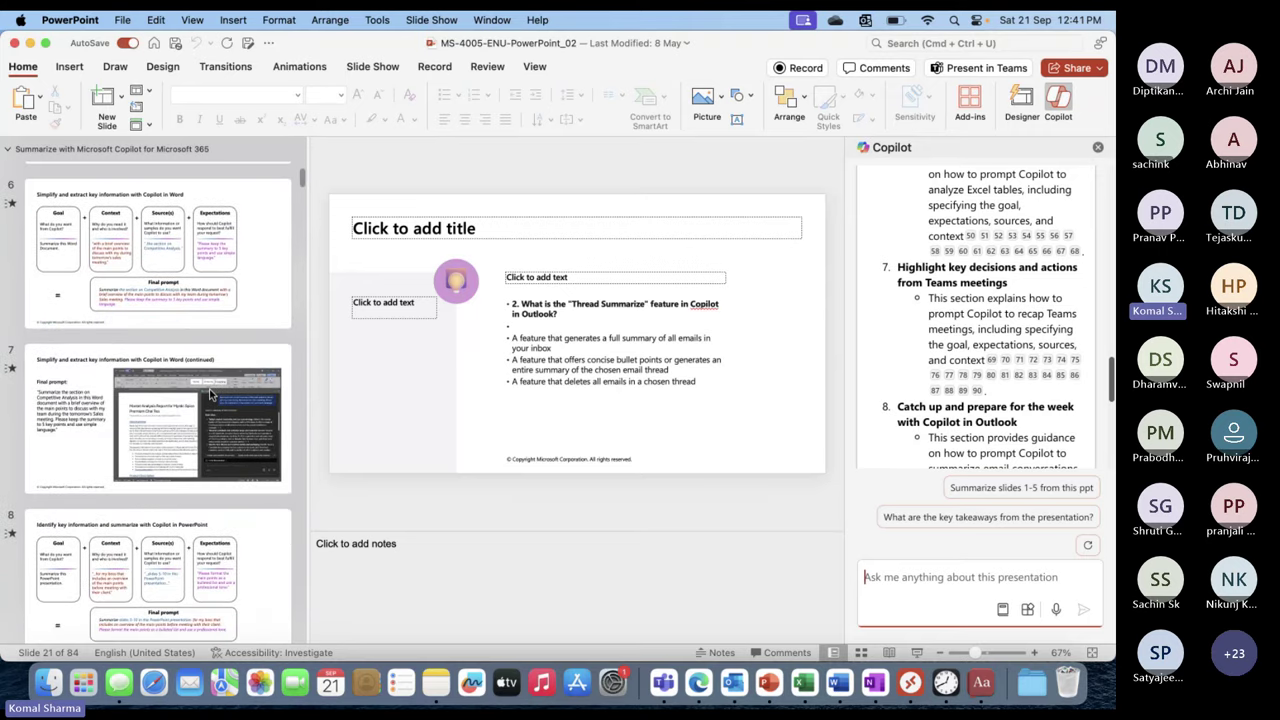
{"action": "scroll", "coordinate": [210, 395], "scroll_direction": "down", "scroll_amount": 5}
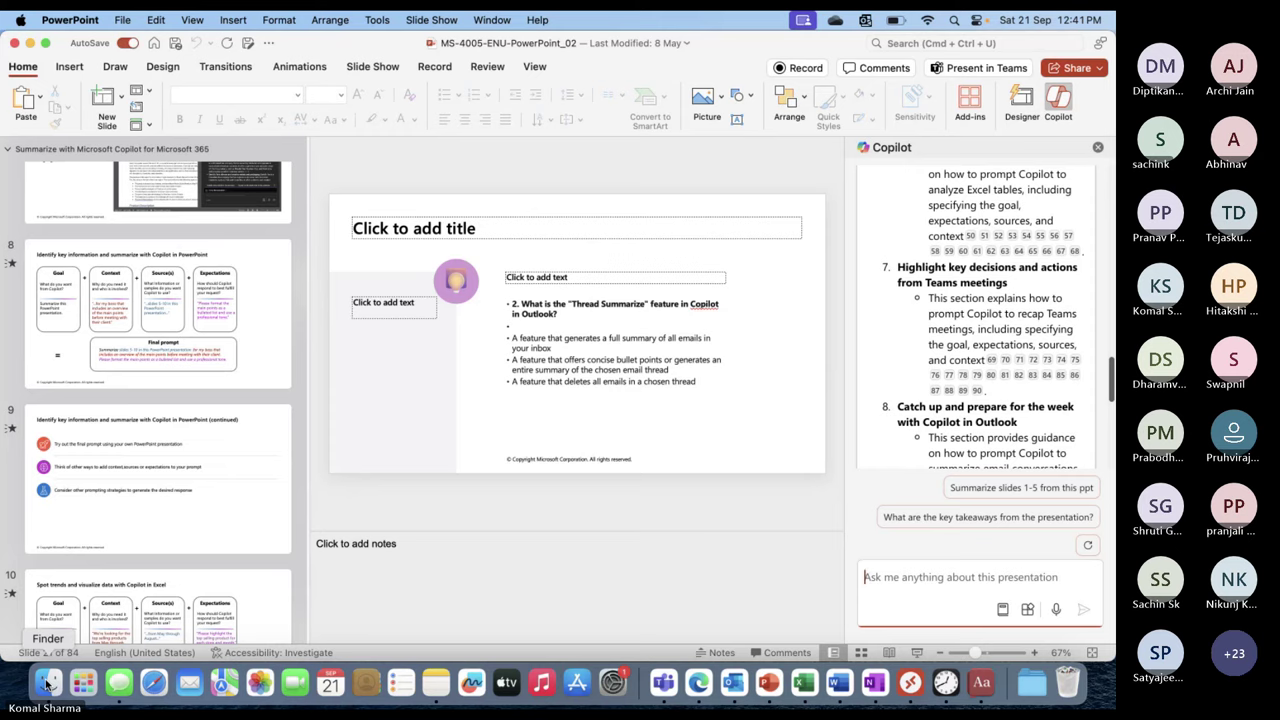
{"action": "left_click", "coordinate": [47, 684]}
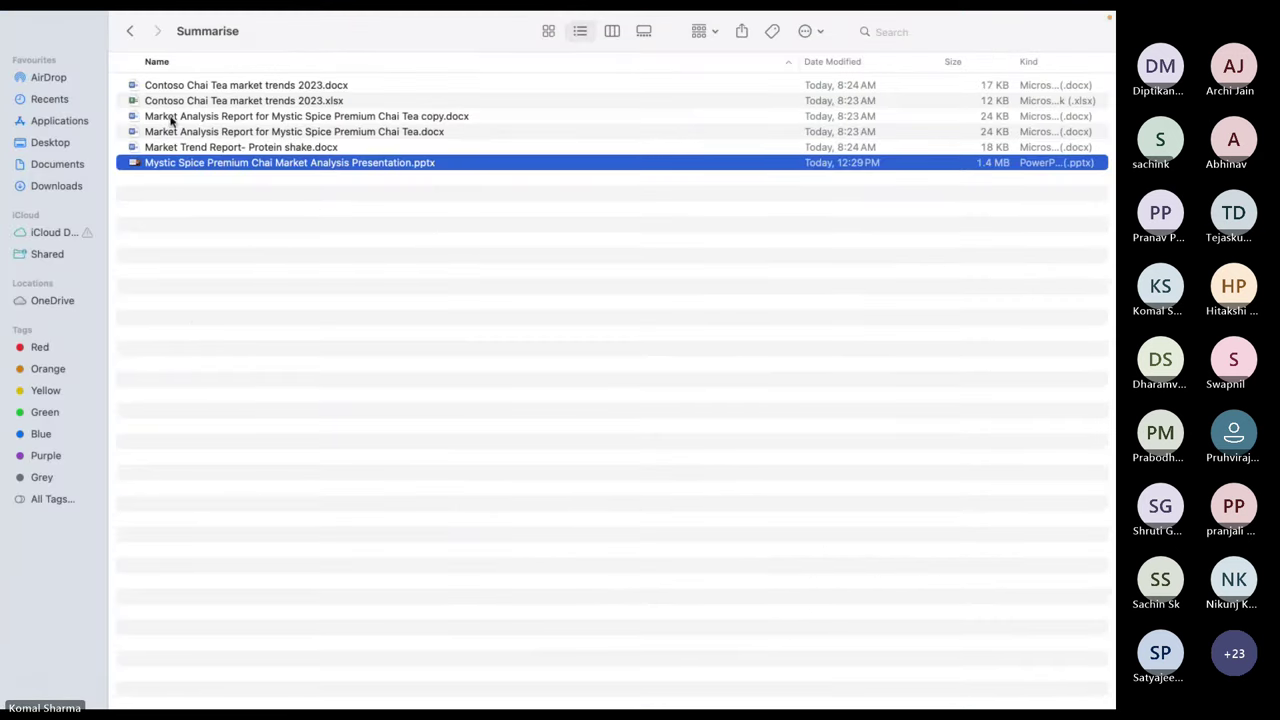
{"action": "double_click", "coordinate": [136, 101]}
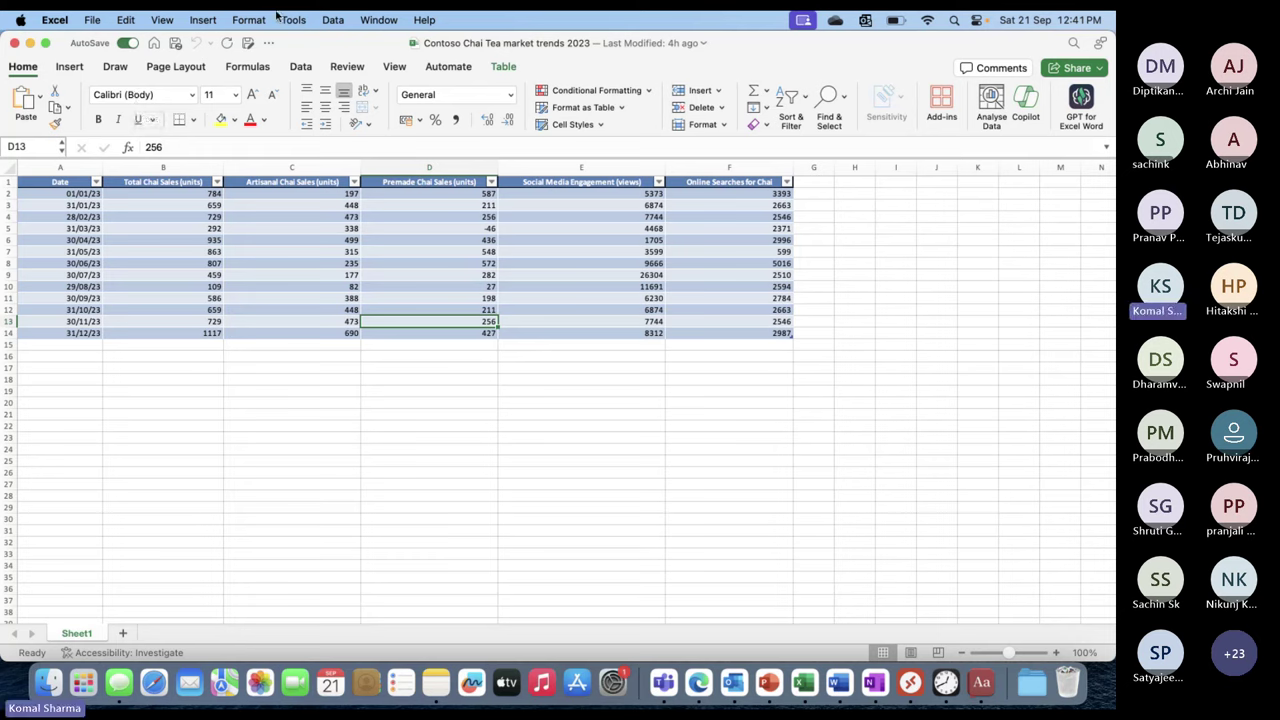
Have Excel's Copilot summarise A1:F14 as a PivotTable summing each sales, engagement and search column by date
{"action": "left_click", "coordinate": [1029, 99]}
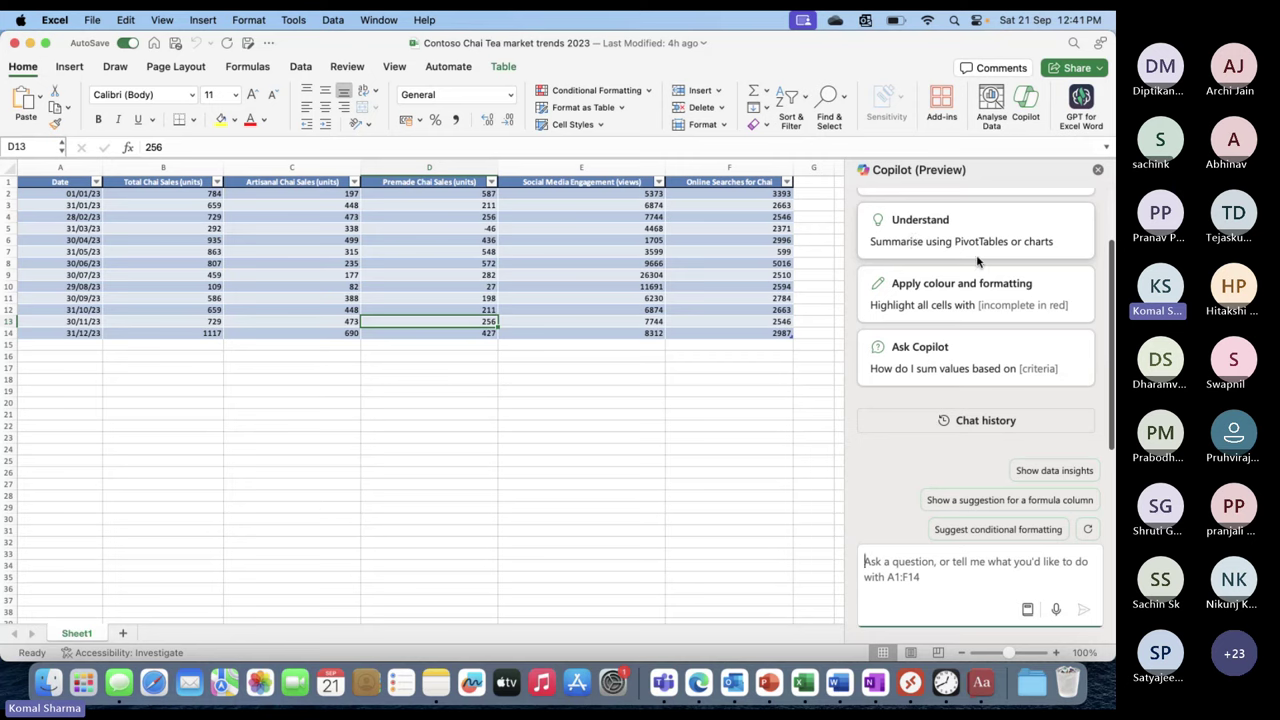
{"action": "scroll", "coordinate": [935, 241], "scroll_direction": "up", "scroll_amount": 2}
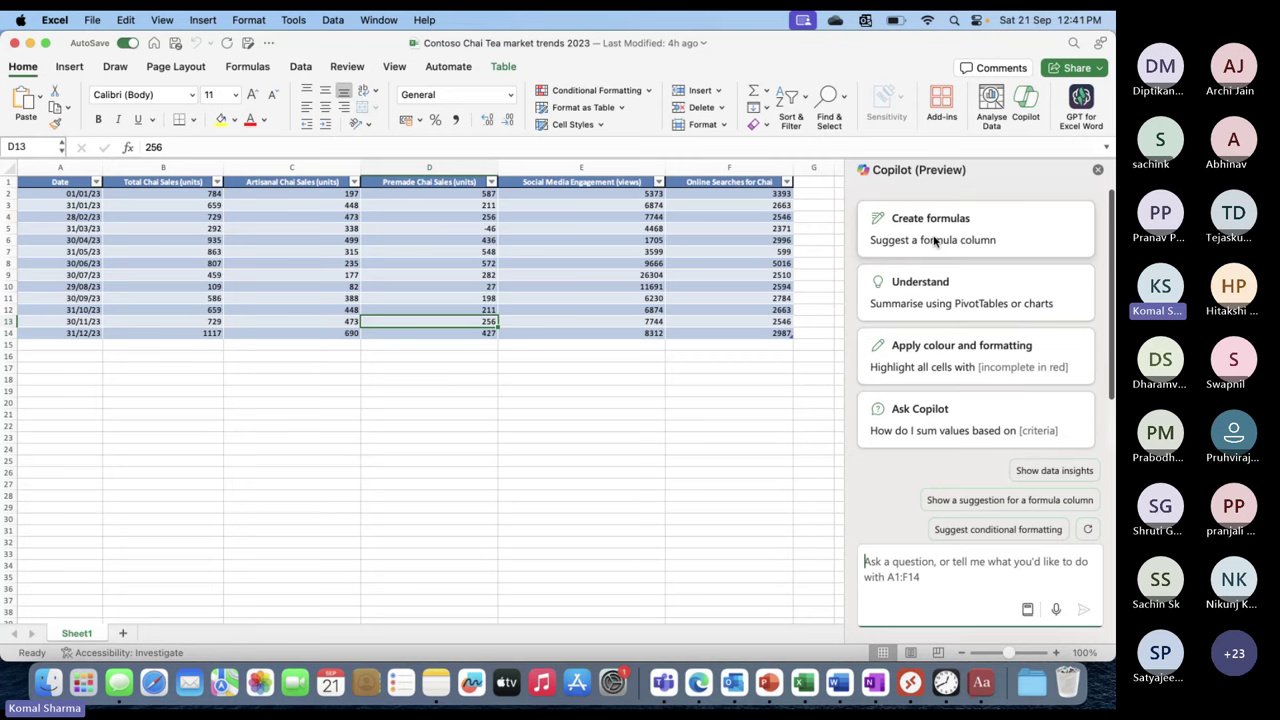
{"action": "left_click", "coordinate": [920, 308]}
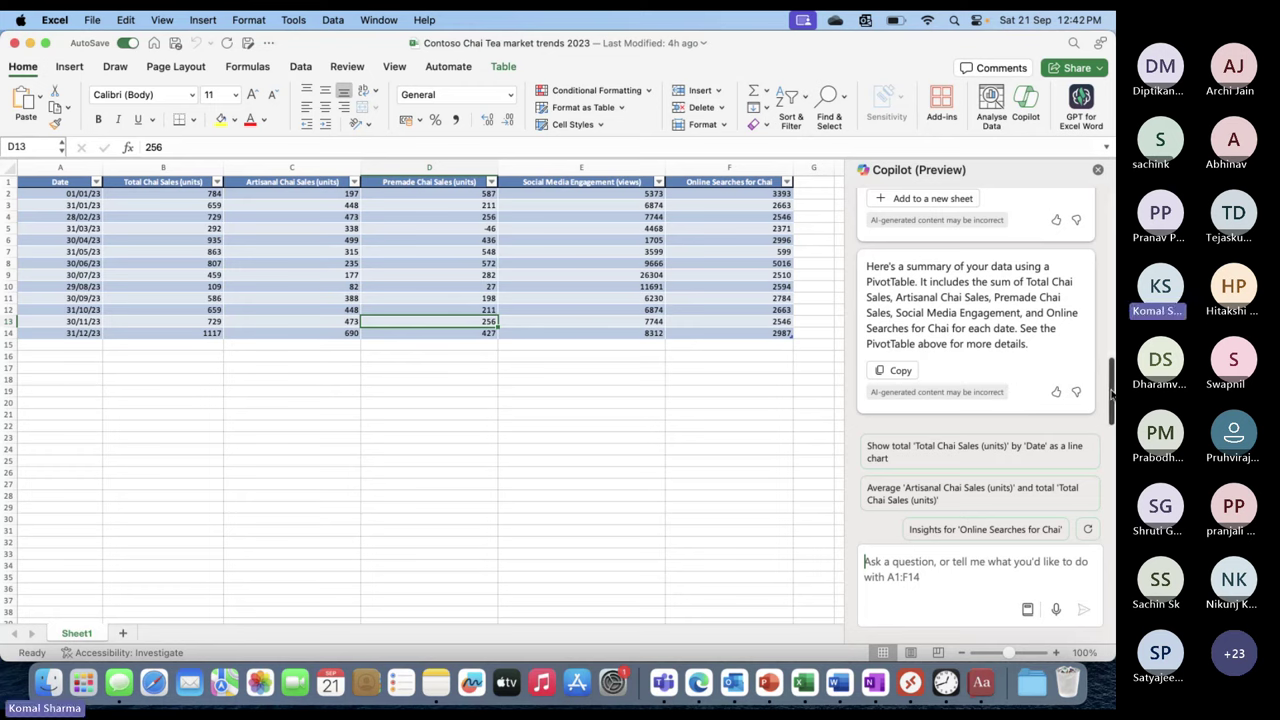
{"action": "scroll", "coordinate": [1110, 400], "scroll_direction": "up", "scroll_amount": 3}
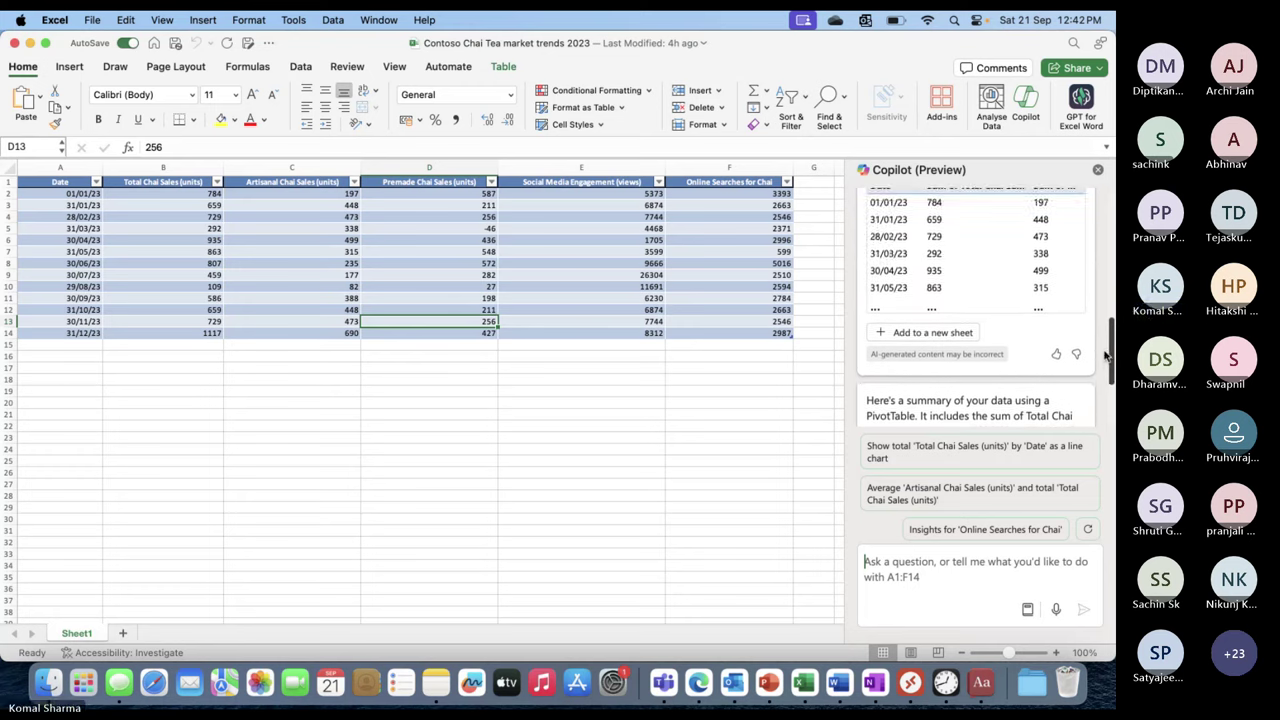
{"action": "left_click_drag", "start_coordinate": [1105, 368], "coordinate": [1092, 320]}
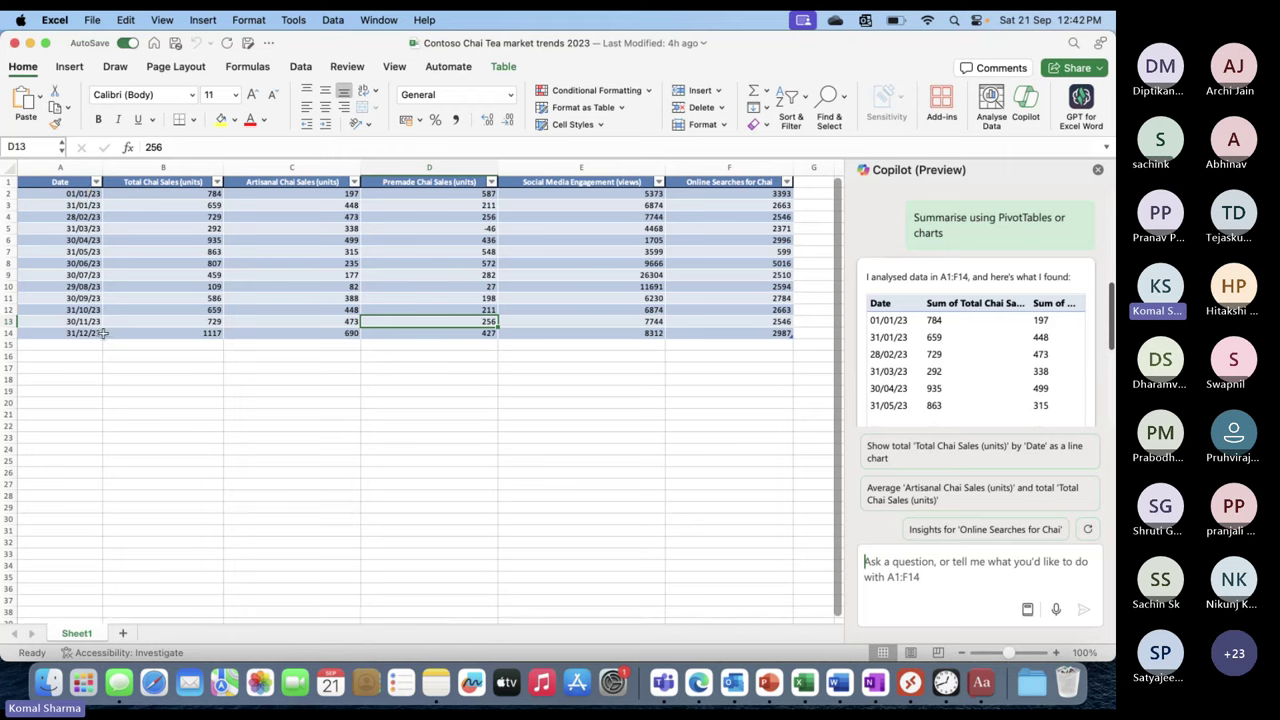
{"action": "scroll", "coordinate": [931, 401], "scroll_direction": "down", "scroll_amount": 1}
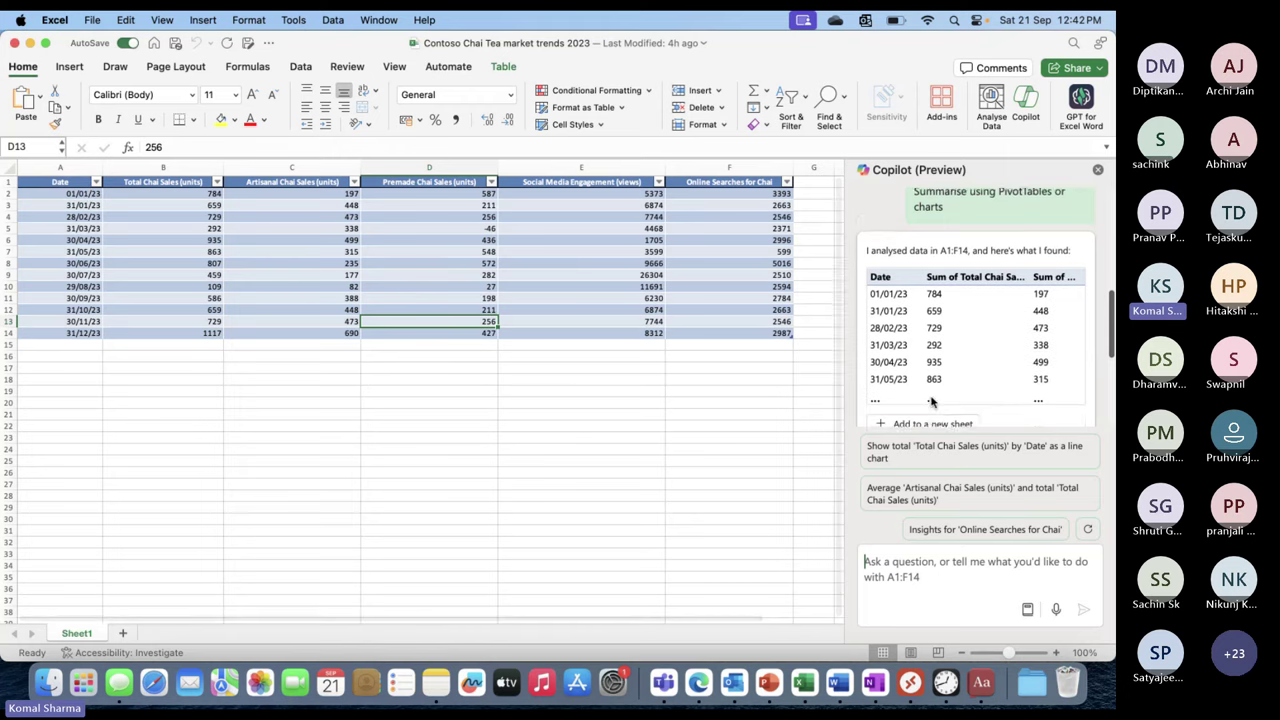
{"action": "scroll", "coordinate": [931, 401], "scroll_direction": "down", "scroll_amount": 2}
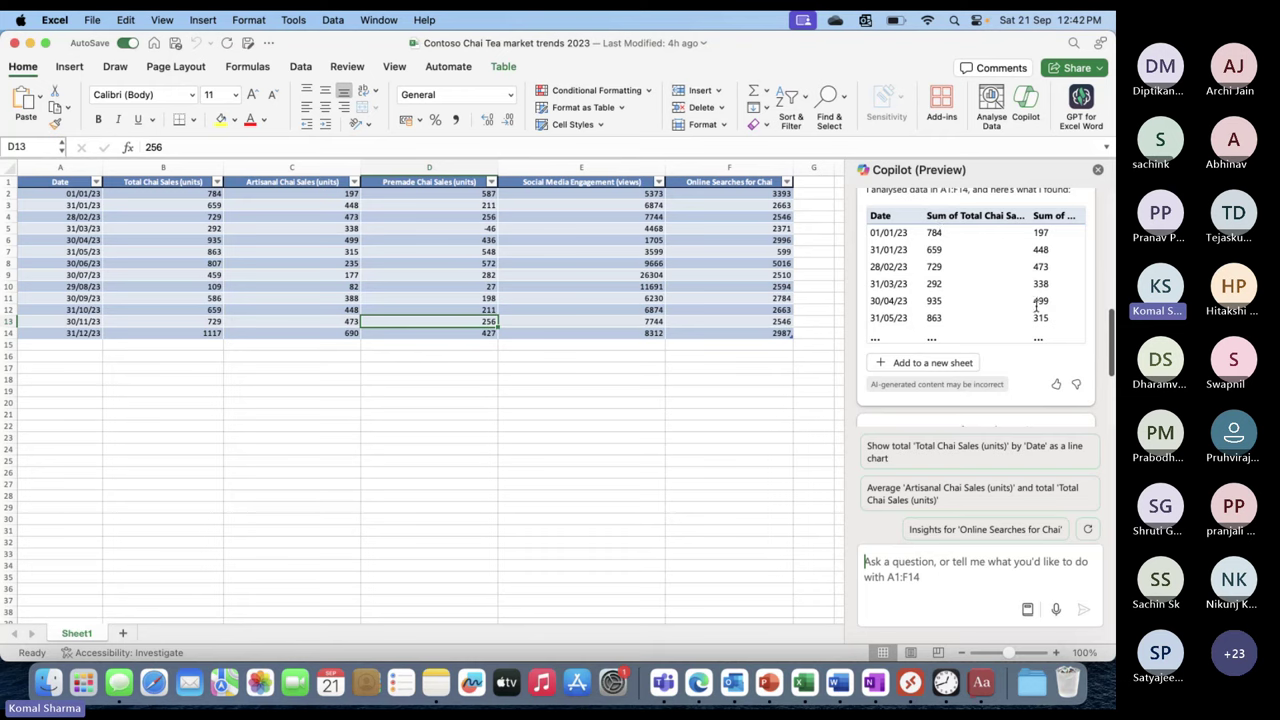
{"action": "scroll", "coordinate": [1016, 313], "scroll_direction": "down", "scroll_amount": 3}
{"action": "scroll", "coordinate": [950, 265], "scroll_direction": "up", "scroll_amount": 2}
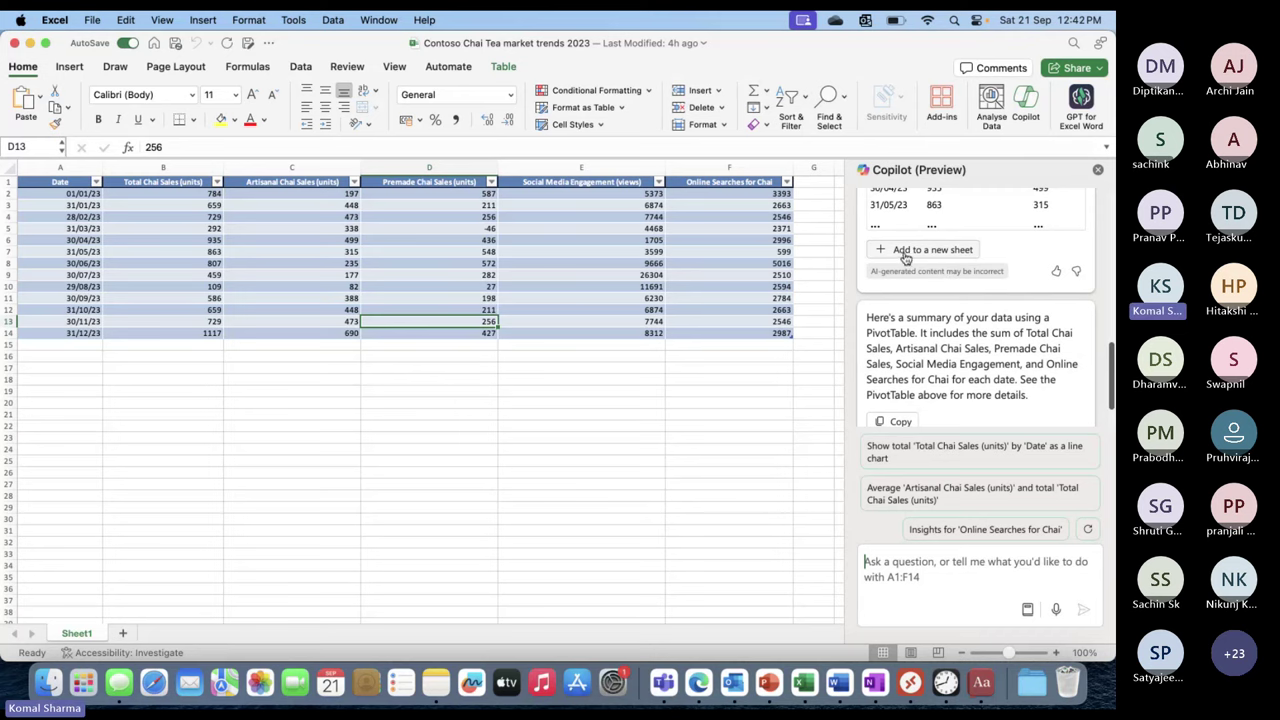
Add Copilot's PivotTable to a new Sheet2 and check the Total Chai Sales grand total of 8728
{"action": "left_click", "coordinate": [933, 250]}
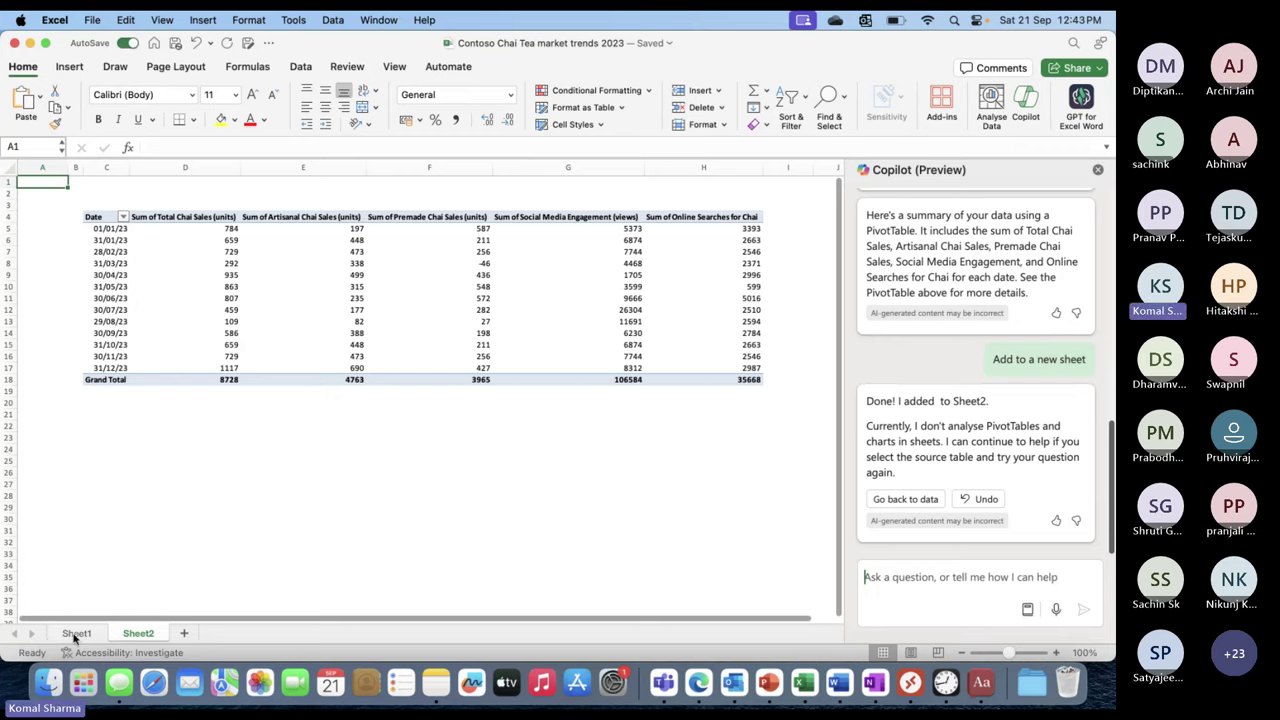
{"action": "left_click", "coordinate": [76, 634]}
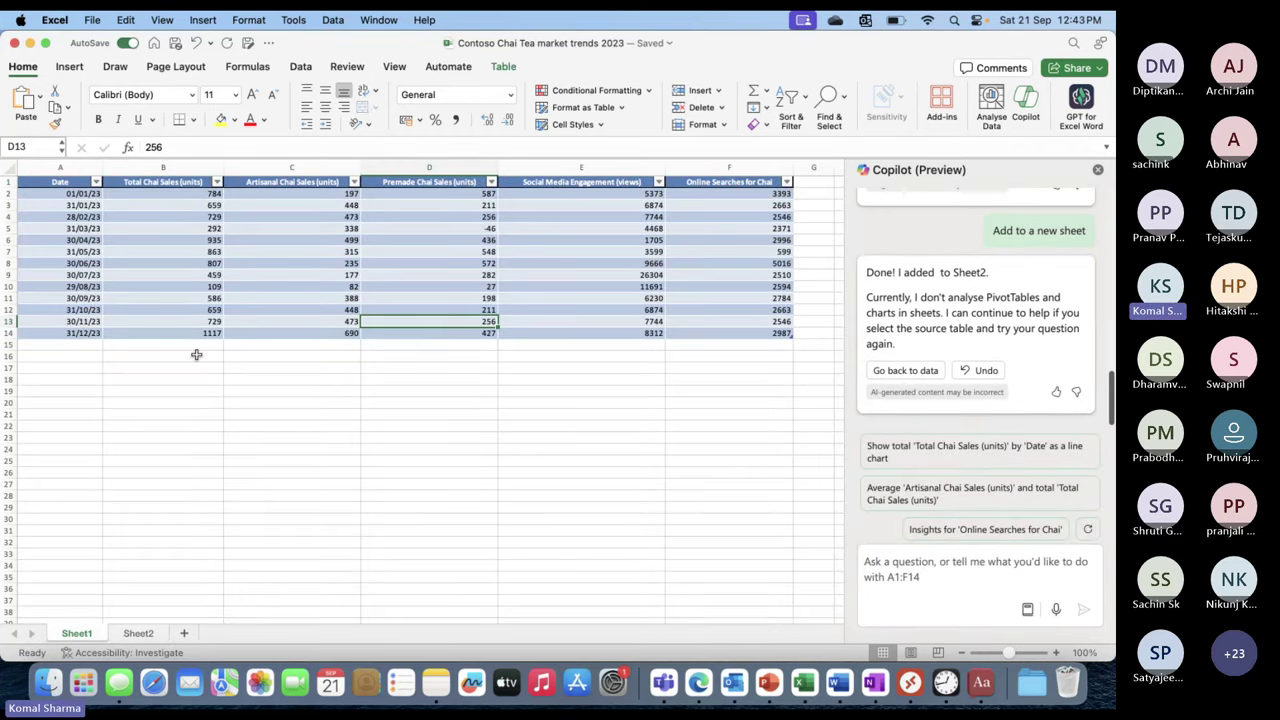
{"action": "left_click", "coordinate": [140, 633]}
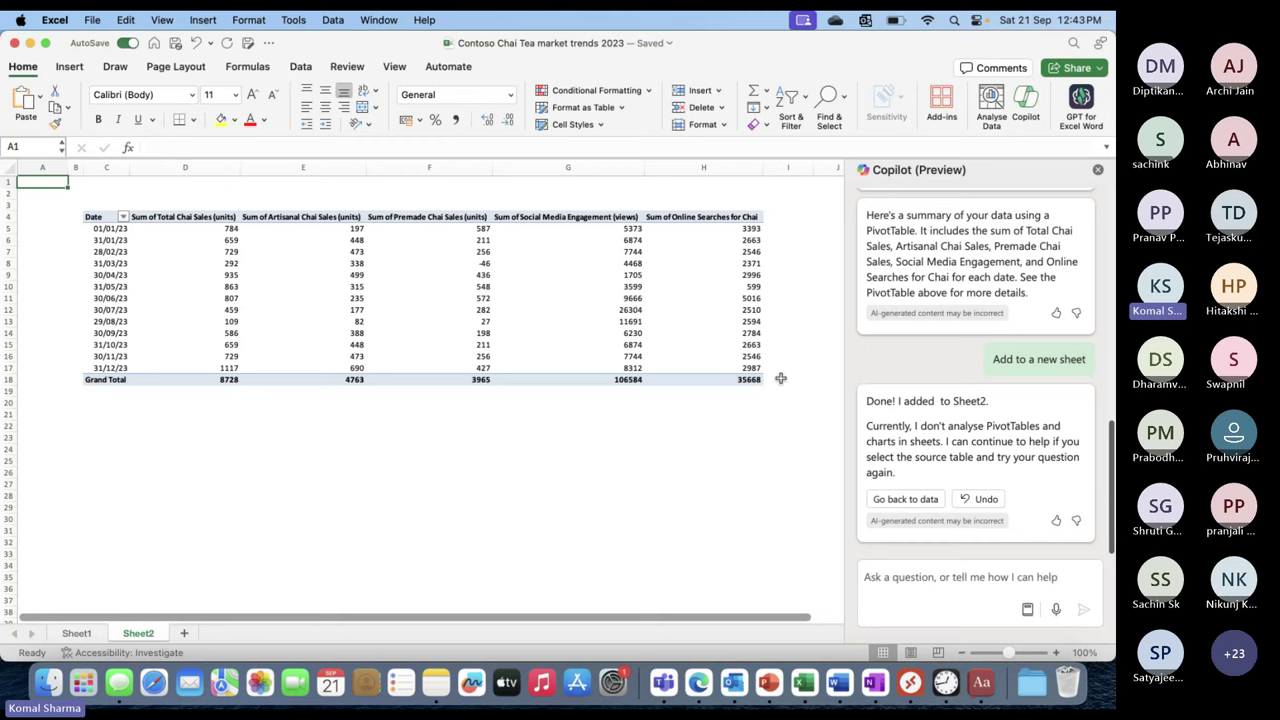
{"action": "scroll", "coordinate": [1000, 390], "scroll_direction": "up", "scroll_amount": 5}
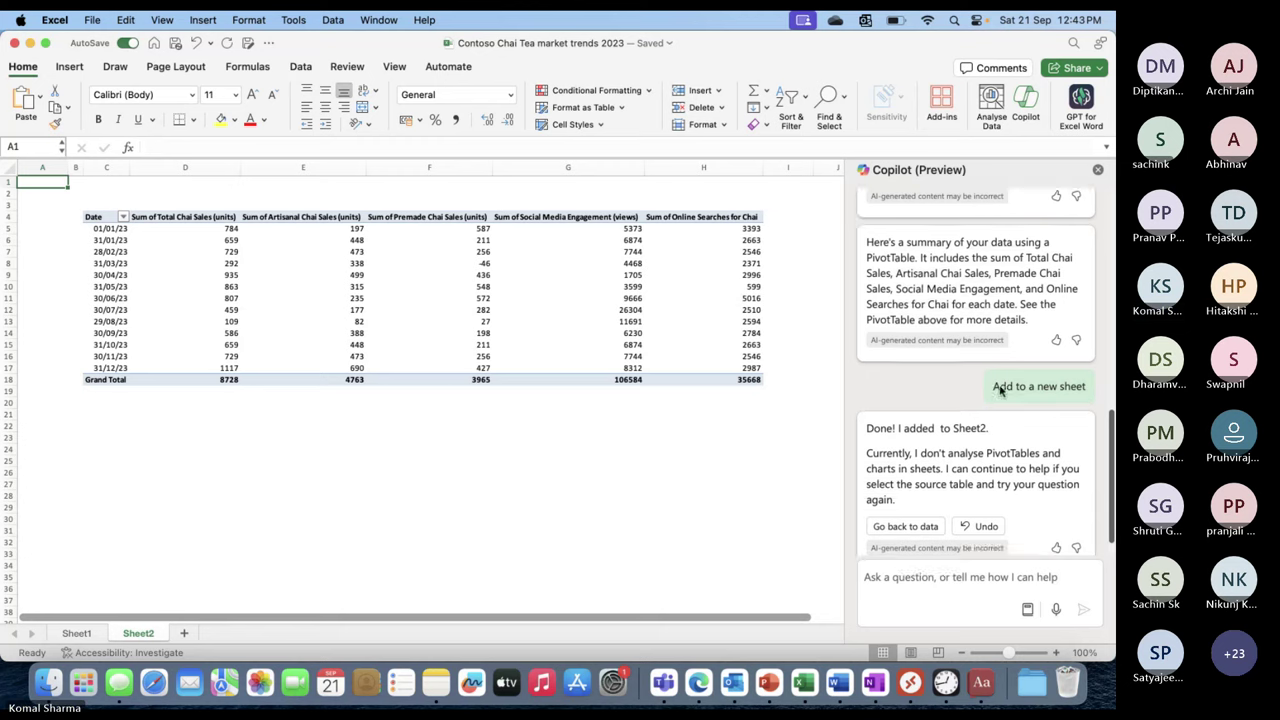
{"action": "scroll", "coordinate": [1000, 390], "scroll_direction": "down", "scroll_amount": 5}
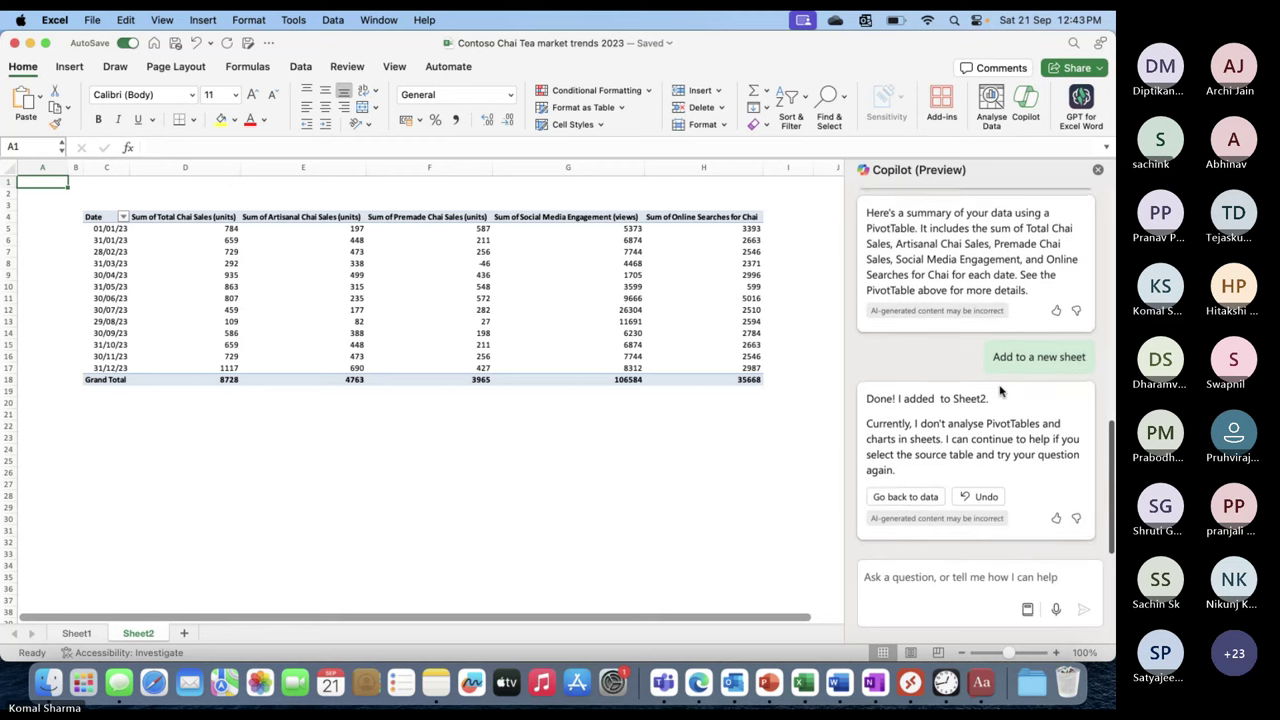
{"action": "left_click", "coordinate": [638, 381]}
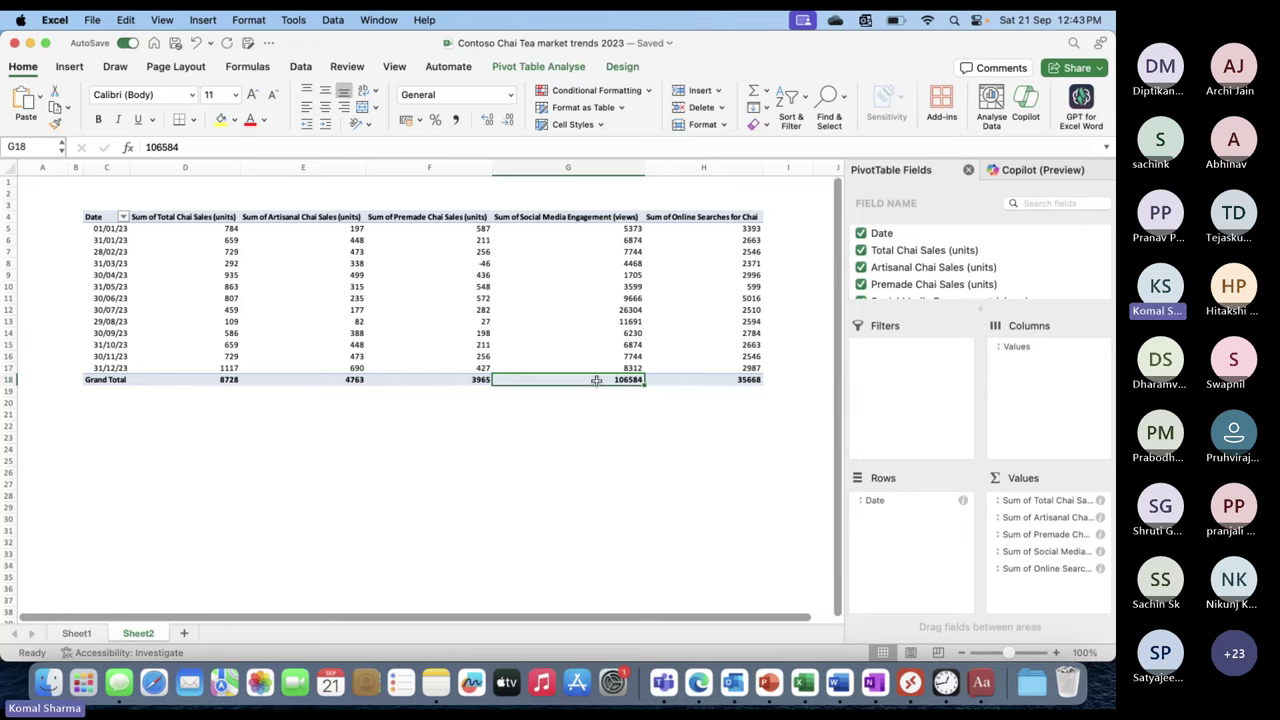
{"action": "left_click", "coordinate": [226, 379]}
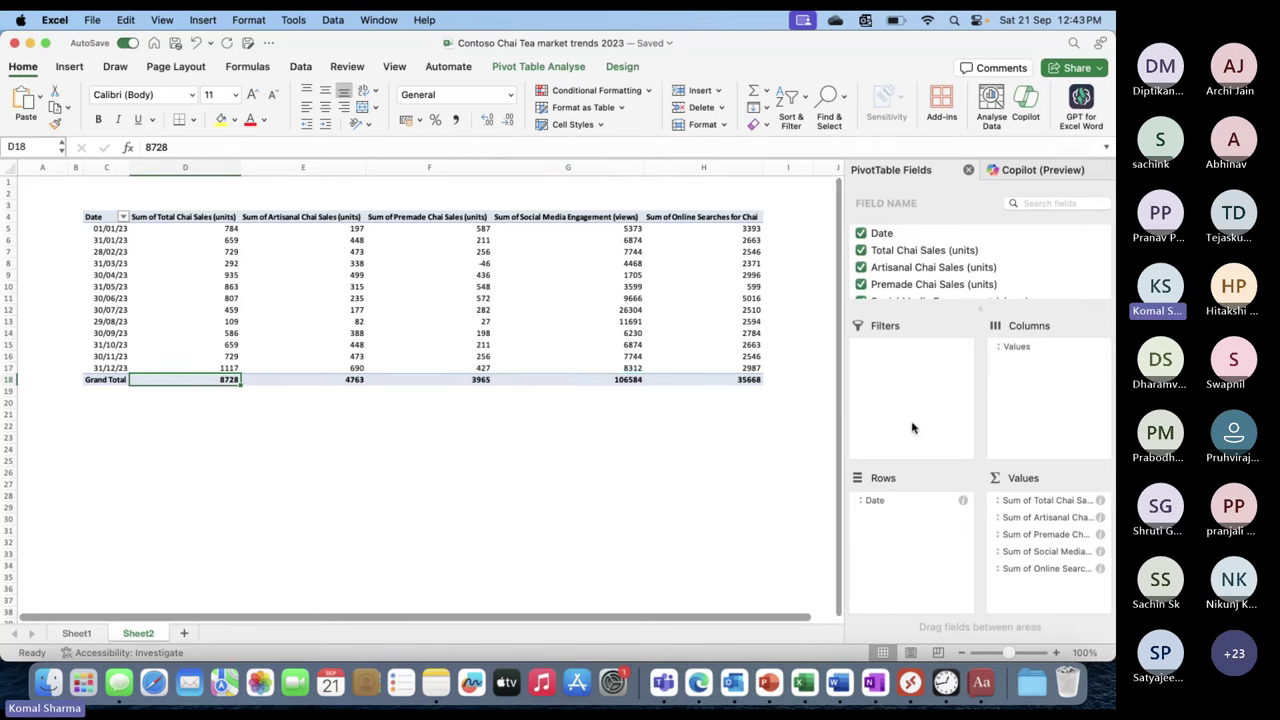
Remove Artisanal and Premade Chai Sales from the PivotTable, then return to Sheet1
{"action": "scroll", "coordinate": [1035, 604], "scroll_direction": "up", "scroll_amount": 1}
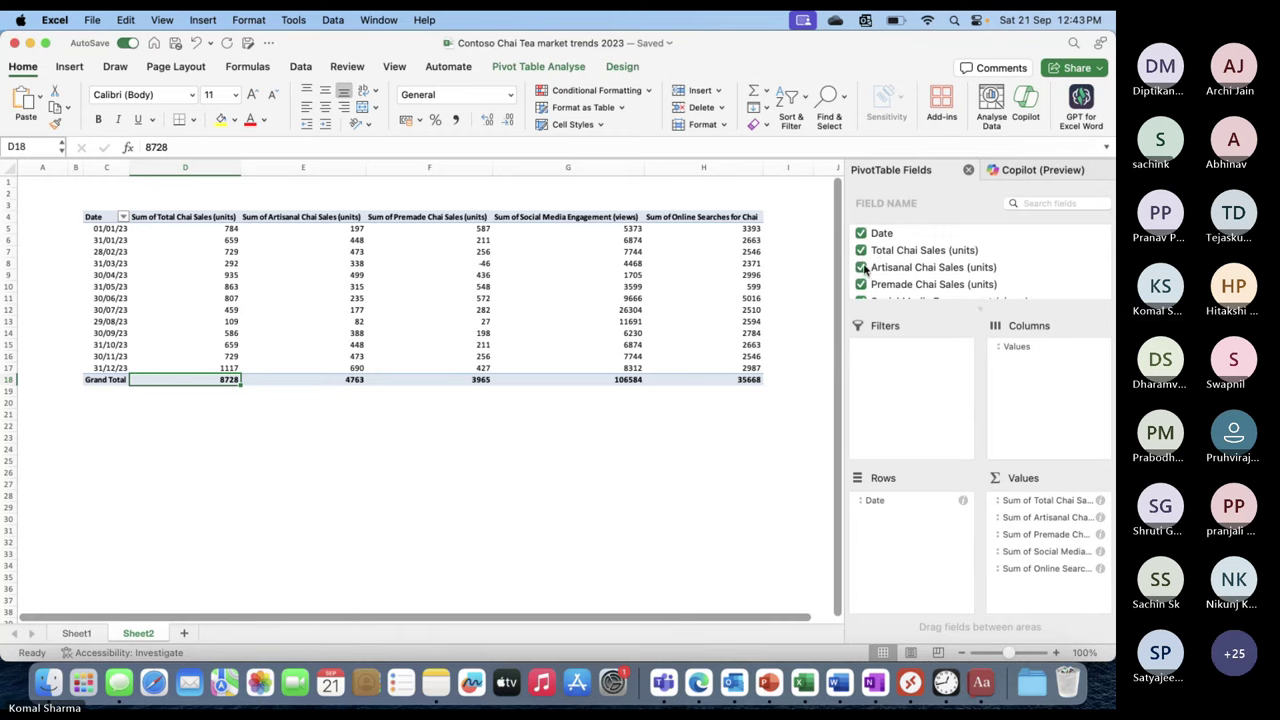
{"action": "left_click", "coordinate": [861, 268]}
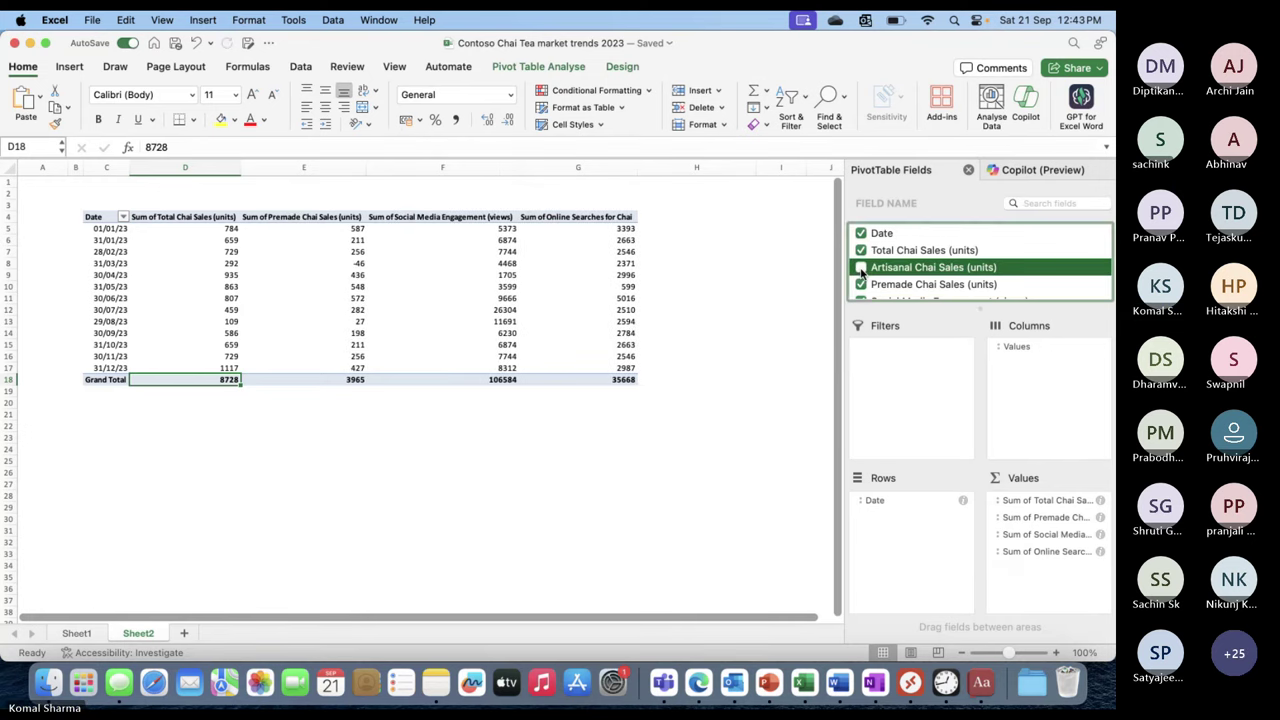
{"action": "left_click", "coordinate": [861, 285]}
{"action": "scroll", "coordinate": [900, 268], "scroll_direction": "down", "scroll_amount": 2}
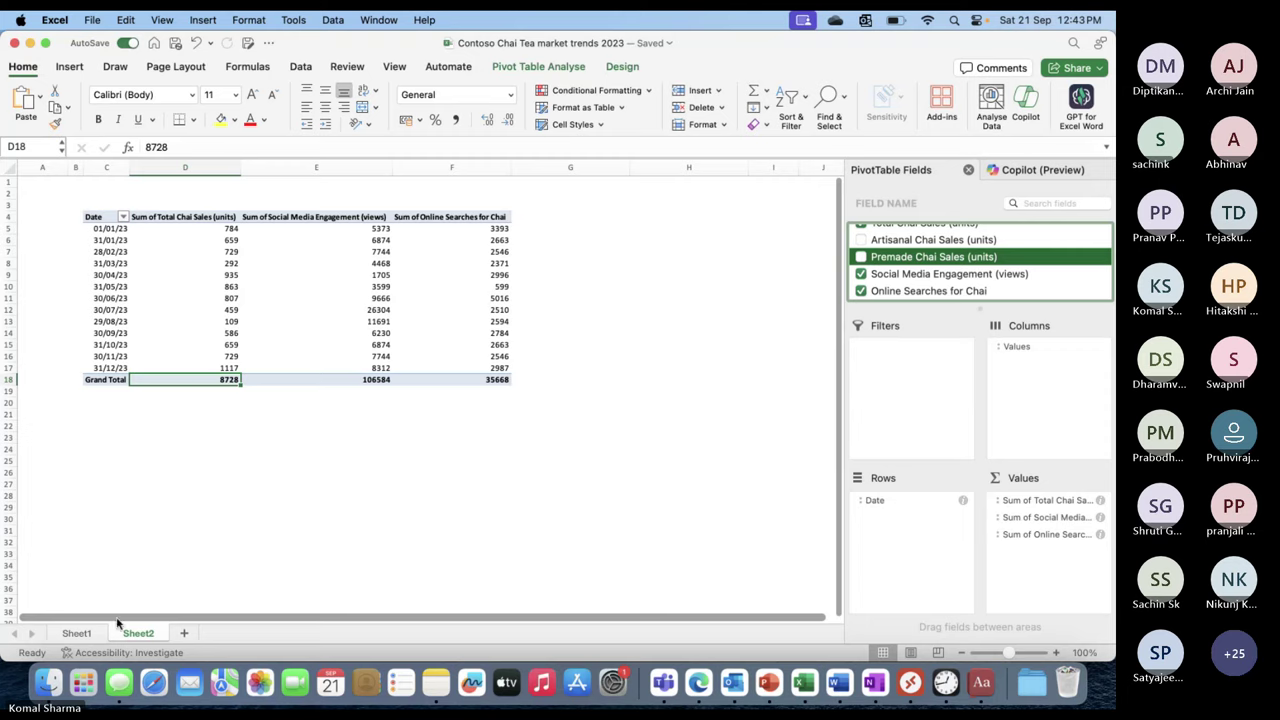
{"action": "left_click", "coordinate": [78, 633]}
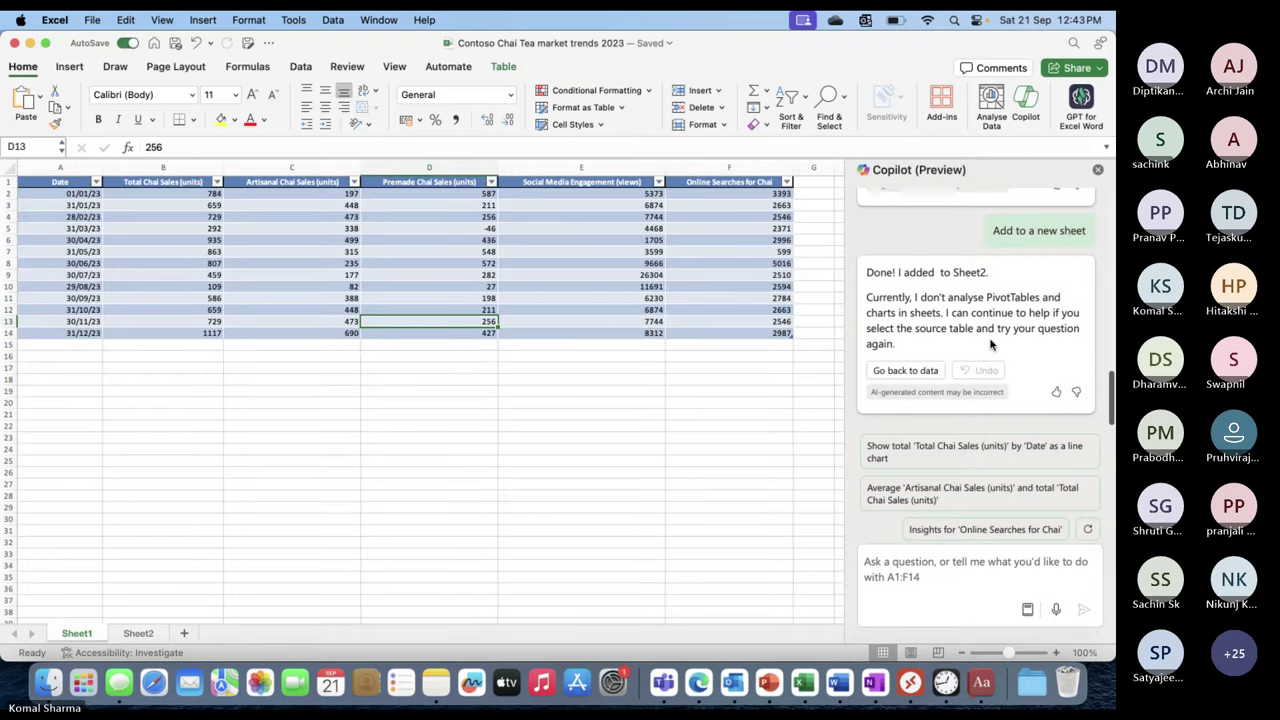
Ask Copilot to 'Summarize Total sales for the Premade Chai'
{"action": "left_click", "coordinate": [897, 562]}
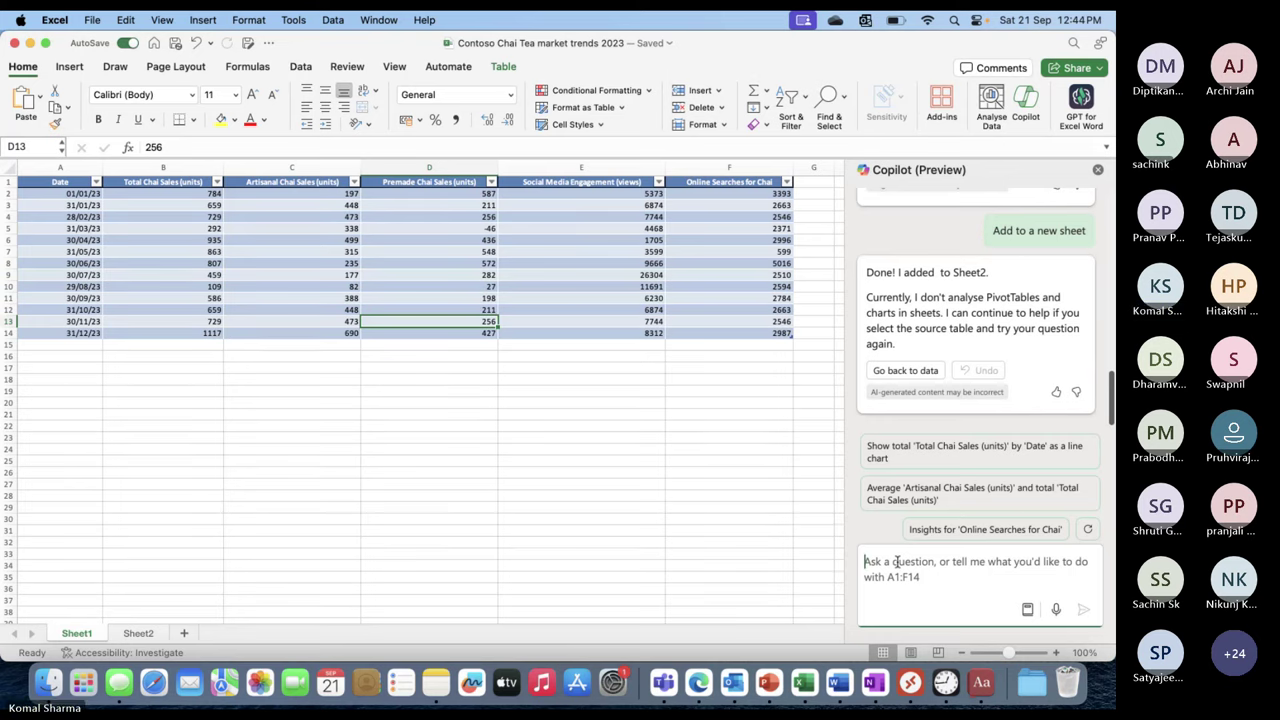
{"action": "type", "text": "Summariz"}
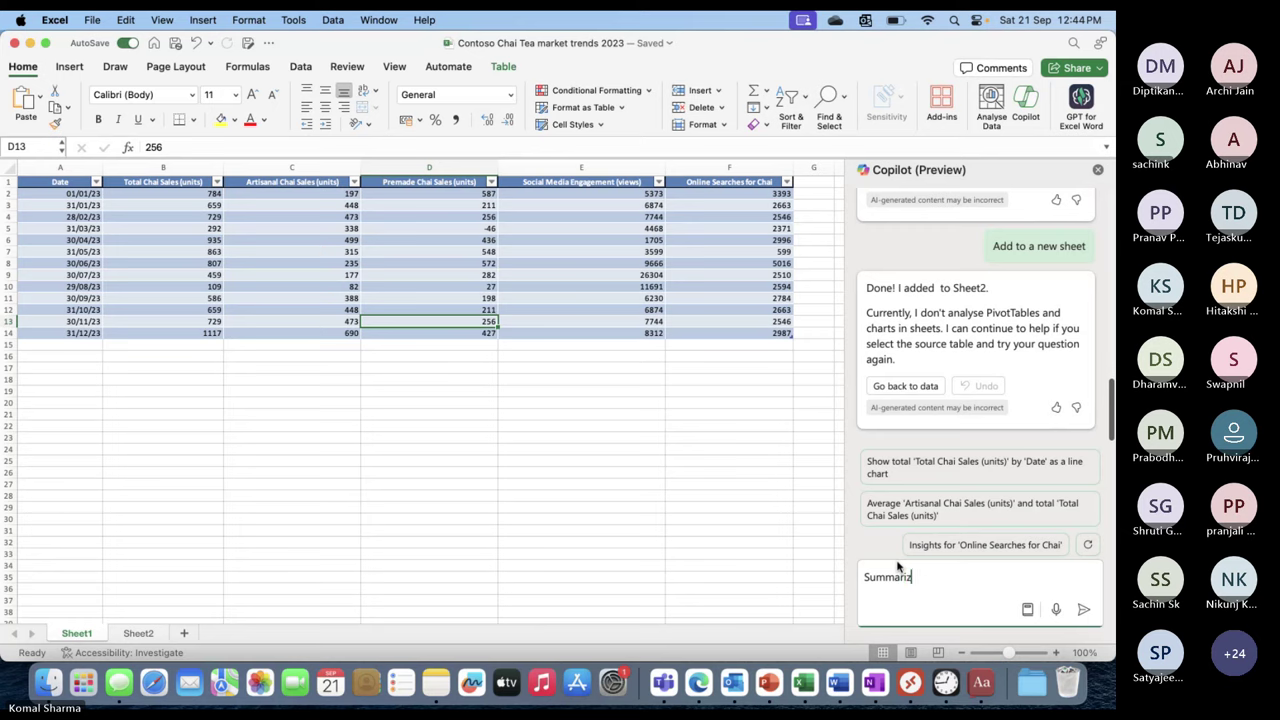
{"action": "key", "text": "BackSpace"}
{"action": "type", "text": "se "}
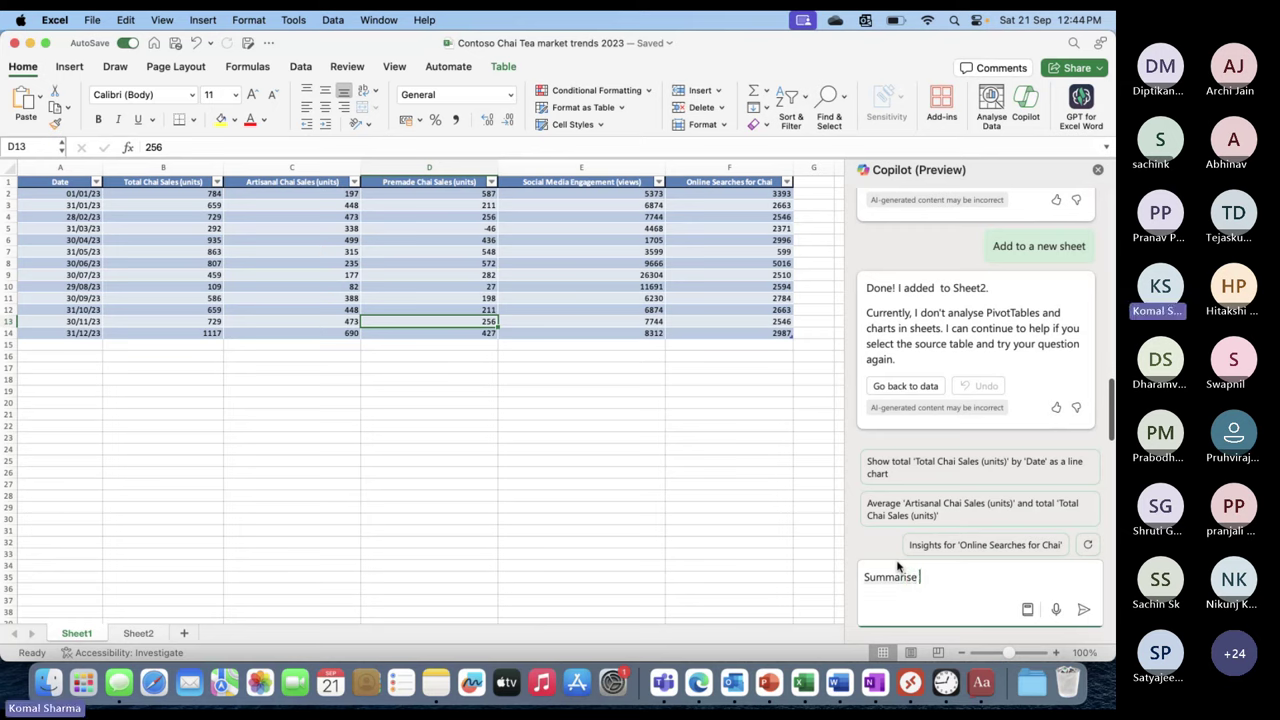
{"action": "type", "text": "T"}
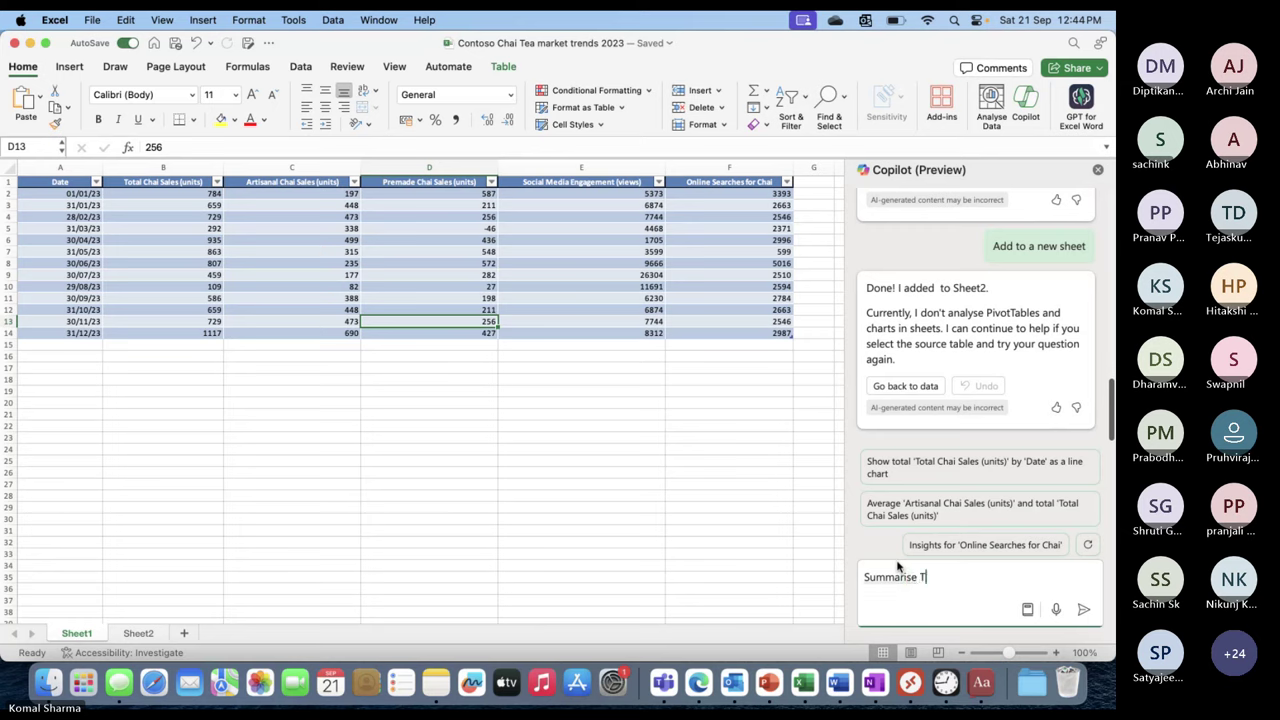
{"action": "type", "text": "otal "}
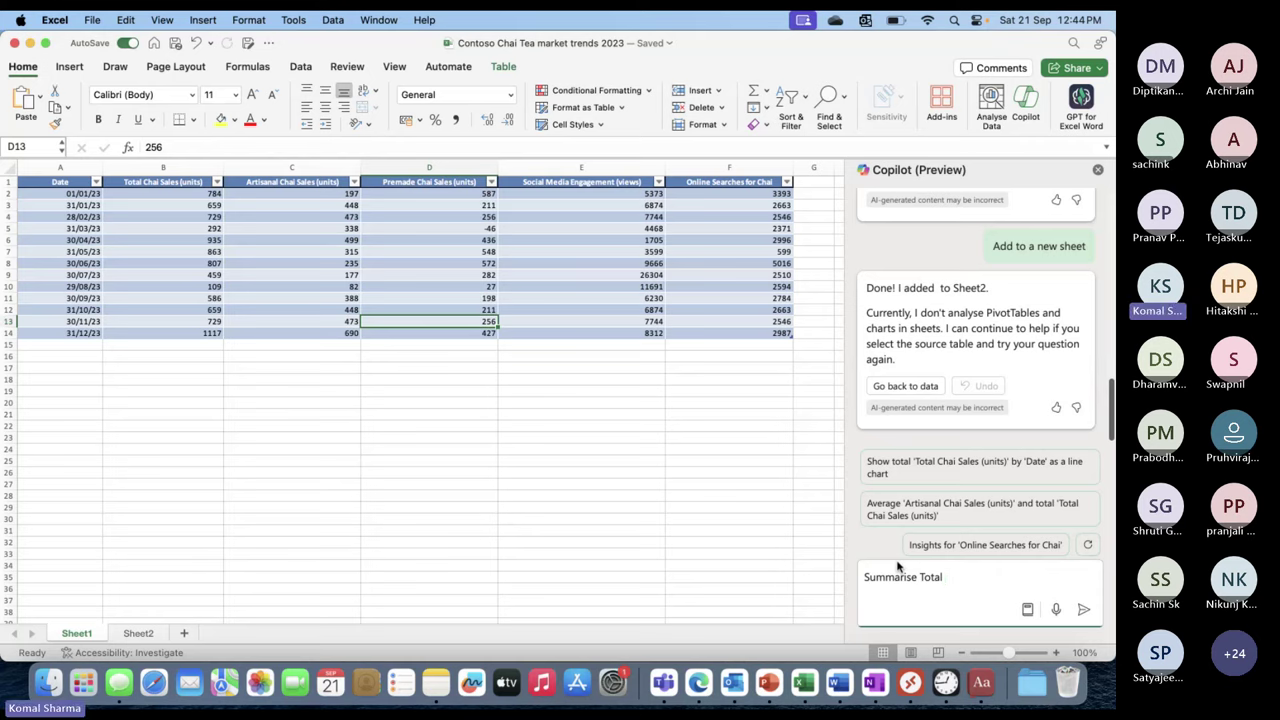
{"action": "type", "text": "sales"}
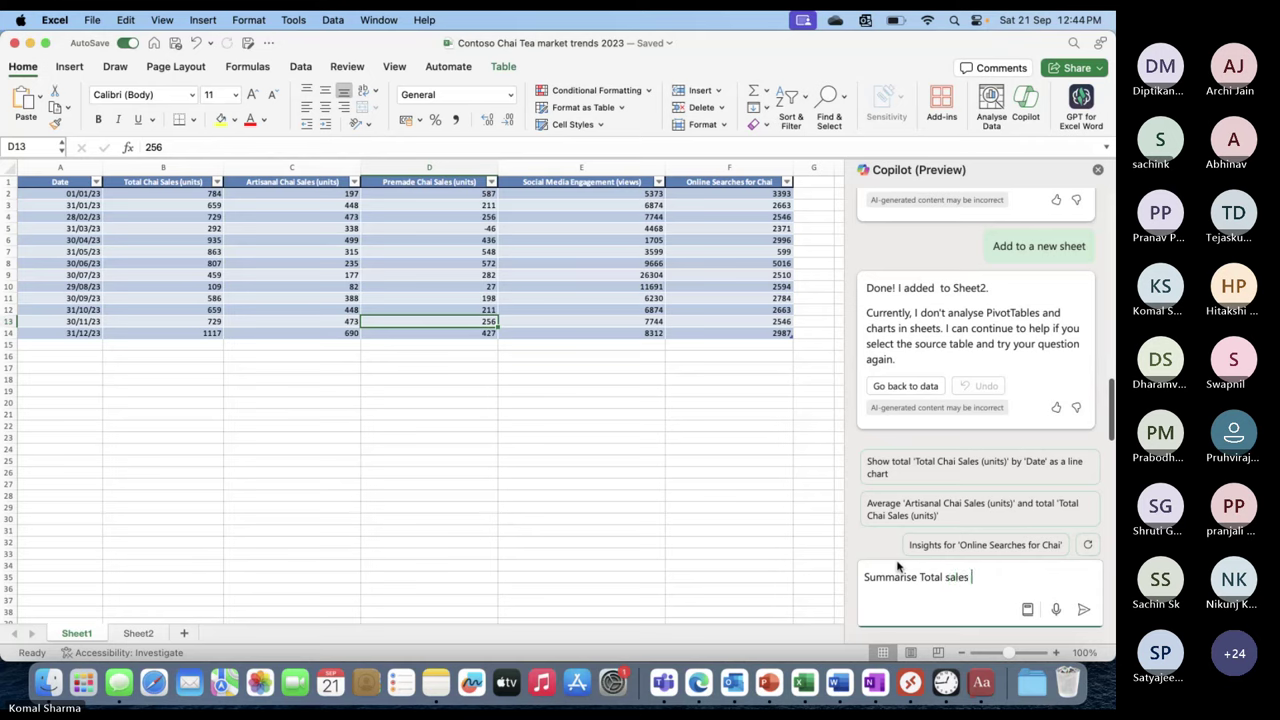
{"action": "type", "text": " for the"}
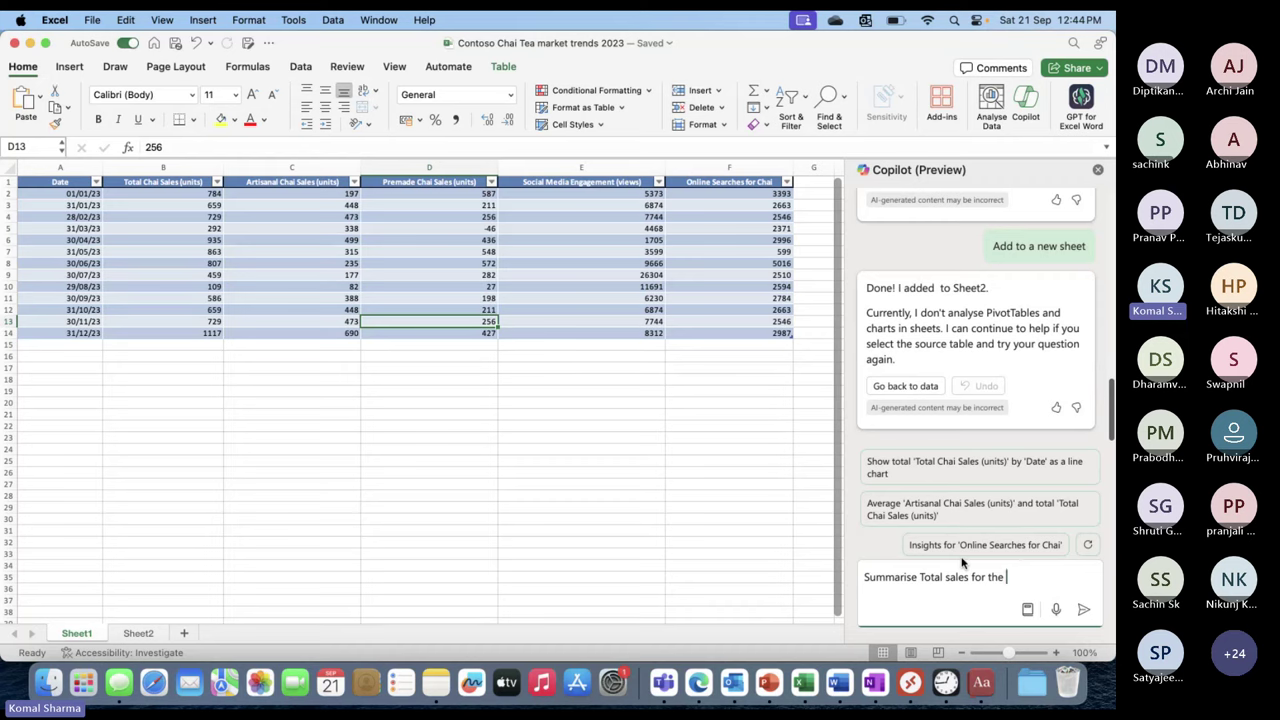
{"action": "type", "text": "Premade Chai"}
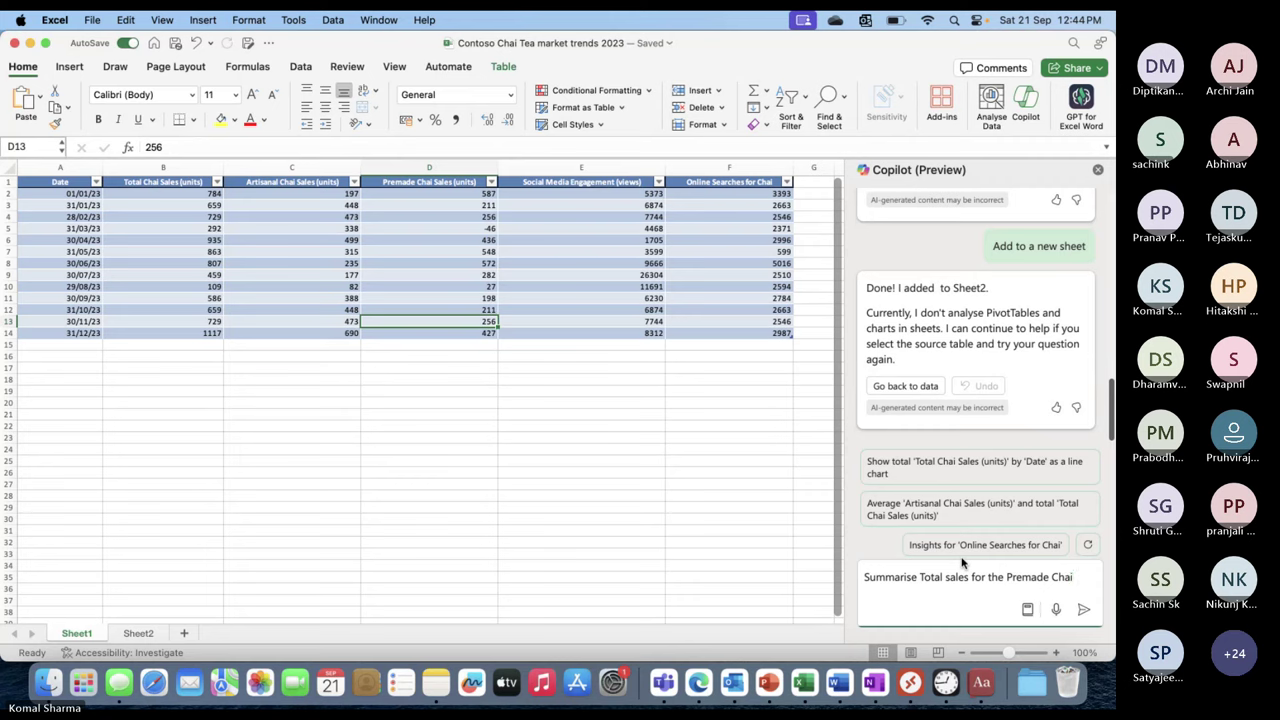
{"action": "key", "text": "Return"}
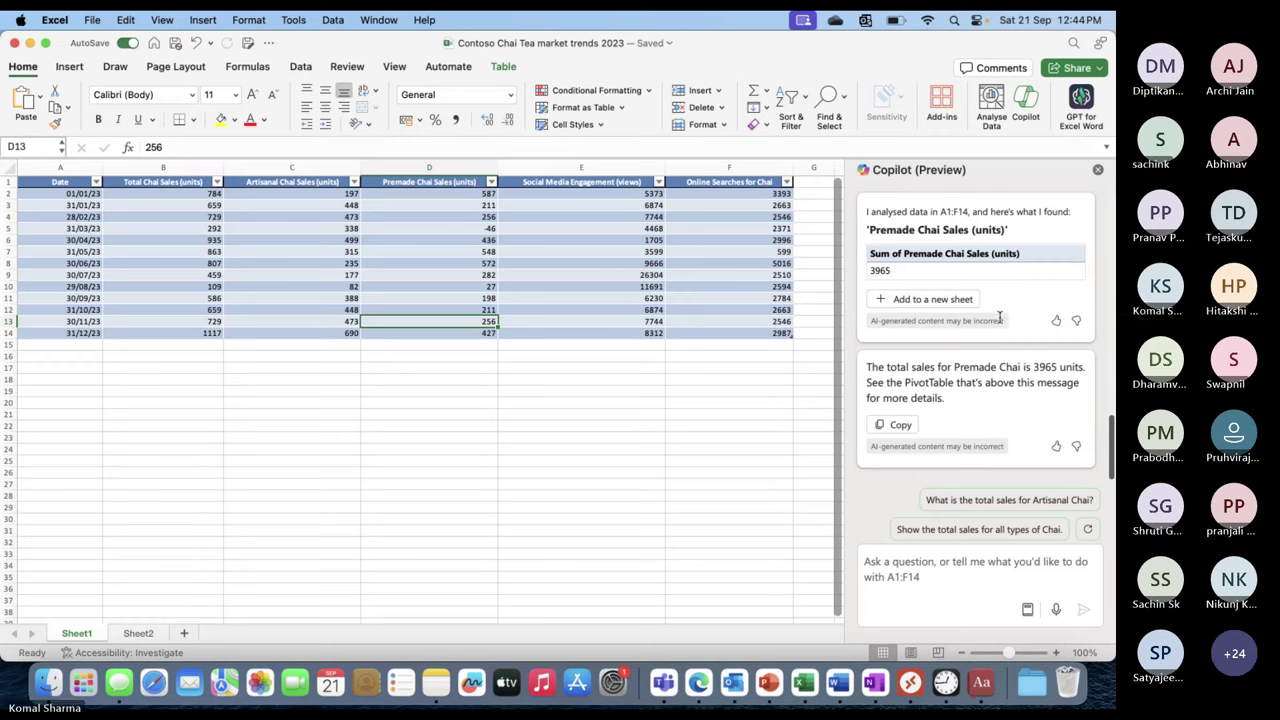
Select the 13 Premade Chai Sales values to confirm they sum to 3965, then switch to Teams
{"action": "scroll", "coordinate": [999, 318], "scroll_direction": "up", "scroll_amount": 5}
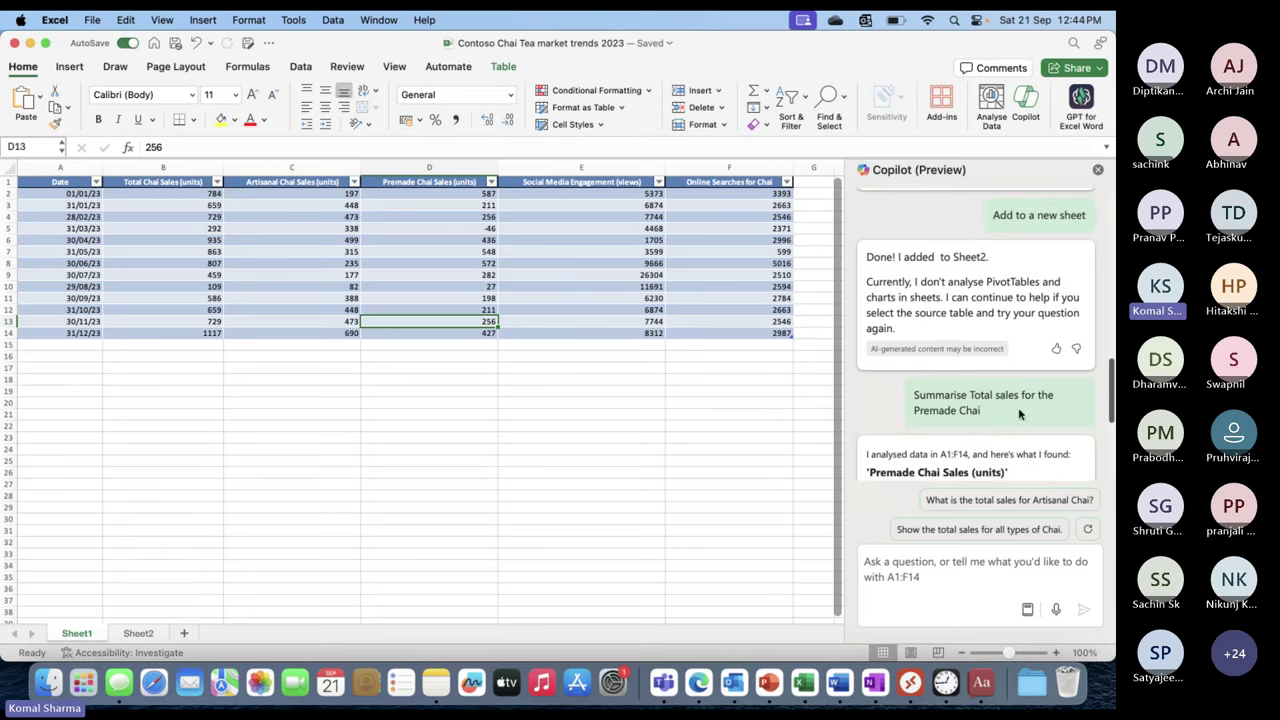
{"action": "scroll", "coordinate": [1010, 400], "scroll_direction": "down", "scroll_amount": 3}
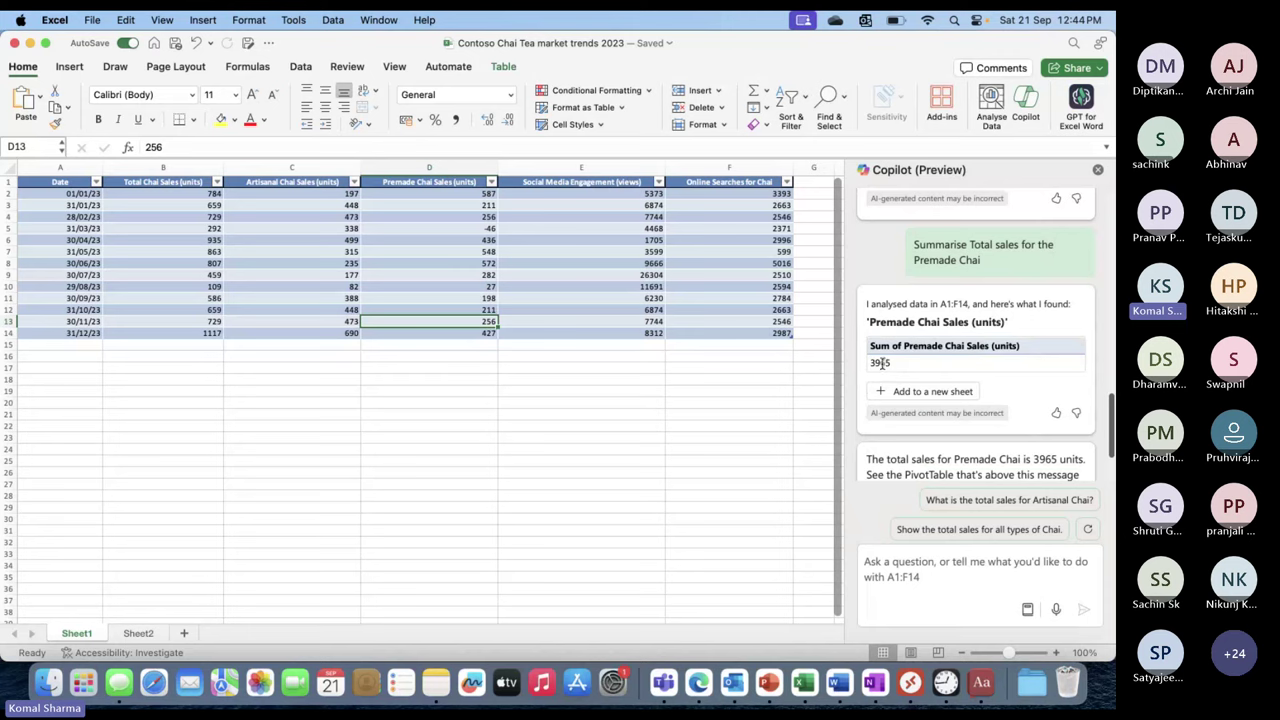
{"action": "left_click", "coordinate": [427, 307]}
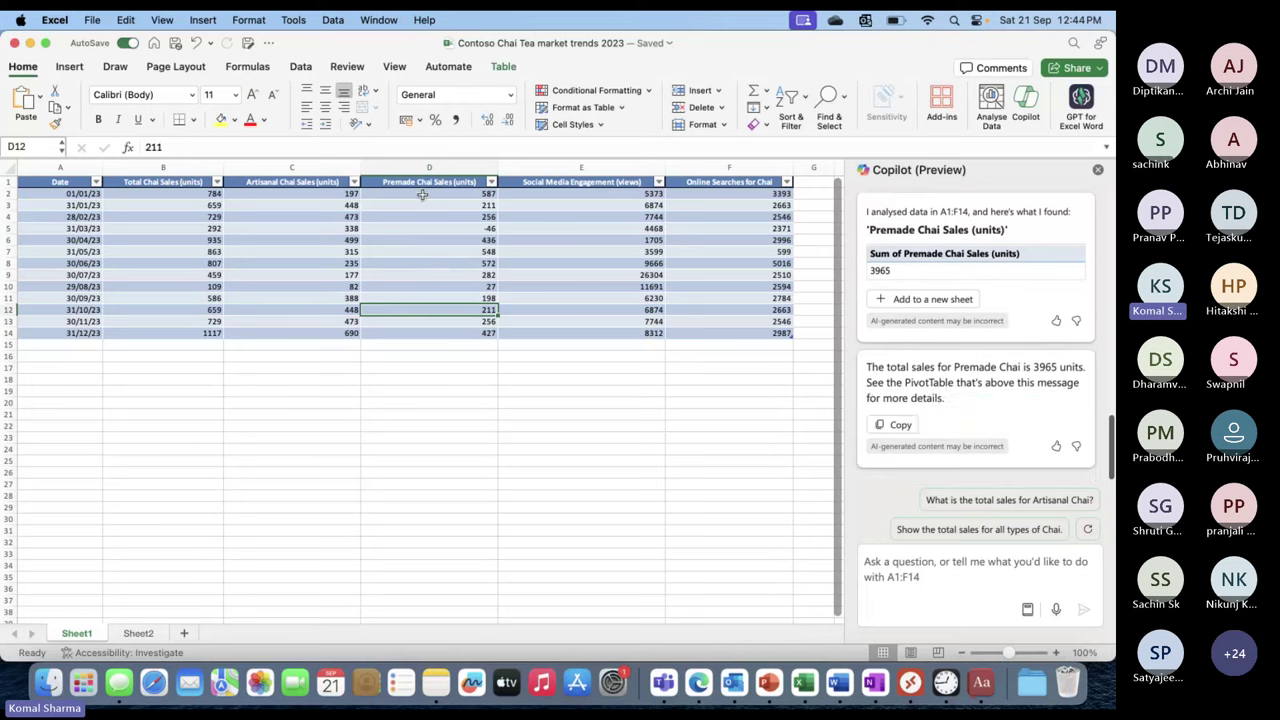
{"action": "left_click_drag", "start_coordinate": [423, 192], "coordinate": [455, 323]}
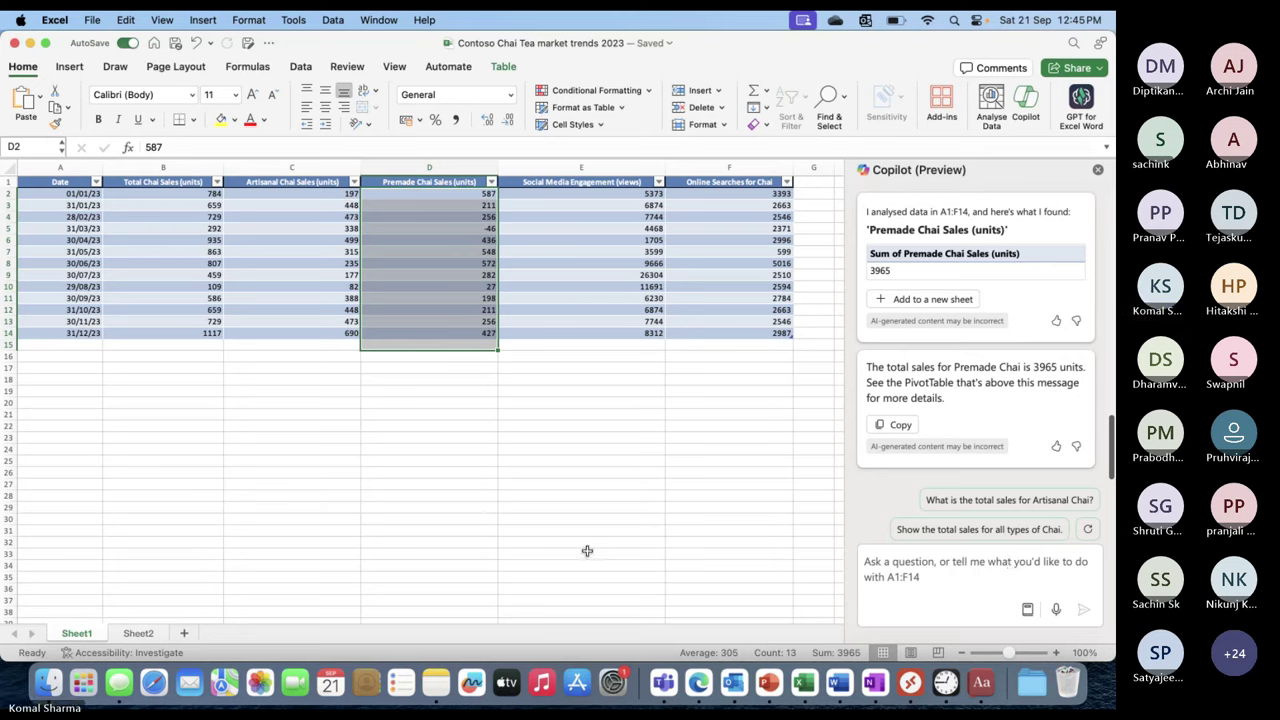
{"action": "key", "text": "super+Tab"}
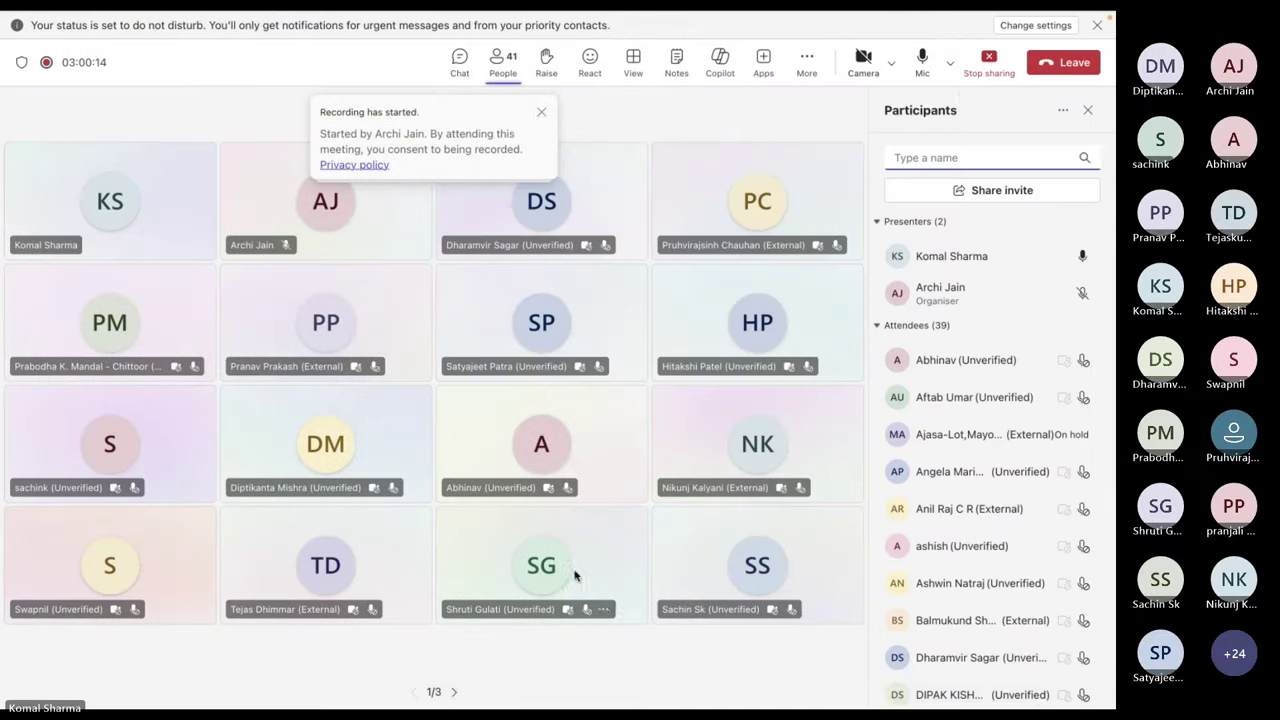
Read the Teams meeting chat's request for a month wise summary, then return to Excel
{"action": "left_click", "coordinate": [455, 66]}
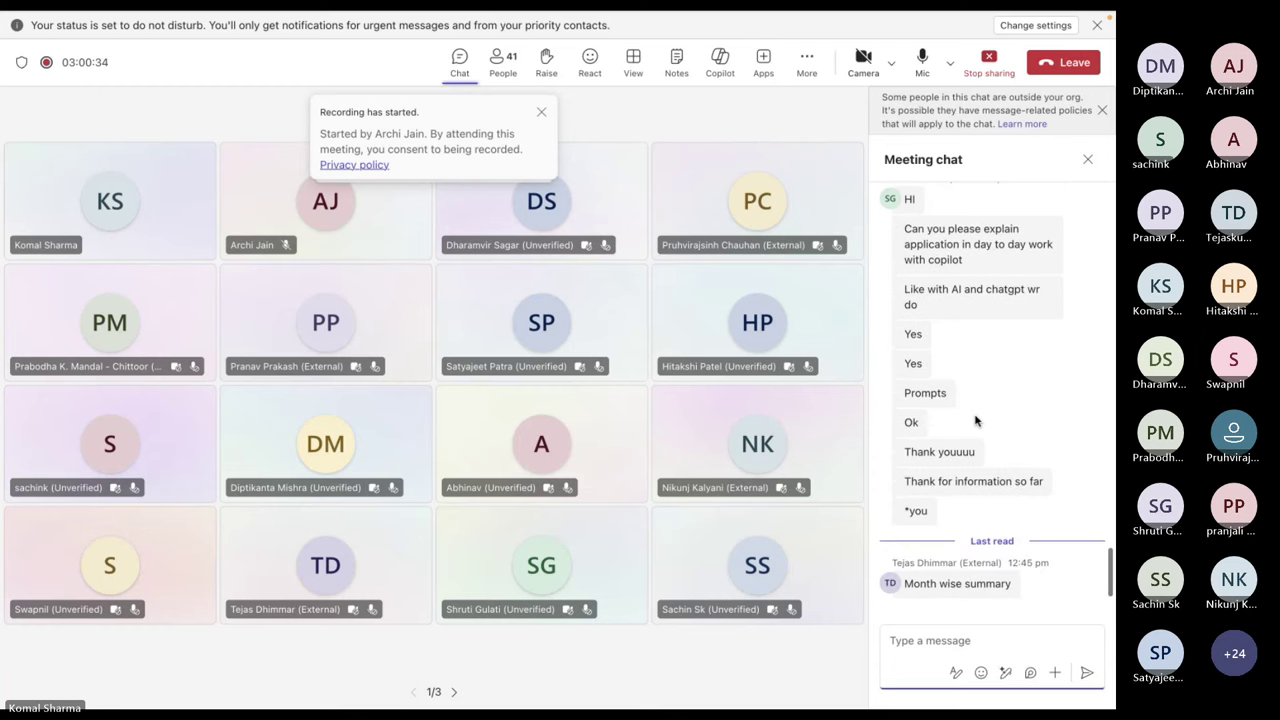
{"action": "key", "text": "ctrl+Left"}
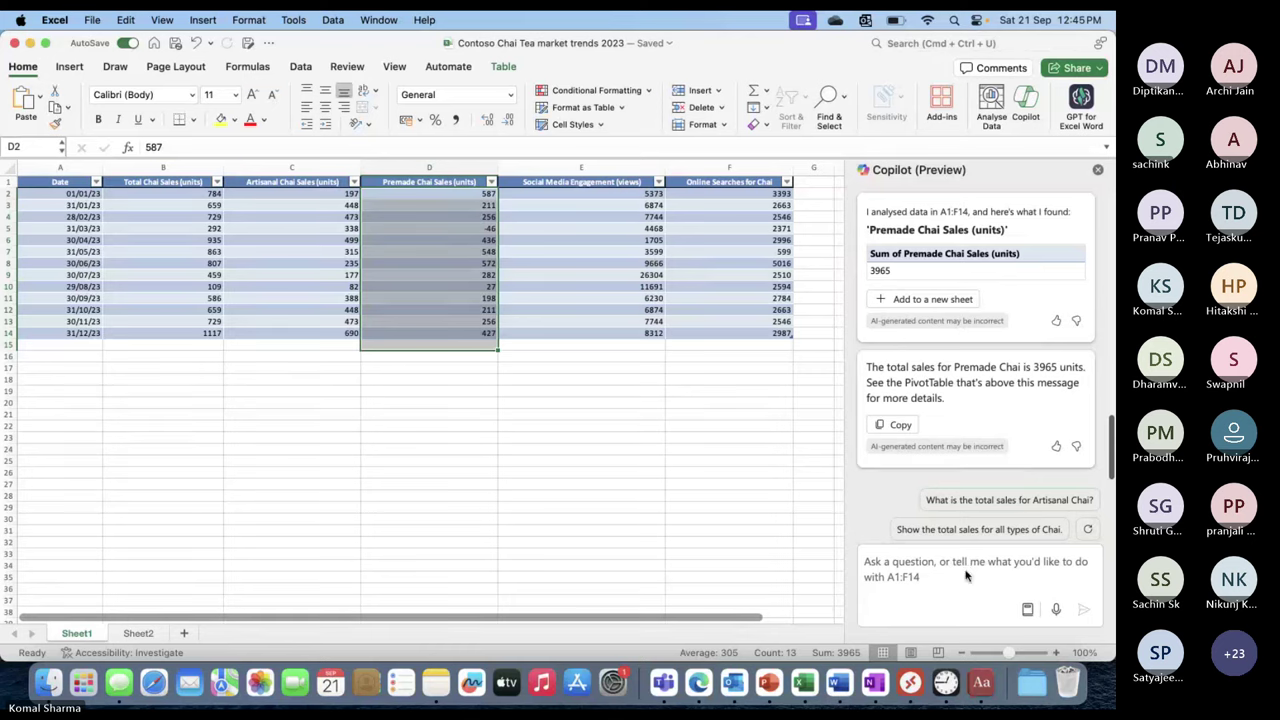
Copy an earlier prompt into the Copilot box, then delete the wrongly pasted request
{"action": "left_click", "coordinate": [1015, 571]}
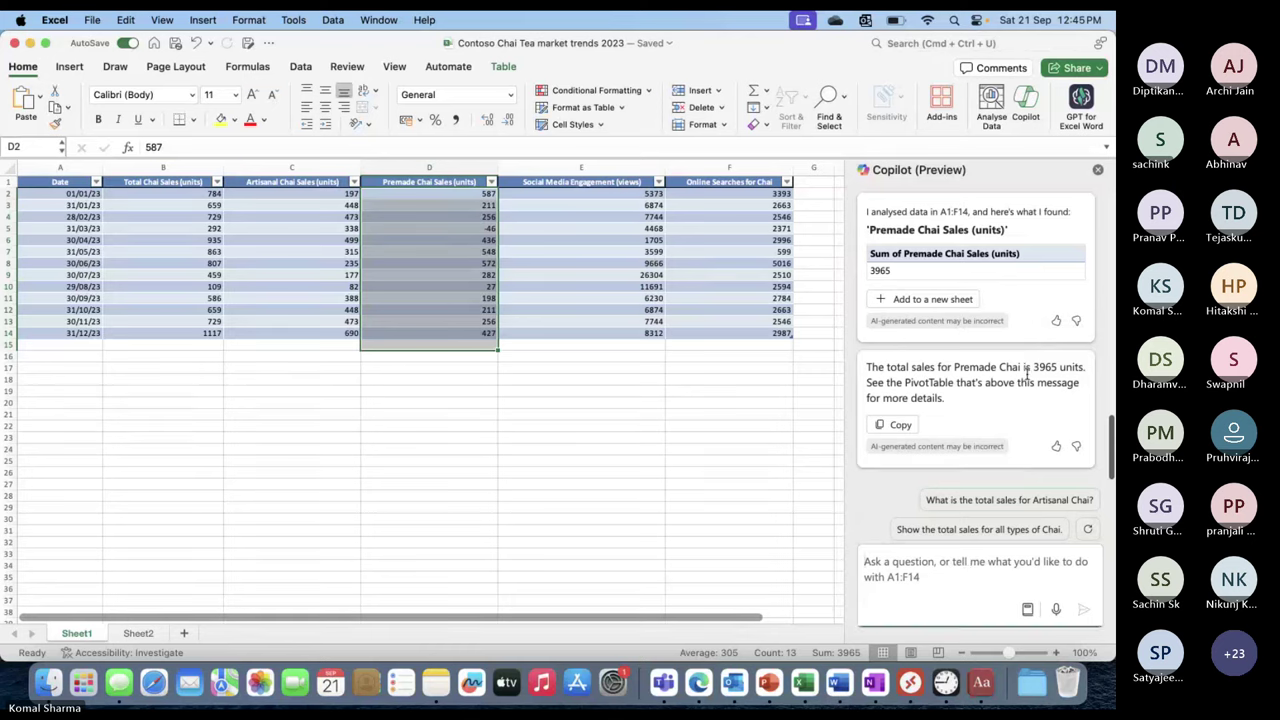
{"action": "scroll", "coordinate": [964, 402], "scroll_direction": "up", "scroll_amount": 5}
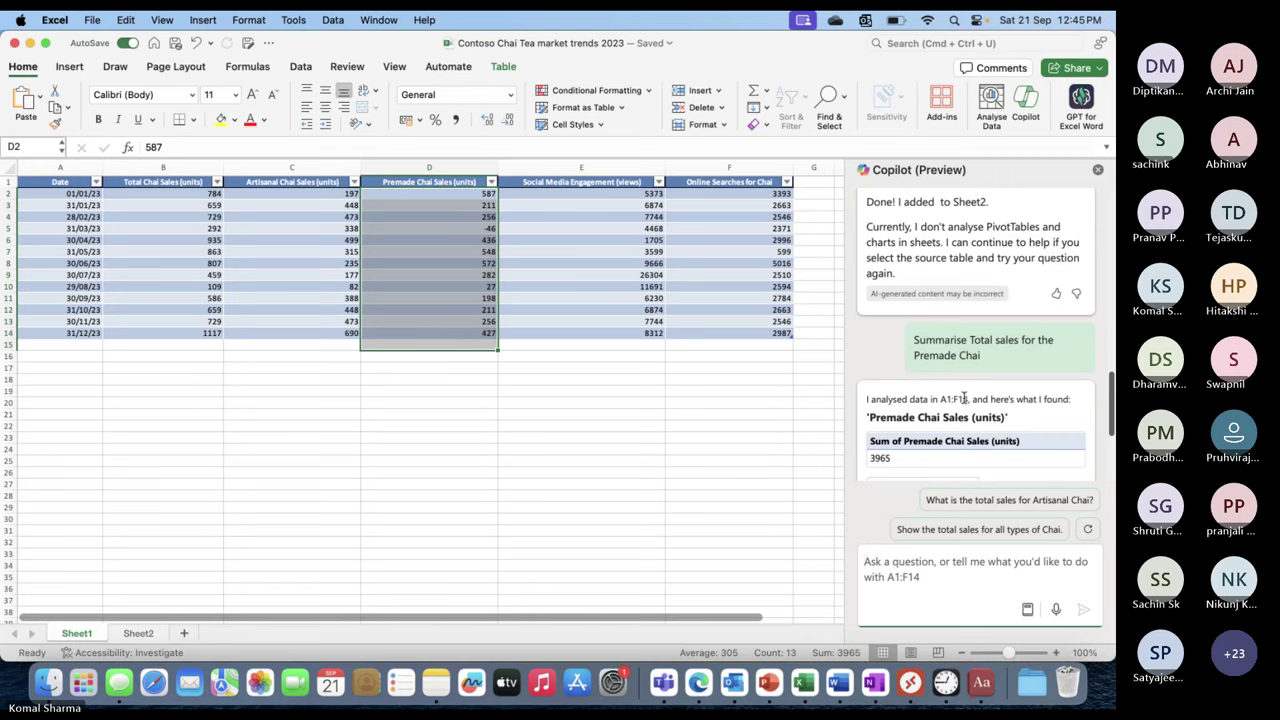
{"action": "left_click_drag", "start_coordinate": [990, 362], "coordinate": [913, 343]}
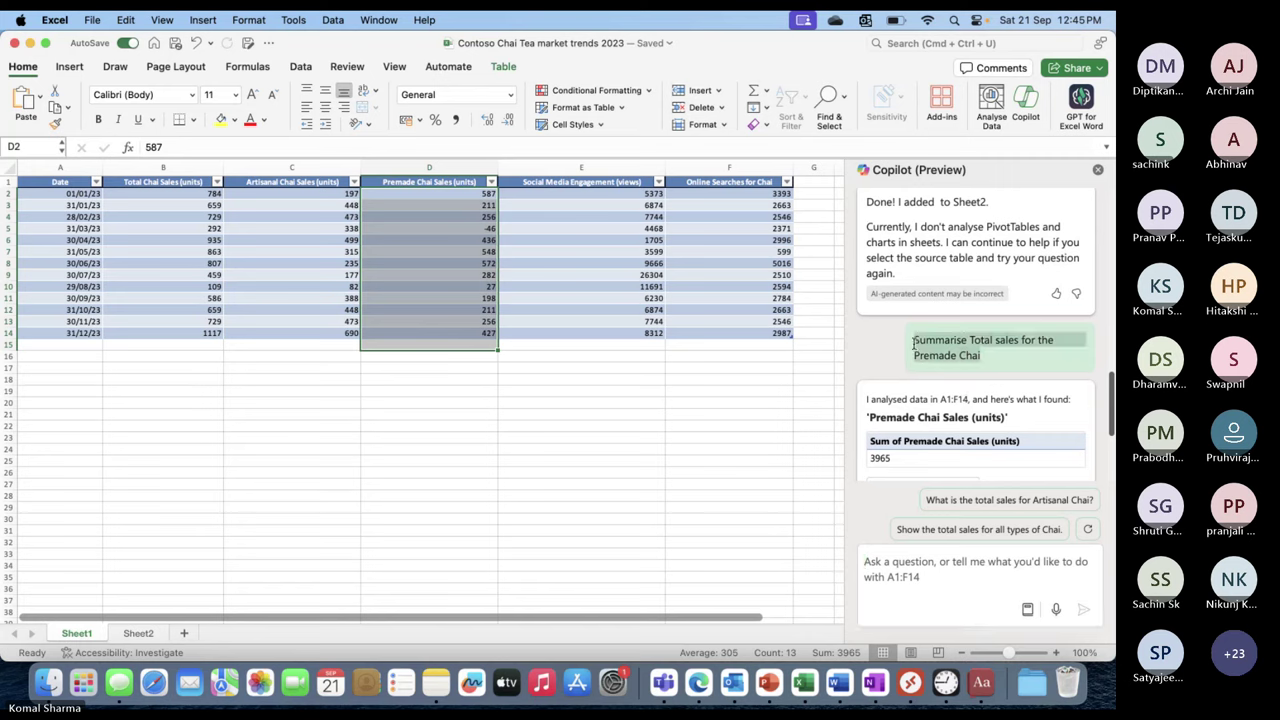
{"action": "left_click", "coordinate": [902, 569]}
{"action": "type", "text": "Please summarize slides 4-10 in this PPT for my boss that include an overview of main points from before meeting with clients"}
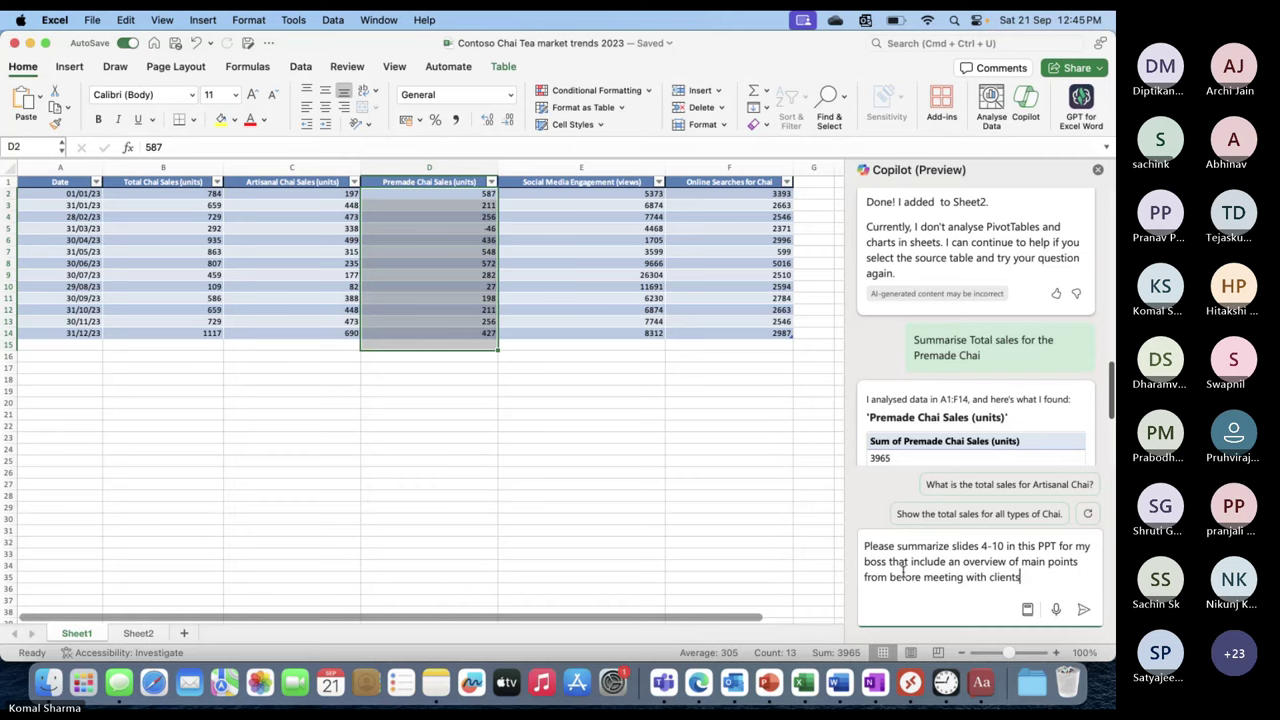
{"action": "left_click_drag", "start_coordinate": [1022, 578], "coordinate": [842, 545]}
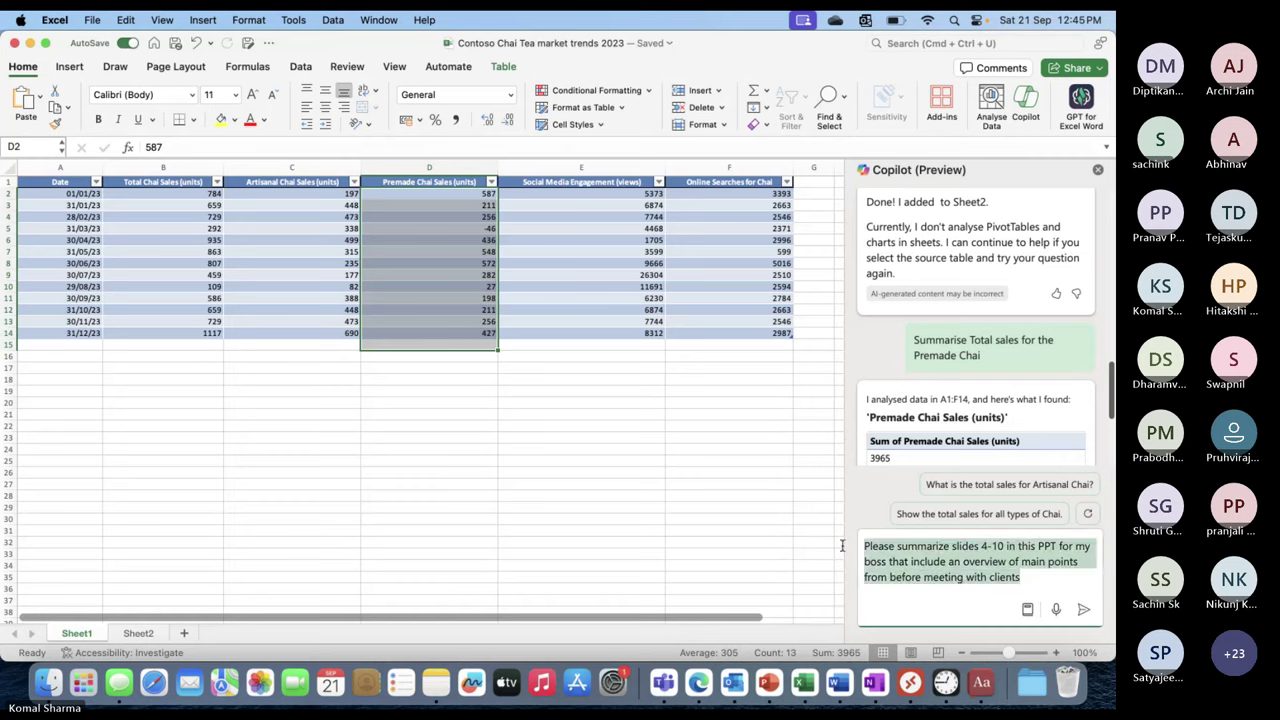
{"action": "key", "text": "BackSpace"}
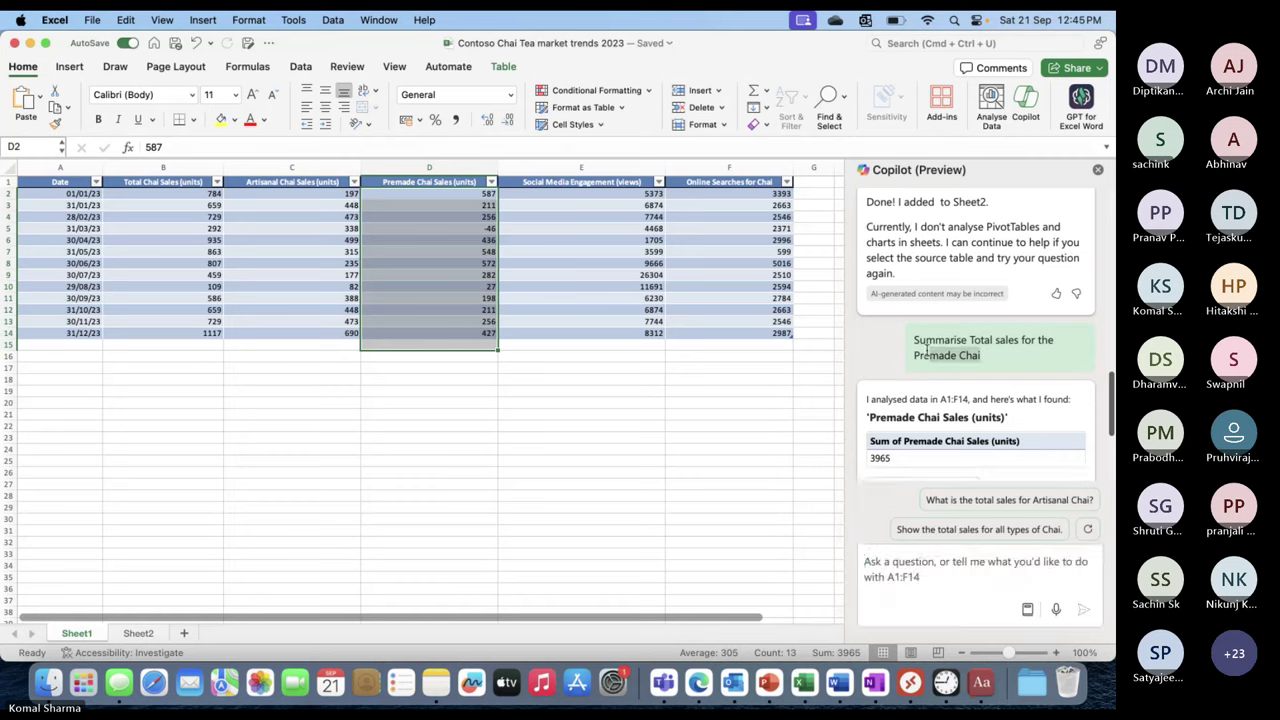
Paste the 'Summarize Total sales for the Premade Chai' prompt and insert 'month wise' before 'Total'
{"action": "triple_click", "coordinate": [927, 350]}
{"action": "key", "text": "super+c"}
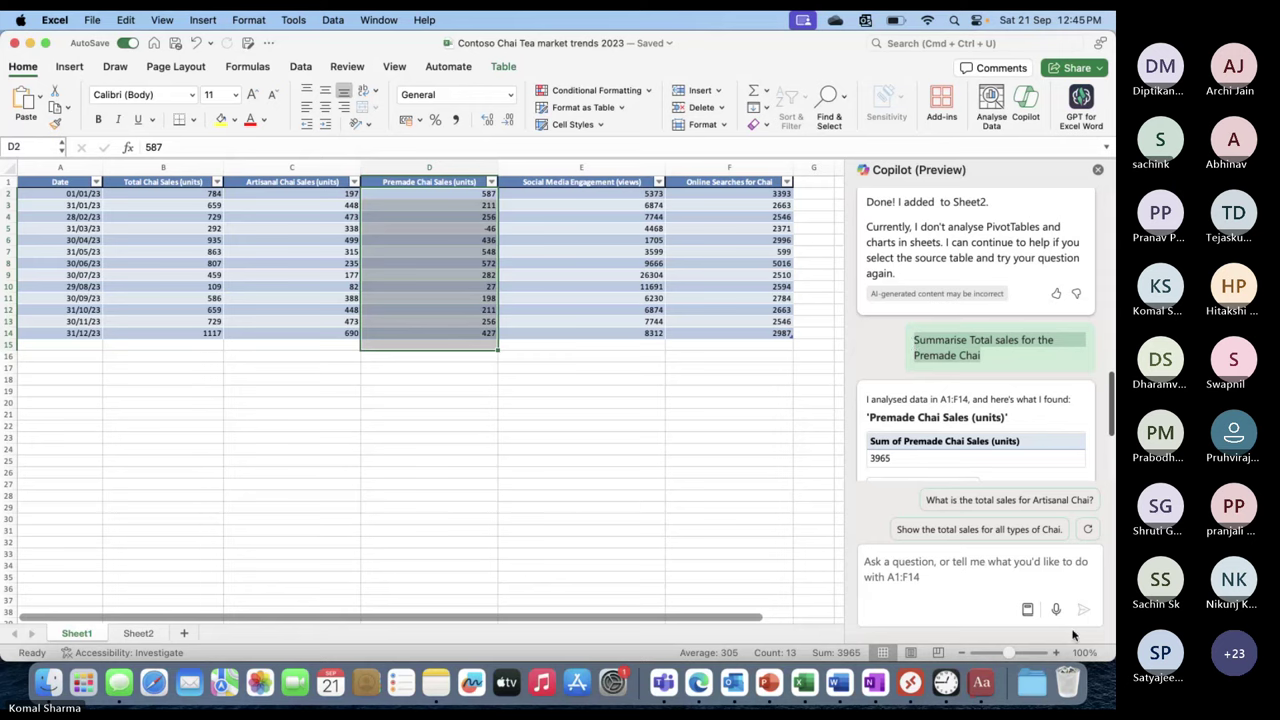
{"action": "left_click", "coordinate": [950, 568]}
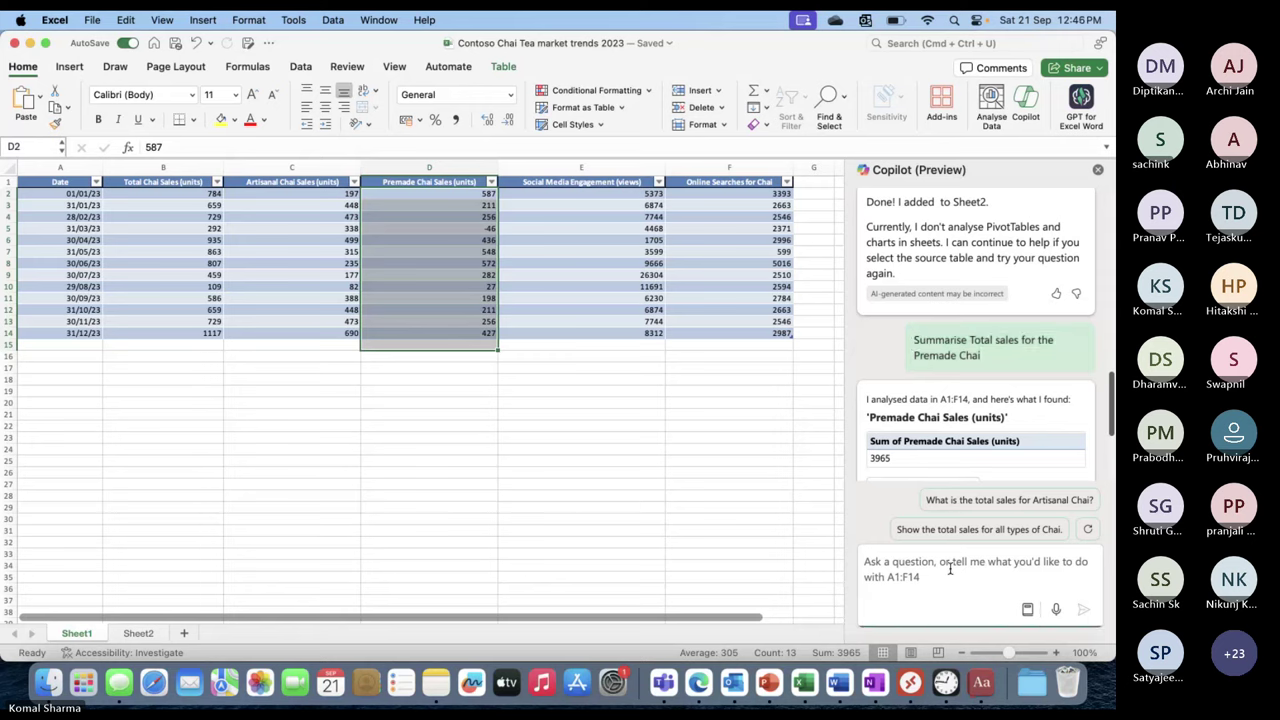
{"action": "key", "text": "super+v"}
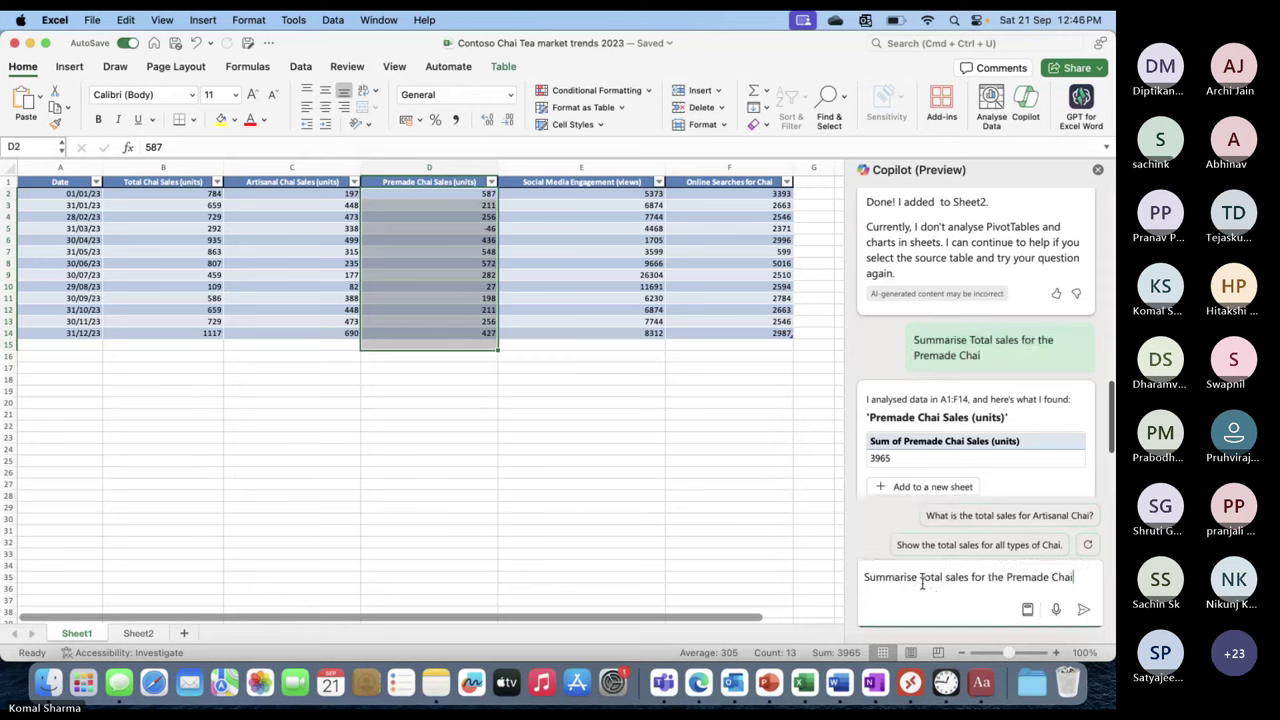
{"action": "left_click", "coordinate": [920, 578]}
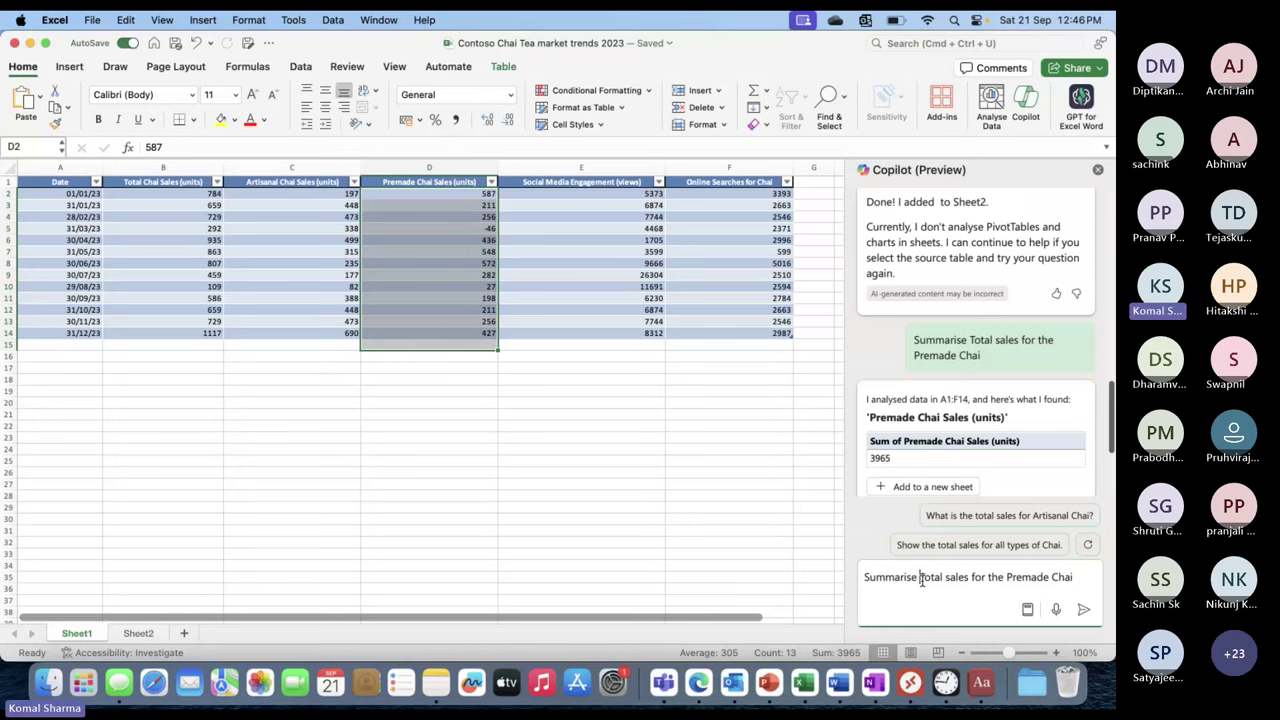
{"action": "type", "text": "month wise"}
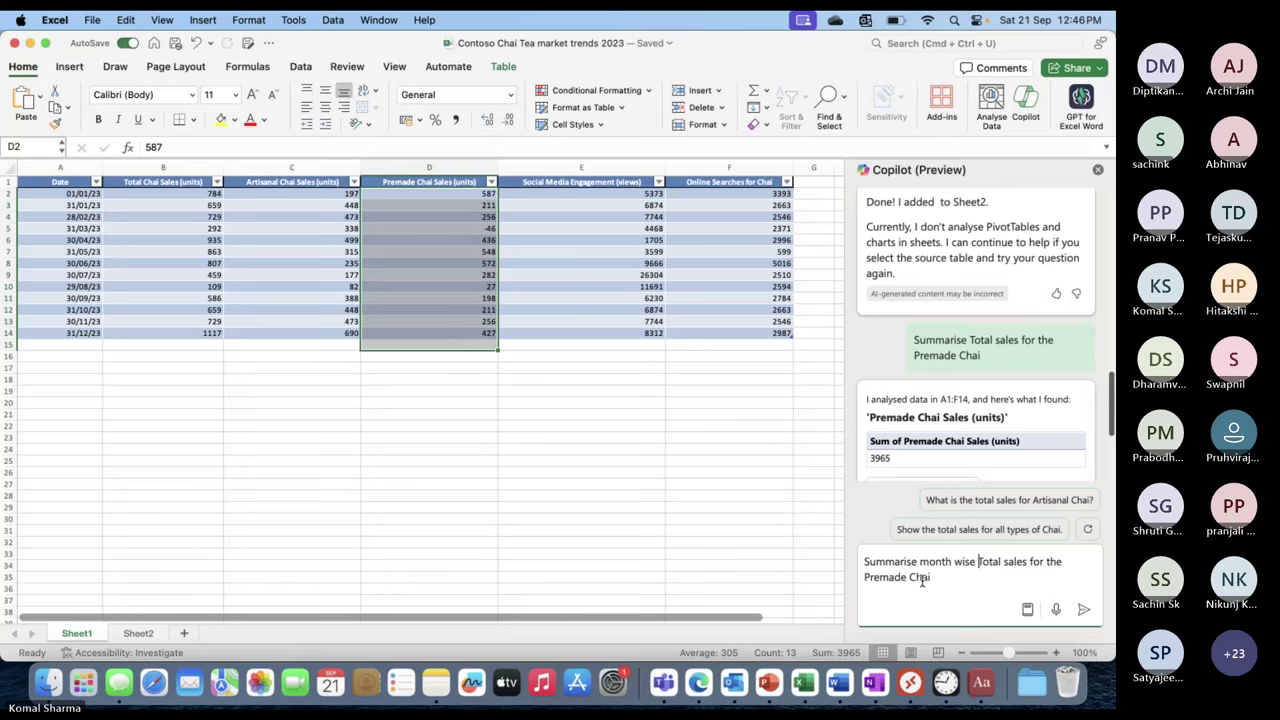
Send the month wise question and review the January 798 to December 427 totals and PivotChart
{"action": "left_click", "coordinate": [1083, 609]}
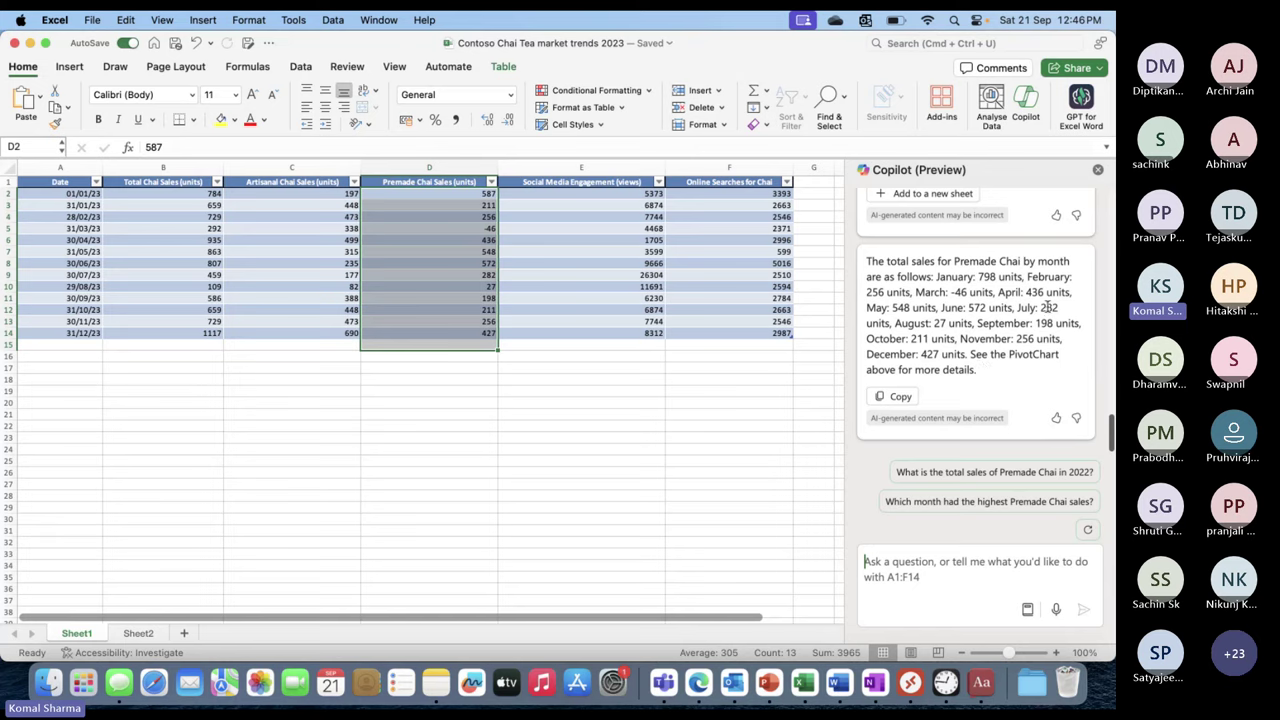
{"action": "scroll", "coordinate": [1005, 340], "scroll_direction": "up", "scroll_amount": 3}
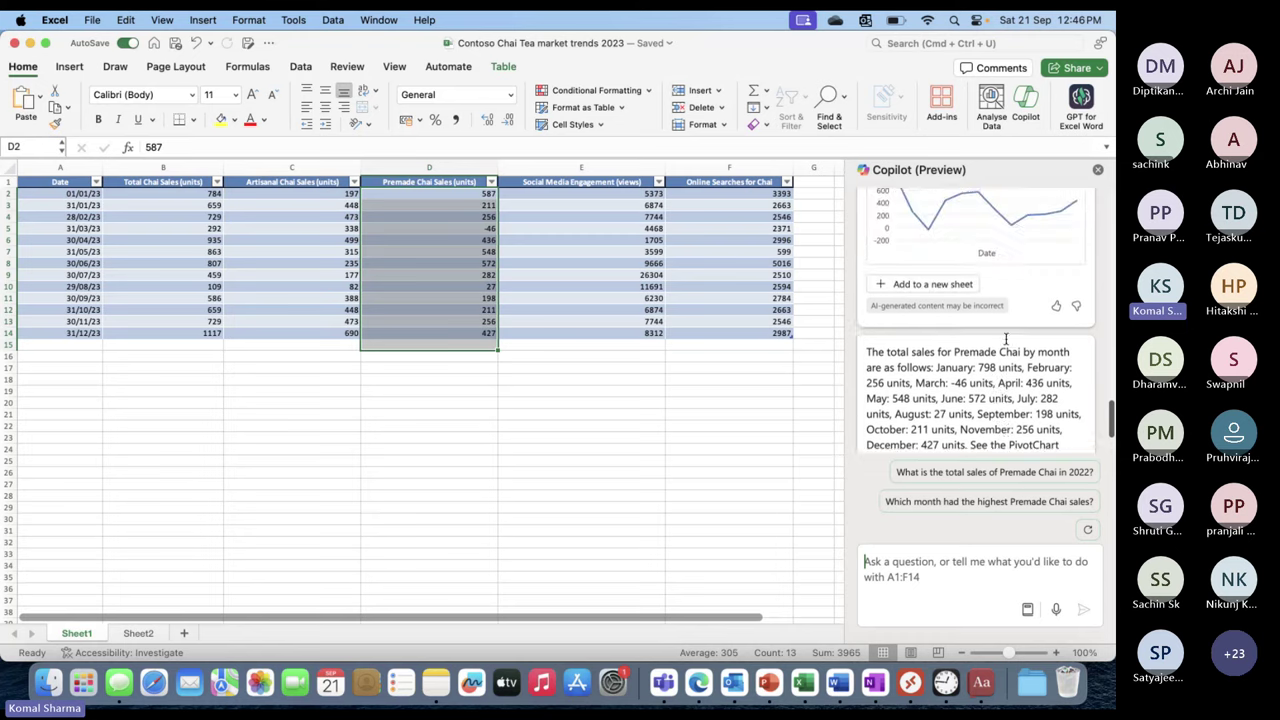
{"action": "scroll", "coordinate": [1005, 340], "scroll_direction": "down", "scroll_amount": 3}
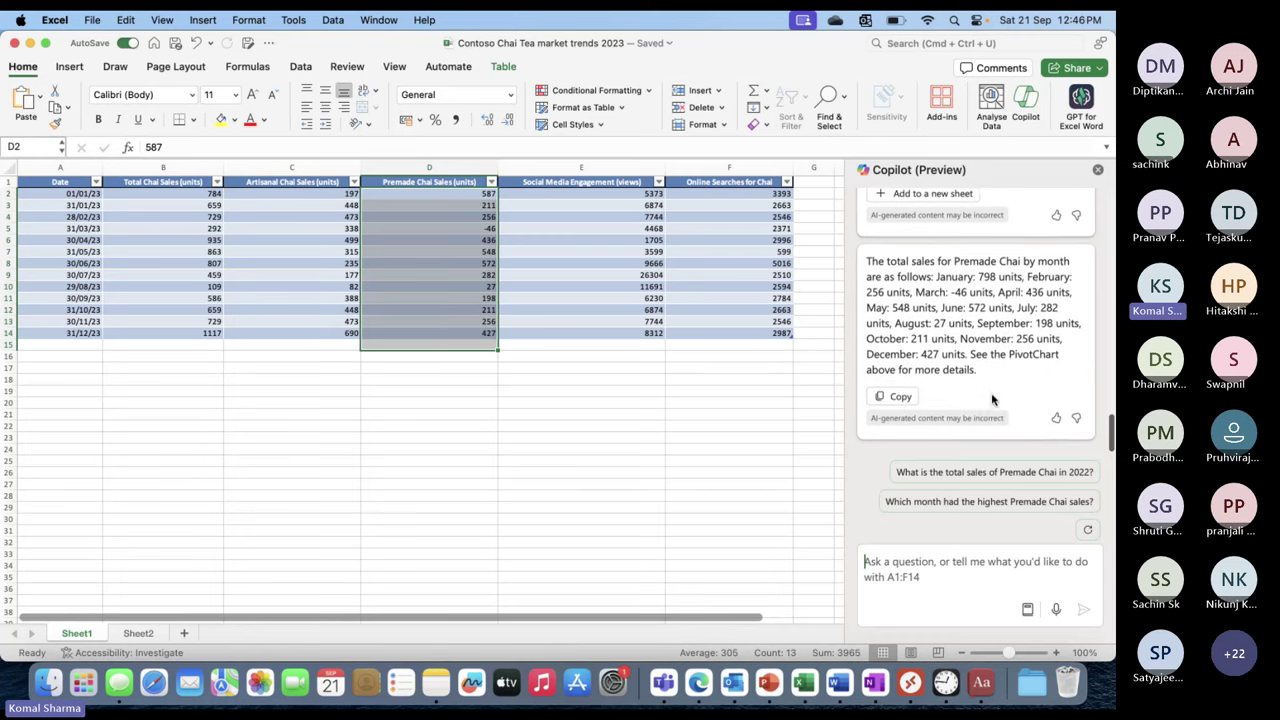
{"action": "scroll", "coordinate": [958, 354], "scroll_direction": "up", "scroll_amount": 2}
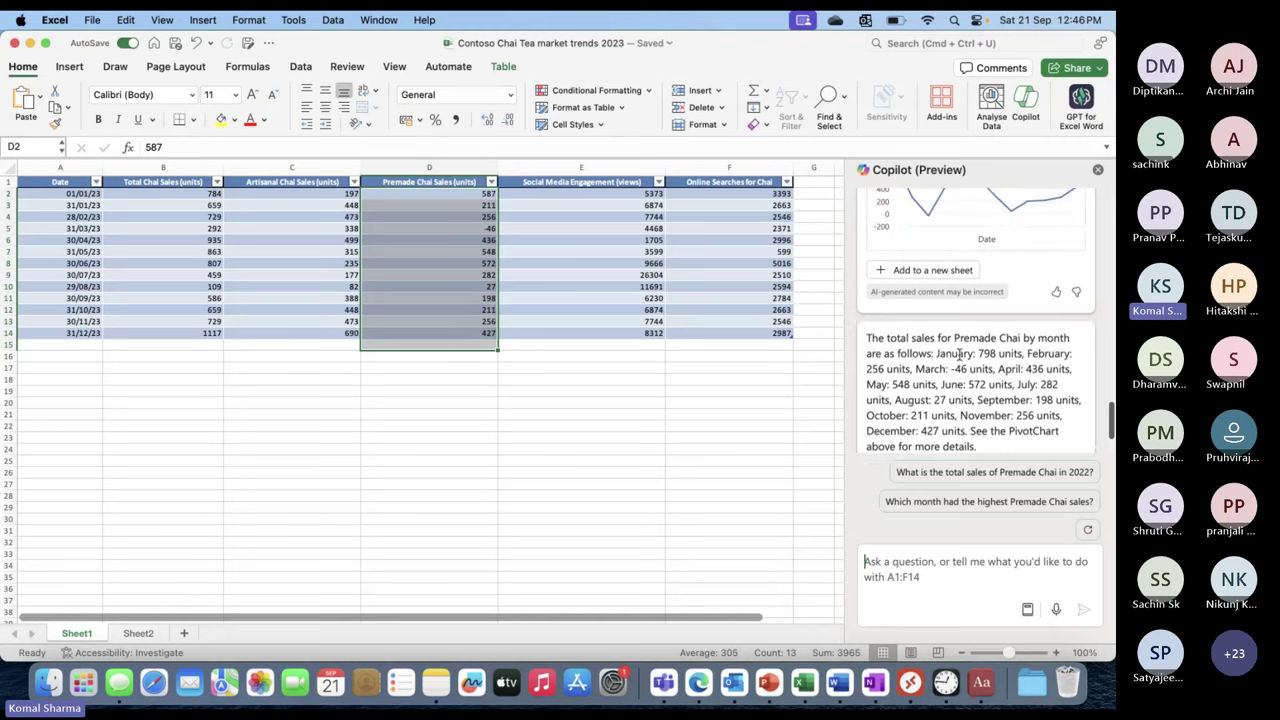
Add the monthly Premade Chai PivotTable (total 3965) and its line chart to new Sheet3, then select the chart
{"action": "left_click", "coordinate": [930, 271]}
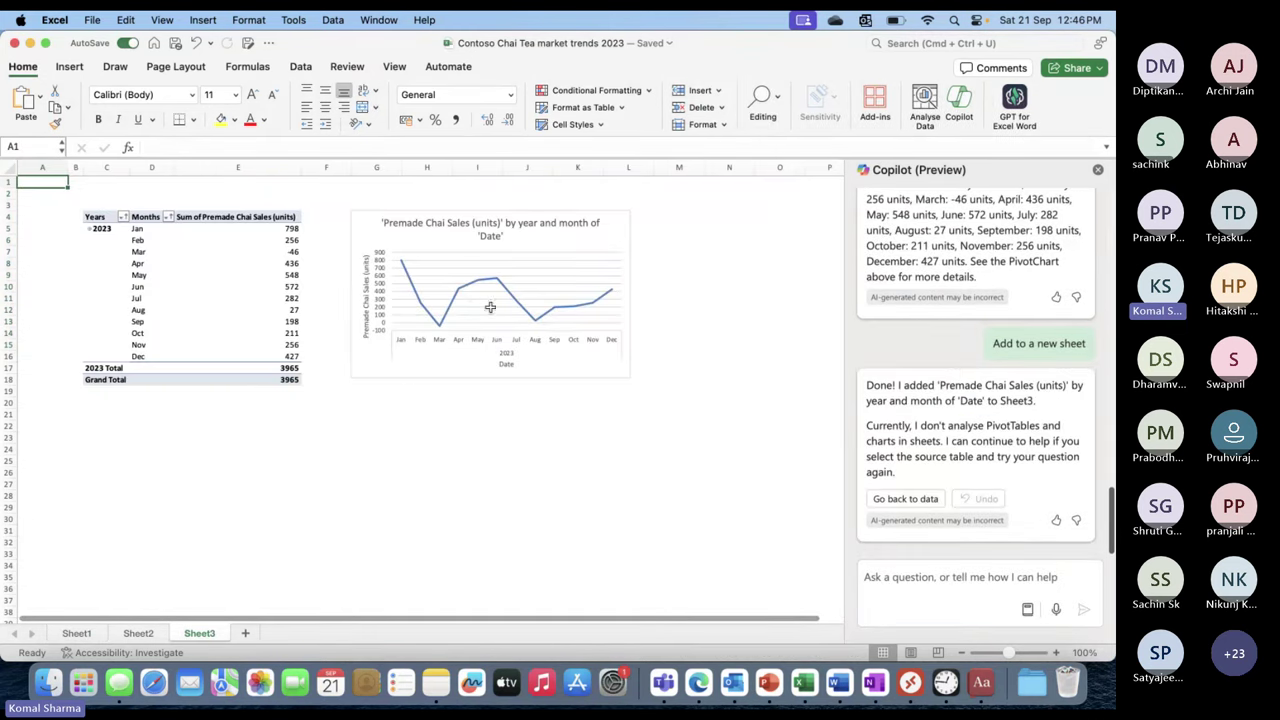
{"action": "left_click", "coordinate": [493, 371]}
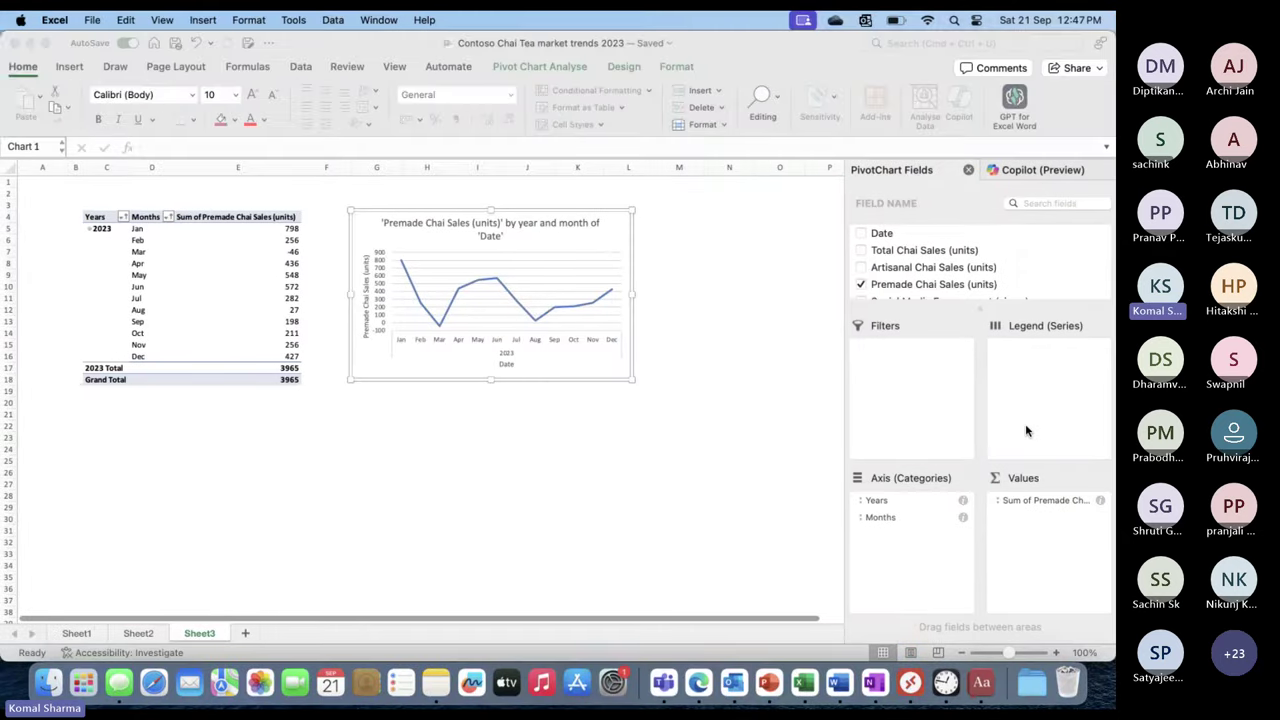
Back on Sheet1, draft the Copilot request 'Please highlight the top 3 Online searches for Chai'
{"action": "left_click", "coordinate": [70, 634]}
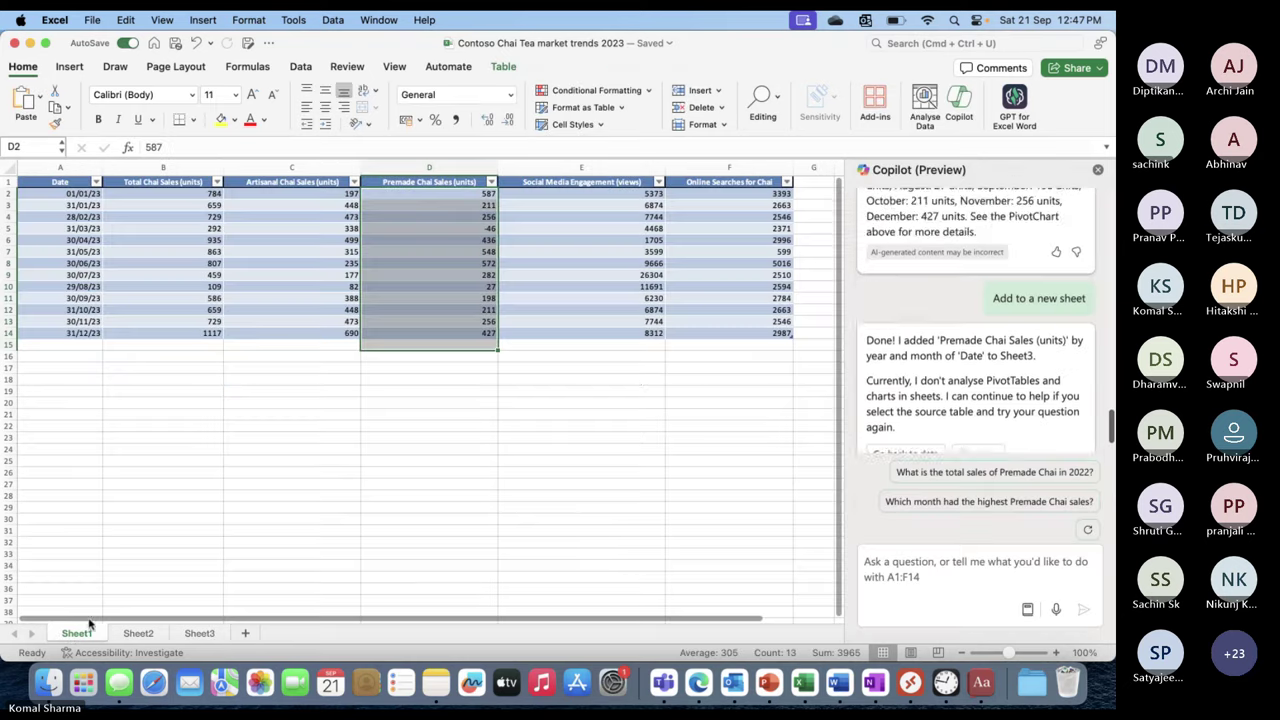
{"action": "left_click", "coordinate": [936, 561]}
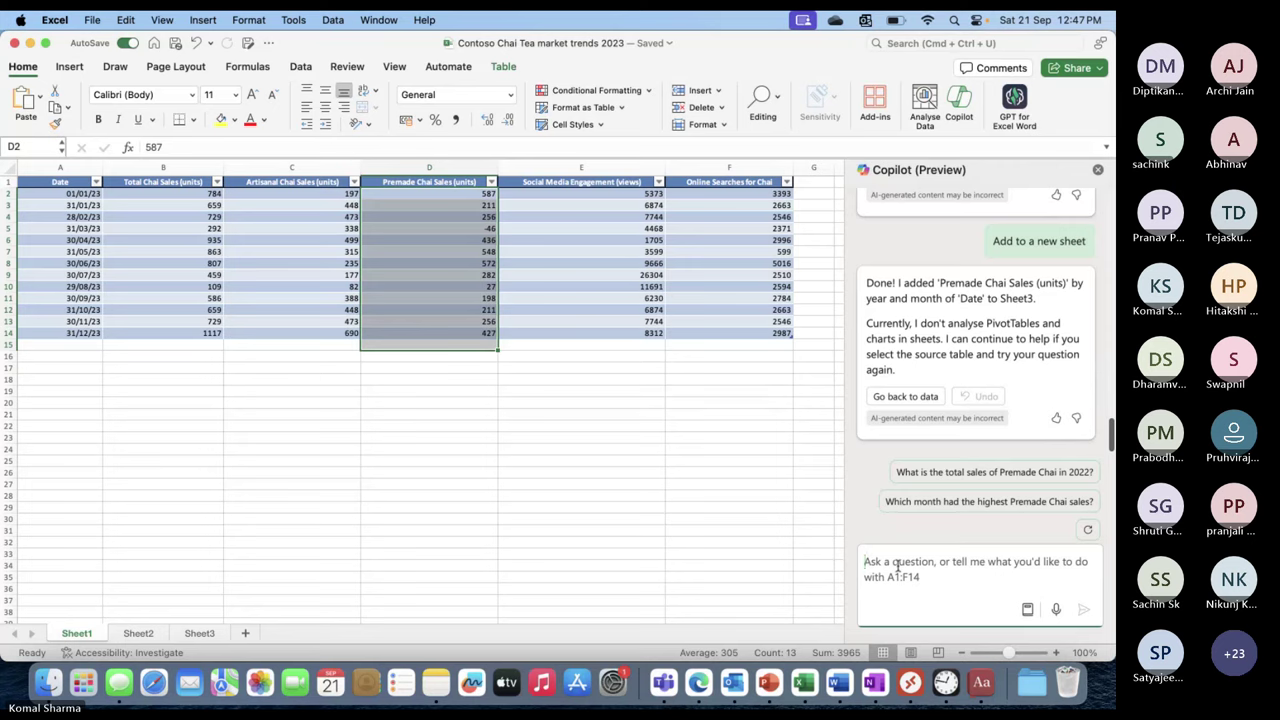
{"action": "type", "text": "Please "}
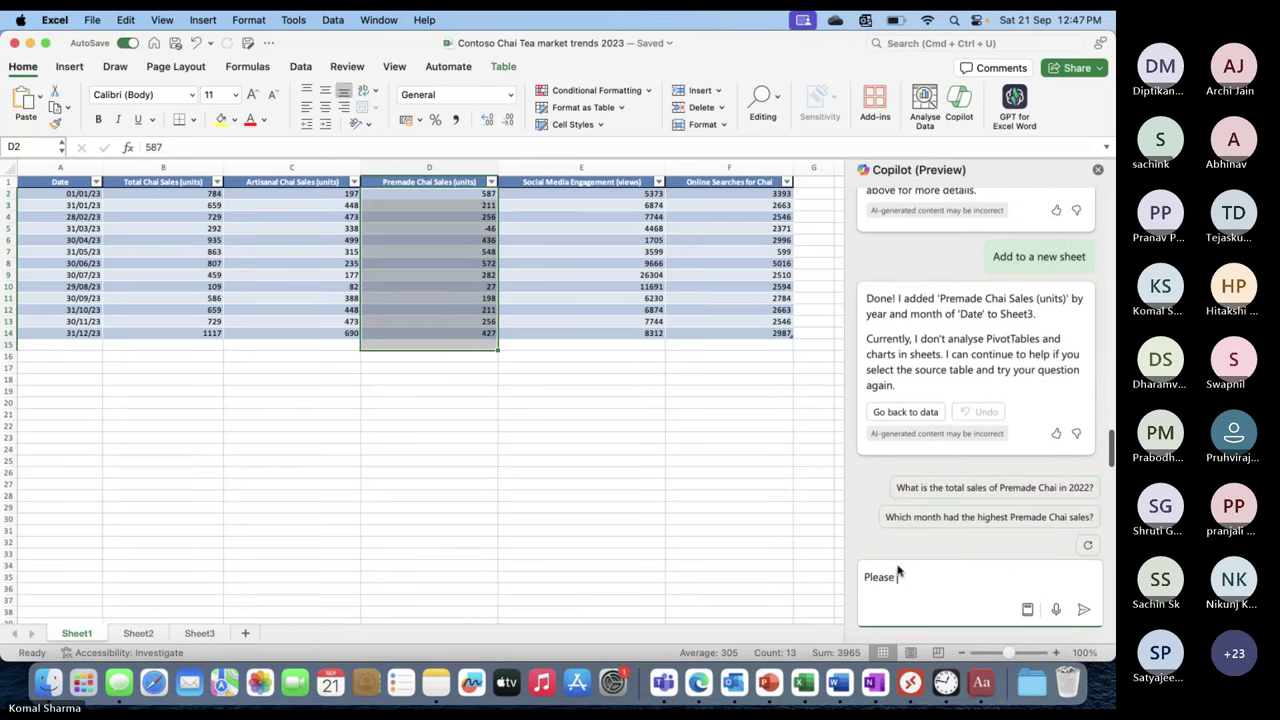
{"action": "type", "text": "highli"}
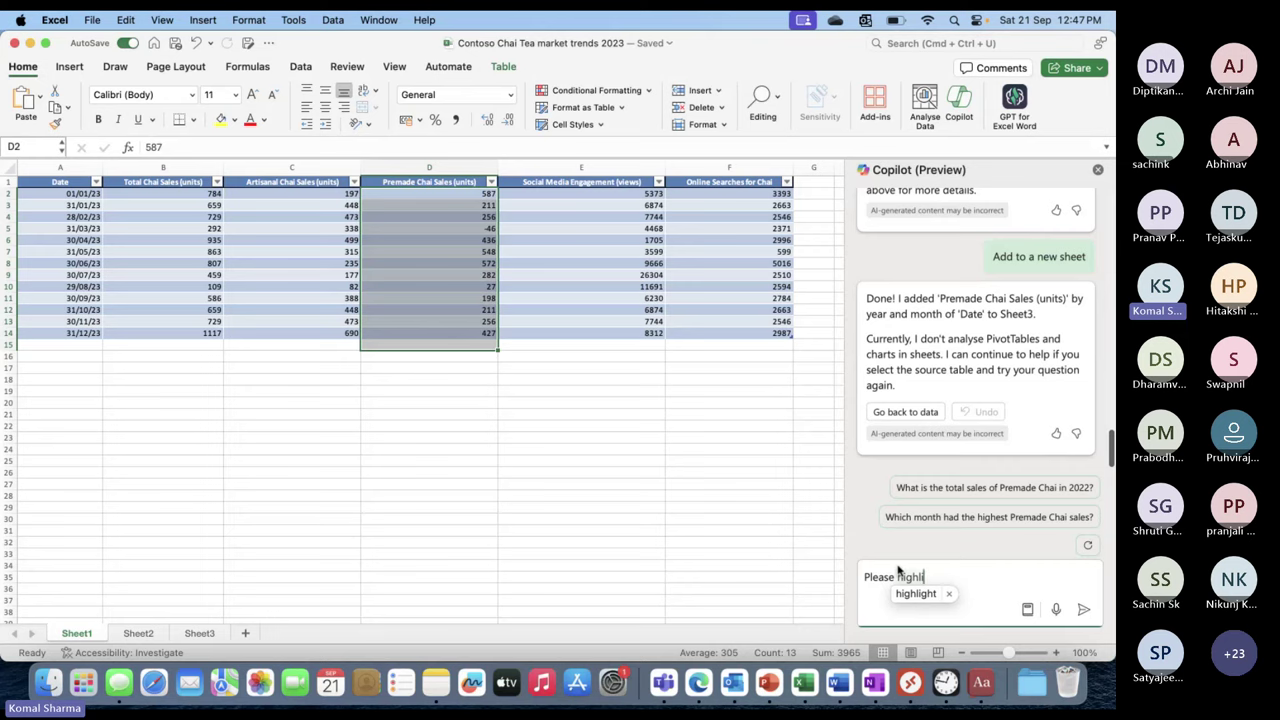
{"action": "left_click", "coordinate": [949, 593]}
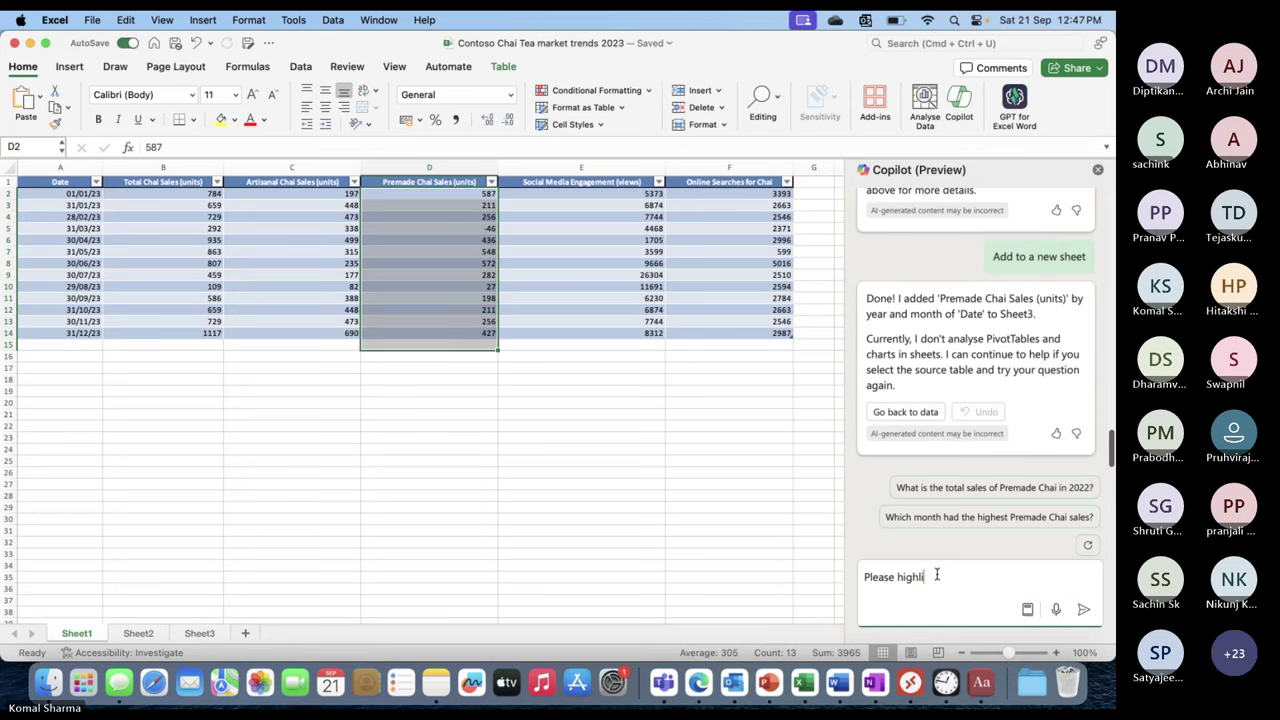
{"action": "type", "text": "ght the "}
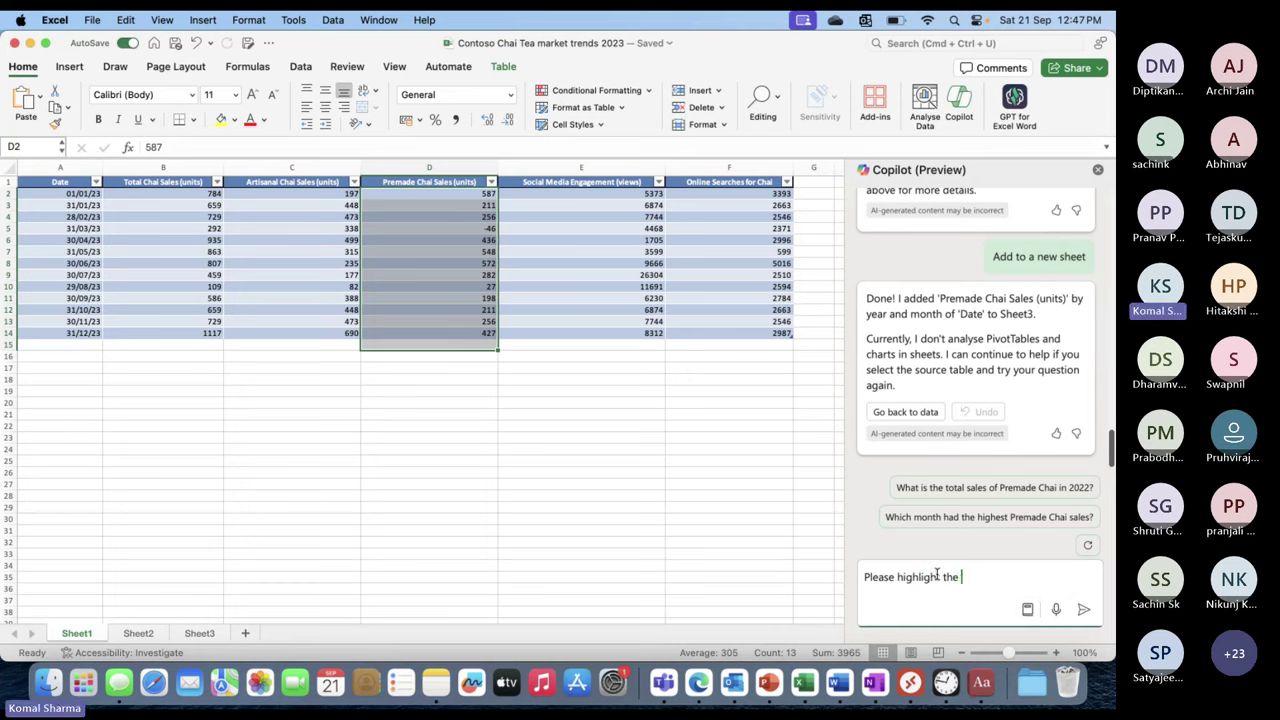
{"action": "type", "text": "top "}
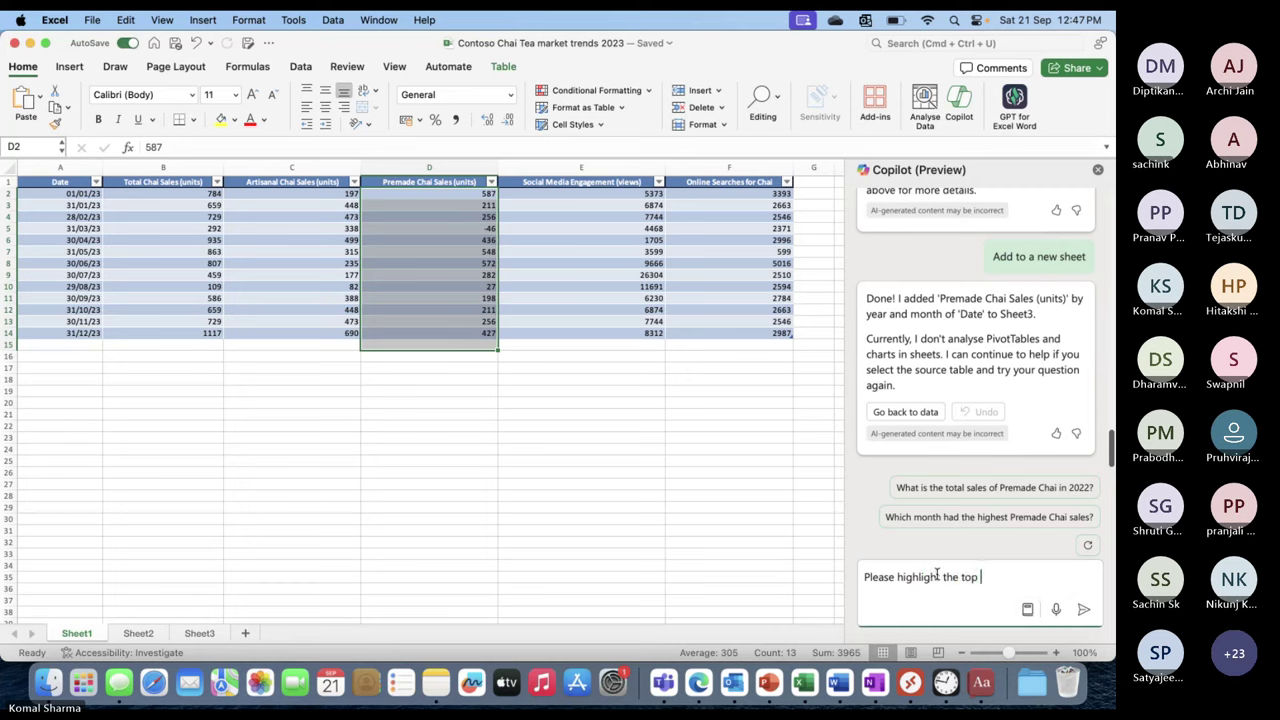
{"action": "type", "text": "3 Online se"}
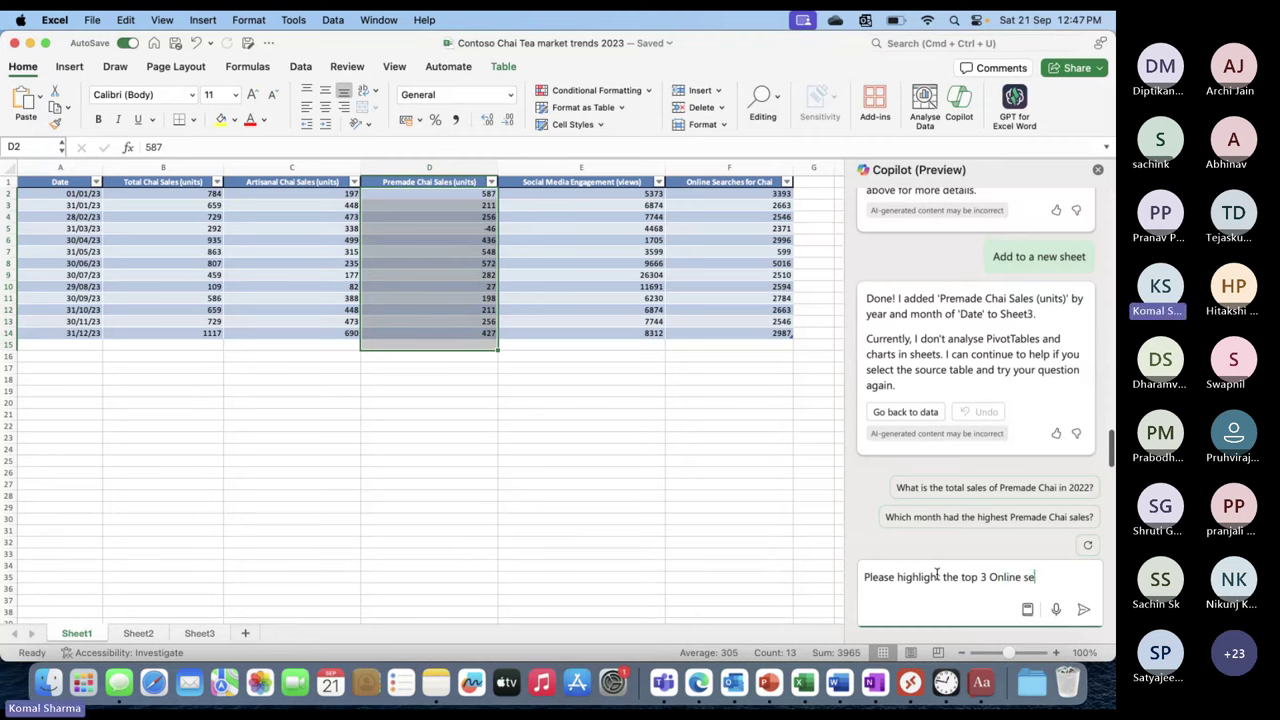
{"action": "type", "text": "arches for "}
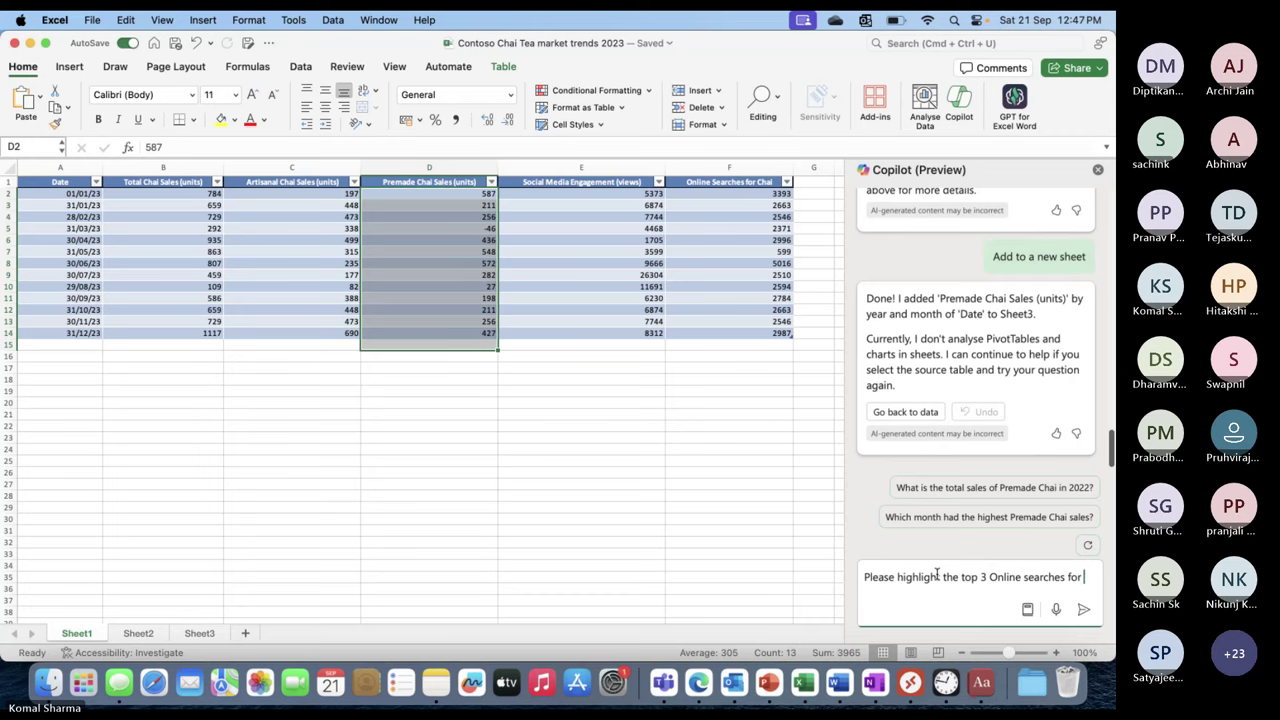
{"action": "type", "text": "Chai"}
Send the request and apply Copilot's rule, filling 5016, 3393 and 2996 in yellow
{"action": "key", "text": "Return"}
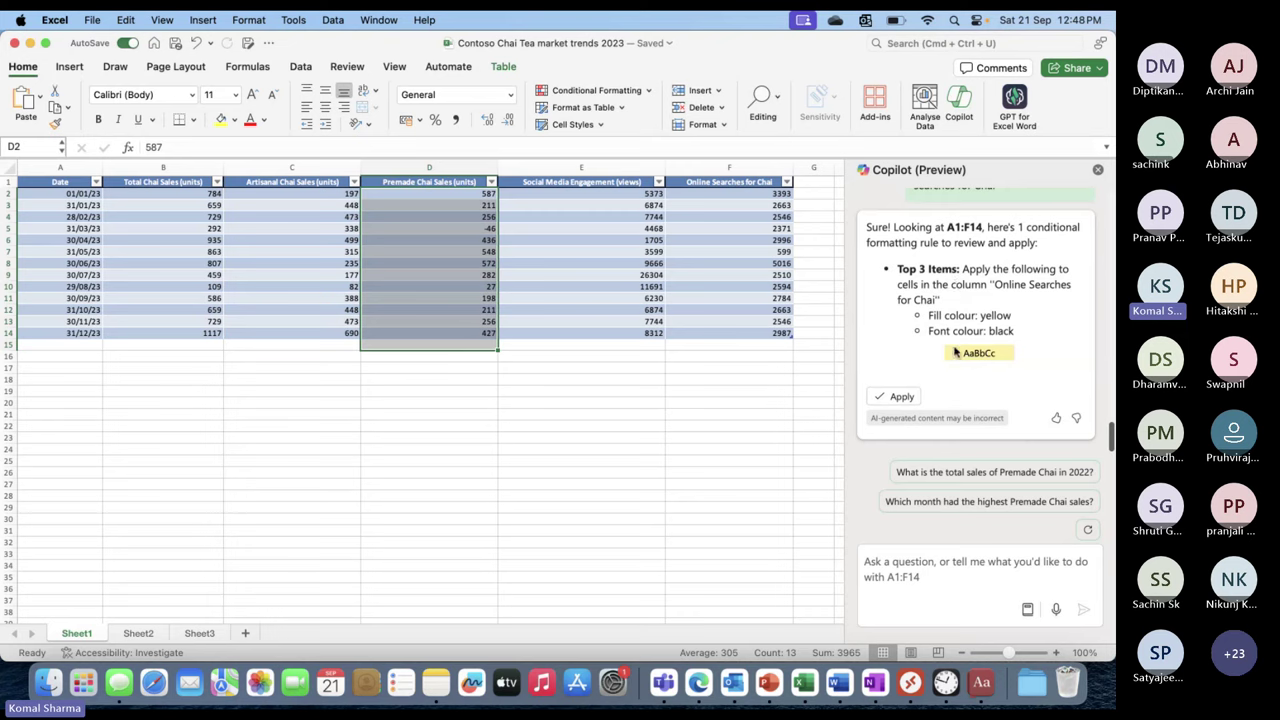
{"action": "left_click", "coordinate": [903, 399]}
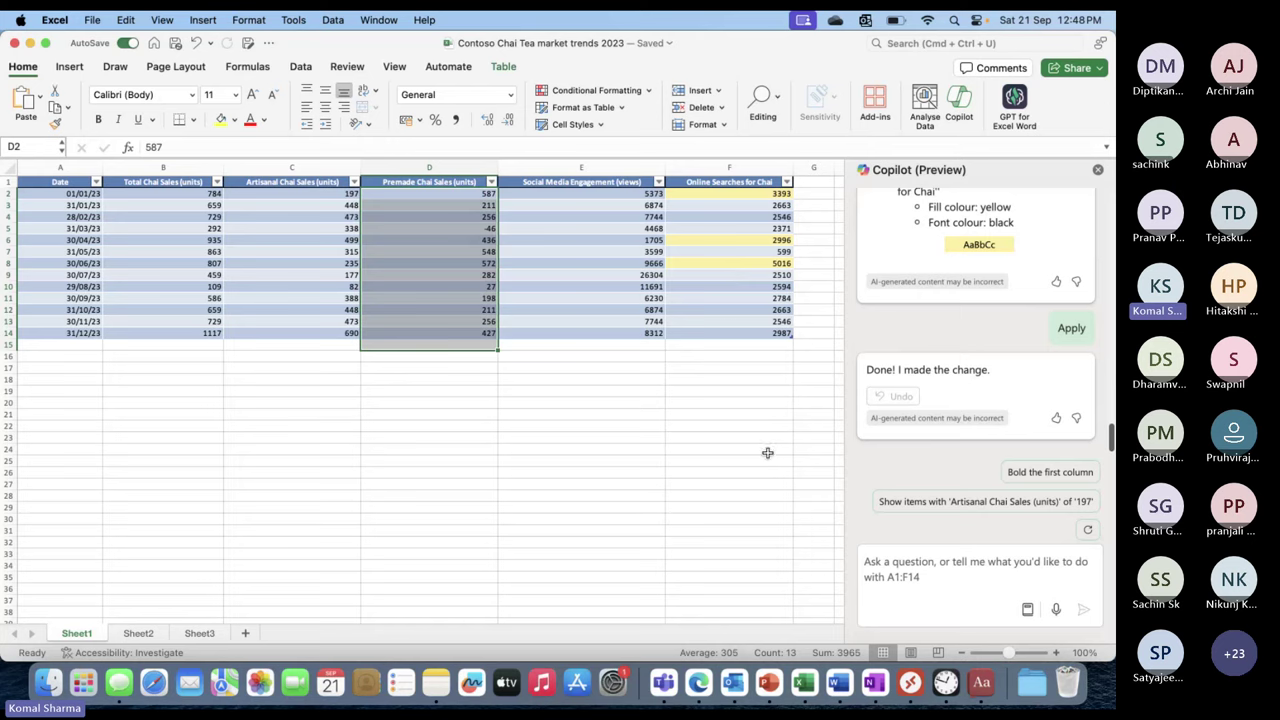
{"action": "left_click", "coordinate": [597, 320]}
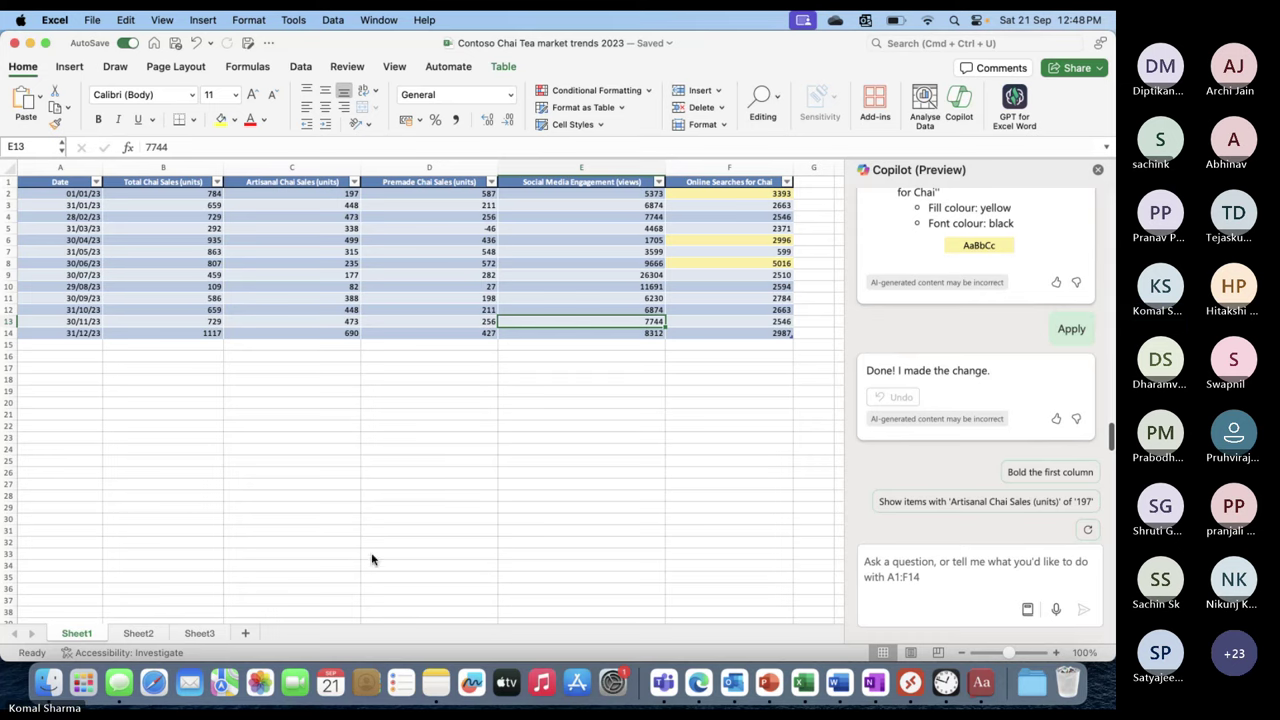
Take the Teams meeting window out of full screen and bring up the main Teams window
{"action": "key", "text": "super+Tab"}
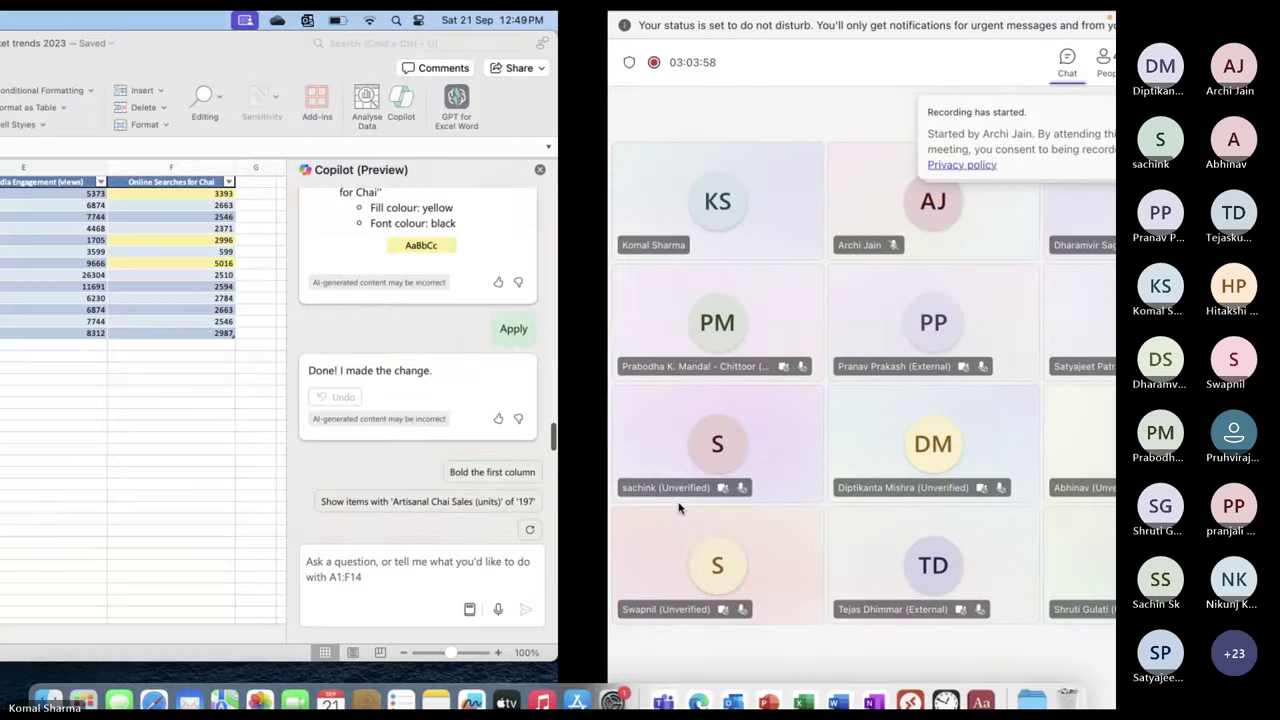
{"action": "key", "text": "super+Tab"}
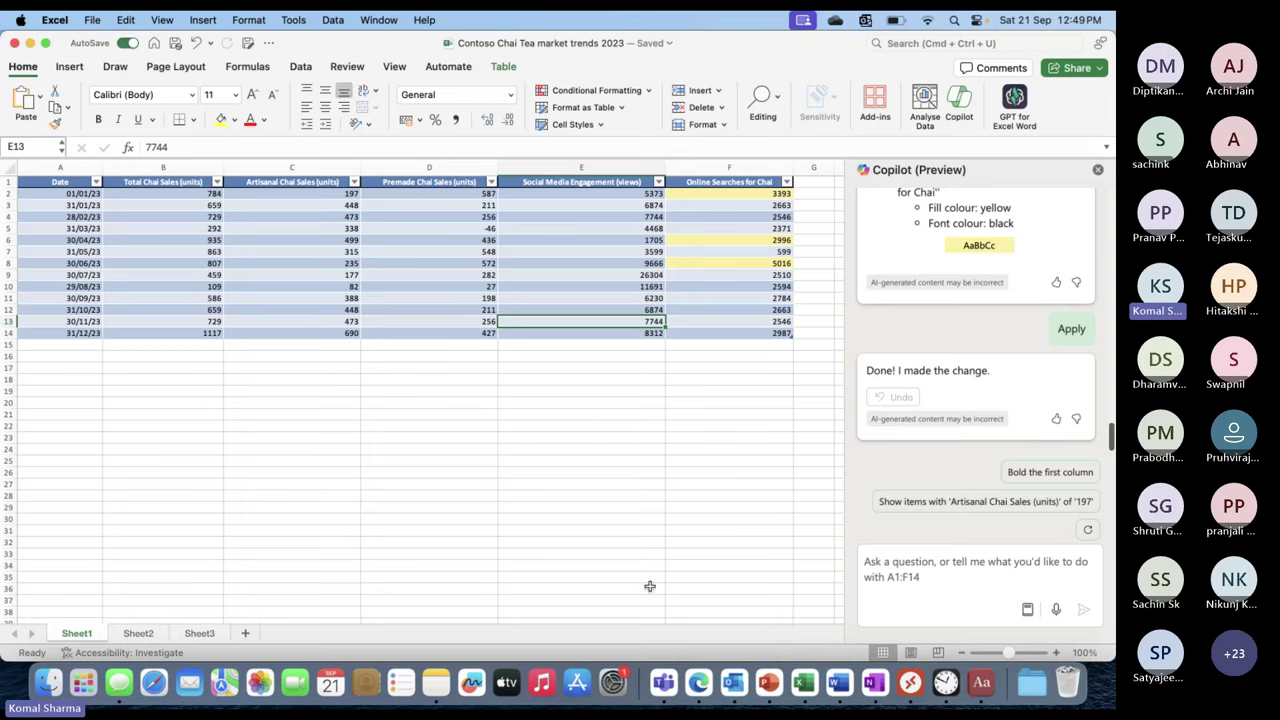
{"action": "left_click", "coordinate": [667, 688]}
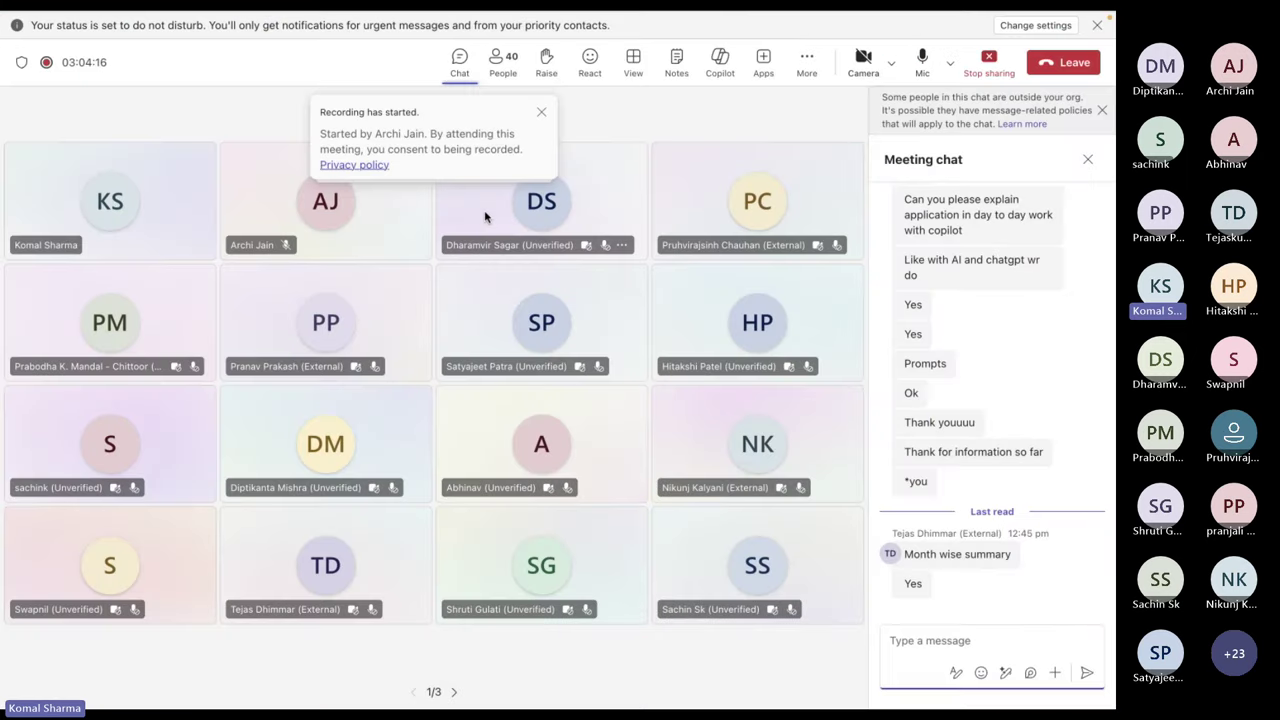
{"action": "key", "text": "ctrl+Up"}
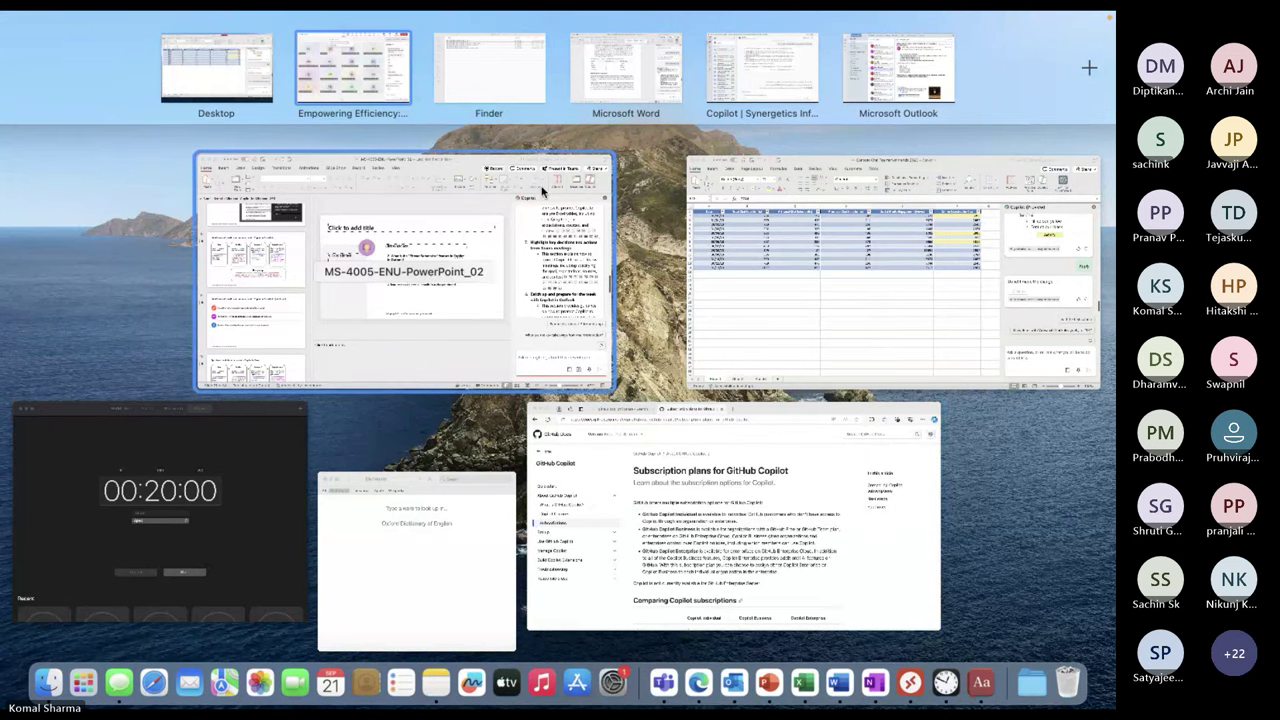
{"action": "left_click", "coordinate": [665, 684]}
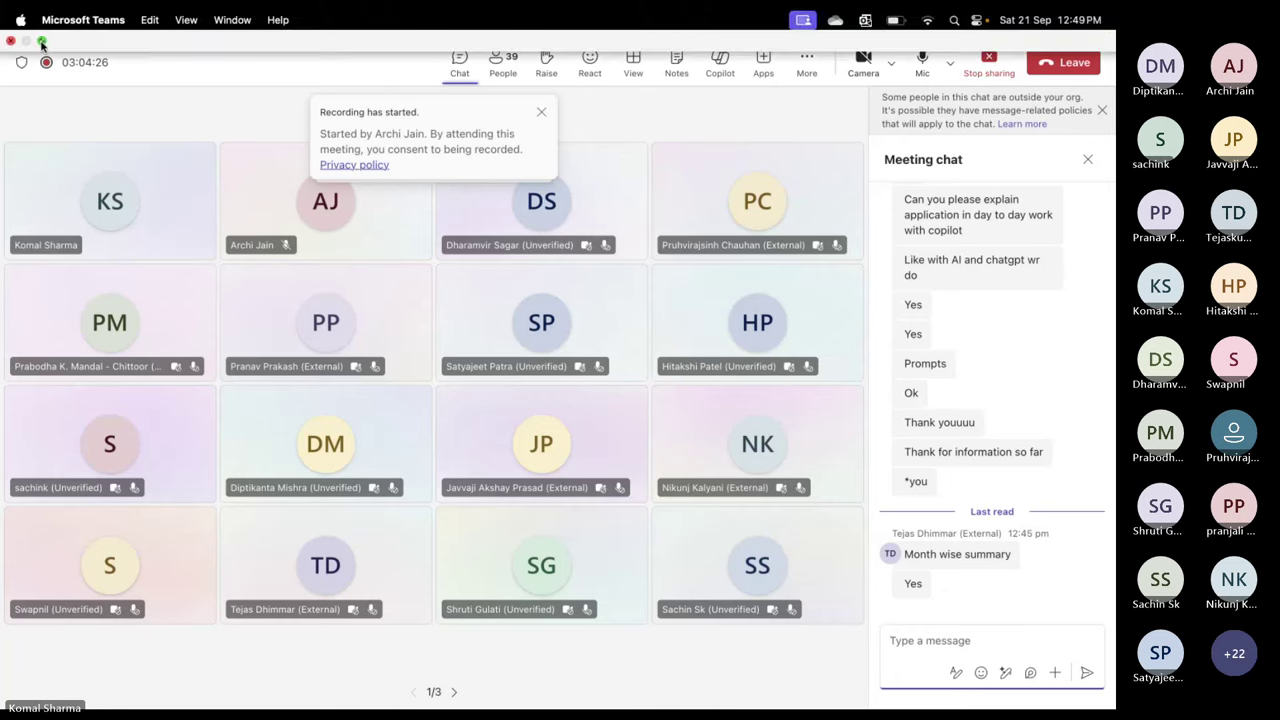
{"action": "left_click", "coordinate": [42, 42]}
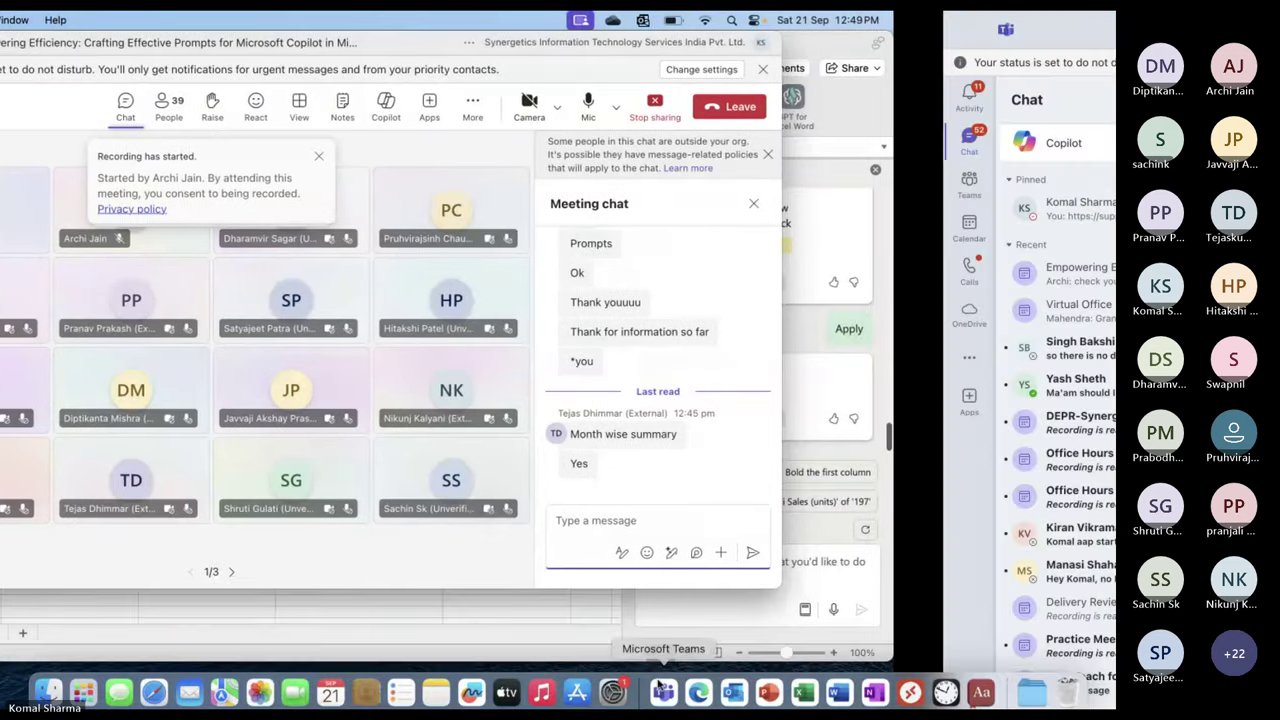
{"action": "left_click", "coordinate": [662, 688]}
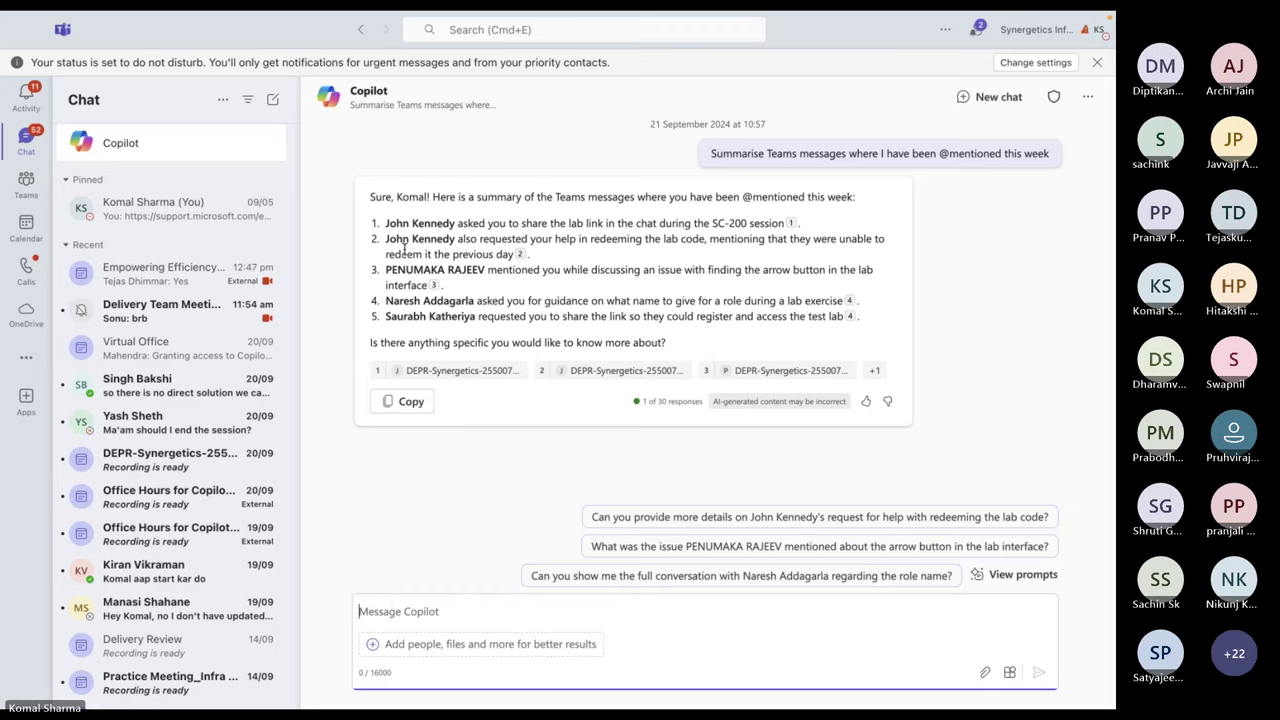
Ask Copilot 'Please summarise this chat' in the meeting chat, then return to the meeting window
{"action": "left_click", "coordinate": [170, 272]}
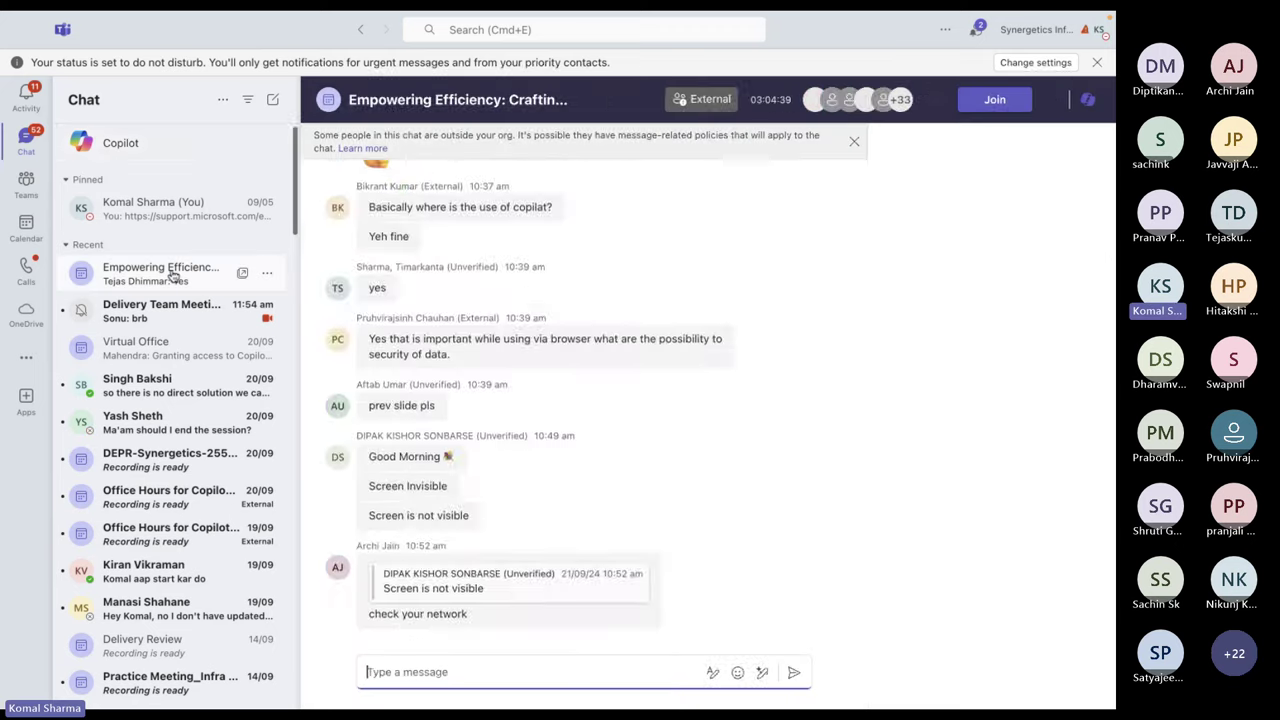
{"action": "left_click", "coordinate": [1088, 103]}
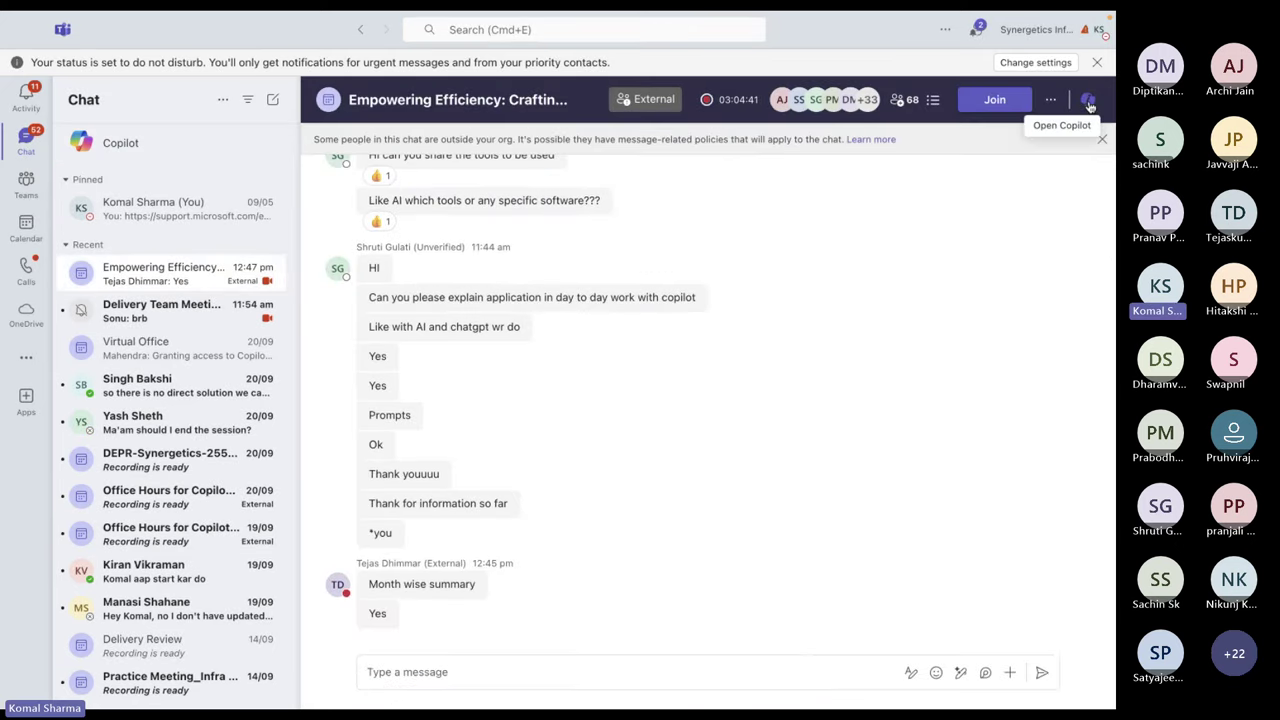
{"action": "left_click", "coordinate": [1088, 103]}
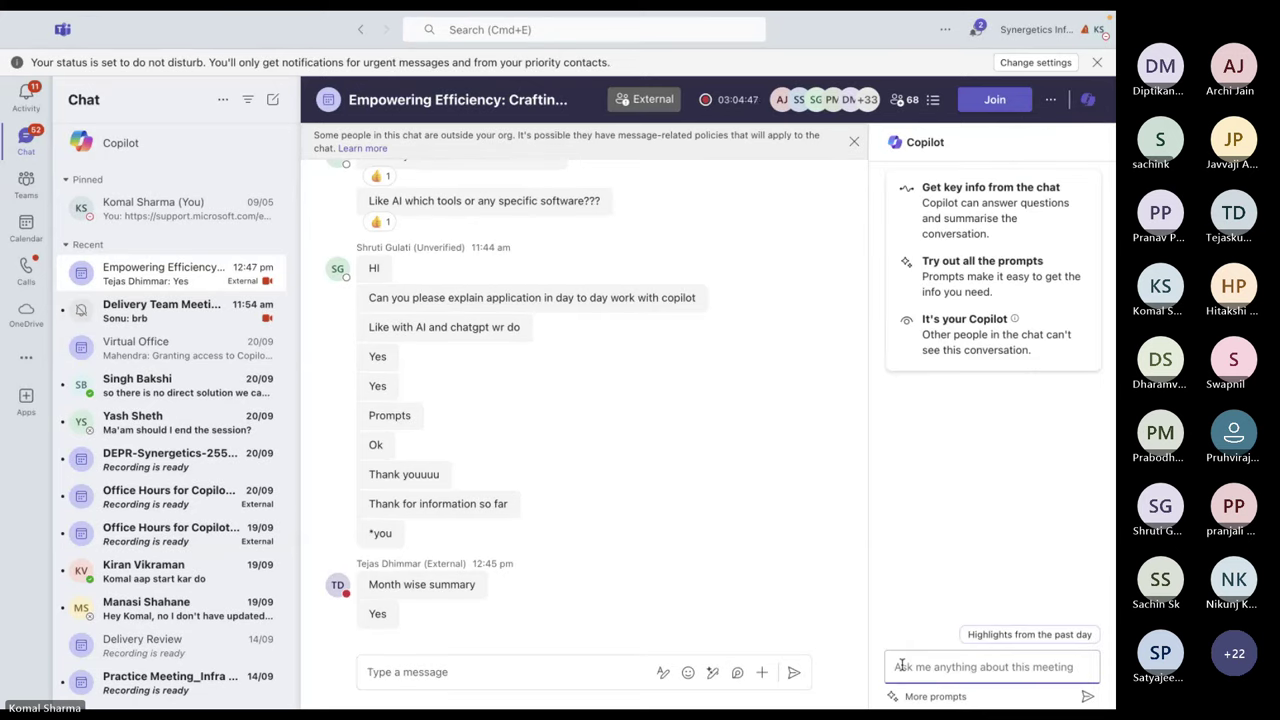
{"action": "type", "text": "Ple"}
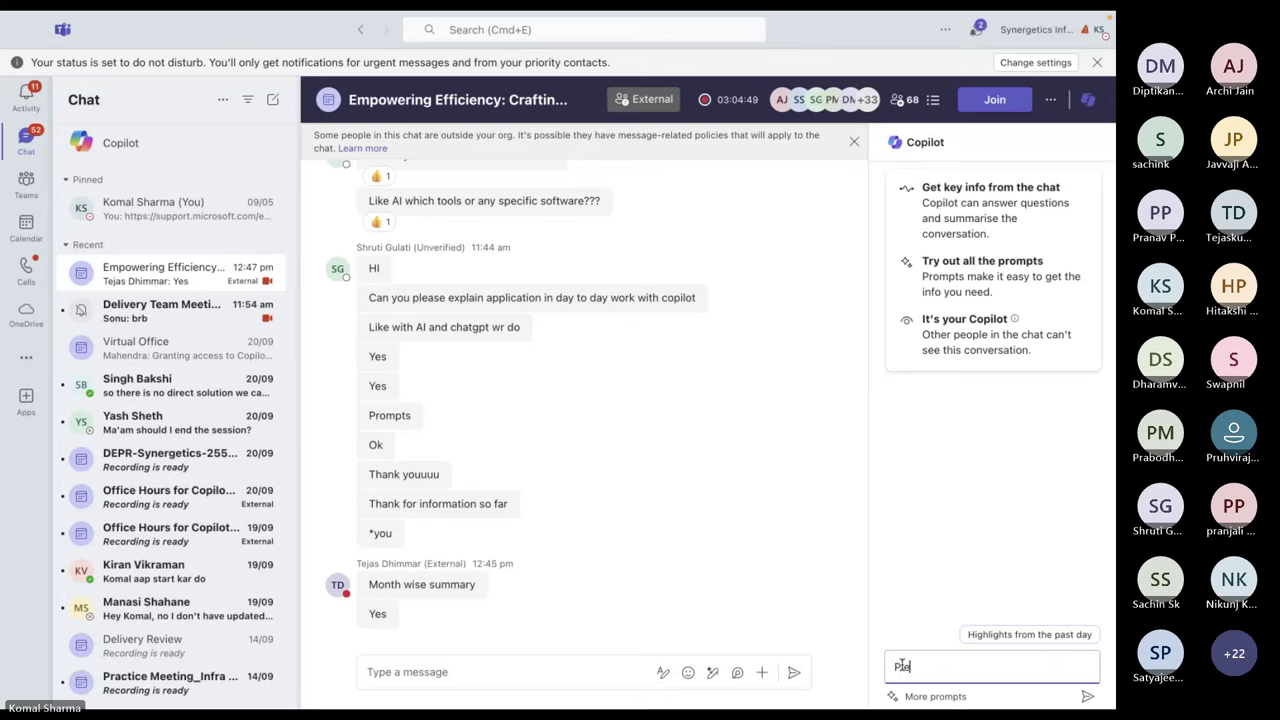
{"action": "type", "text": "ase summ"}
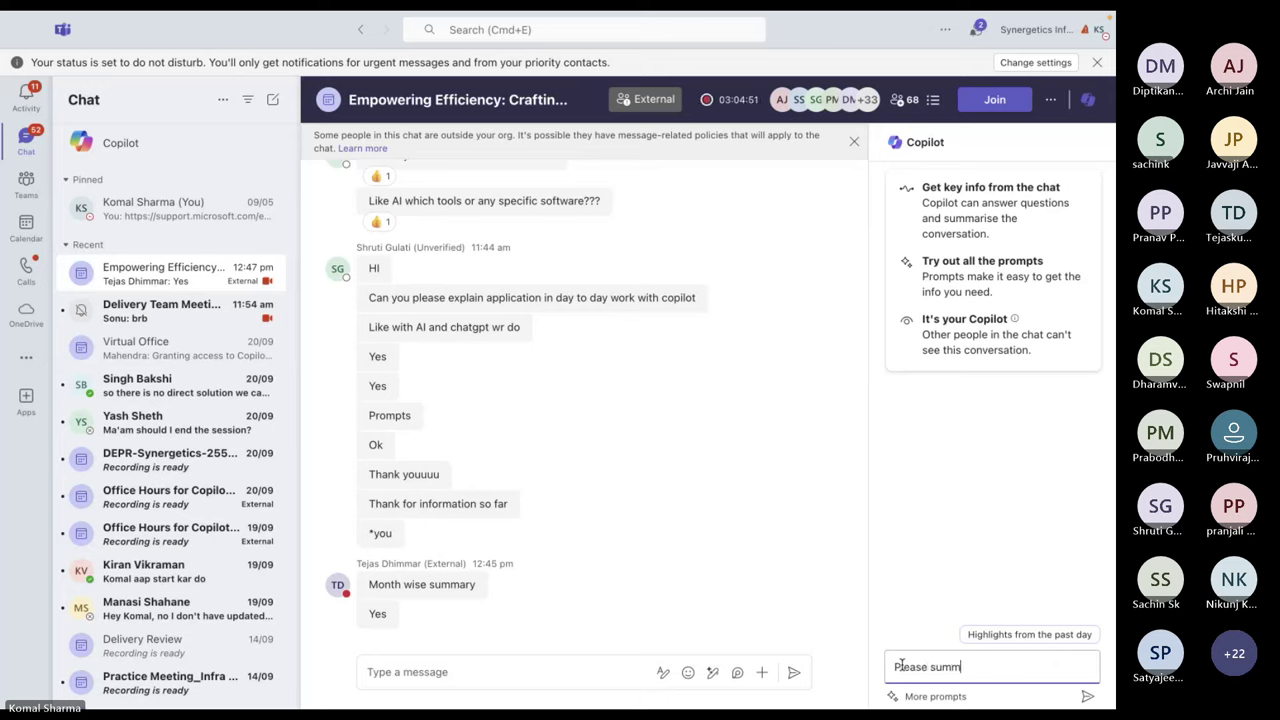
{"action": "type", "text": "arize"}
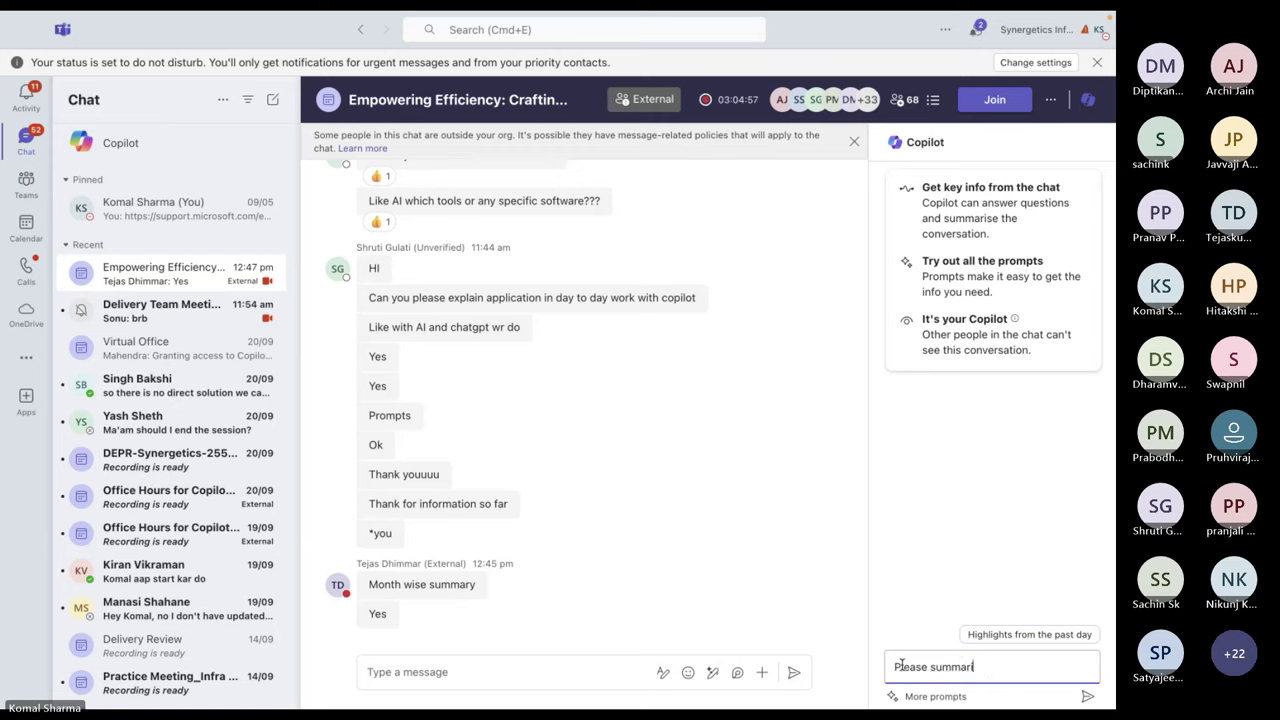
{"action": "key", "text": "BackSpace"}
{"action": "key", "text": "BackSpace"}
{"action": "type", "text": "se this chat"}
{"action": "key", "text": "Return"}
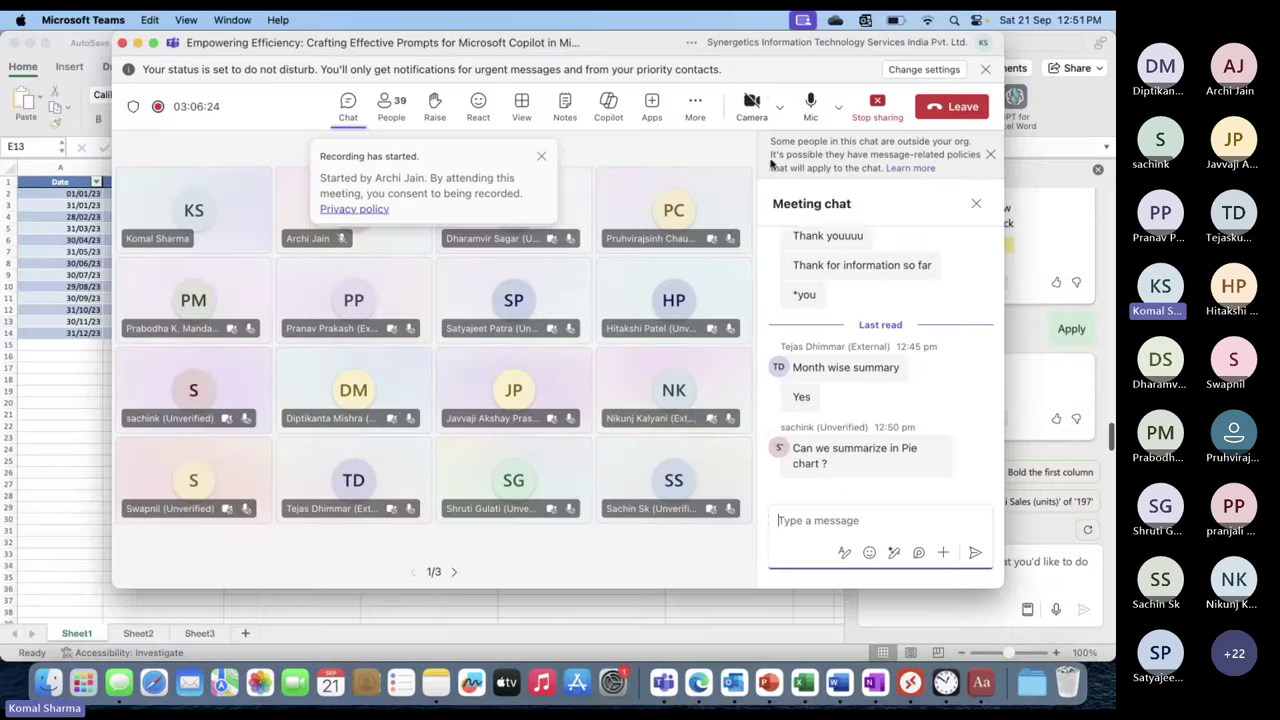
{"action": "left_click", "coordinate": [695, 104]}
{"action": "mouse_move", "coordinate": [716, 148]}
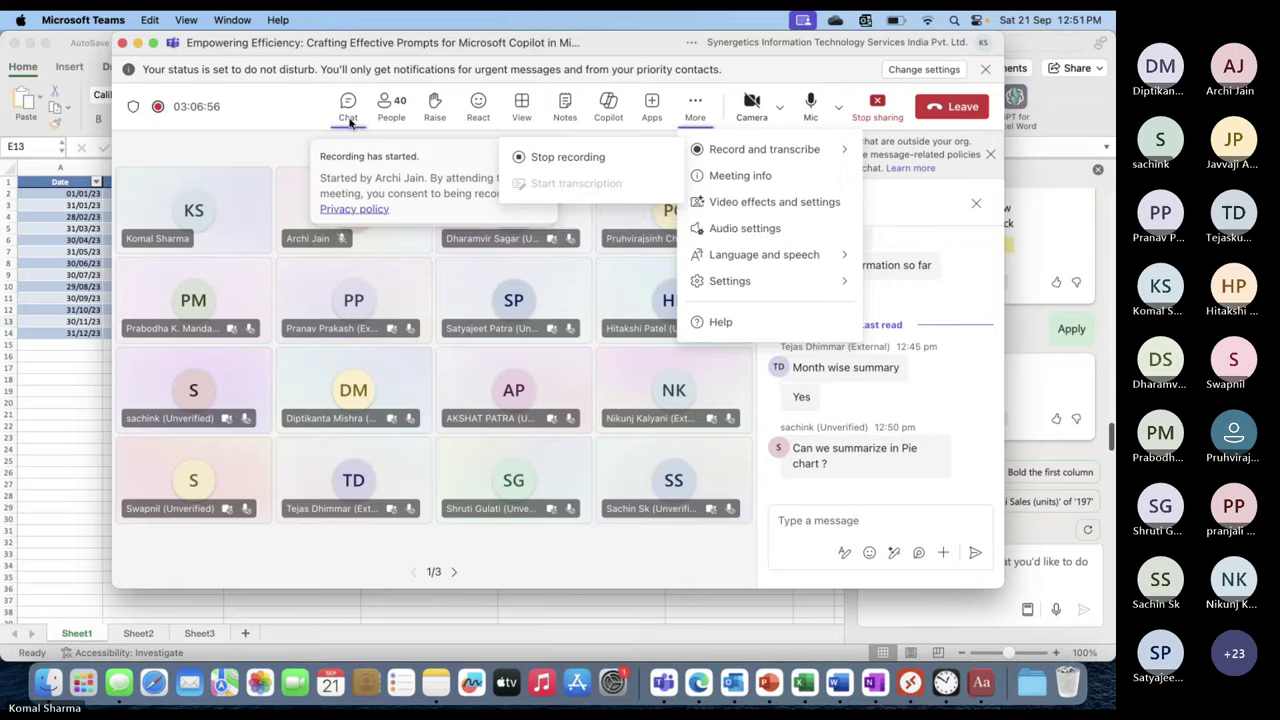
Bring the Contoso Chai Tea Excel workbook back in front of the Teams meeting
{"action": "left_click", "coordinate": [72, 462]}
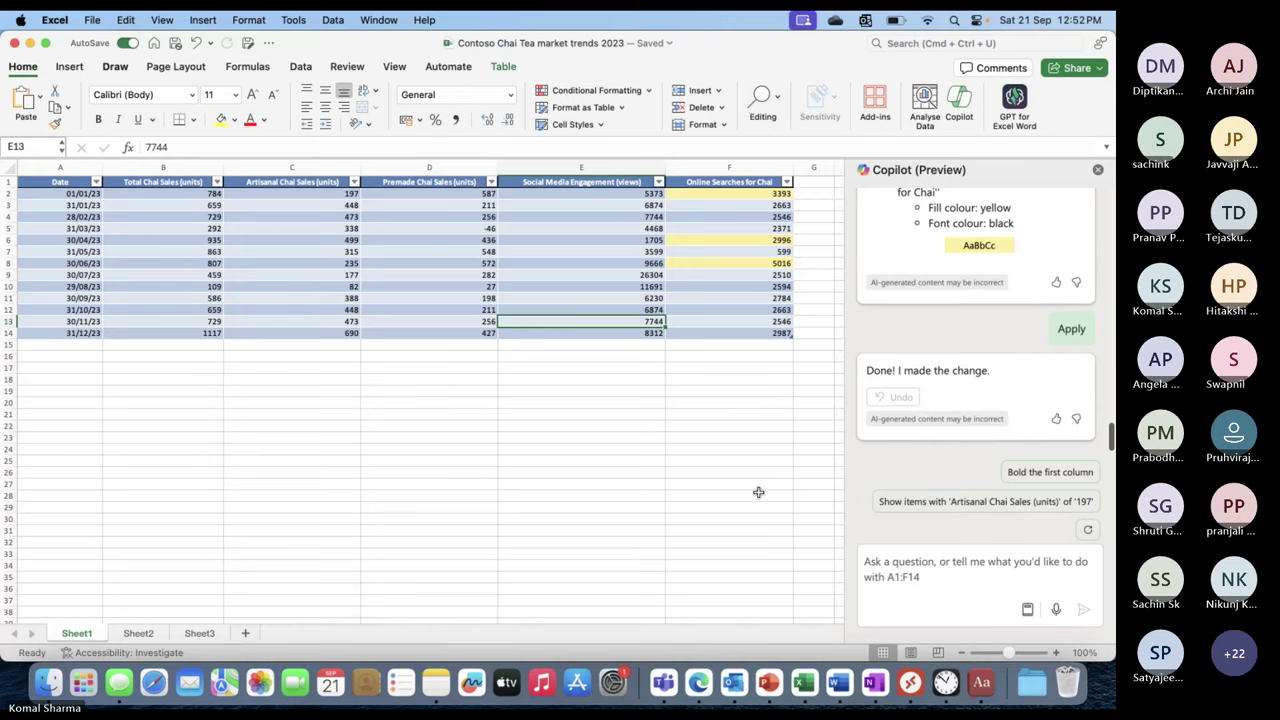
Reuse the month-wise total sales prompt with 'in pie chart' appended and send it to Copilot
{"action": "key", "text": "super+Tab"}
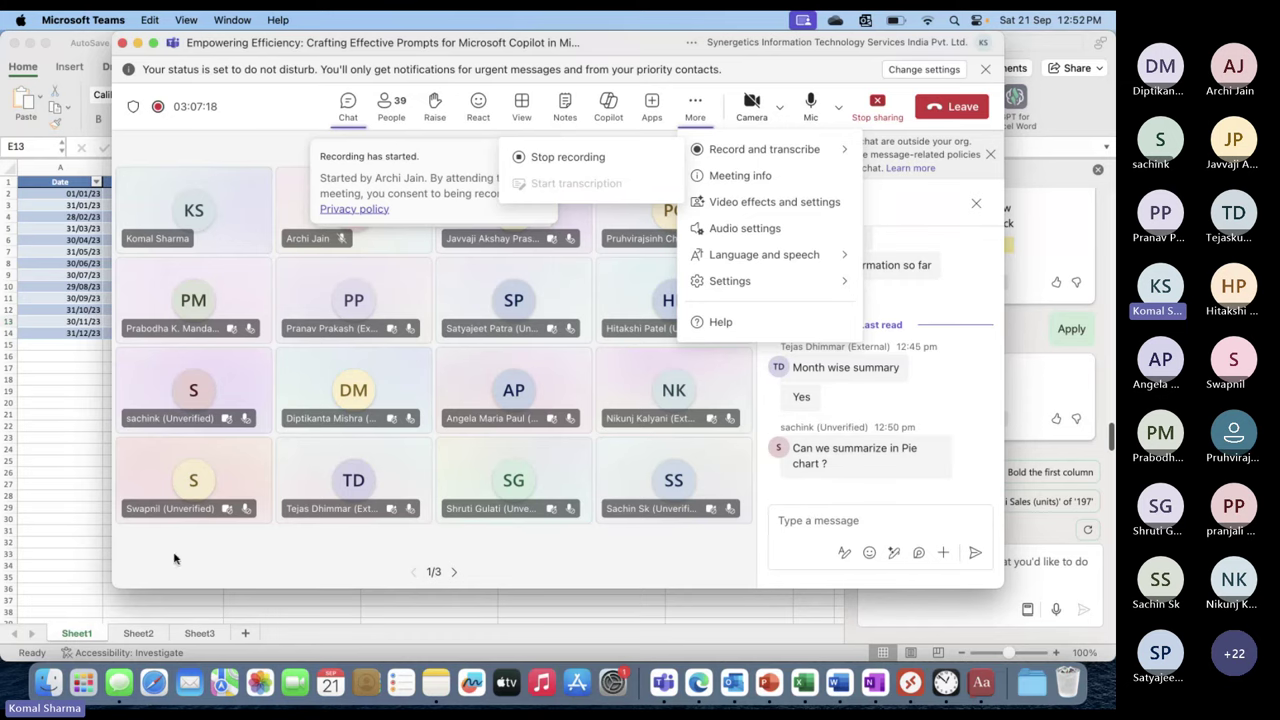
{"action": "left_click", "coordinate": [80, 528]}
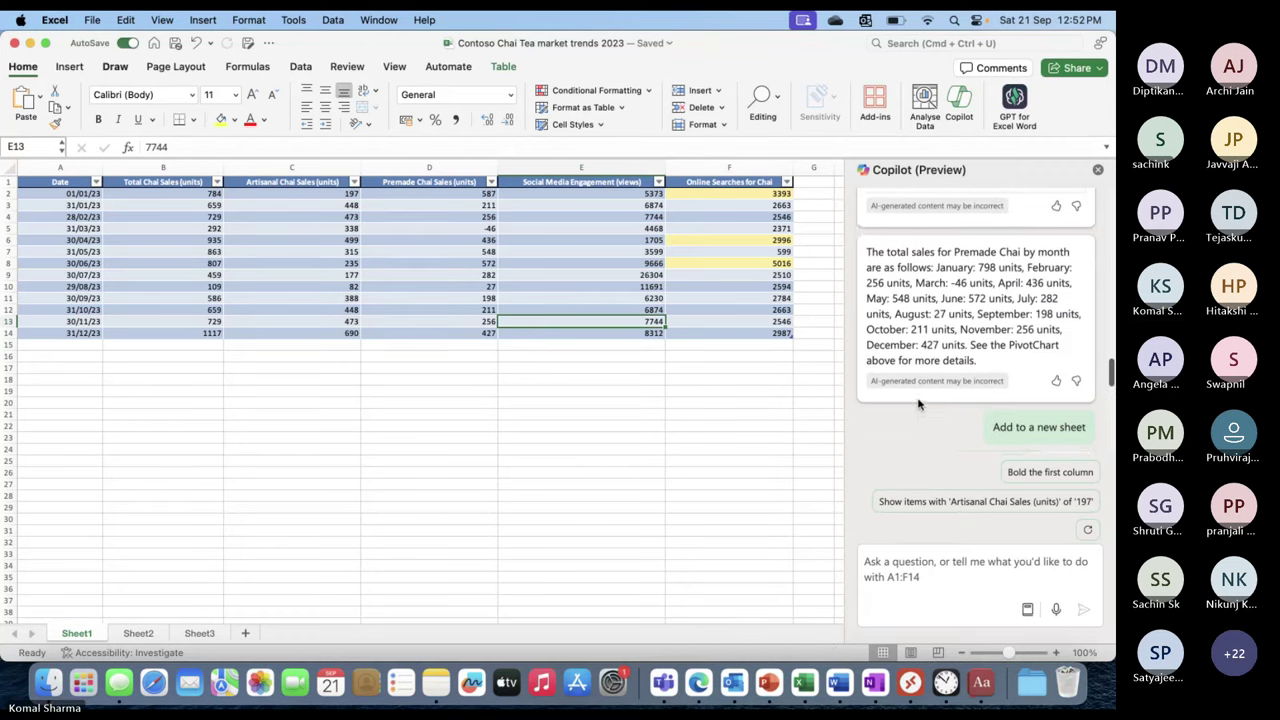
{"action": "scroll", "coordinate": [919, 403], "scroll_direction": "up", "scroll_amount": 10}
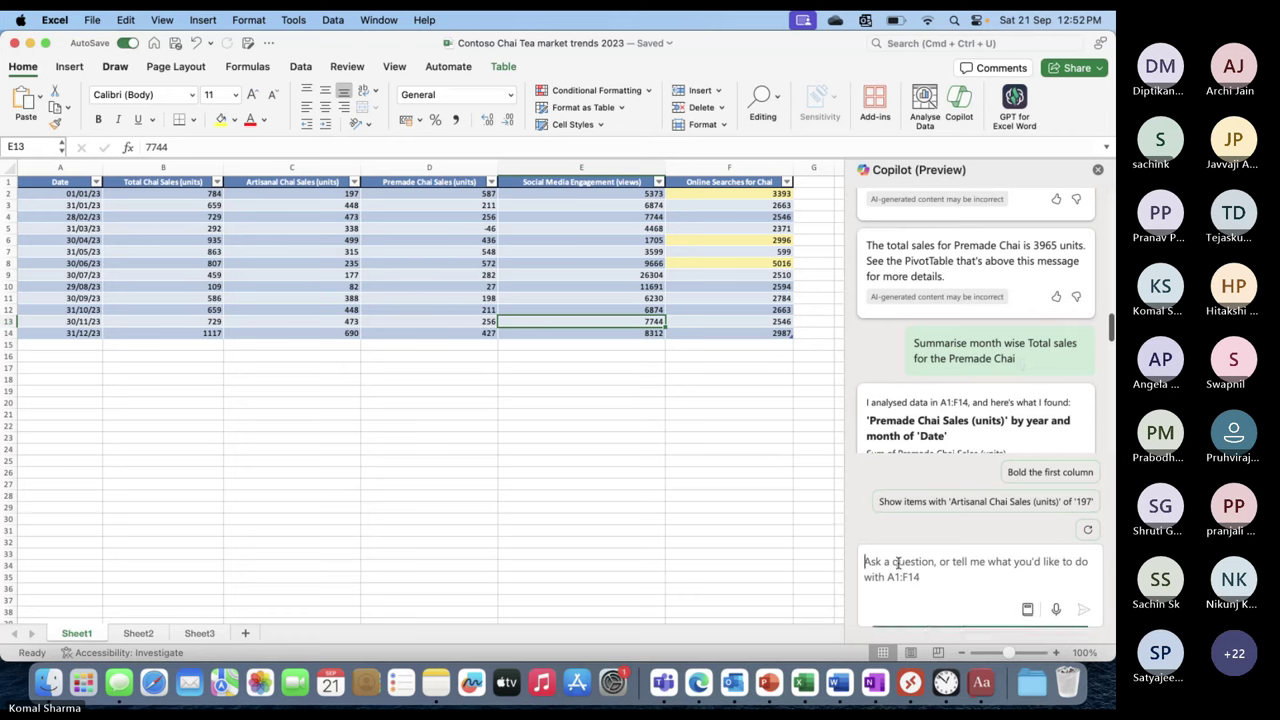
{"action": "left_click_drag", "start_coordinate": [1024, 364], "coordinate": [908, 348]}
{"action": "key", "text": "super+c"}
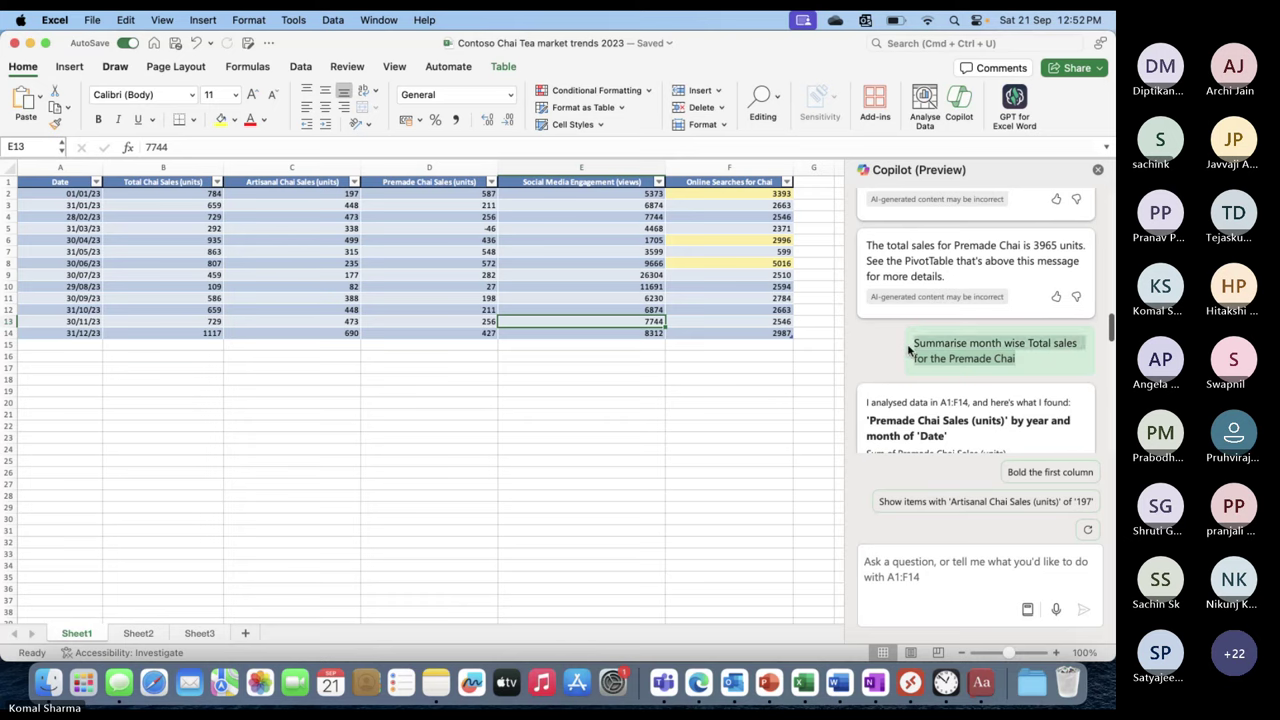
{"action": "left_click", "coordinate": [896, 561]}
{"action": "key", "text": "super+v"}
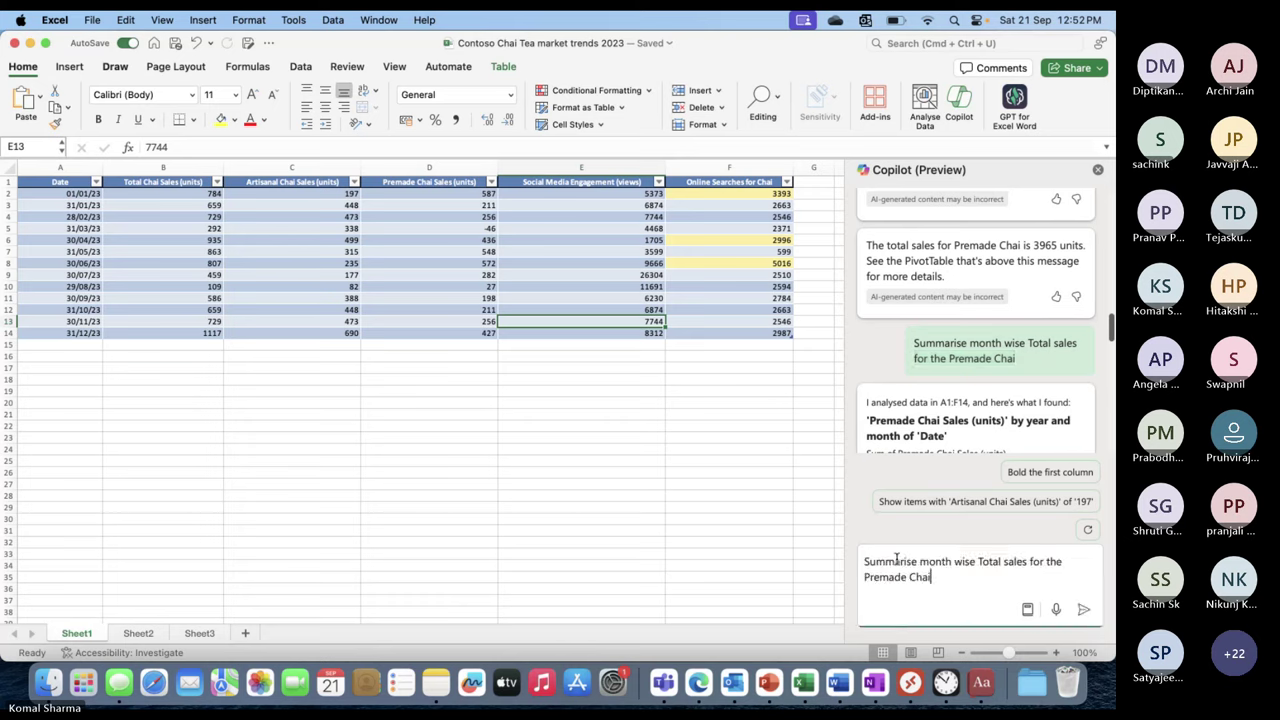
{"action": "type", "text": "in pie chart"}
{"action": "key", "text": "Return"}
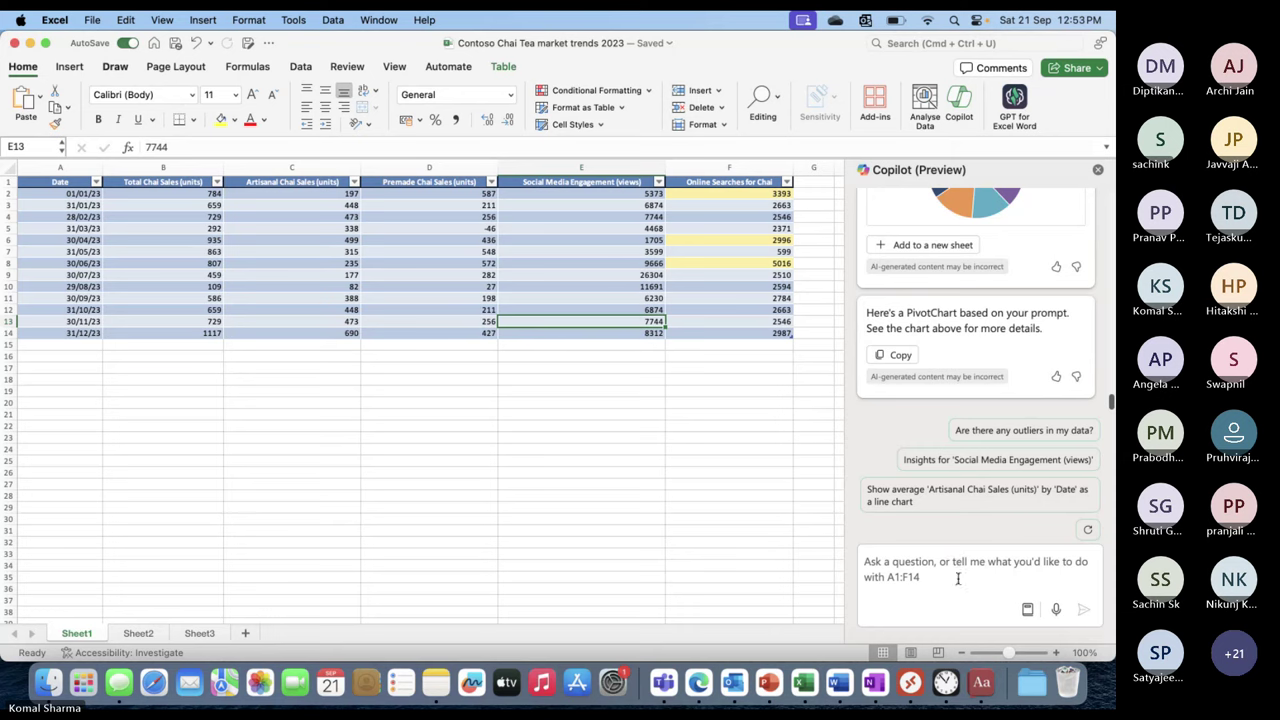
Add the pie chart and month-wise PivotTable (total 3965) to new Sheet4, then switch back to Teams
{"action": "scroll", "coordinate": [1018, 378], "scroll_direction": "up", "scroll_amount": 3}
{"action": "scroll", "coordinate": [1010, 380], "scroll_direction": "up", "scroll_amount": 1}
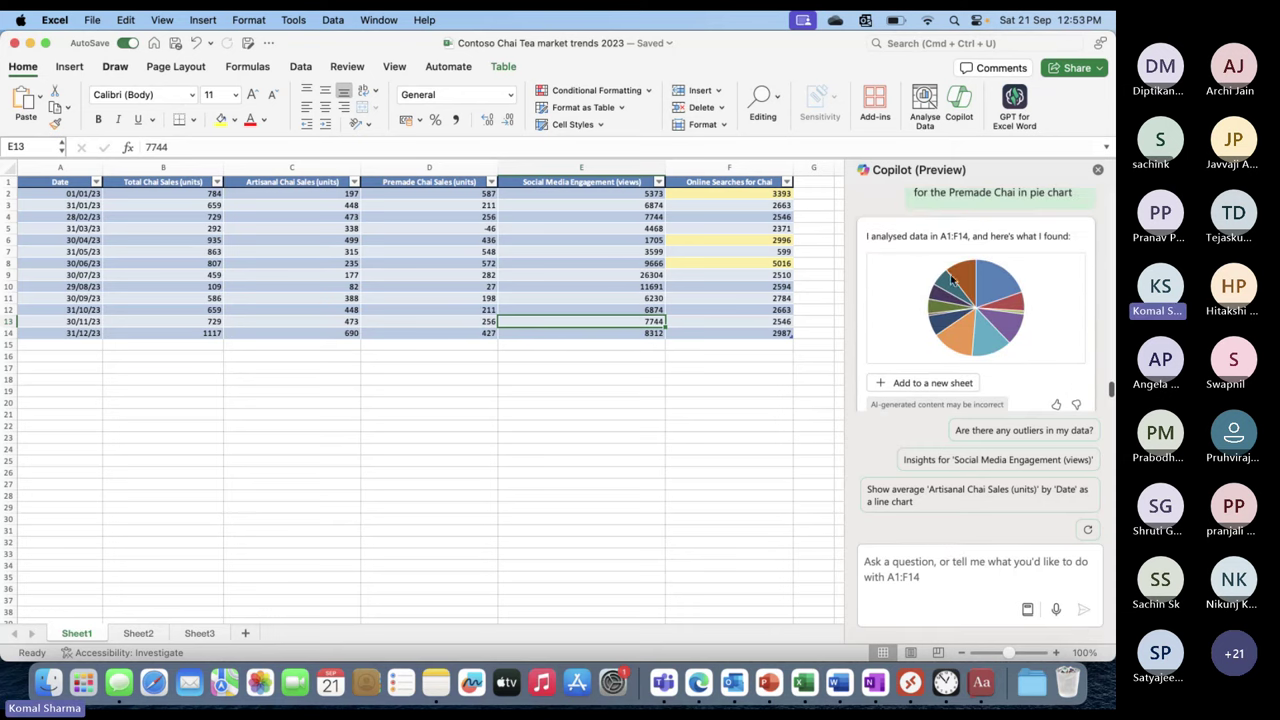
{"action": "left_click", "coordinate": [932, 385]}
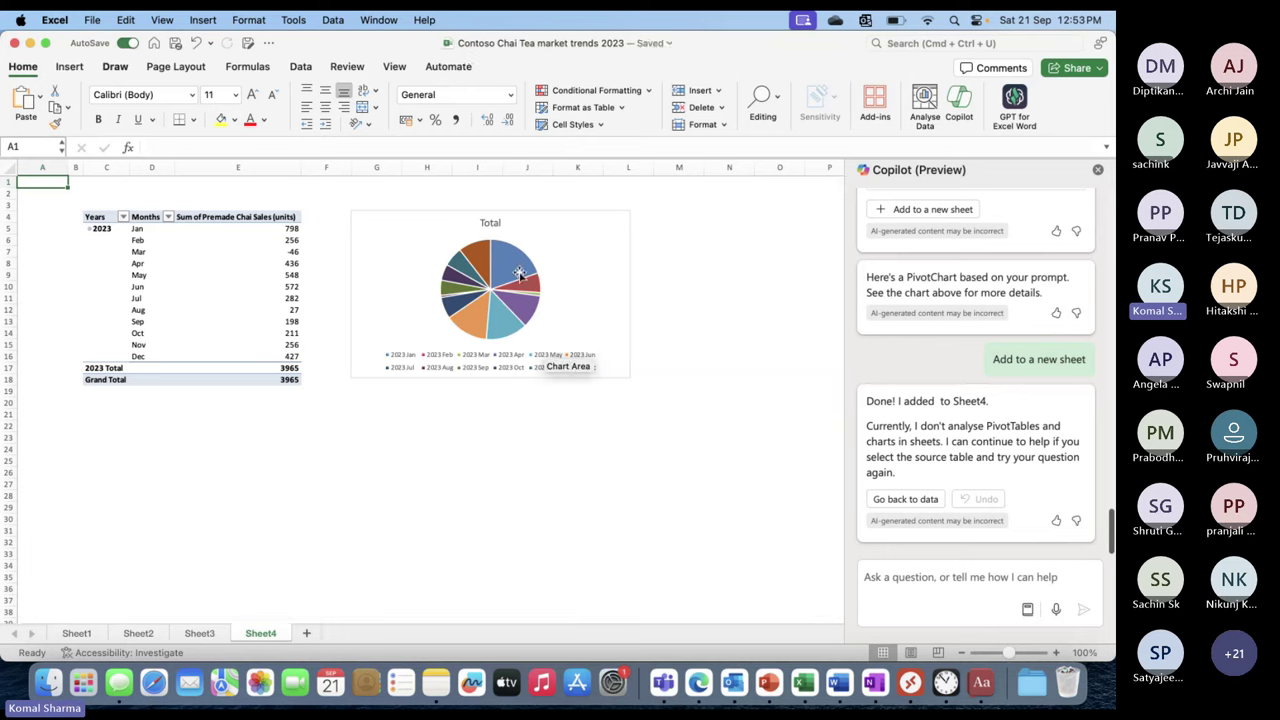
{"action": "mouse_move", "coordinate": [519, 272]}
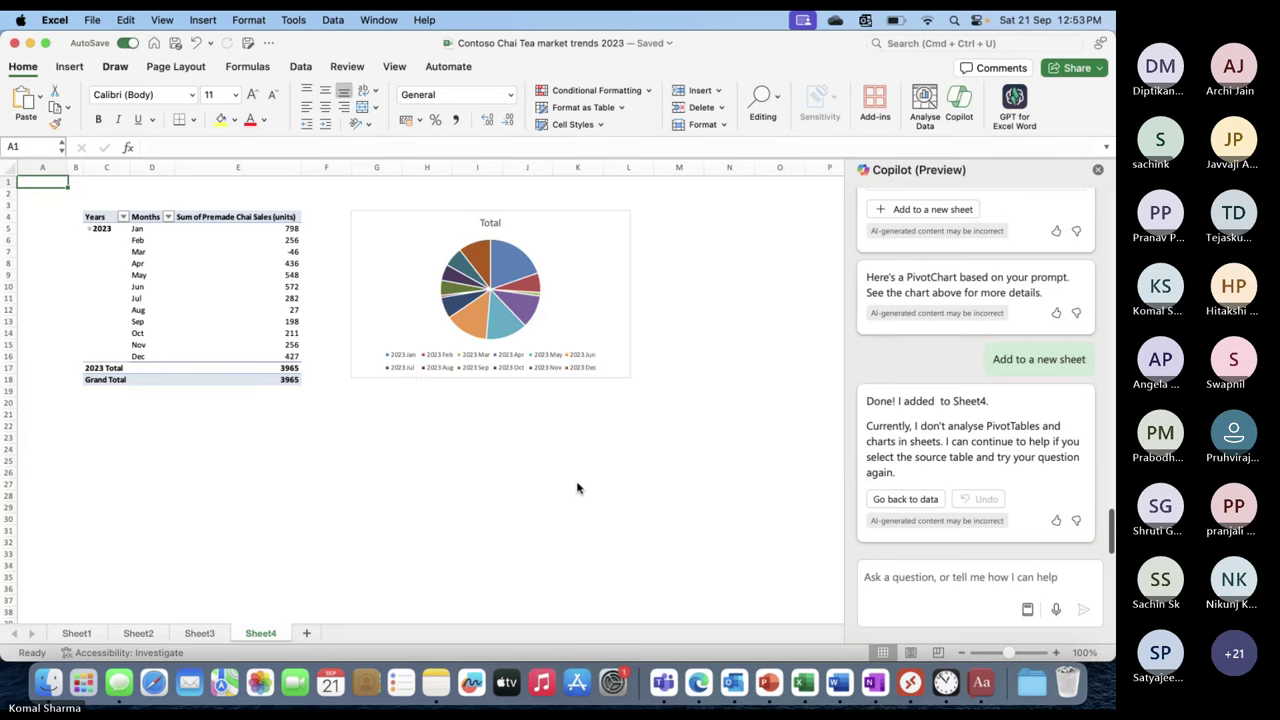
{"action": "key", "text": "super+Tab"}
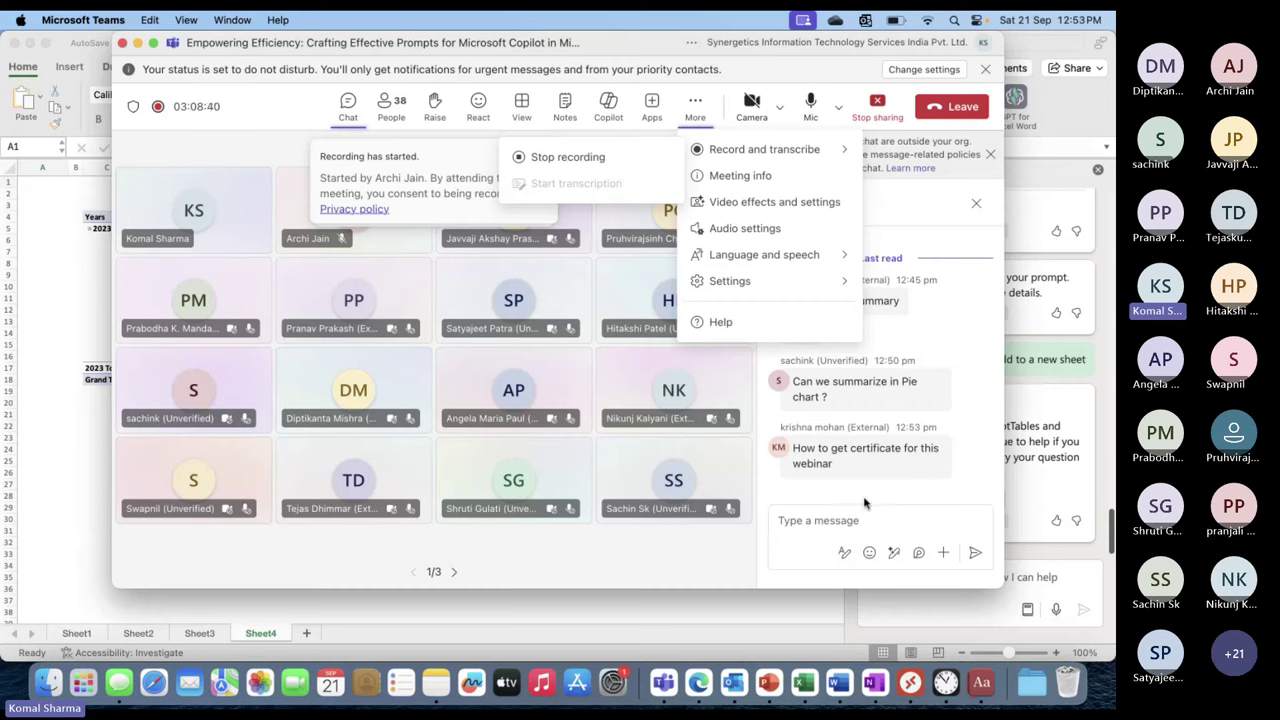
{"action": "left_click", "coordinate": [844, 532]}
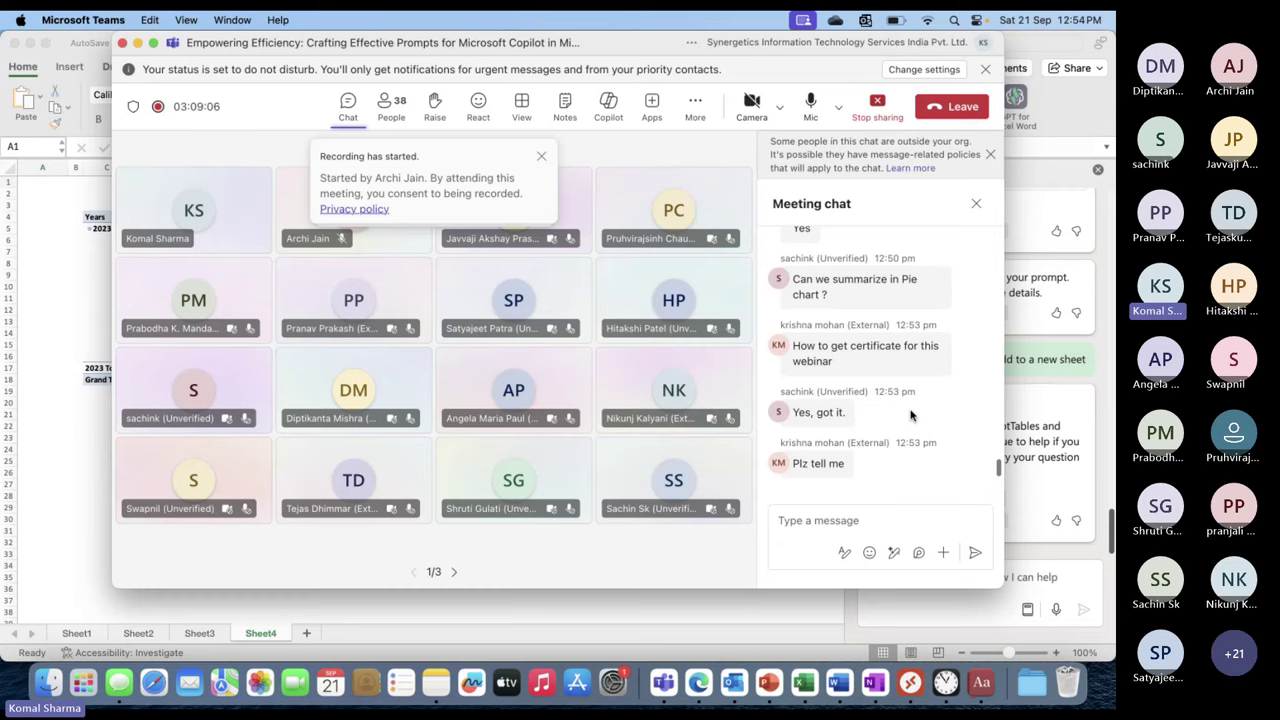
{"action": "scroll", "coordinate": [910, 415], "scroll_direction": "up", "scroll_amount": 3}
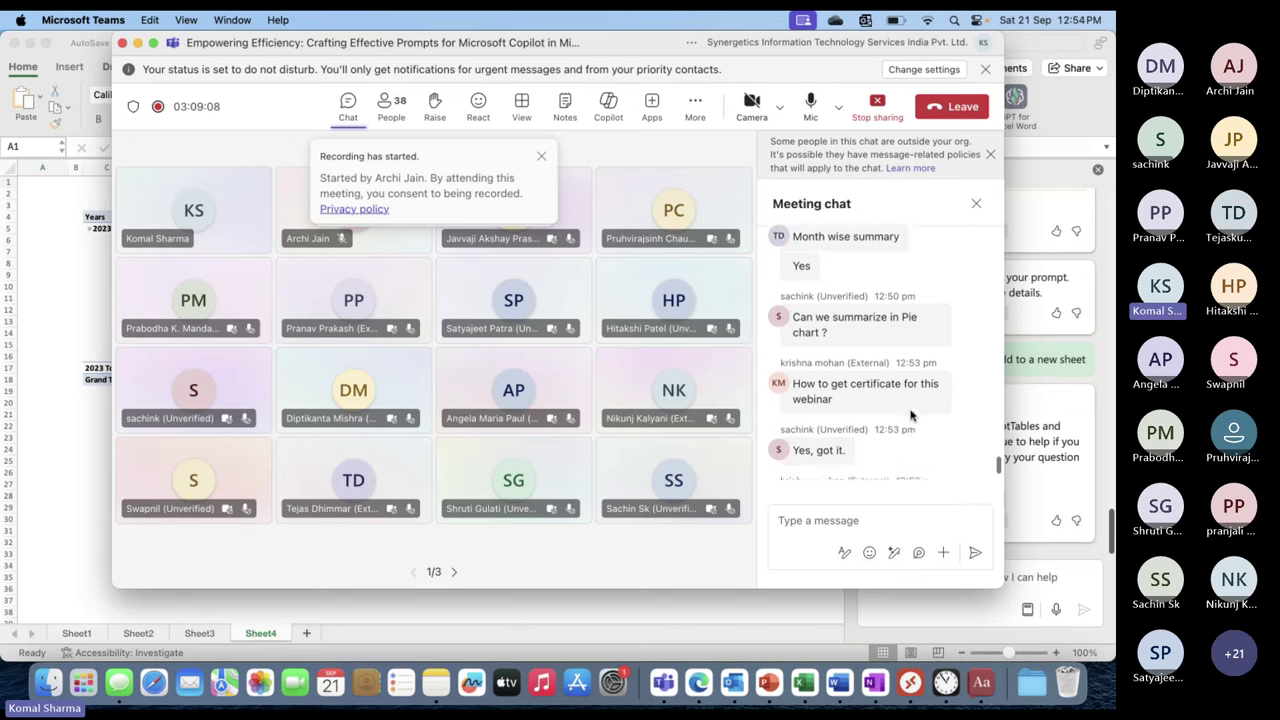
{"action": "scroll", "coordinate": [910, 415], "scroll_direction": "up", "scroll_amount": 15}
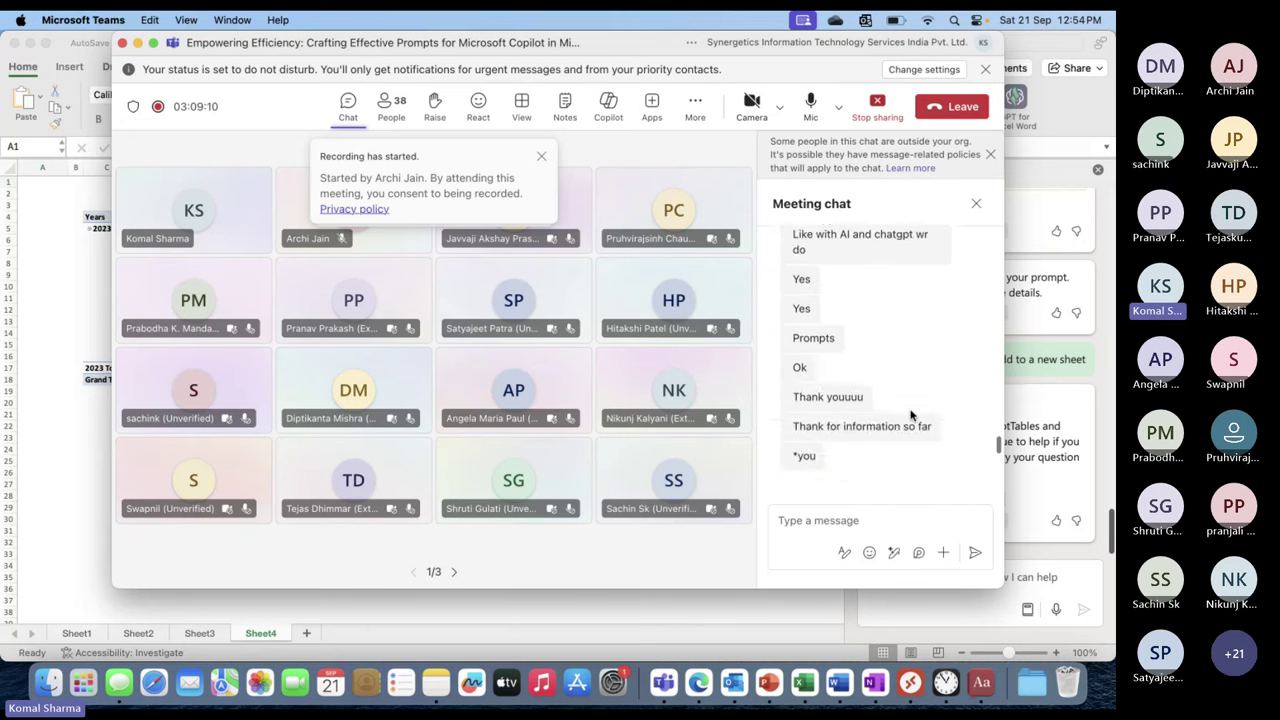
{"action": "scroll", "coordinate": [910, 415], "scroll_direction": "up", "scroll_amount": 15}
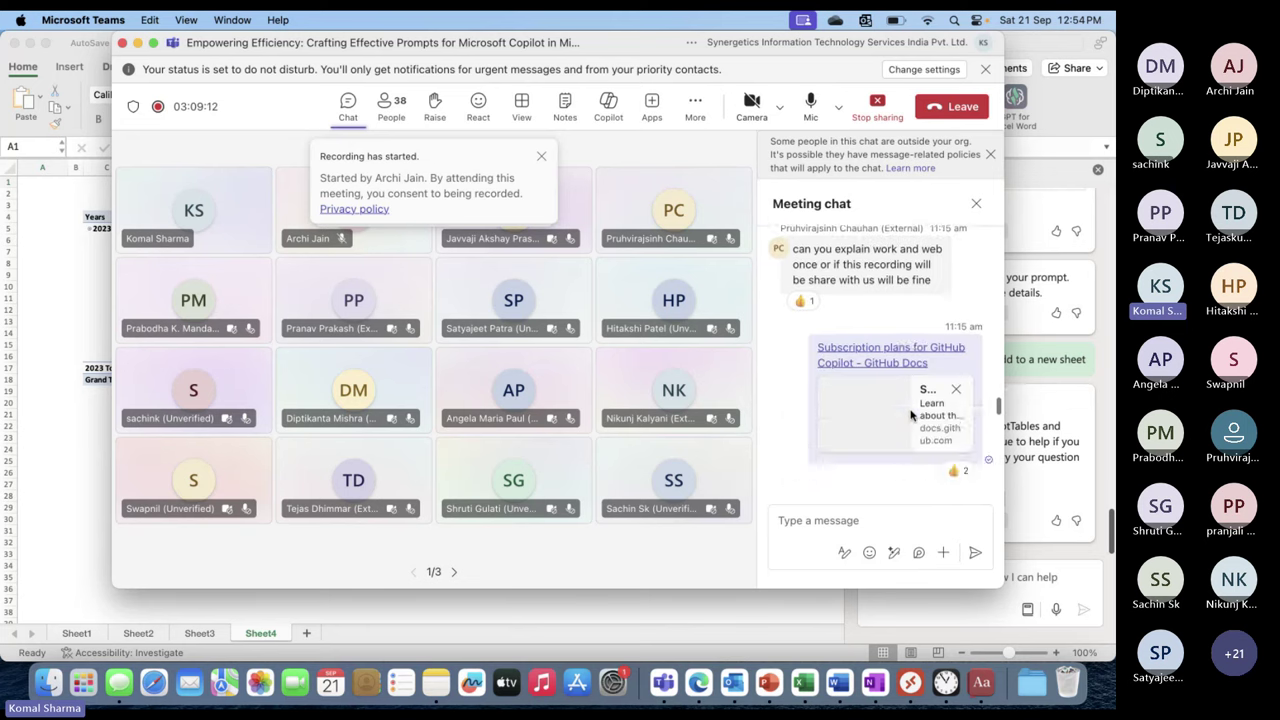
{"action": "scroll", "coordinate": [910, 415], "scroll_direction": "down", "scroll_amount": 5}
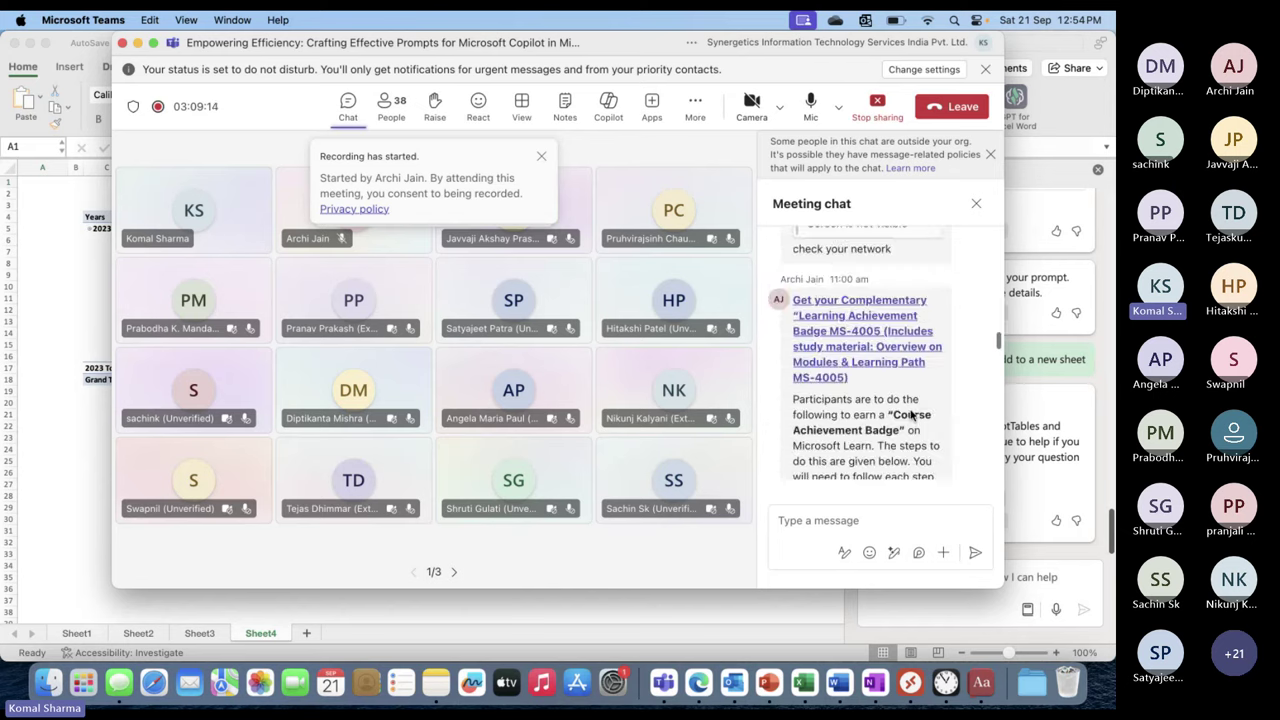
{"action": "scroll", "coordinate": [911, 416], "scroll_direction": "down", "scroll_amount": 3}
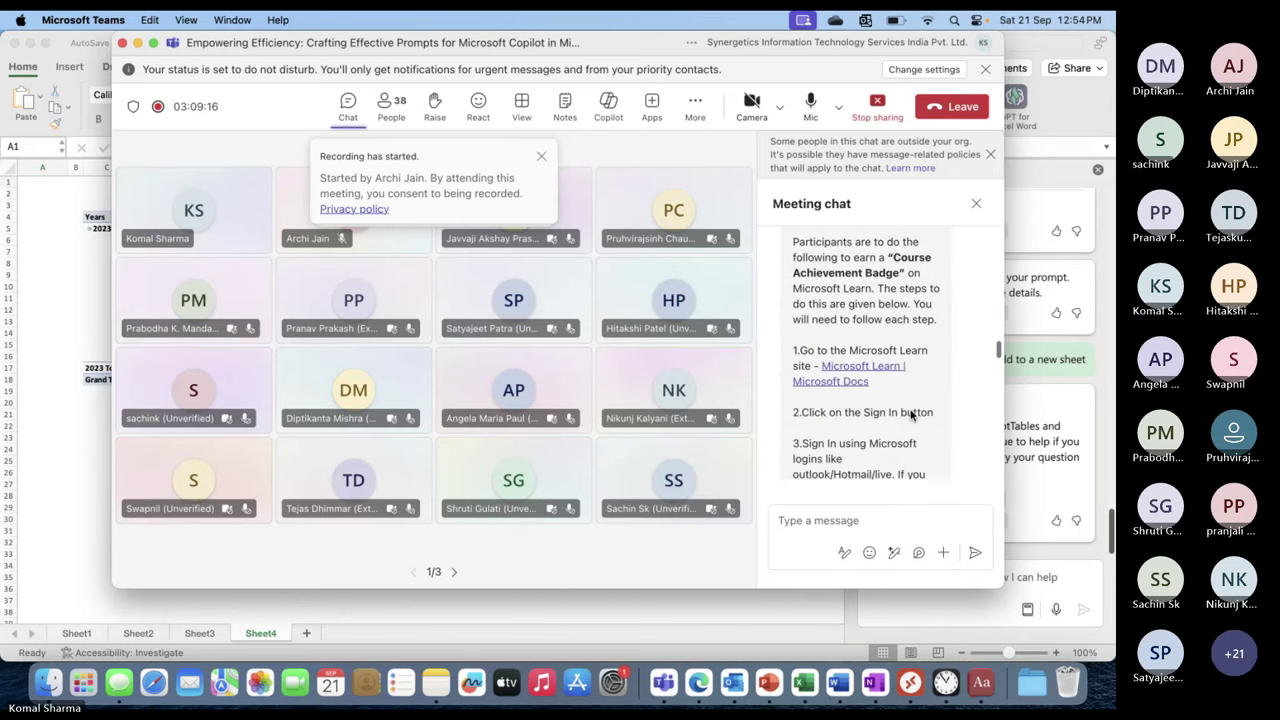
{"action": "scroll", "coordinate": [911, 416], "scroll_direction": "up", "scroll_amount": 4}
{"action": "mouse_move", "coordinate": [911, 416]}
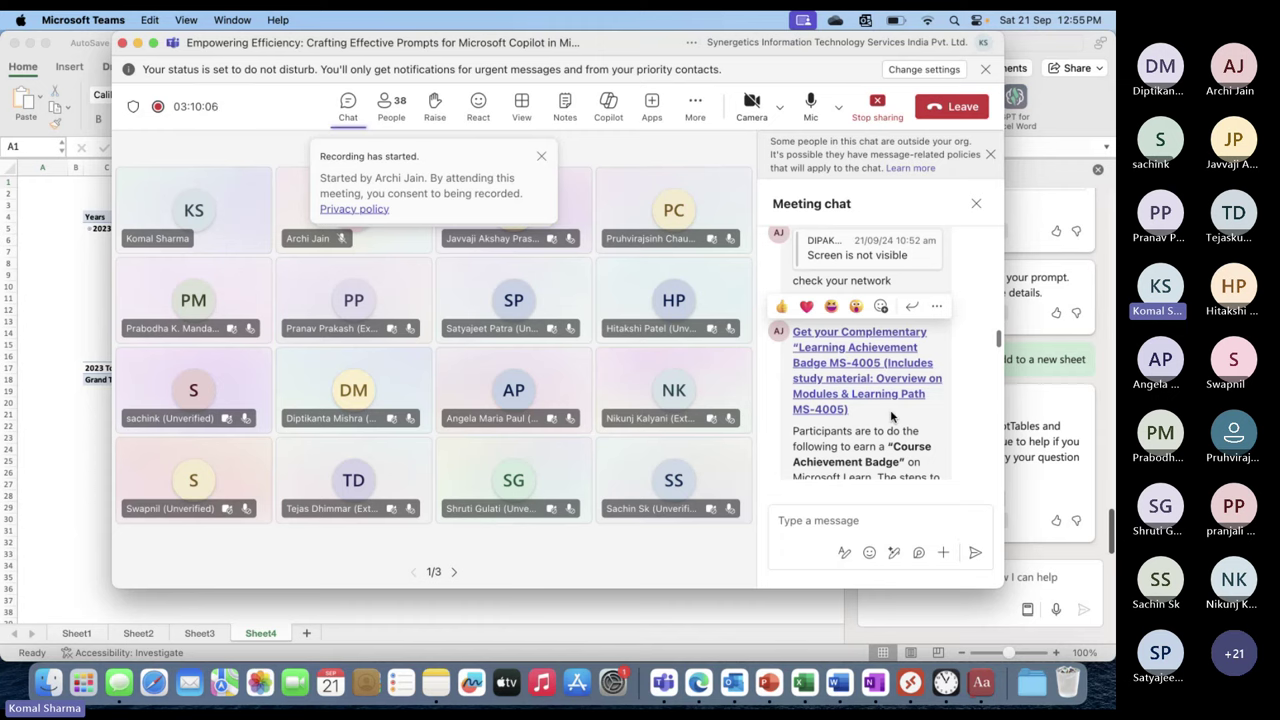
Scroll the meeting chat back to its latest messages, then show all open windows
{"action": "scroll", "coordinate": [892, 417], "scroll_direction": "down", "scroll_amount": 15}
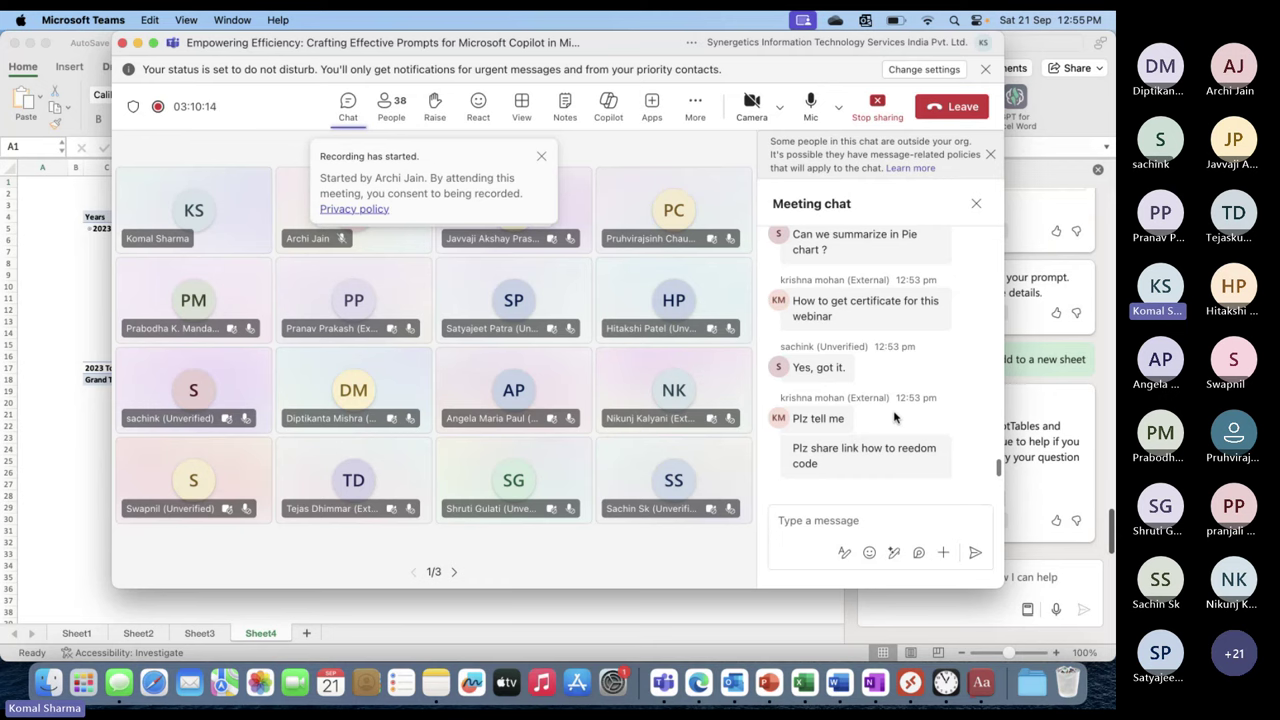
{"action": "scroll", "coordinate": [895, 417], "scroll_direction": "up", "scroll_amount": 10}
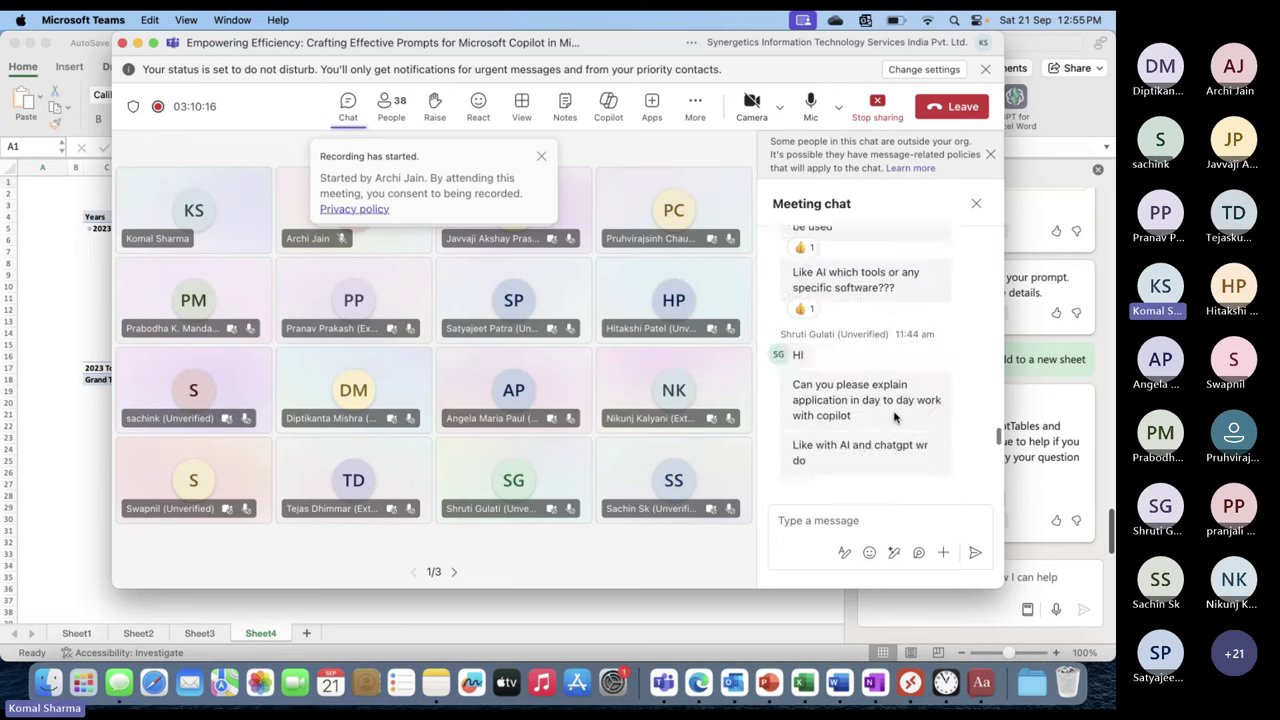
{"action": "scroll", "coordinate": [895, 417], "scroll_direction": "up", "scroll_amount": 10}
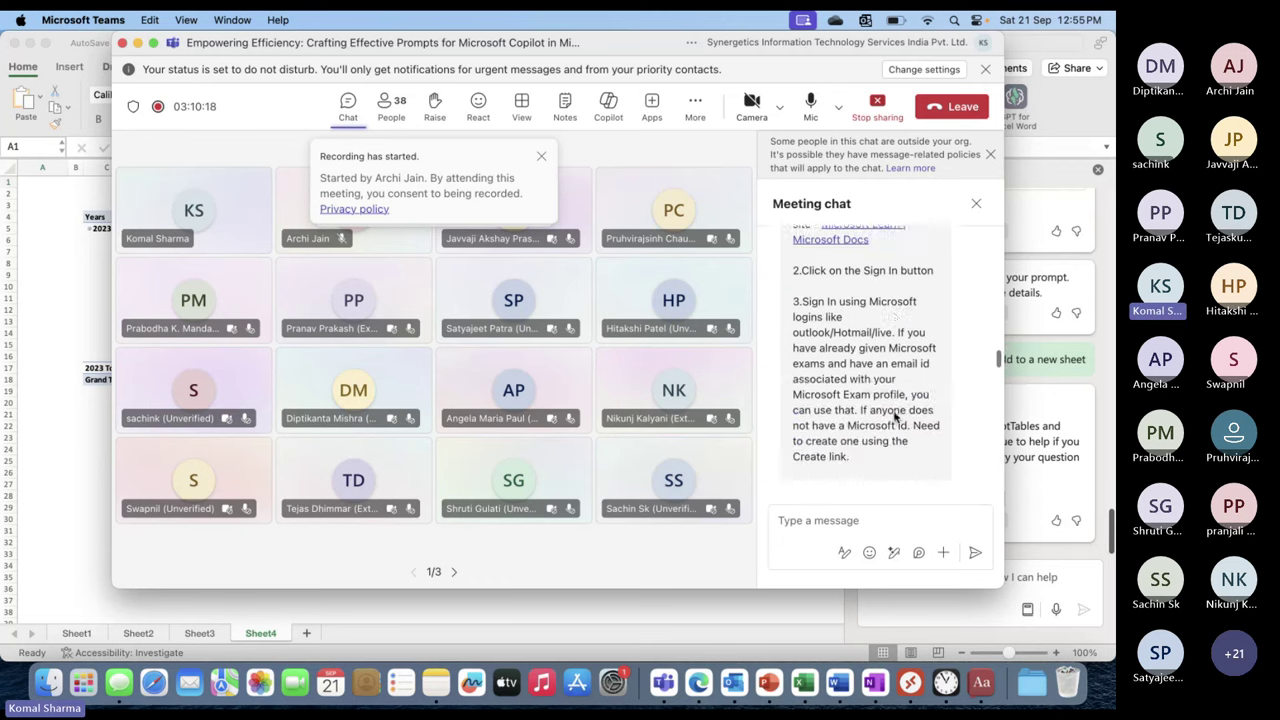
{"action": "scroll", "coordinate": [895, 417], "scroll_direction": "down", "scroll_amount": 2}
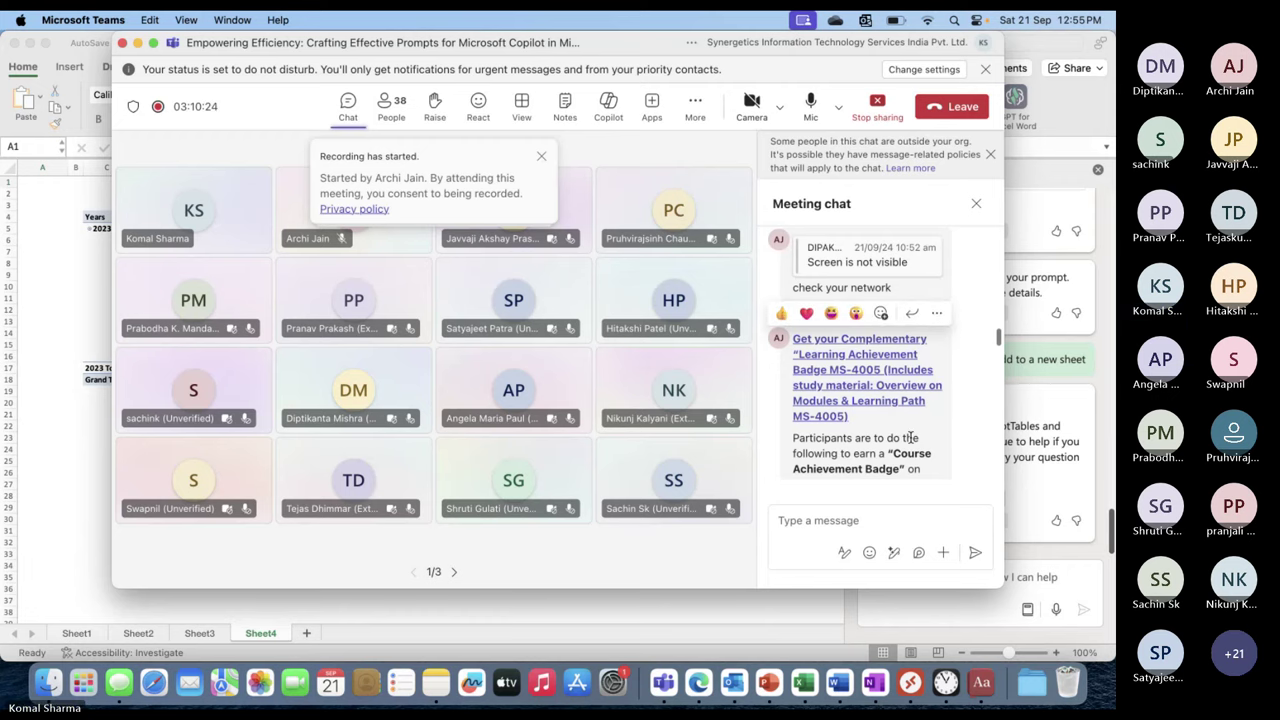
{"action": "scroll", "coordinate": [900, 432], "scroll_direction": "down", "scroll_amount": 2}
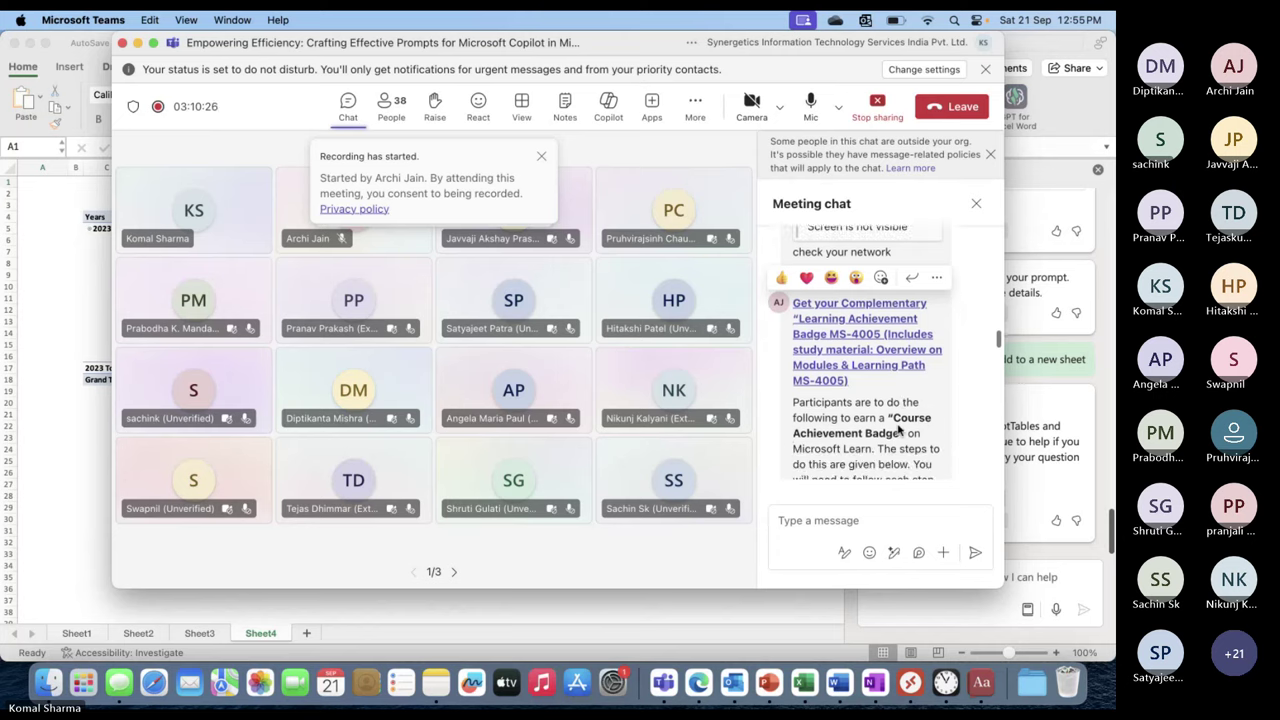
{"action": "scroll", "coordinate": [897, 430], "scroll_direction": "down", "scroll_amount": 3}
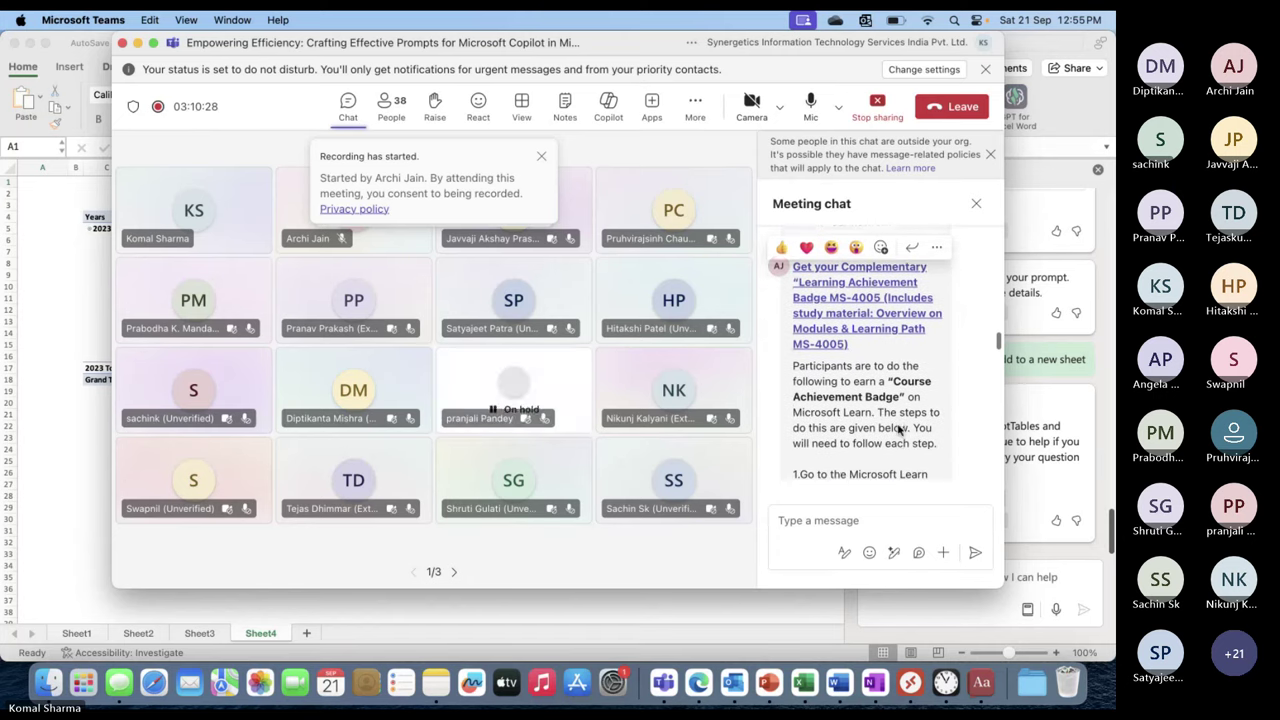
{"action": "scroll", "coordinate": [900, 430], "scroll_direction": "down", "scroll_amount": 10}
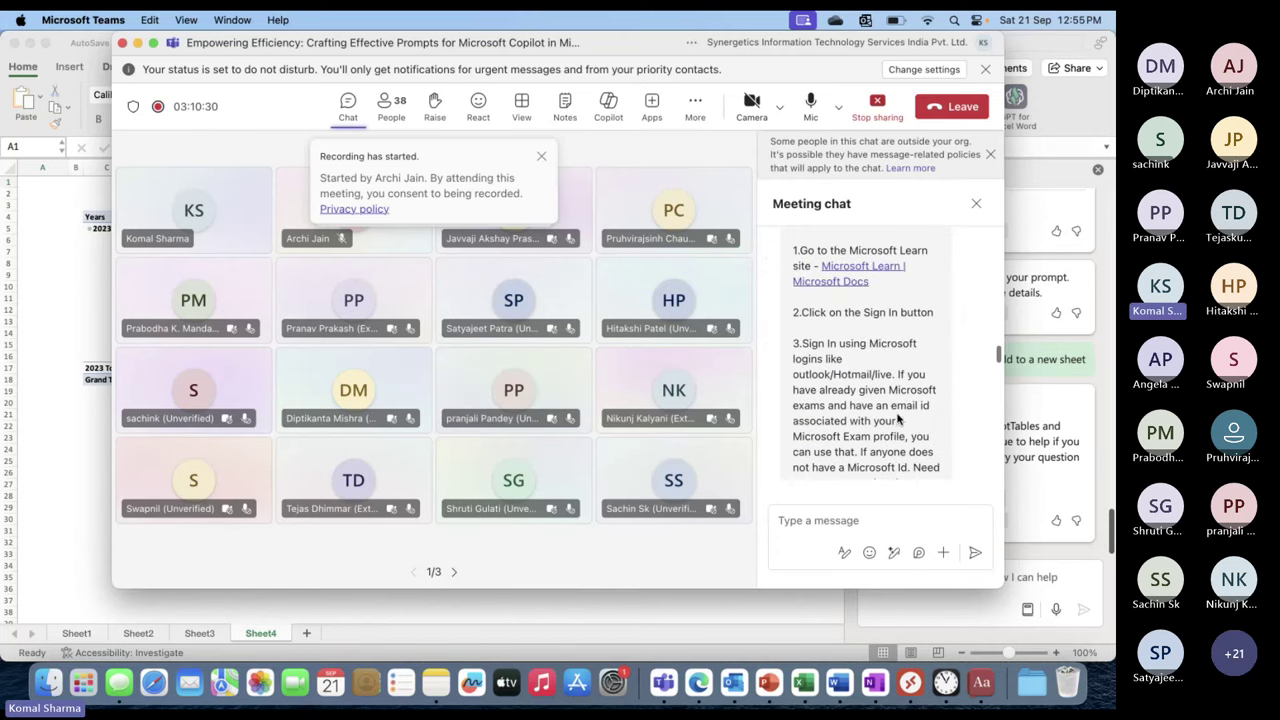
{"action": "scroll", "coordinate": [845, 445], "scroll_direction": "down", "scroll_amount": 10}
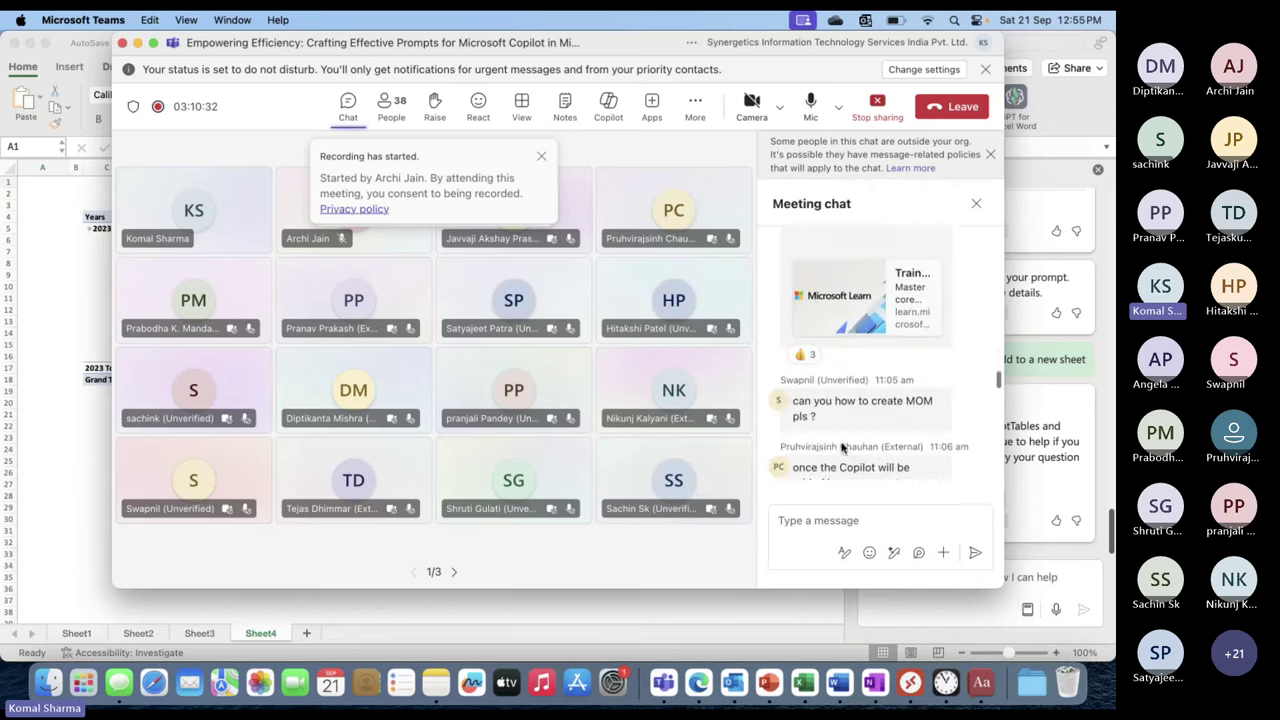
{"action": "scroll", "coordinate": [842, 447], "scroll_direction": "down", "scroll_amount": 15}
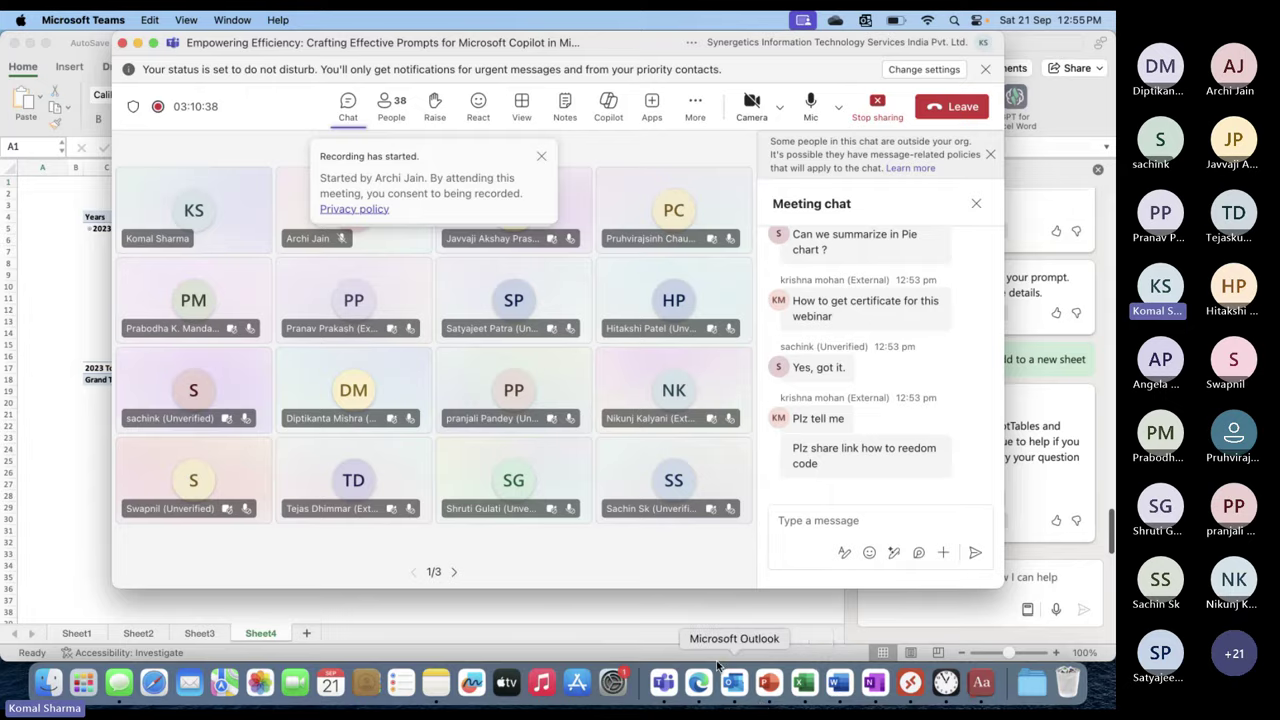
{"action": "key", "text": "ctrl+Up"}
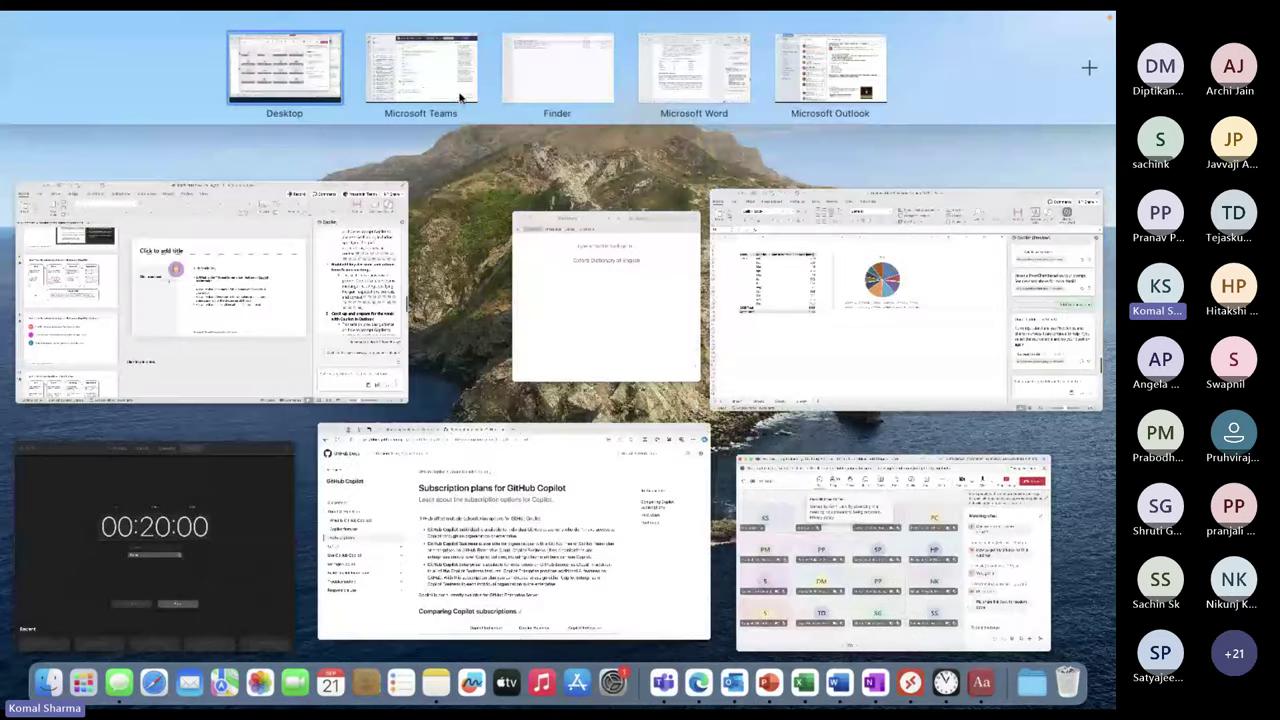
Switch to the full-screen Teams meeting chat and look over its messages
{"action": "left_click", "coordinate": [452, 90]}
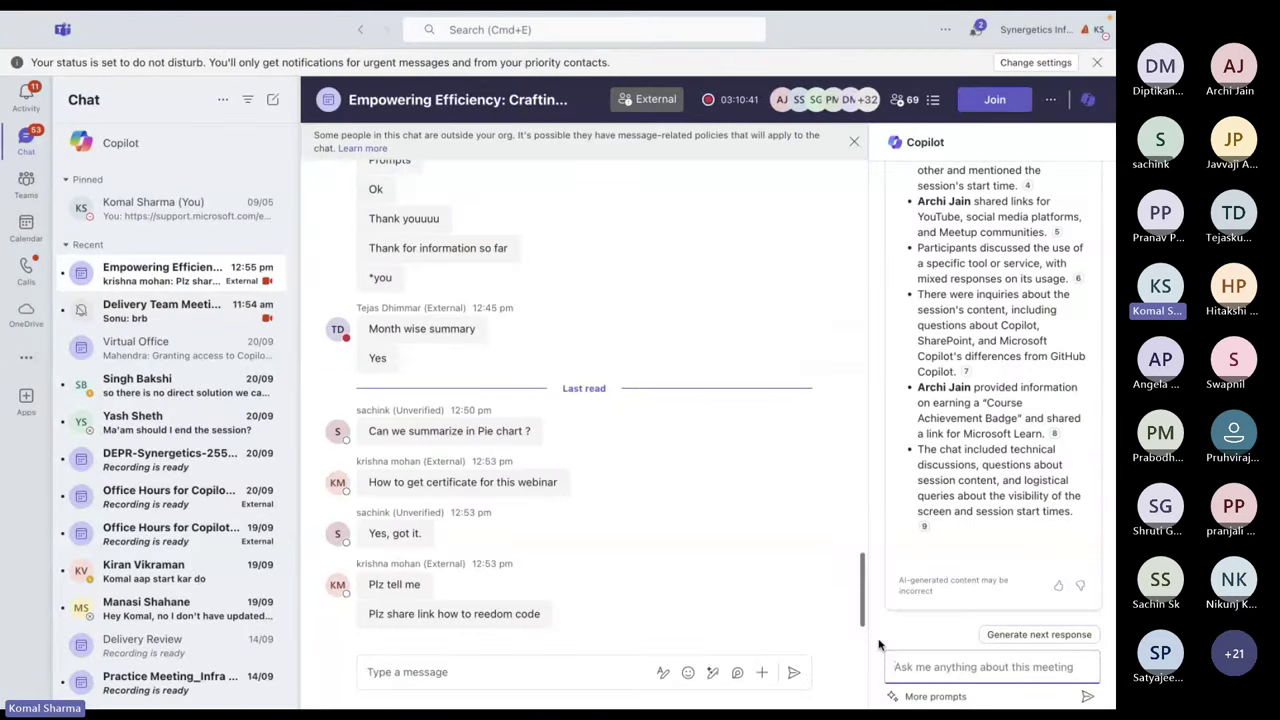
{"action": "scroll", "coordinate": [960, 382], "scroll_direction": "up", "scroll_amount": 3}
{"action": "scroll", "coordinate": [960, 382], "scroll_direction": "up", "scroll_amount": 5}
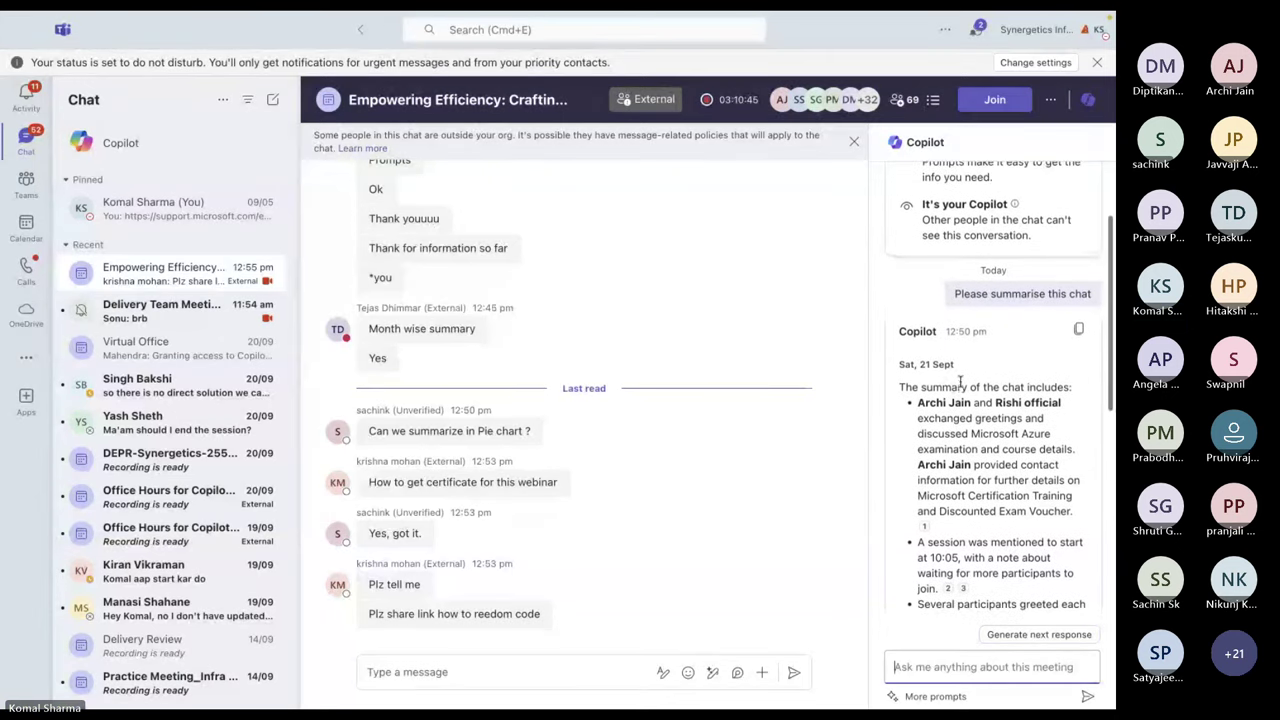
{"action": "scroll", "coordinate": [960, 382], "scroll_direction": "down", "scroll_amount": 8}
{"action": "scroll", "coordinate": [960, 382], "scroll_direction": "up", "scroll_amount": 8}
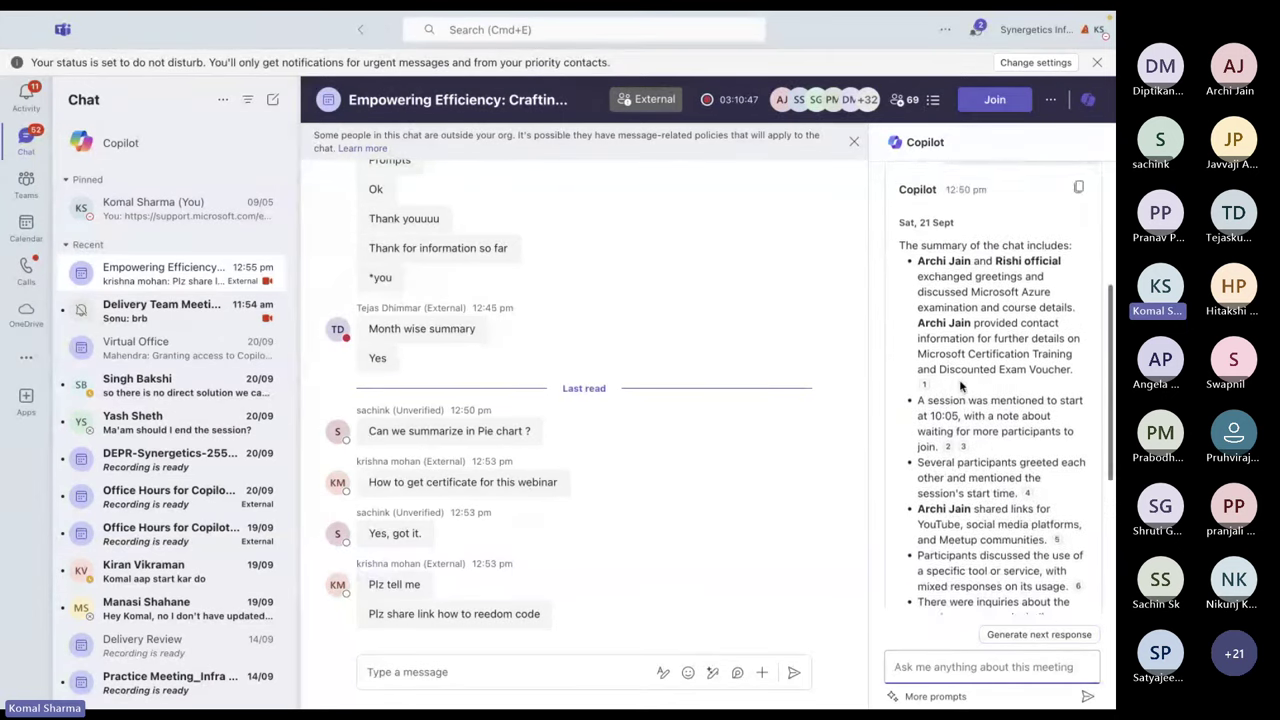
{"action": "scroll", "coordinate": [960, 385], "scroll_direction": "down", "scroll_amount": 8}
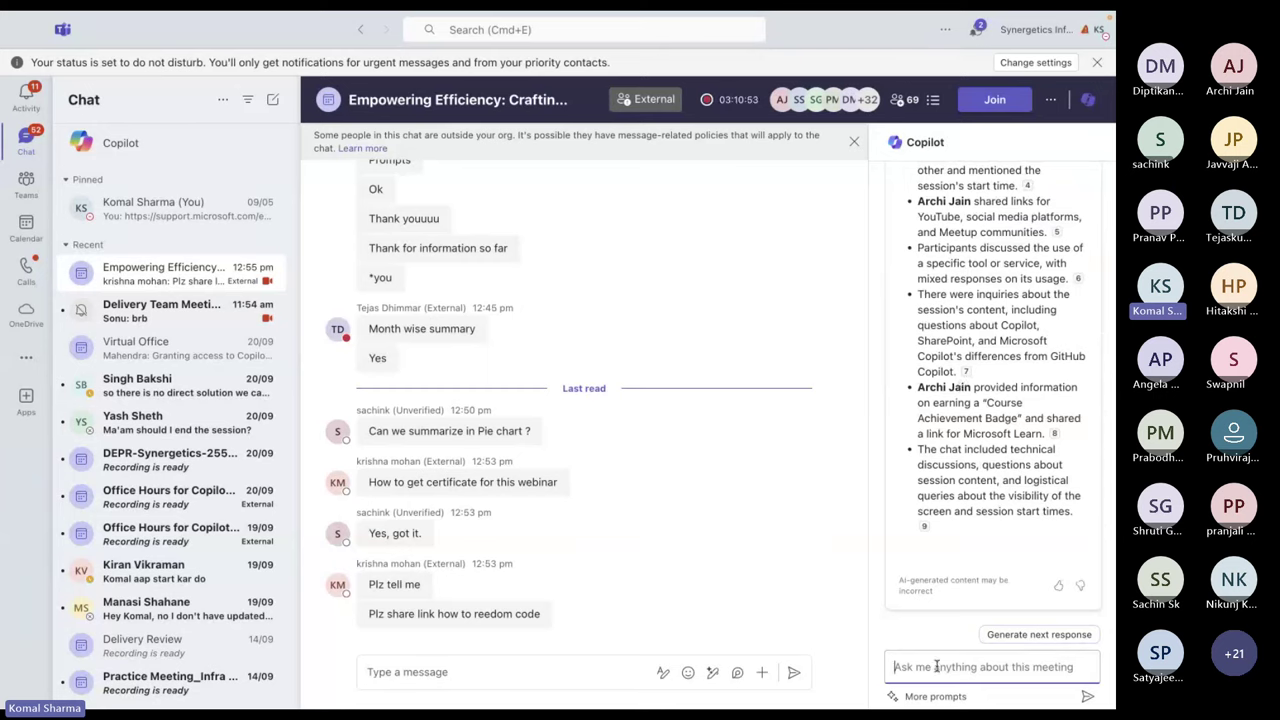
Edit the earlier prompt to ask Copilot to summarise the chat from one presenter, and send it
{"action": "left_click", "coordinate": [933, 666]}
{"action": "scroll", "coordinate": [974, 522], "scroll_direction": "up", "scroll_amount": 3}
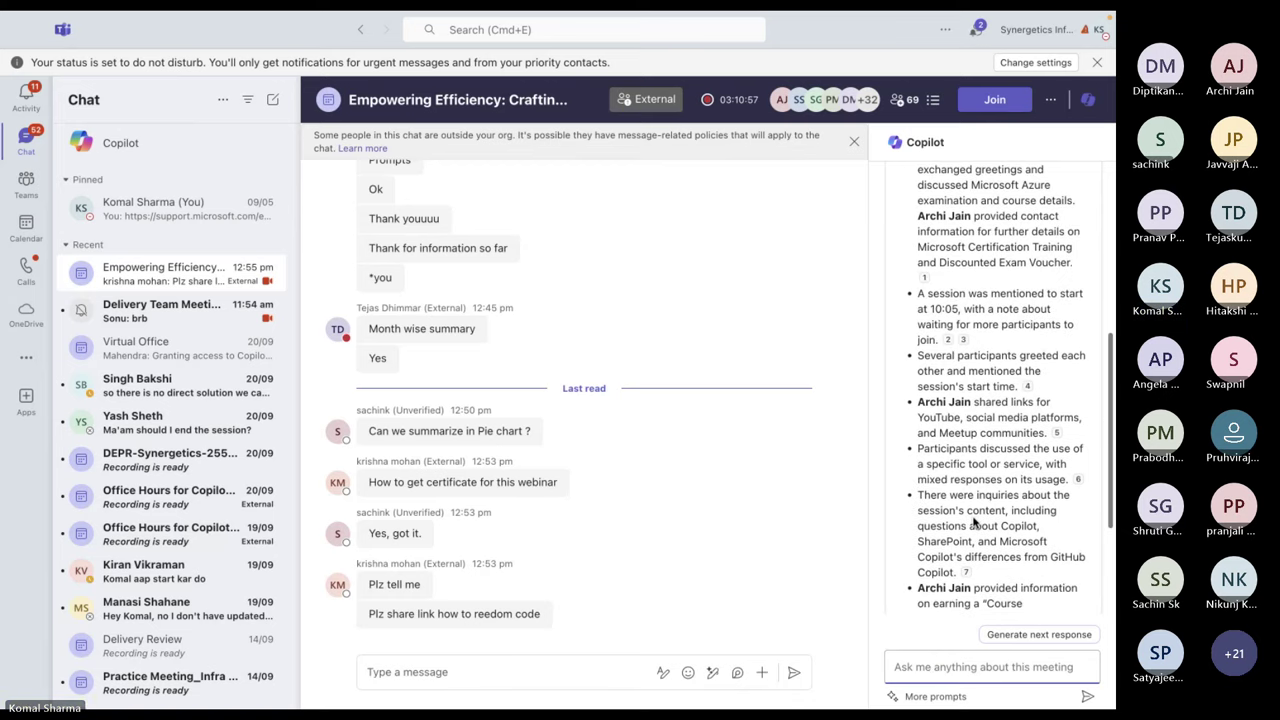
{"action": "scroll", "coordinate": [974, 522], "scroll_direction": "up", "scroll_amount": 5}
{"action": "left_click_drag", "start_coordinate": [1092, 408], "coordinate": [955, 405]}
{"action": "key", "text": "ctrl+c"}
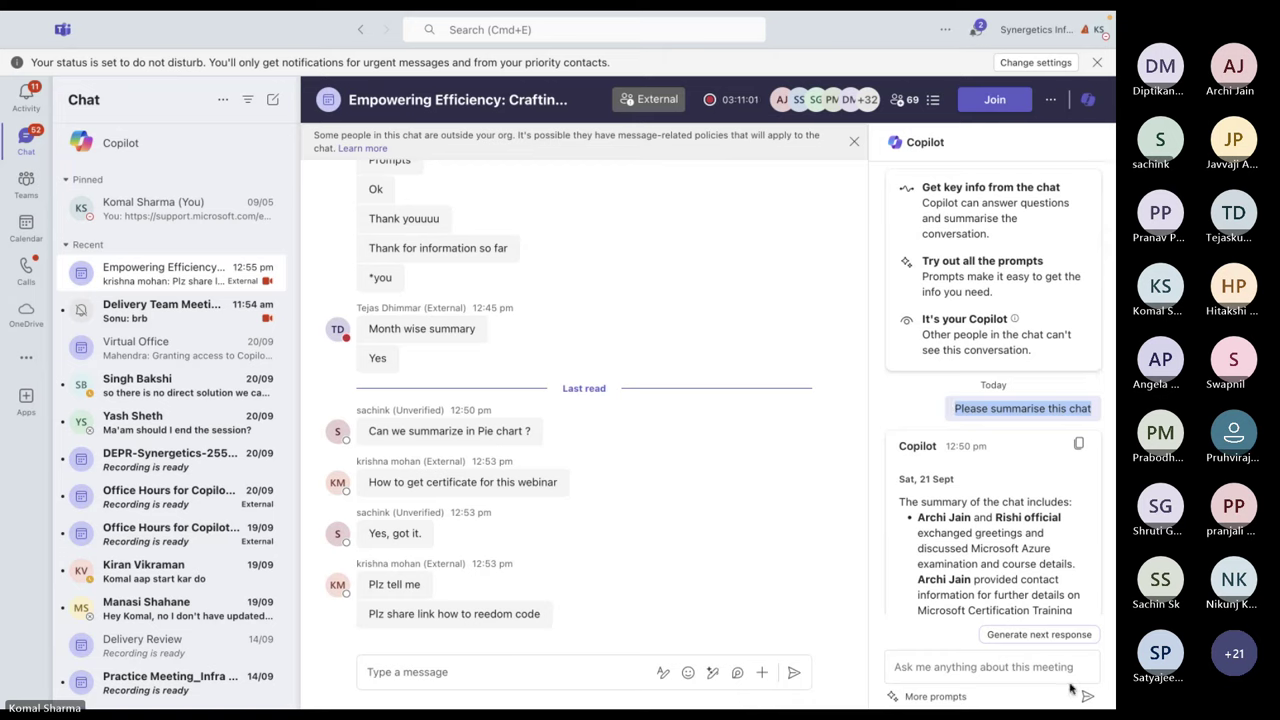
{"action": "left_click", "coordinate": [991, 666]}
{"action": "key", "text": "ctrl+v"}
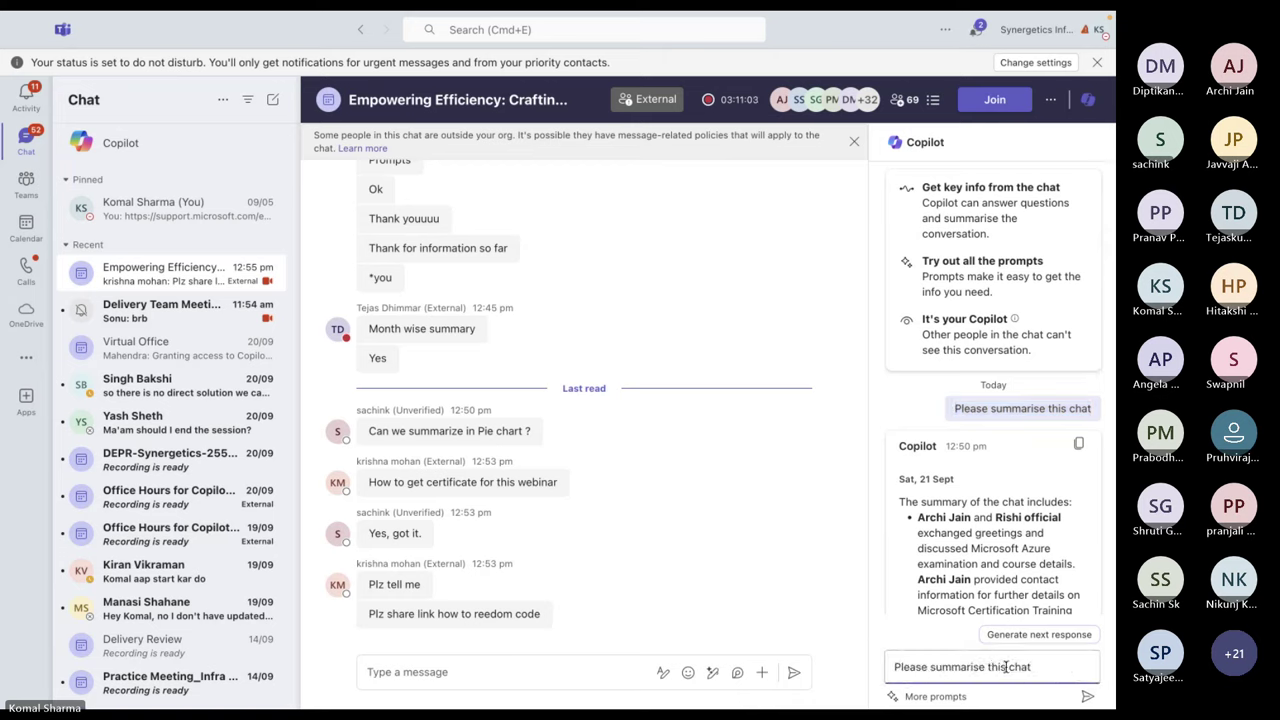
{"action": "left_click", "coordinate": [1006, 667]}
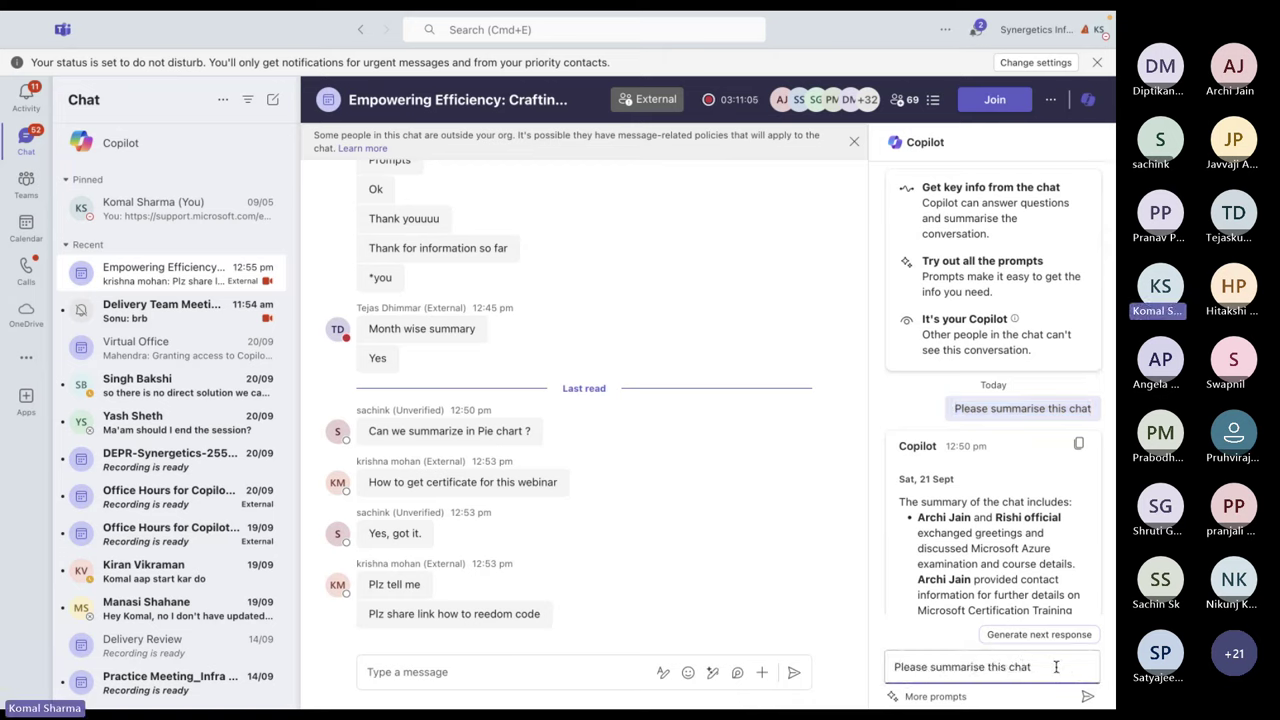
{"action": "key", "text": "BackSpace"}
{"action": "key", "text": "BackSpace"}
{"action": "type", "text": "e"}
{"action": "type", "text": " chat f"}
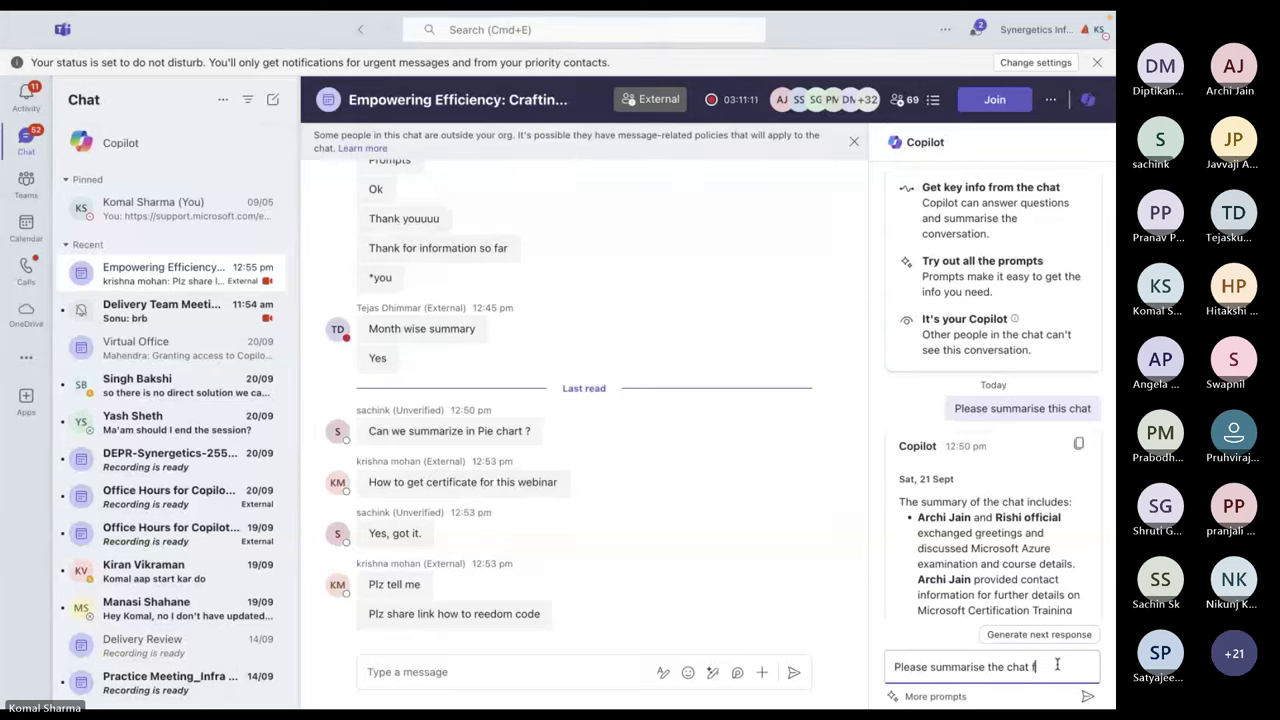
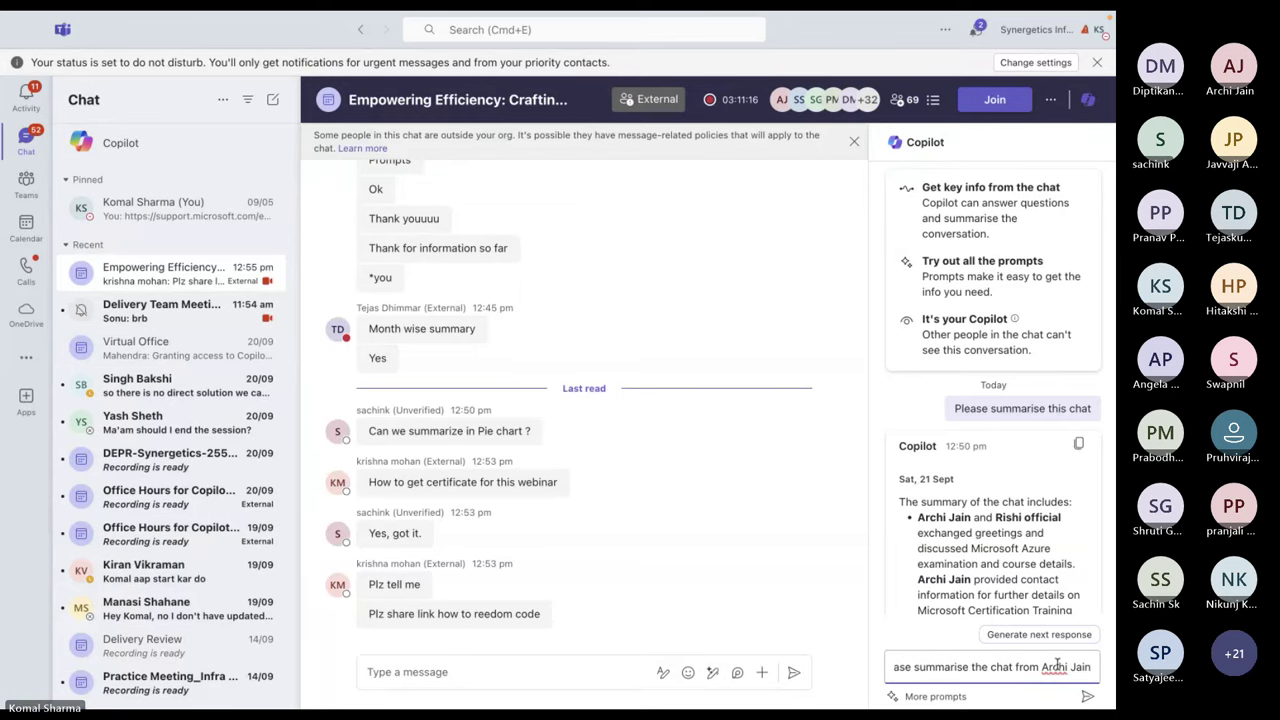
{"action": "key", "text": "Return"}
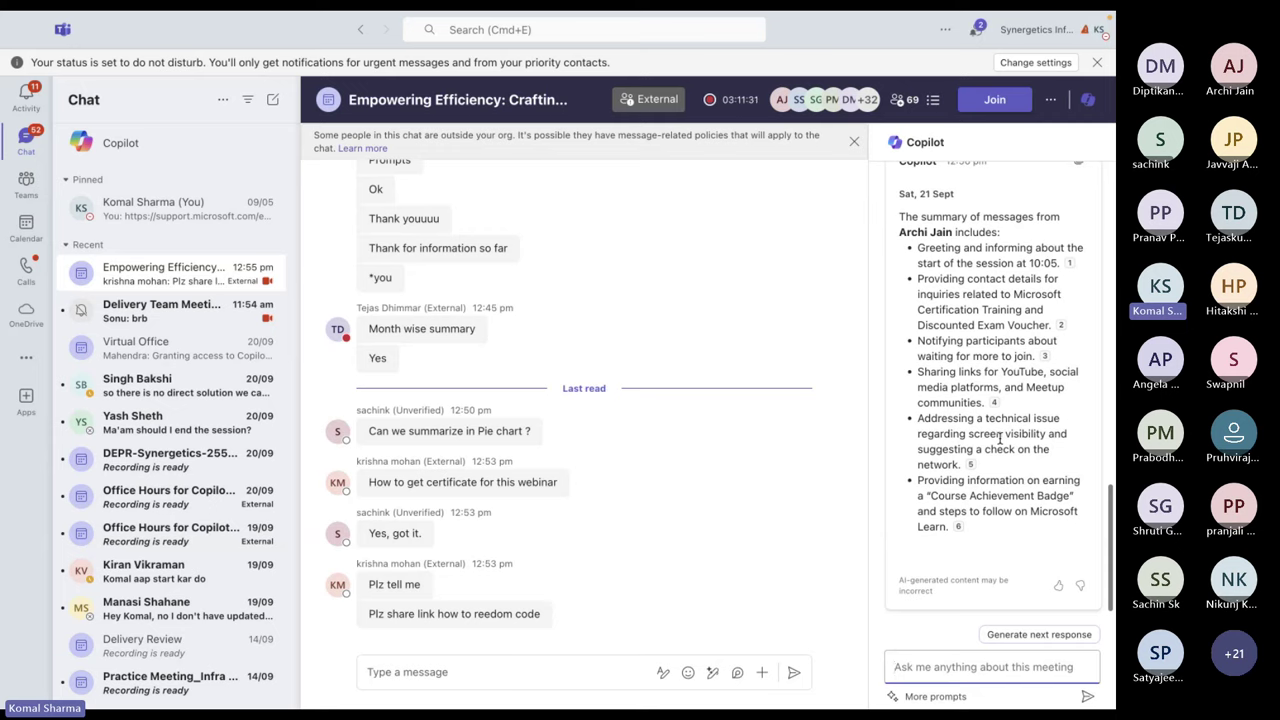
{"action": "scroll", "coordinate": [999, 437], "scroll_direction": "up", "scroll_amount": 1}
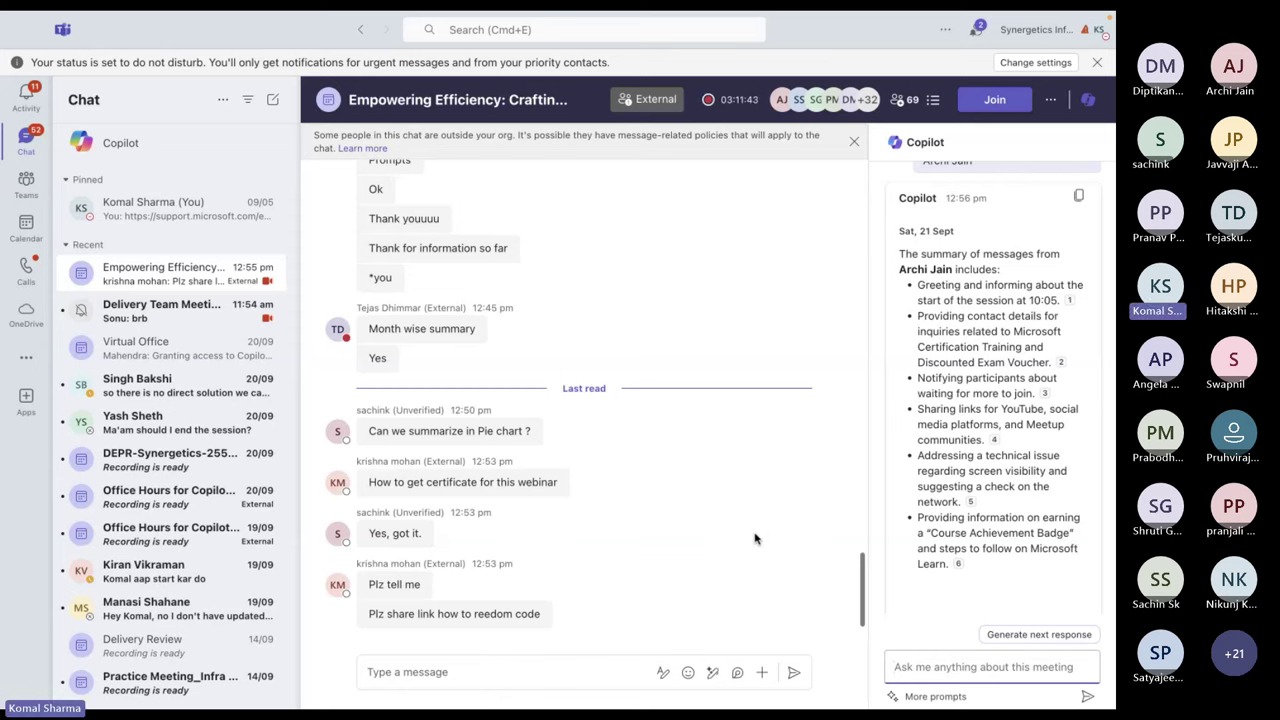
Go back to Edge's Bing results tab and load office.com there
{"action": "key", "text": "ctrl+Up"}
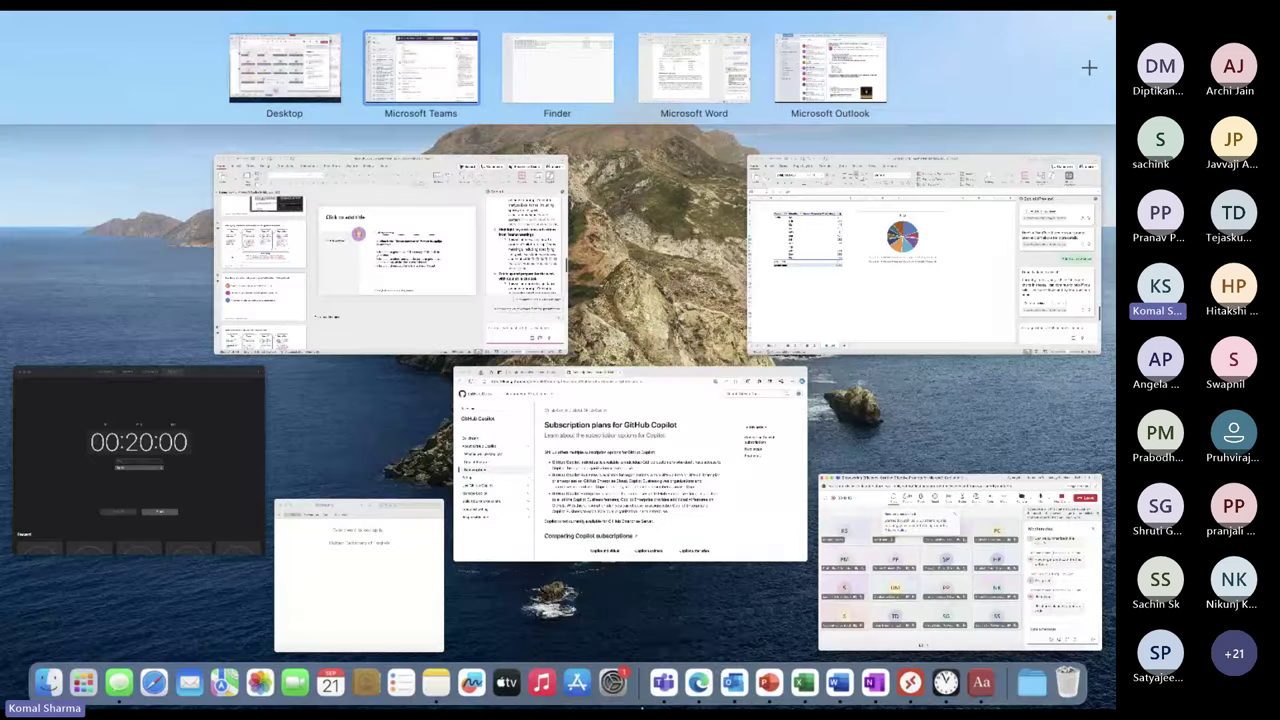
{"action": "left_click", "coordinate": [698, 684]}
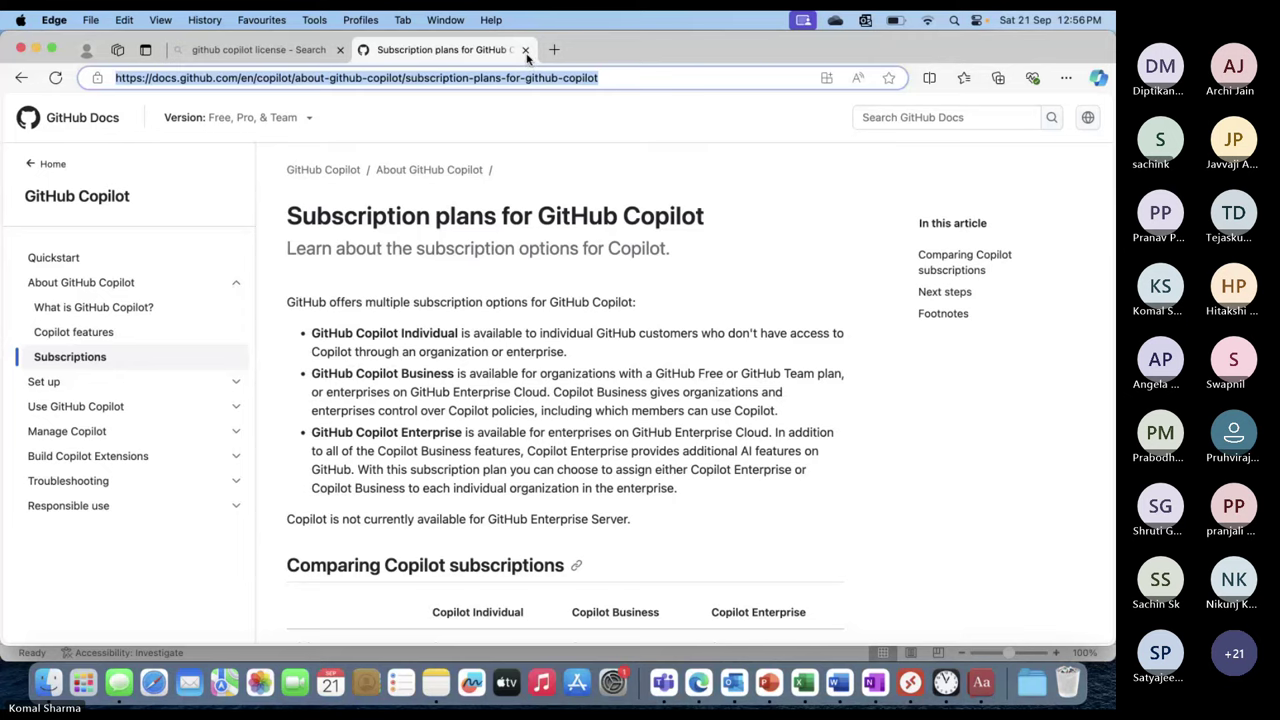
{"action": "left_click", "coordinate": [266, 49]}
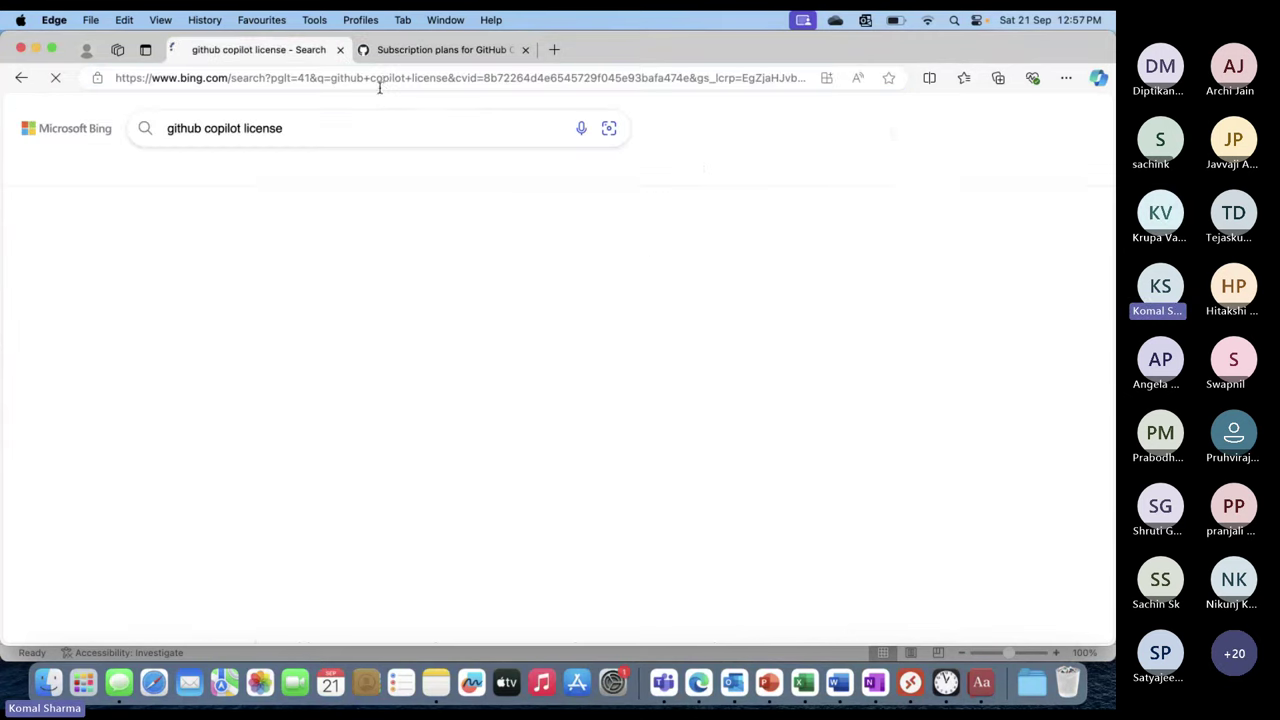
{"action": "left_click", "coordinate": [382, 84]}
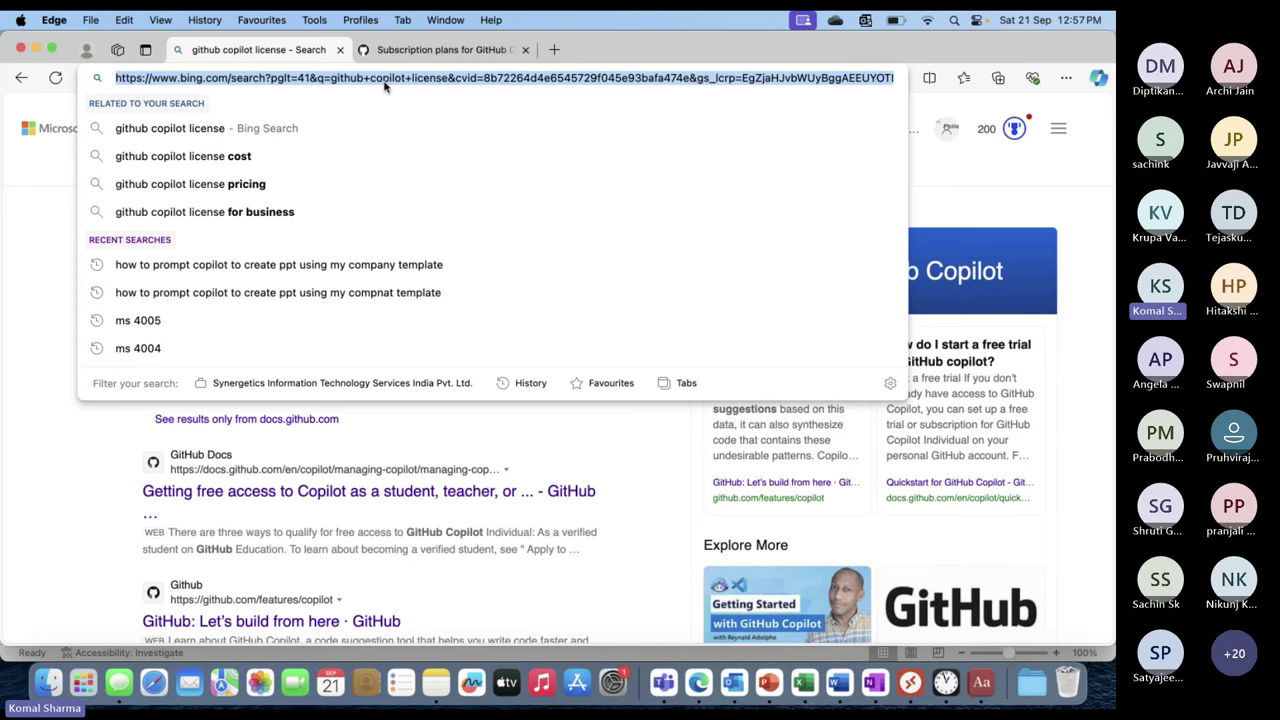
{"action": "type", "text": "office"}
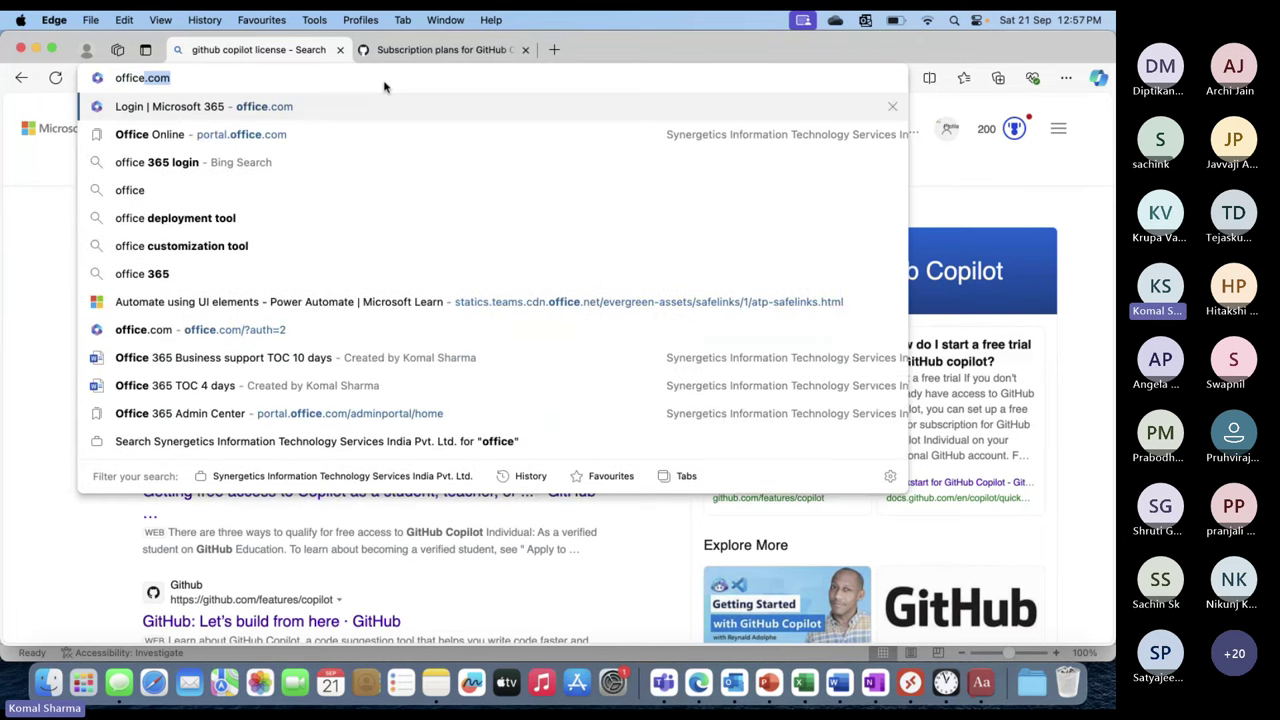
{"action": "key", "text": "Return"}
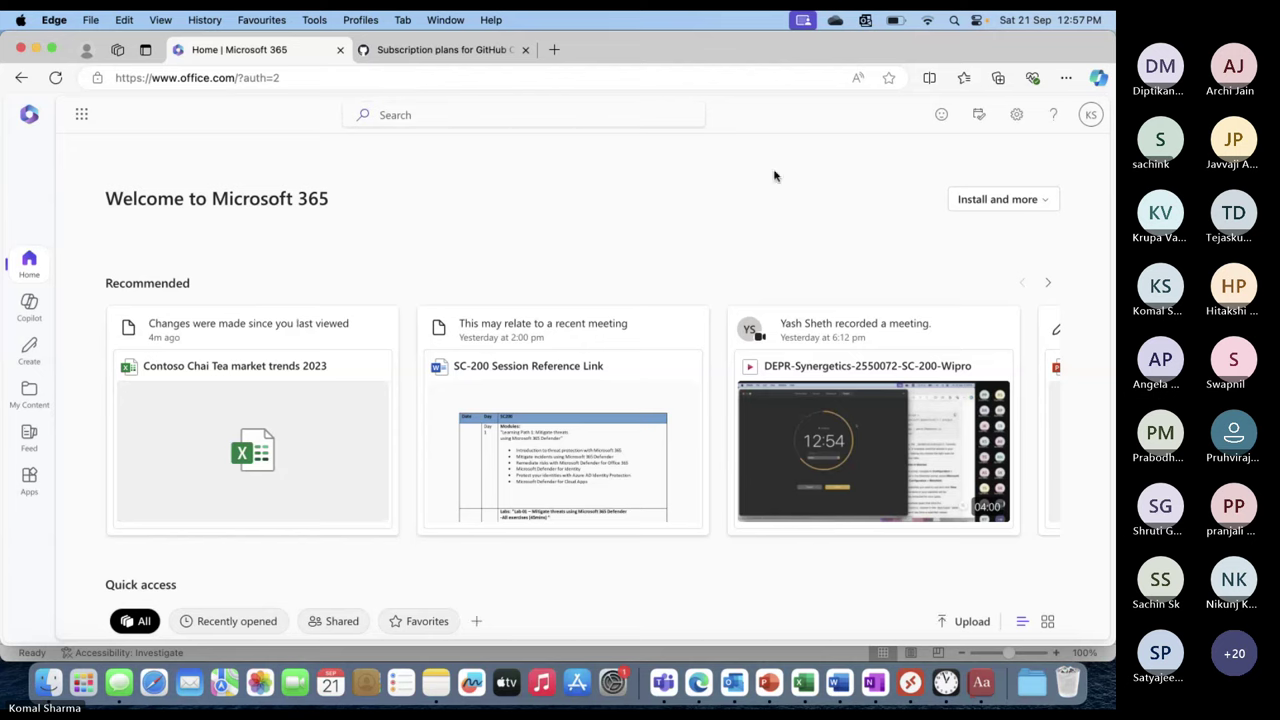
Check the account details panel, then open Copilot chat from the Microsoft 365 left rail
{"action": "left_click", "coordinate": [1091, 114]}
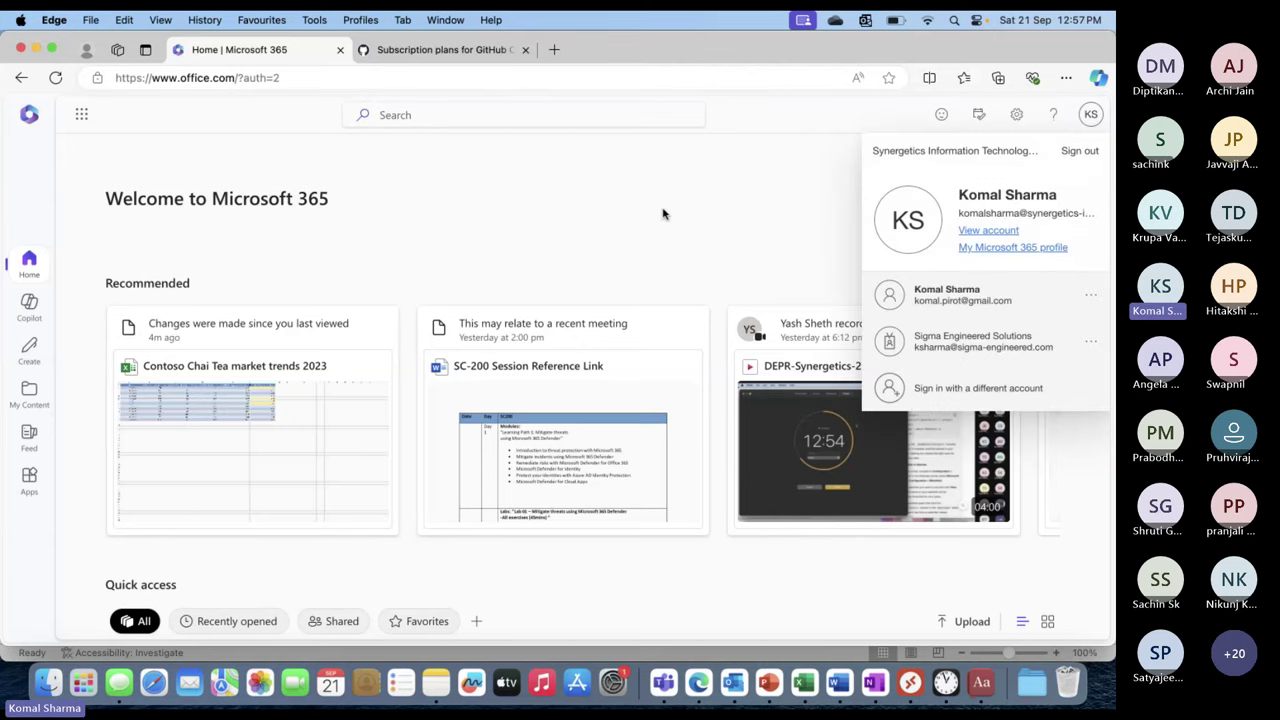
{"action": "left_click", "coordinate": [32, 308]}
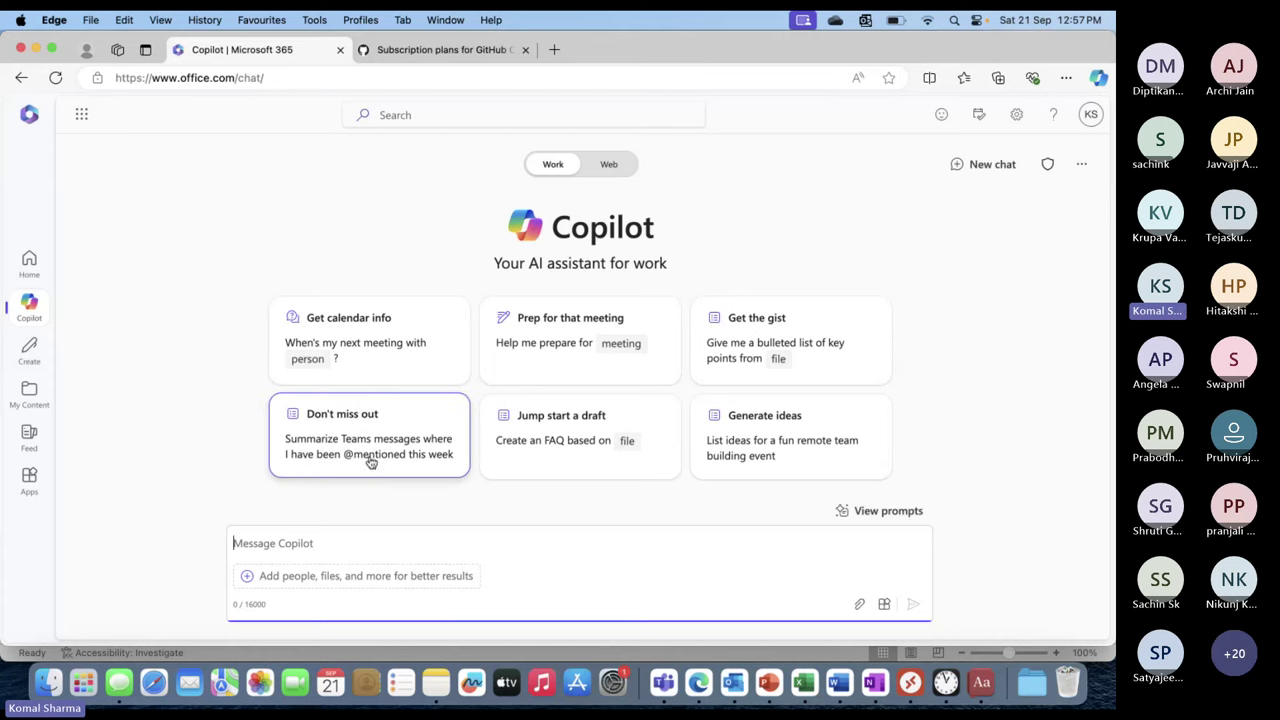
Edit the Don't miss out starter prompt into a request summarizing chats with a colleague, and send it
{"action": "left_click", "coordinate": [409, 456]}
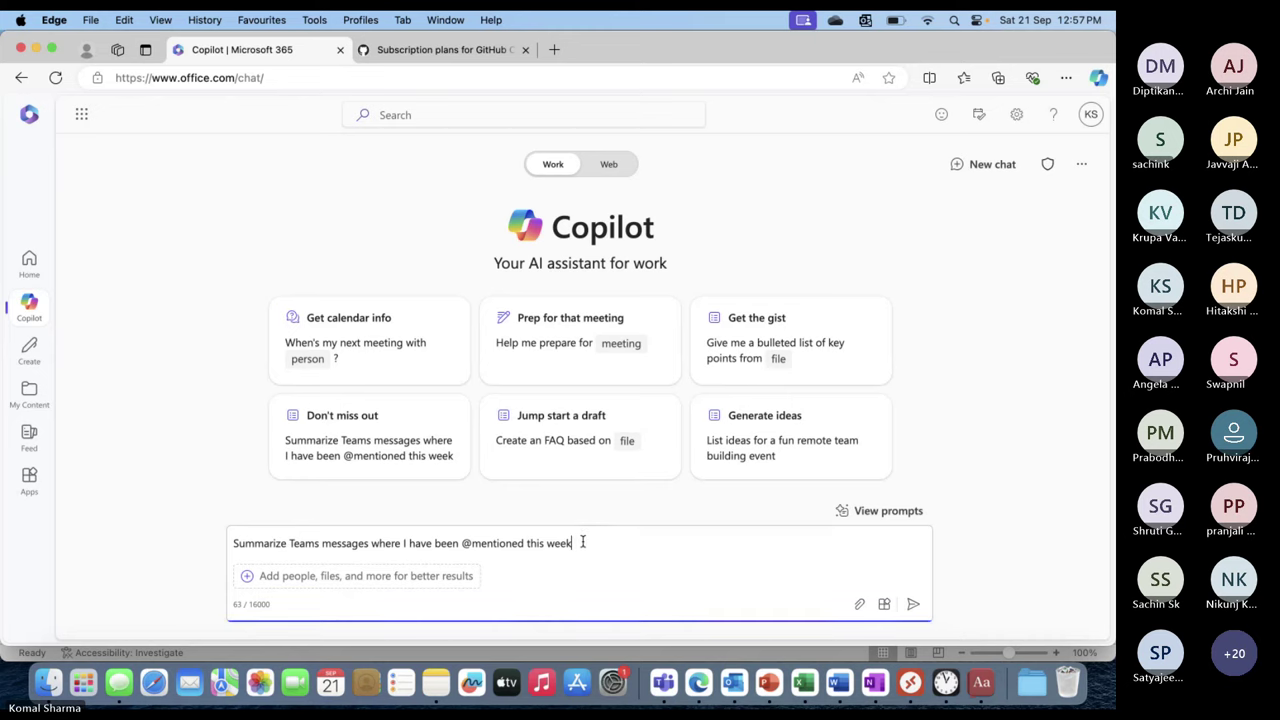
{"action": "left_click_drag", "start_coordinate": [578, 543], "coordinate": [288, 541]}
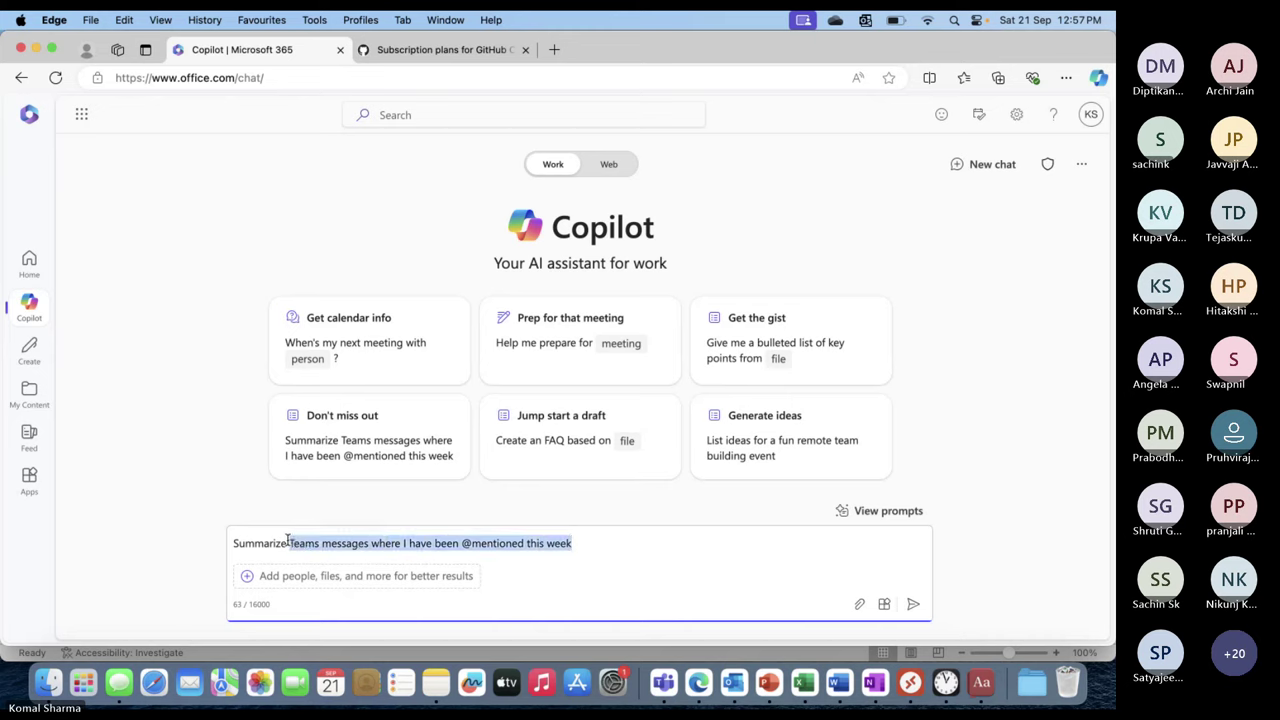
{"action": "key", "text": "BackSpace"}
{"action": "type", "text": "t"}
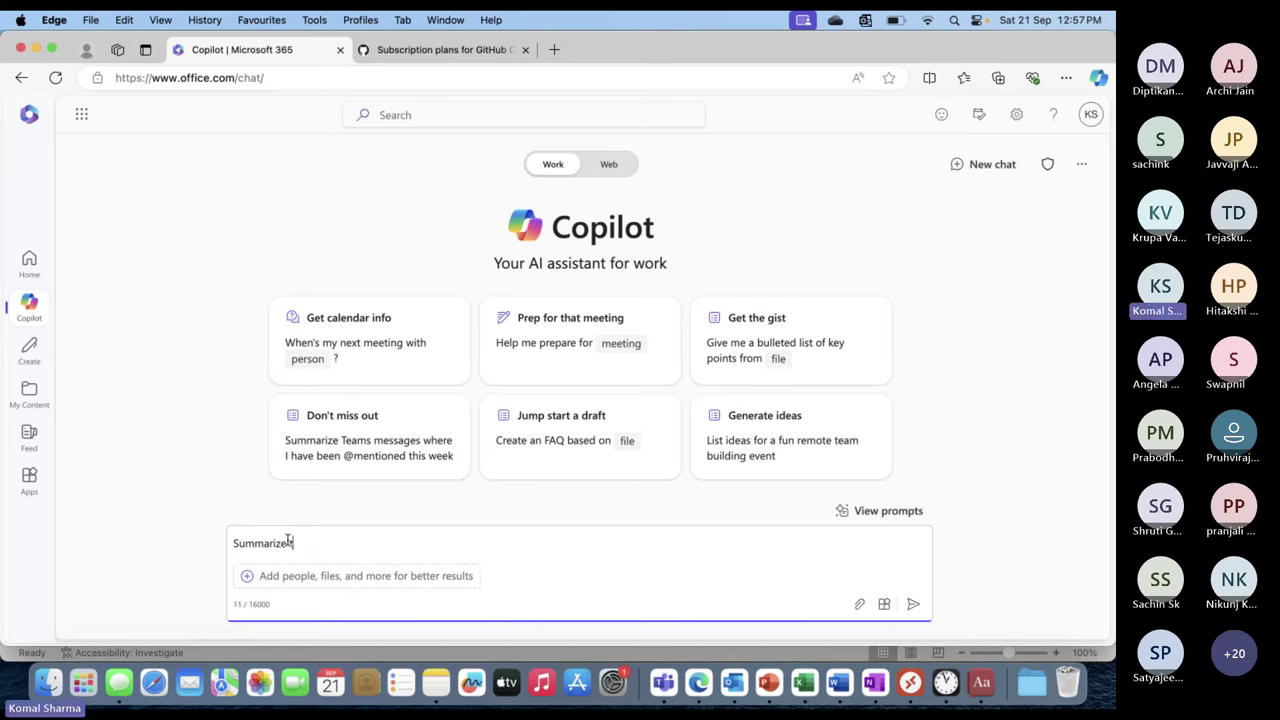
{"action": "type", "text": "he content av"}
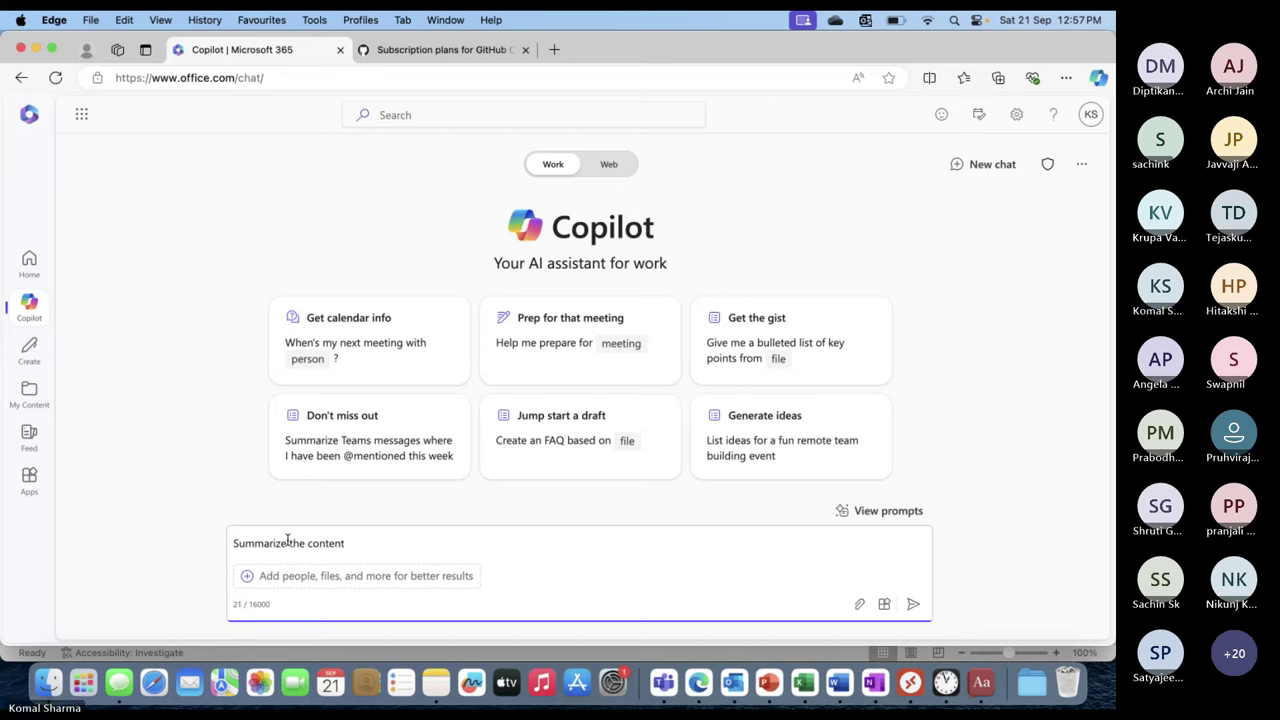
{"action": "key", "text": "BackSpace"}
{"action": "key", "text": "BackSpace"}
{"action": "key", "text": "BackSpace"}
{"action": "key", "text": "BackSpace"}
{"action": "key", "text": "BackSpace"}
{"action": "key", "text": "BackSpace"}
{"action": "key", "text": "BackSpace"}
{"action": "key", "text": "BackSpace"}
{"action": "type", "text": "chat sone"}
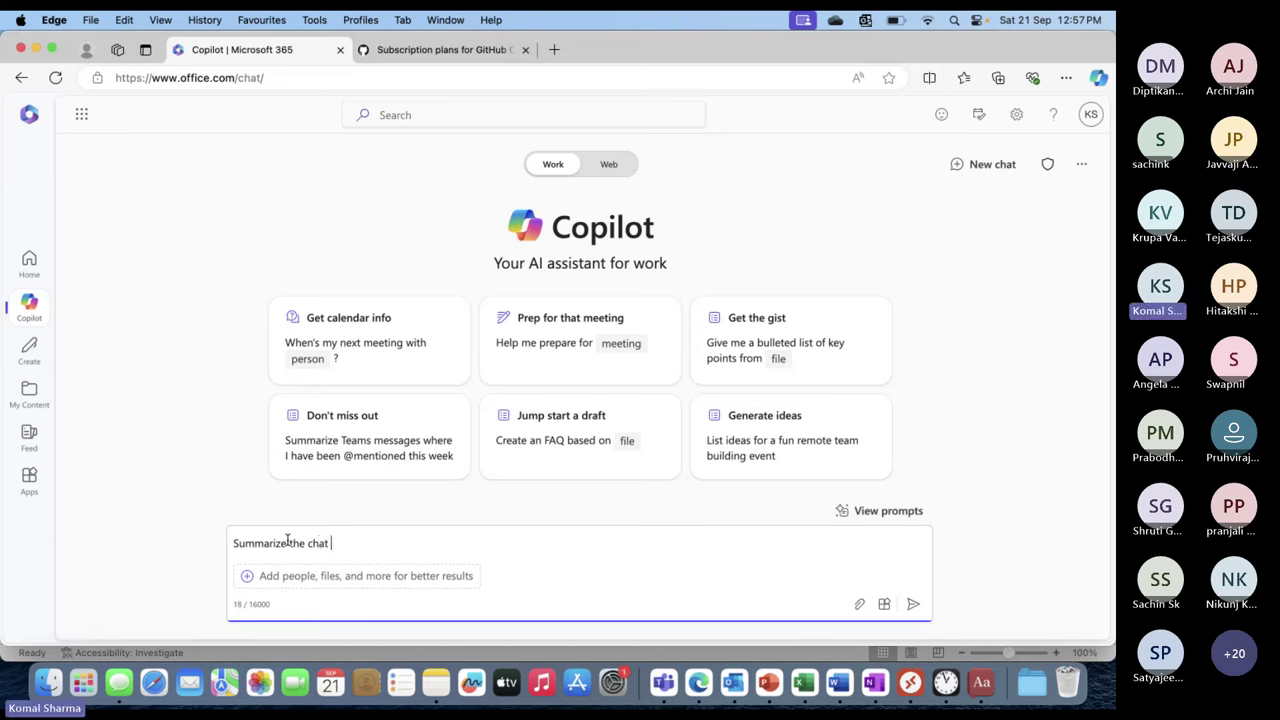
{"action": "key", "text": "BackSpace"}
{"action": "key", "text": "BackSpace"}
{"action": "key", "text": "BackSpace"}
{"action": "key", "text": "BackSpace"}
{"action": "key", "text": "BackSpace"}
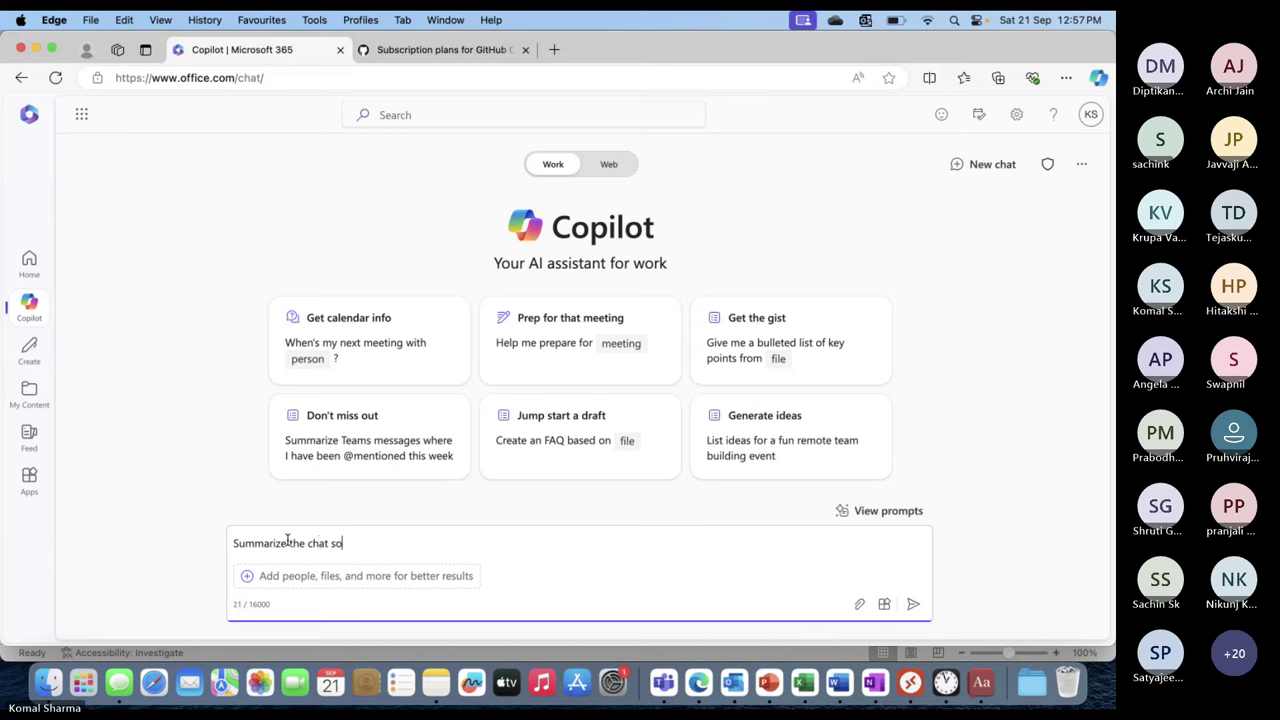
{"action": "type", "text": "done with su"}
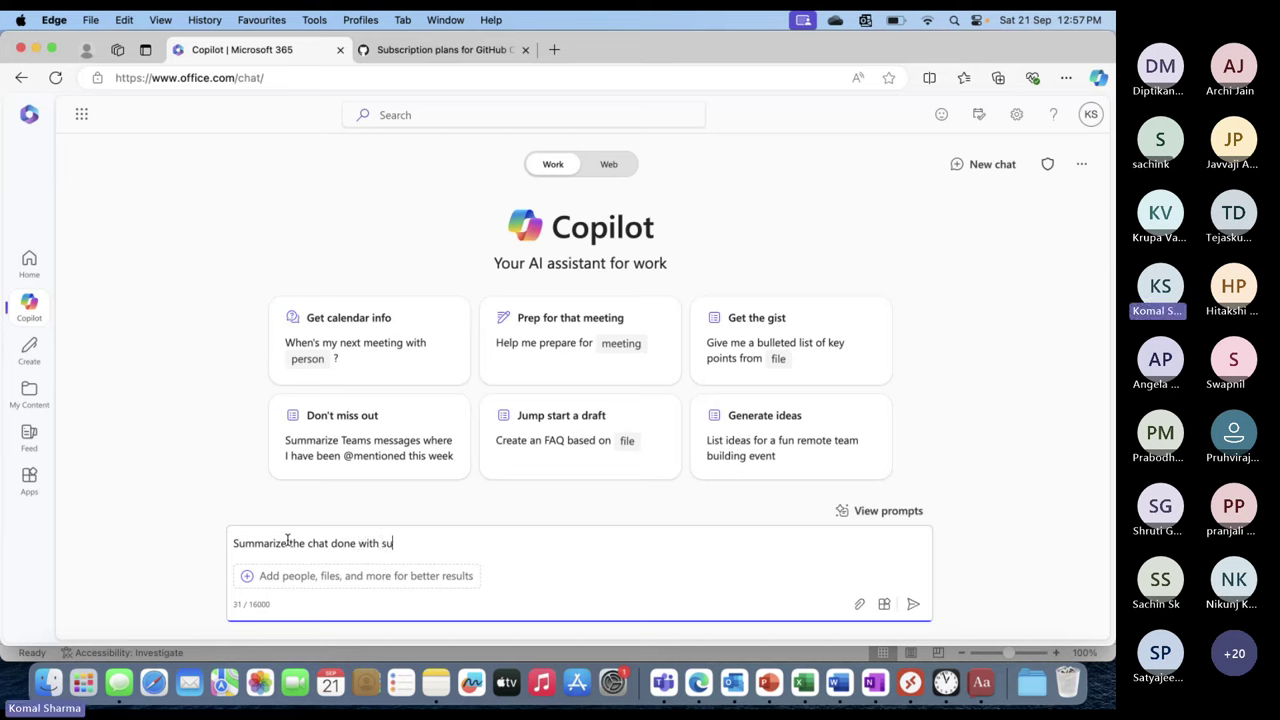
{"action": "type", "text": "nita"}
{"action": "key", "text": "Return"}
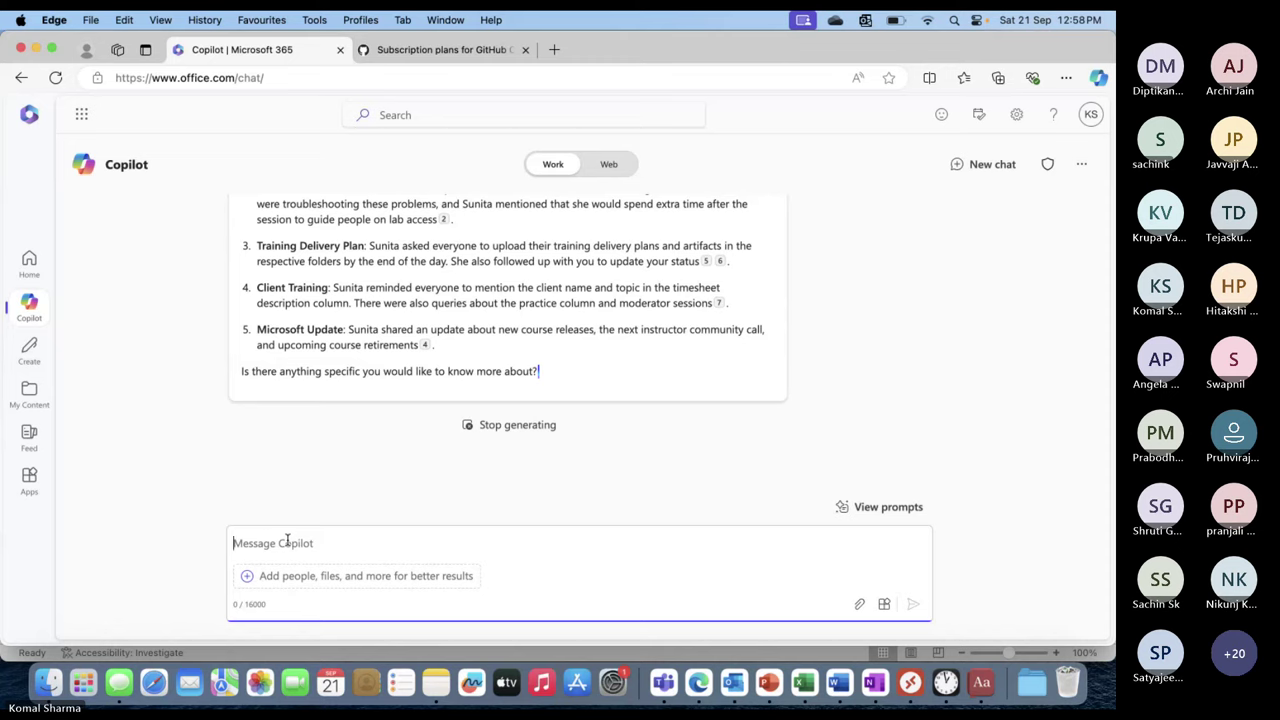
{"action": "mouse_move", "coordinate": [437, 374]}
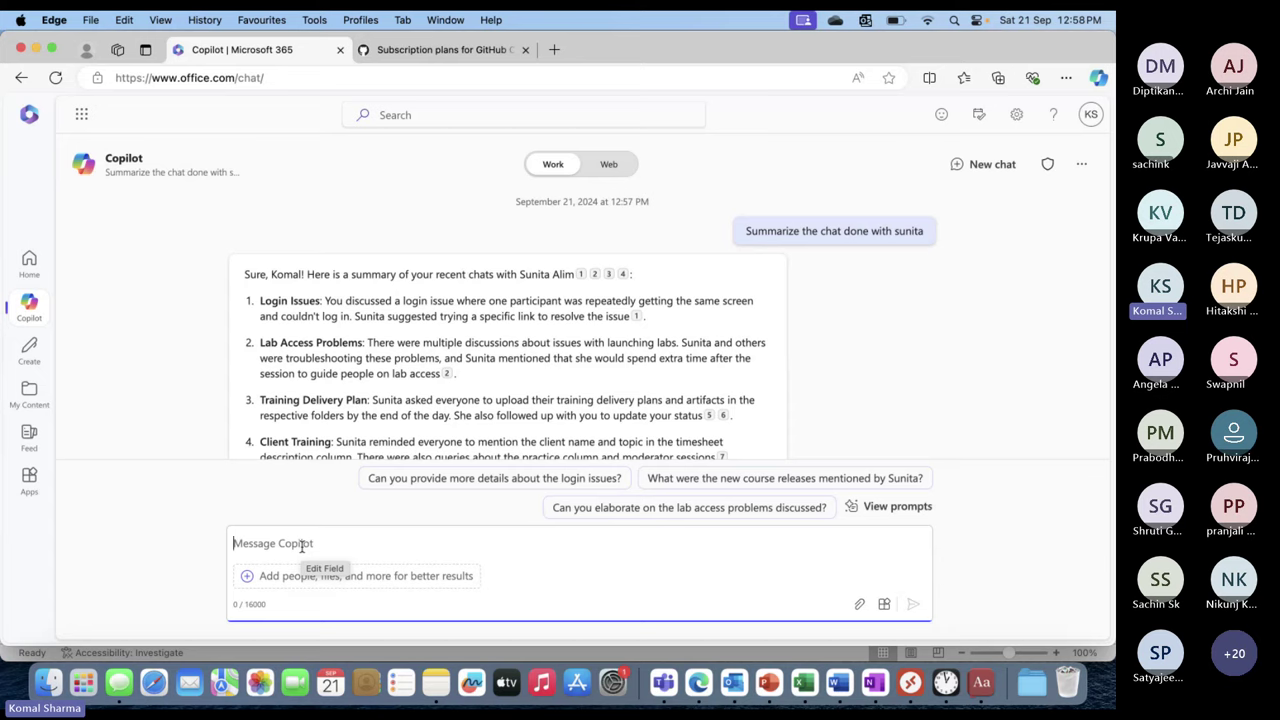
Ask Copilot to 'summarize the content from' the Mystic Spice Market Analysis Report file
{"action": "type", "text": "sum"}
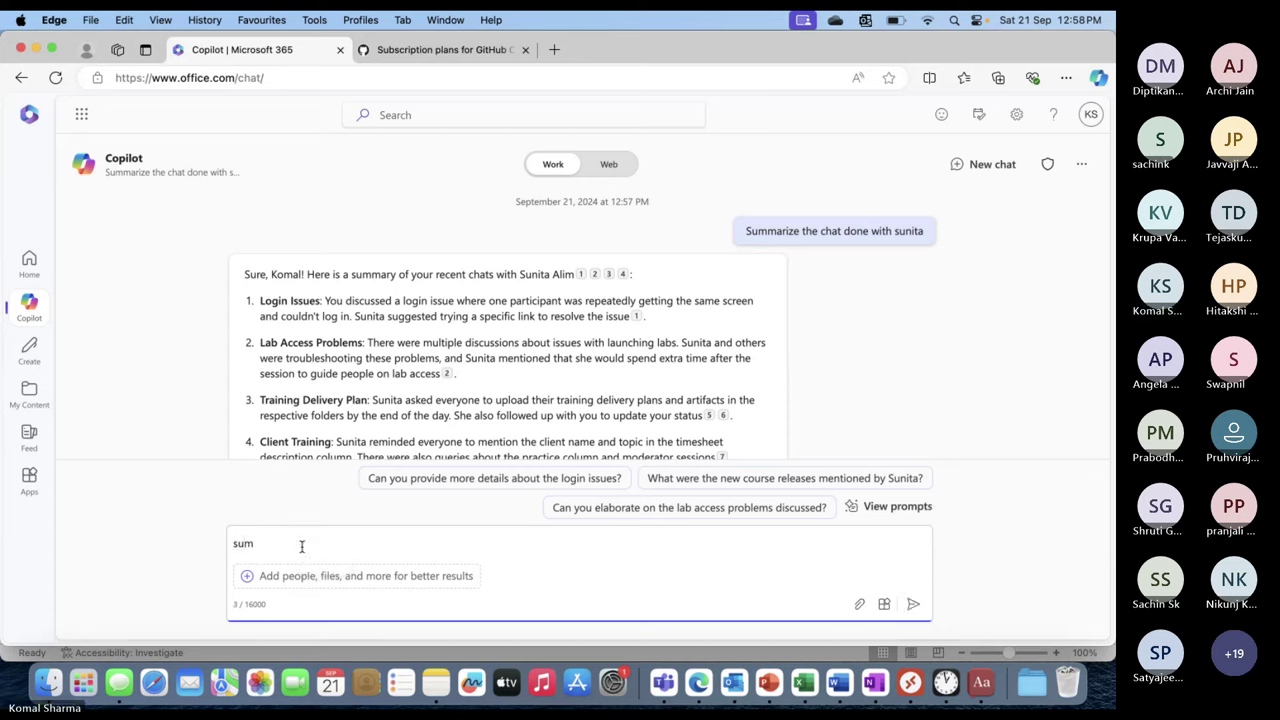
{"action": "type", "text": "arize"}
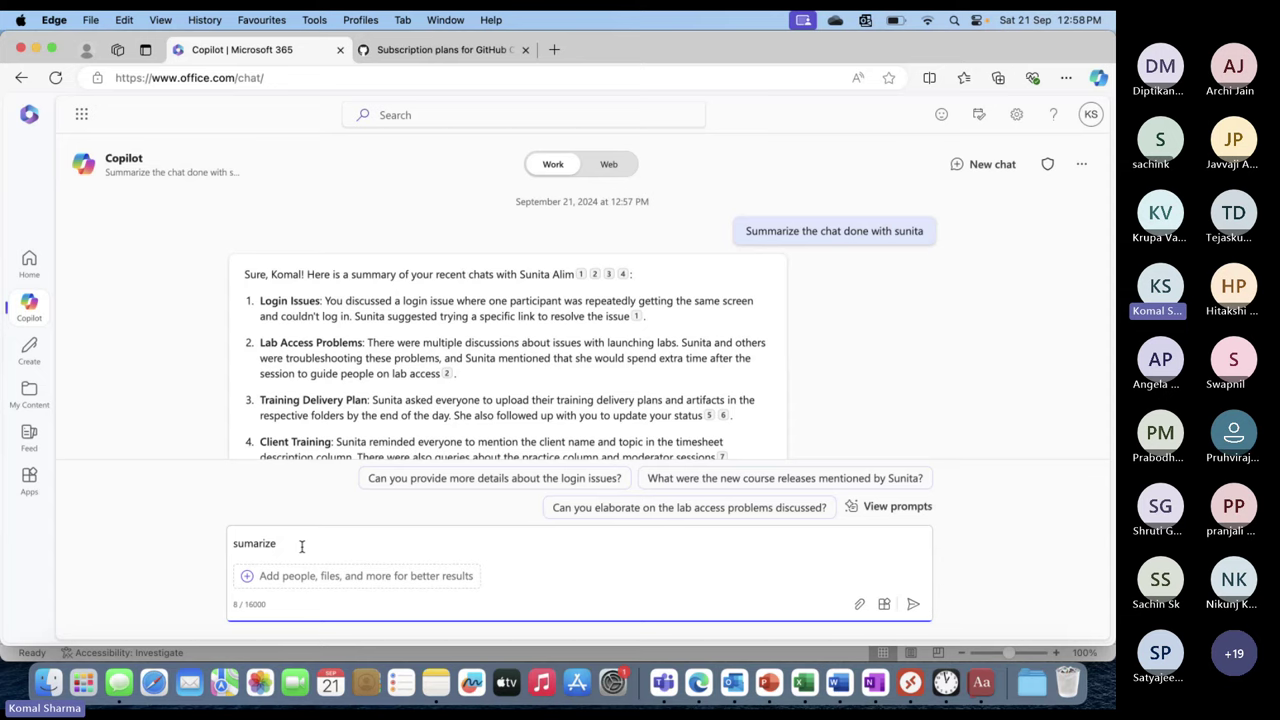
{"action": "key", "text": "BackSpace"}
{"action": "key", "text": "BackSpace"}
{"action": "key", "text": "BackSpace"}
{"action": "key", "text": "BackSpace"}
{"action": "key", "text": "BackSpace"}
{"action": "type", "text": "mm"}
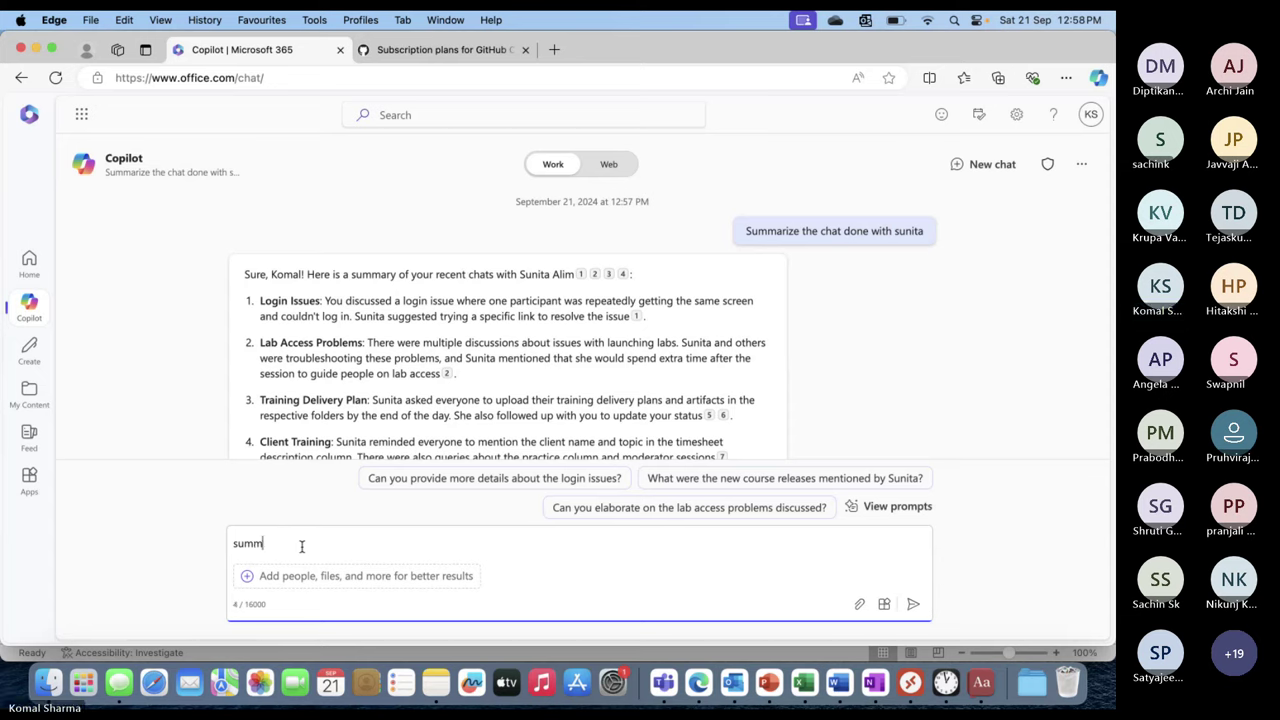
{"action": "type", "text": "rise the"}
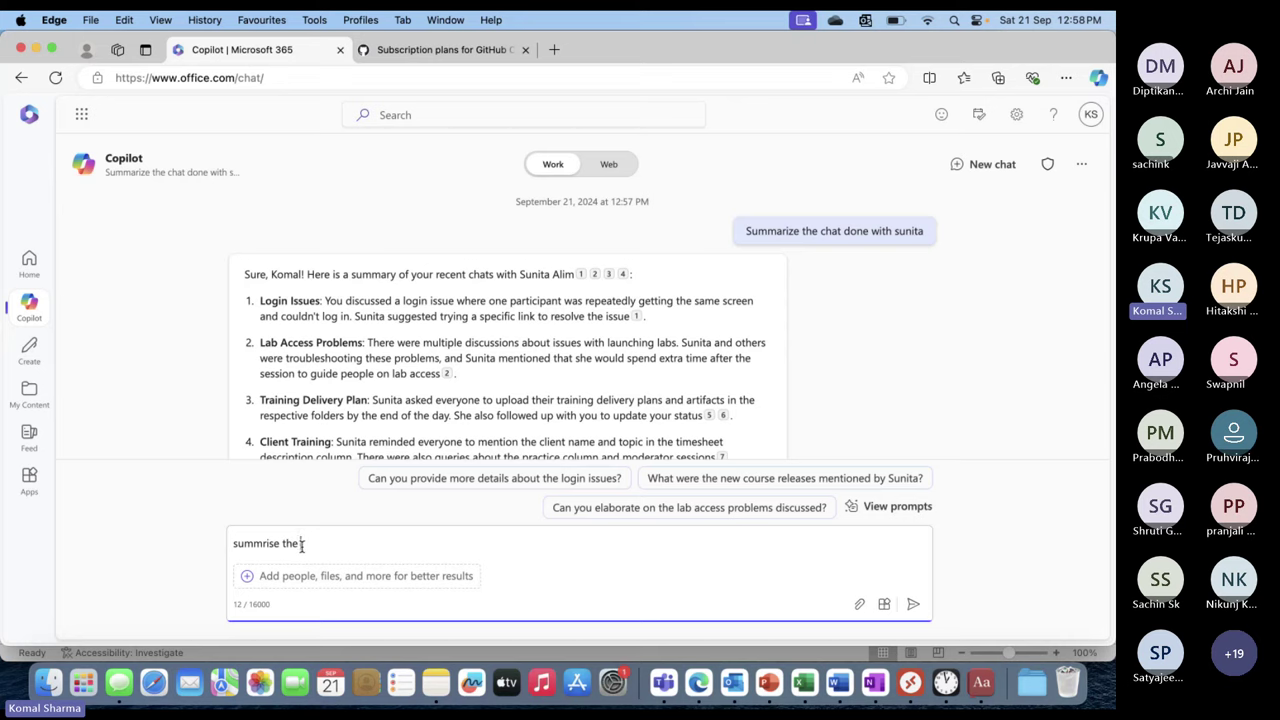
{"action": "type", "text": " content form"}
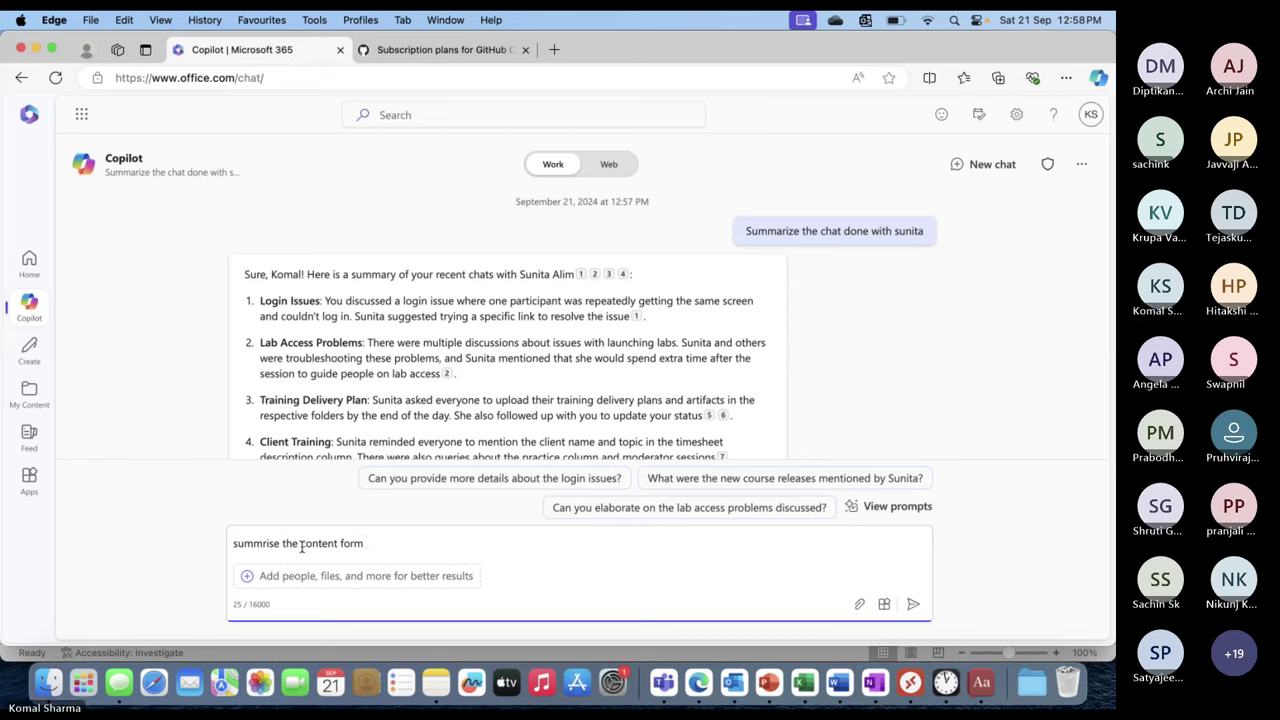
{"action": "key", "text": "BackSpace"}
{"action": "key", "text": "BackSpace"}
{"action": "key", "text": "BackSpace"}
{"action": "key", "text": "BackSpace"}
{"action": "type", "text": "rom /"}
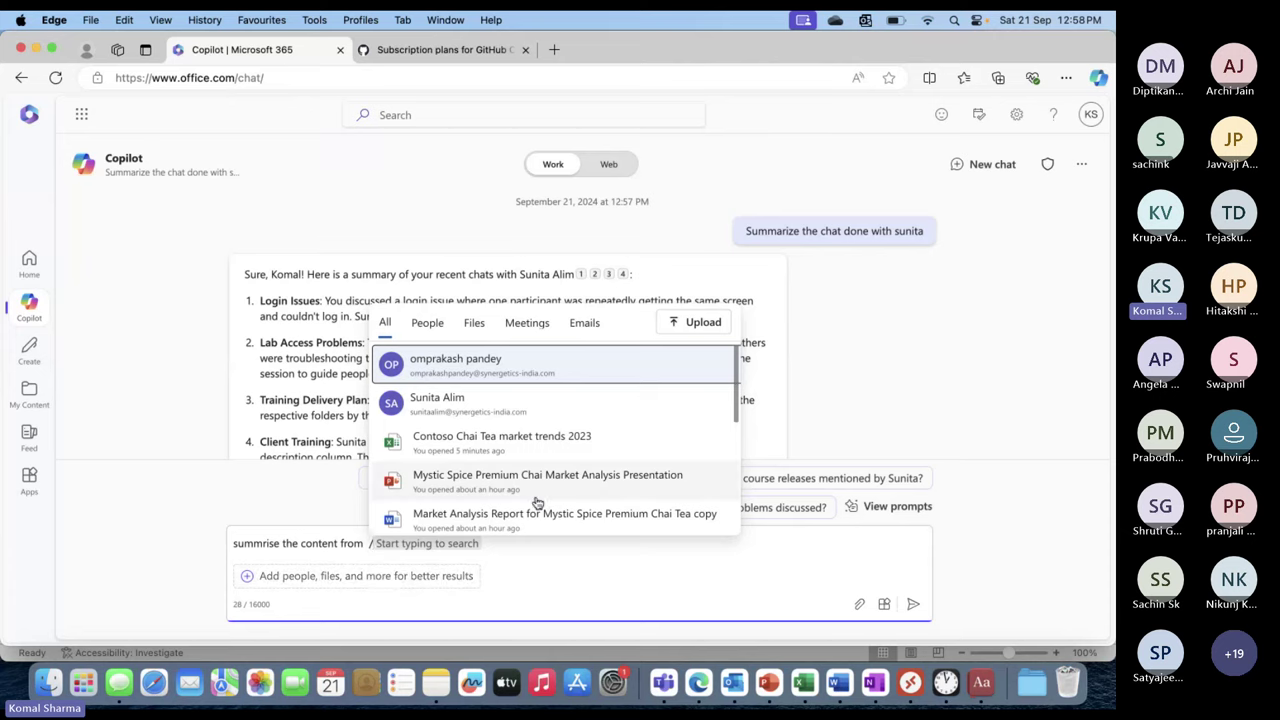
{"action": "scroll", "coordinate": [548, 484], "scroll_direction": "down", "scroll_amount": 1}
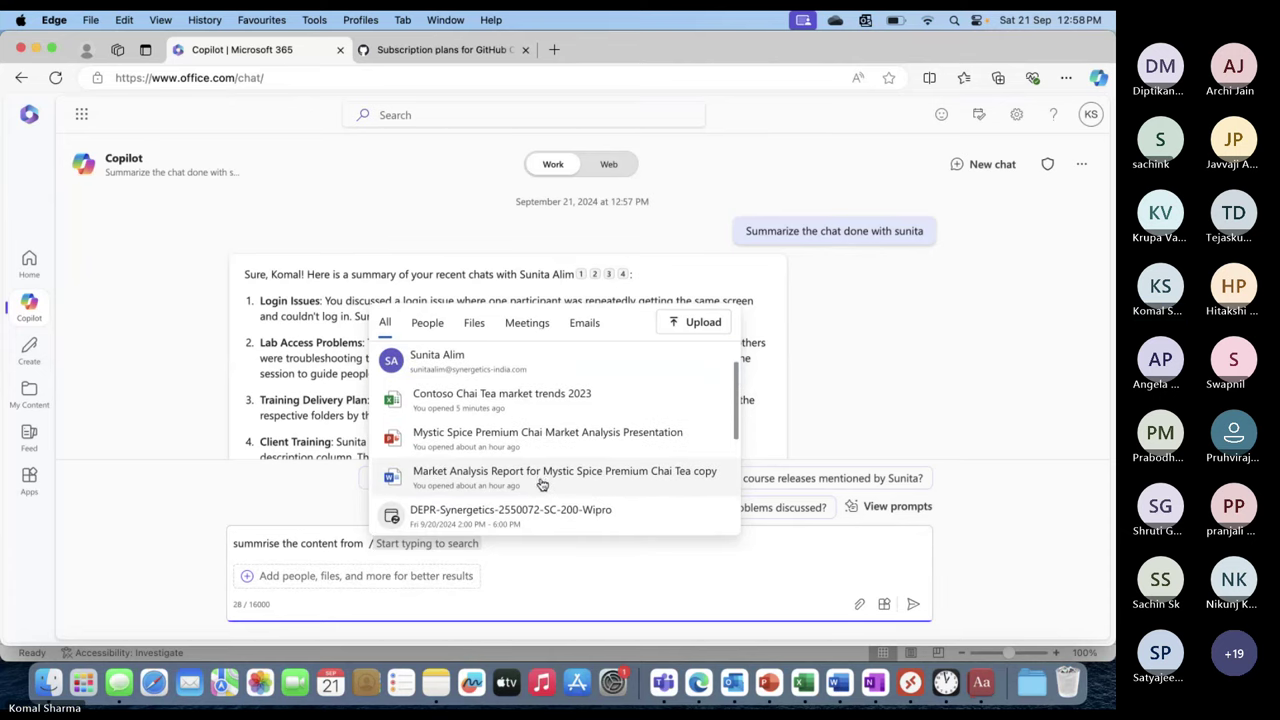
{"action": "left_click", "coordinate": [464, 478]}
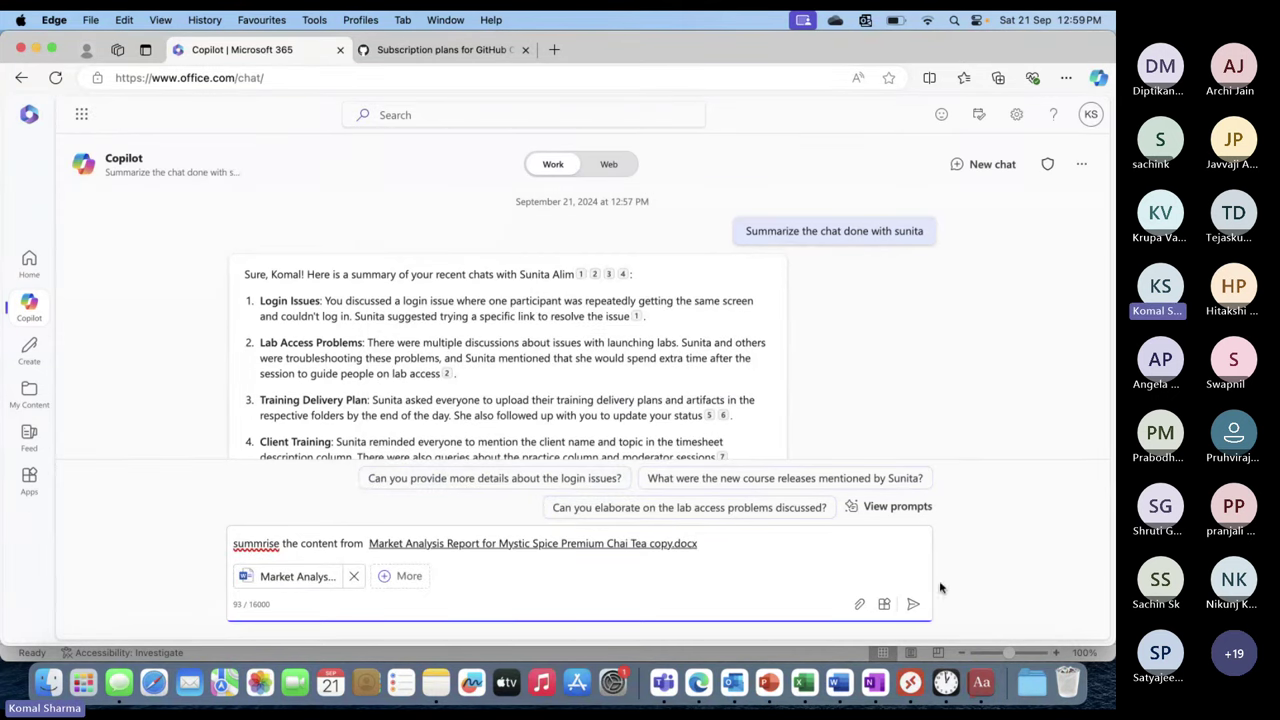
{"action": "left_click", "coordinate": [913, 604]}
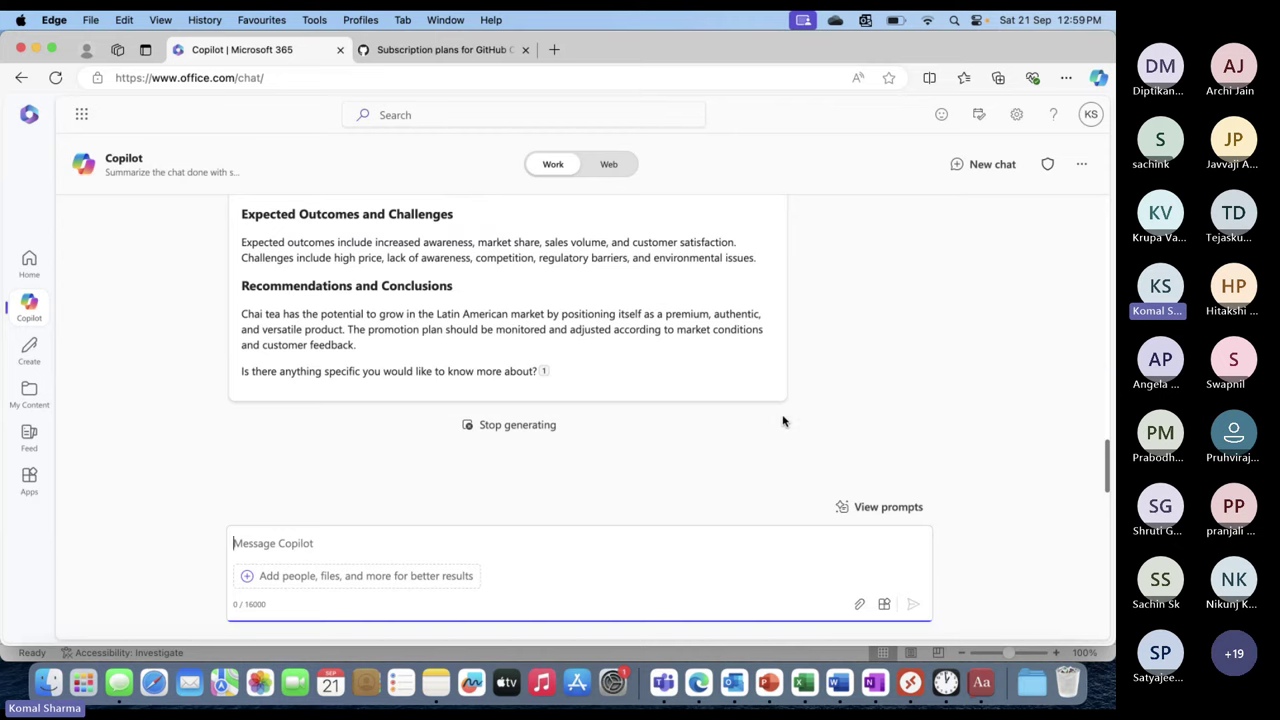
{"action": "scroll", "coordinate": [783, 421], "scroll_direction": "up", "scroll_amount": 5}
{"action": "scroll", "coordinate": [783, 421], "scroll_direction": "up", "scroll_amount": 3}
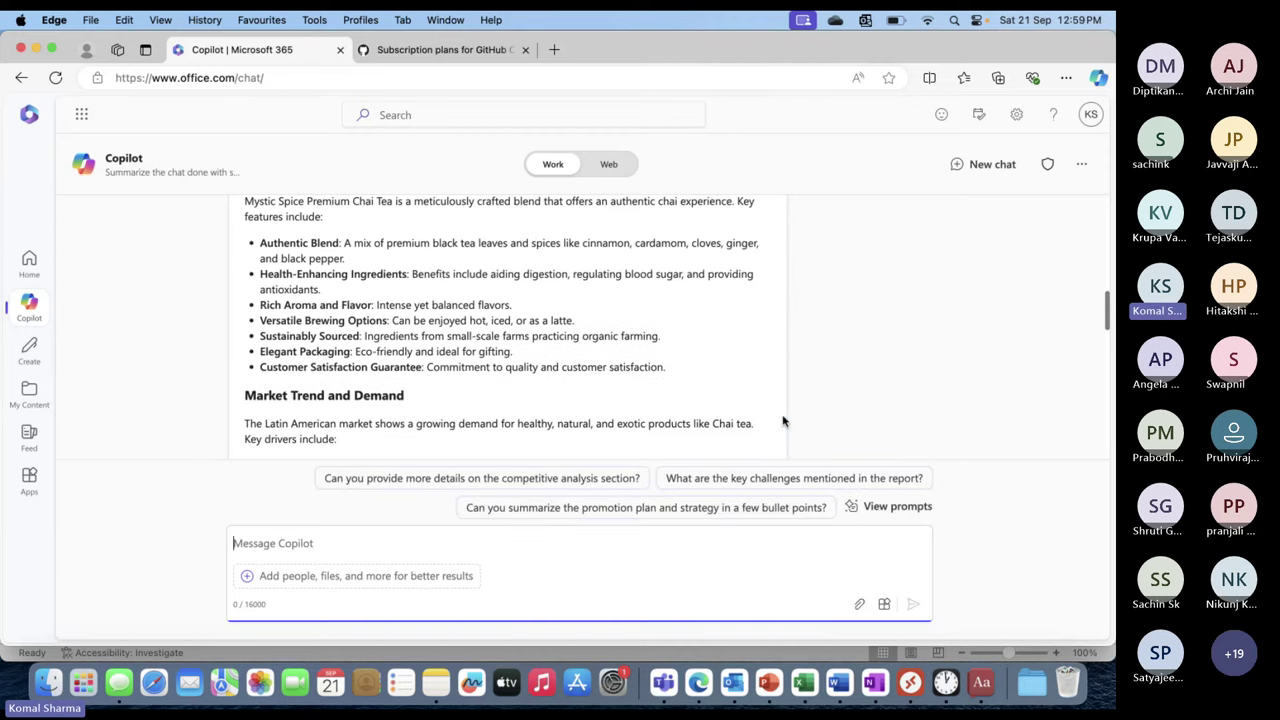
{"action": "scroll", "coordinate": [783, 421], "scroll_direction": "up", "scroll_amount": 10}
{"action": "scroll", "coordinate": [783, 421], "scroll_direction": "down", "scroll_amount": 10}
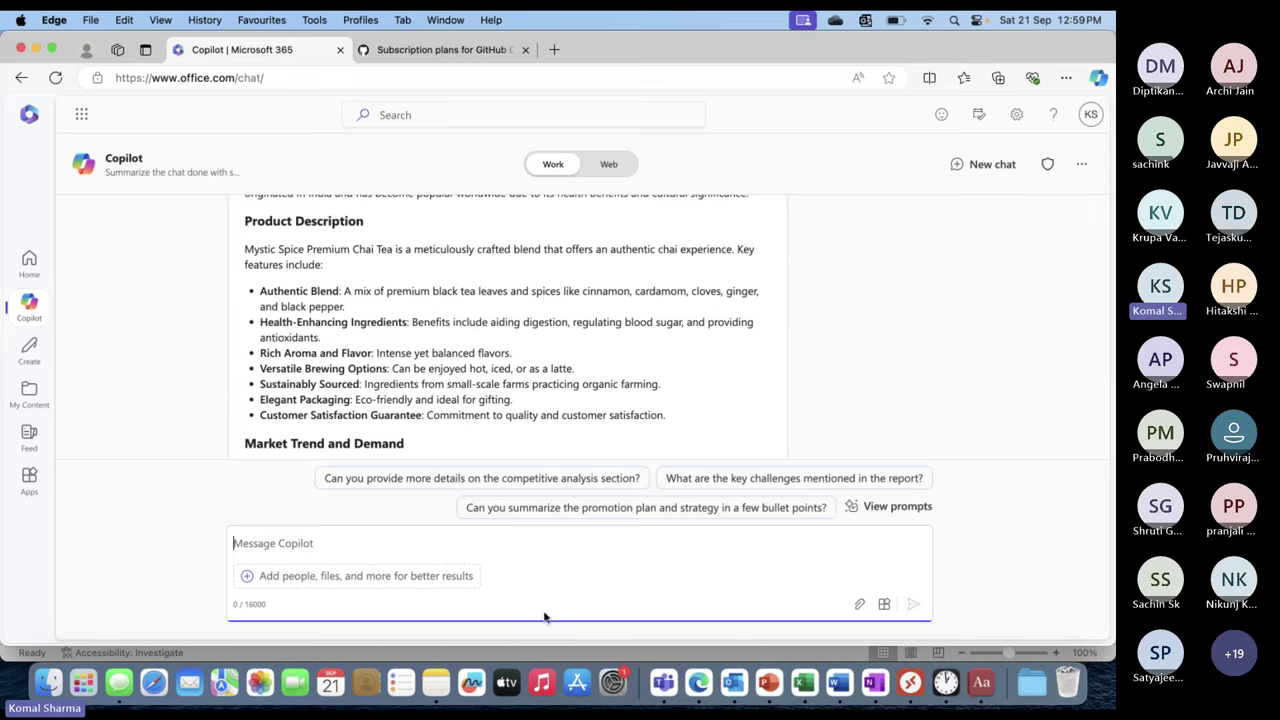
Request the Mystic Spice promotion plan in bullet points, then bring PowerPoint's MS-4005 deck to the front
{"action": "left_click", "coordinate": [631, 514]}
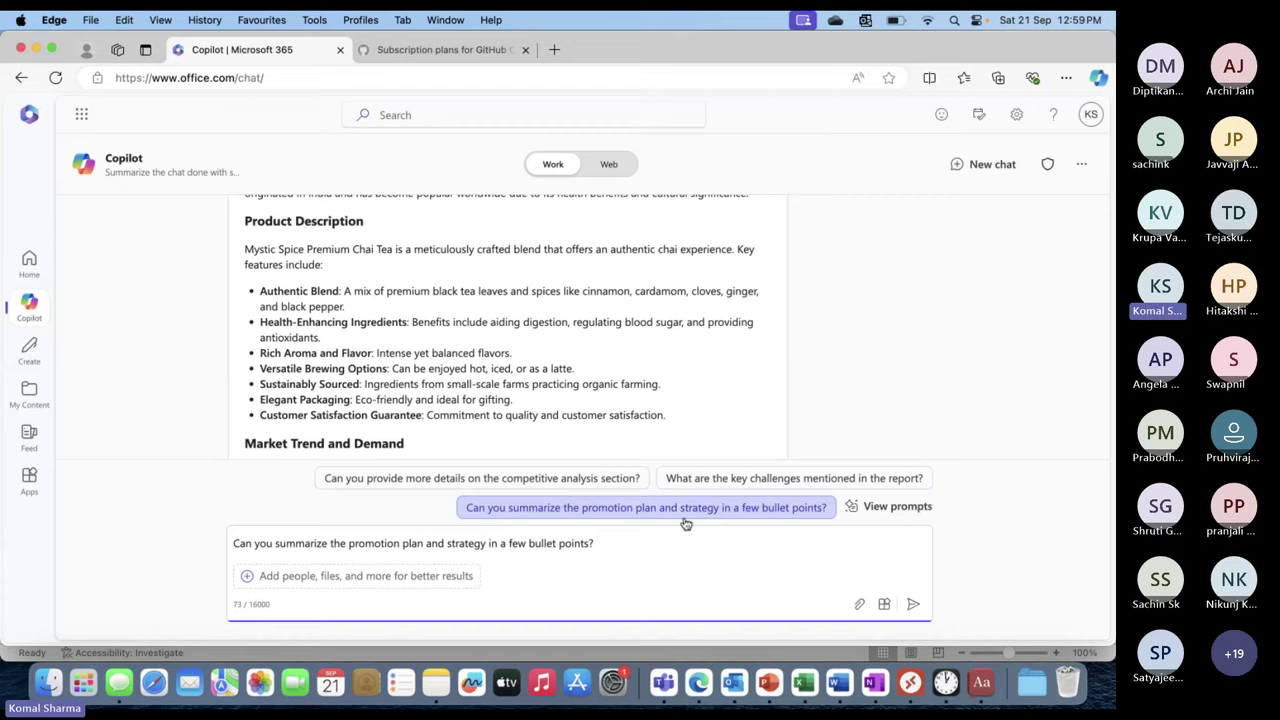
{"action": "left_click", "coordinate": [913, 604]}
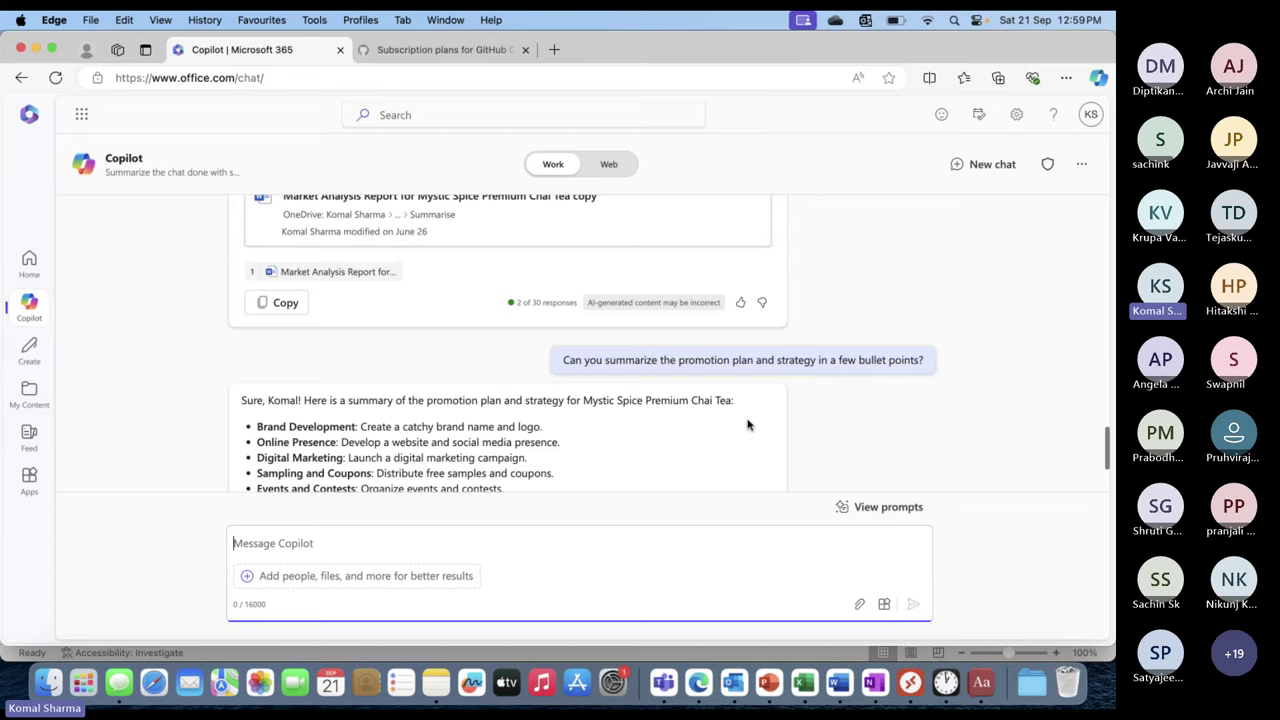
{"action": "scroll", "coordinate": [747, 425], "scroll_direction": "up", "scroll_amount": 2}
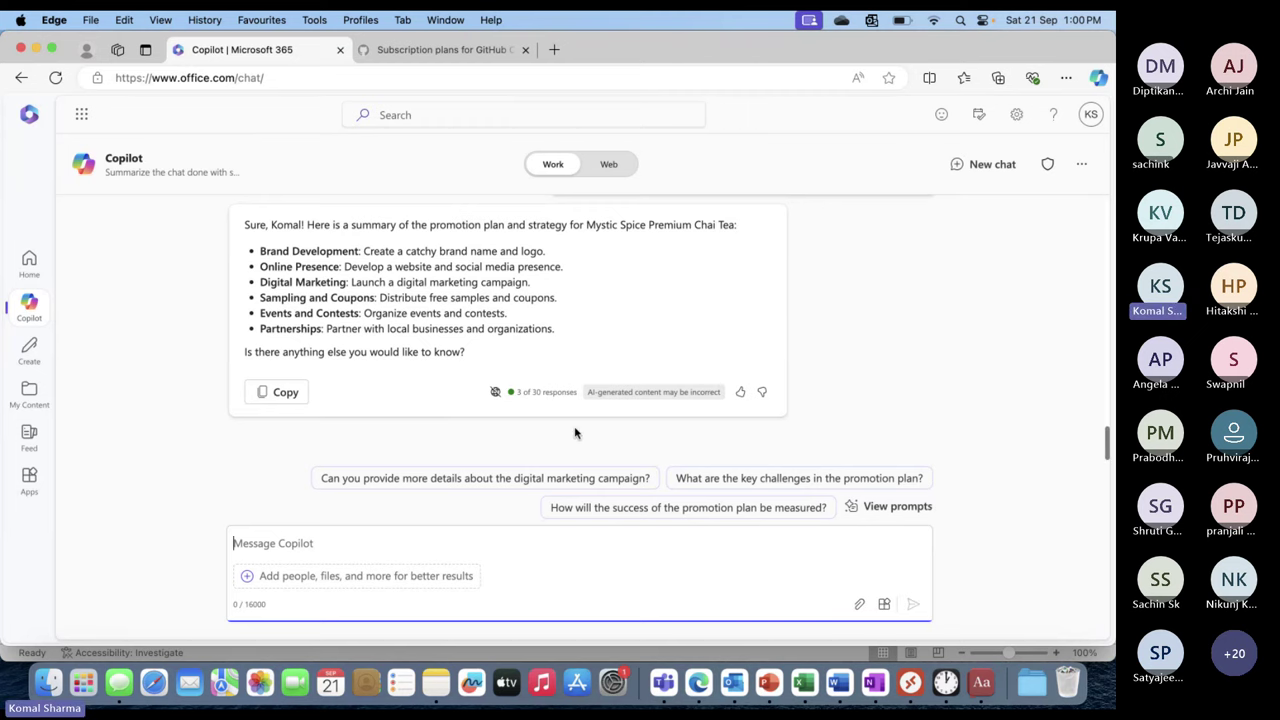
{"action": "key", "text": "ctrl+Up"}
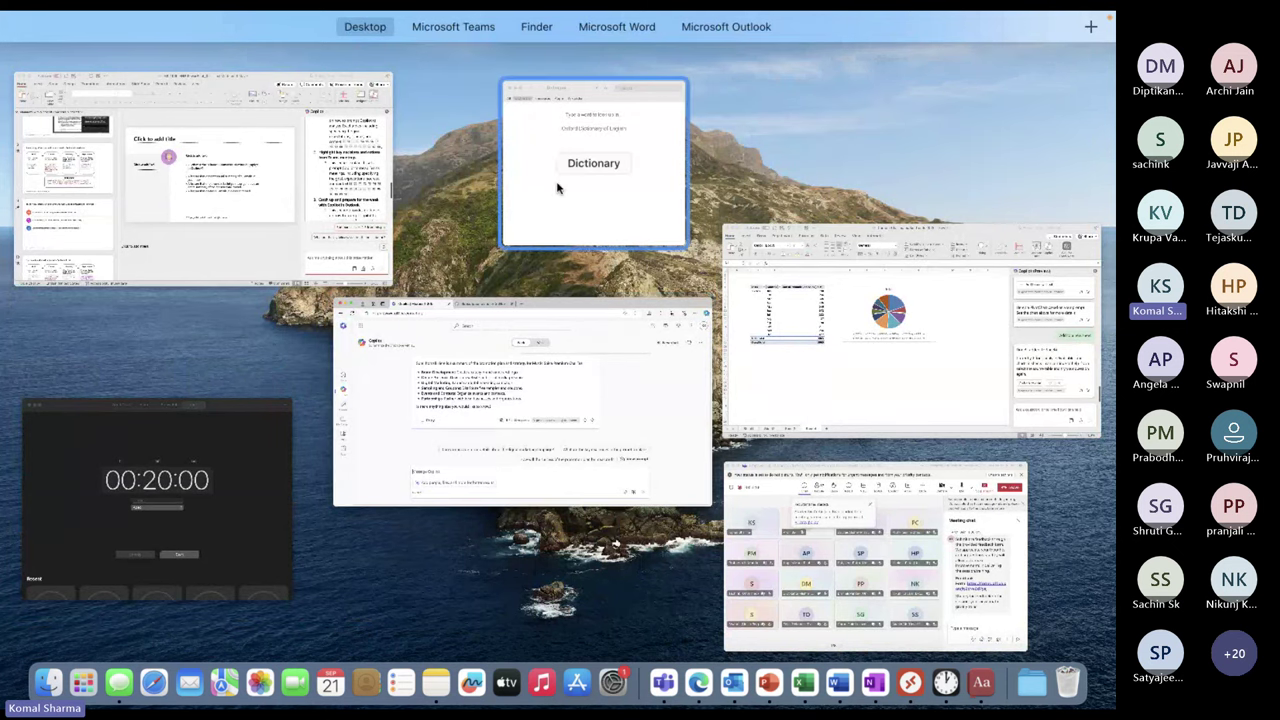
{"action": "left_click", "coordinate": [218, 190]}
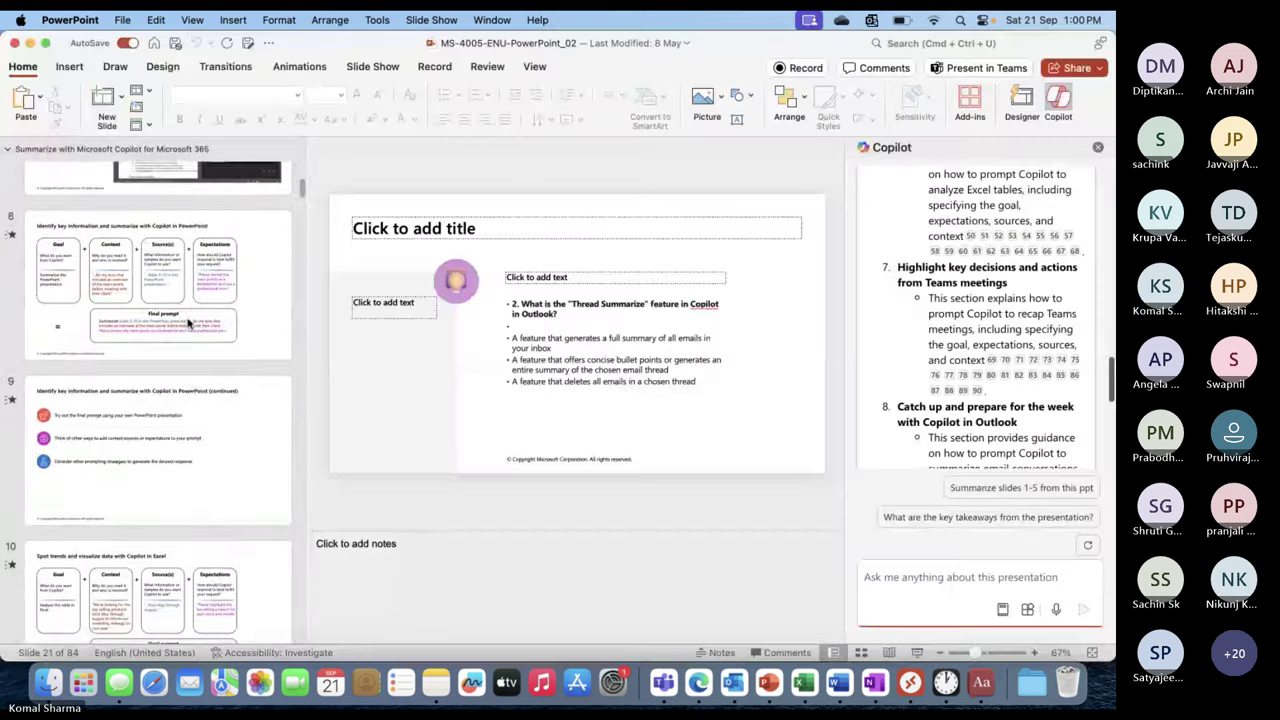
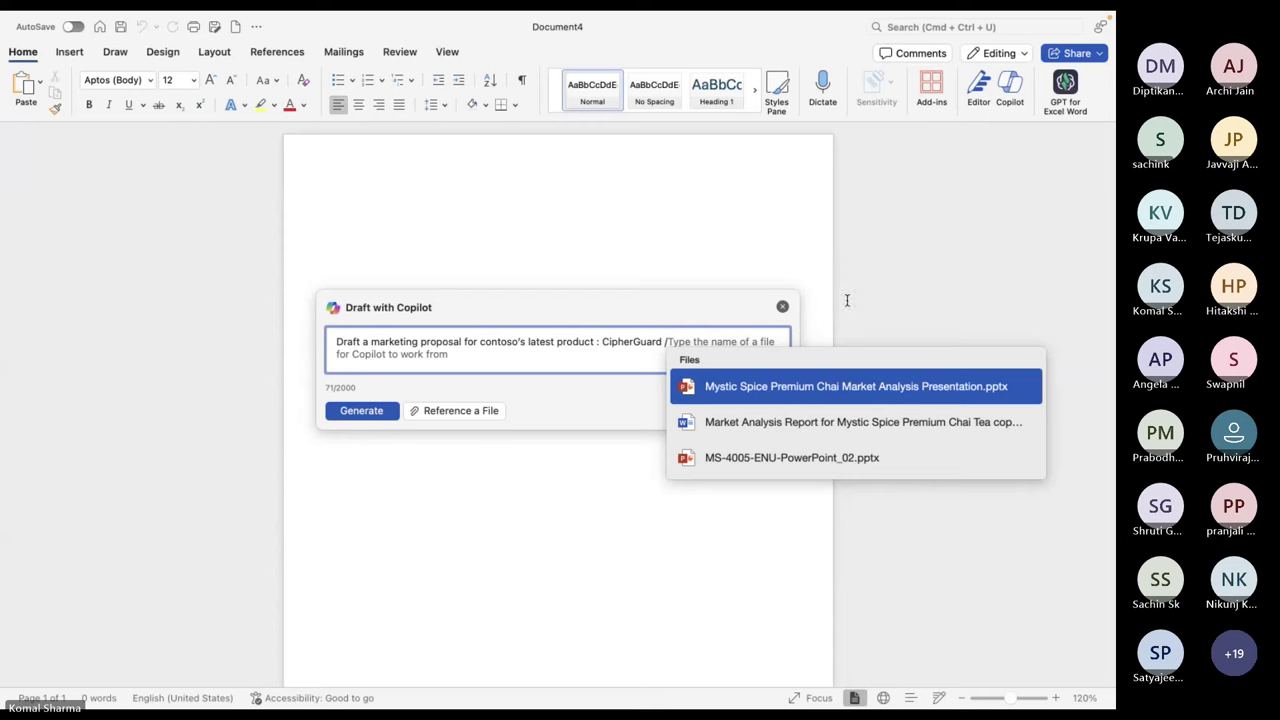
Reference Contoso CipherGuard Product Specification.docx in the Copilot prompt and generate the proposal draft
{"action": "left_click", "coordinate": [680, 341]}
{"action": "key", "text": "BackSpace"}
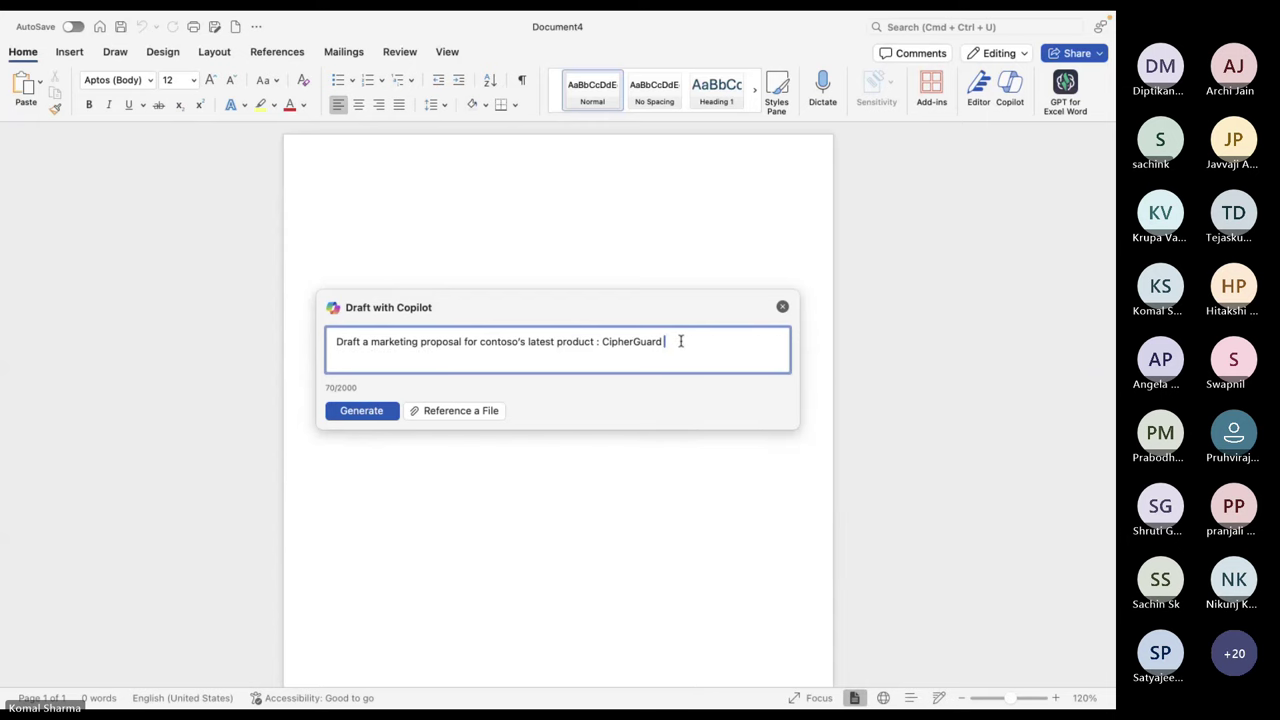
{"action": "type", "text": "/"}
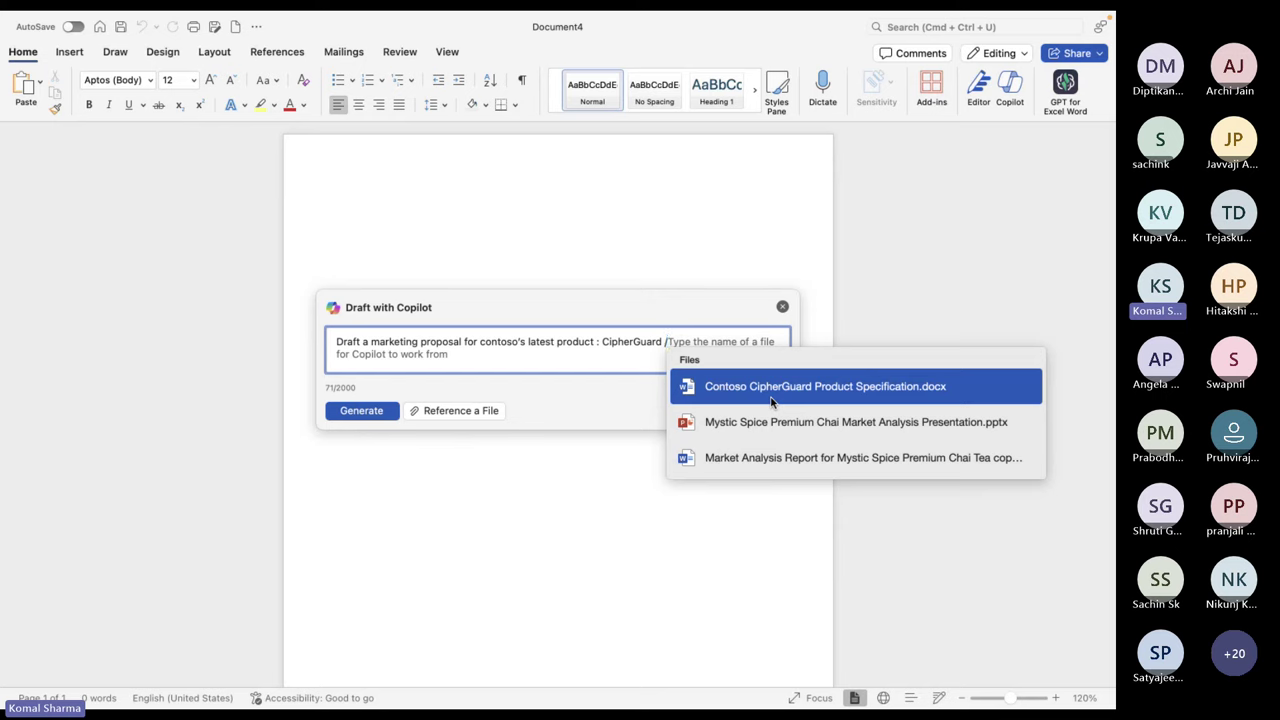
{"action": "left_click", "coordinate": [771, 388]}
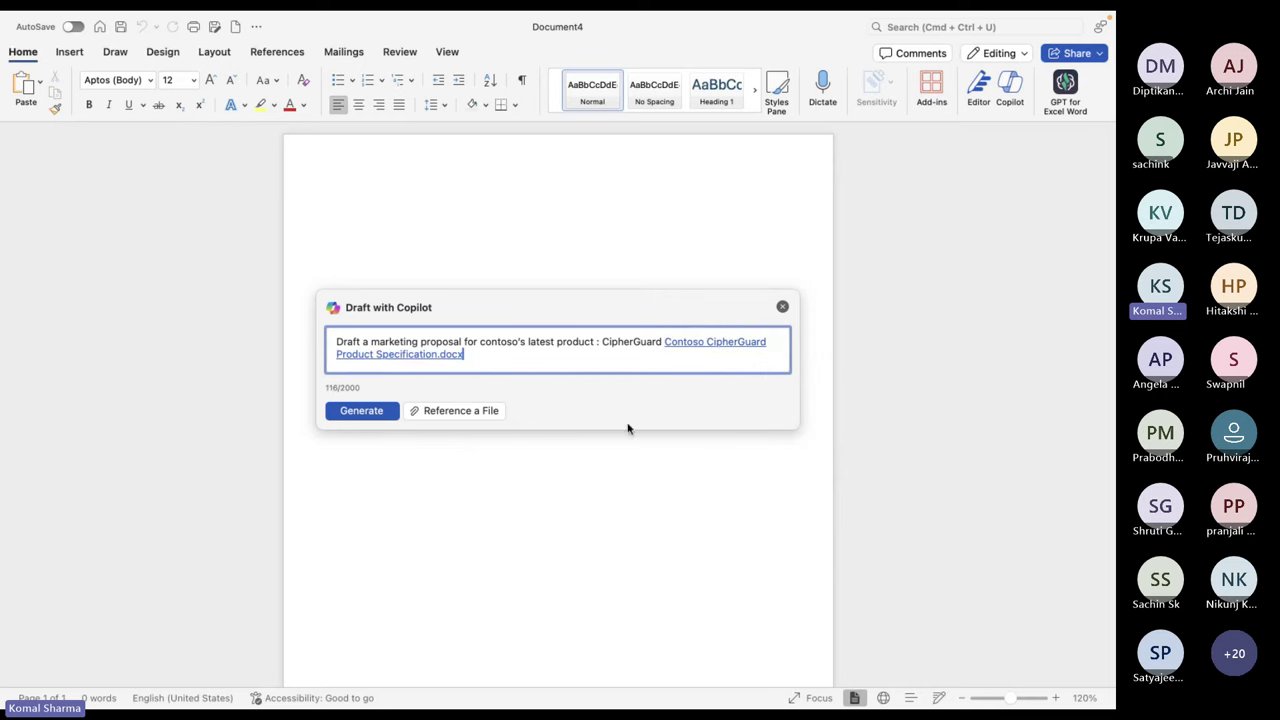
{"action": "left_click", "coordinate": [364, 414]}
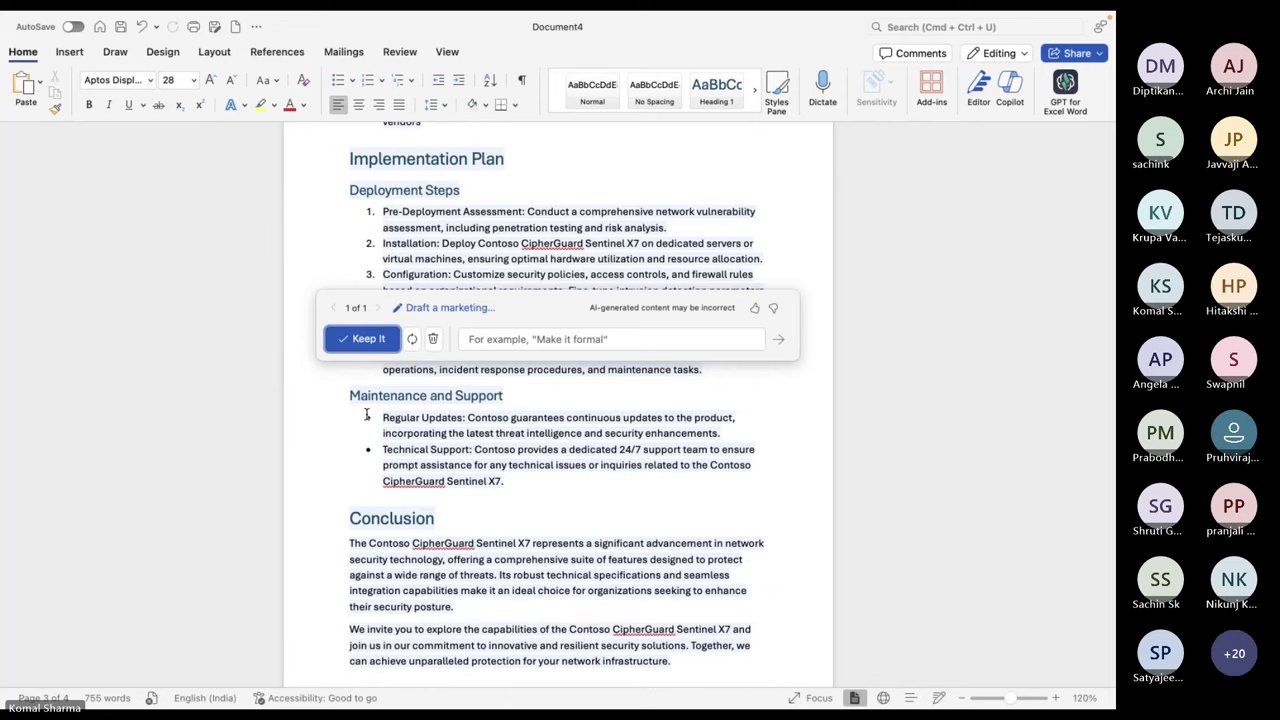
Scroll through Copilot's 755-word CipherGuard Sentinel X7 proposal draft to review it
{"action": "scroll", "coordinate": [522, 505], "scroll_direction": "down", "scroll_amount": 10}
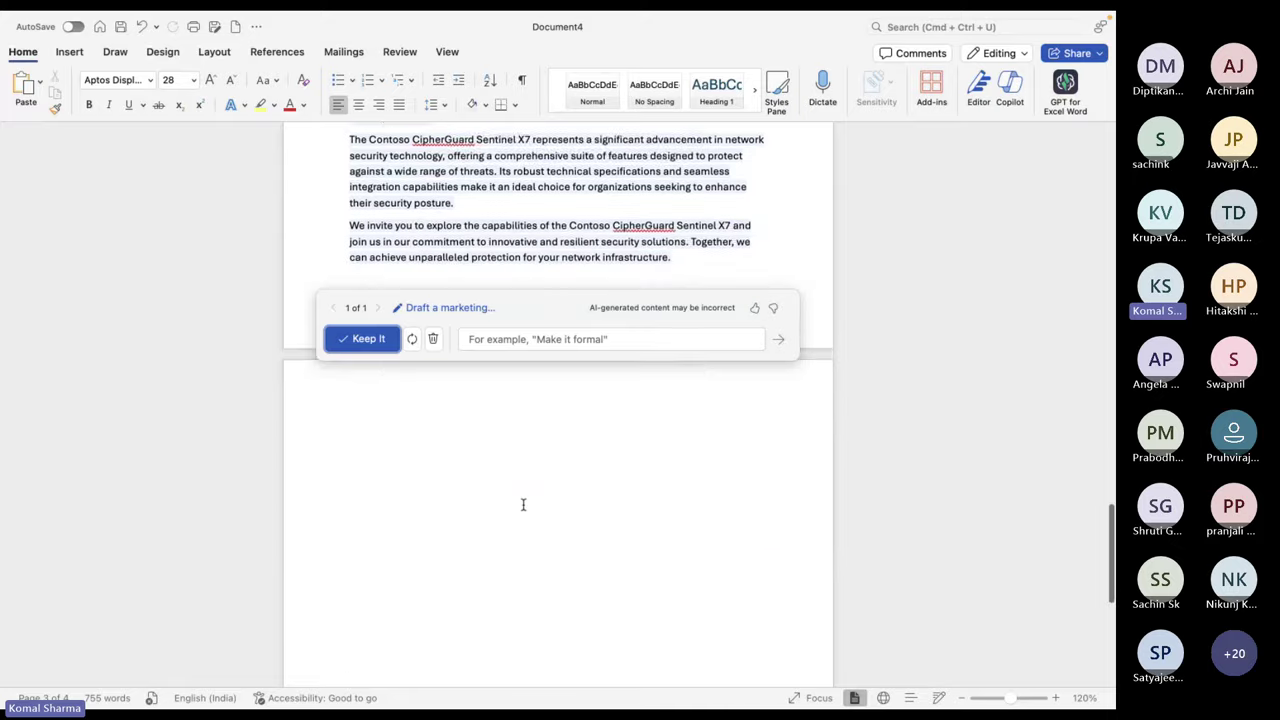
{"action": "scroll", "coordinate": [522, 505], "scroll_direction": "up", "scroll_amount": 12}
{"action": "scroll", "coordinate": [522, 505], "scroll_direction": "up", "scroll_amount": 1}
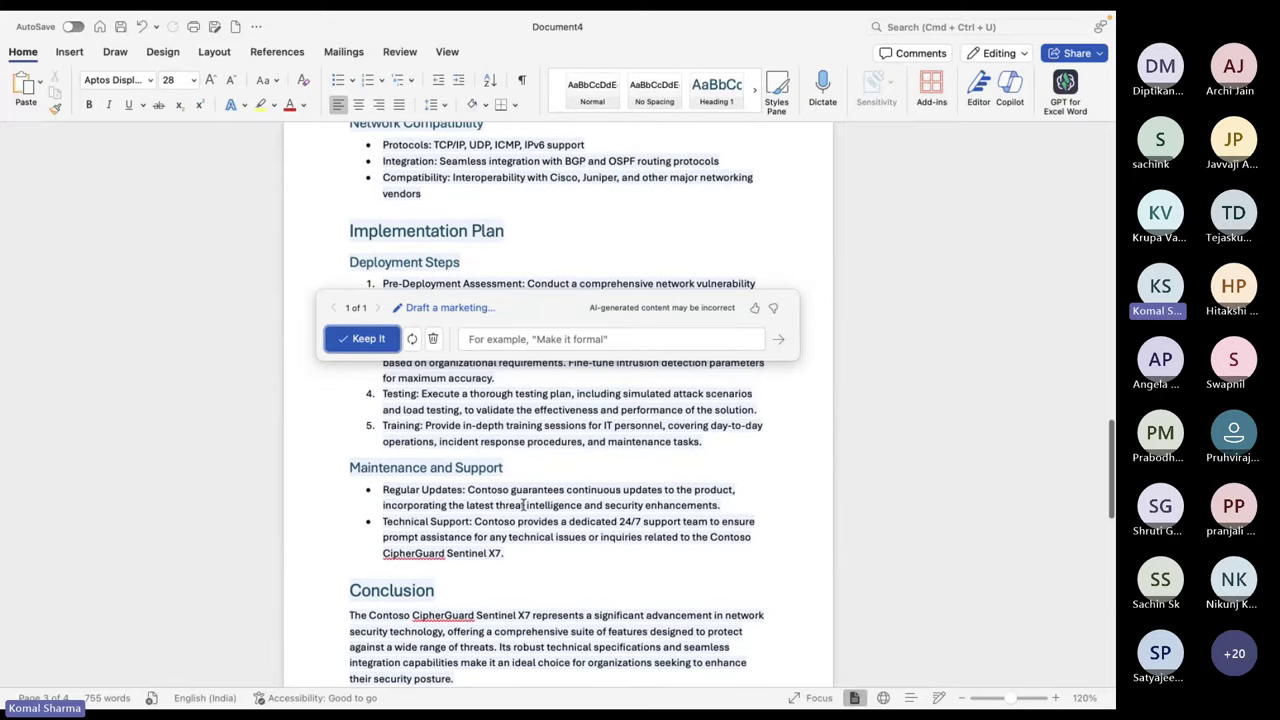
{"action": "scroll", "coordinate": [522, 505], "scroll_direction": "up", "scroll_amount": 5}
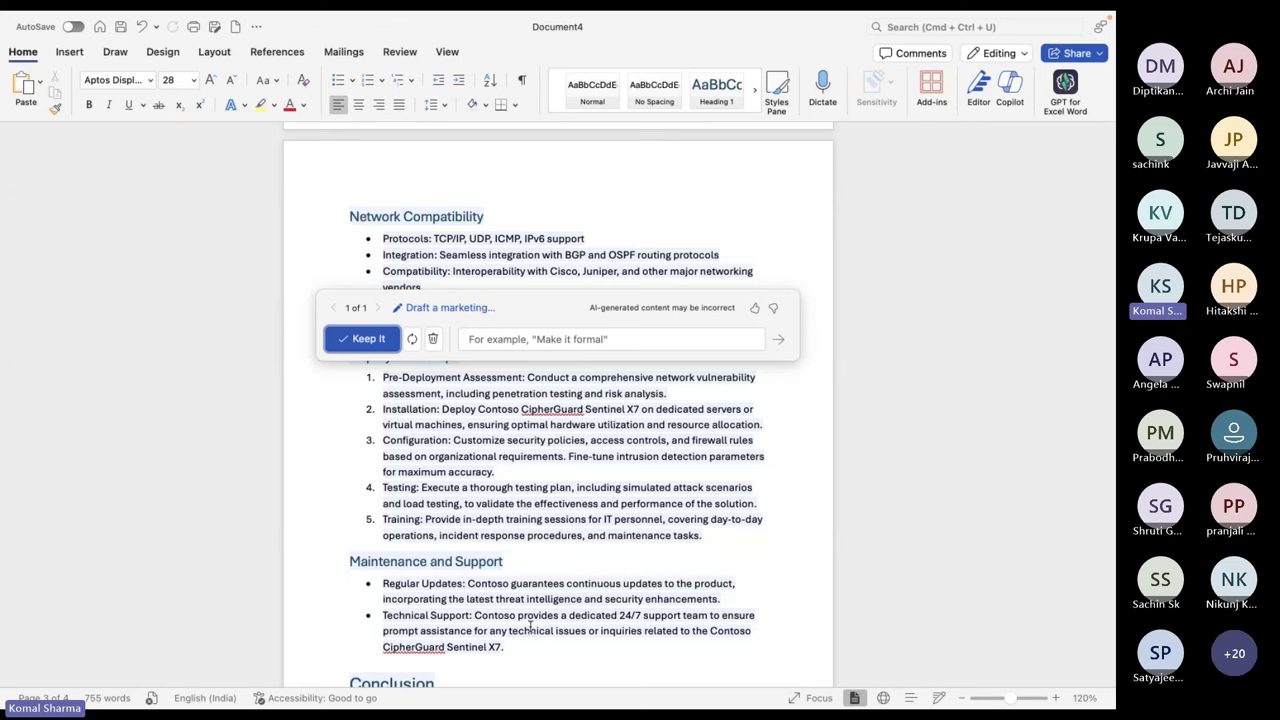
{"action": "scroll", "coordinate": [522, 505], "scroll_direction": "down", "scroll_amount": 10}
{"action": "scroll", "coordinate": [522, 509], "scroll_direction": "up", "scroll_amount": 8}
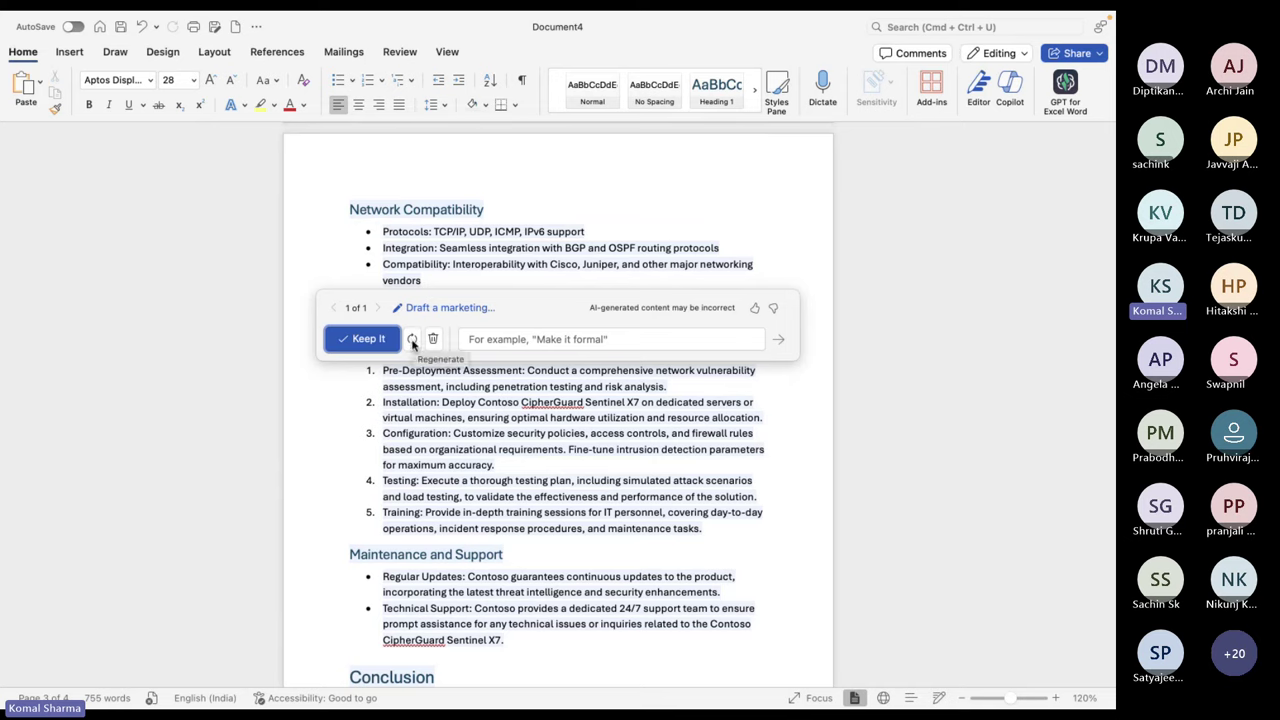
Regenerate the draft, compare versions 1 and 2, and settle on the 668-word second version
{"action": "left_click", "coordinate": [412, 340]}
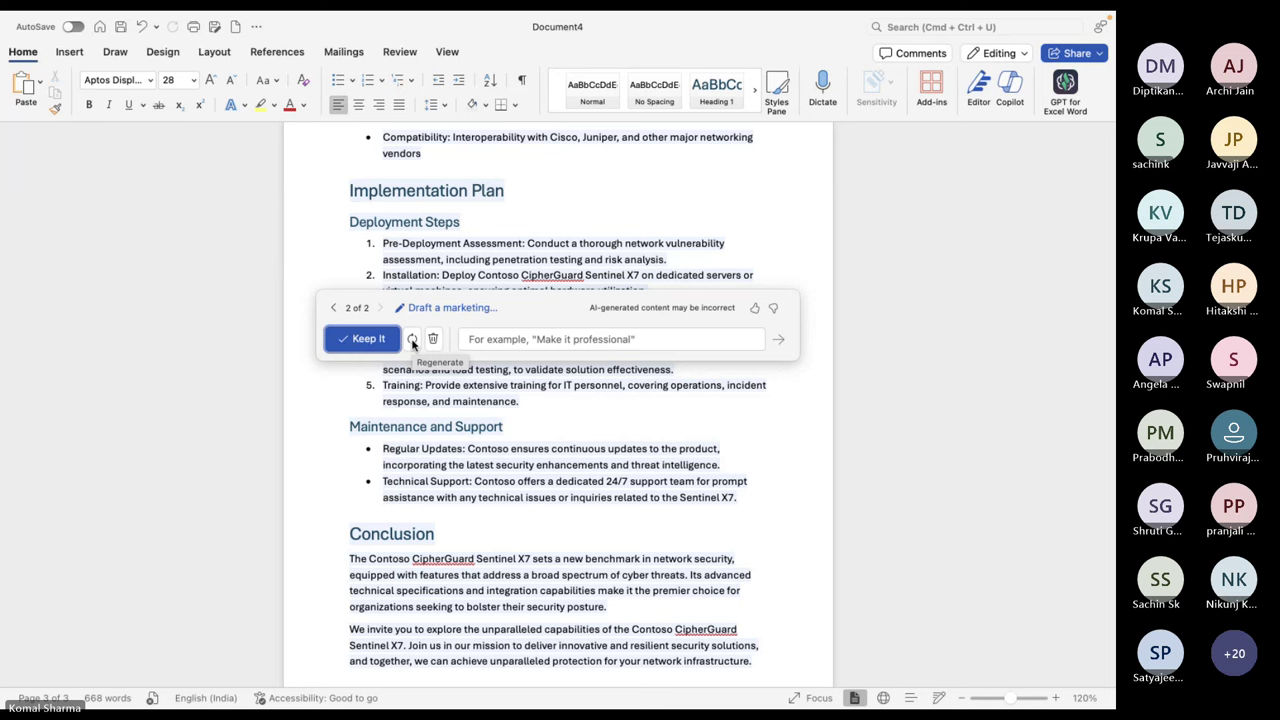
{"action": "scroll", "coordinate": [476, 497], "scroll_direction": "up", "scroll_amount": 5}
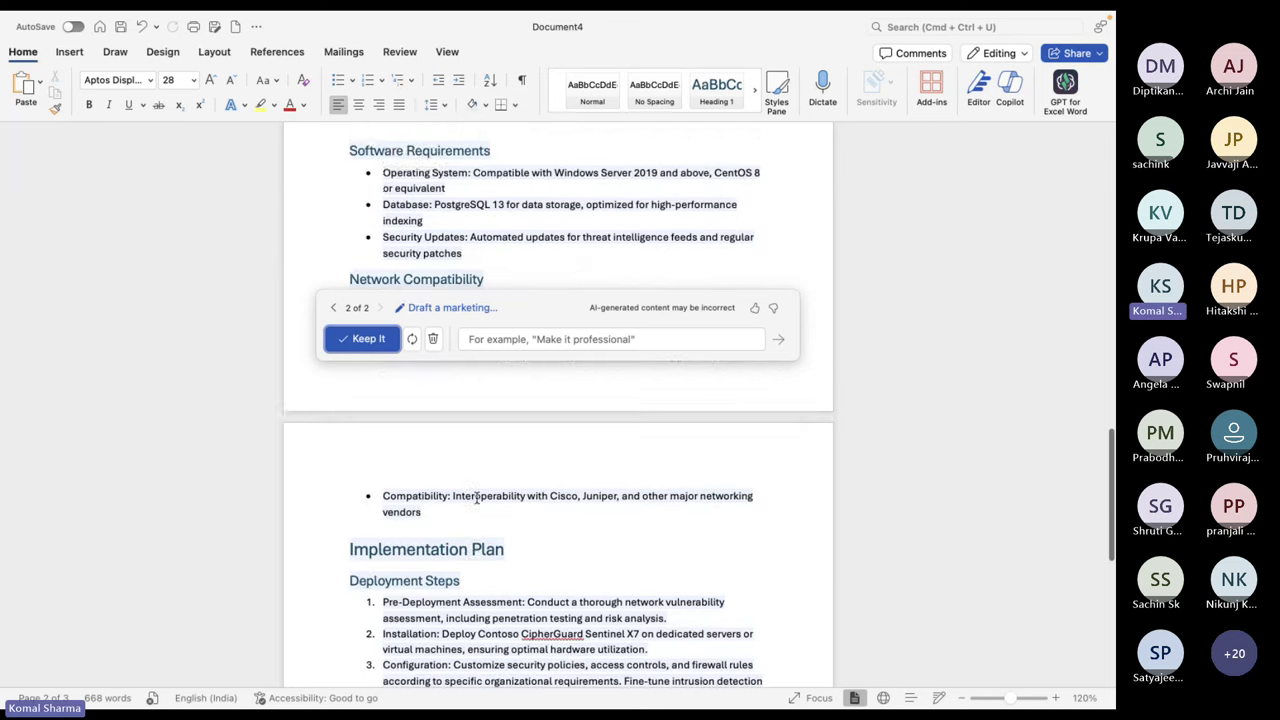
{"action": "scroll", "coordinate": [476, 497], "scroll_direction": "up", "scroll_amount": 15}
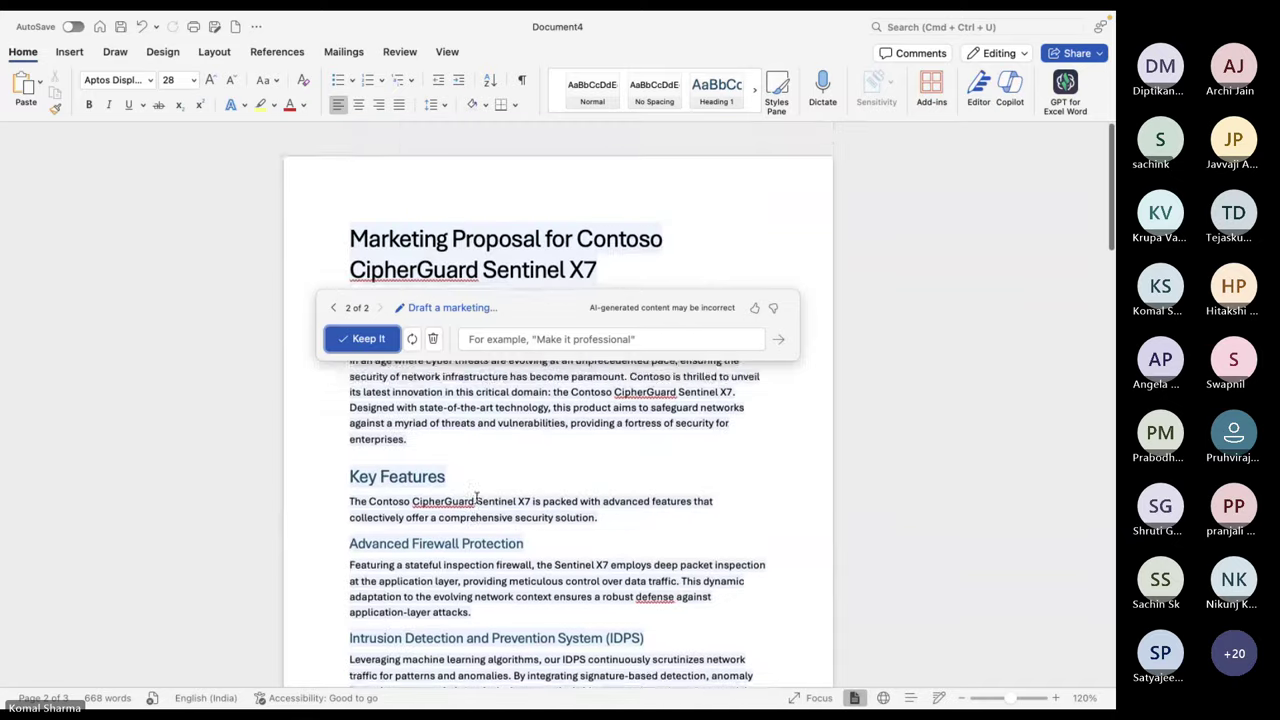
{"action": "left_click", "coordinate": [333, 309]}
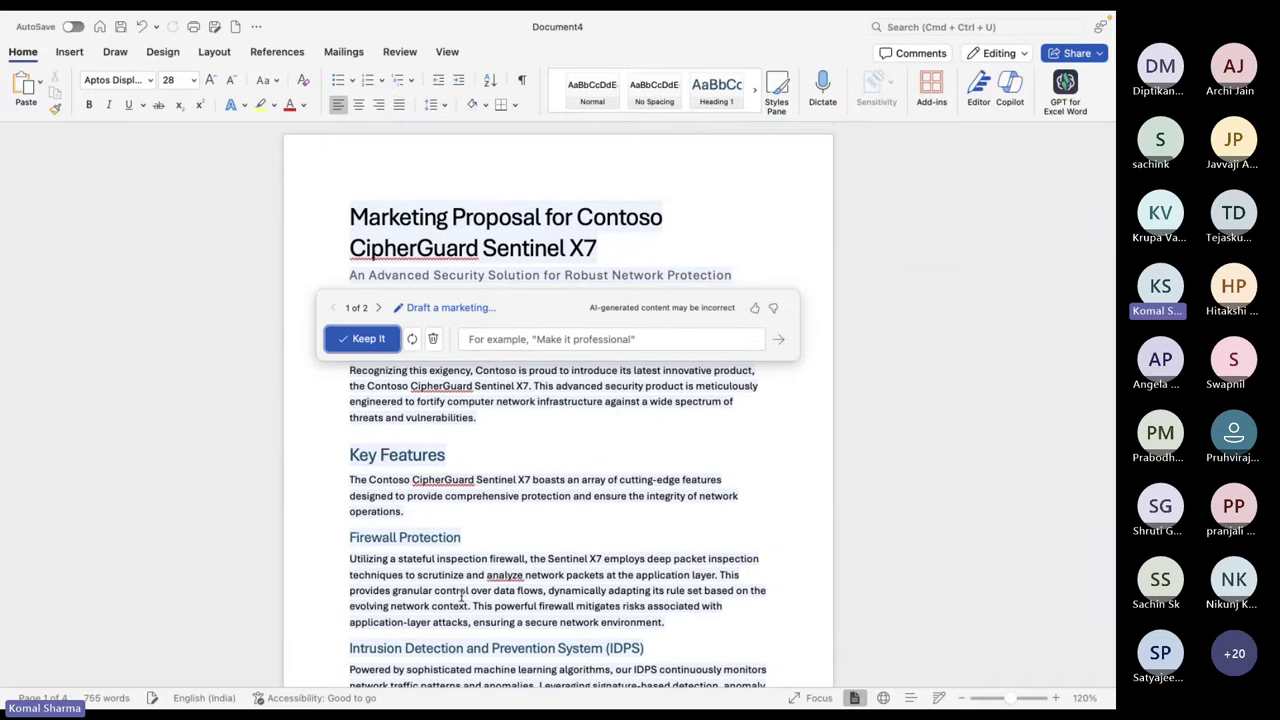
{"action": "scroll", "coordinate": [461, 597], "scroll_direction": "down", "scroll_amount": 20}
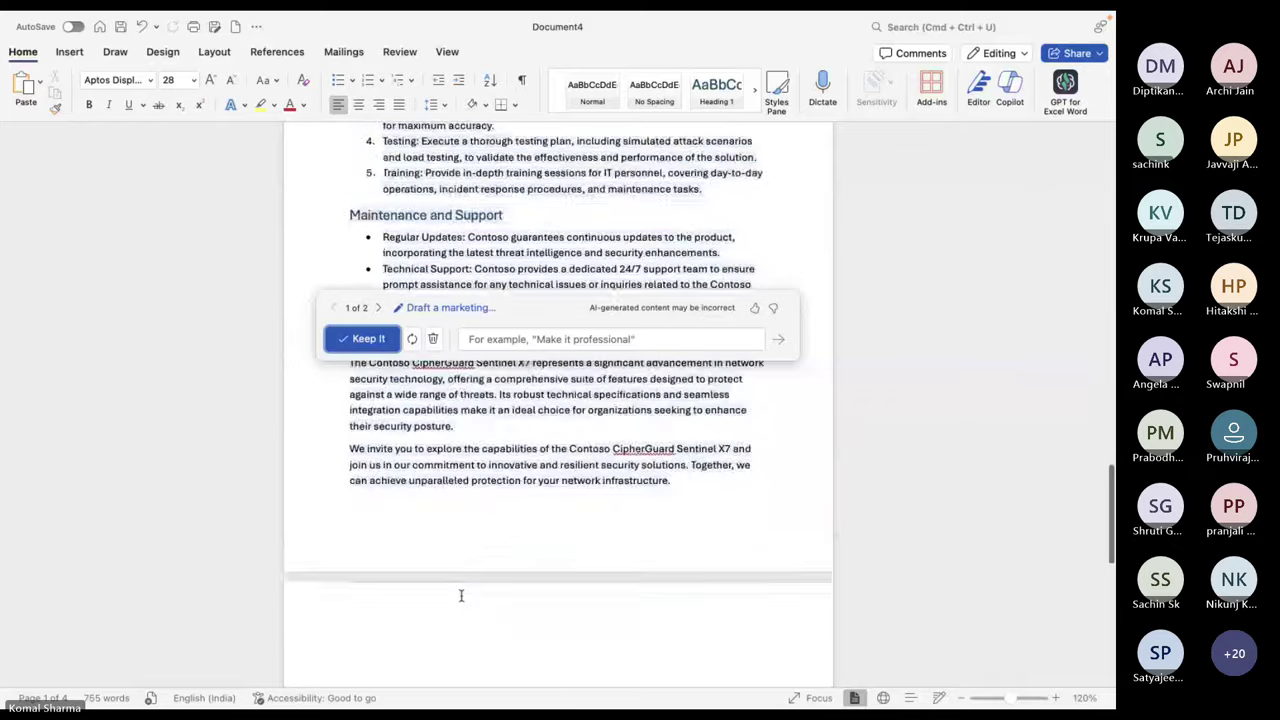
{"action": "scroll", "coordinate": [461, 596], "scroll_direction": "down", "scroll_amount": 5}
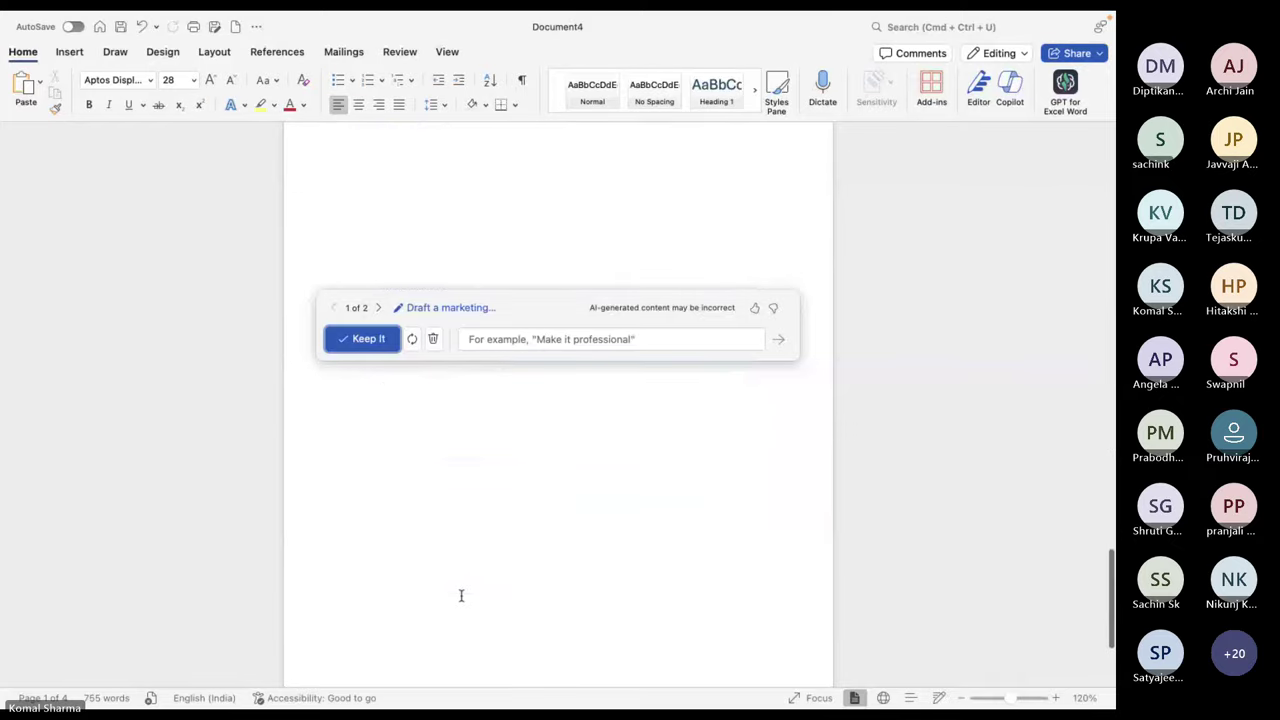
{"action": "left_click", "coordinate": [380, 310]}
{"action": "scroll", "coordinate": [461, 502], "scroll_direction": "down", "scroll_amount": 5}
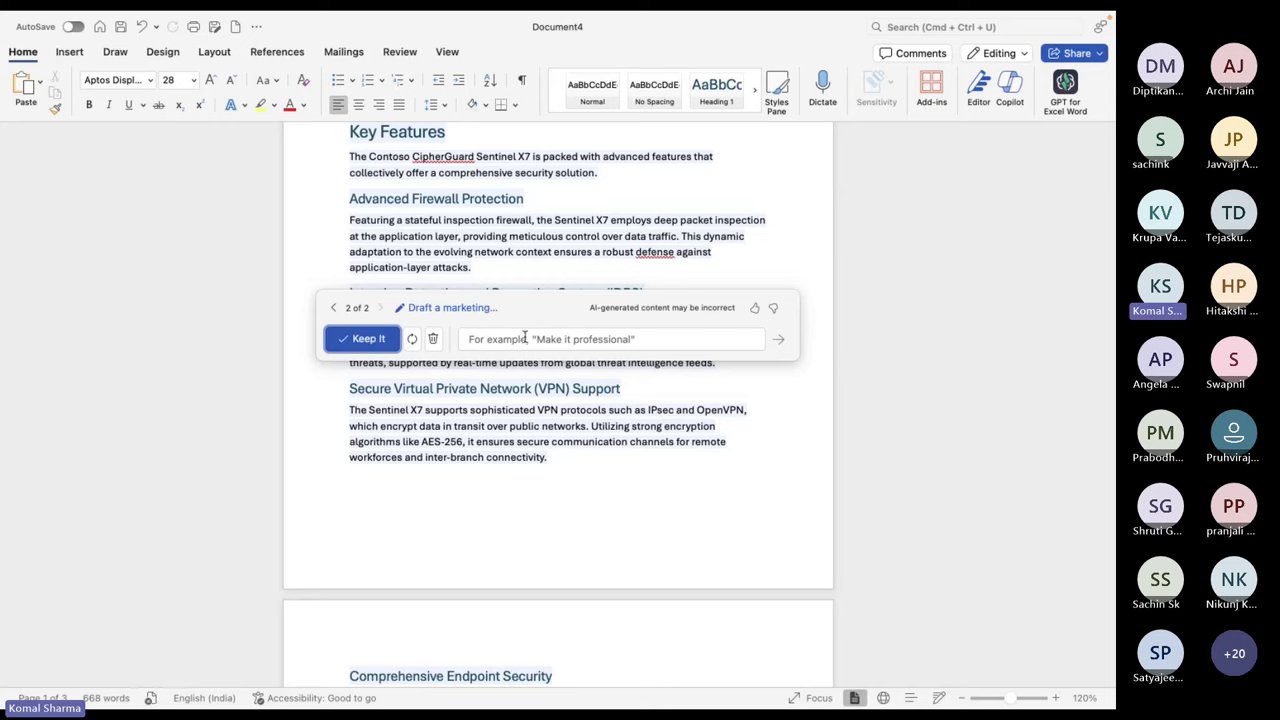
Refine the draft with the request 'Make it more professional' to produce a third version
{"action": "left_click", "coordinate": [536, 338]}
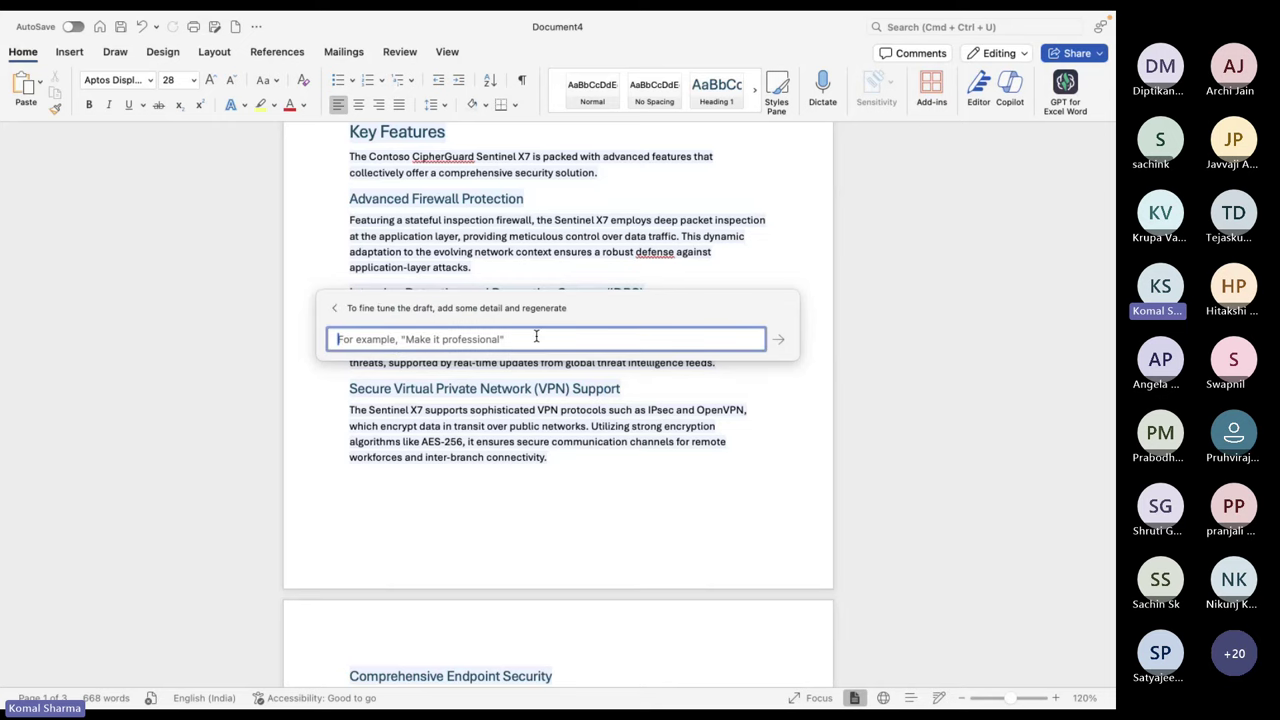
{"action": "left_click", "coordinate": [334, 309]}
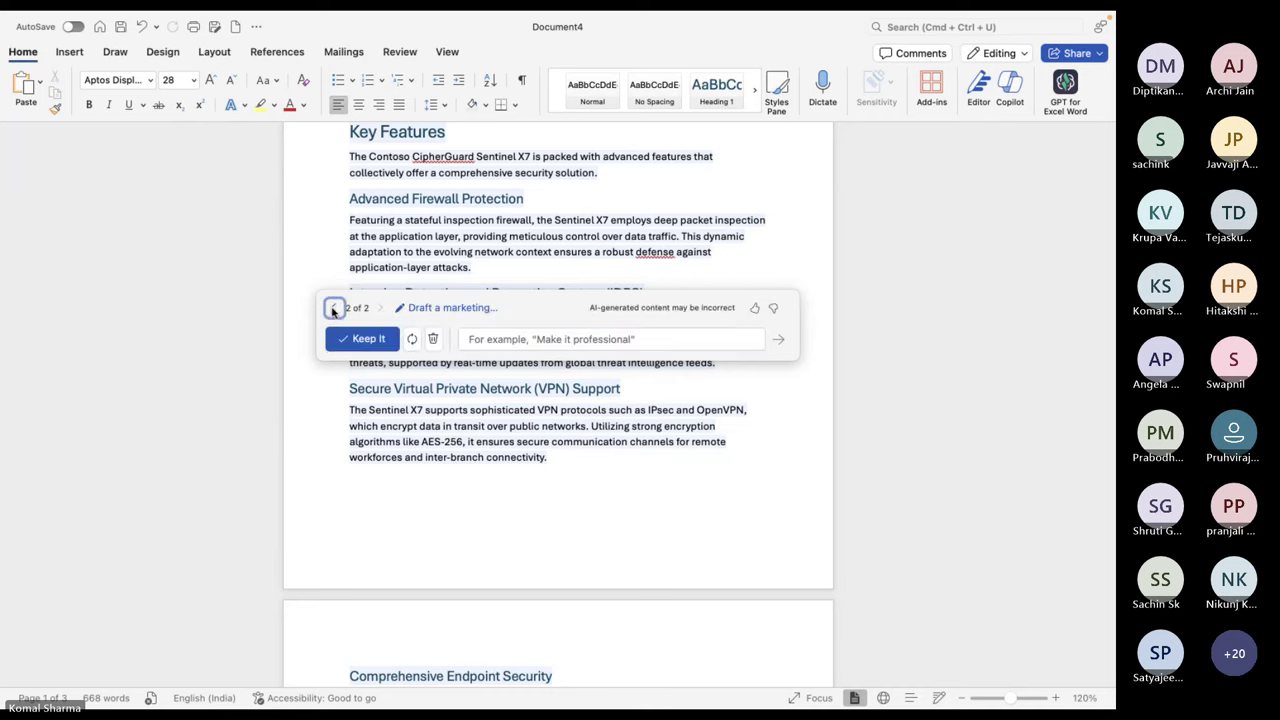
{"action": "left_click", "coordinate": [617, 341]}
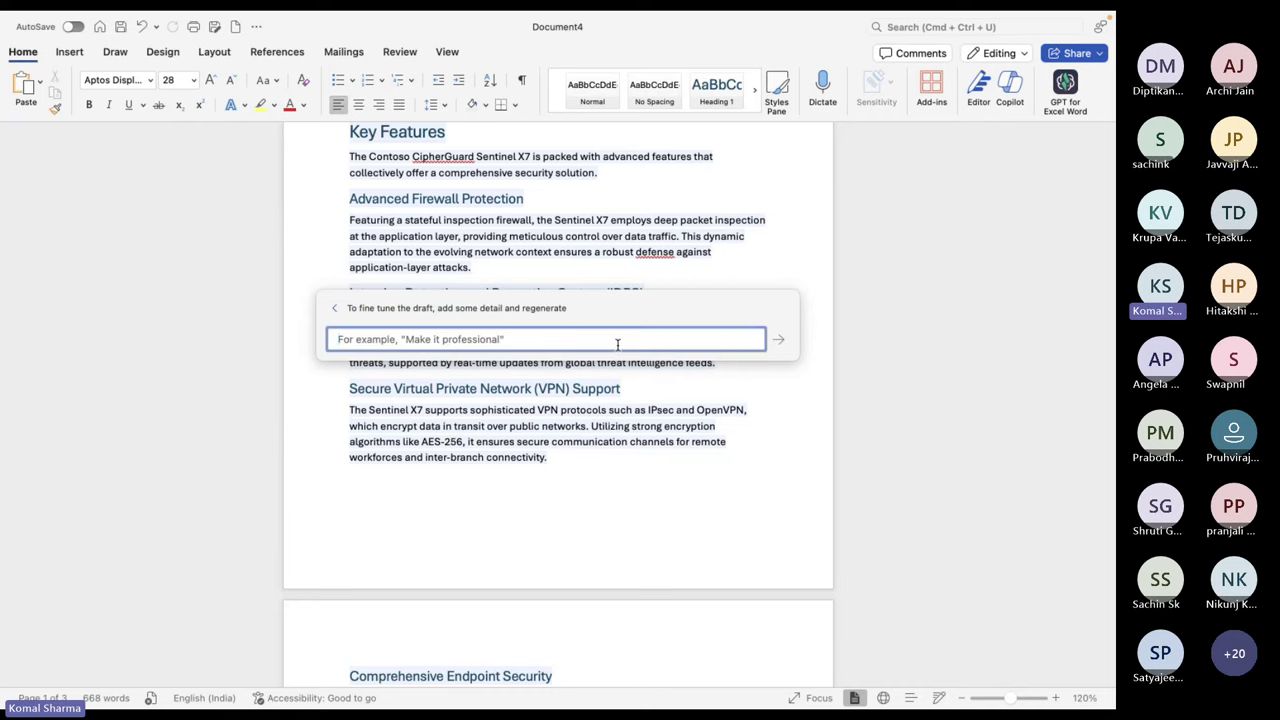
{"action": "type", "text": "M"}
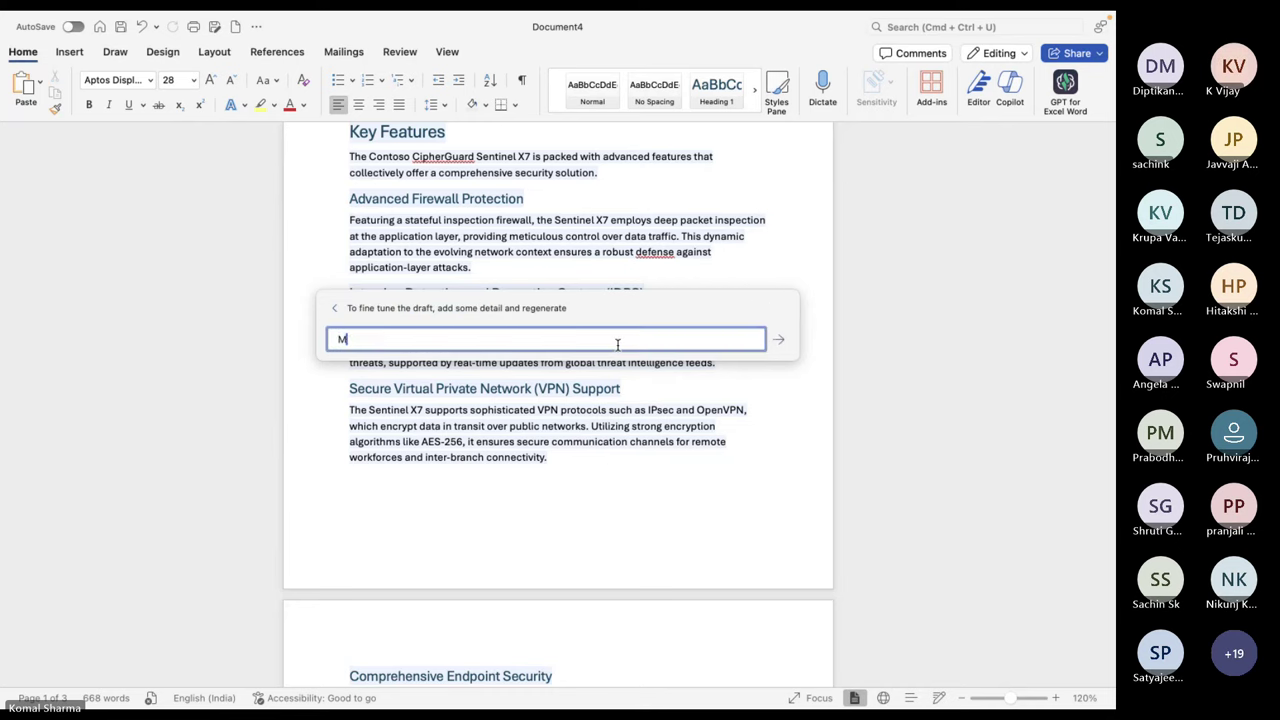
{"action": "type", "text": "ake it"}
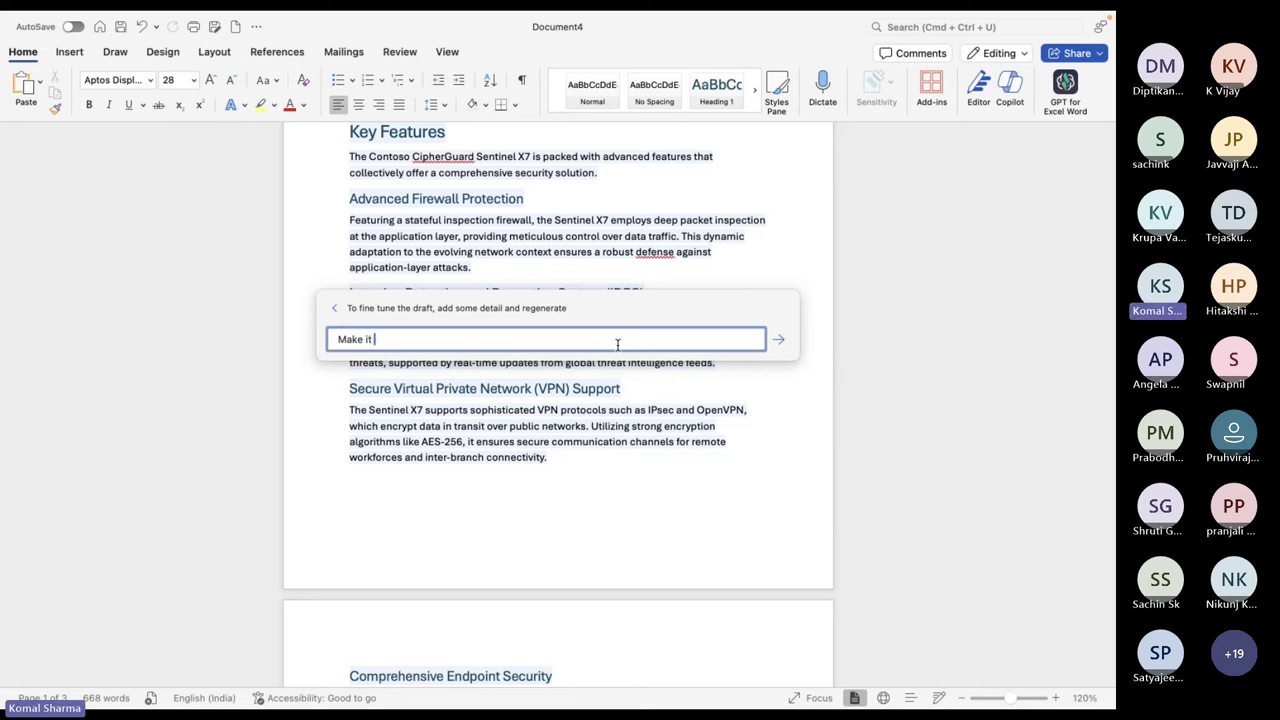
{"action": "type", "text": " more professiobnal"}
{"action": "key", "text": "BackSpace"}
{"action": "key", "text": "BackSpace"}
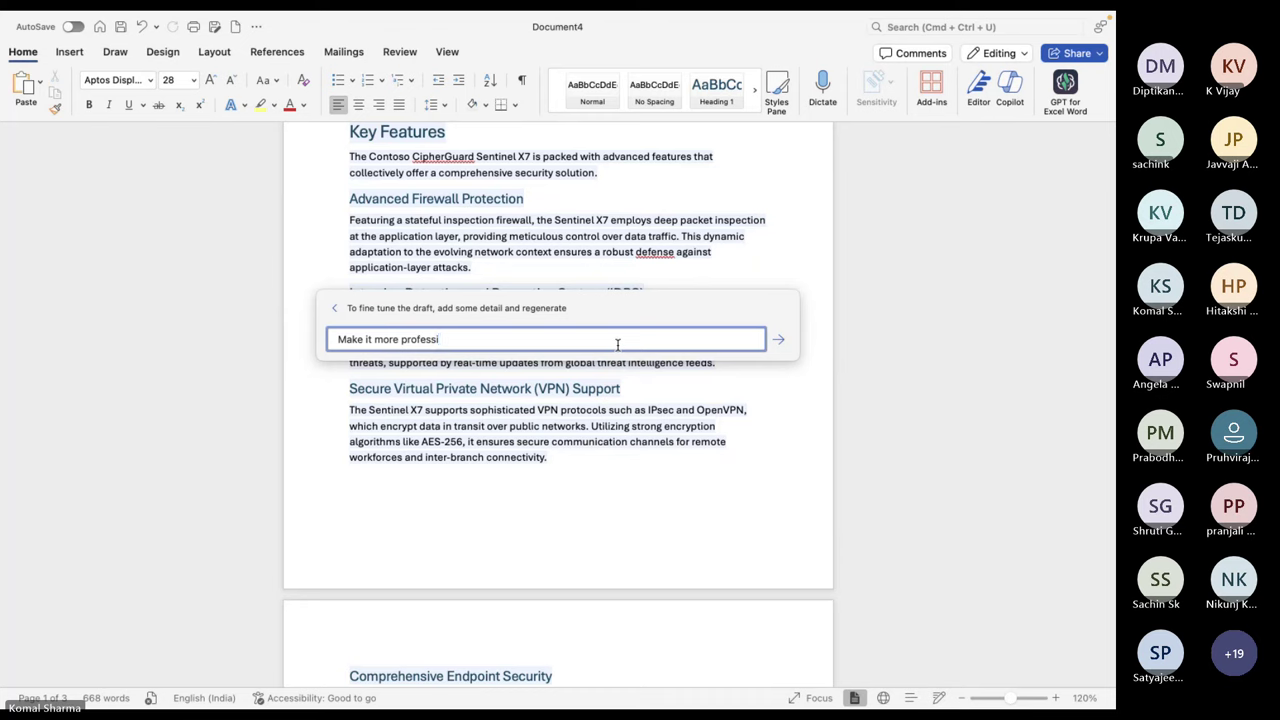
{"action": "type", "text": "nal"}
{"action": "key", "text": "shift+Return"}
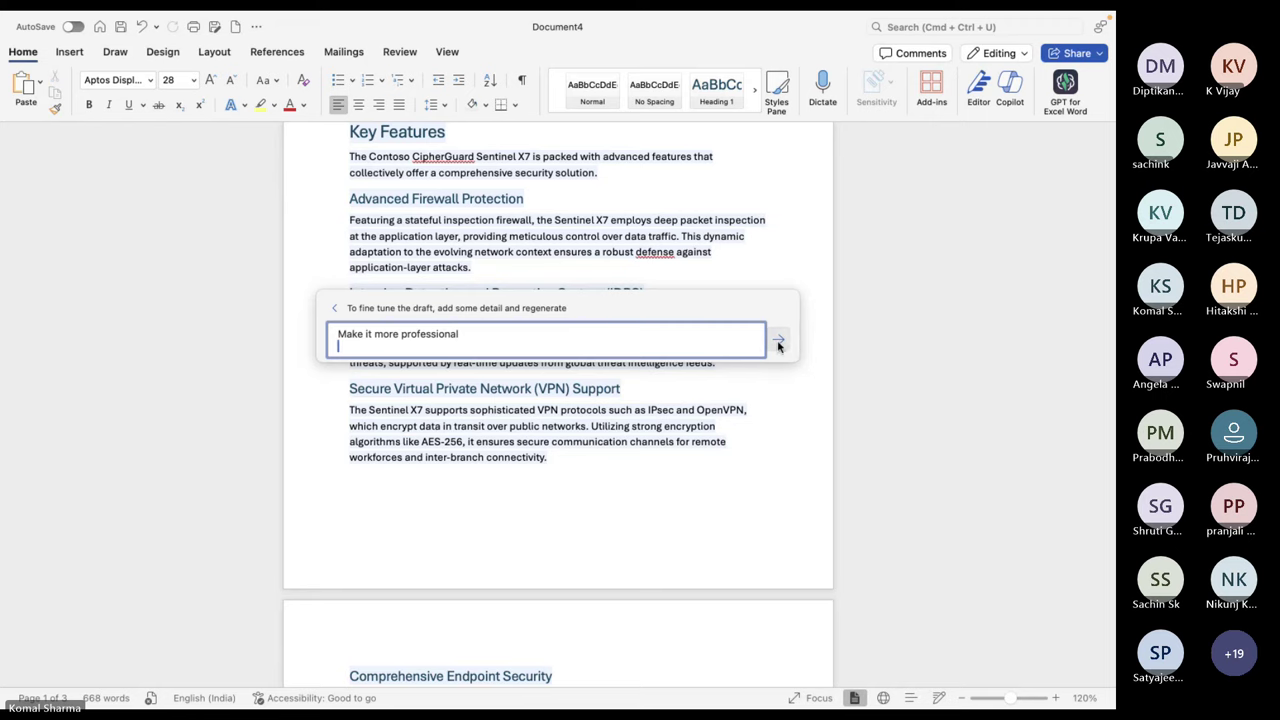
{"action": "left_click", "coordinate": [778, 339]}
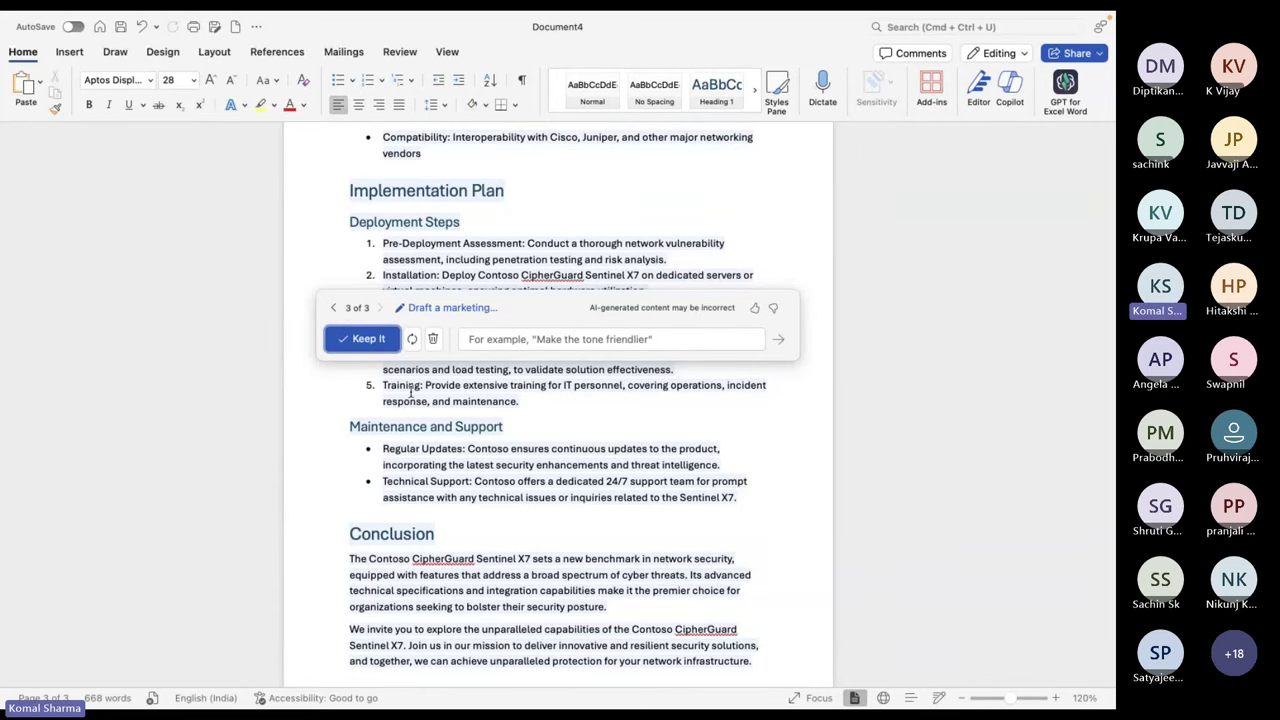
Type a refinement asking Copilot to make the draft specific to Product specification and requirements
{"action": "scroll", "coordinate": [500, 546], "scroll_direction": "down", "scroll_amount": 3}
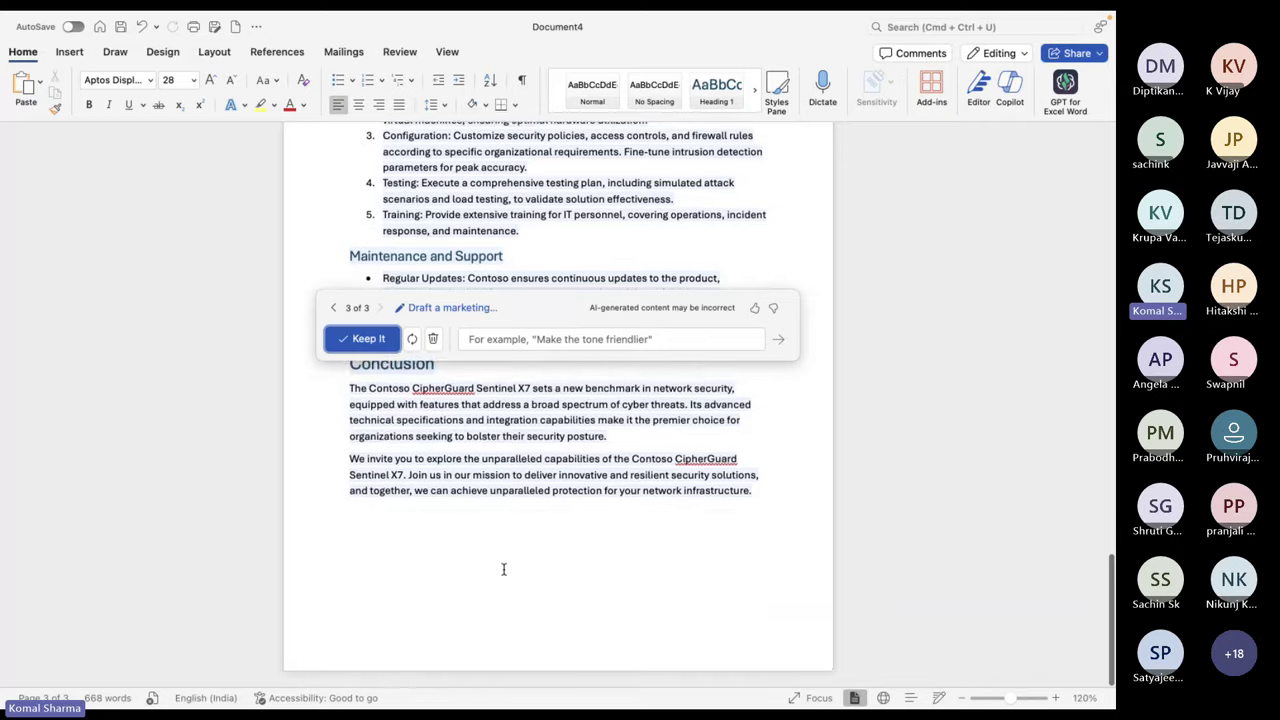
{"action": "scroll", "coordinate": [503, 569], "scroll_direction": "up", "scroll_amount": 20}
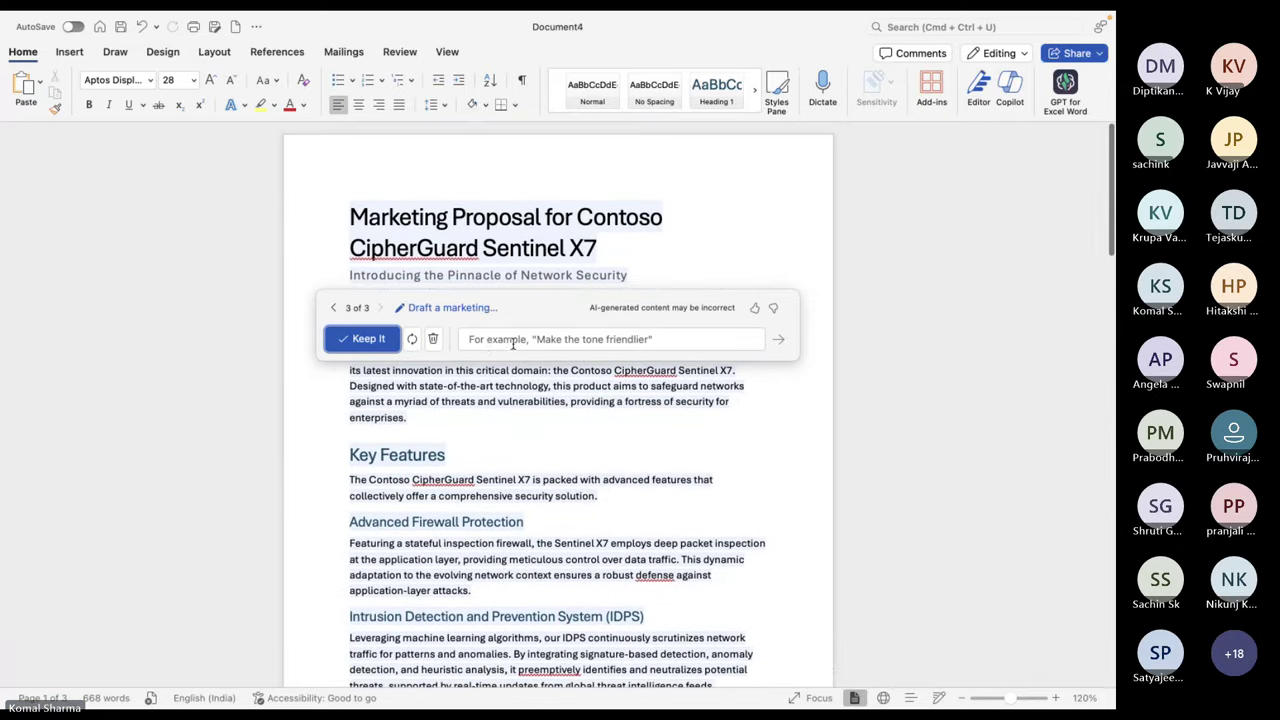
{"action": "left_click", "coordinate": [513, 340]}
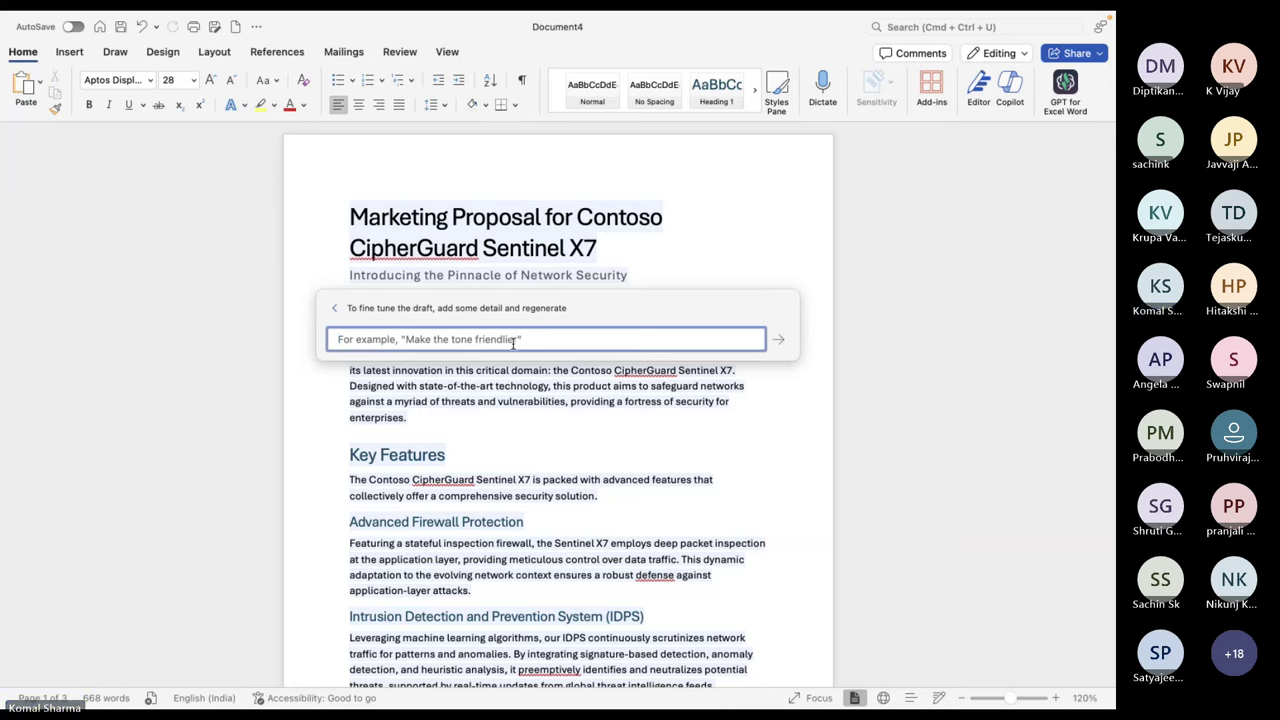
{"action": "type", "text": "make"}
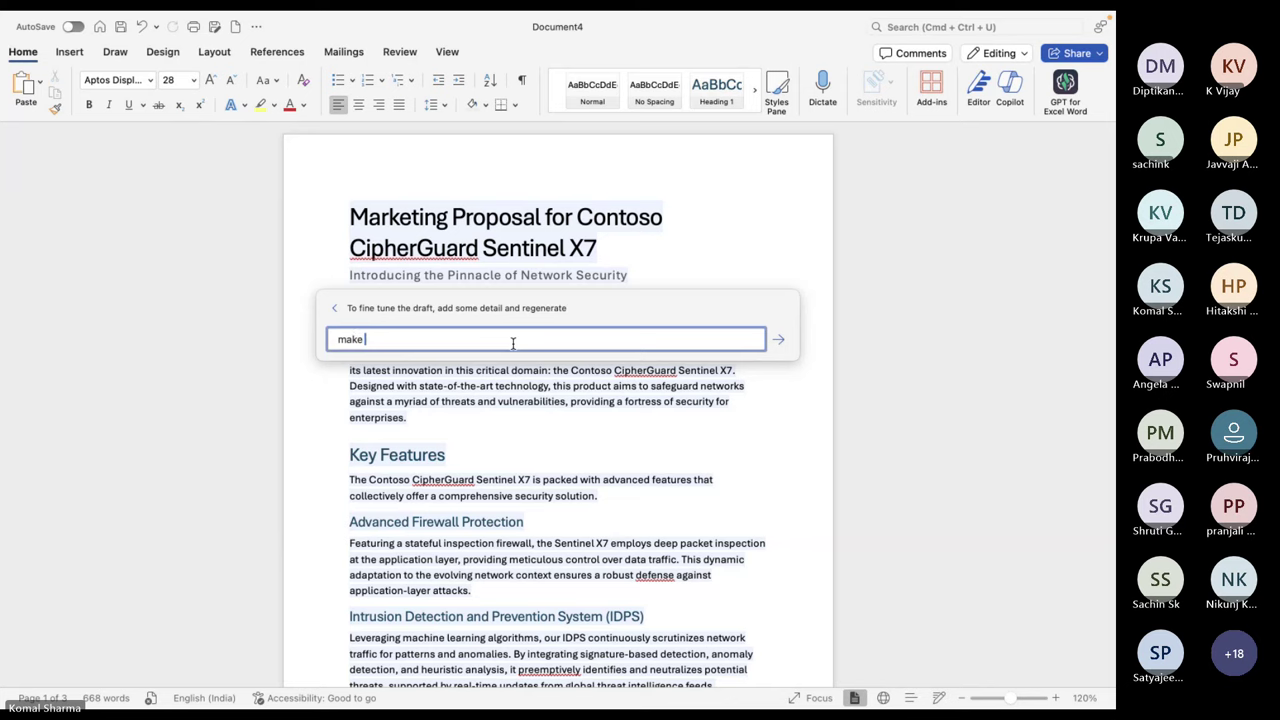
{"action": "type", "text": " it s"}
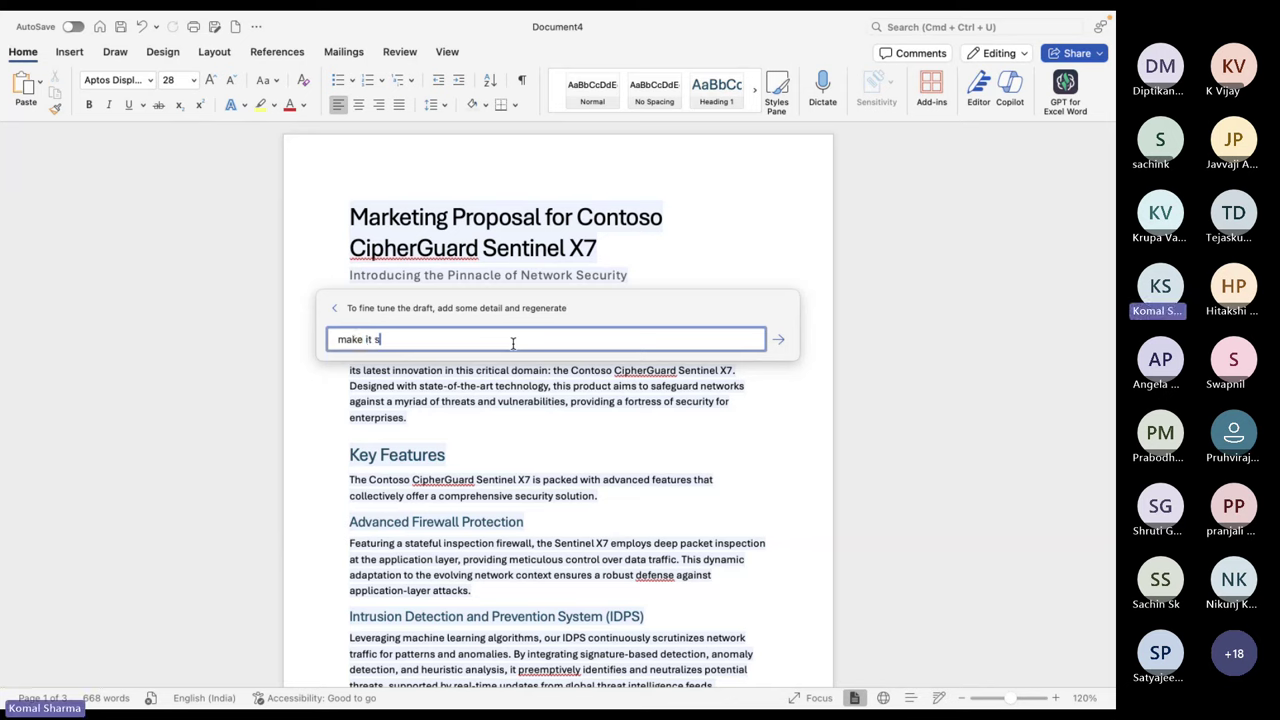
{"action": "type", "text": "pecific to Produ"}
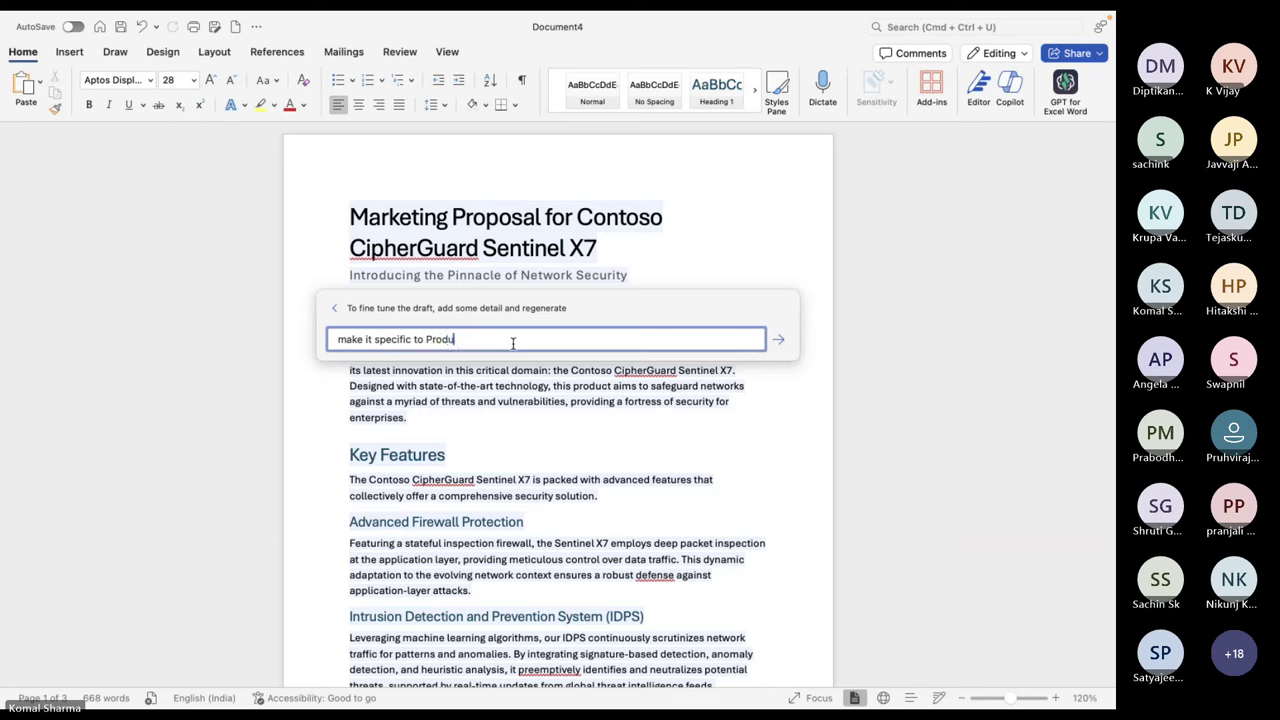
{"action": "type", "text": "ct specification and req"}
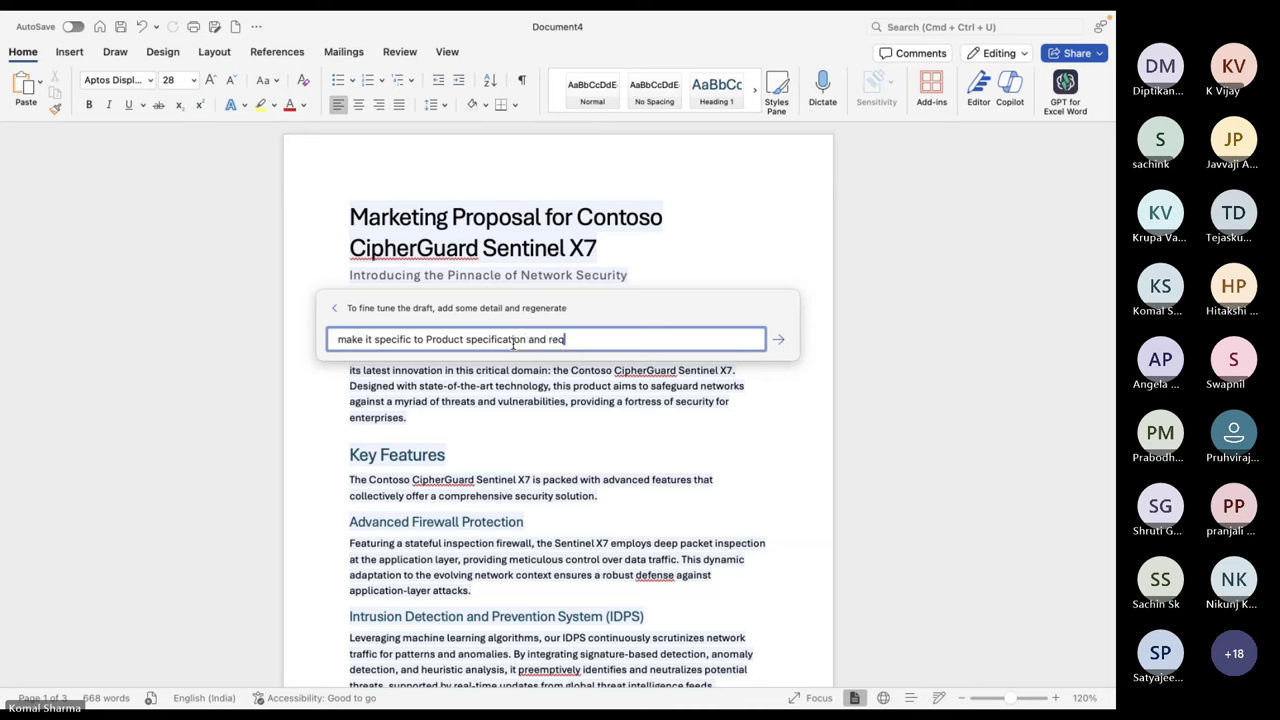
{"action": "type", "text": "uirements"}
Submit the Product specification refinement so Copilot writes a fourth draft
{"action": "left_click", "coordinate": [780, 342]}
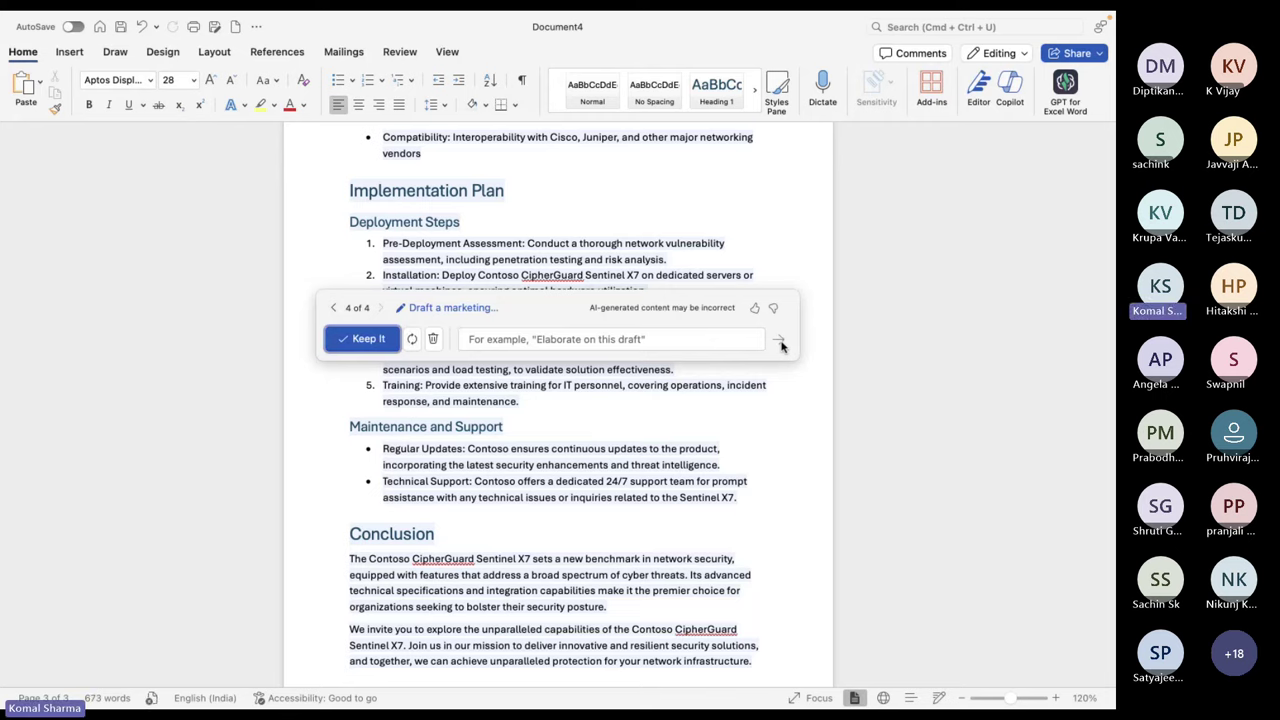
{"action": "scroll", "coordinate": [513, 520], "scroll_direction": "up", "scroll_amount": 5}
{"action": "scroll", "coordinate": [513, 520], "scroll_direction": "up", "scroll_amount": 15}
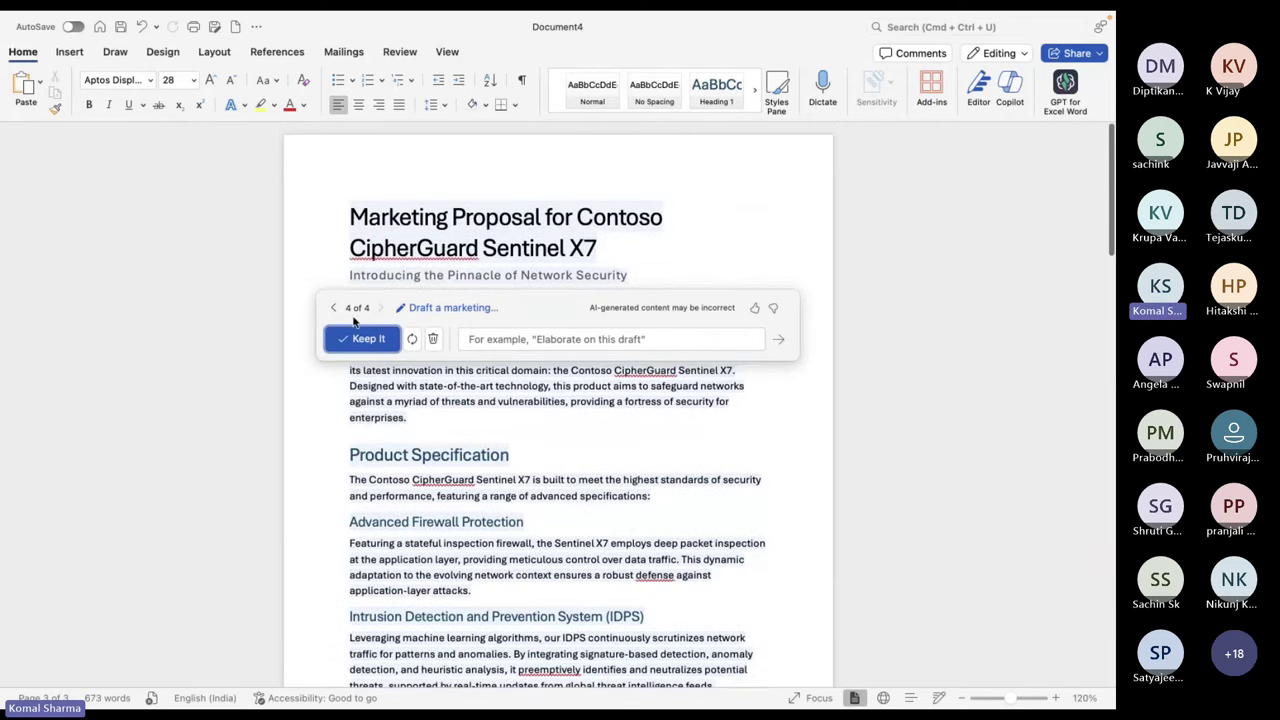
Compare drafts 3, 1 and 4, then review the 673-word fourth draft's Product Specification sections
{"action": "left_click", "coordinate": [334, 309]}
{"action": "left_click", "coordinate": [334, 309]}
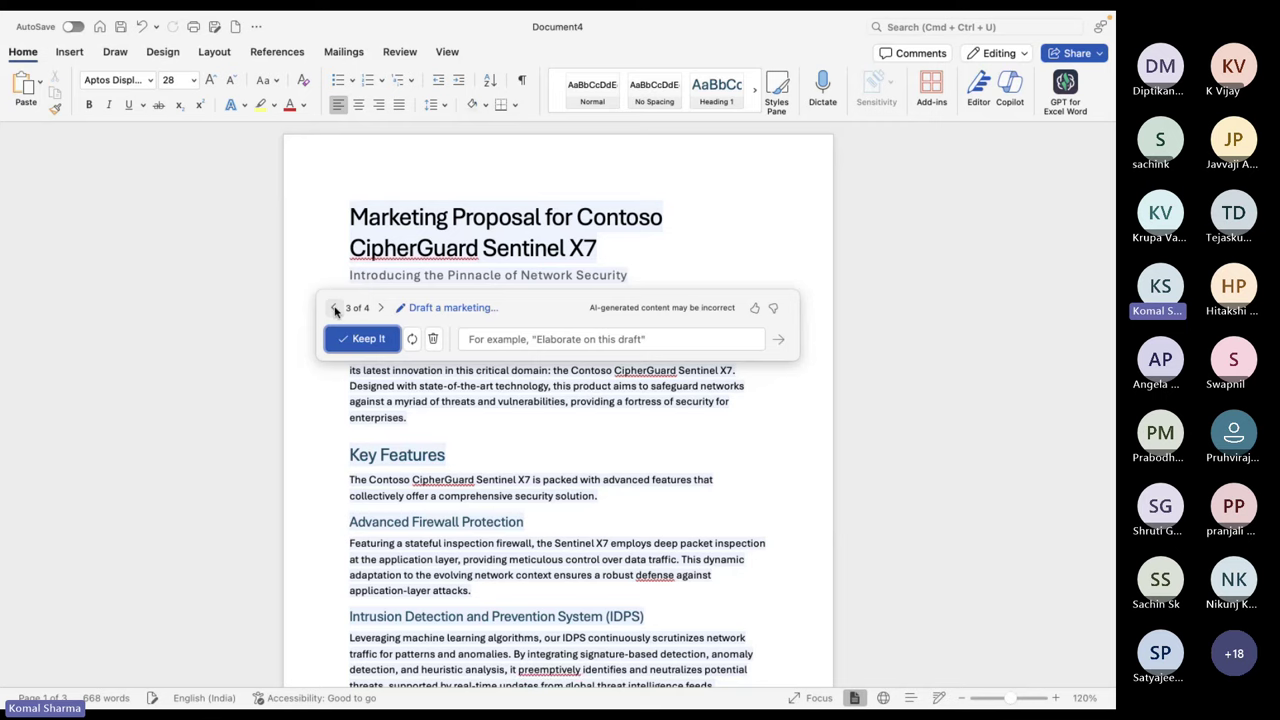
{"action": "left_click", "coordinate": [334, 309]}
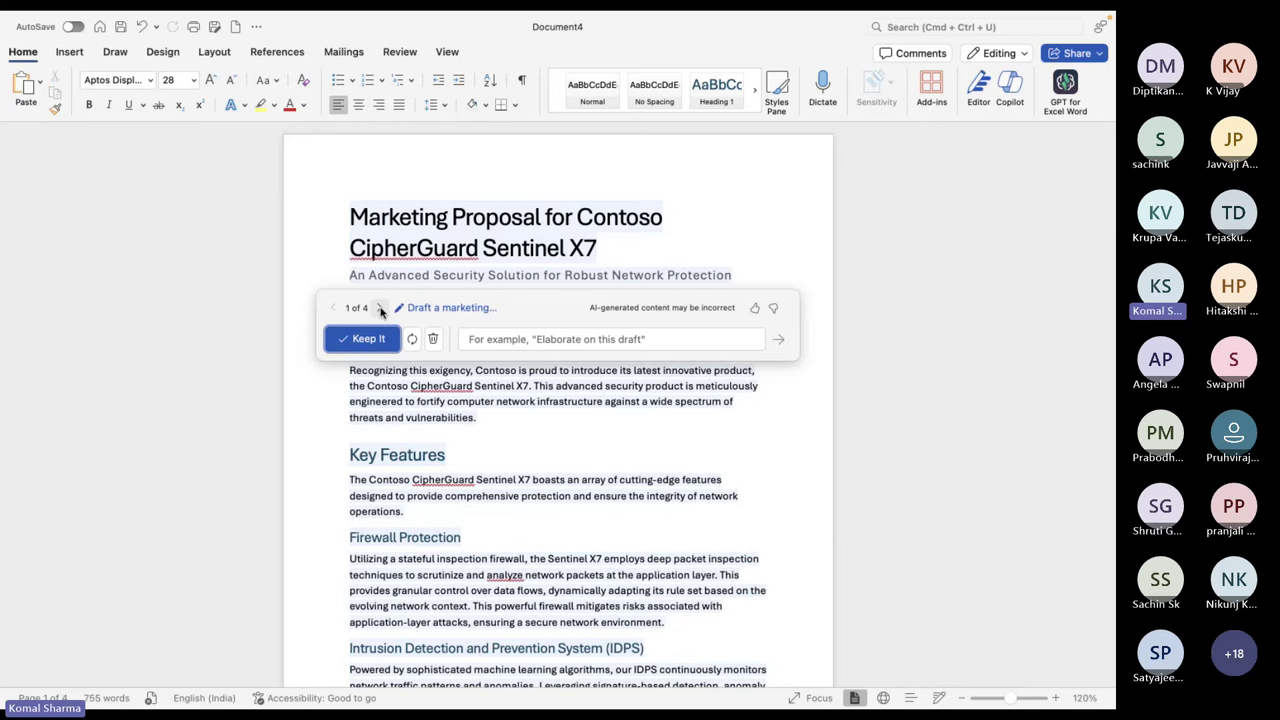
{"action": "left_click", "coordinate": [380, 309]}
{"action": "left_click", "coordinate": [380, 309]}
{"action": "left_click", "coordinate": [380, 309]}
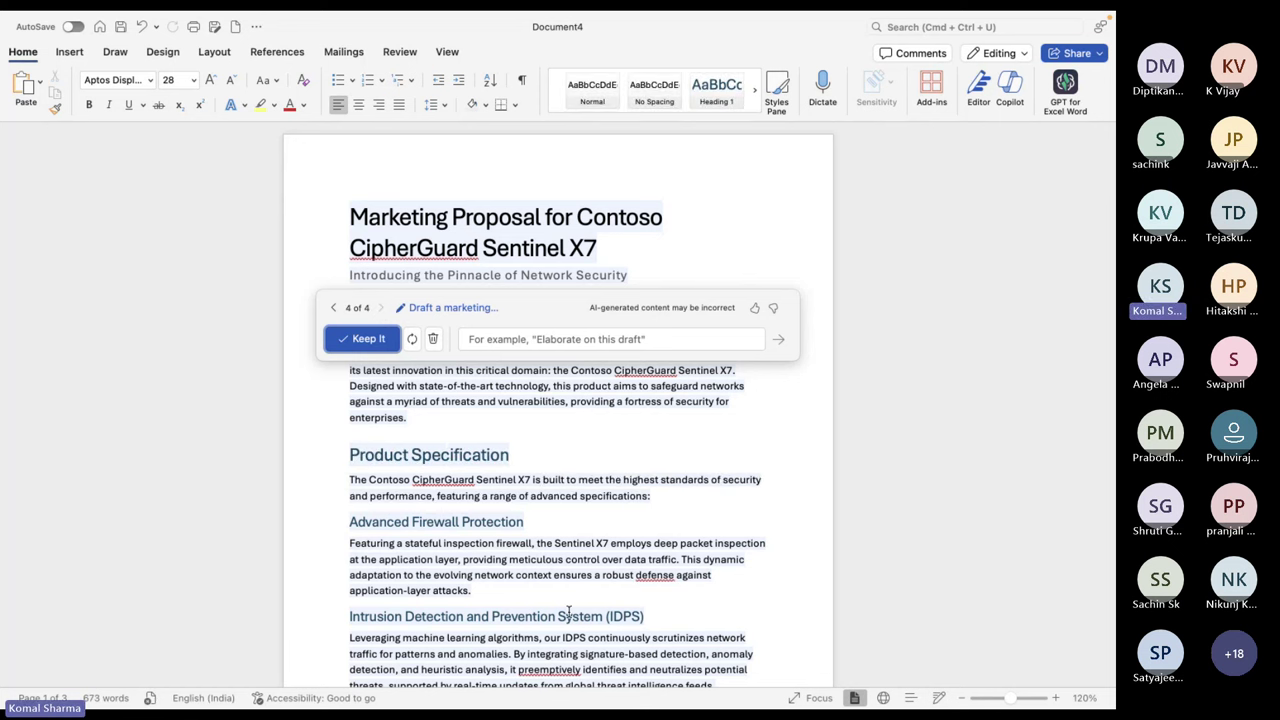
{"action": "scroll", "coordinate": [568, 612], "scroll_direction": "down", "scroll_amount": 10}
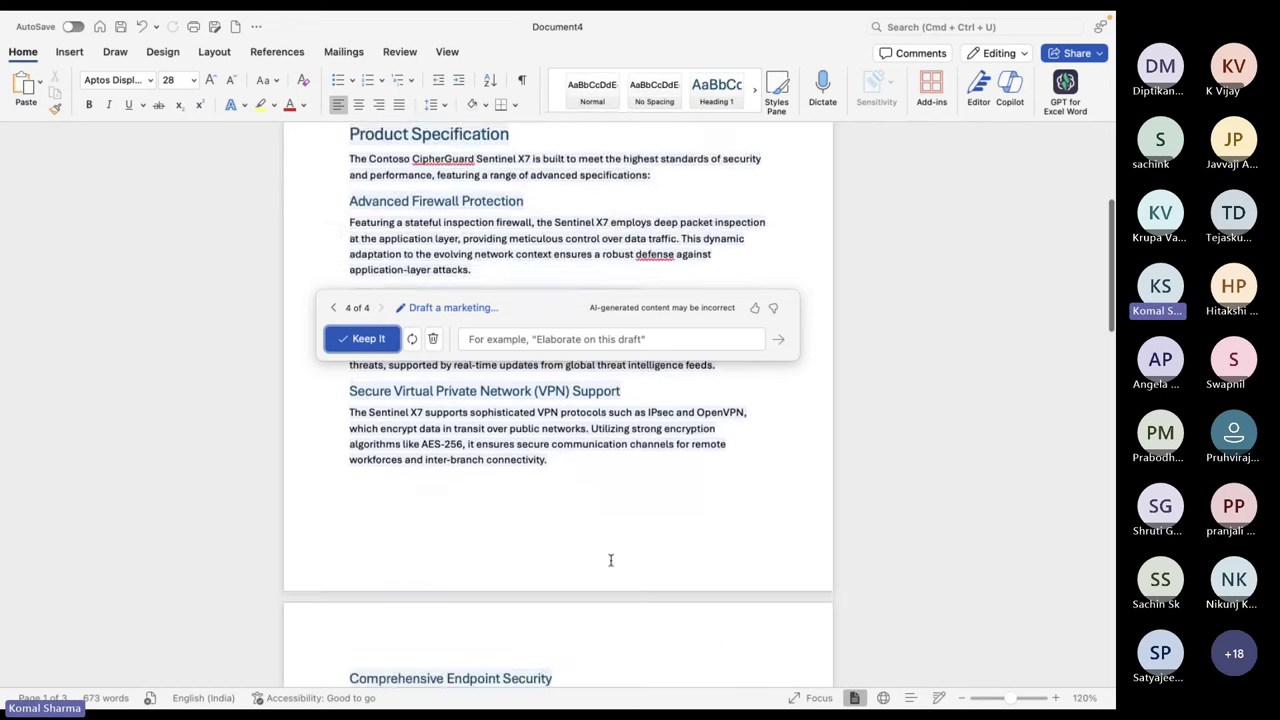
{"action": "scroll", "coordinate": [610, 562], "scroll_direction": "down", "scroll_amount": 12}
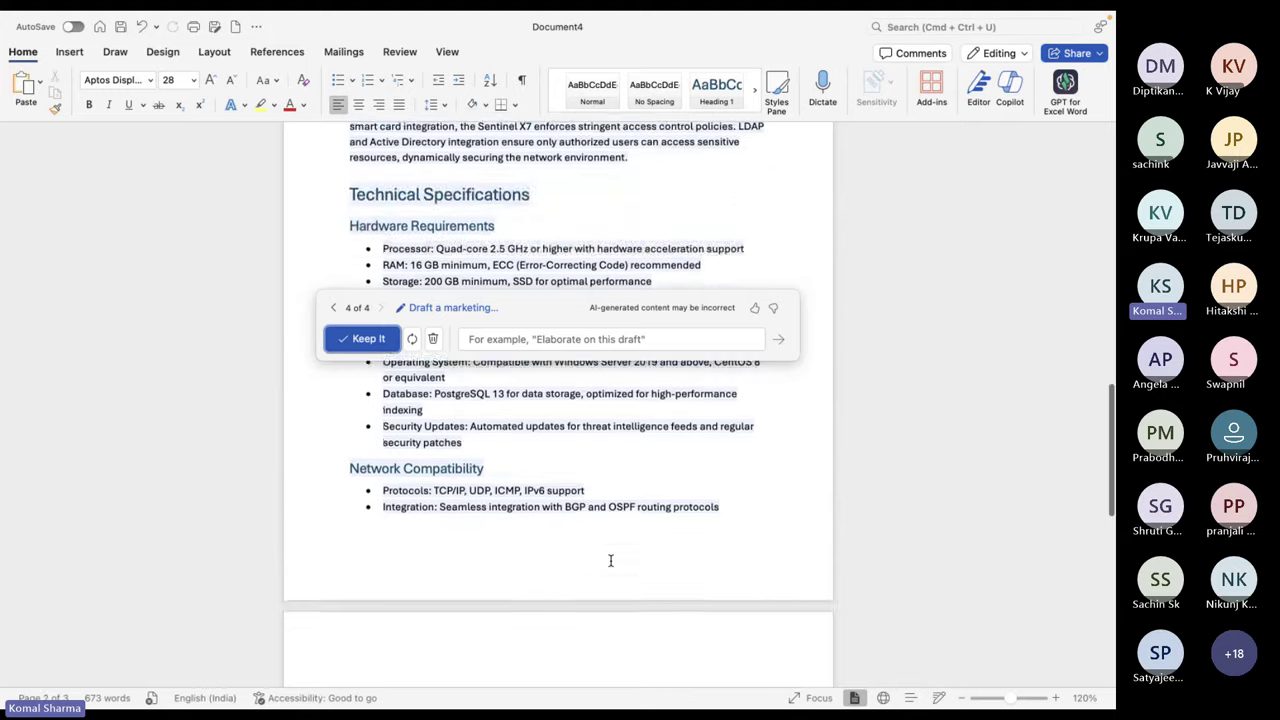
{"action": "scroll", "coordinate": [610, 561], "scroll_direction": "down", "scroll_amount": 8}
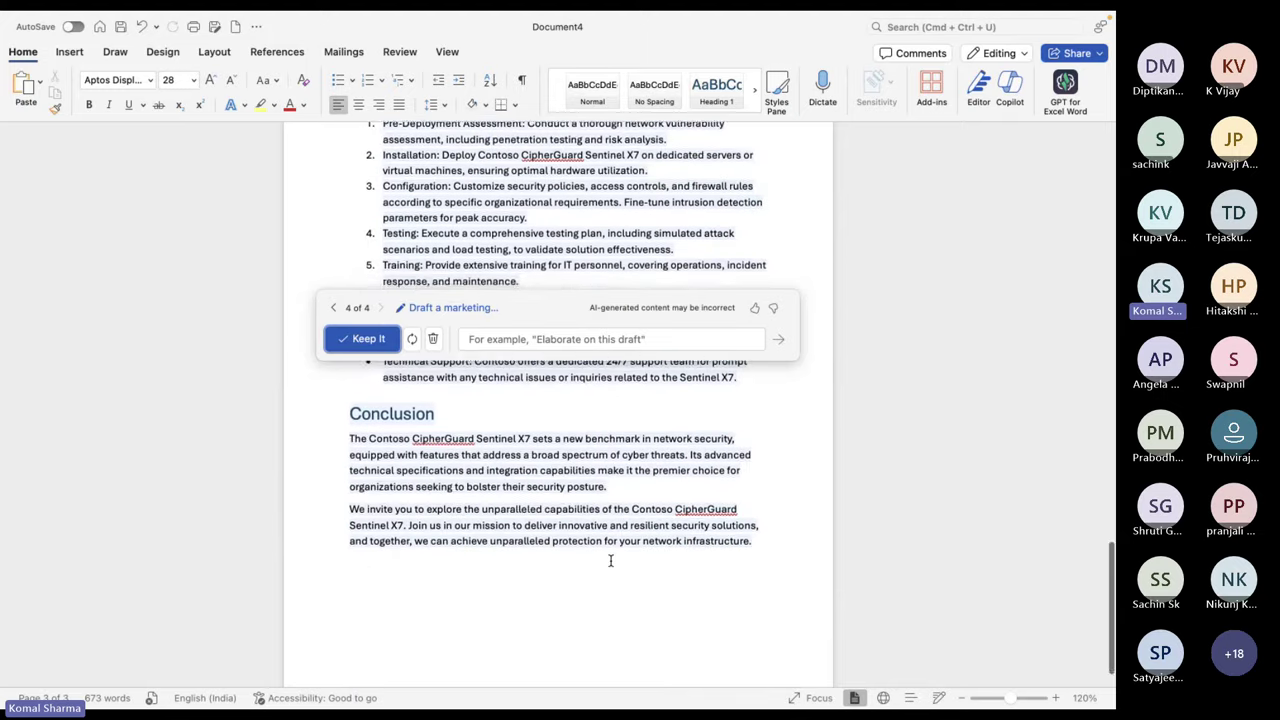
{"action": "scroll", "coordinate": [610, 561], "scroll_direction": "up", "scroll_amount": 7}
{"action": "scroll", "coordinate": [610, 561], "scroll_direction": "up", "scroll_amount": 15}
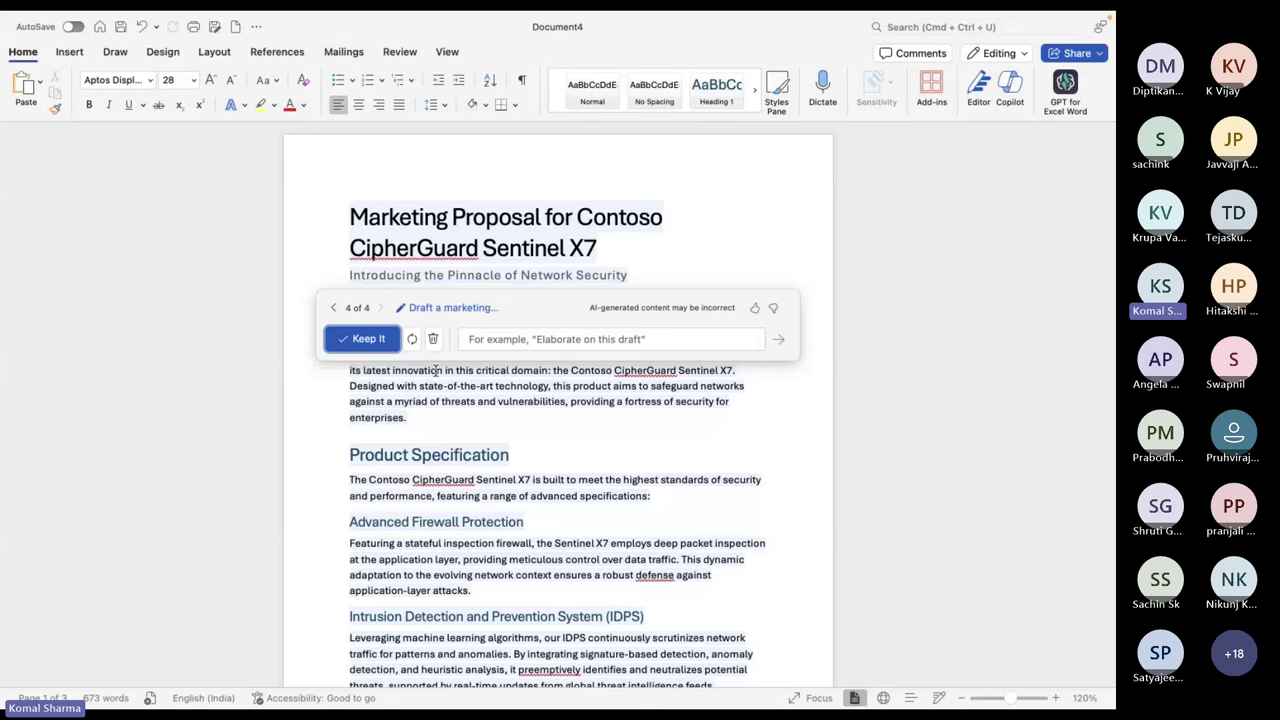
Keep Copilot's fourth draft as regular document text
{"action": "left_click", "coordinate": [358, 339]}
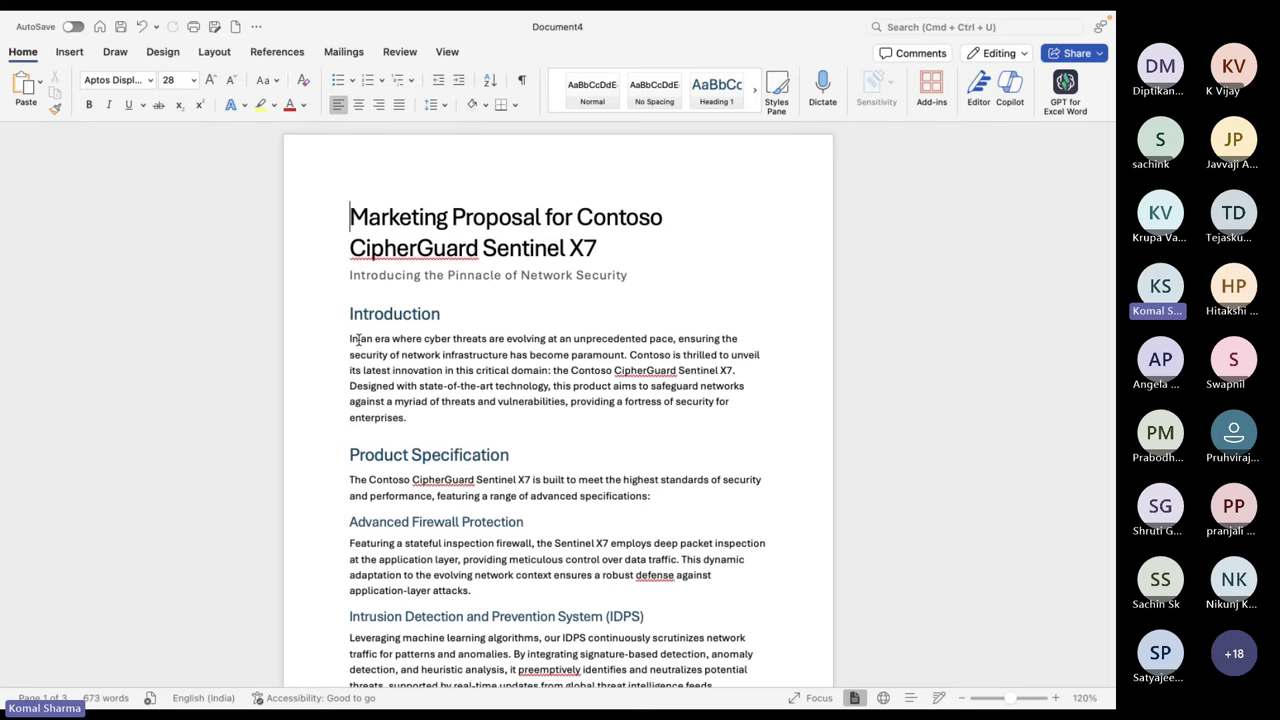
{"action": "scroll", "coordinate": [600, 458], "scroll_direction": "down", "scroll_amount": 15}
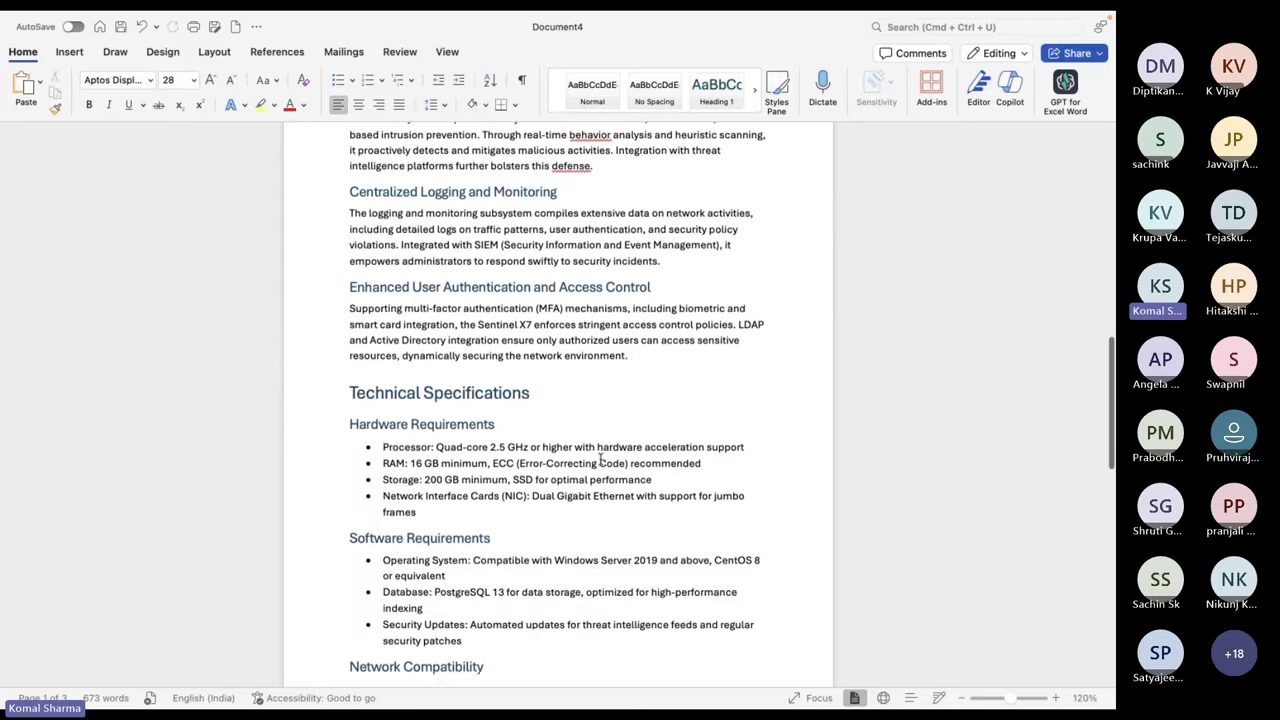
{"action": "scroll", "coordinate": [600, 458], "scroll_direction": "down", "scroll_amount": 15}
On the empty last line, open Draft with Copilot and then close it
{"action": "left_click", "coordinate": [494, 587]}
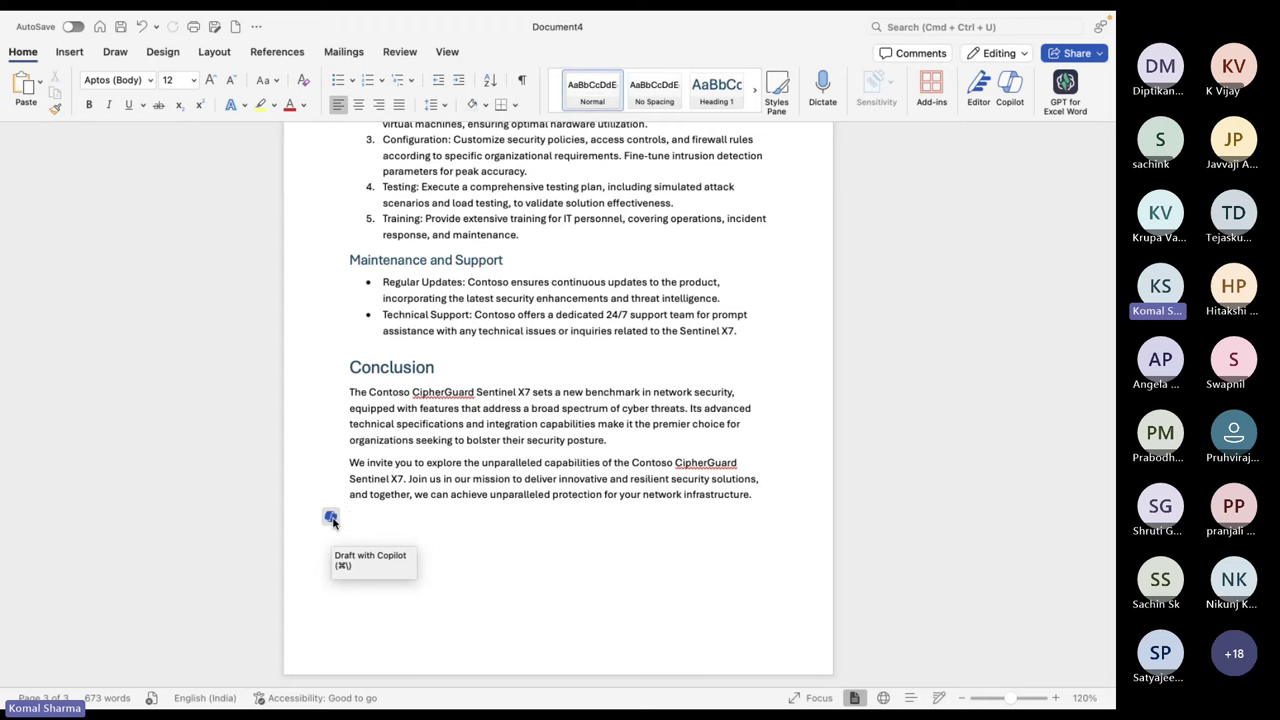
{"action": "left_click", "coordinate": [331, 518]}
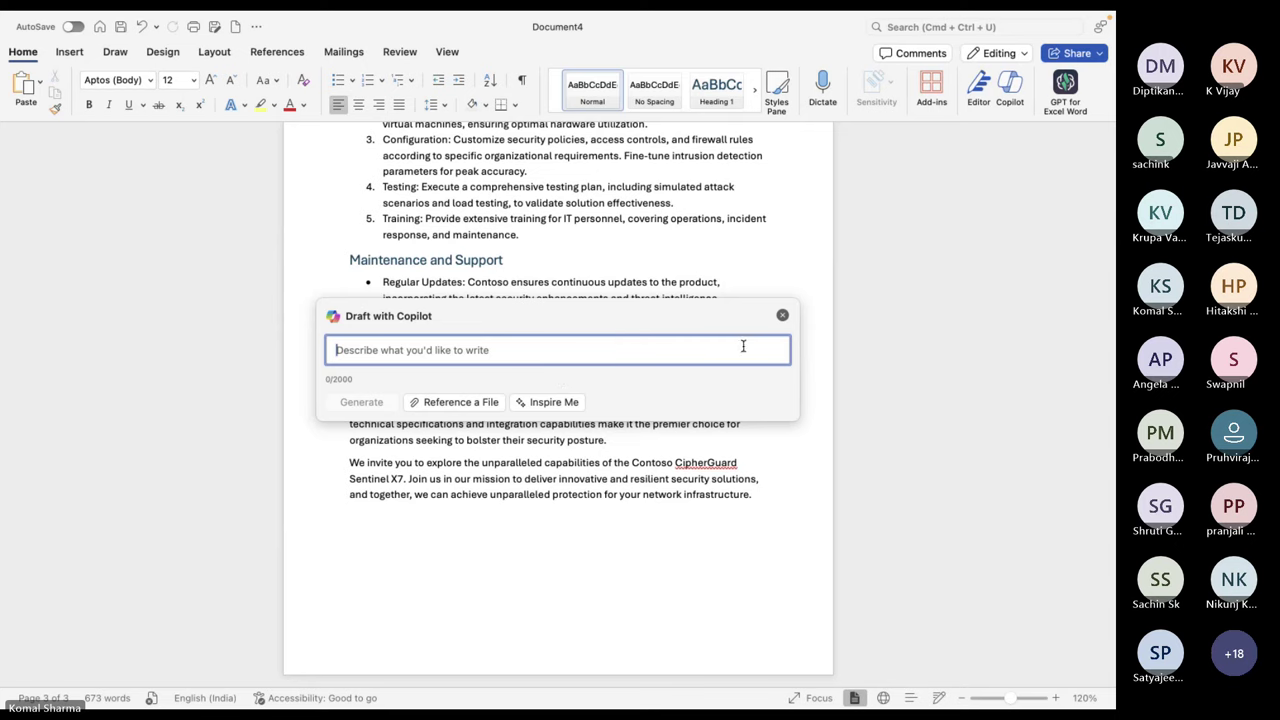
{"action": "left_click", "coordinate": [783, 317]}
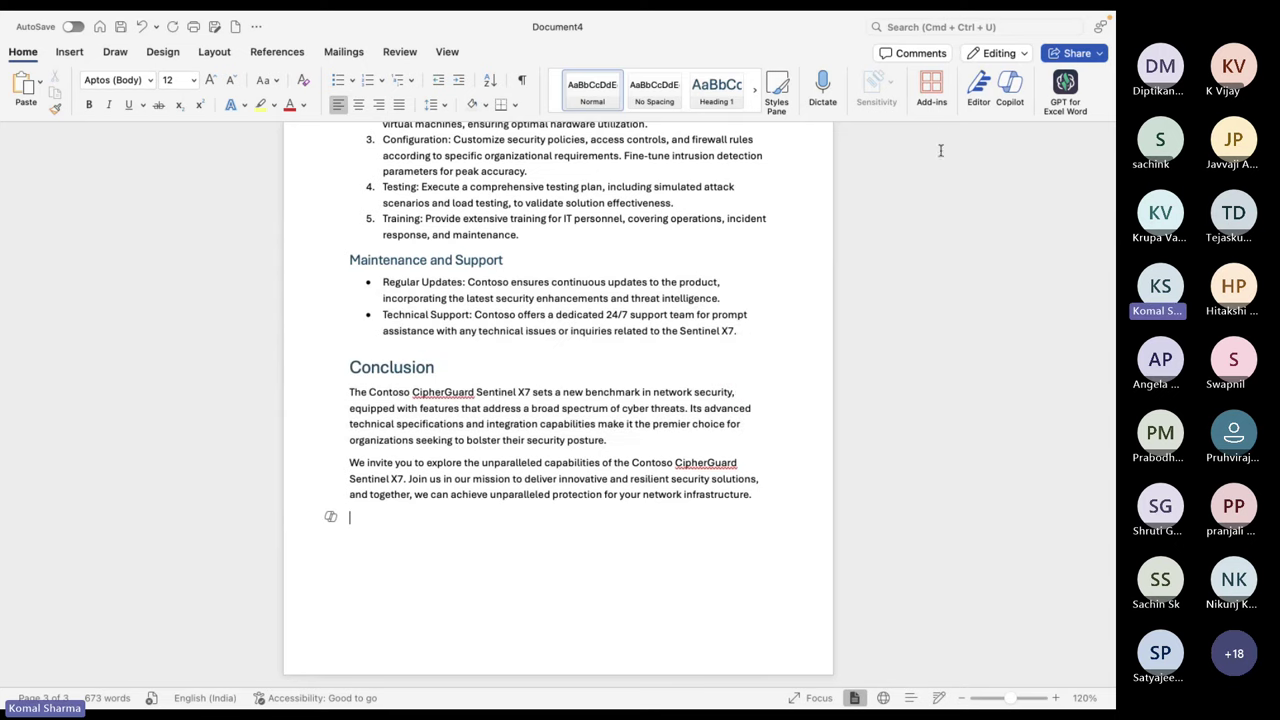
Open the Copilot chat pane beside the proposal and switch to the Teams meeting window
{"action": "left_click", "coordinate": [1010, 88]}
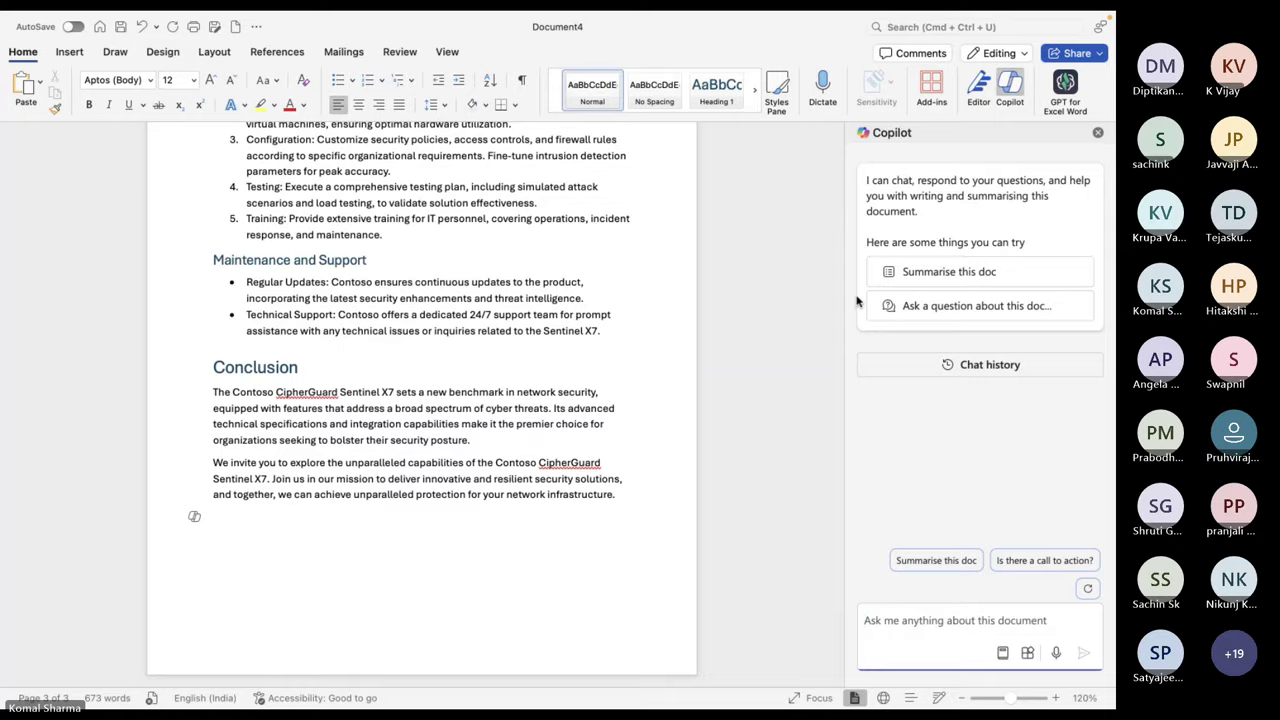
{"action": "key", "text": "super+Tab"}
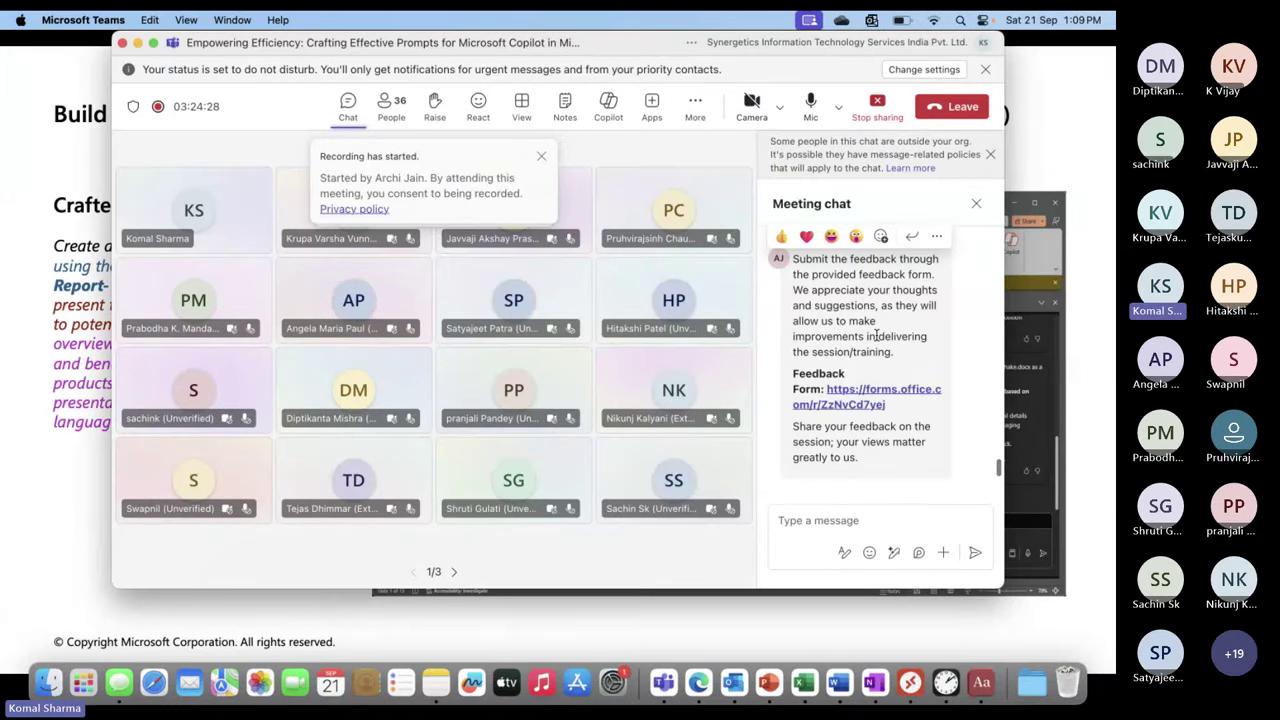
Scroll through the Teams meeting chat, then return to the Word proposal
{"action": "scroll", "coordinate": [876, 336], "scroll_direction": "up", "scroll_amount": 10}
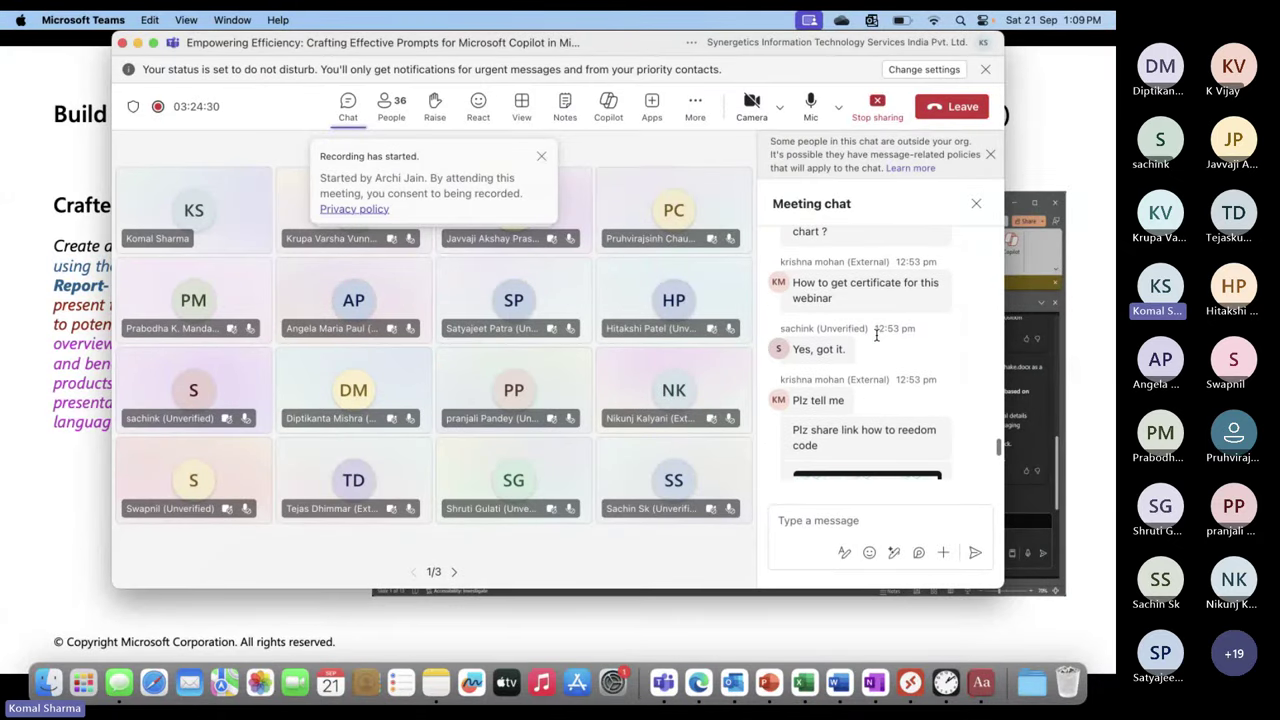
{"action": "scroll", "coordinate": [876, 336], "scroll_direction": "up", "scroll_amount": 4}
{"action": "scroll", "coordinate": [876, 336], "scroll_direction": "down", "scroll_amount": 7}
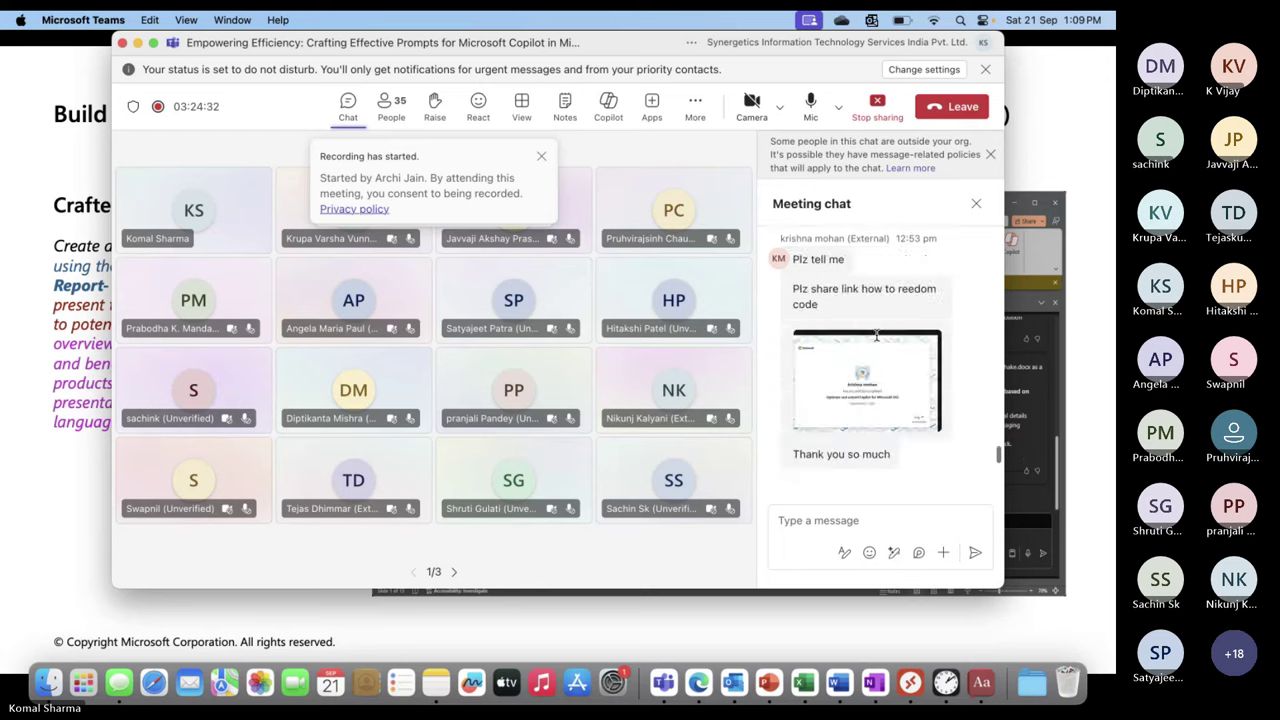
{"action": "scroll", "coordinate": [876, 336], "scroll_direction": "down", "scroll_amount": 4}
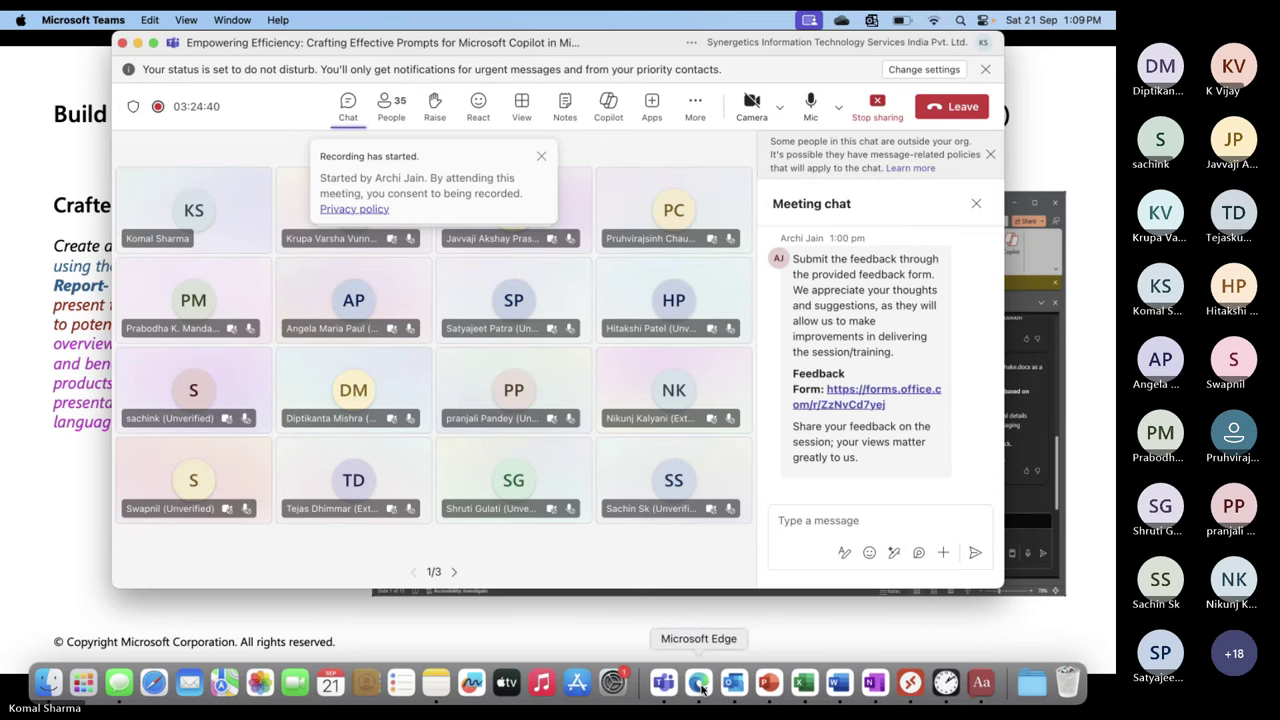
{"action": "left_click", "coordinate": [838, 682]}
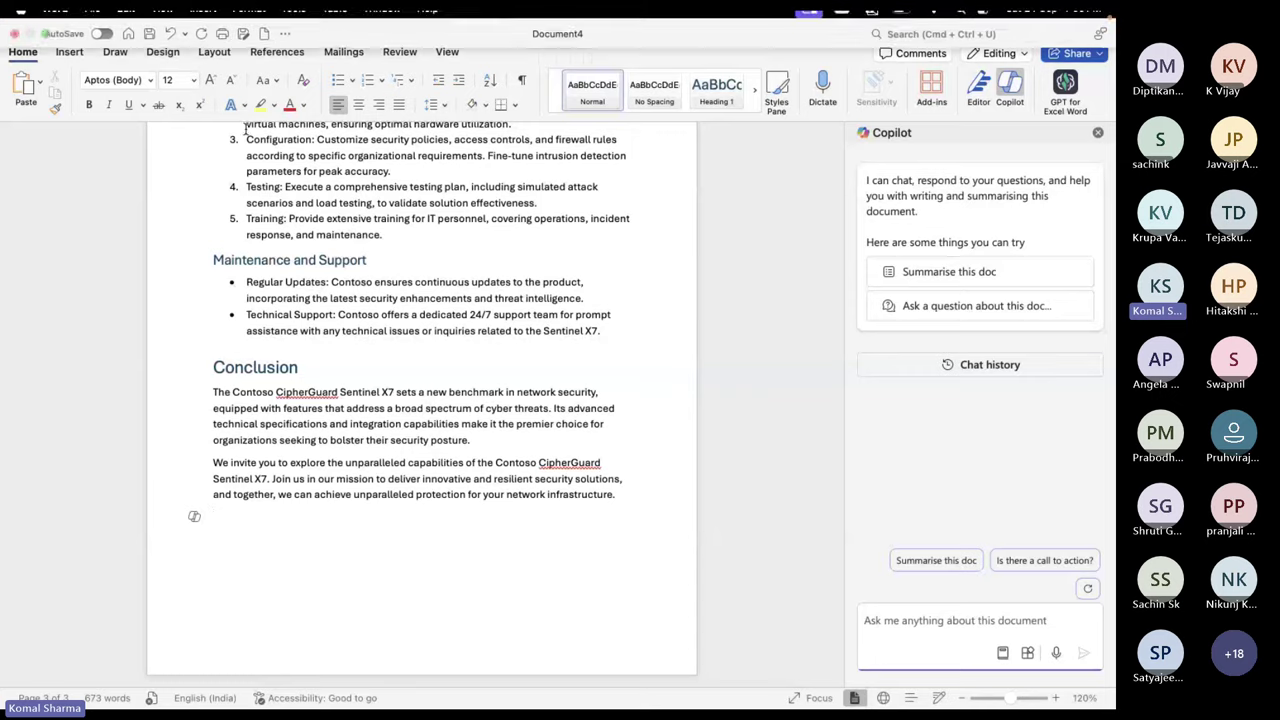
Create a blank document and prompt Draft with Copilot: 'Please help me to create TOC for my training session'
{"action": "left_click", "coordinate": [235, 26]}
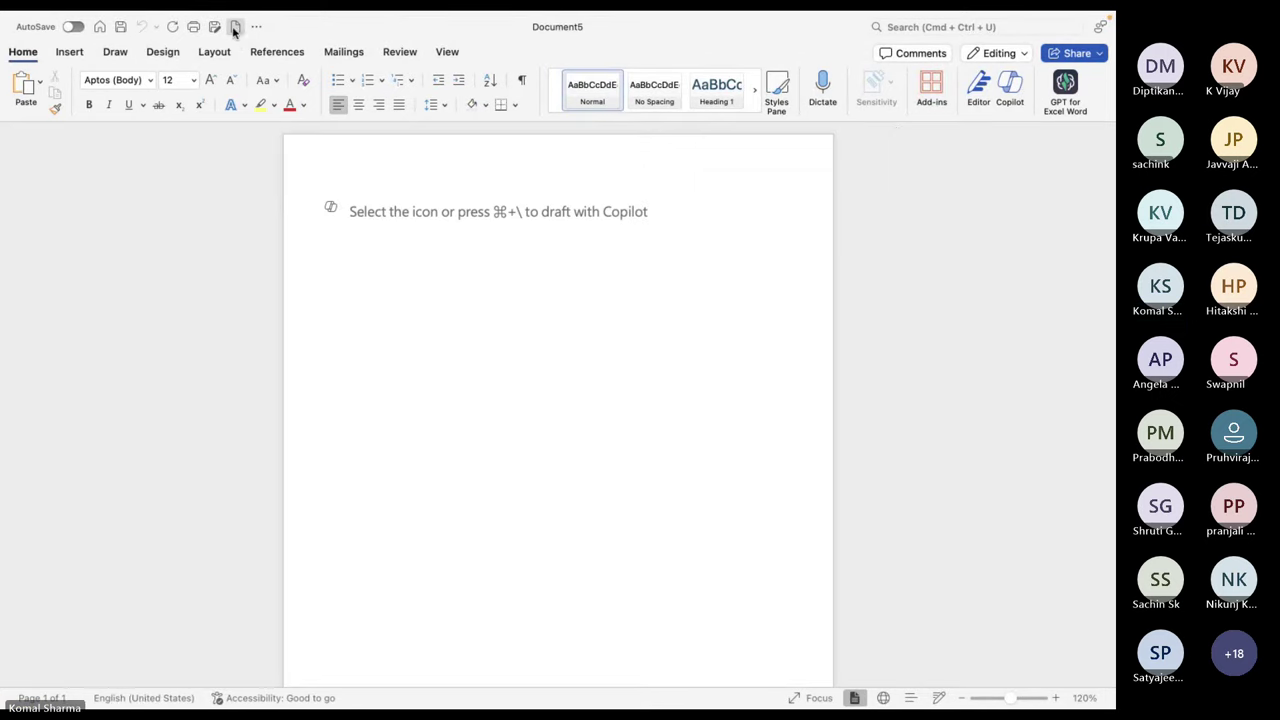
{"action": "left_click", "coordinate": [329, 209]}
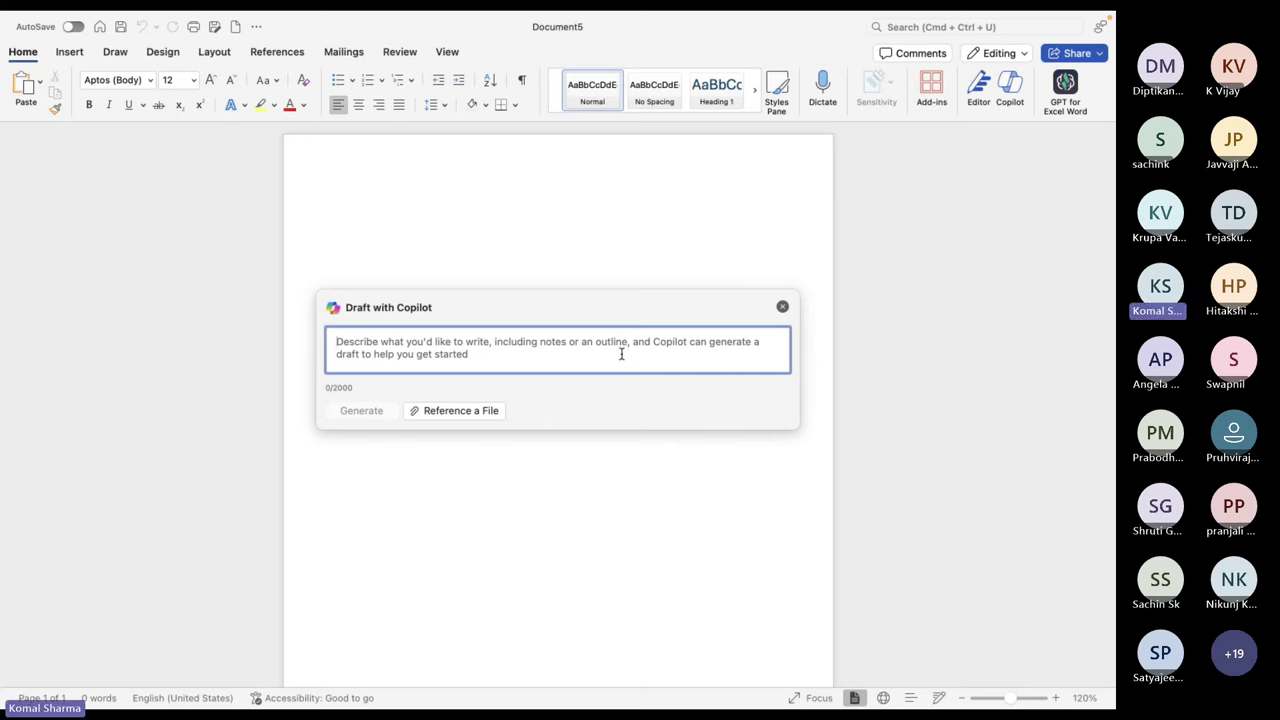
{"action": "type", "text": "Pl"}
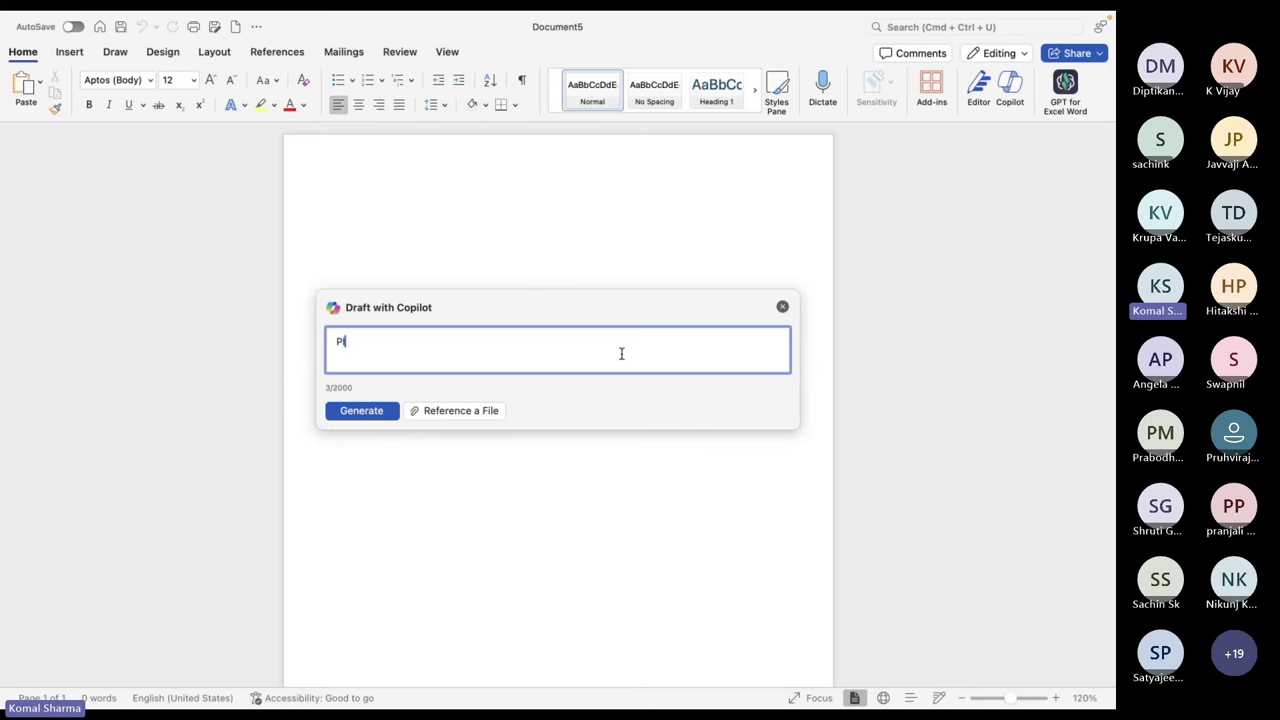
{"action": "type", "text": "ease help me to create"}
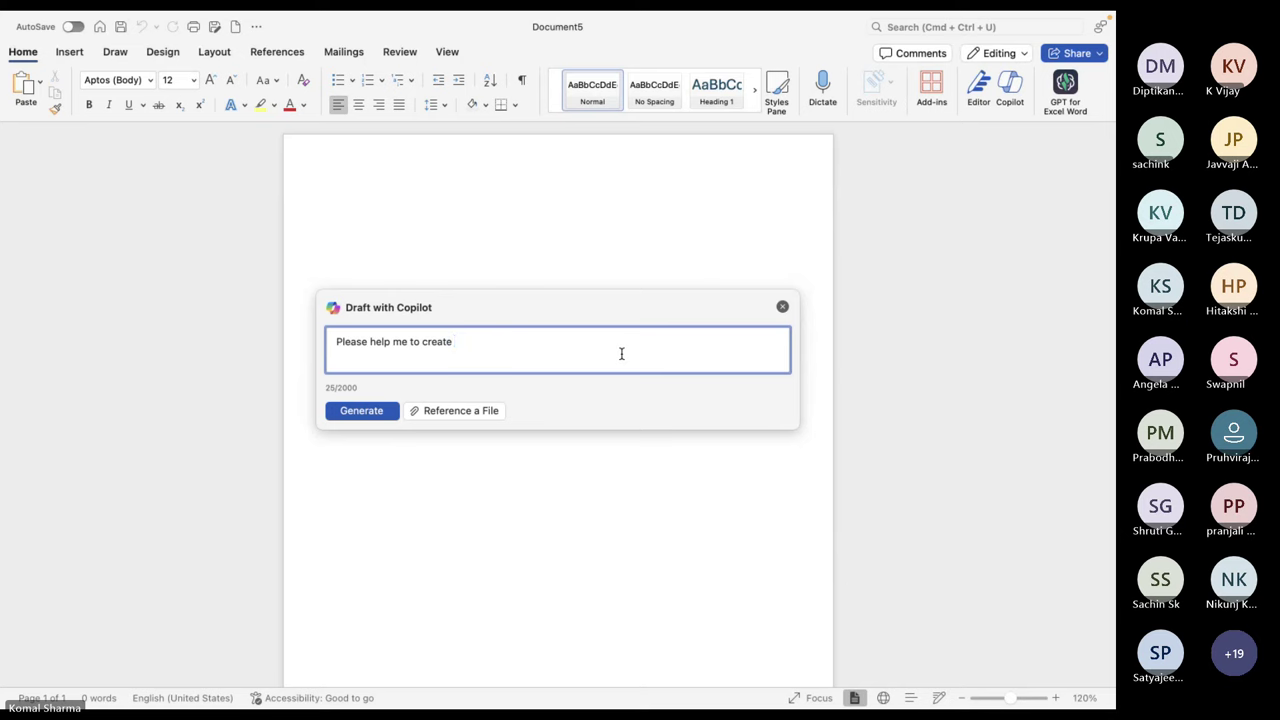
{"action": "type", "text": " TOC fo"}
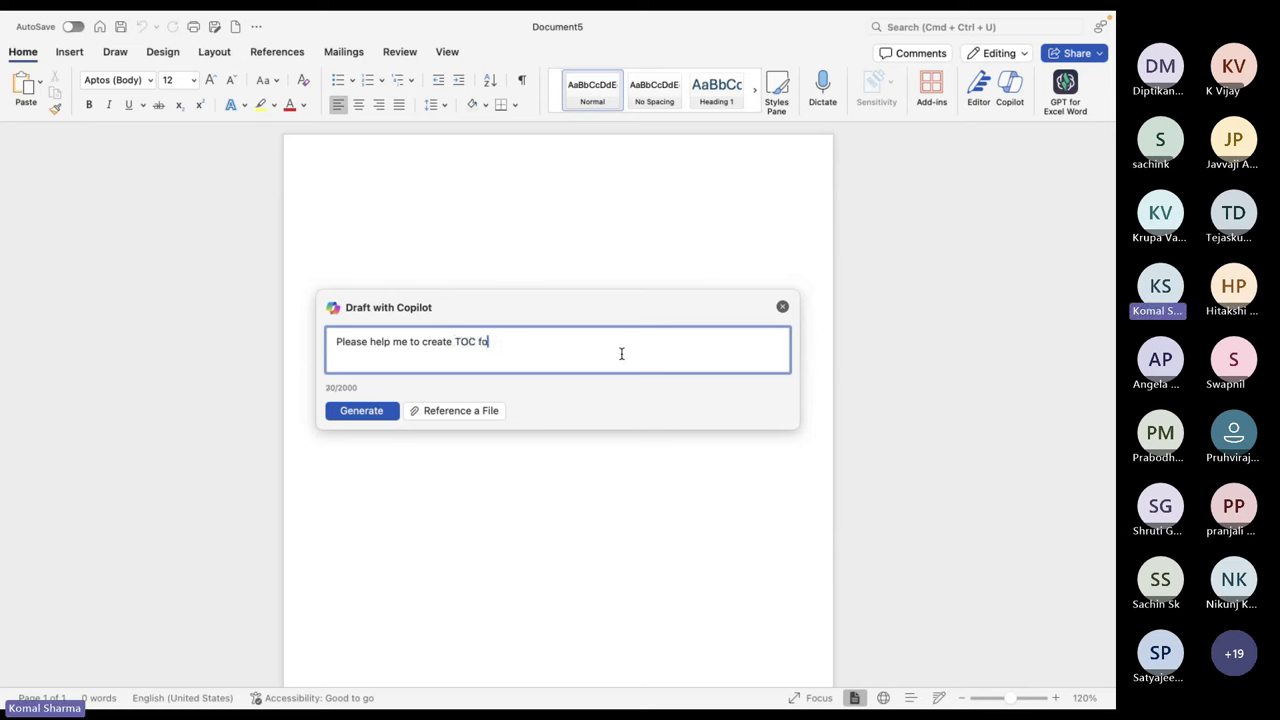
{"action": "type", "text": "r my ta"}
{"action": "key", "text": "BackSpace"}
{"action": "type", "text": "r"}
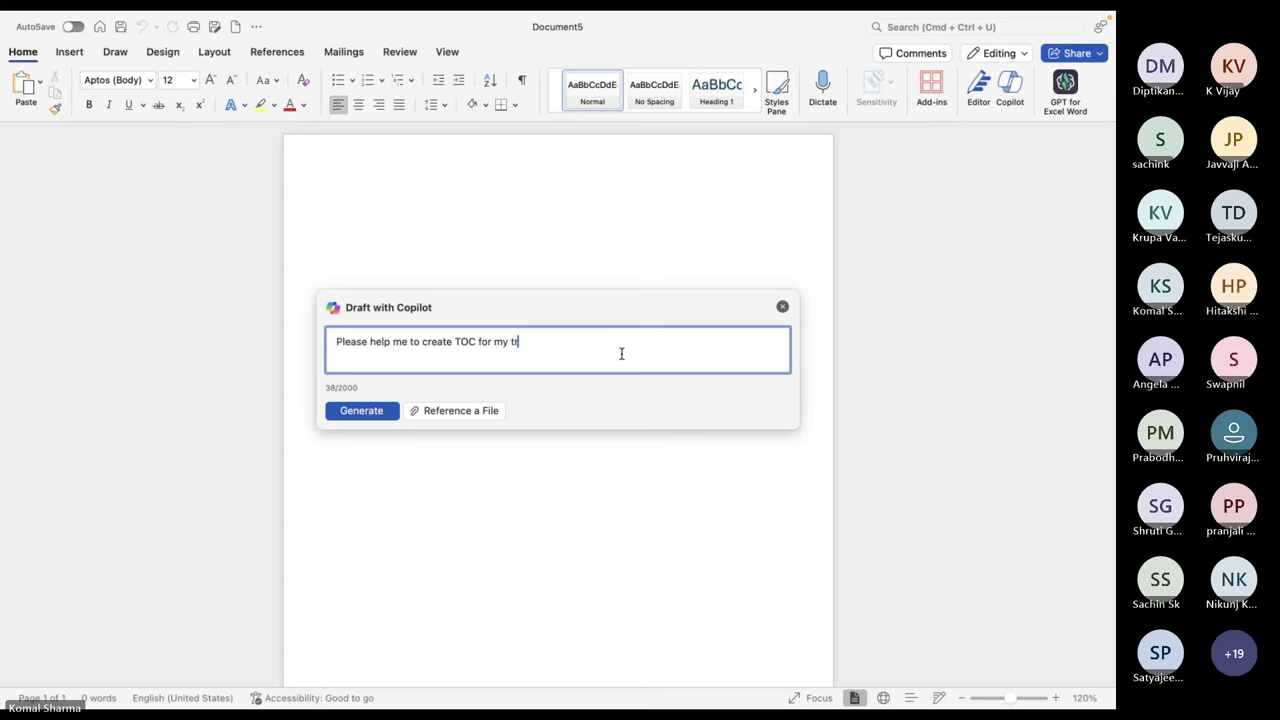
{"action": "type", "text": "aining session"}
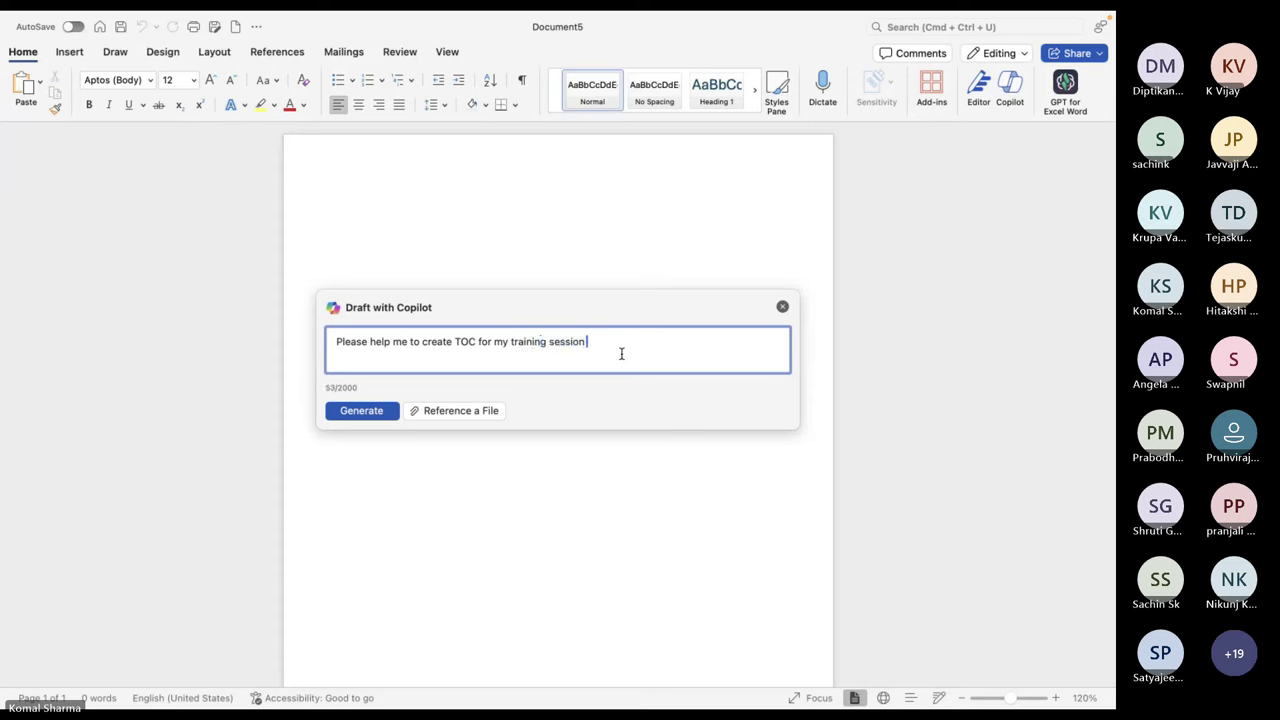
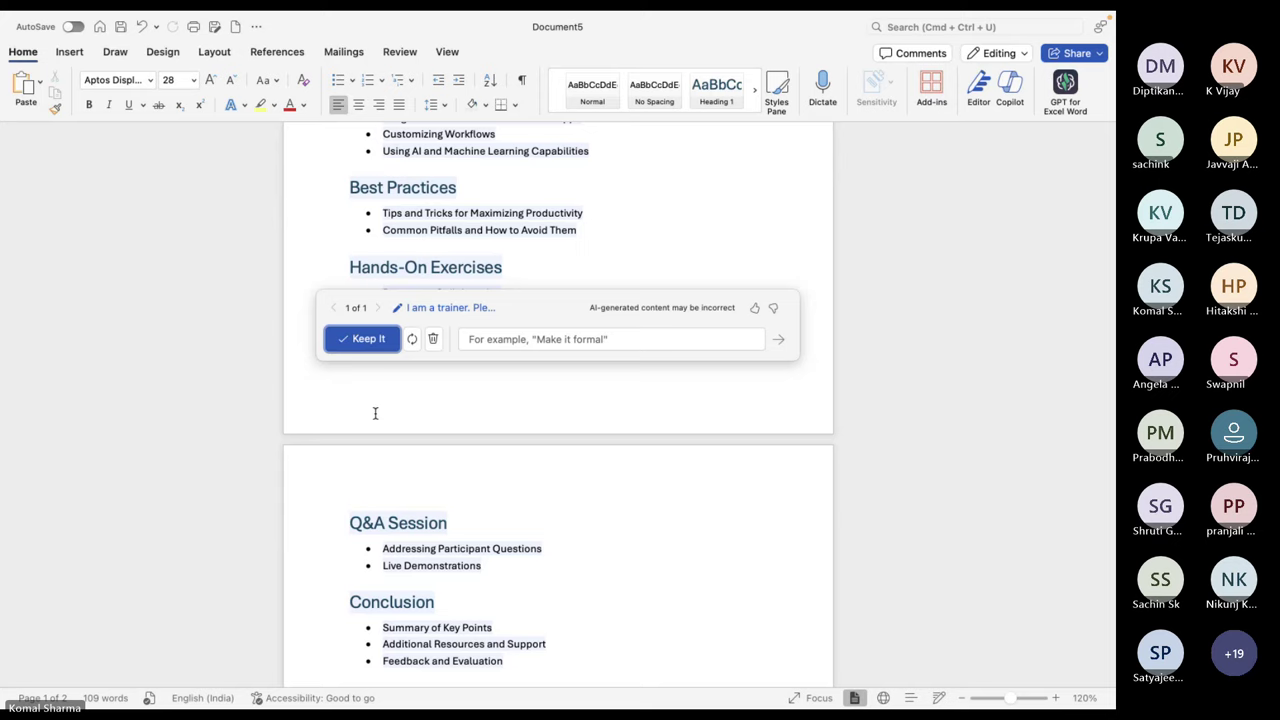
Review and keep Copilot's two-page table of contents for the Copilot for Microsoft 365 training
{"action": "scroll", "coordinate": [450, 487], "scroll_direction": "up", "scroll_amount": 5}
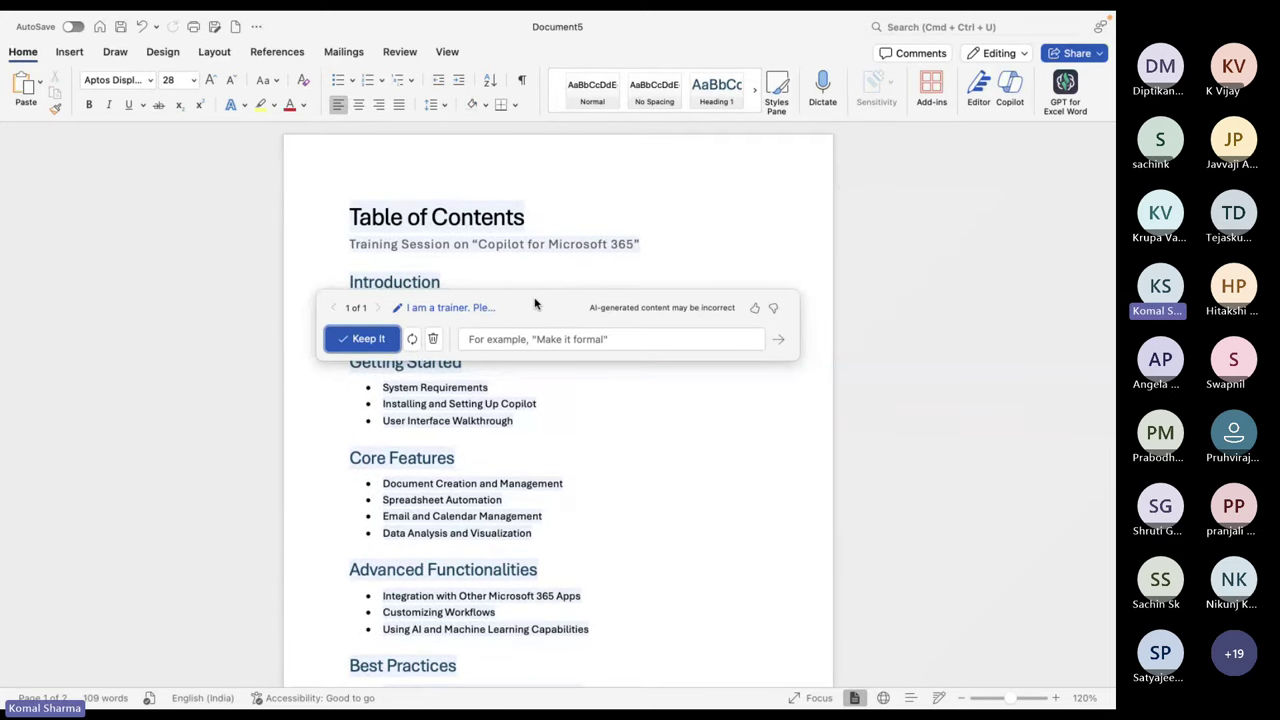
{"action": "left_click_drag", "start_coordinate": [535, 304], "coordinate": [936, 255]}
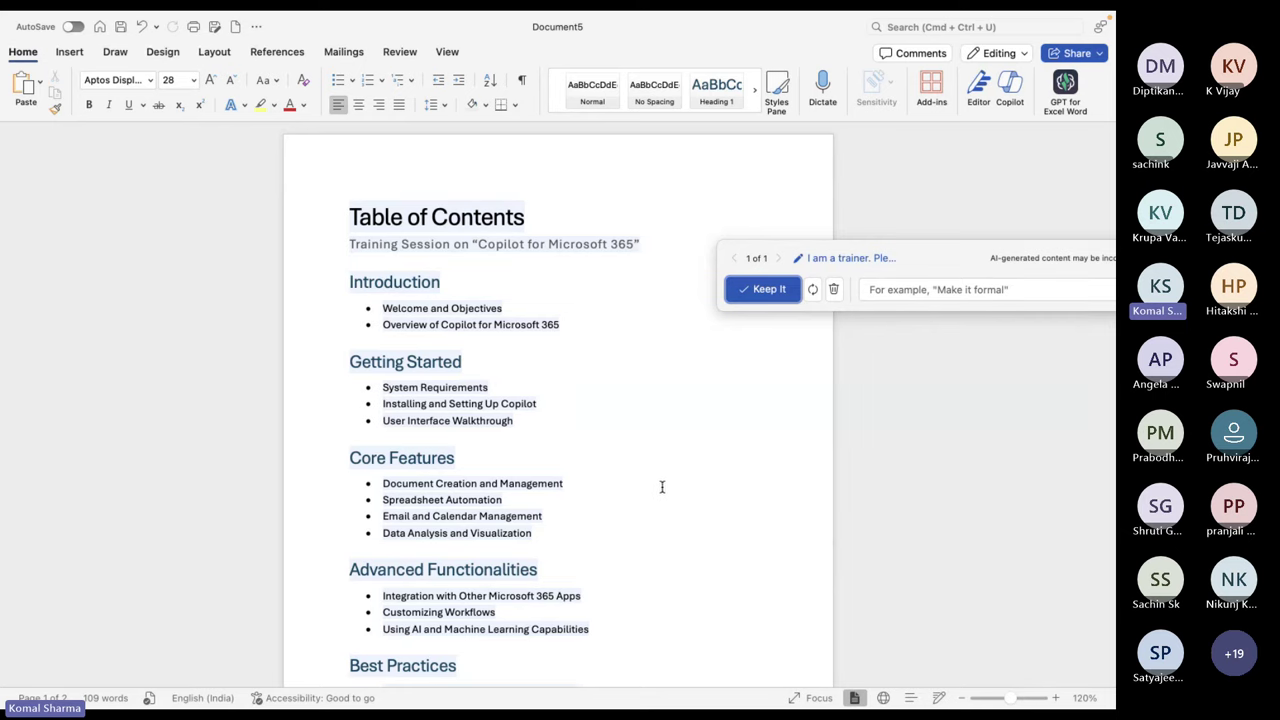
{"action": "scroll", "coordinate": [661, 487], "scroll_direction": "down", "scroll_amount": 10}
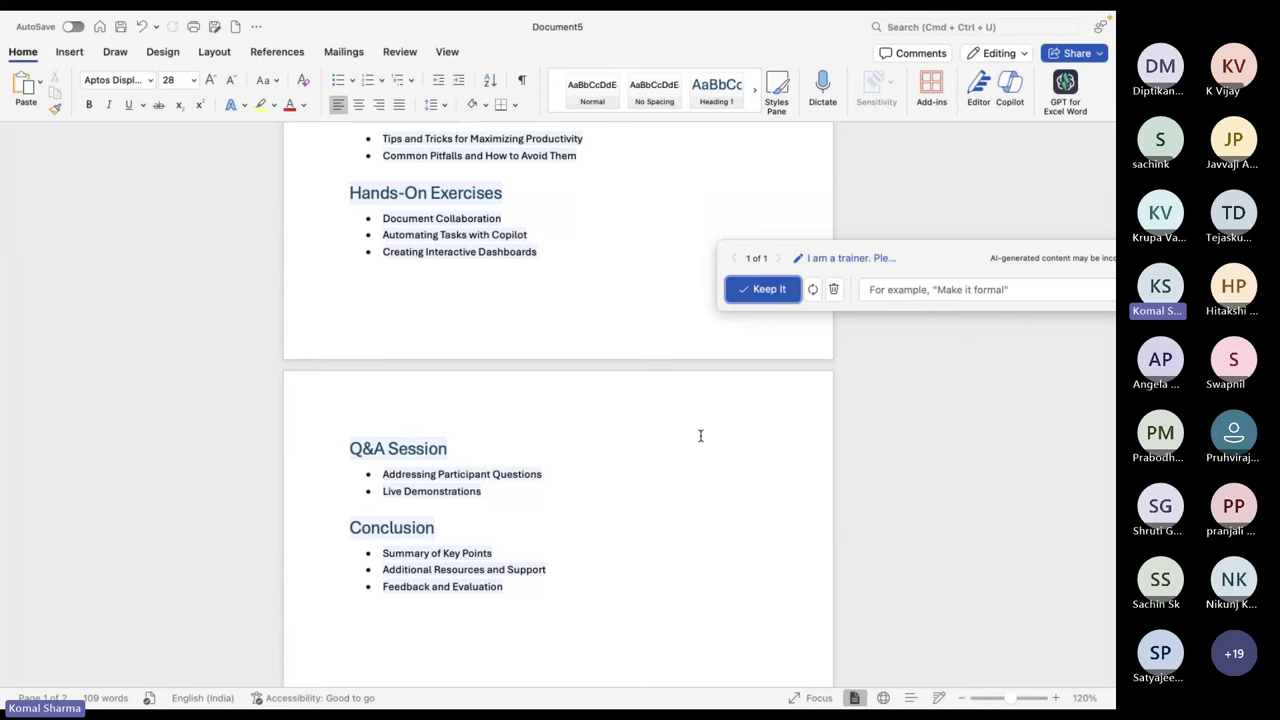
{"action": "scroll", "coordinate": [701, 438], "scroll_direction": "up", "scroll_amount": 5}
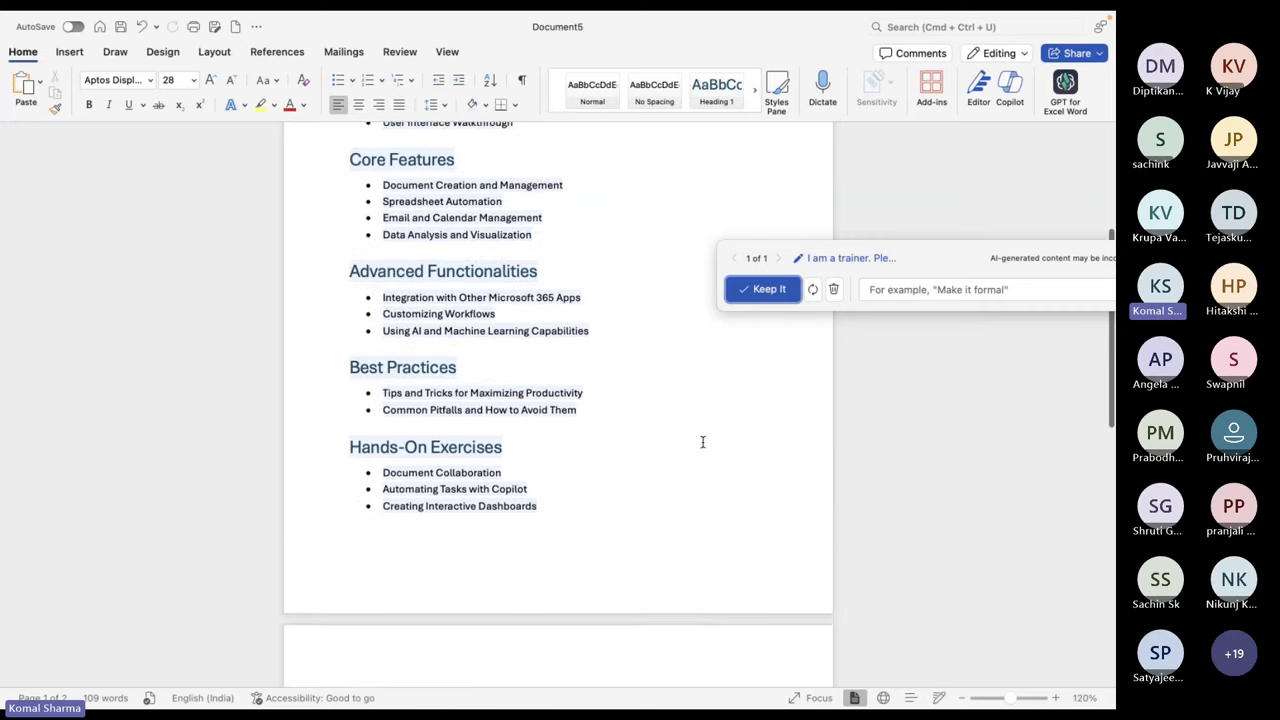
{"action": "scroll", "coordinate": [702, 442], "scroll_direction": "up", "scroll_amount": 1}
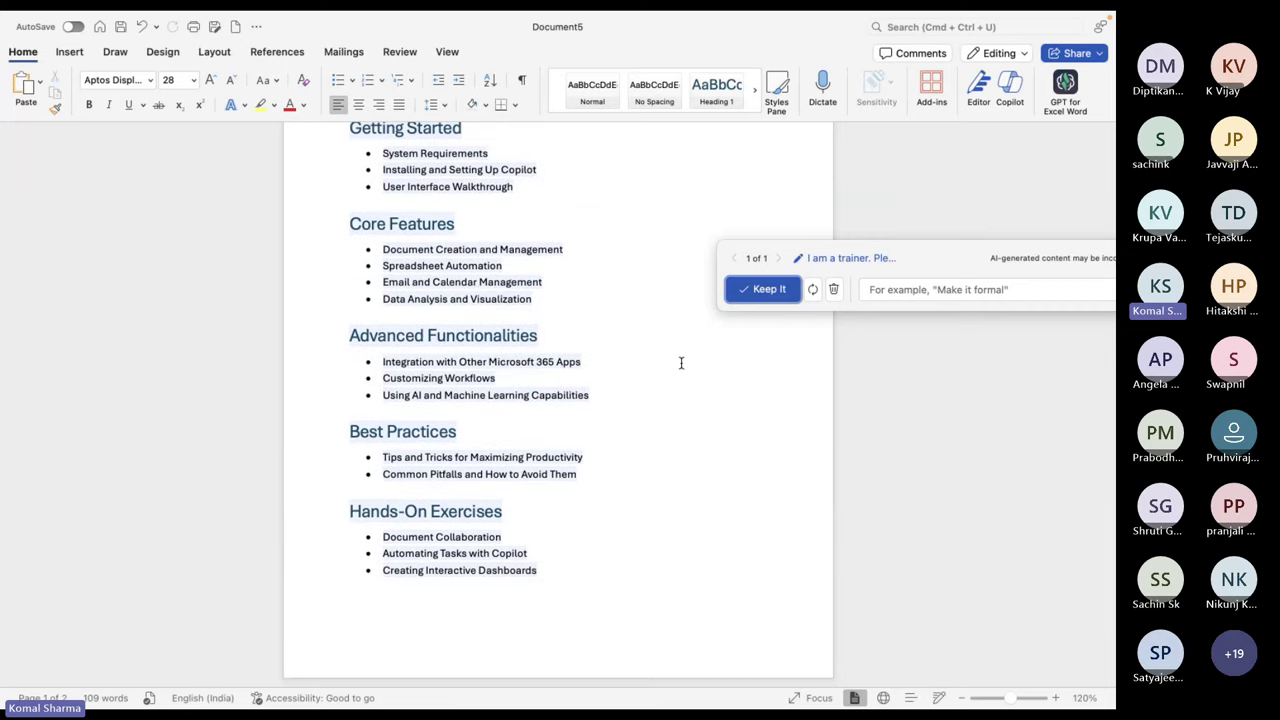
{"action": "scroll", "coordinate": [681, 363], "scroll_direction": "up", "scroll_amount": 4}
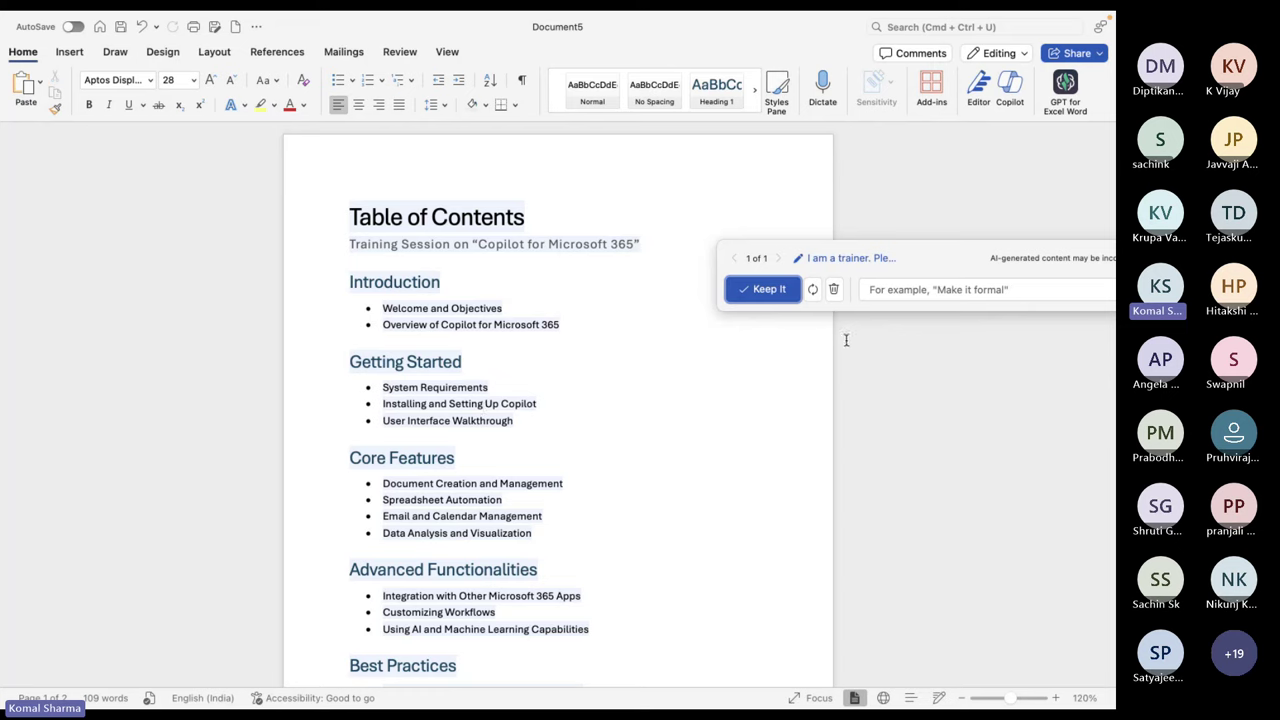
{"action": "left_click", "coordinate": [762, 290]}
Close Document5 and Document4, deleting both unsaved drafts
{"action": "mouse_move", "coordinate": [15, 47]}
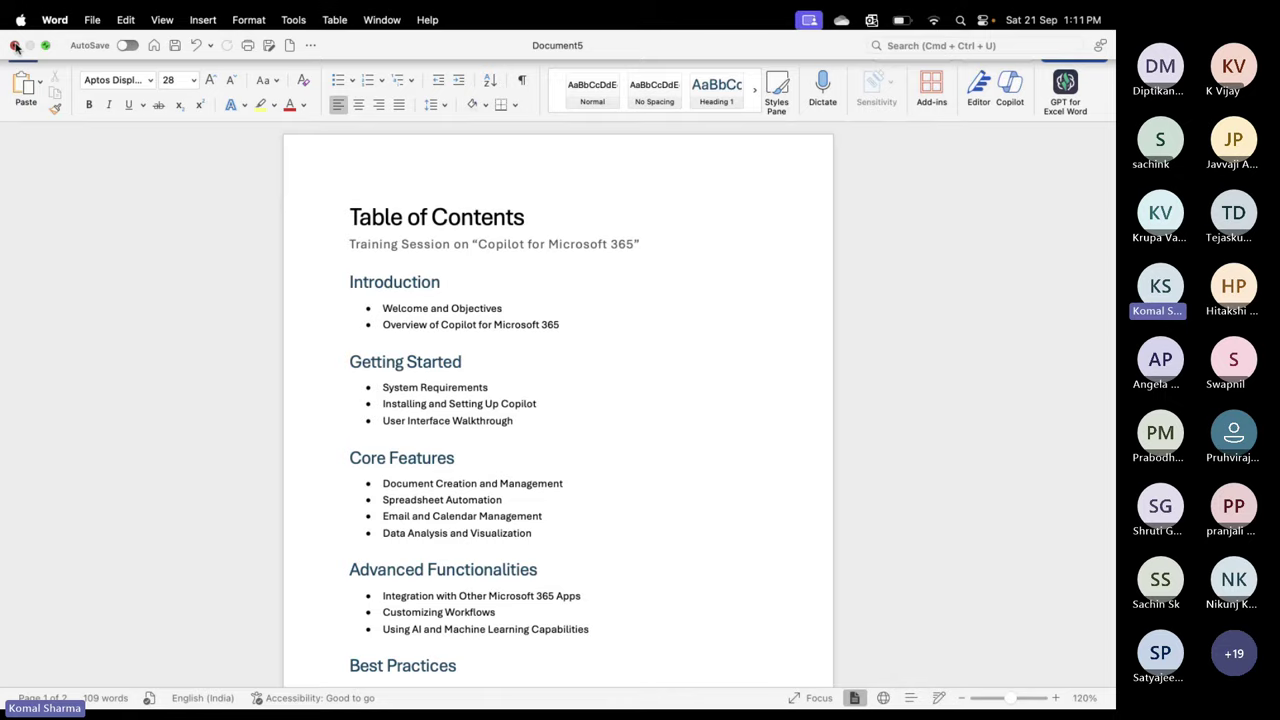
{"action": "left_click", "coordinate": [15, 47]}
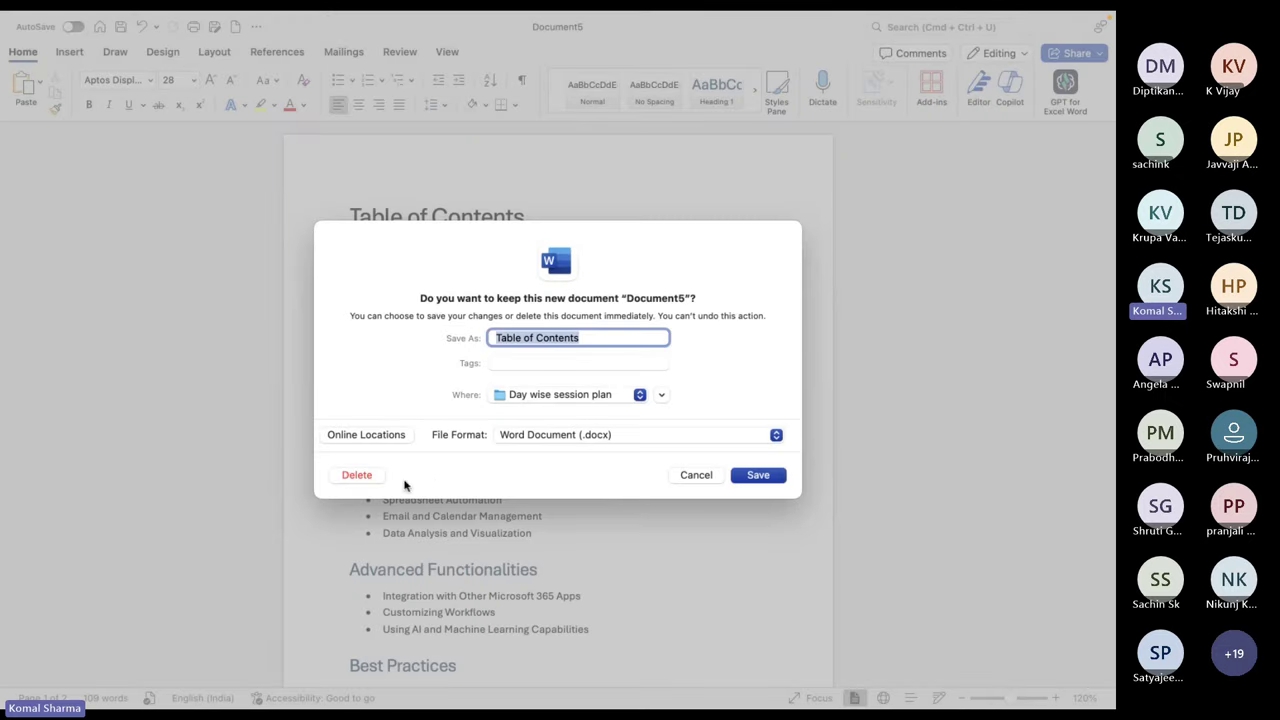
{"action": "left_click", "coordinate": [357, 475]}
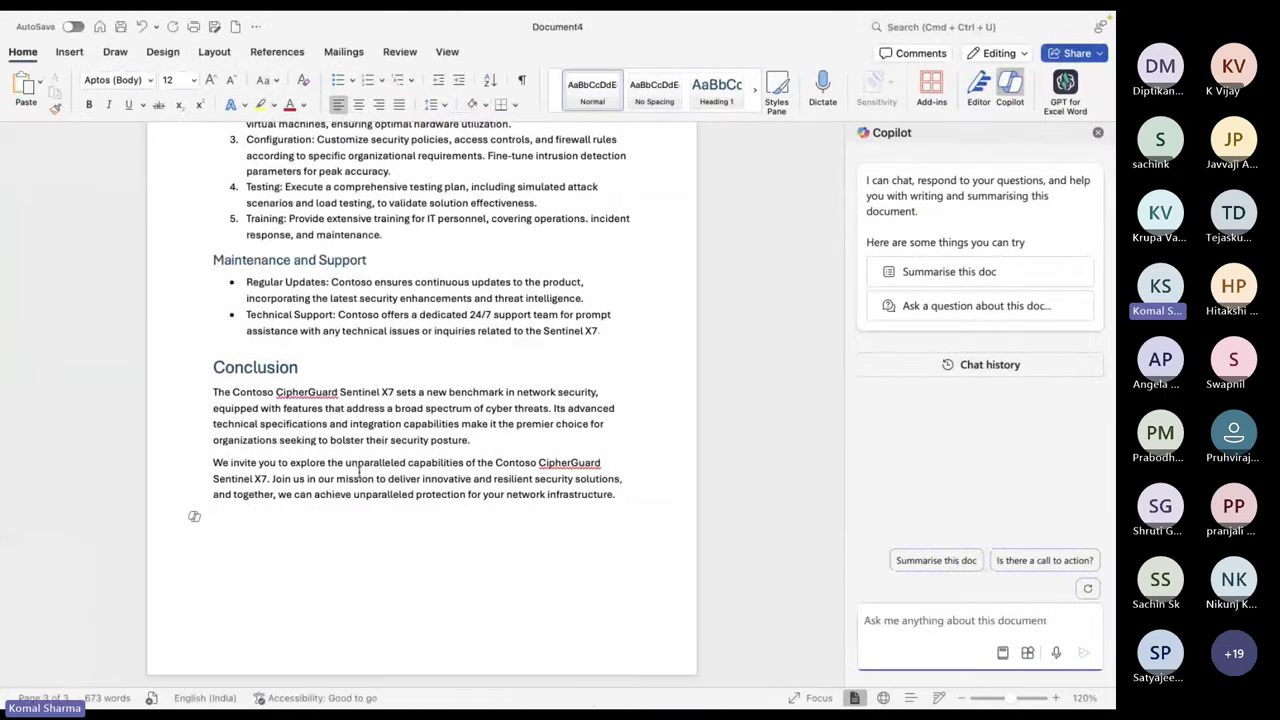
{"action": "mouse_move", "coordinate": [26, 28]}
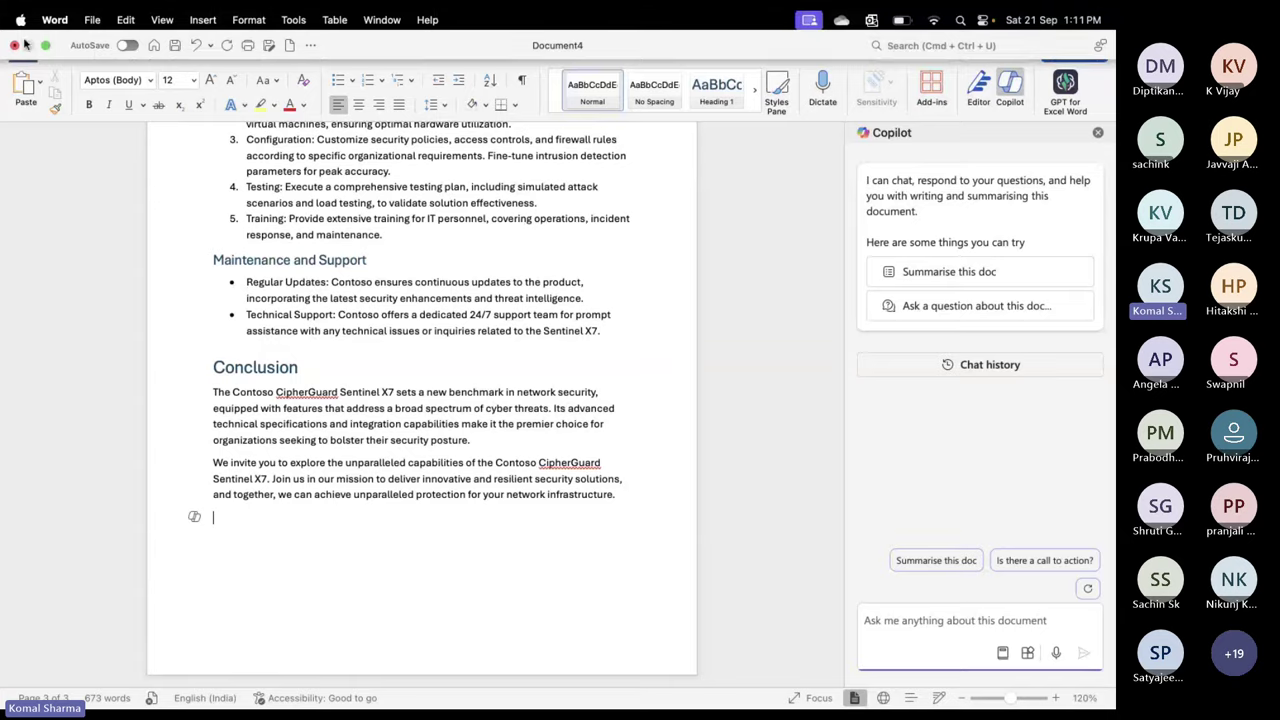
{"action": "left_click", "coordinate": [14, 45]}
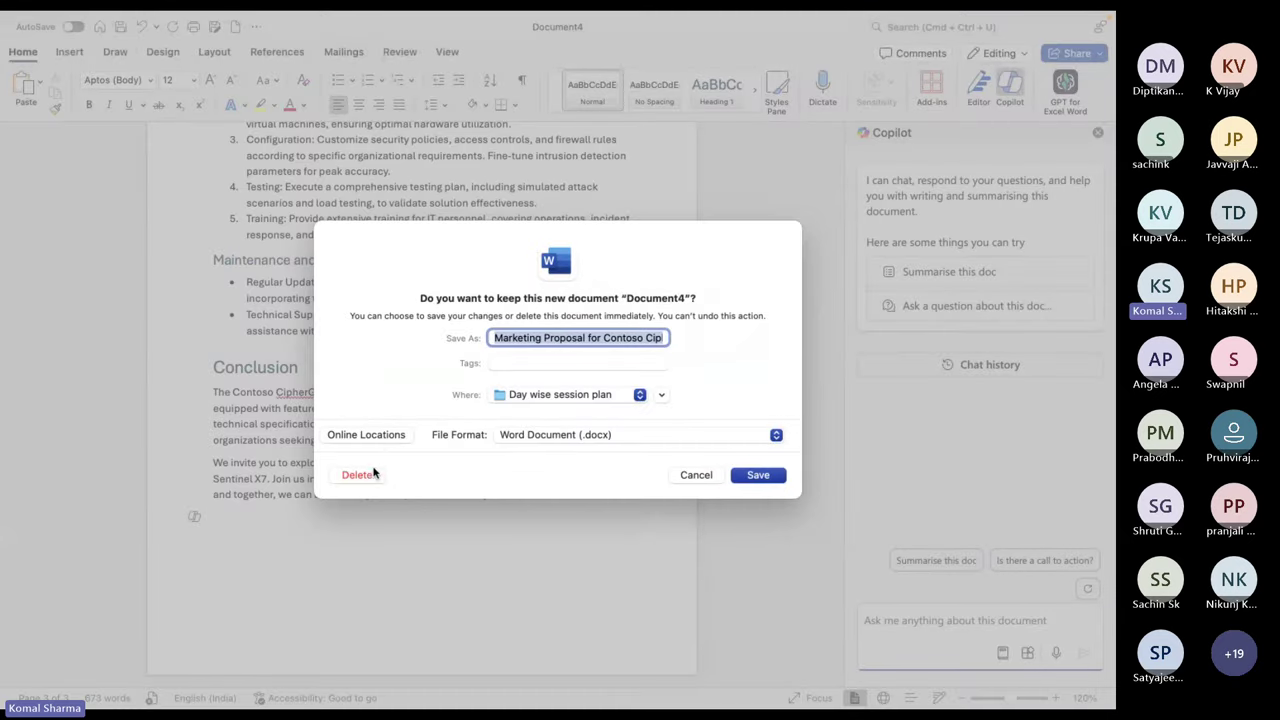
{"action": "left_click", "coordinate": [358, 475]}
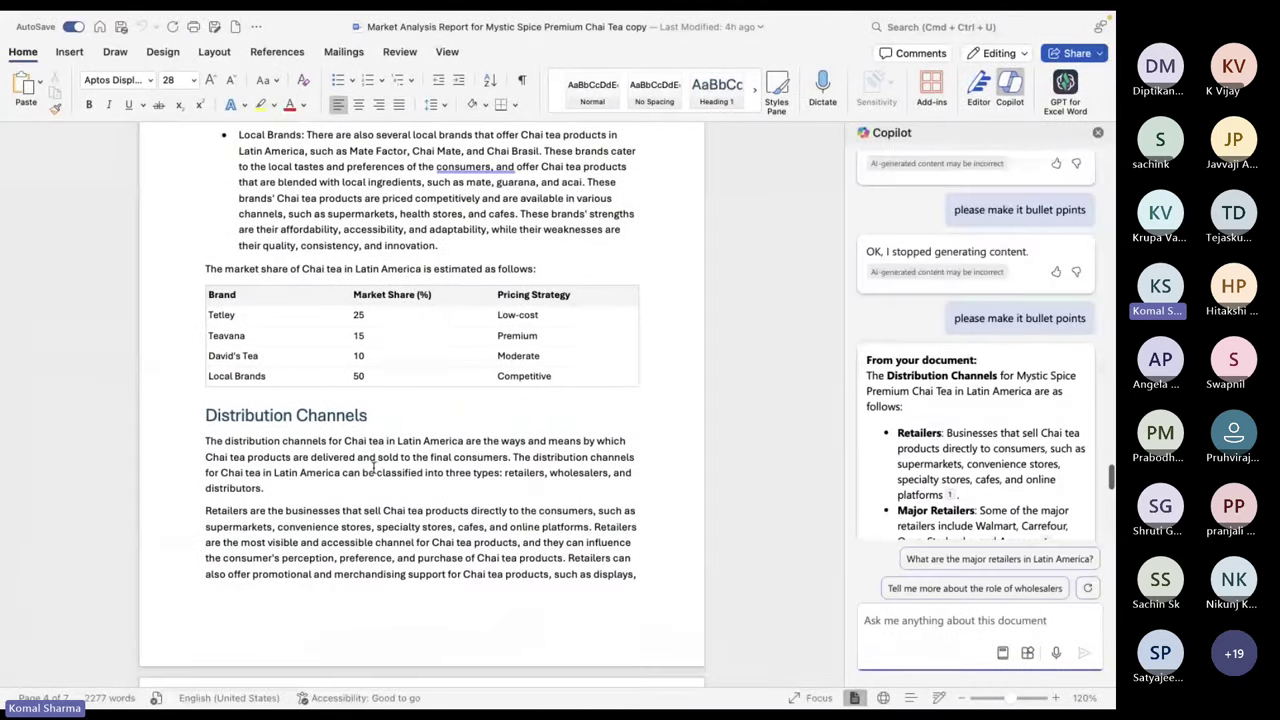
Close the chai tea market analysis report and return to the Edge Copilot chat window
{"action": "key", "text": "ctrl+Up"}
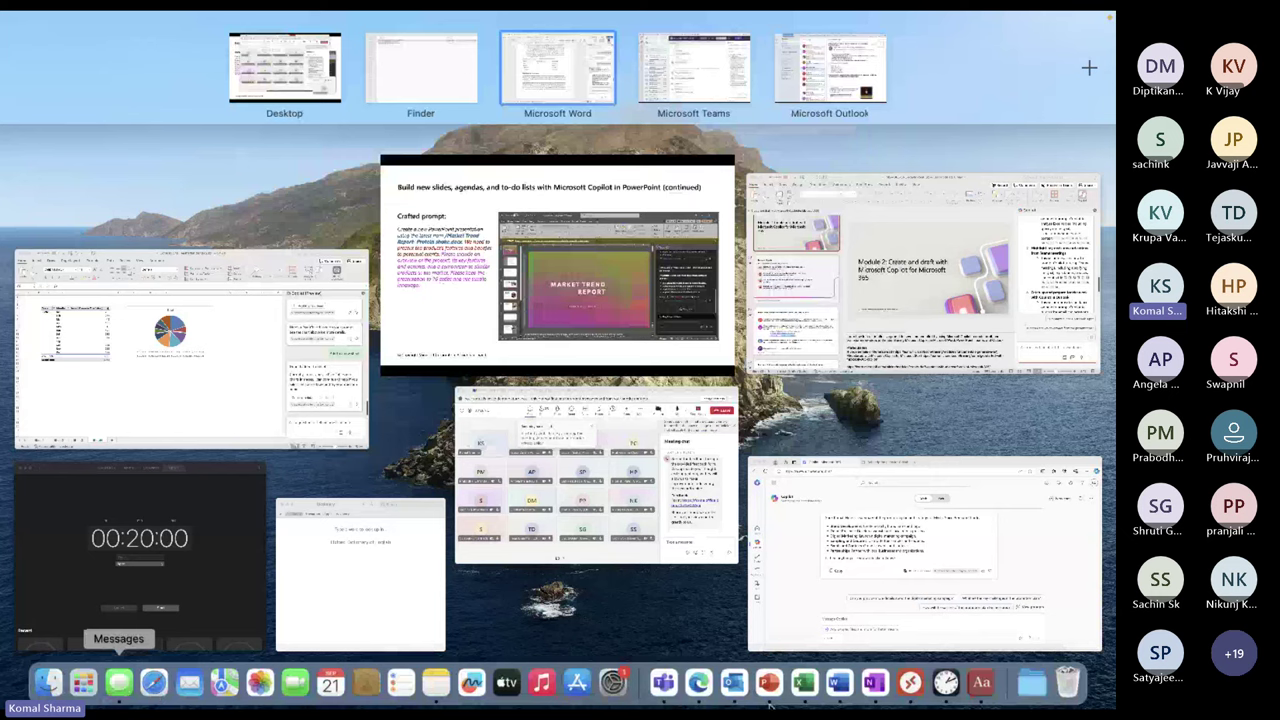
{"action": "left_click", "coordinate": [571, 95]}
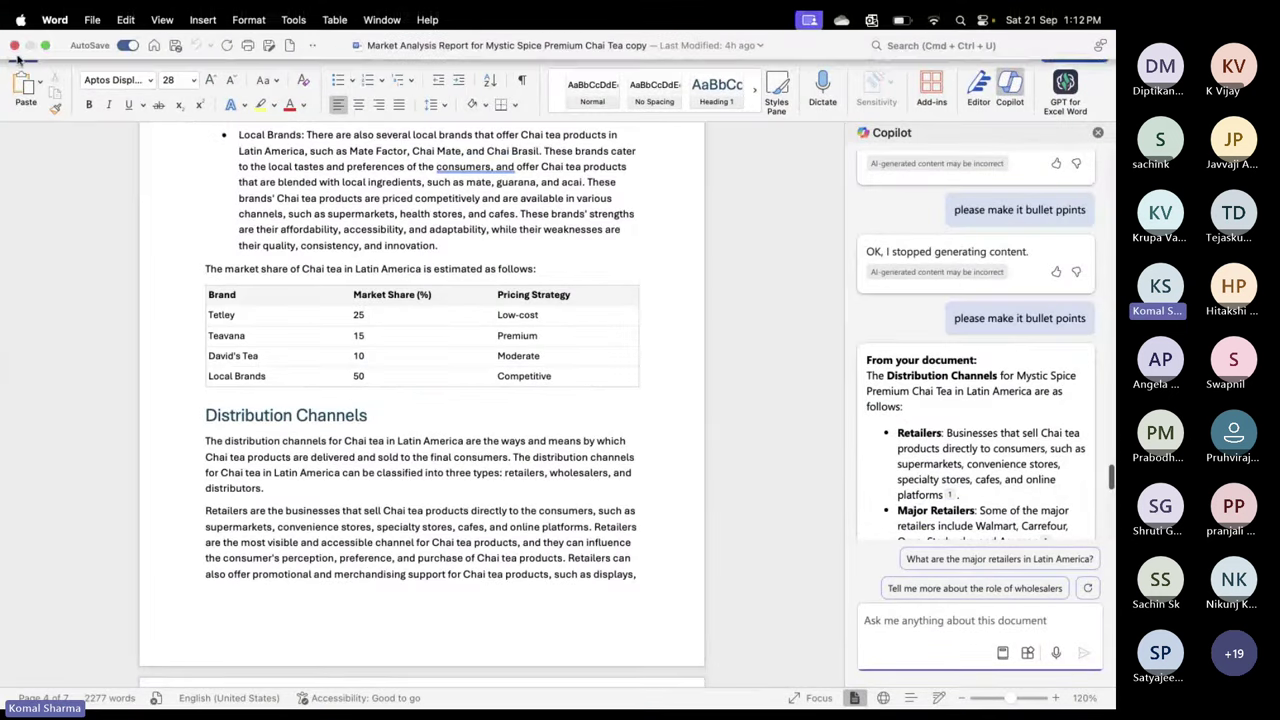
{"action": "left_click", "coordinate": [14, 46]}
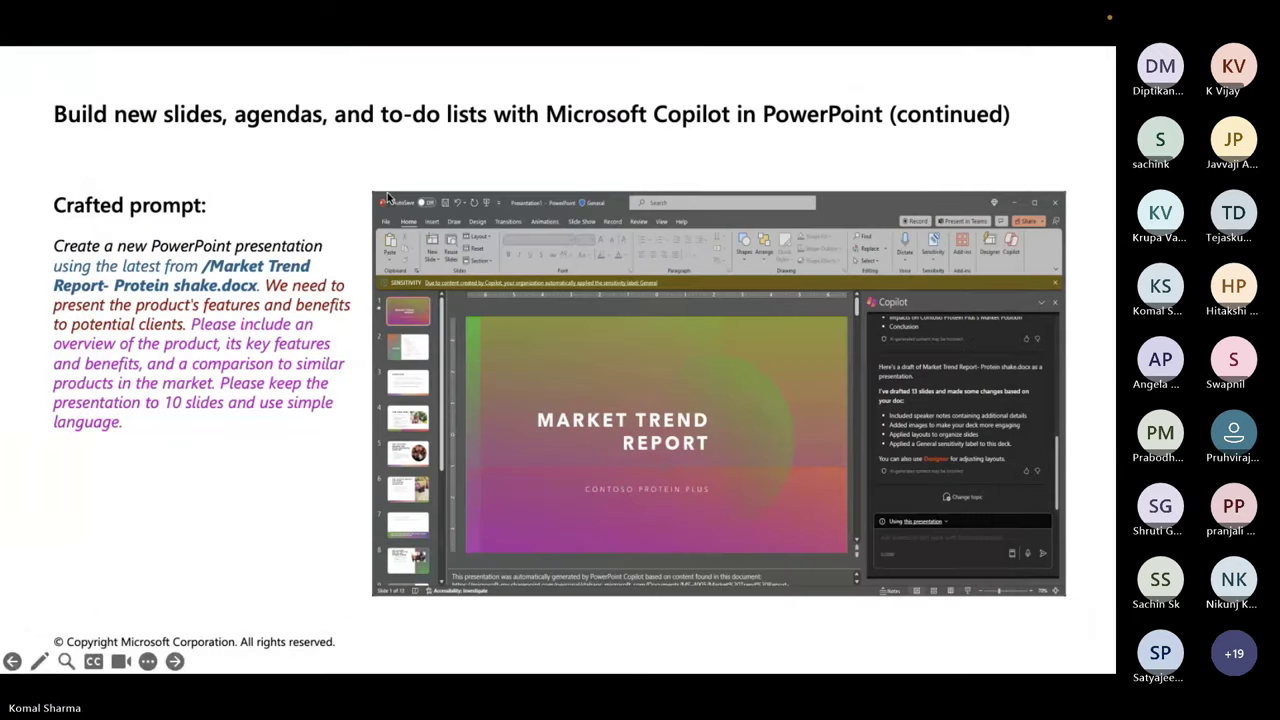
{"action": "key", "text": "ctrl+Up"}
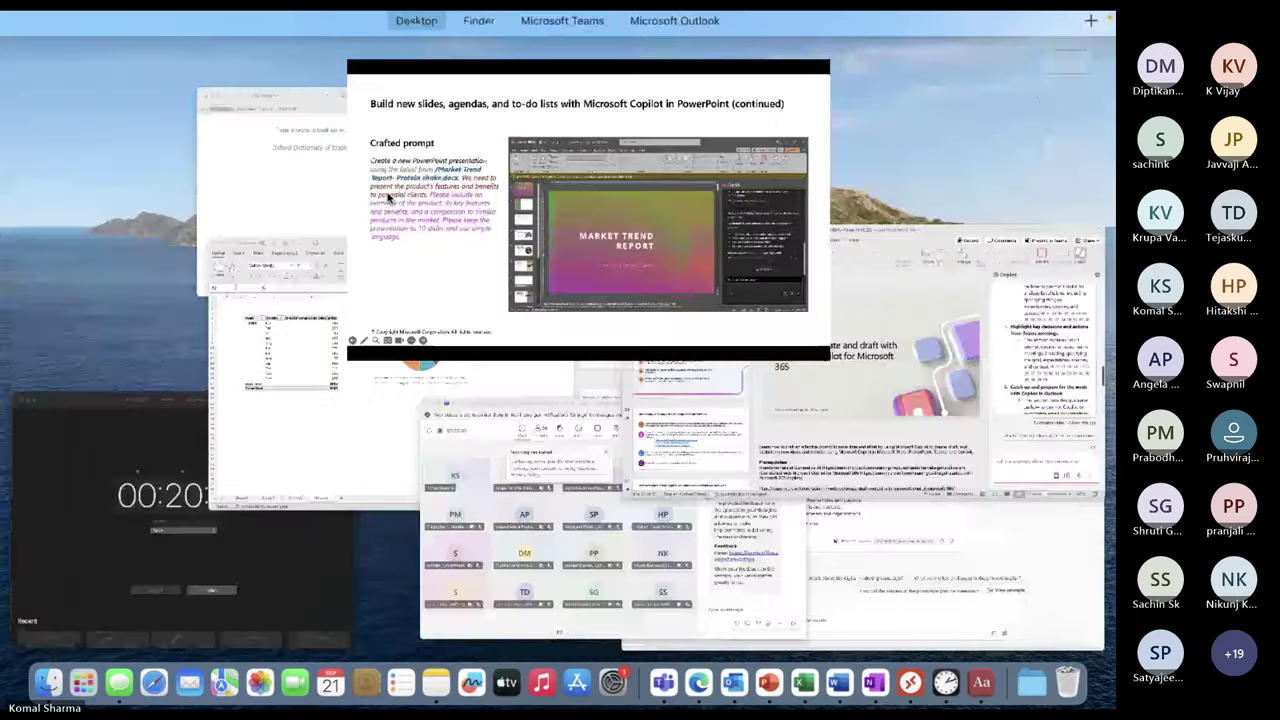
{"action": "left_click", "coordinate": [697, 683]}
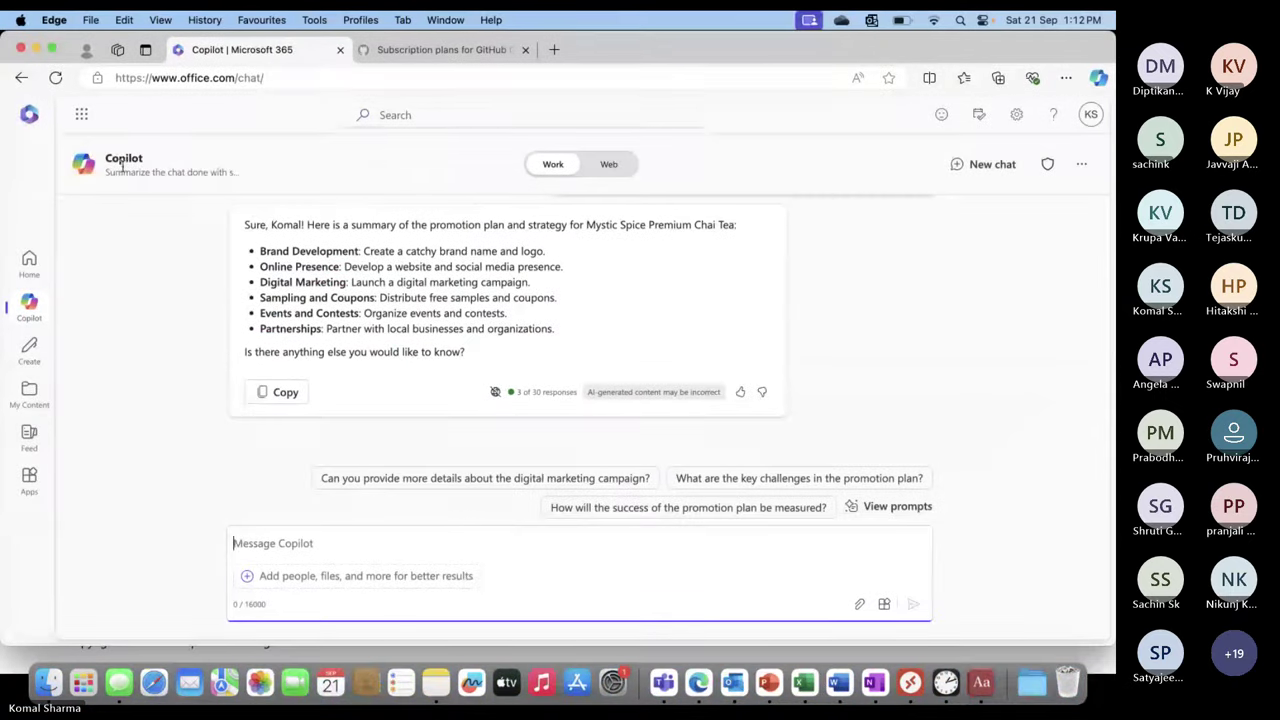
Launch PowerPoint for the web from the app launcher and create blank Presentation10
{"action": "left_click", "coordinate": [81, 114]}
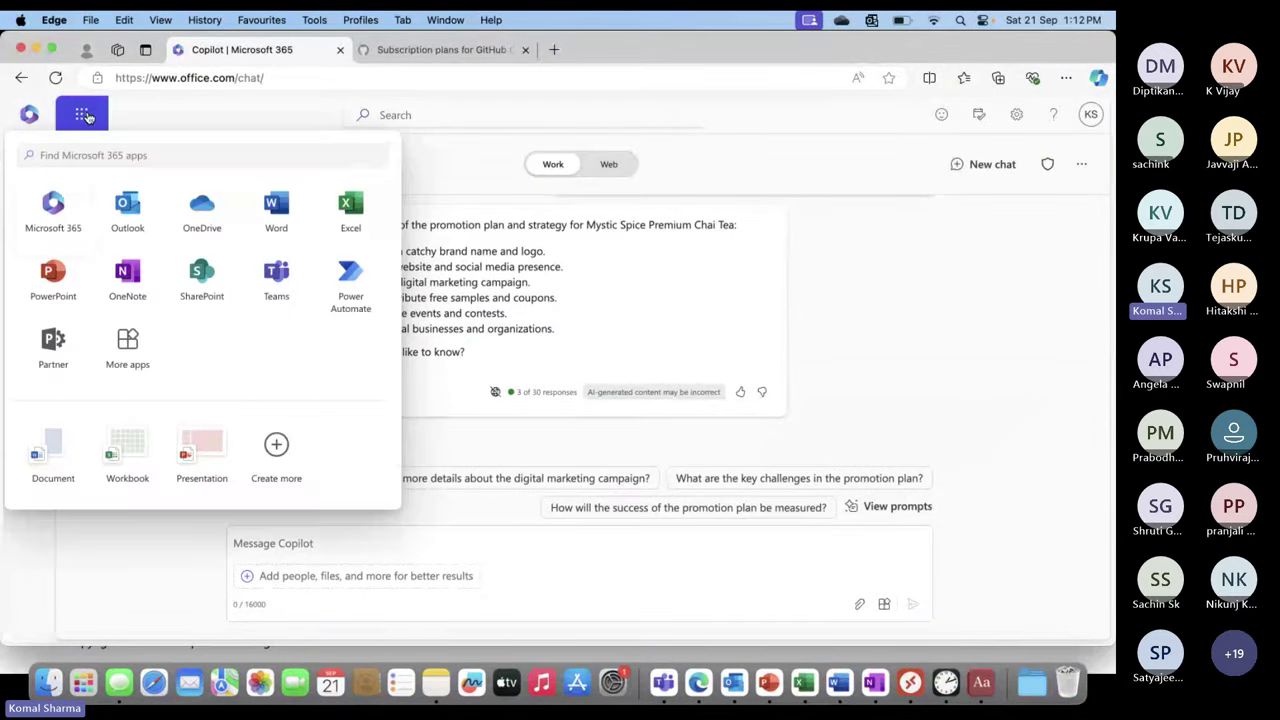
{"action": "left_click", "coordinate": [51, 298]}
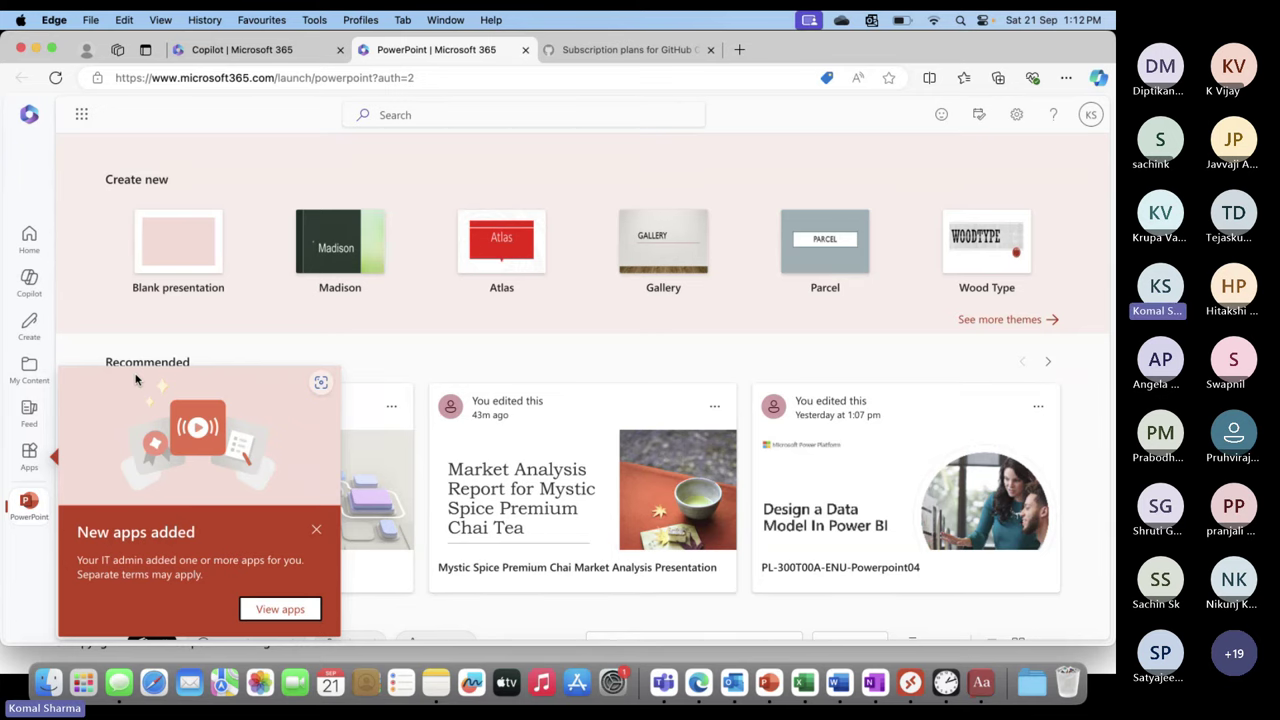
{"action": "left_click", "coordinate": [30, 368]}
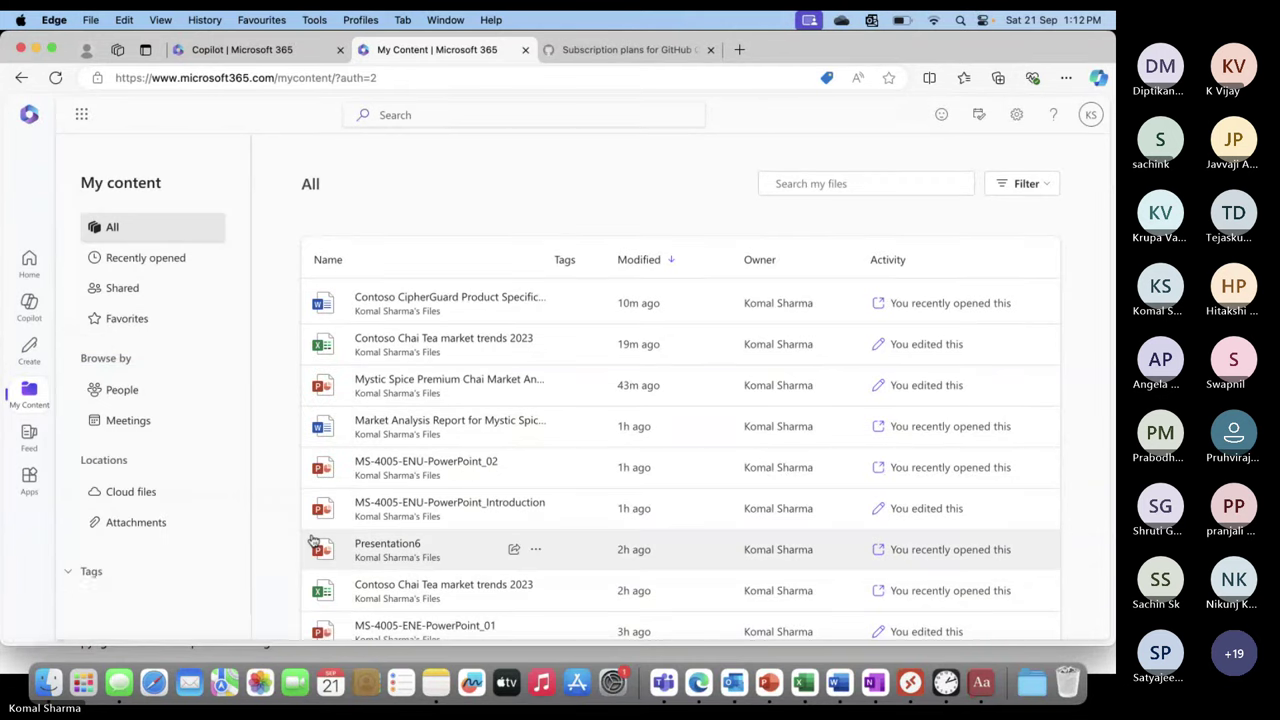
{"action": "left_click", "coordinate": [316, 530]}
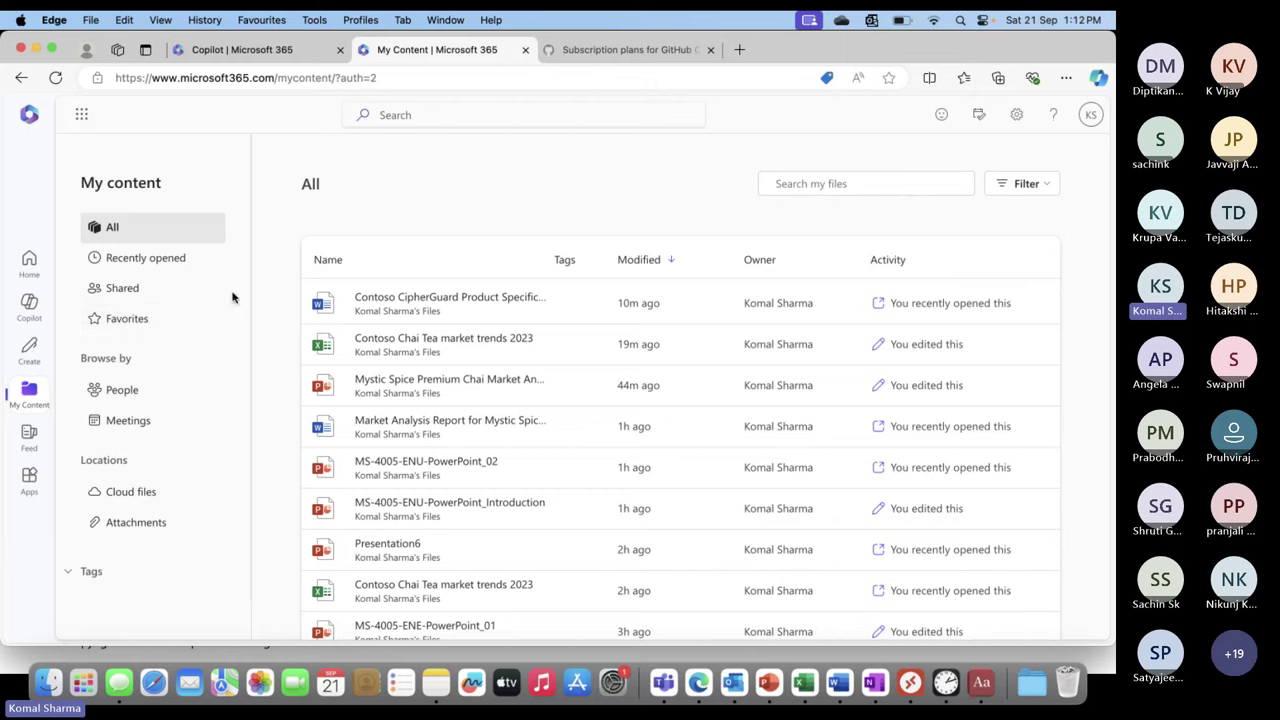
{"action": "left_click", "coordinate": [20, 79]}
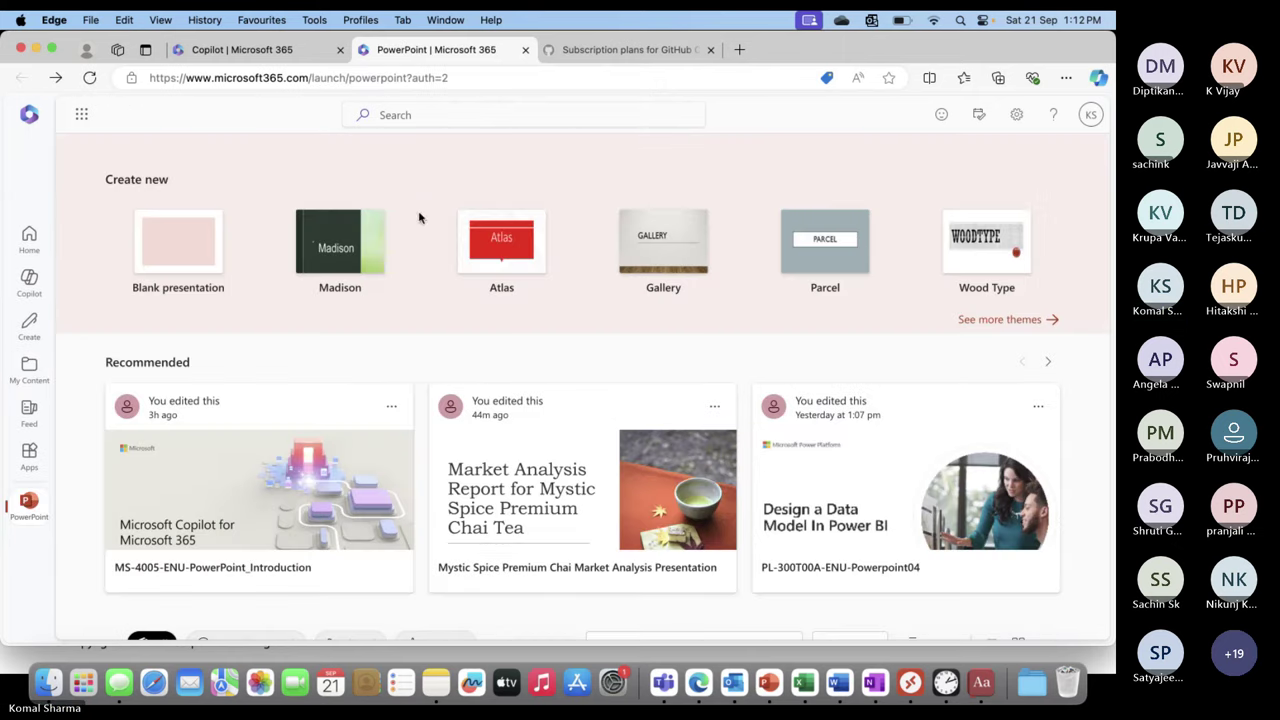
{"action": "left_click", "coordinate": [196, 258]}
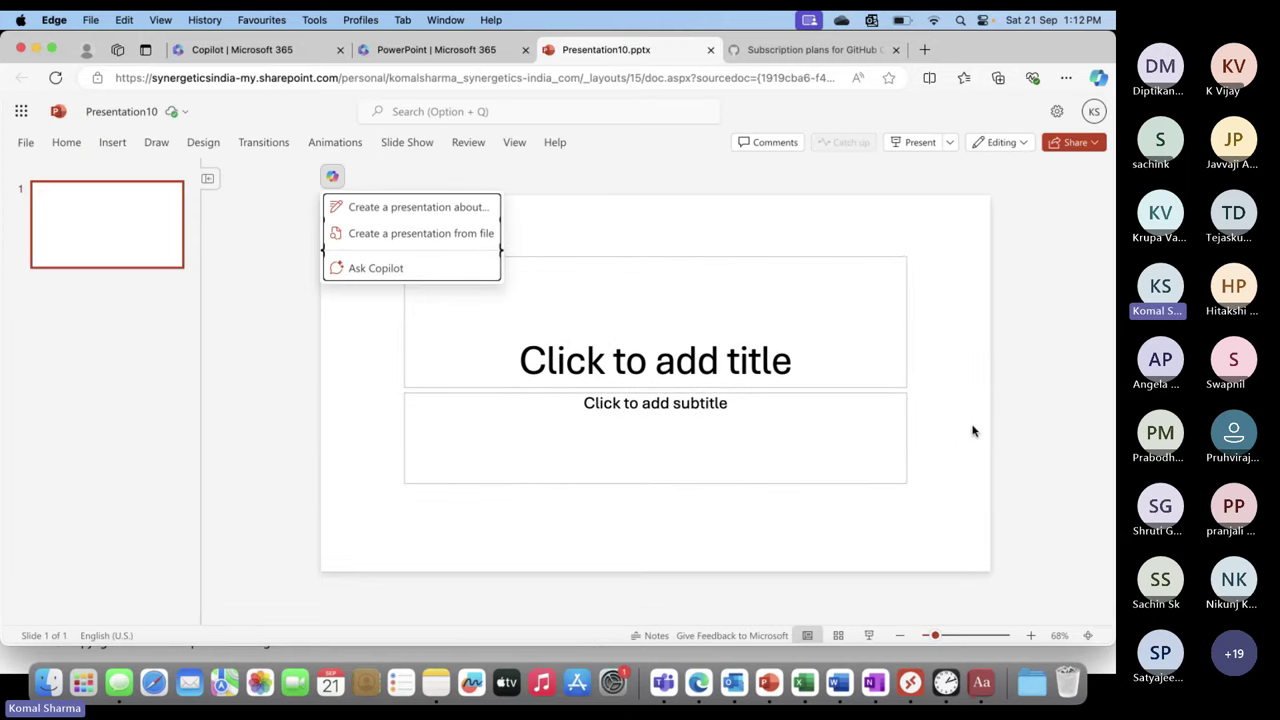
Ask Copilot for a presentation on writing effective prompts with M365 Copilot, then generate slides
{"action": "left_click", "coordinate": [400, 208]}
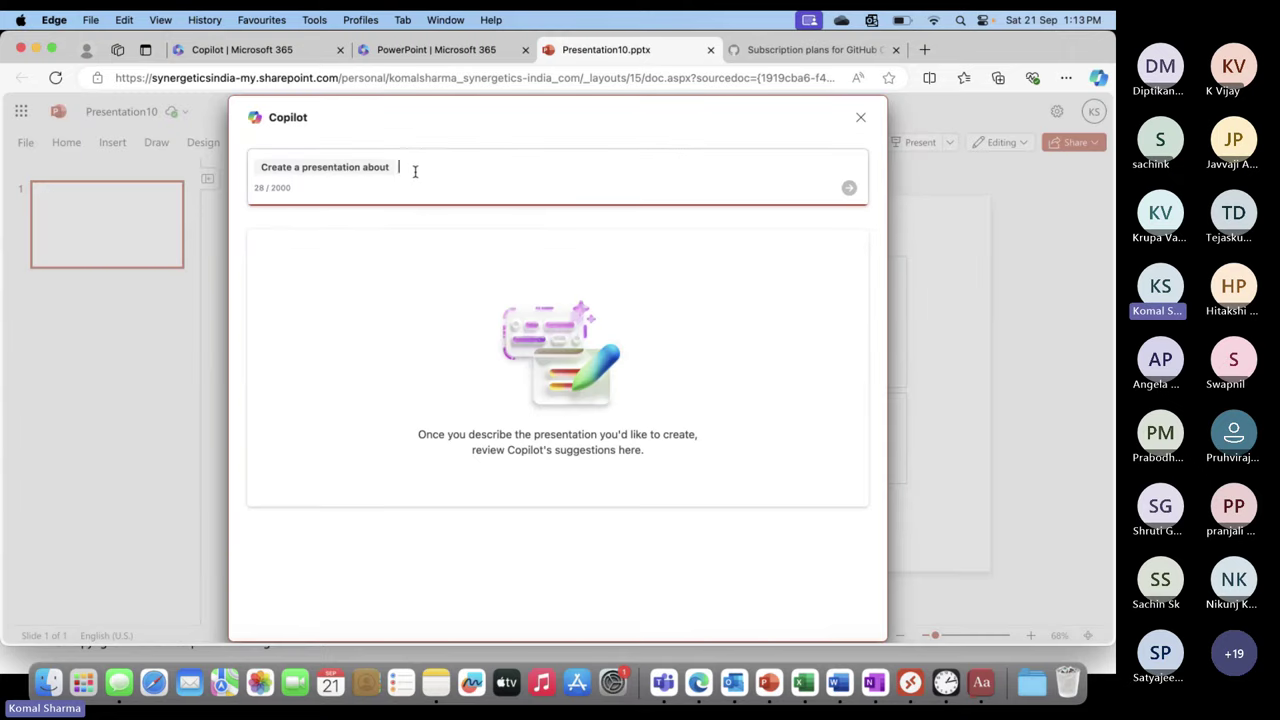
{"action": "type", "text": "M365 copilot "}
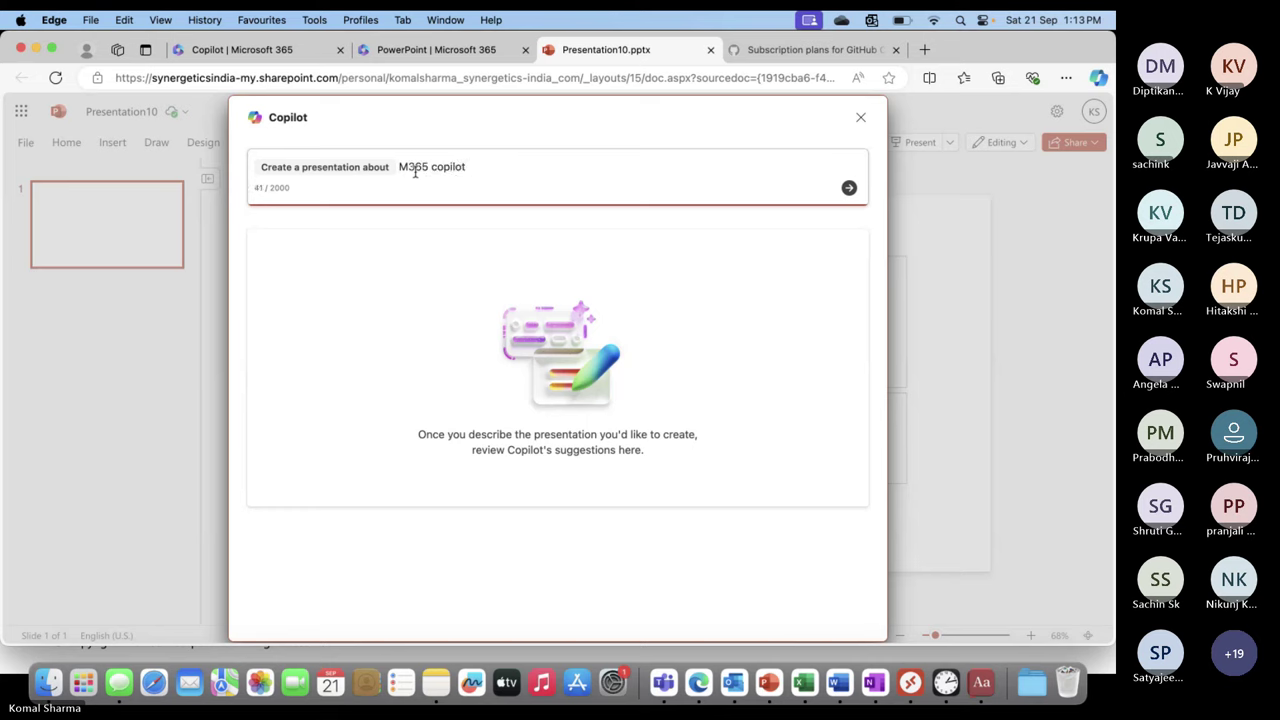
{"action": "type", "text": "\"\""}
{"action": "key", "text": "BackSpace"}
{"action": "key", "text": "BackSpace"}
{"action": "key", "text": "BackSpace"}
{"action": "type", "text": "t"}
{"action": "left_click", "coordinate": [429, 176]}
{"action": "type", "text": "o writ"}
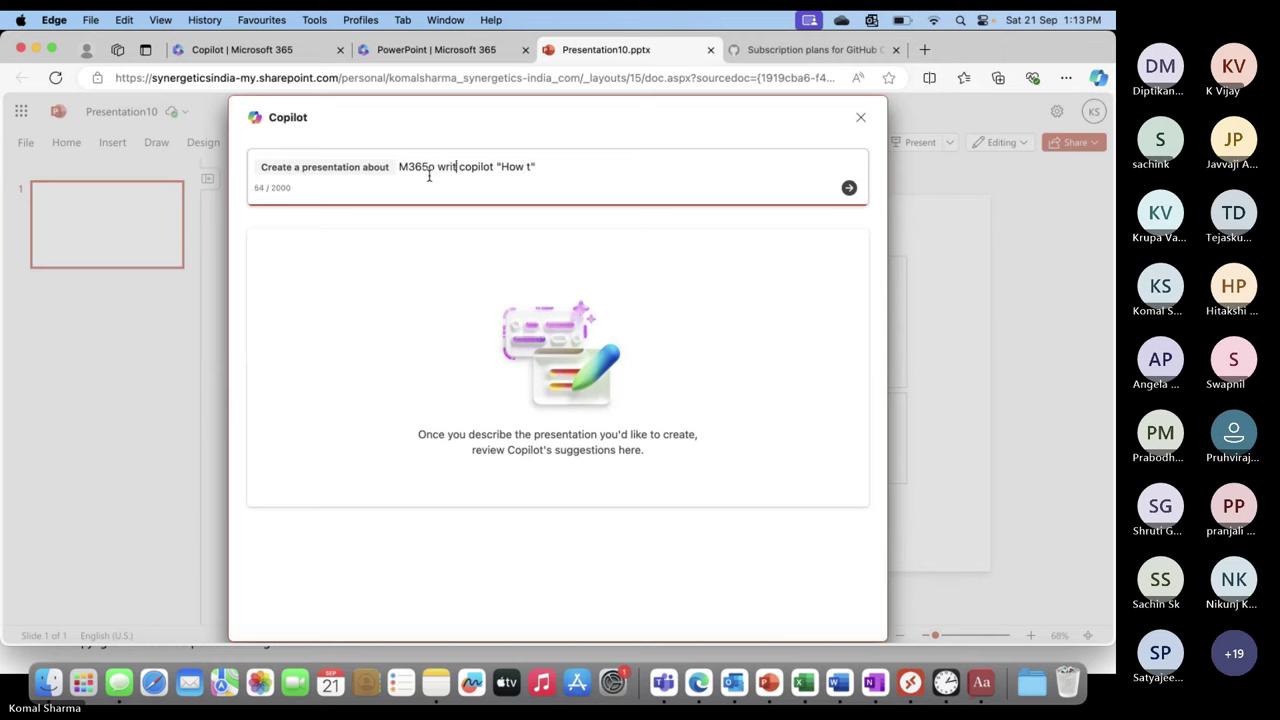
{"action": "key", "text": "BackSpace"}
{"action": "key", "text": "BackSpace"}
{"action": "key", "text": "BackSpace"}
{"action": "key", "text": "BackSpace"}
{"action": "key", "text": "BackSpace"}
{"action": "key", "text": "BackSpace"}
{"action": "type", "text": "write effe"}
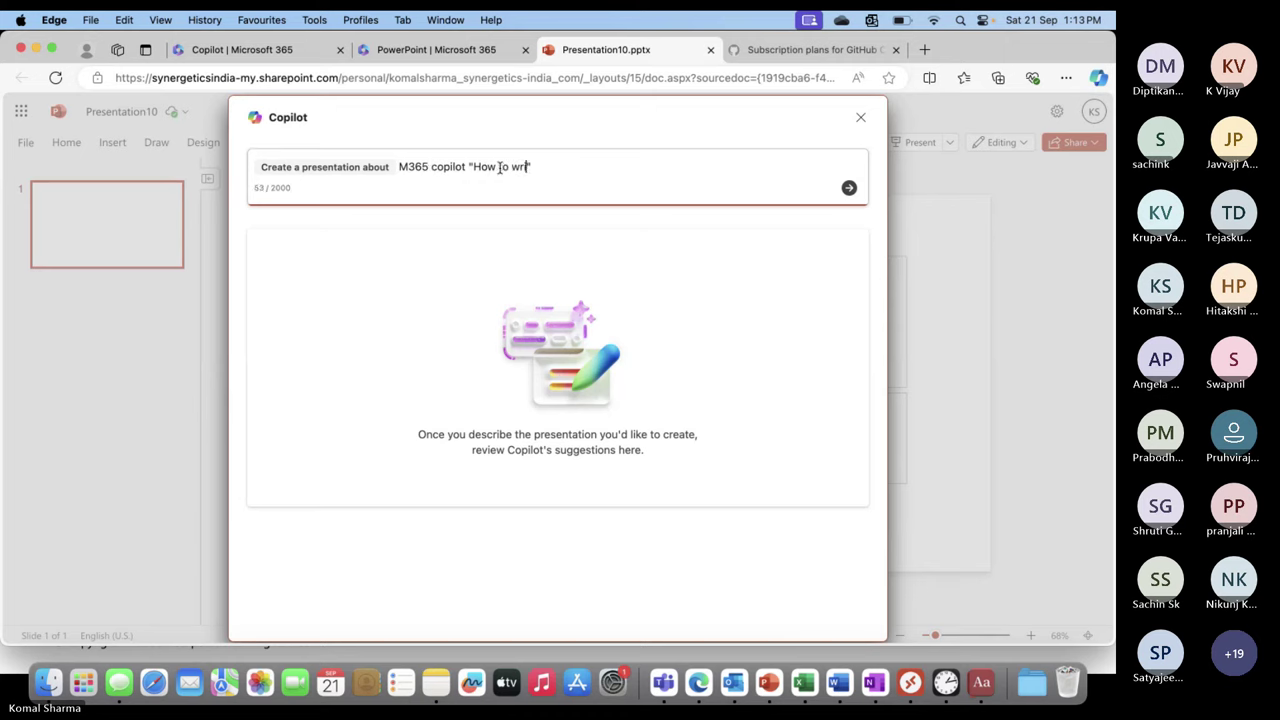
{"action": "type", "text": "ctive pr"}
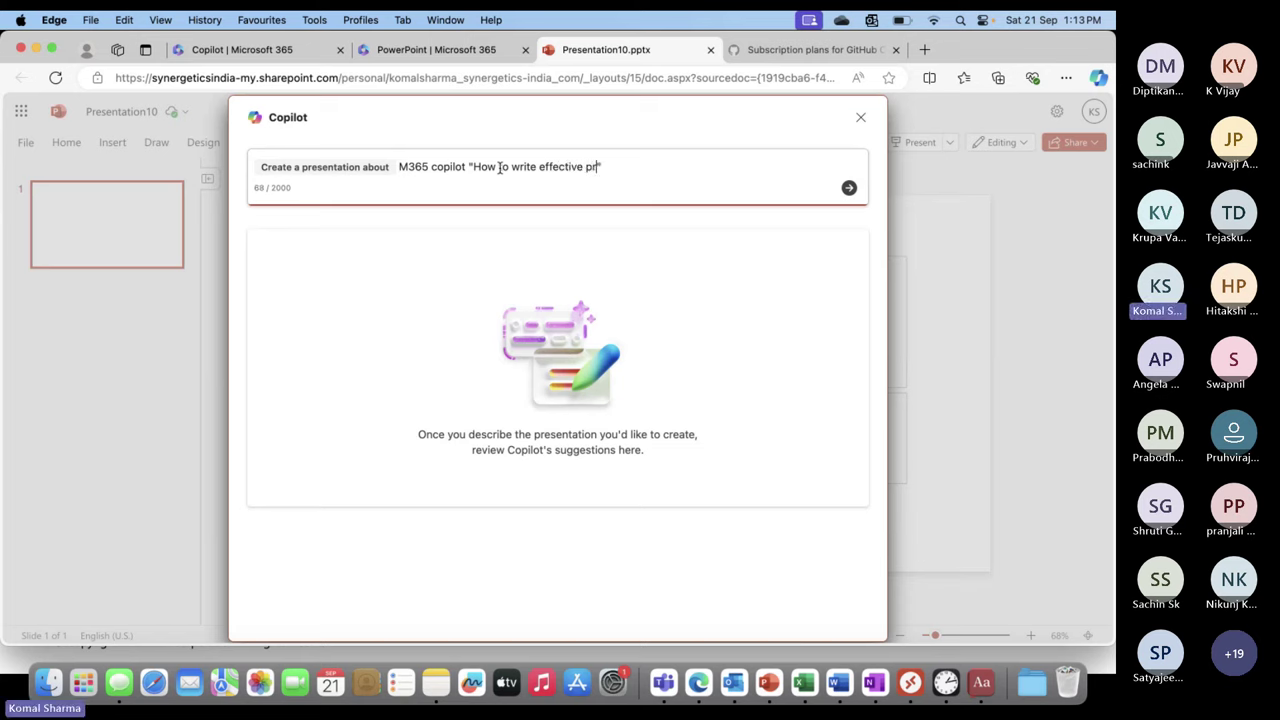
{"action": "type", "text": "omt"}
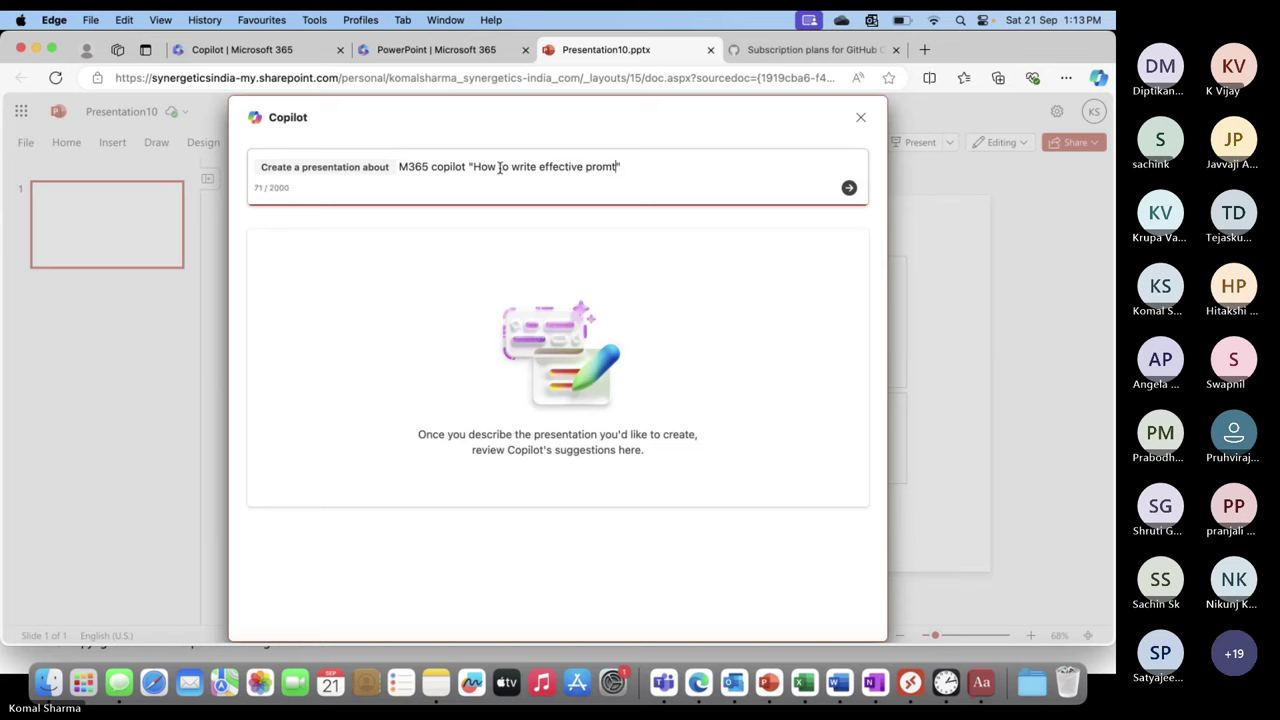
{"action": "key", "text": "BackSpace"}
{"action": "type", "text": "pt with copilo"}
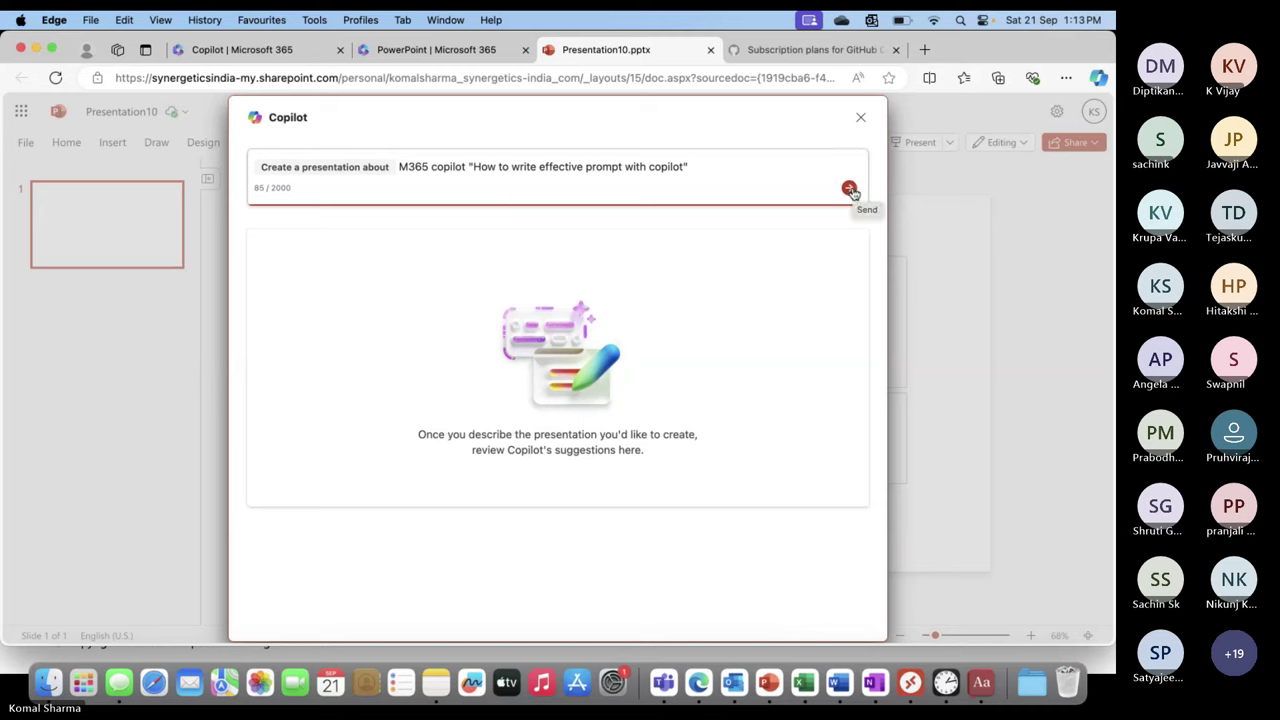
{"action": "left_click", "coordinate": [849, 189]}
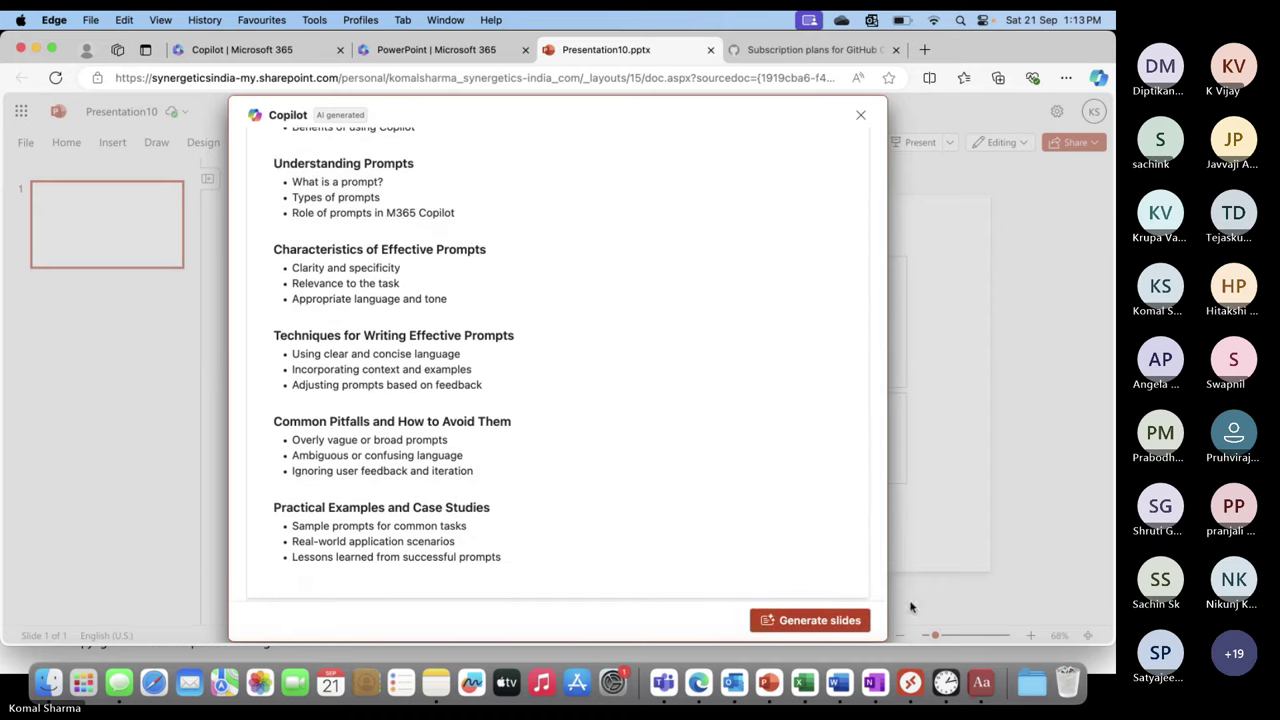
{"action": "left_click", "coordinate": [833, 621]}
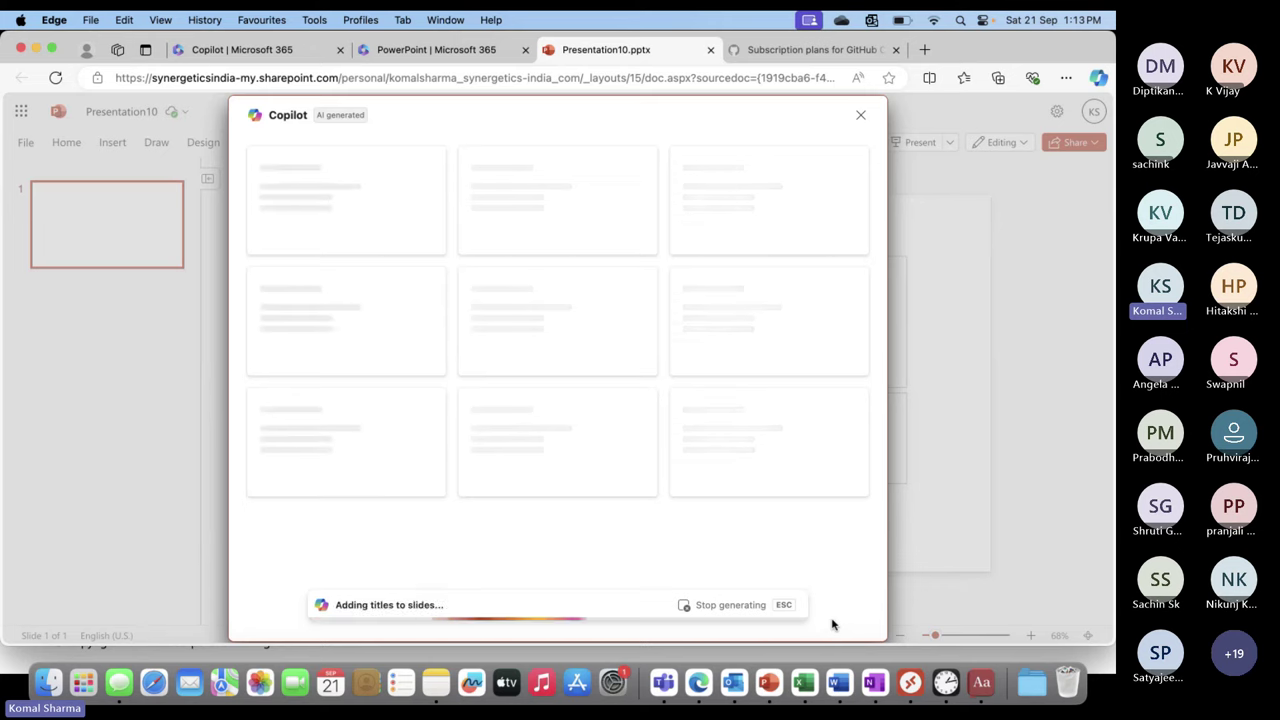
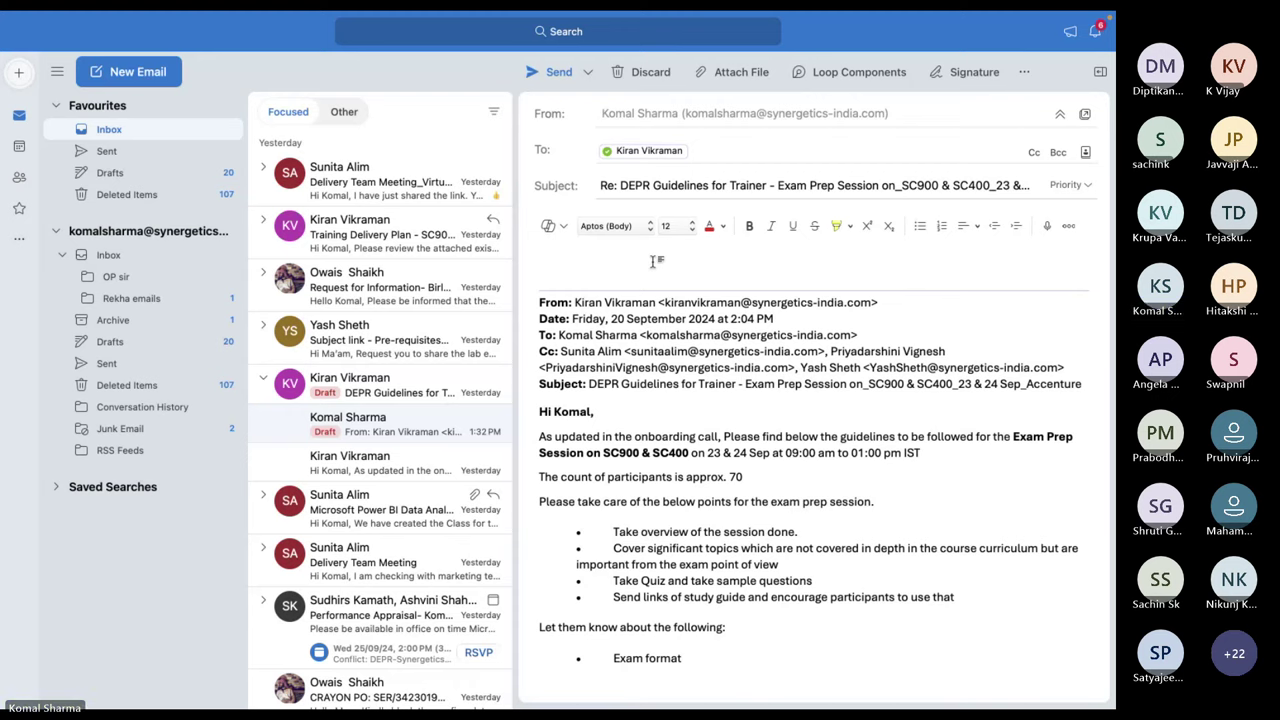
Have Copilot generate a reply using the prompt 'Please draft a reply to this email'
{"action": "left_click", "coordinate": [553, 228]}
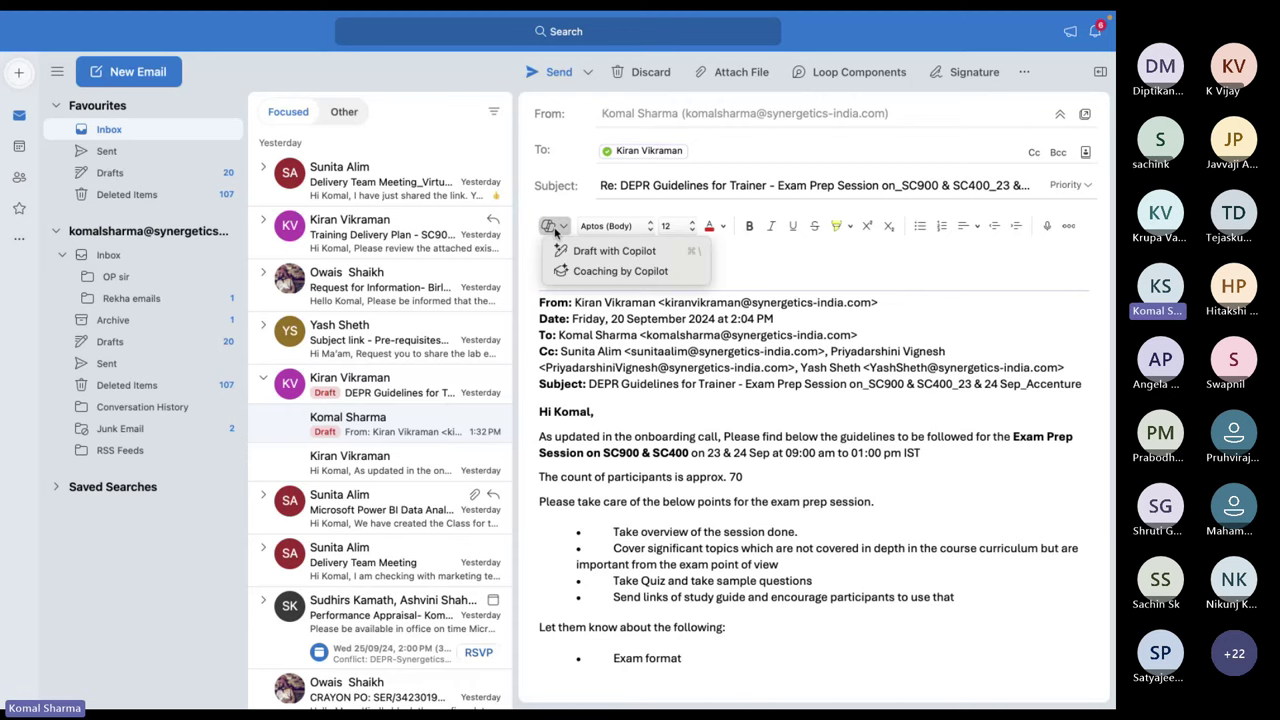
{"action": "left_click", "coordinate": [604, 252]}
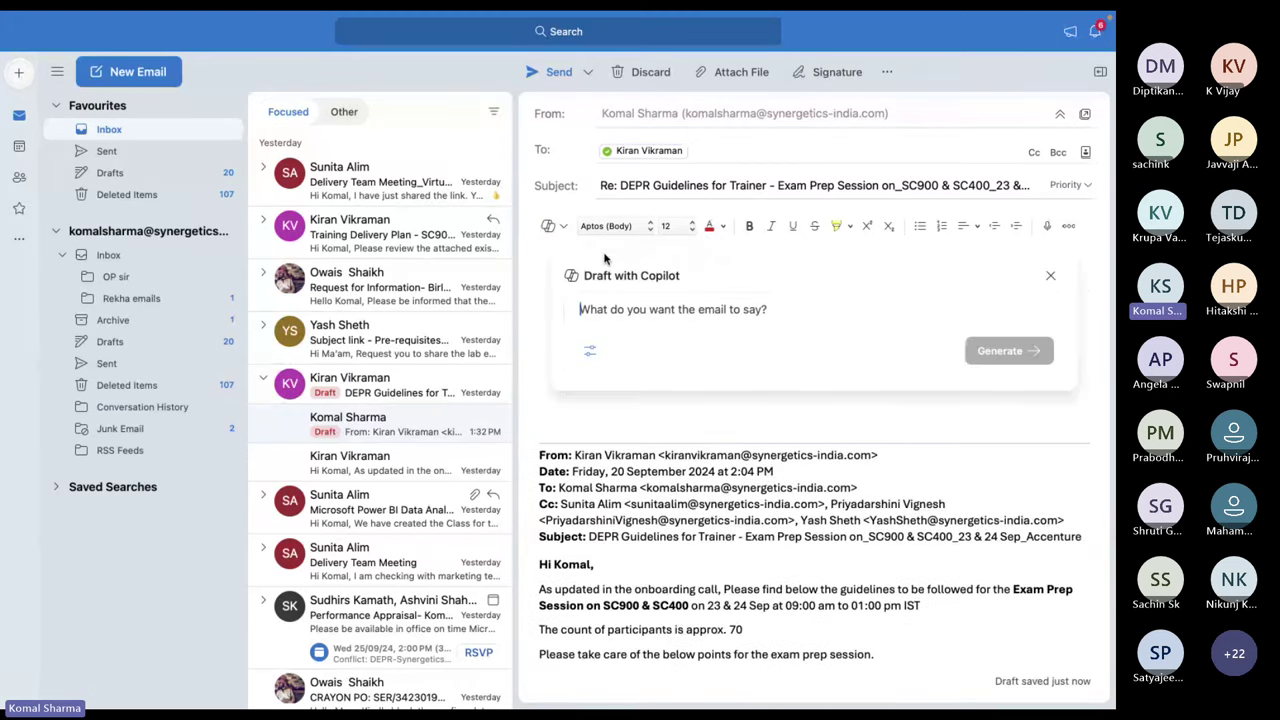
{"action": "type", "text": "Please "}
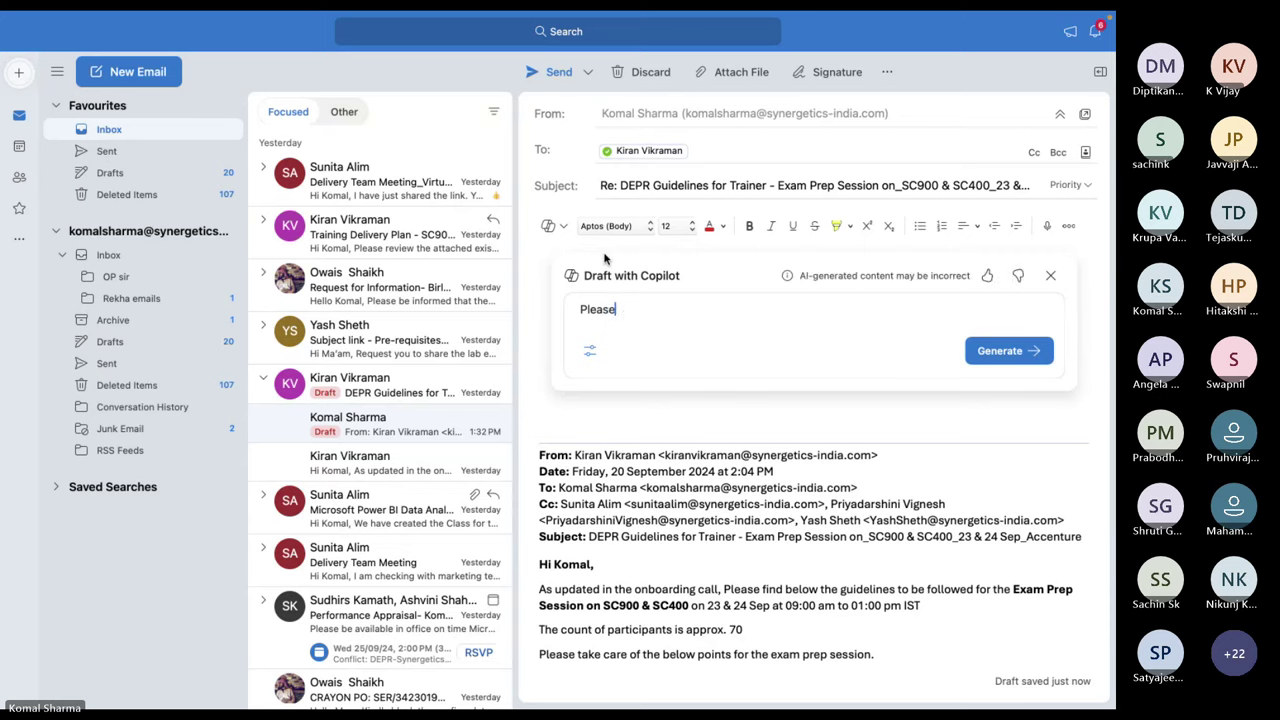
{"action": "type", "text": "rep"}
{"action": "key", "text": "BackSpace"}
{"action": "key", "text": "BackSpace"}
{"action": "key", "text": "BackSpace"}
{"action": "type", "text": "draft a reply"}
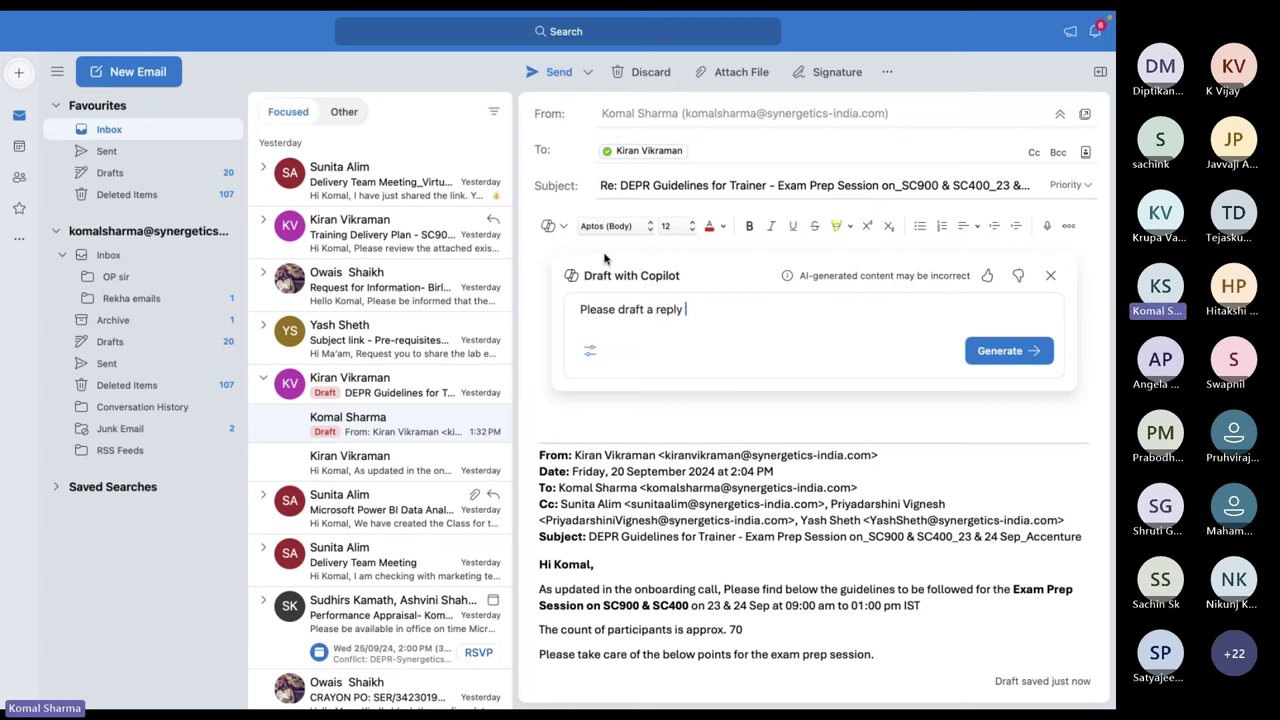
{"action": "type", "text": " to this"}
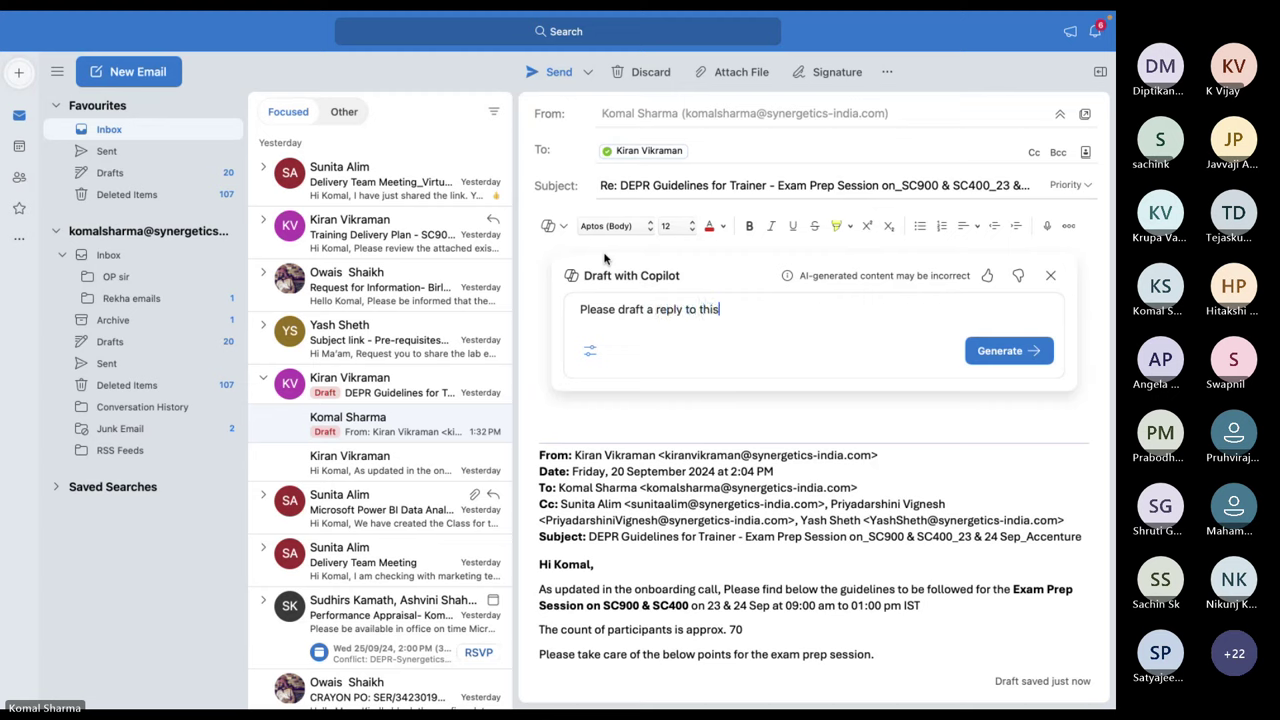
{"action": "type", "text": " email"}
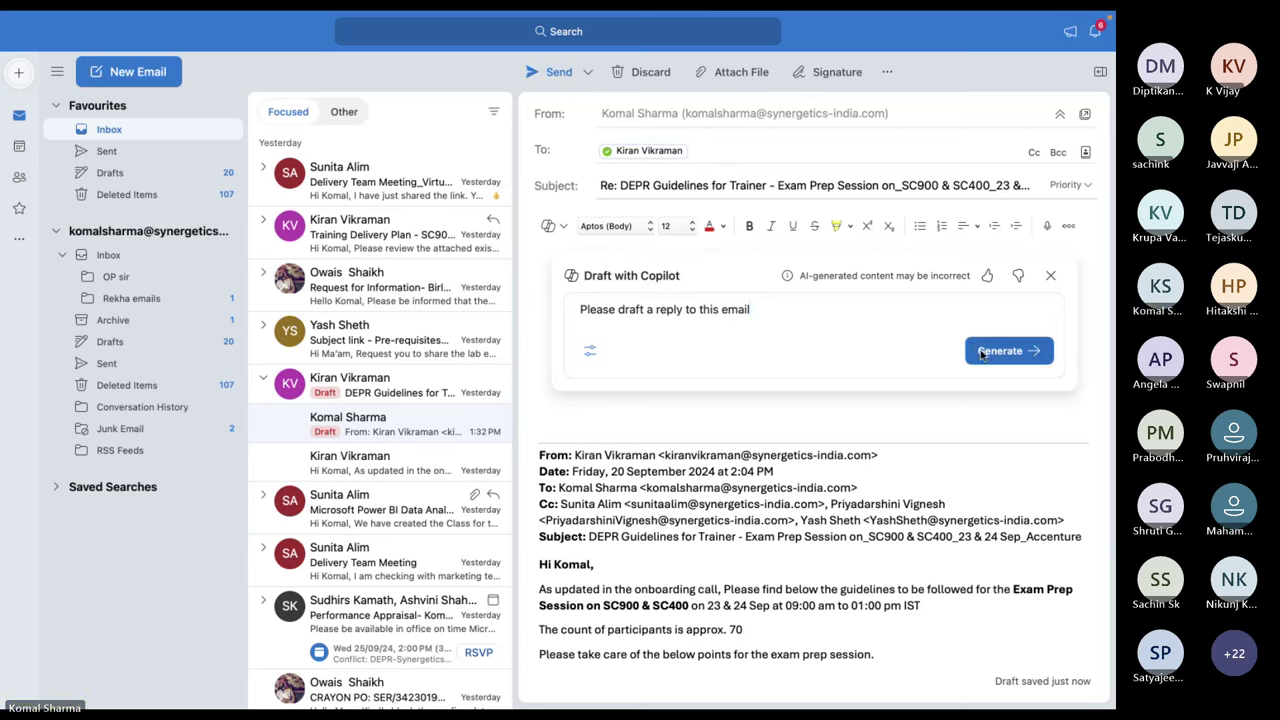
{"action": "left_click", "coordinate": [981, 352]}
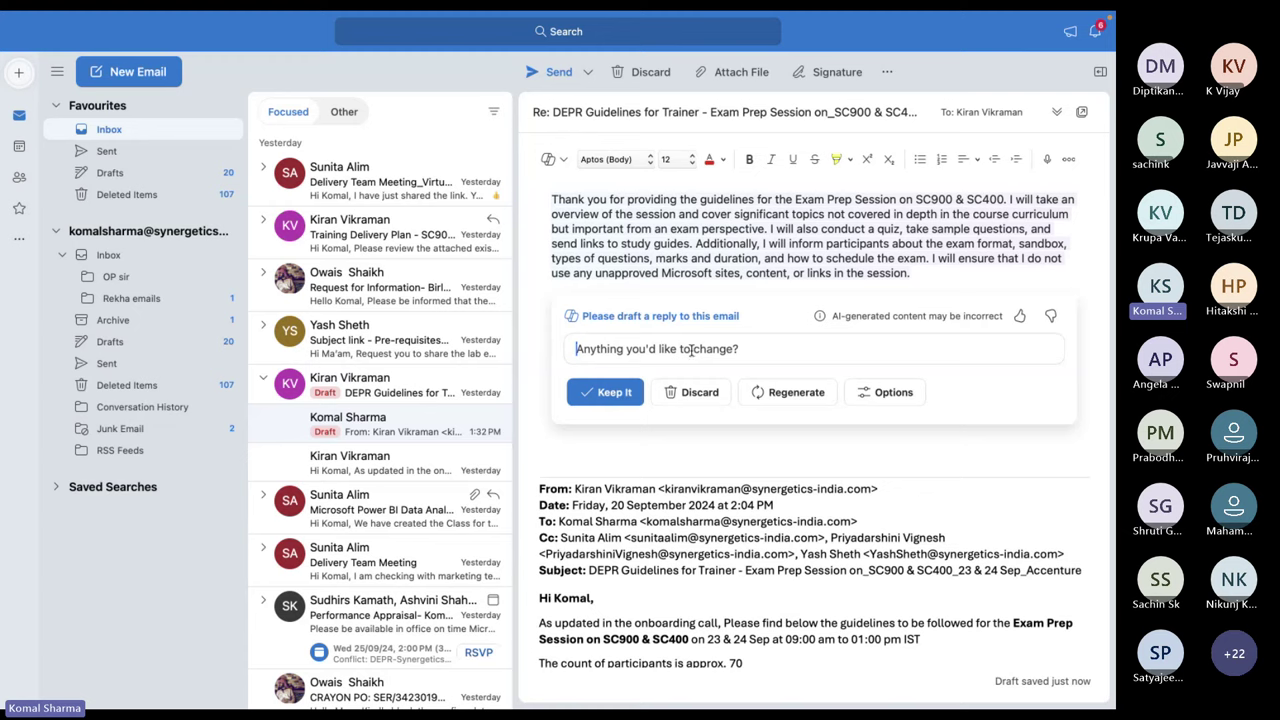
Regenerate the reply with 'Make it more formal', compare both versions, and keep the formal one
{"action": "type", "text": "Make it"}
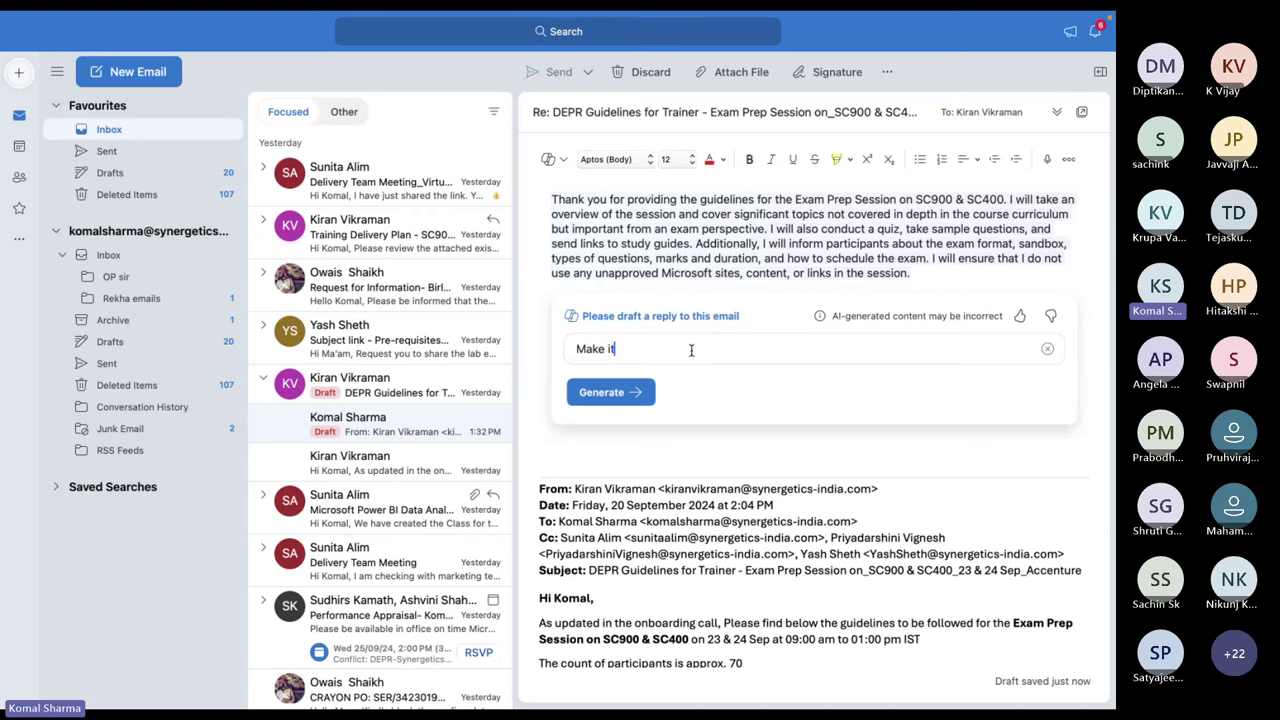
{"action": "type", "text": " more formal"}
{"action": "left_click", "coordinate": [601, 394]}
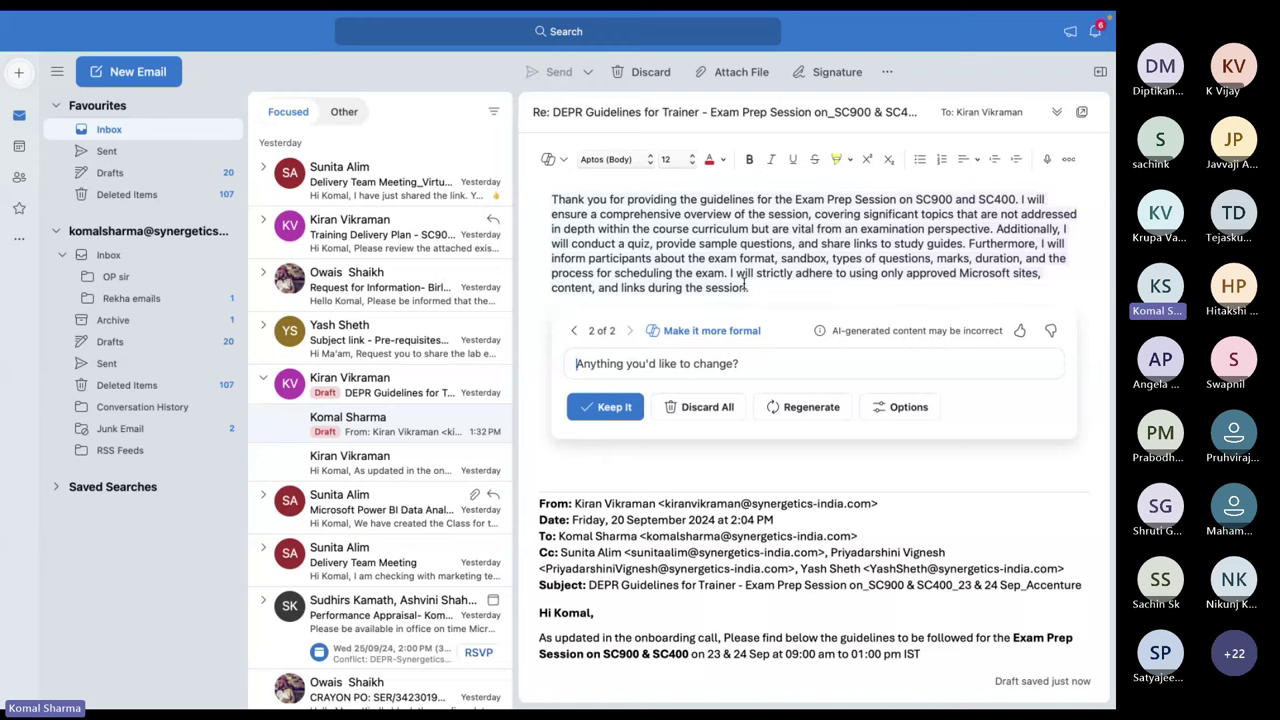
{"action": "left_click", "coordinate": [570, 331]}
{"action": "left_click", "coordinate": [630, 327]}
{"action": "left_click", "coordinate": [624, 407]}
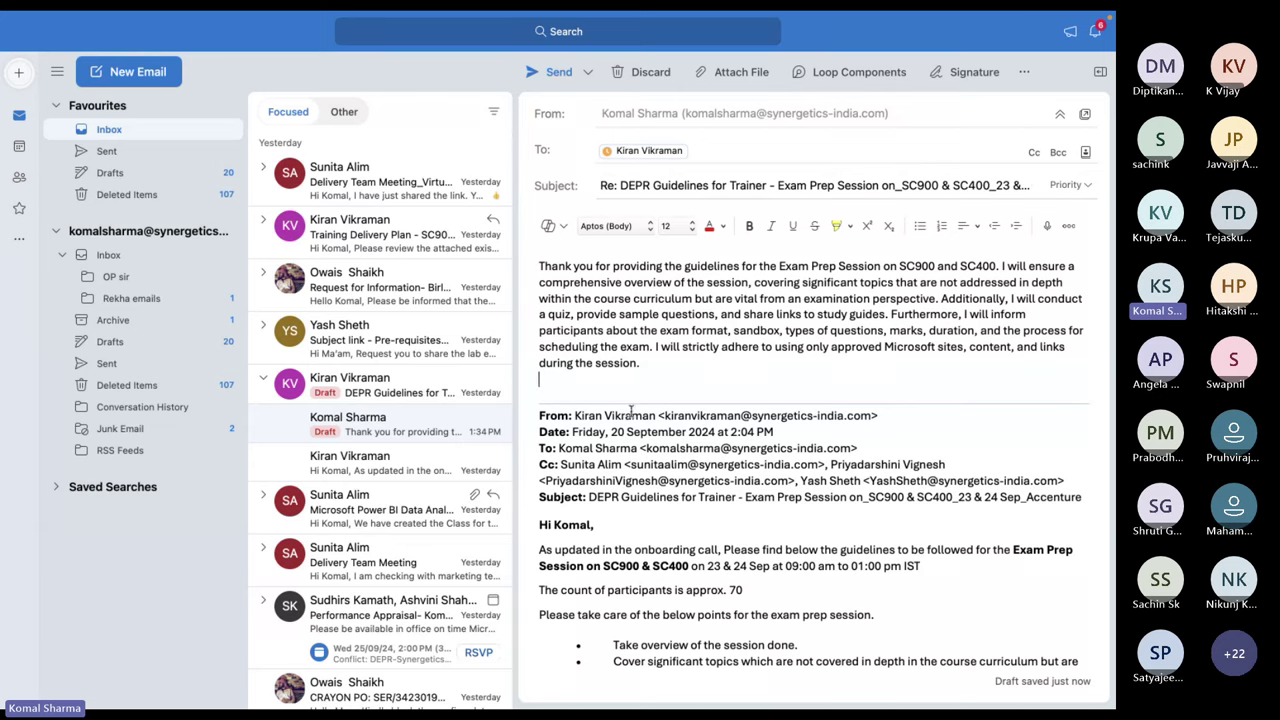
Delete the drafted reply text and open the lab enrollment conversation
{"action": "left_click_drag", "start_coordinate": [646, 372], "coordinate": [505, 252]}
{"action": "key", "text": "BackSpace"}
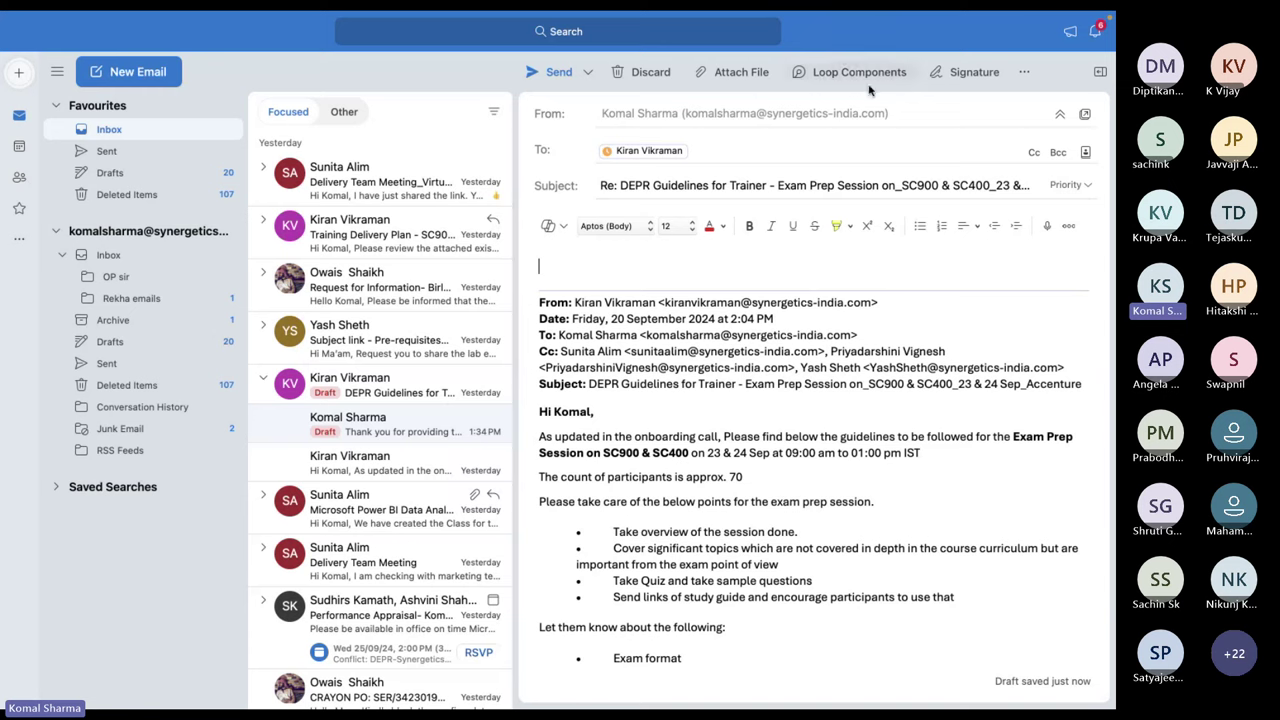
{"action": "left_click", "coordinate": [383, 346]}
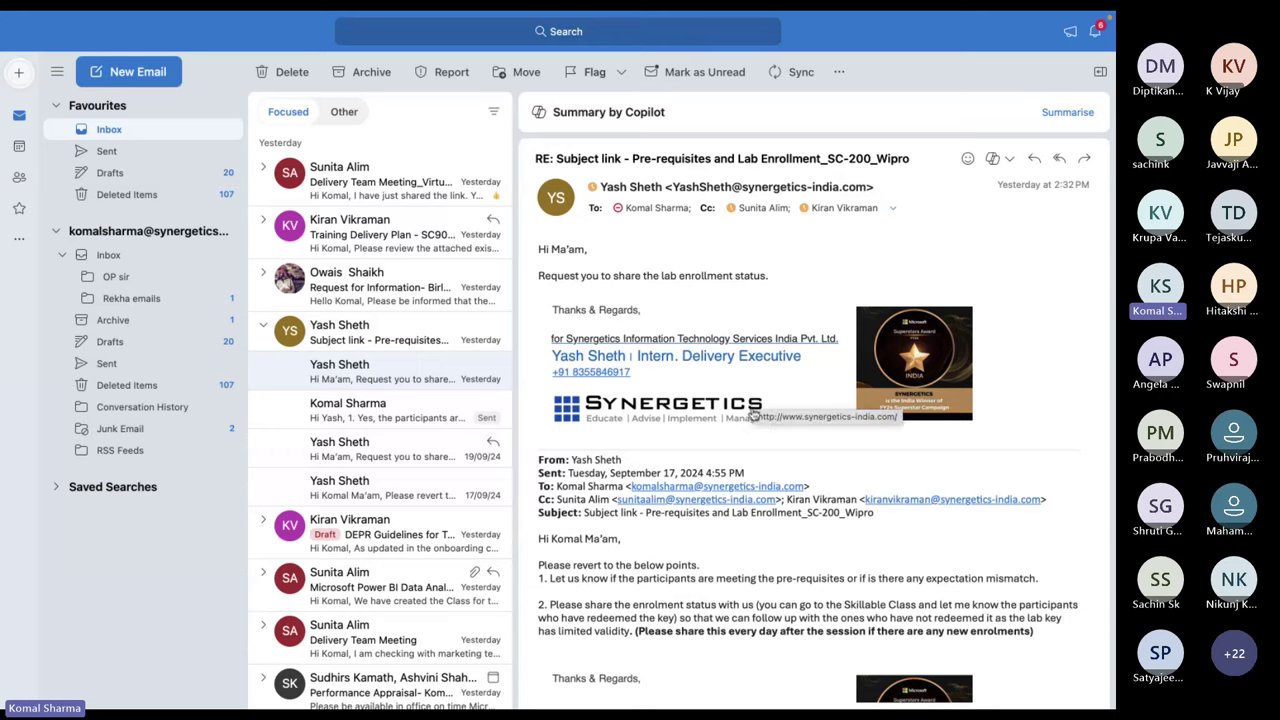
{"action": "scroll", "coordinate": [754, 520], "scroll_direction": "down", "scroll_amount": 3}
{"action": "scroll", "coordinate": [754, 520], "scroll_direction": "up", "scroll_amount": 3}
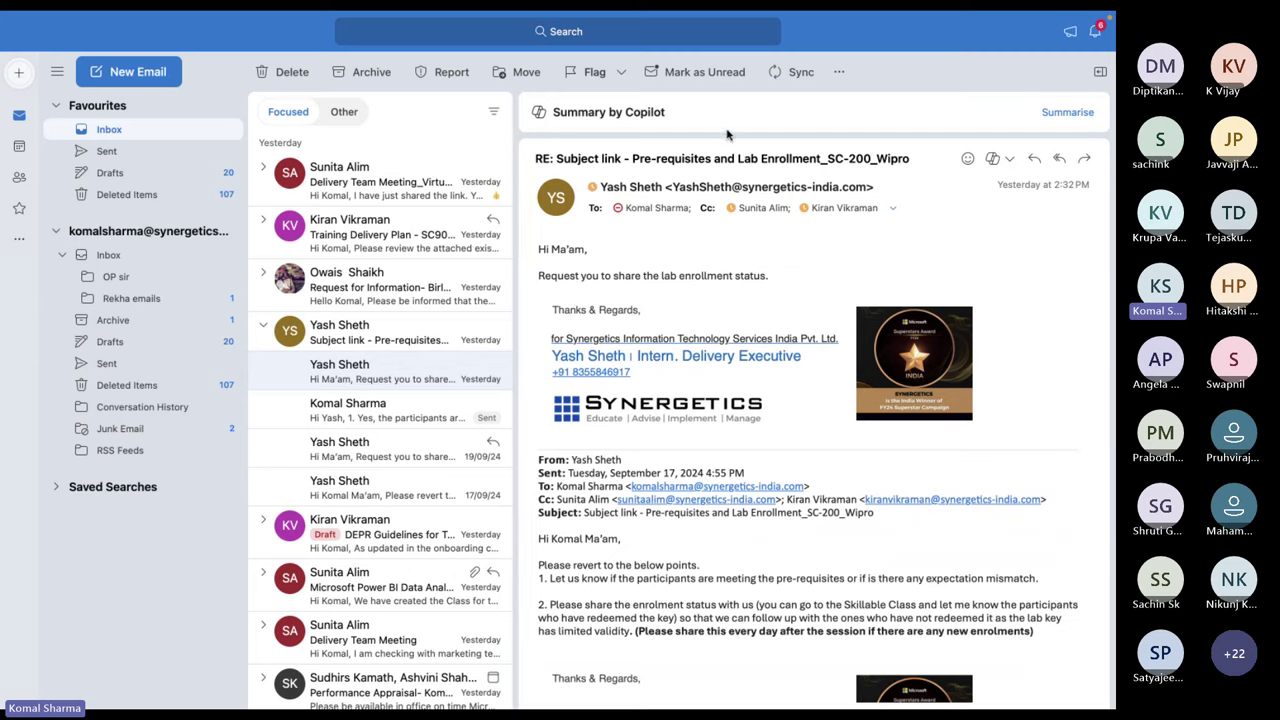
Get a Copilot summary of the lab enrollment thread, then start a blank new email
{"action": "left_click", "coordinate": [618, 117]}
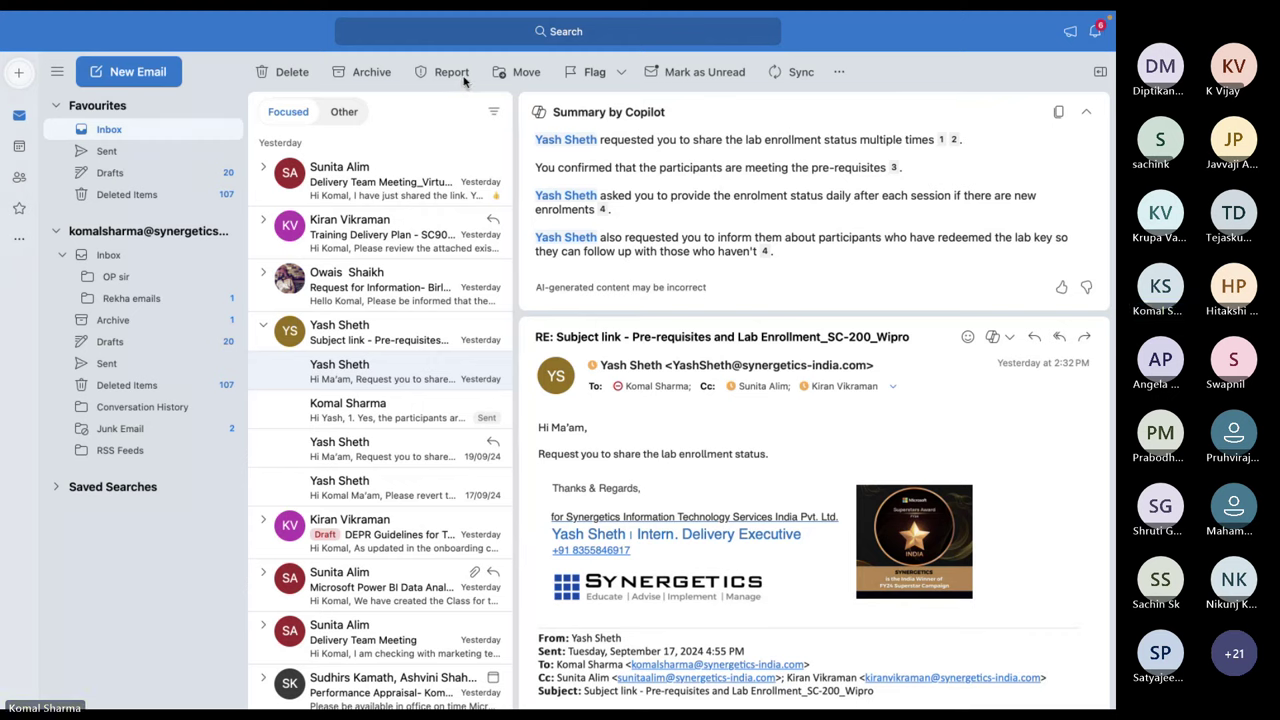
{"action": "left_click", "coordinate": [1085, 111]}
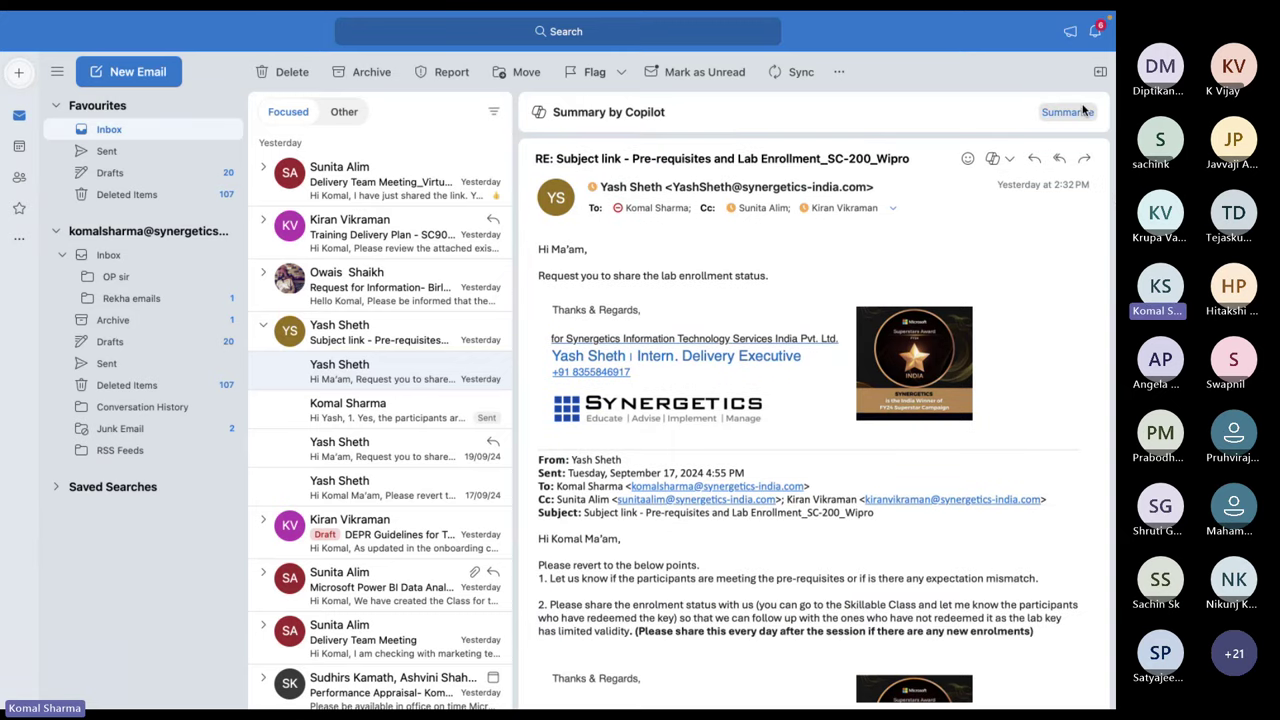
{"action": "left_click", "coordinate": [1046, 111]}
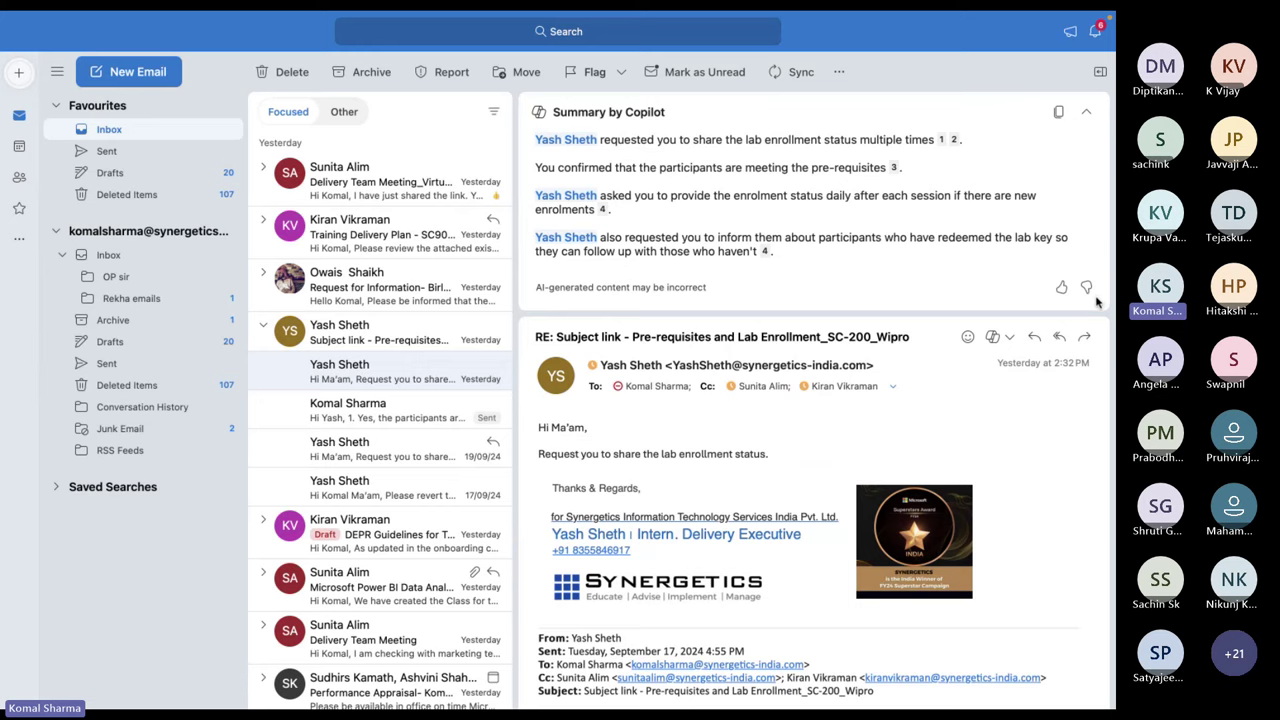
{"action": "left_click", "coordinate": [1086, 112]}
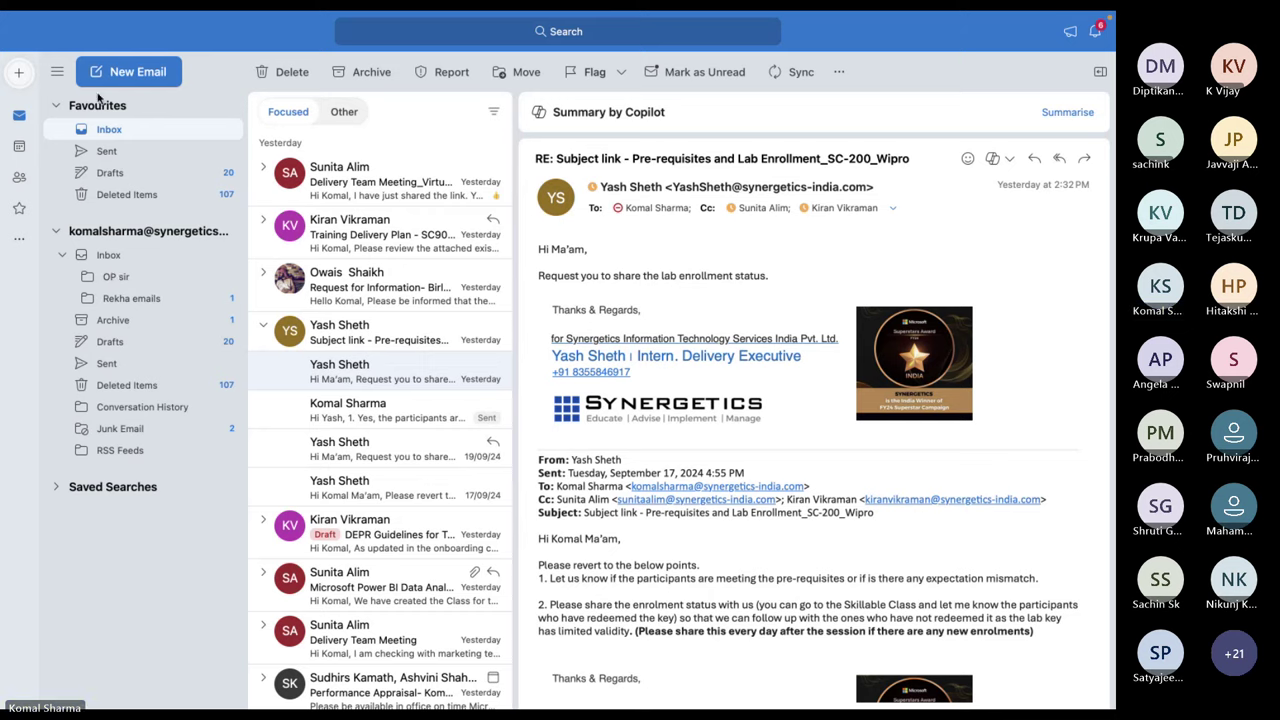
{"action": "left_click", "coordinate": [138, 80]}
{"action": "left_click", "coordinate": [140, 76]}
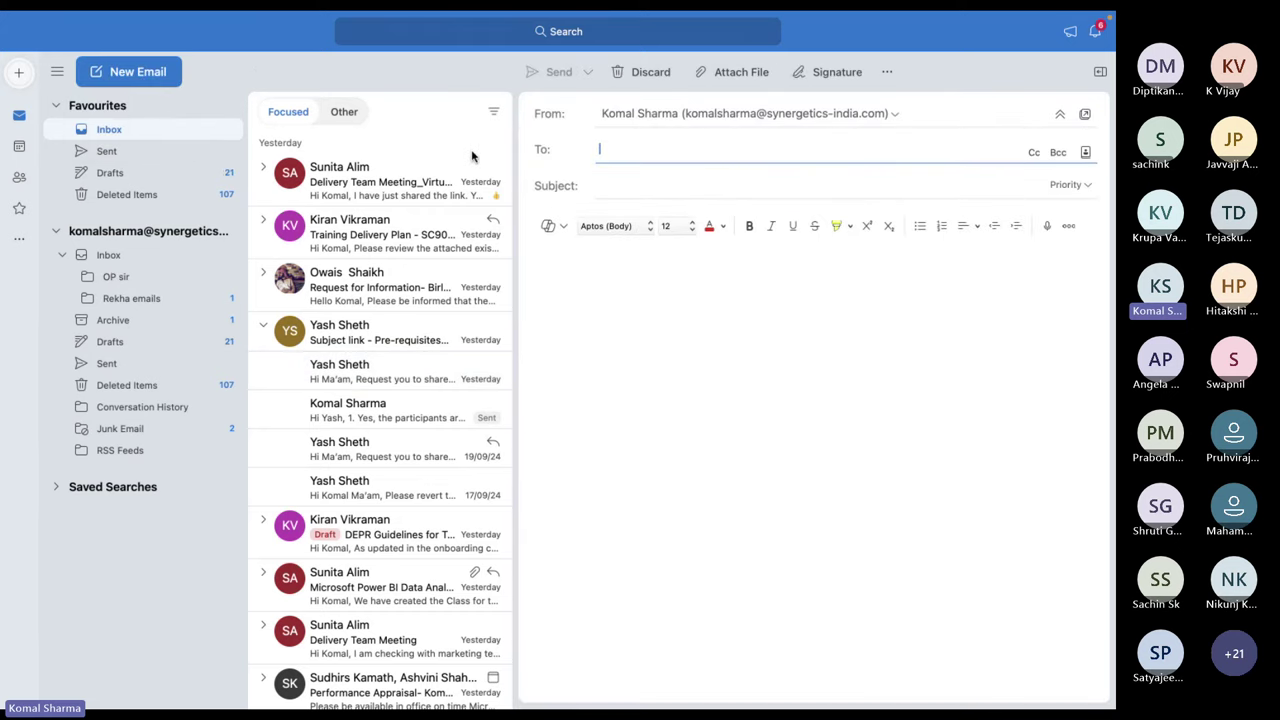
Have Copilot draft an email requesting travel approval for a client visit on the 30th
{"action": "left_click", "coordinate": [555, 226]}
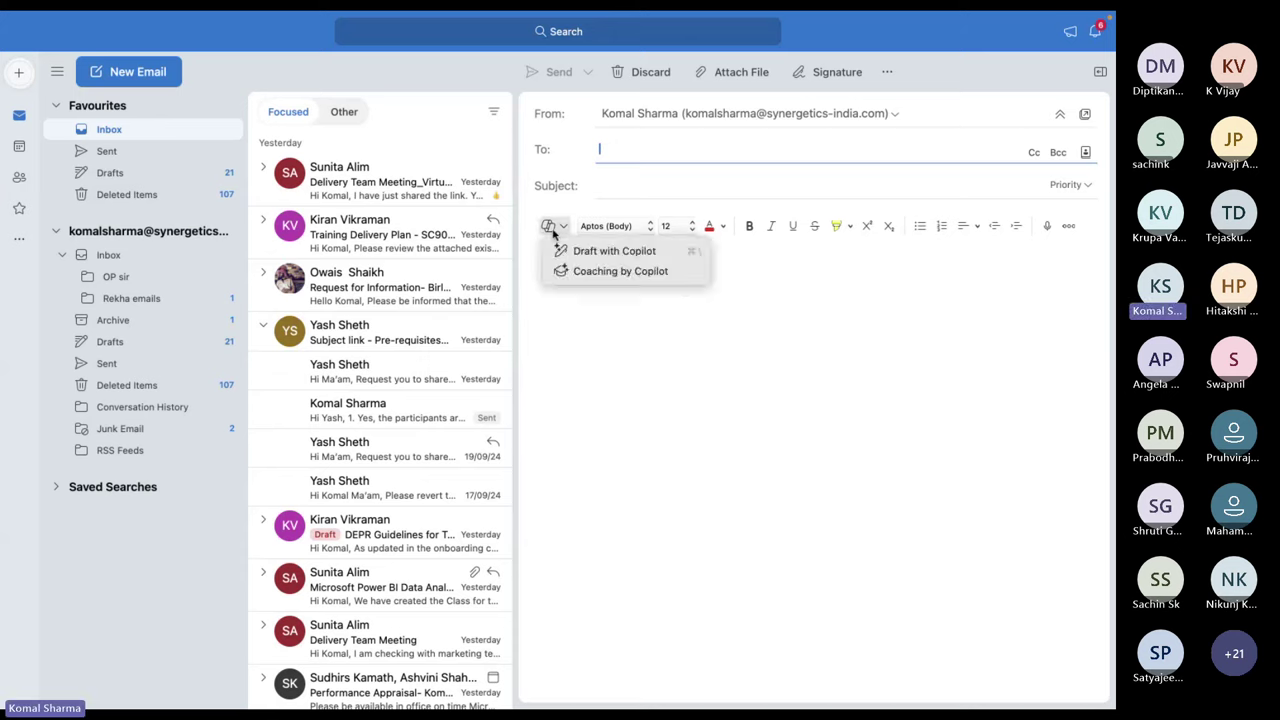
{"action": "left_click", "coordinate": [626, 254]}
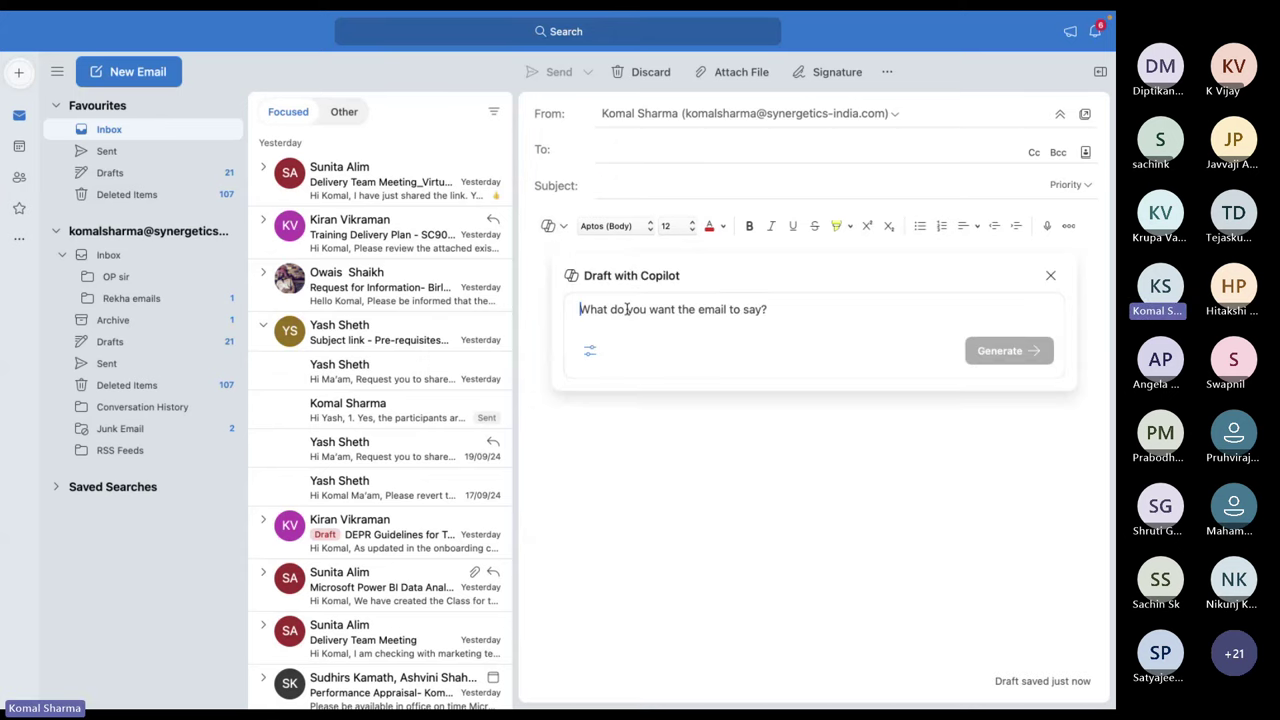
{"action": "type", "text": "Please "}
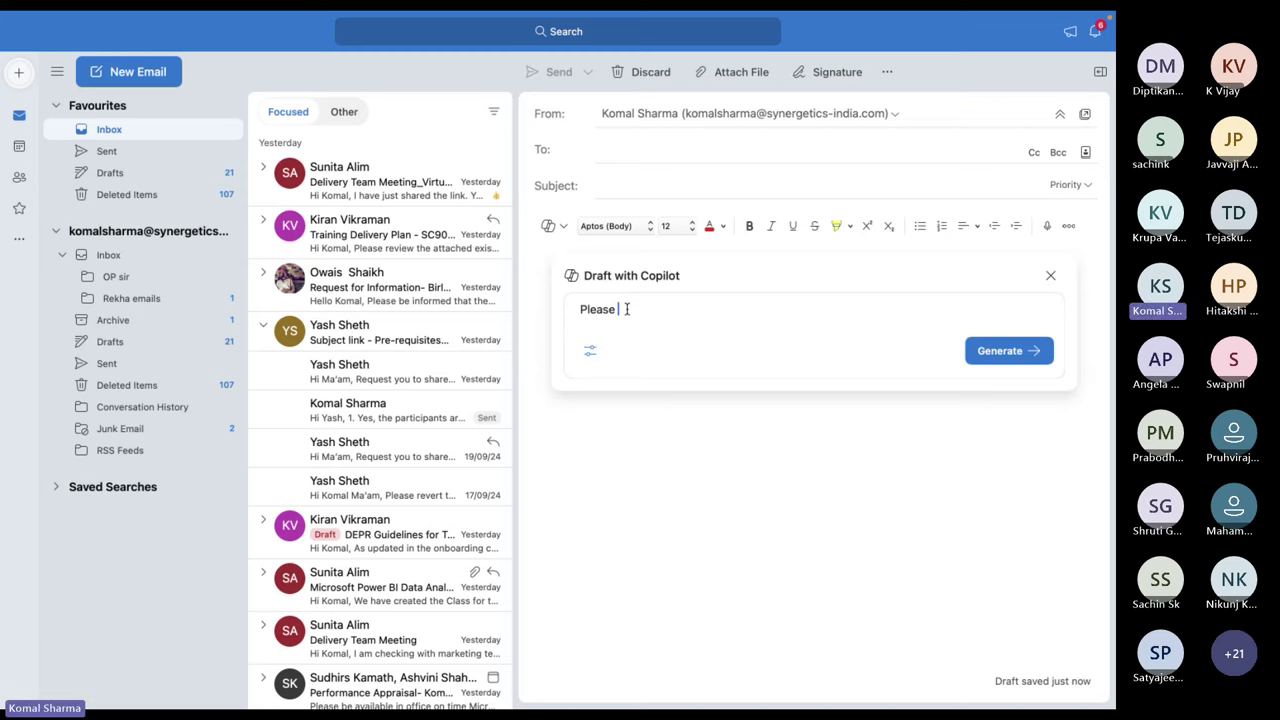
{"action": "type", "text": "help me to "}
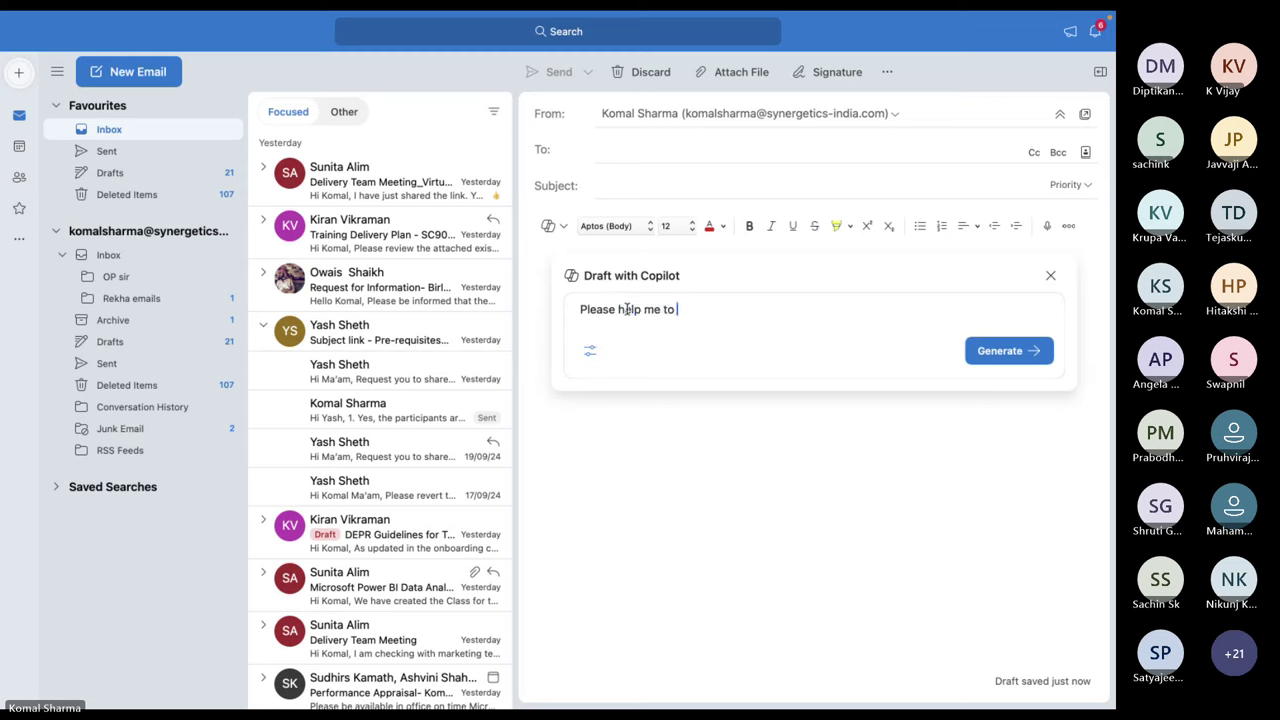
{"action": "type", "text": "write"}
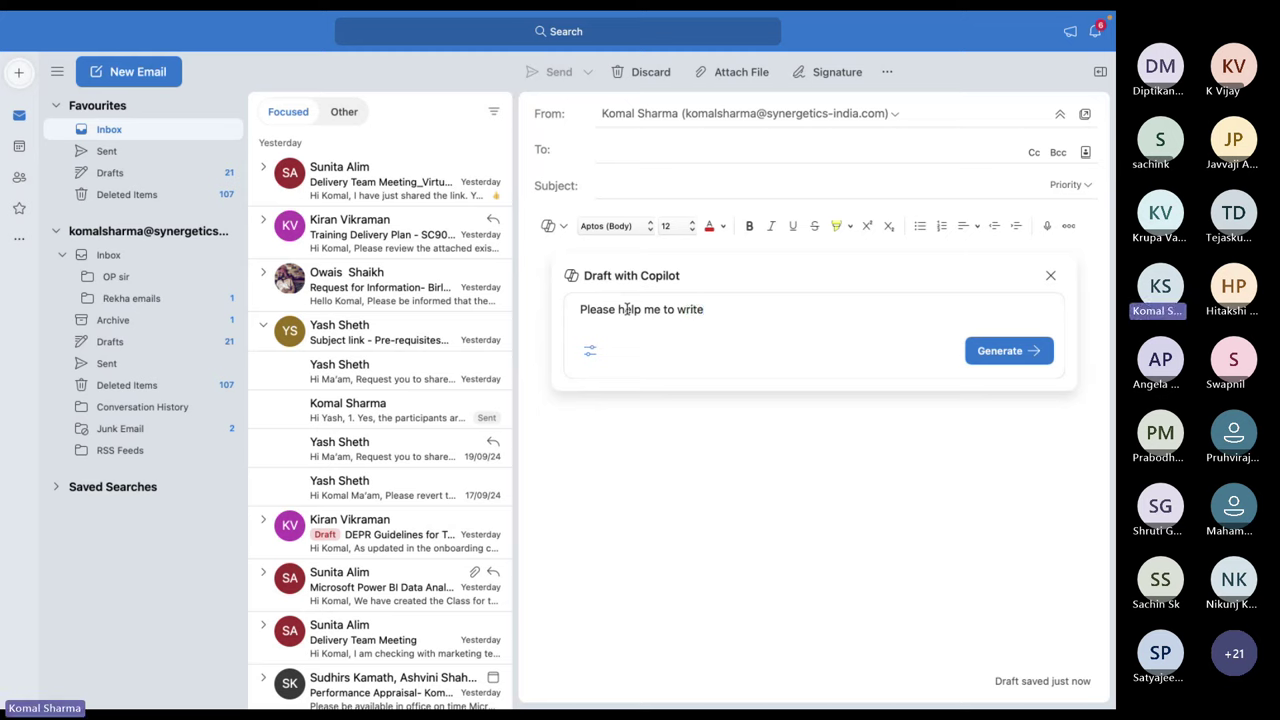
{"action": "type", "text": " an email to apply for trave"}
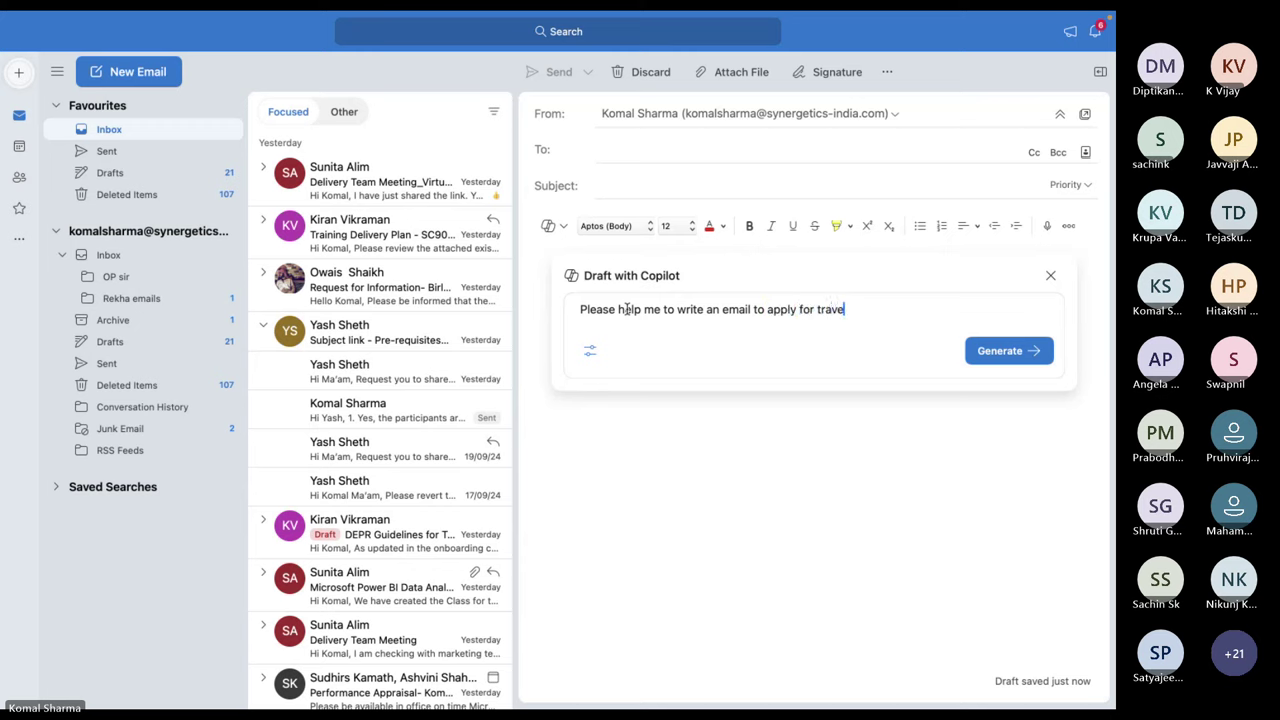
{"action": "type", "text": "l leve"}
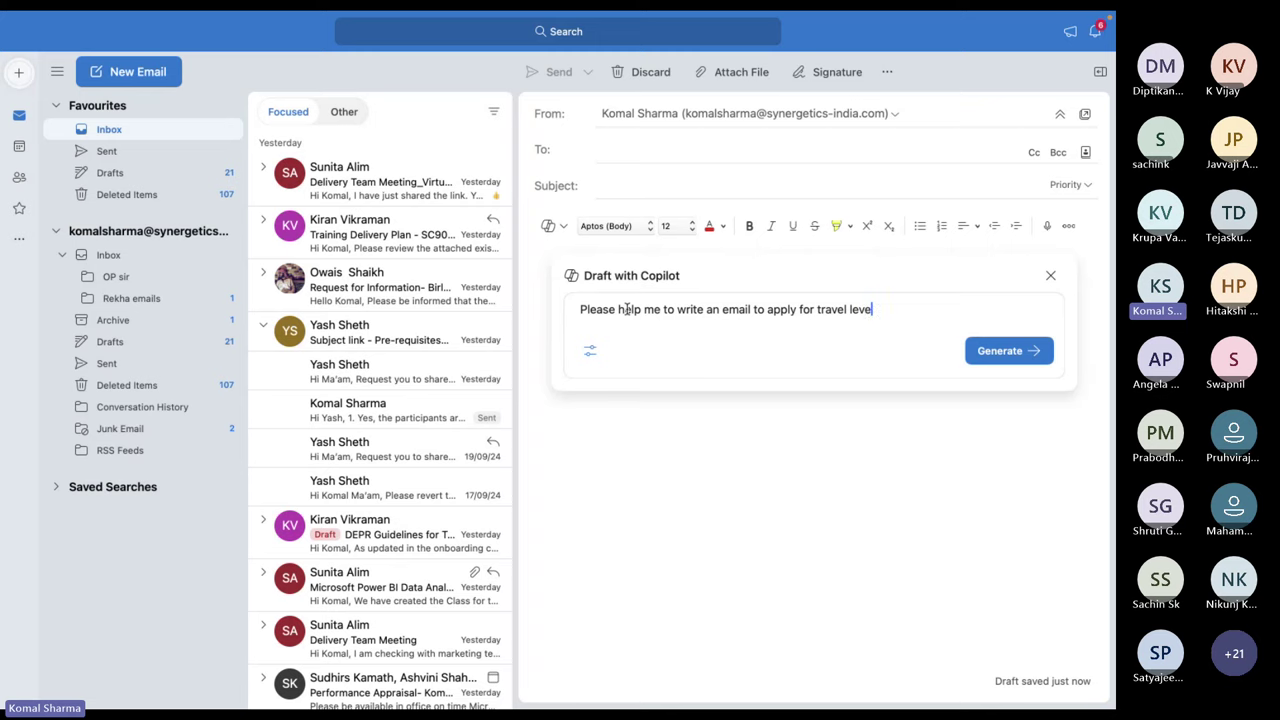
{"action": "type", "text": "l "}
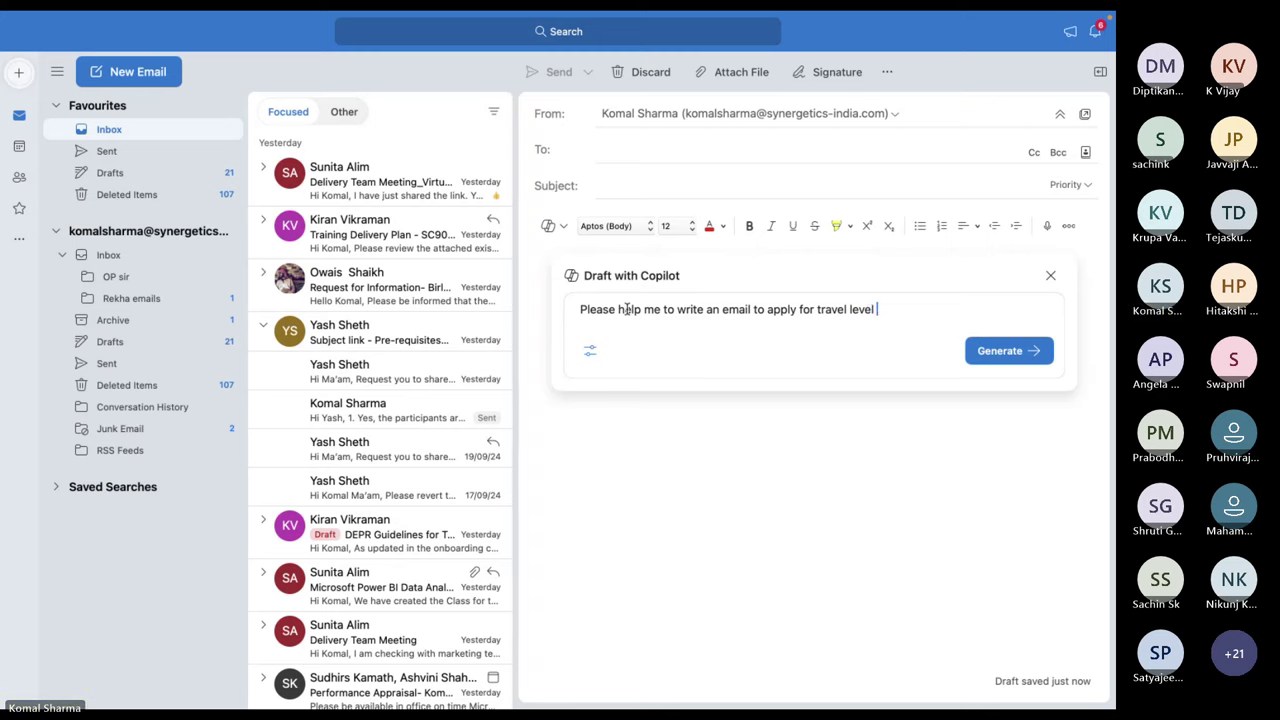
{"action": "type", "text": "for my client v"}
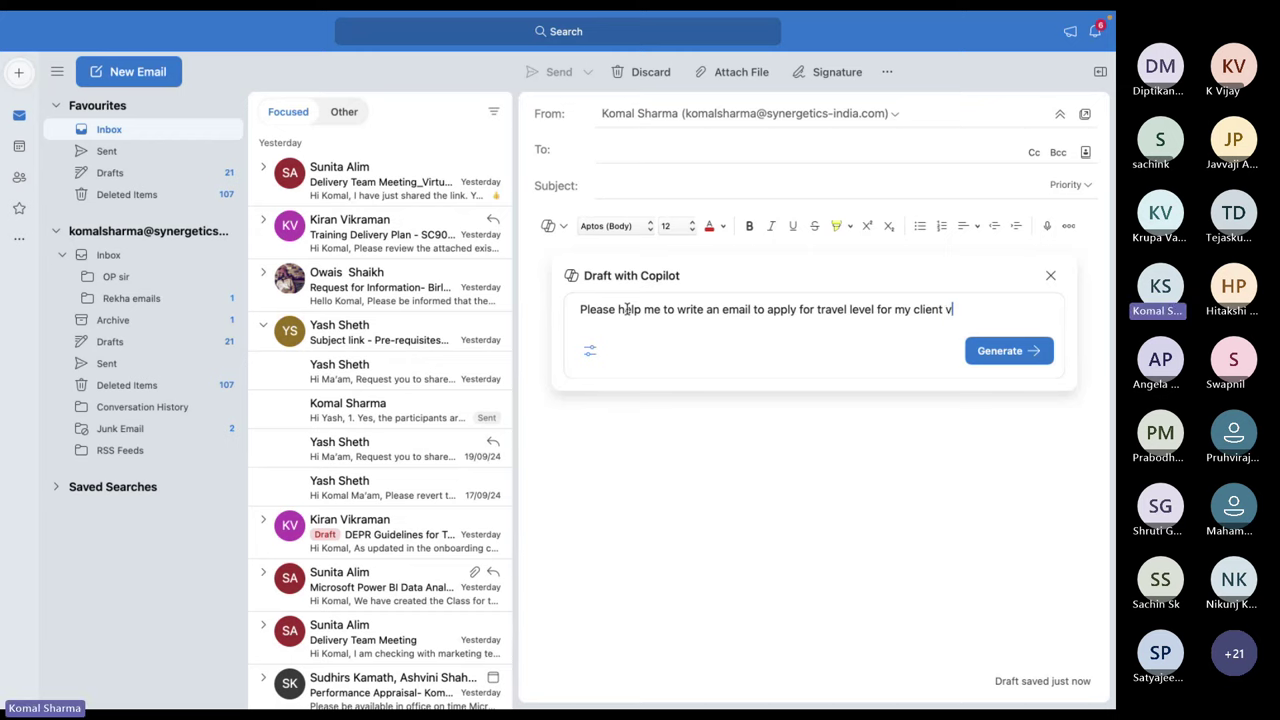
{"action": "type", "text": "isit o"}
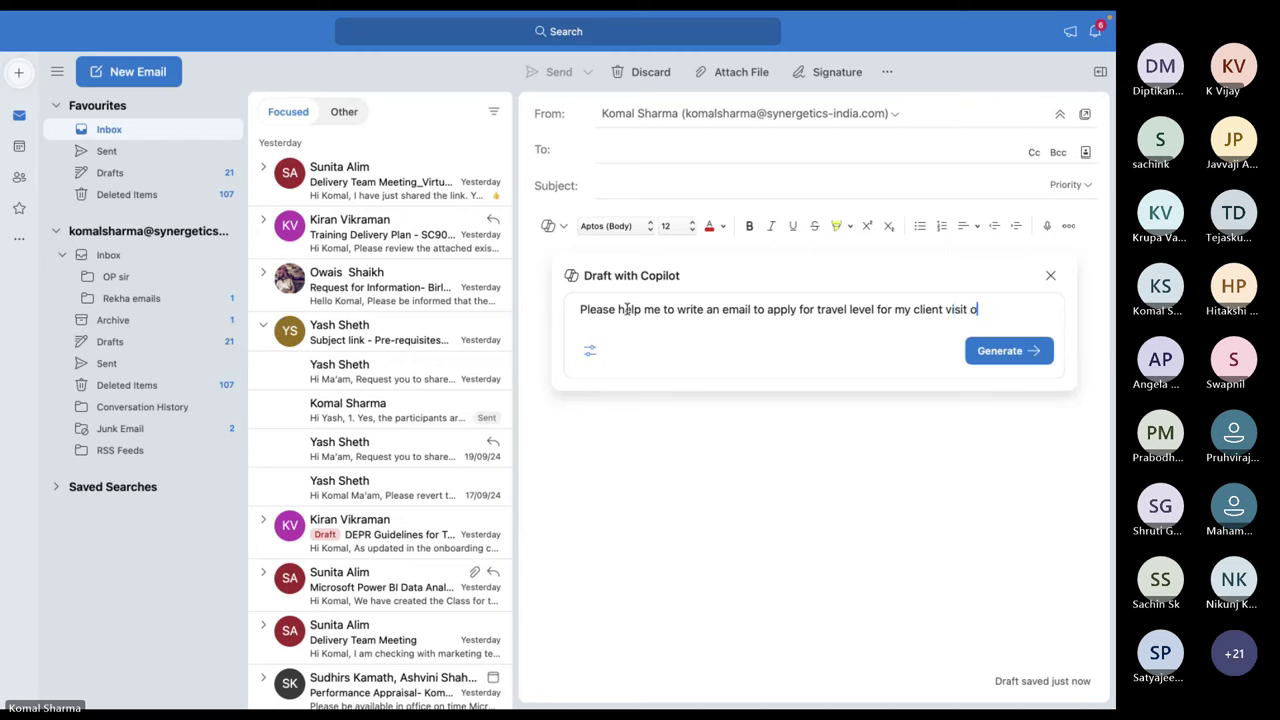
{"action": "type", "text": "n 30th sep."}
{"action": "left_click", "coordinate": [1006, 350]}
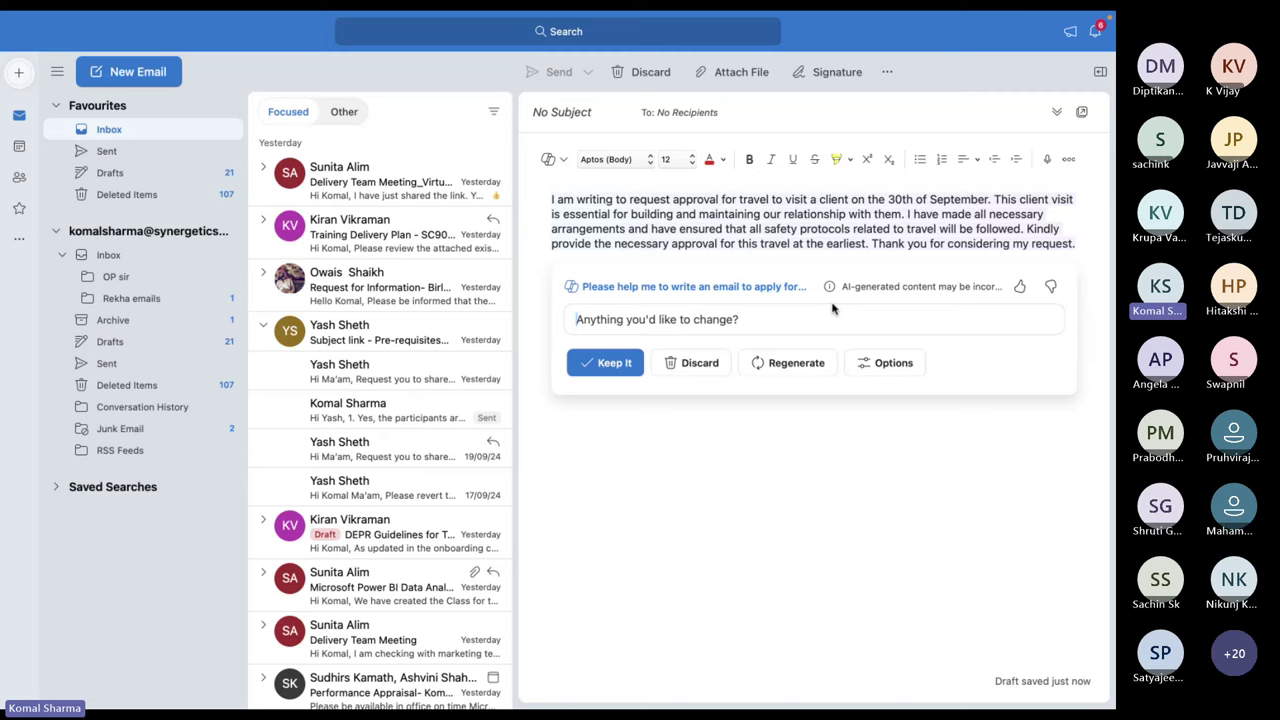
Look over the length and tone options, then discard the generated email draft
{"action": "left_click", "coordinate": [900, 362]}
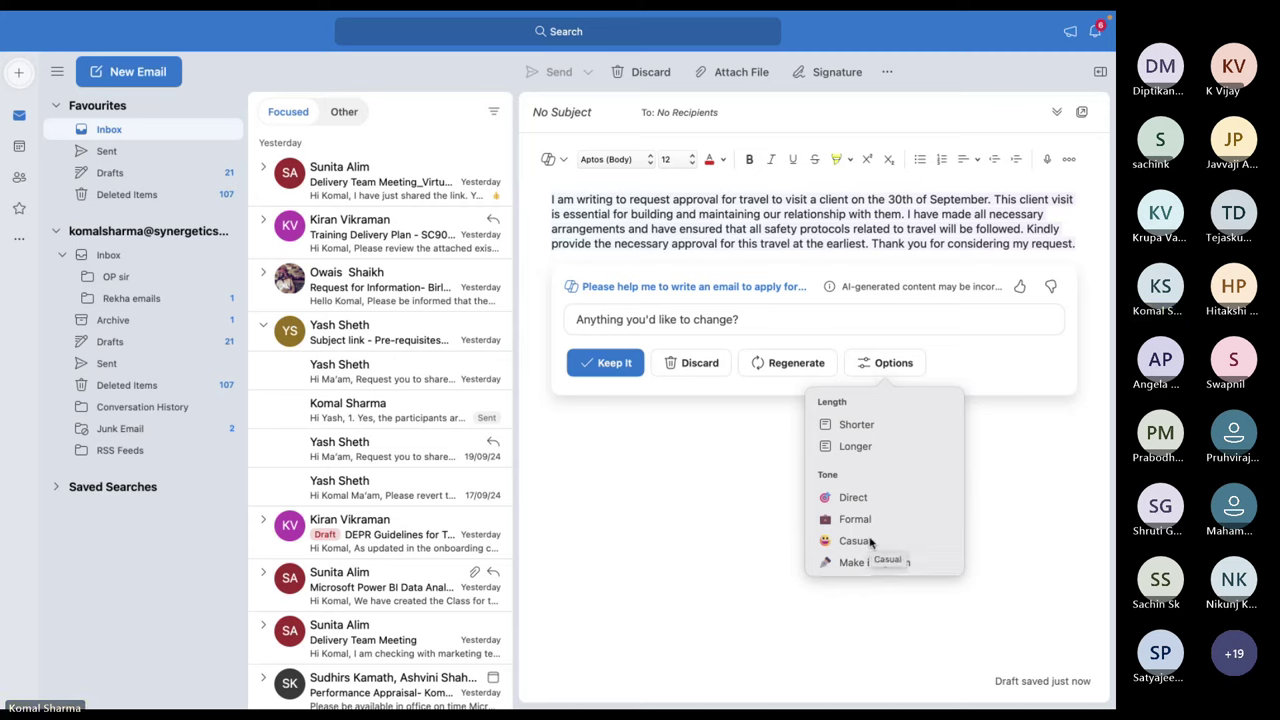
{"action": "left_click", "coordinate": [649, 531]}
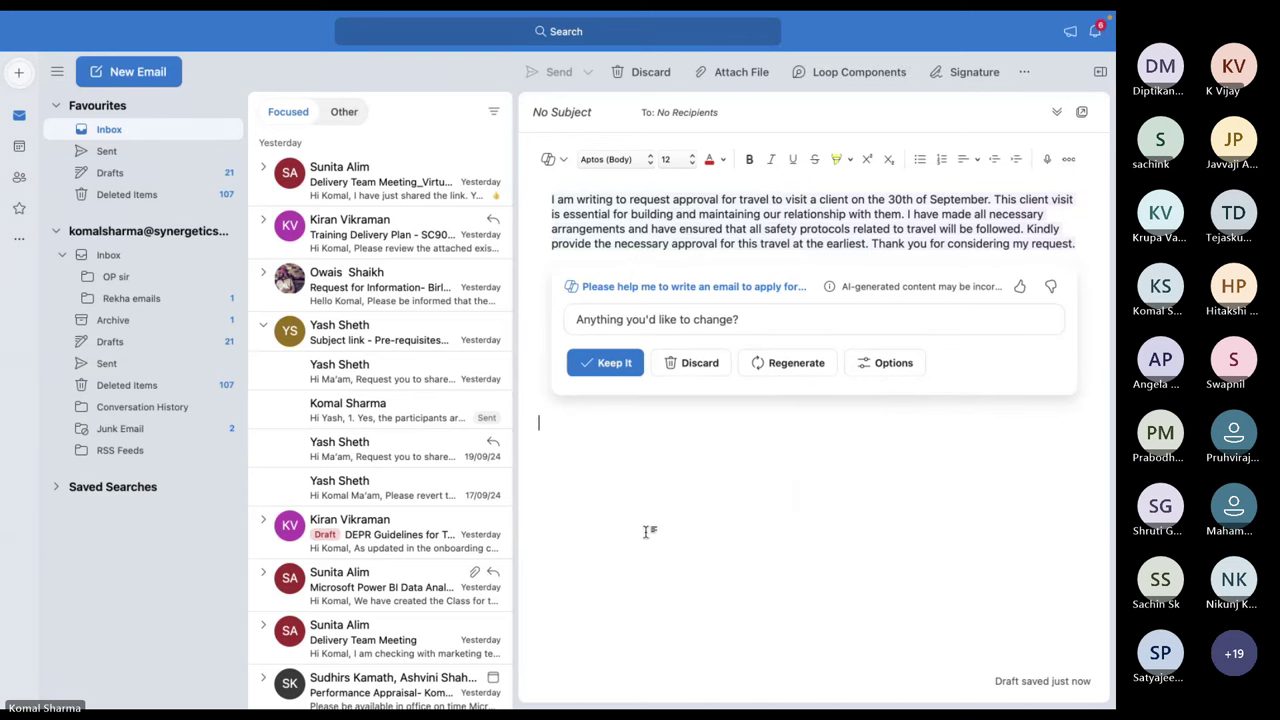
{"action": "left_click", "coordinate": [645, 72]}
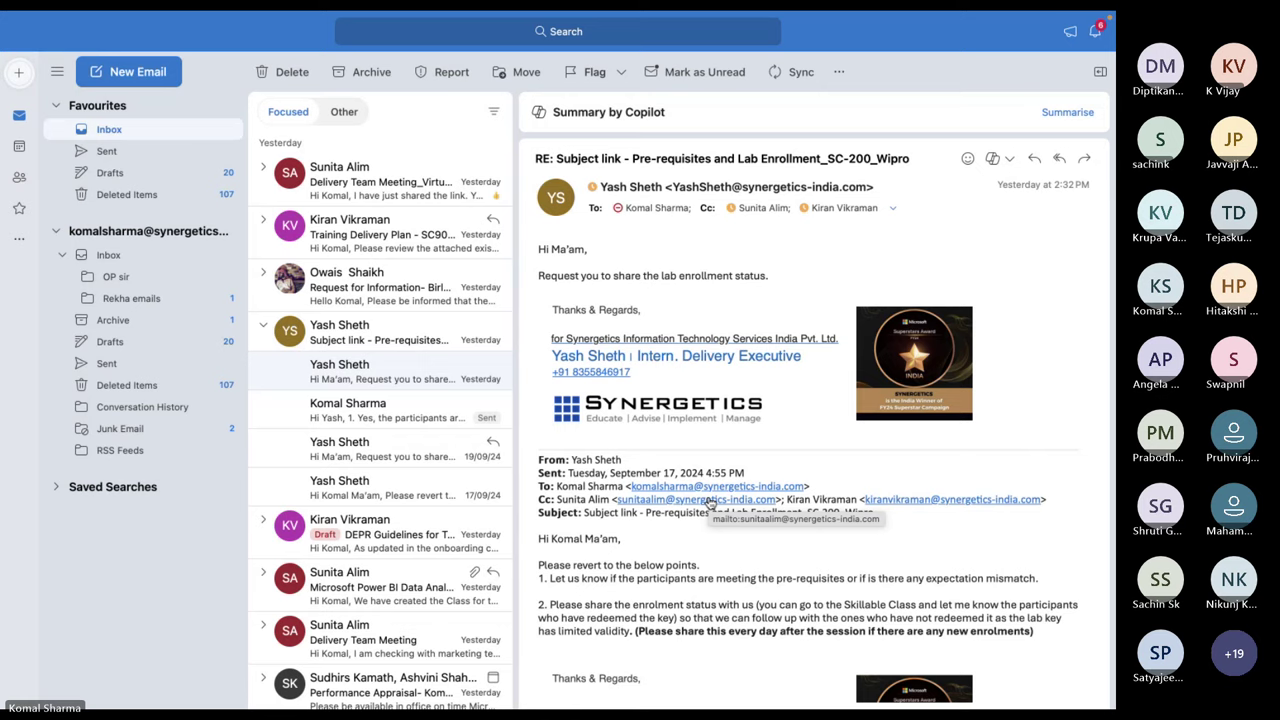
In Finder, go up to the course folder and open Edit&transform > Fabrikam Q1 marketing campaigns.xlsx
{"action": "mouse_move", "coordinate": [5, 703]}
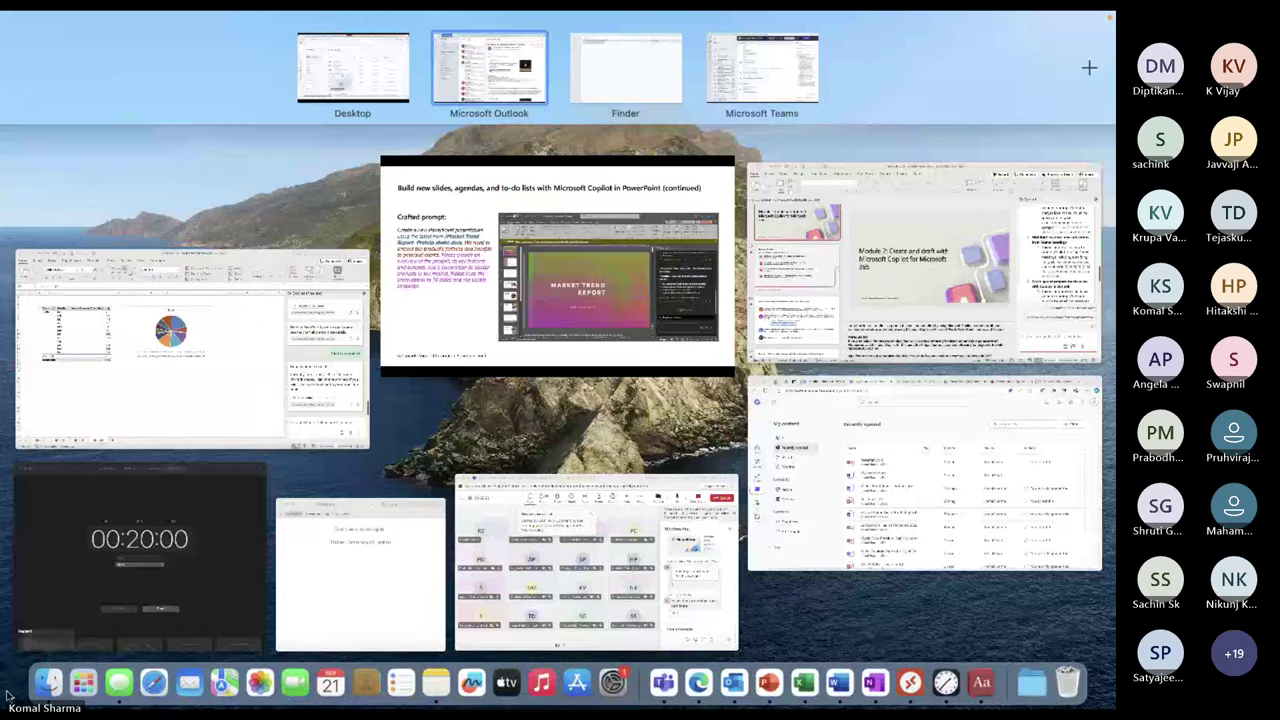
{"action": "left_click", "coordinate": [48, 683]}
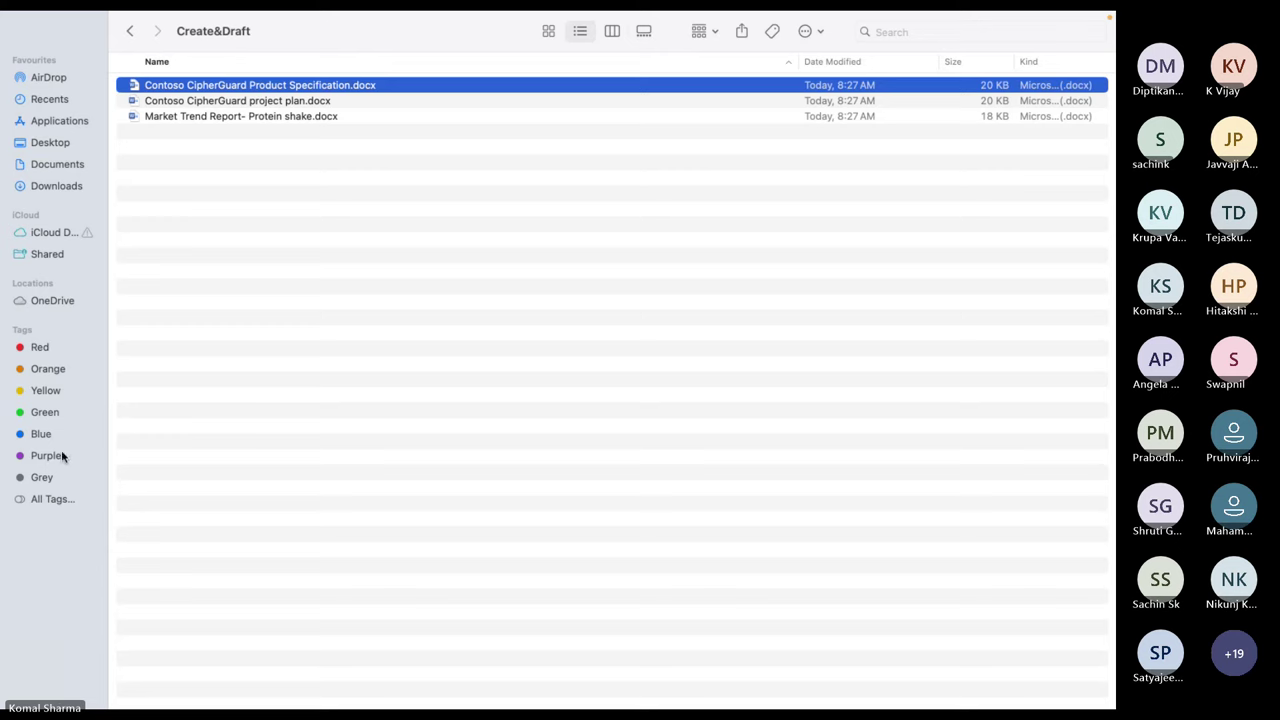
{"action": "left_click", "coordinate": [130, 32]}
{"action": "double_click", "coordinate": [192, 120]}
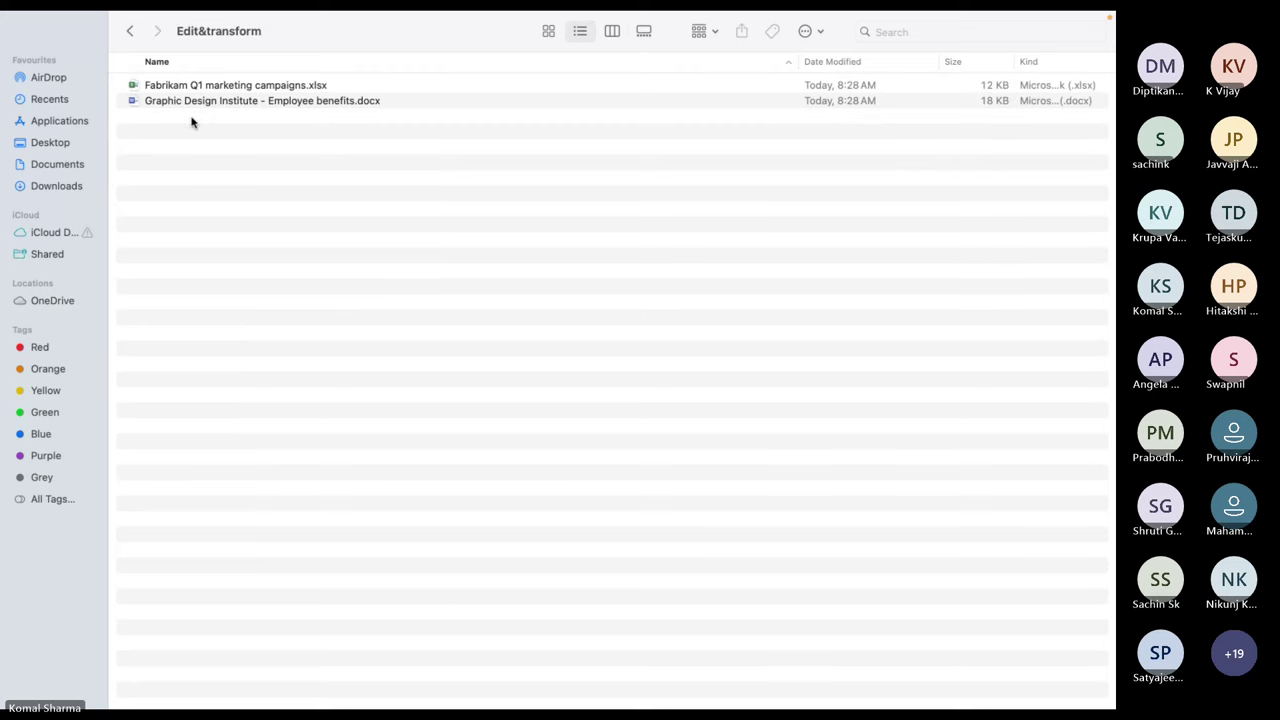
{"action": "left_click", "coordinate": [137, 87]}
{"action": "double_click", "coordinate": [137, 87]}
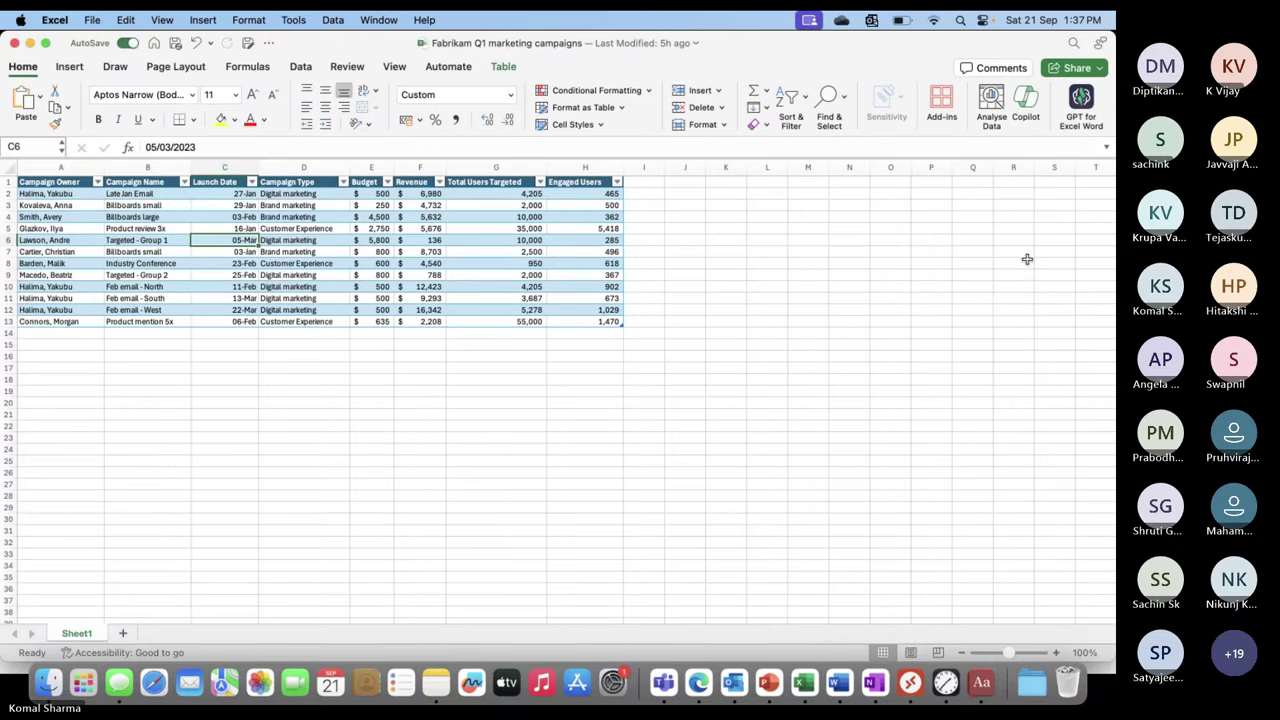
Zoom to 130% and insert Copilot's suggested Engagement Rate column (Engaged Users ÷ Total Users Targeted)
{"action": "left_click", "coordinate": [1025, 100]}
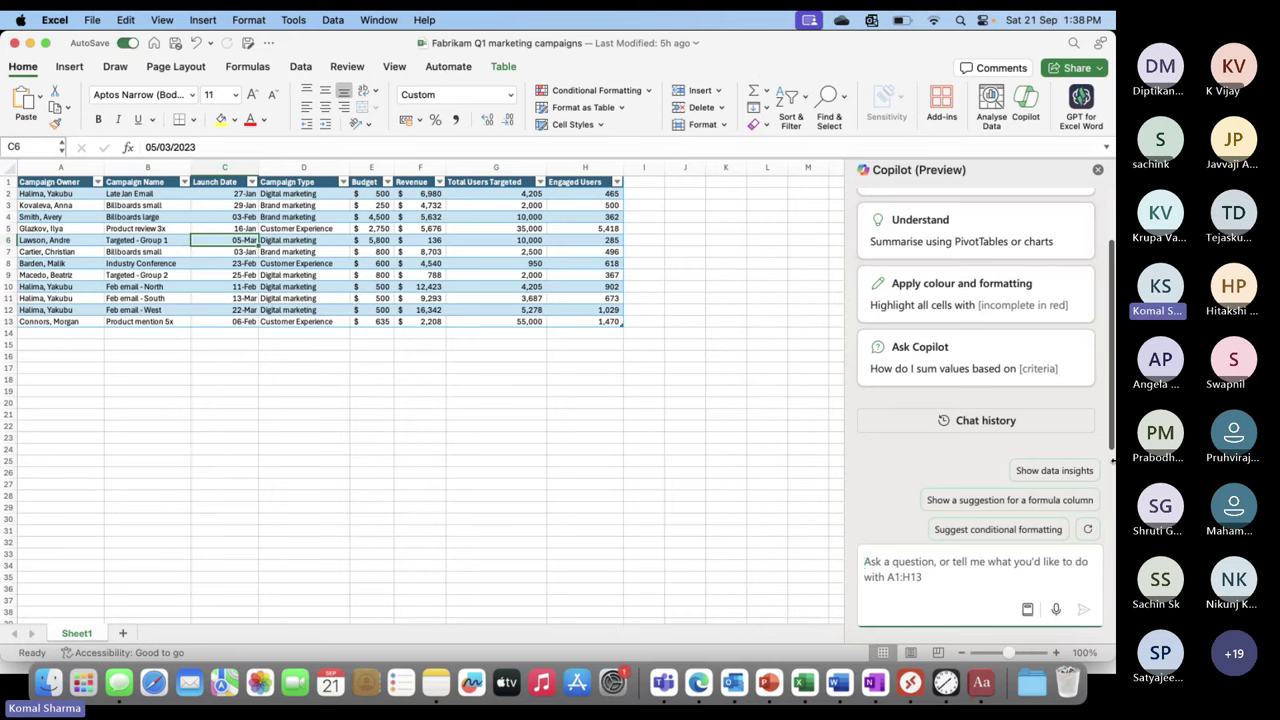
{"action": "left_click", "coordinate": [1055, 655]}
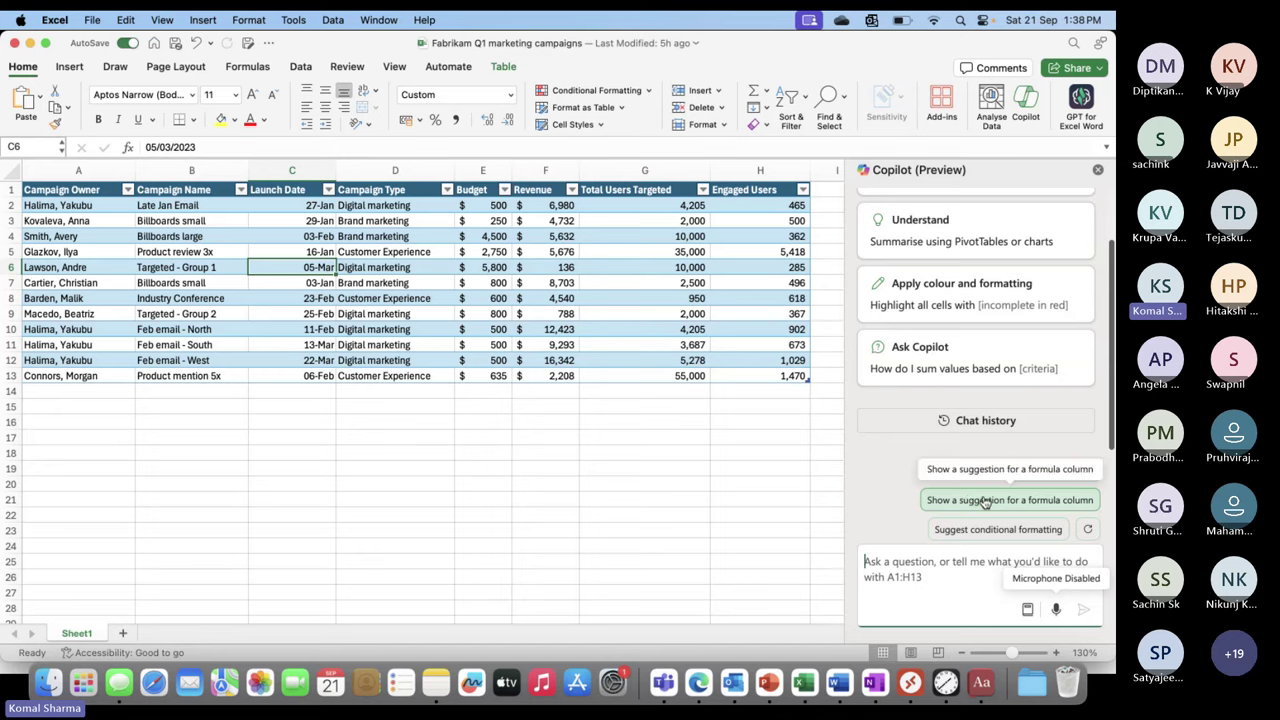
{"action": "left_click", "coordinate": [1041, 502]}
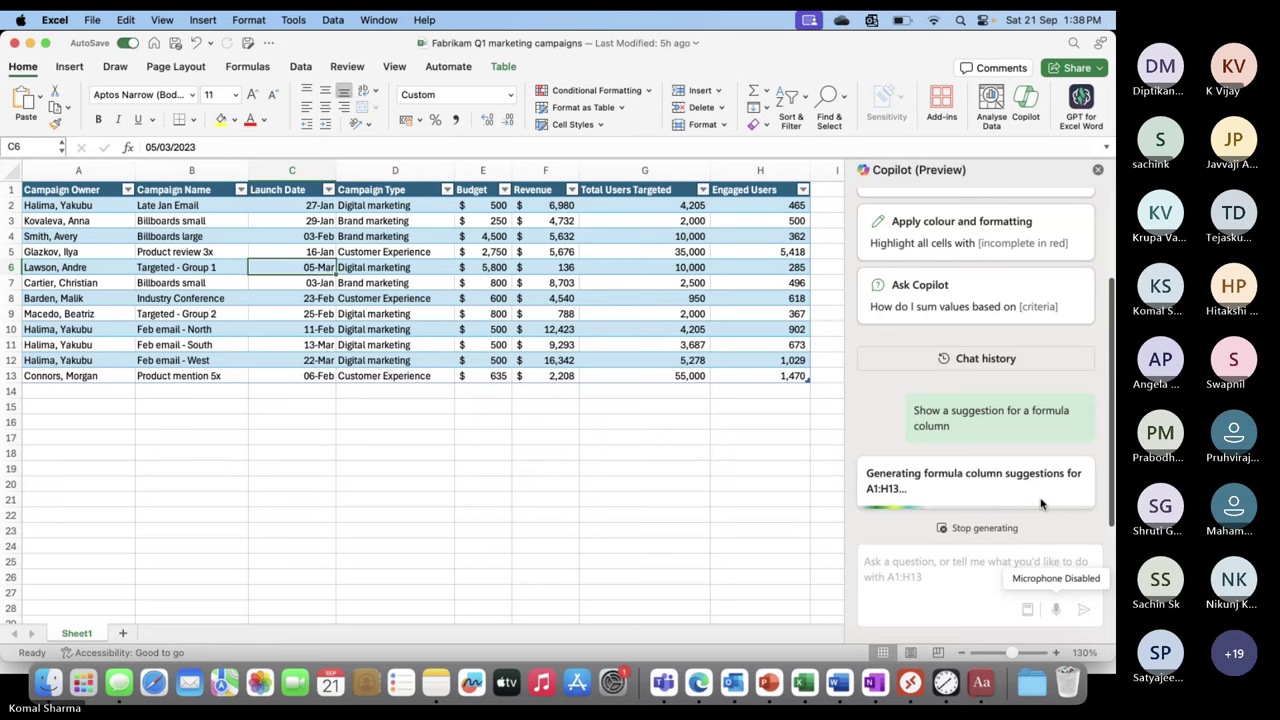
{"action": "scroll", "coordinate": [1040, 504], "scroll_direction": "up", "scroll_amount": 1}
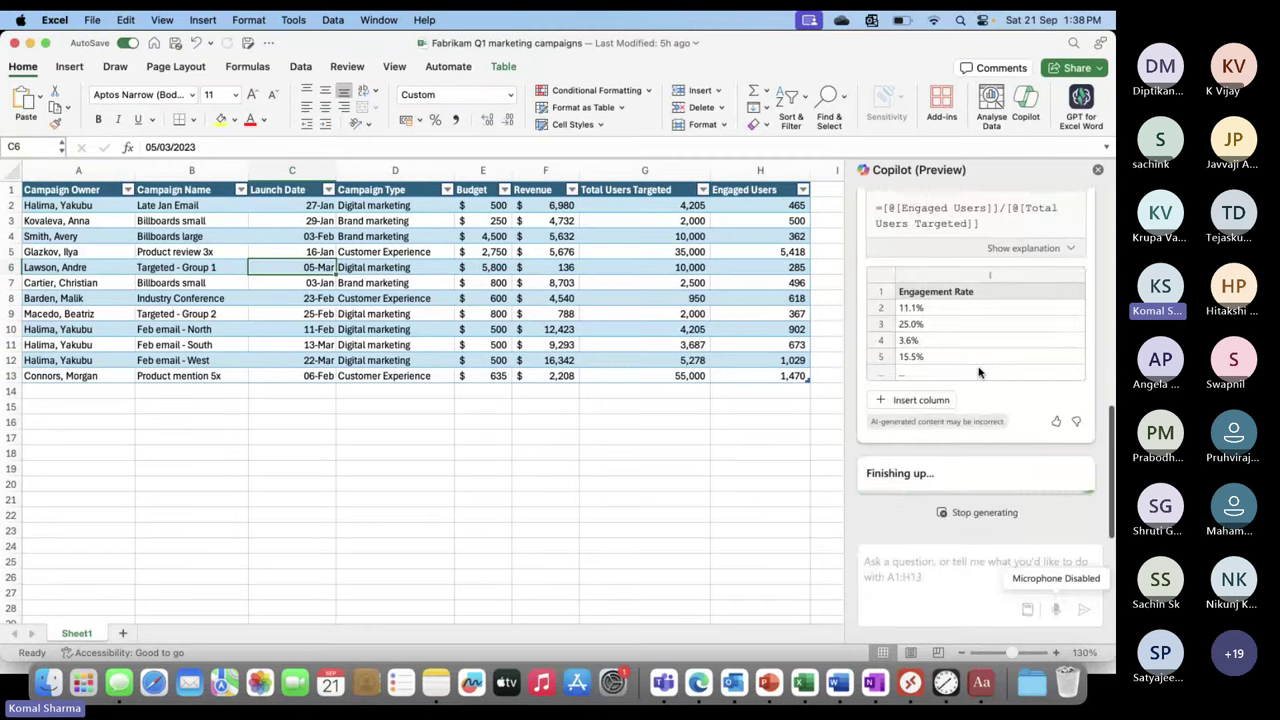
{"action": "mouse_move", "coordinate": [926, 457]}
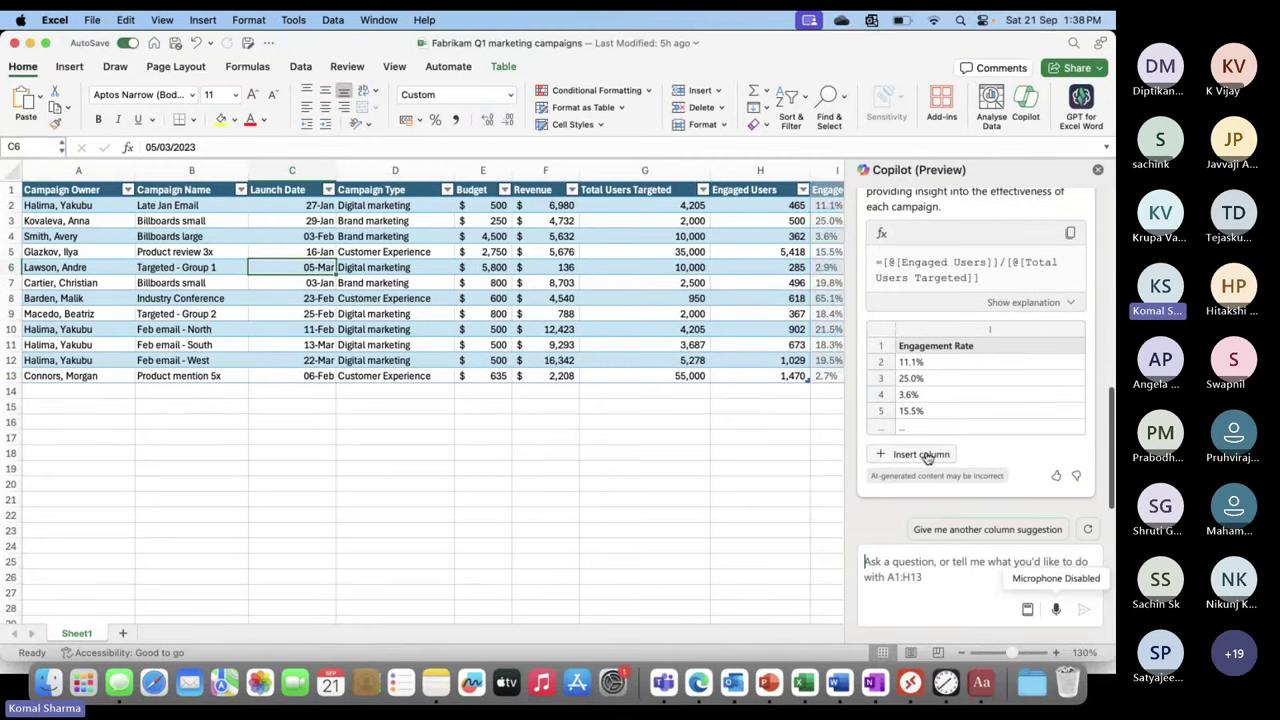
{"action": "left_click", "coordinate": [926, 455]}
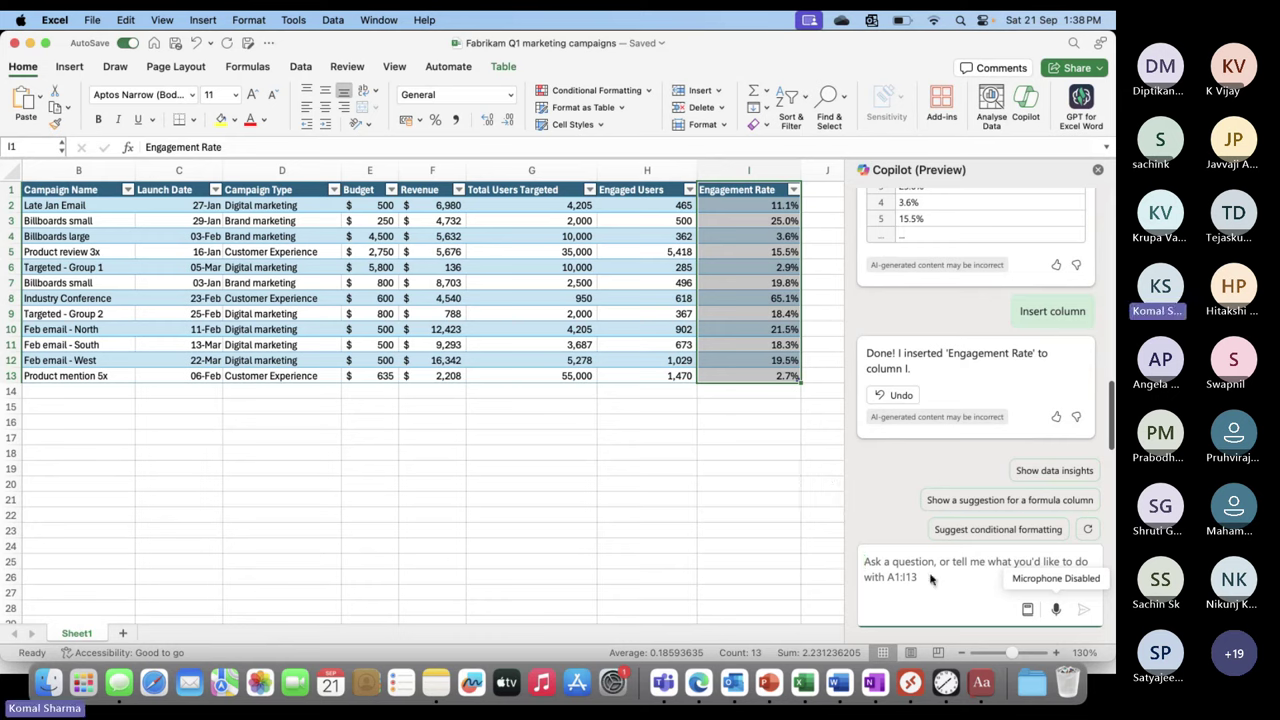
Ask Copilot to sort for the most impactful salesperson and apply its descending Engagement Rate sort
{"action": "type", "text": "Sor"}
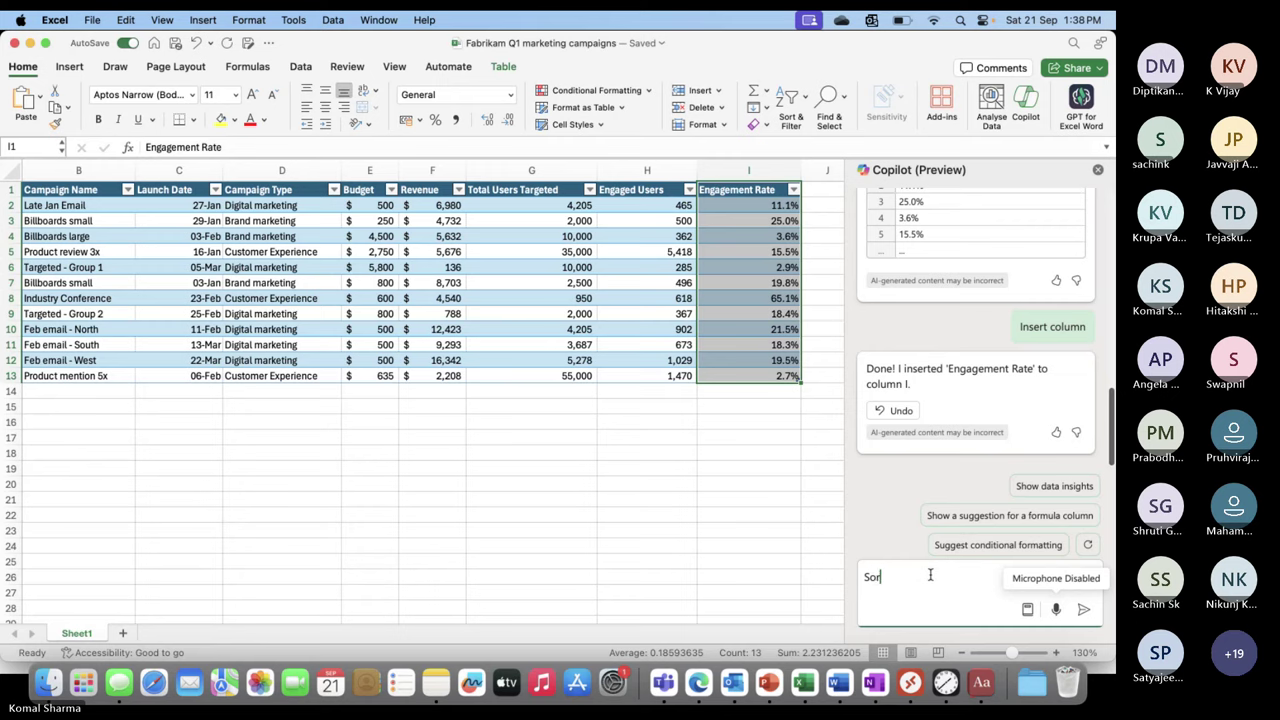
{"action": "type", "text": "t this table to look"}
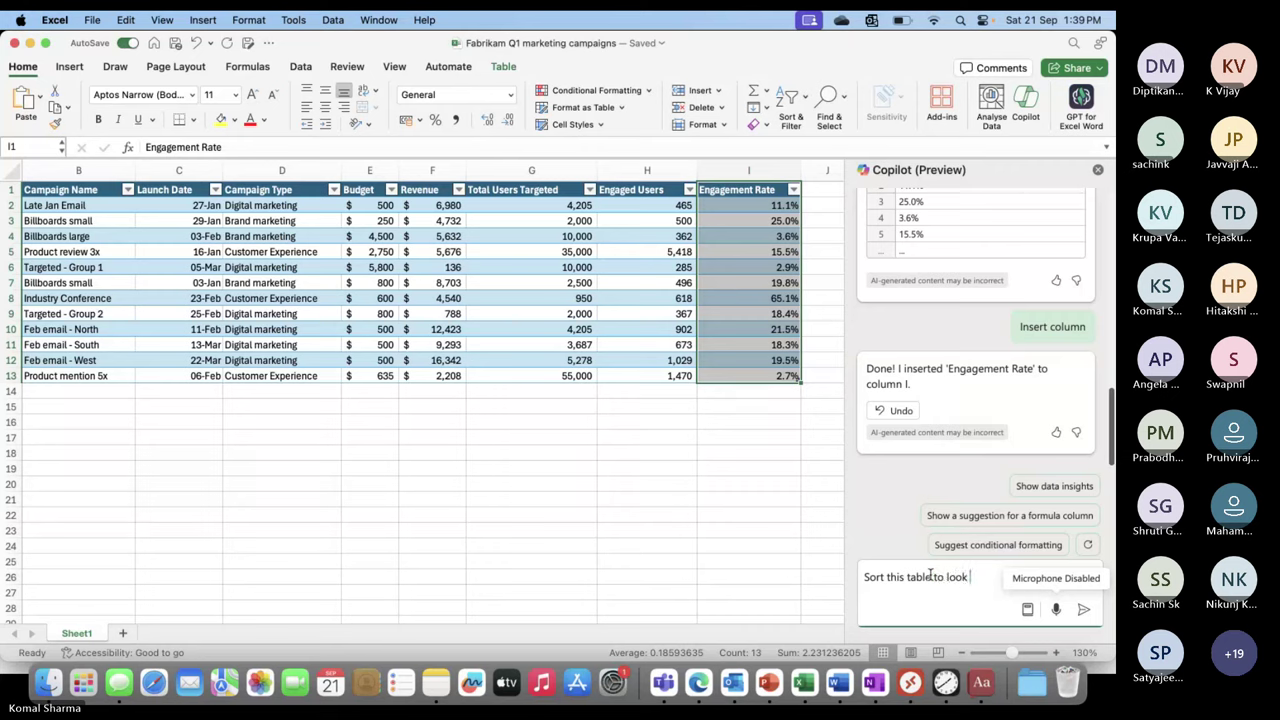
{"action": "type", "text": " for"}
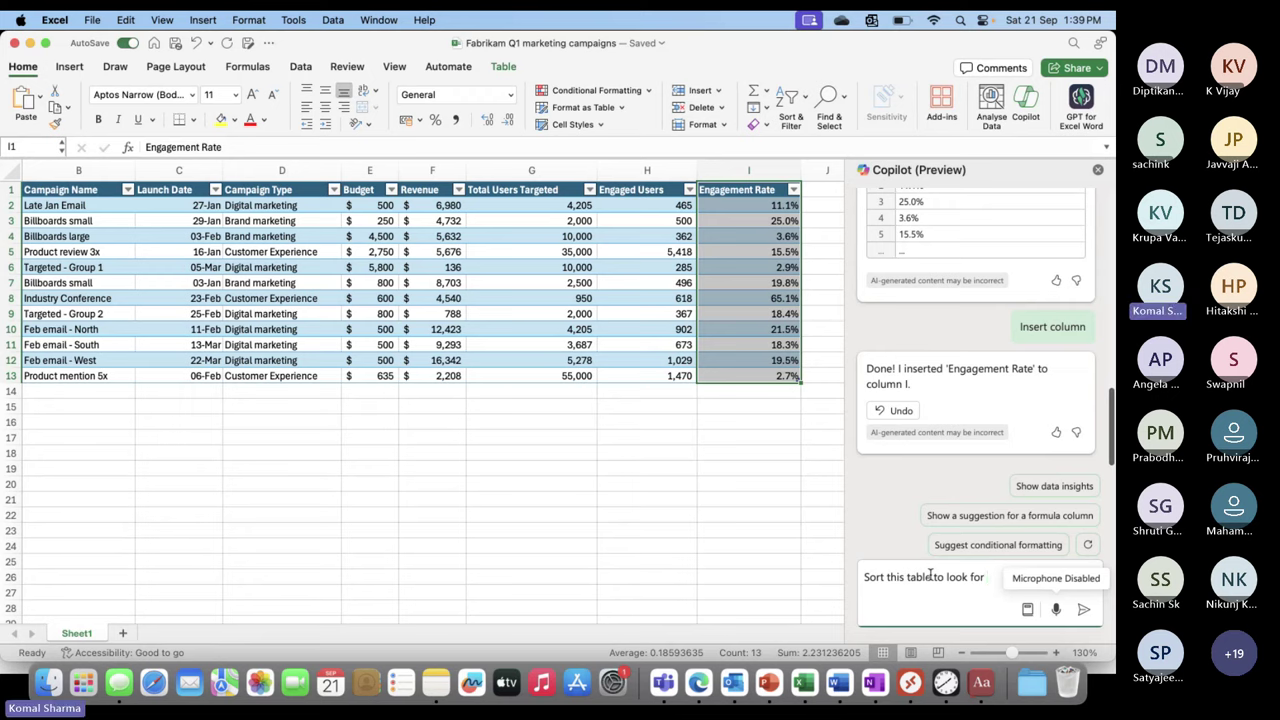
{"action": "type", "text": "the"}
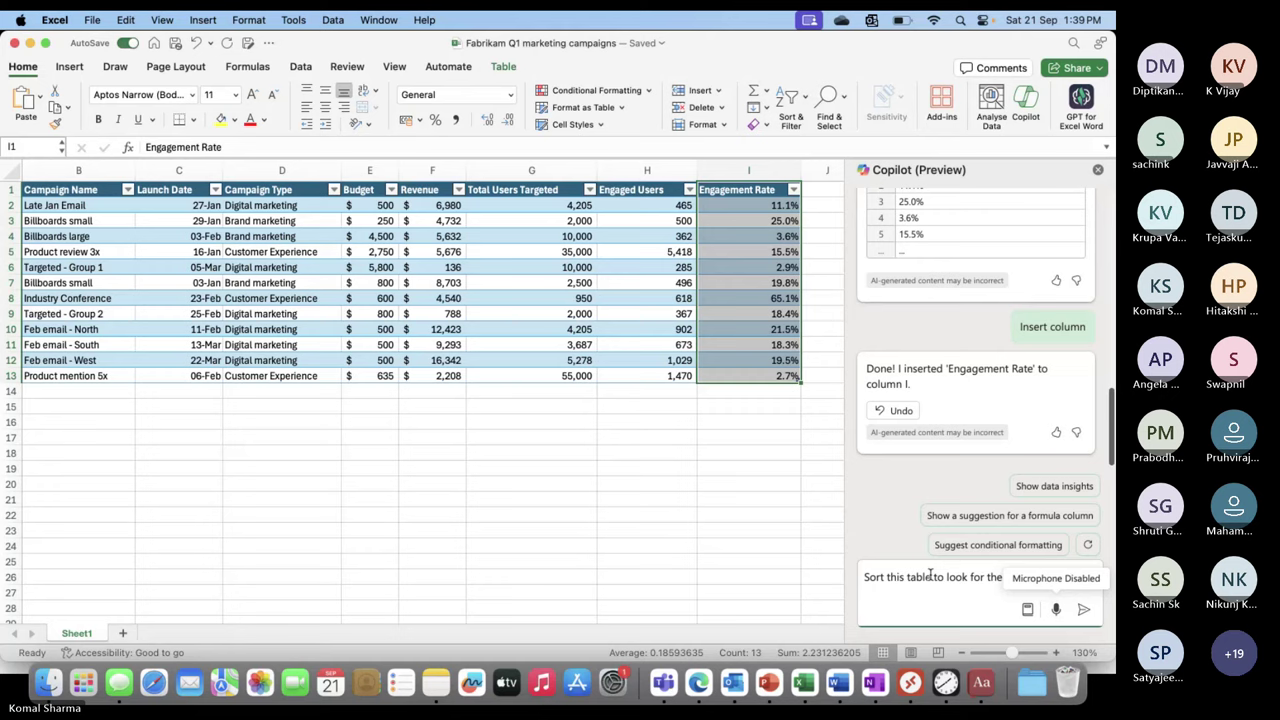
{"action": "type", "text": "most impactful sales"}
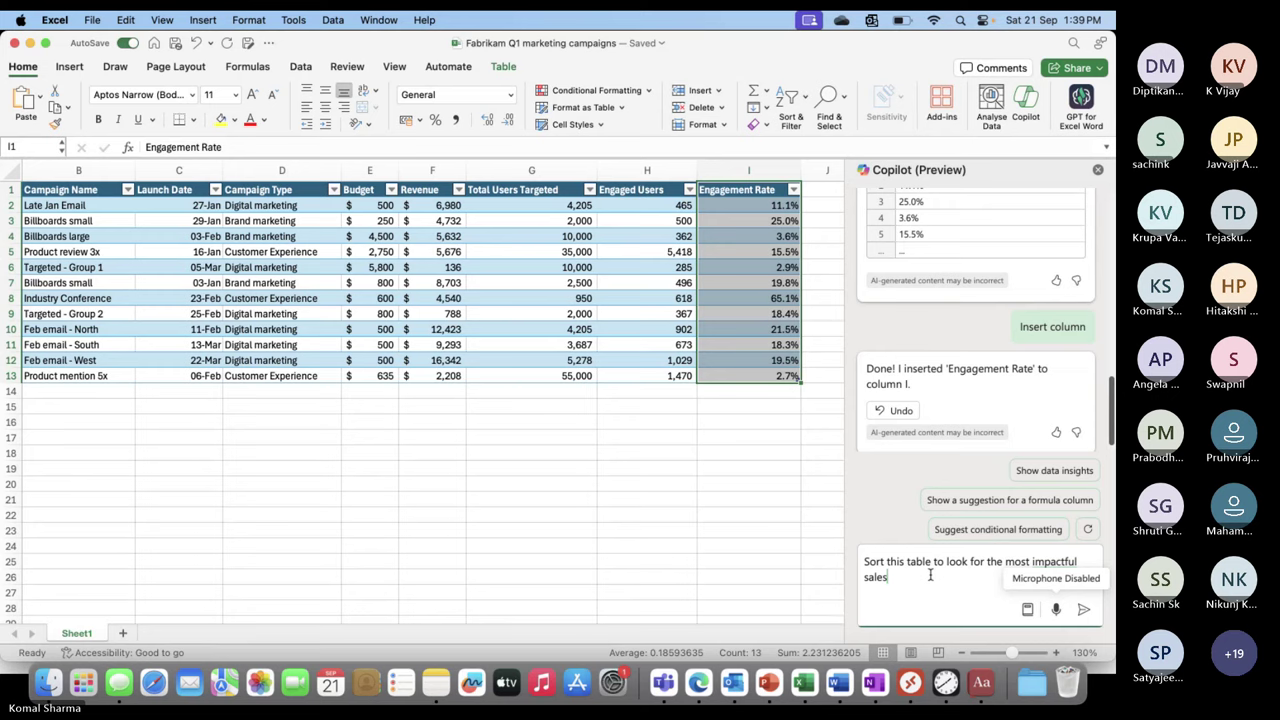
{"action": "type", "text": "person"}
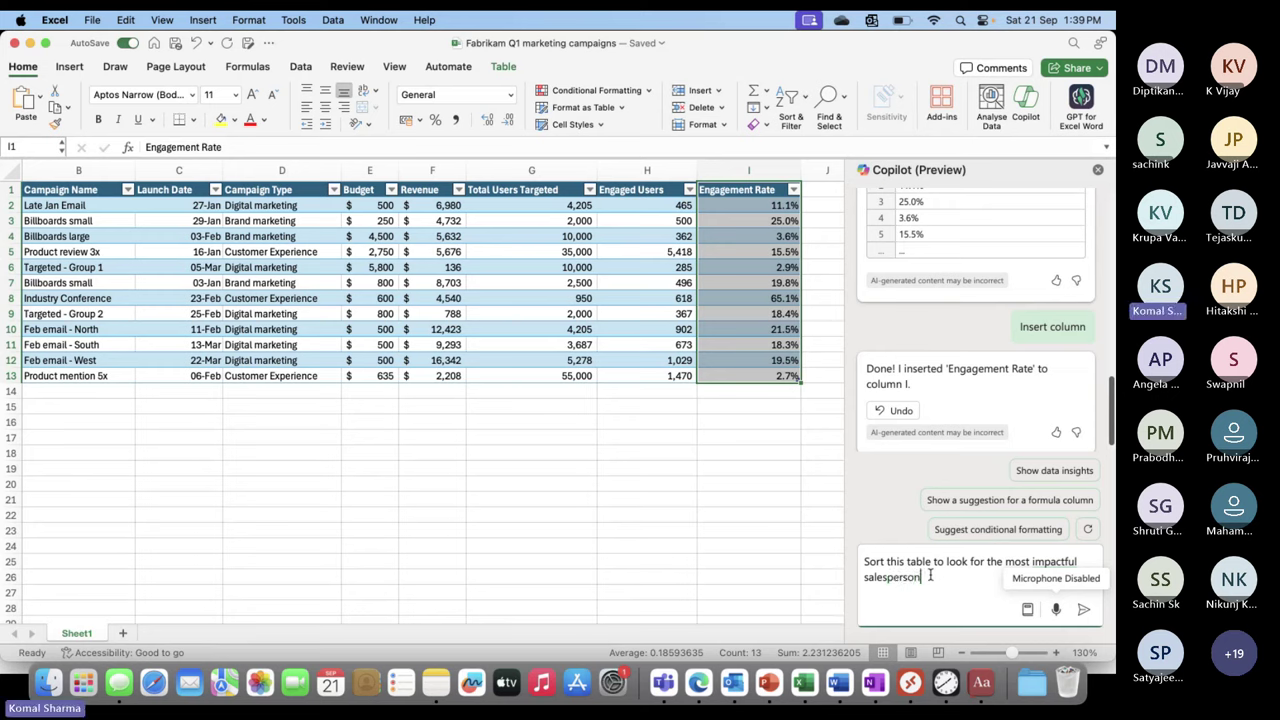
{"action": "key", "text": "Return"}
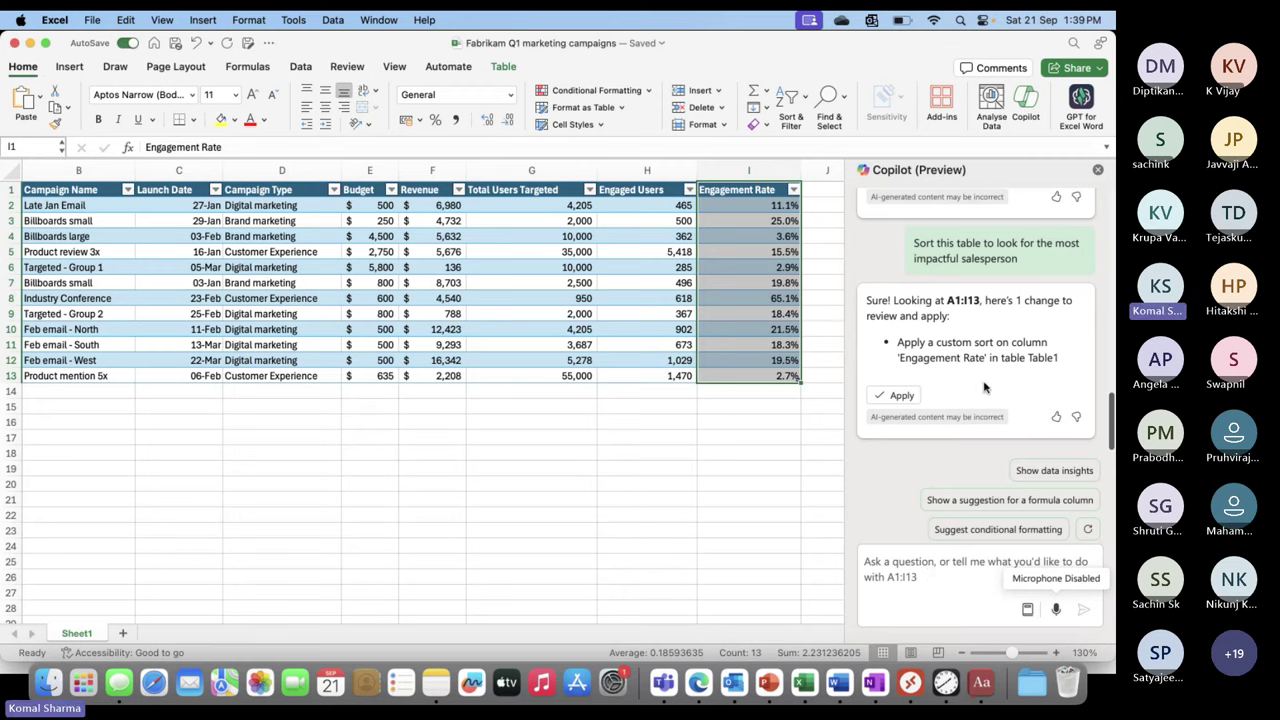
{"action": "left_click", "coordinate": [901, 396]}
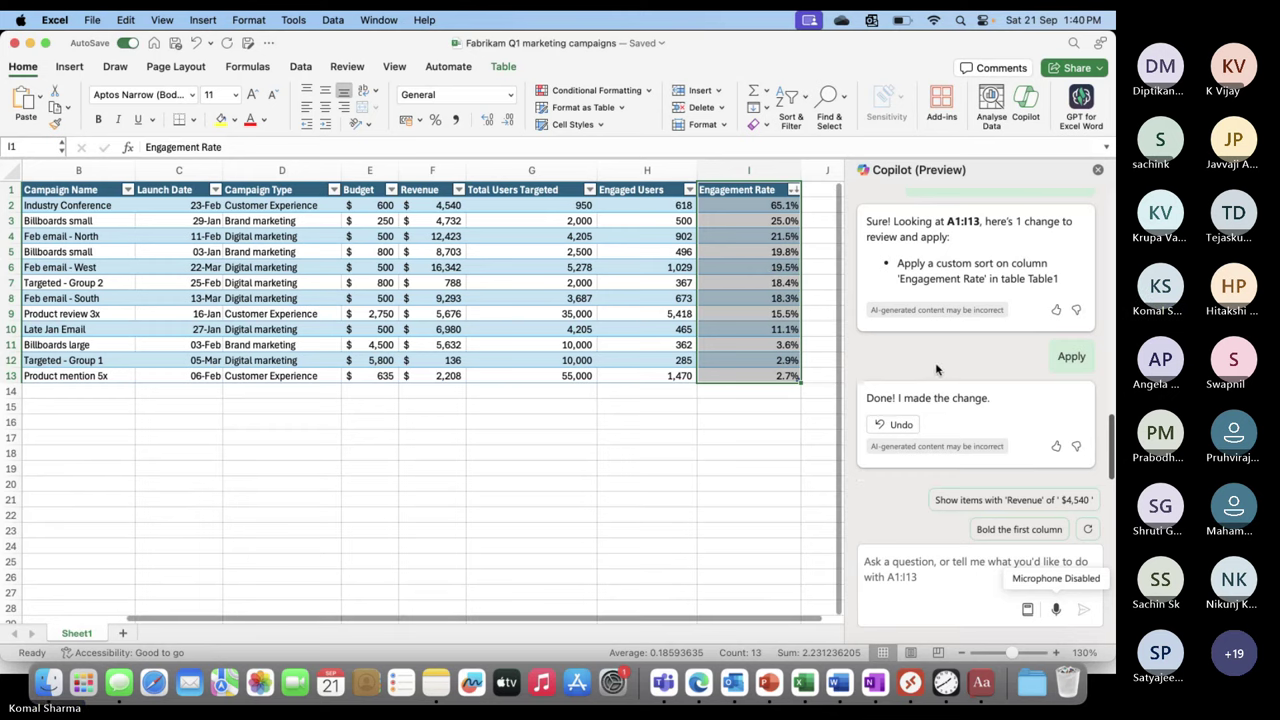
{"action": "scroll", "coordinate": [935, 370], "scroll_direction": "up", "scroll_amount": 1}
{"action": "scroll", "coordinate": [936, 365], "scroll_direction": "up", "scroll_amount": 3}
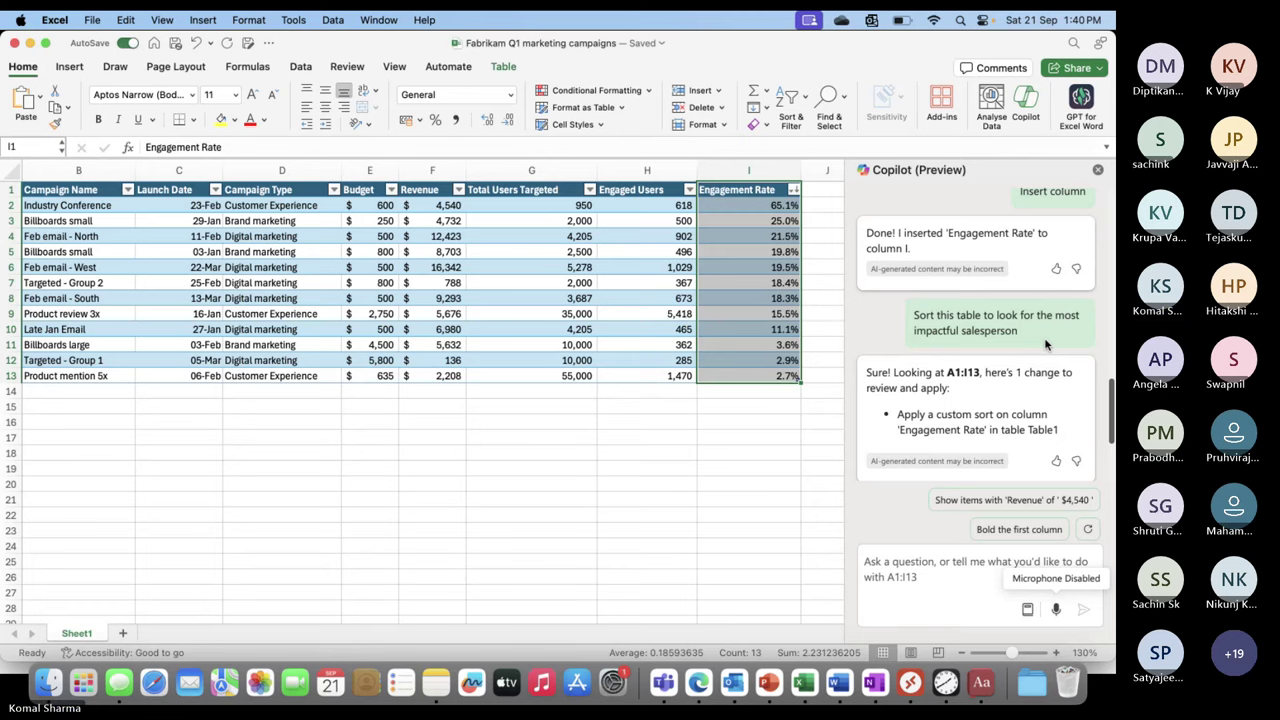
{"action": "scroll", "coordinate": [540, 395], "scroll_direction": "left", "scroll_amount": 3}
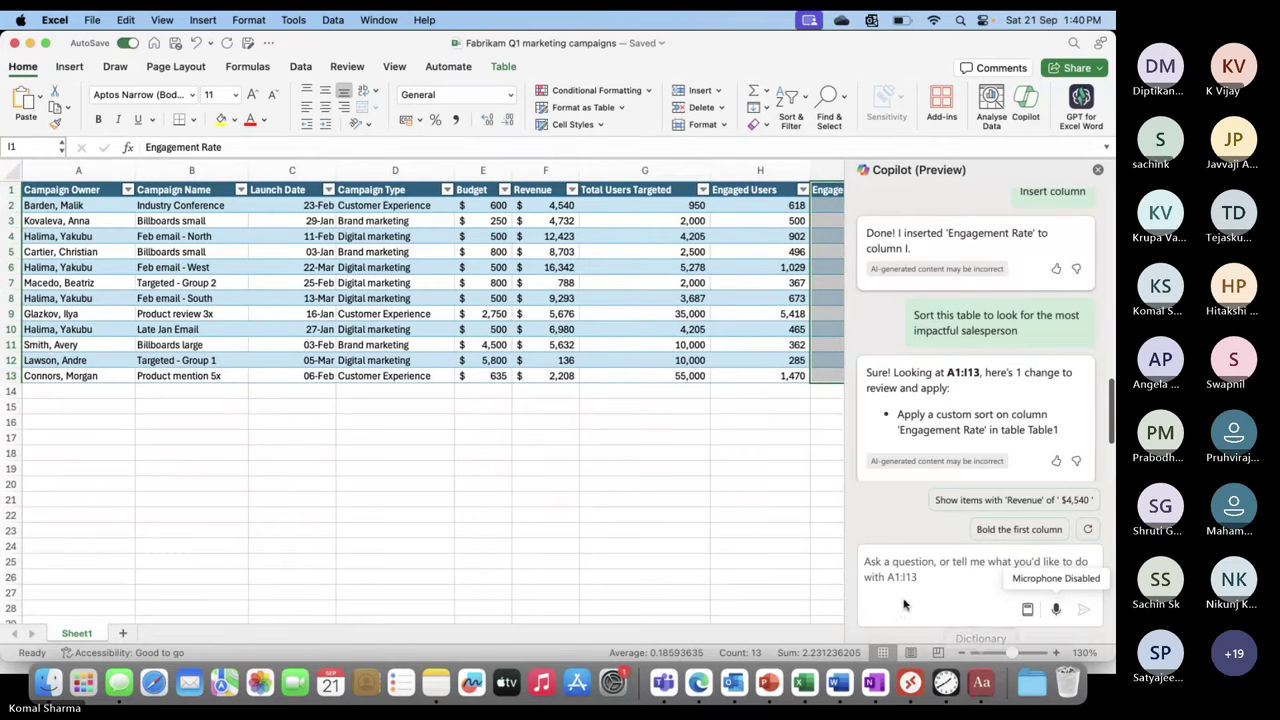
Ask Copilot to 'Bold the top 3 revenue' and apply the bolding to 16,342, 12,423 and 9,293
{"action": "left_click", "coordinate": [898, 565]}
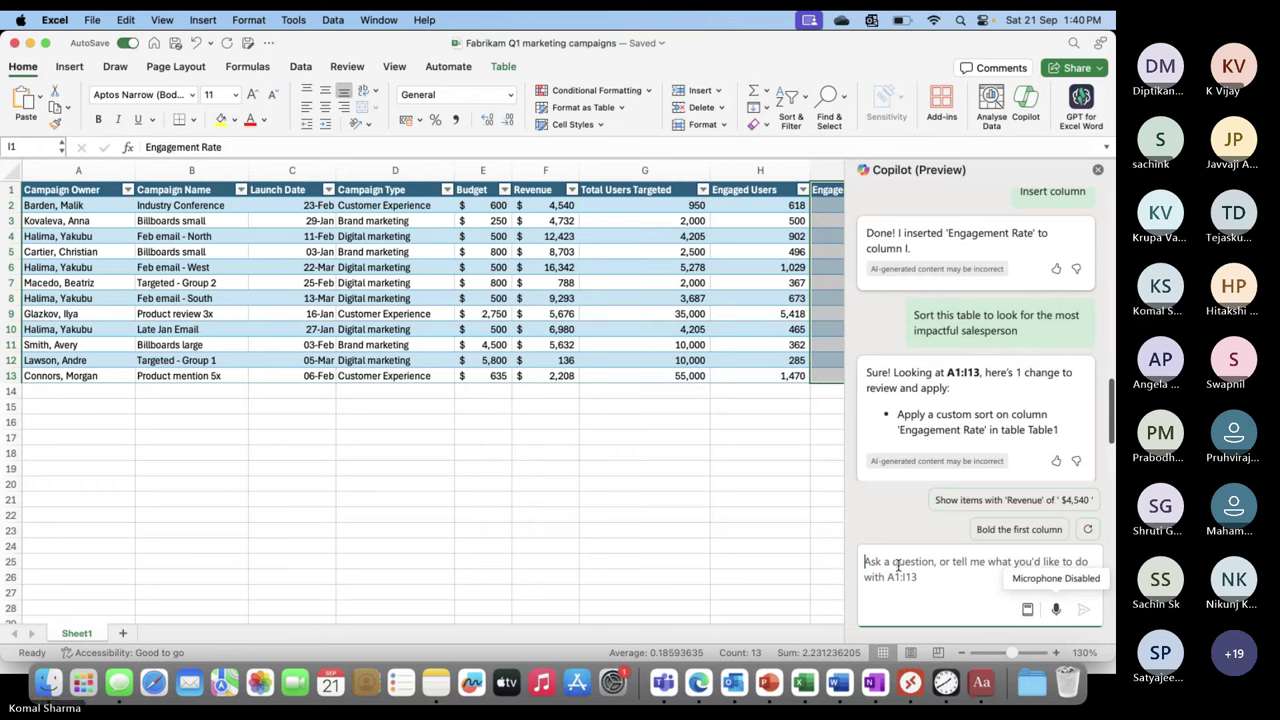
{"action": "type", "text": "Bold "}
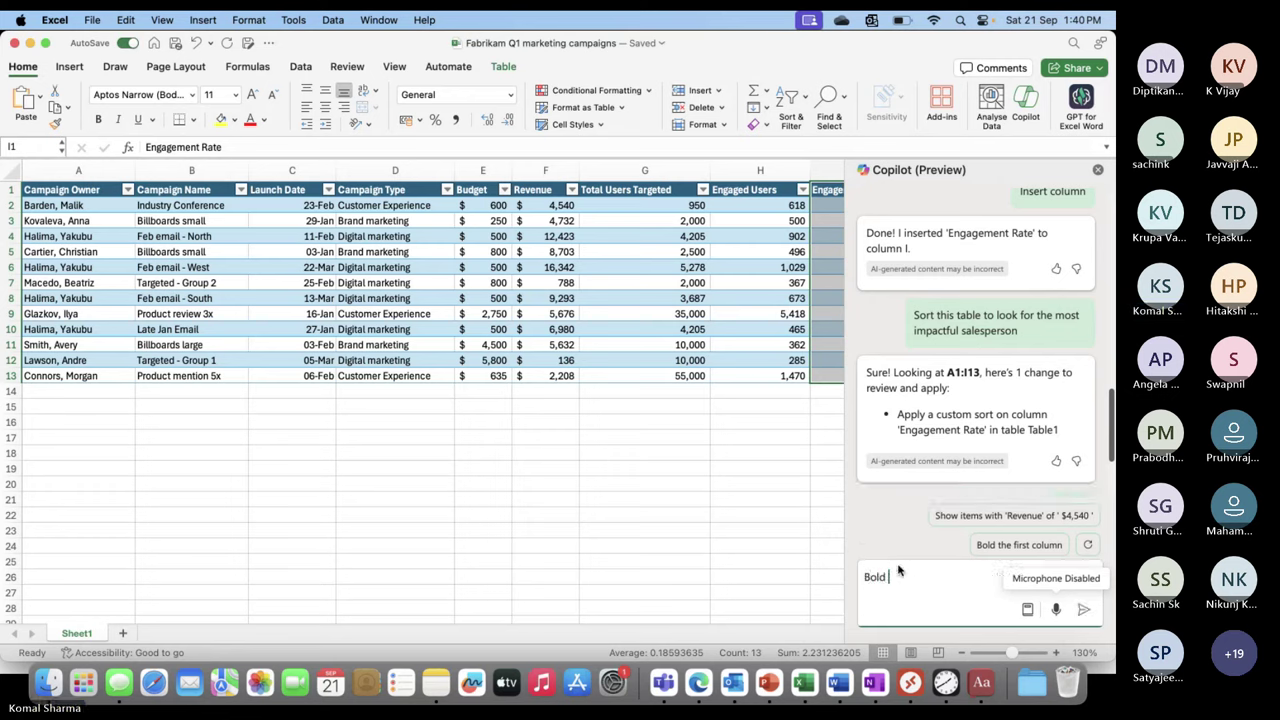
{"action": "type", "text": "the top 3 revenue"}
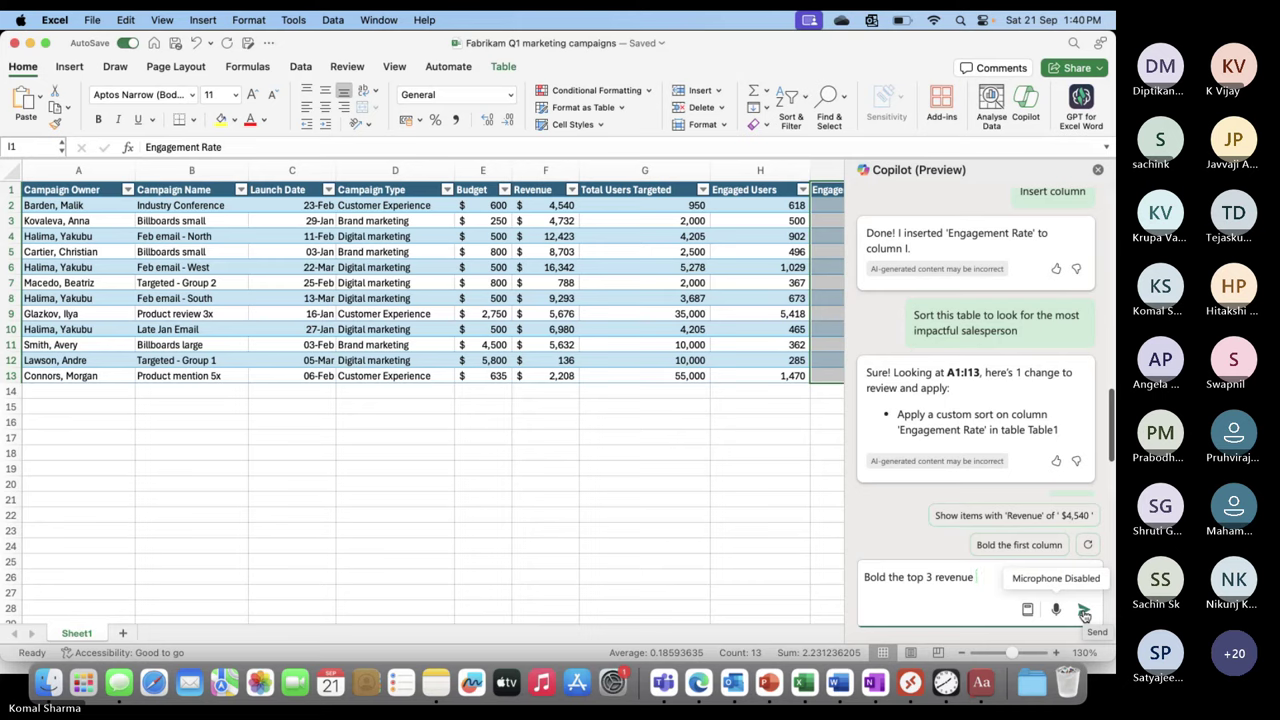
{"action": "left_click", "coordinate": [1084, 612]}
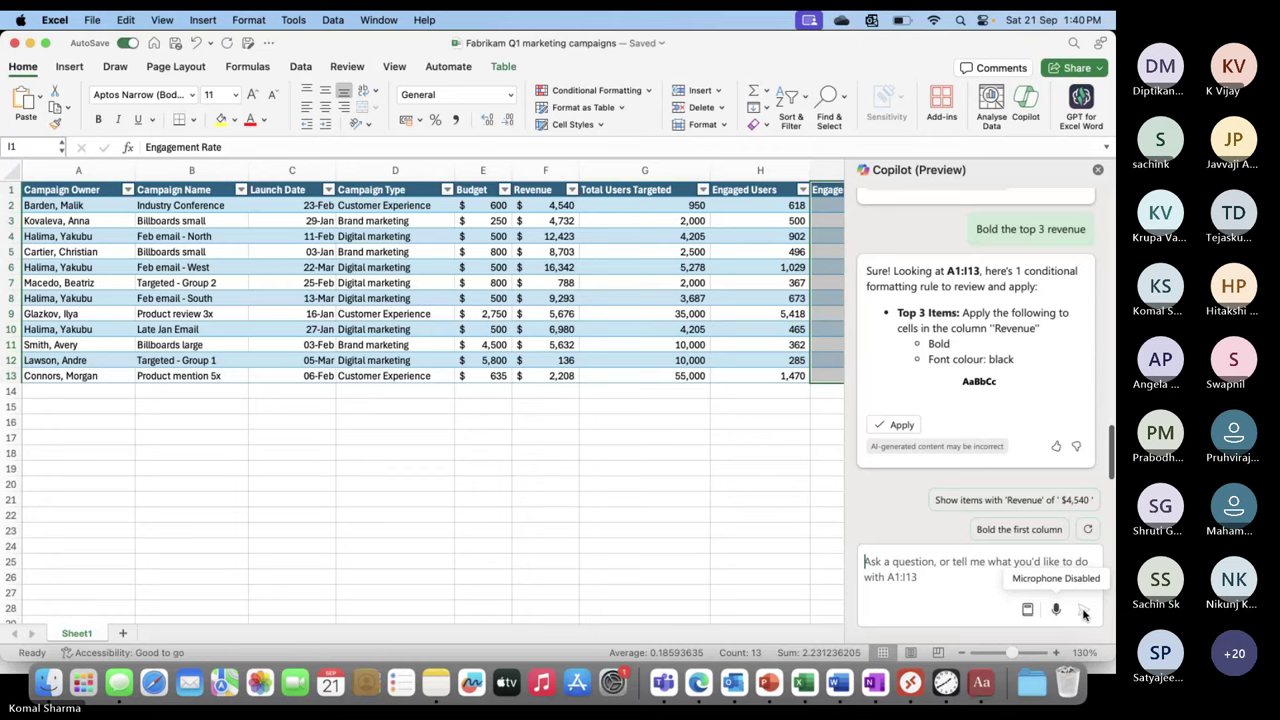
{"action": "left_click", "coordinate": [902, 425]}
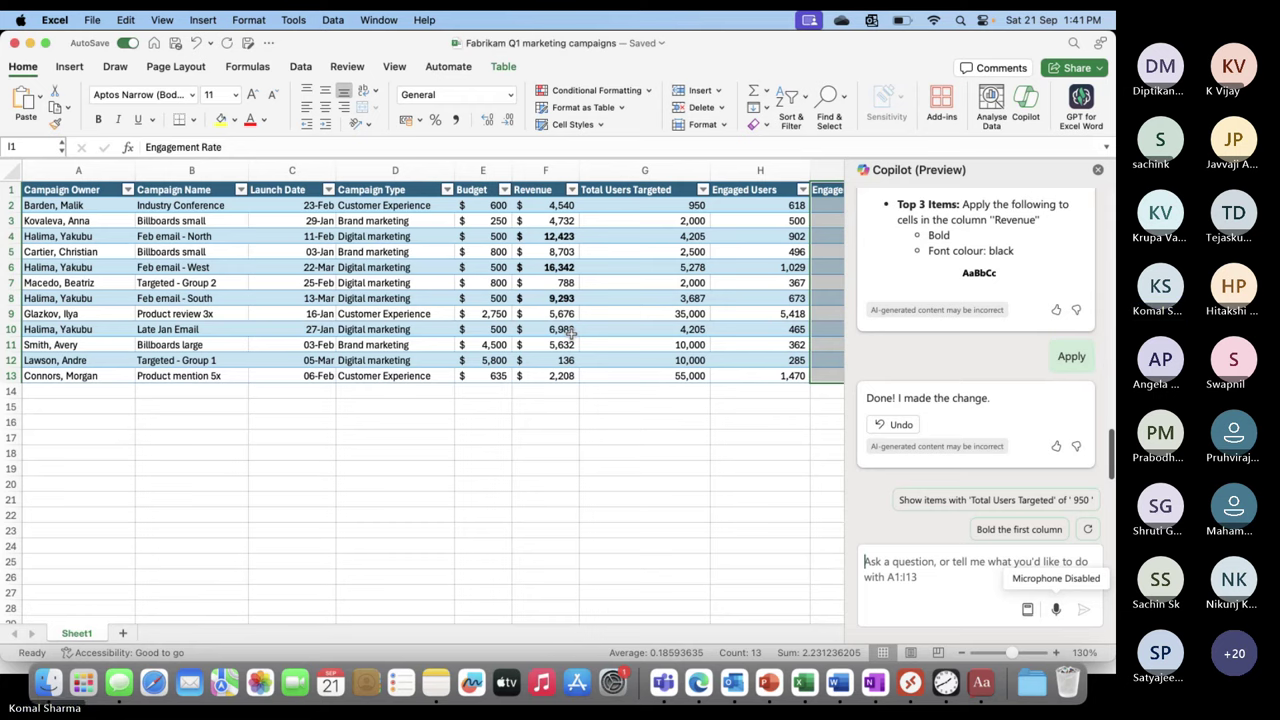
Ask Copilot to summarise revenue per Campaign Owner and add its PivotTable and chart to Sheet2
{"action": "left_click", "coordinate": [928, 567]}
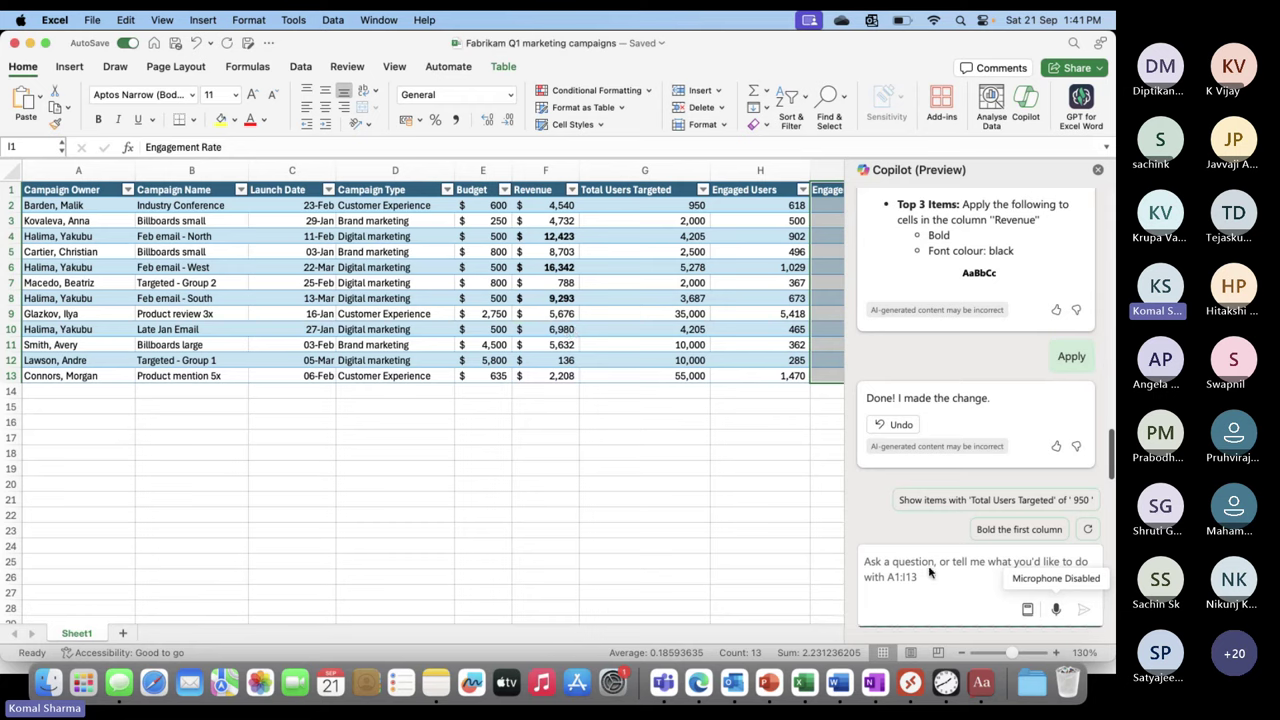
{"action": "type", "text": "Pleas"}
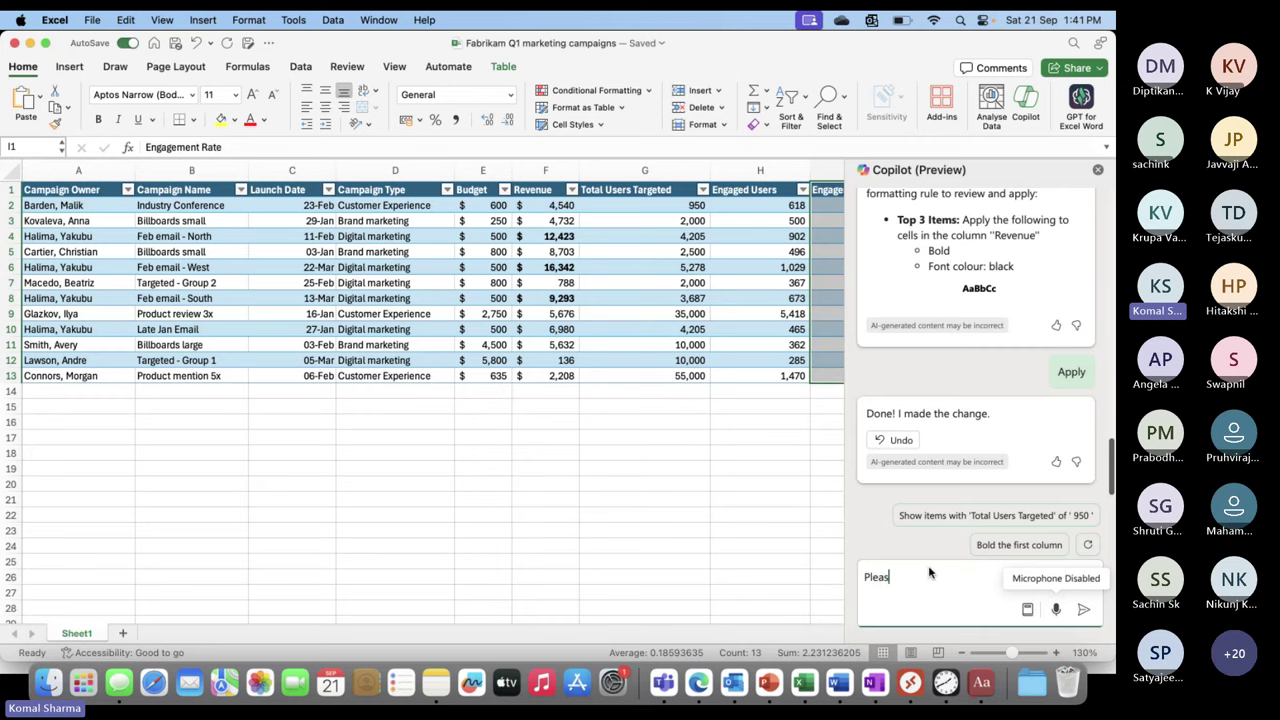
{"action": "type", "text": "e summarise reven"}
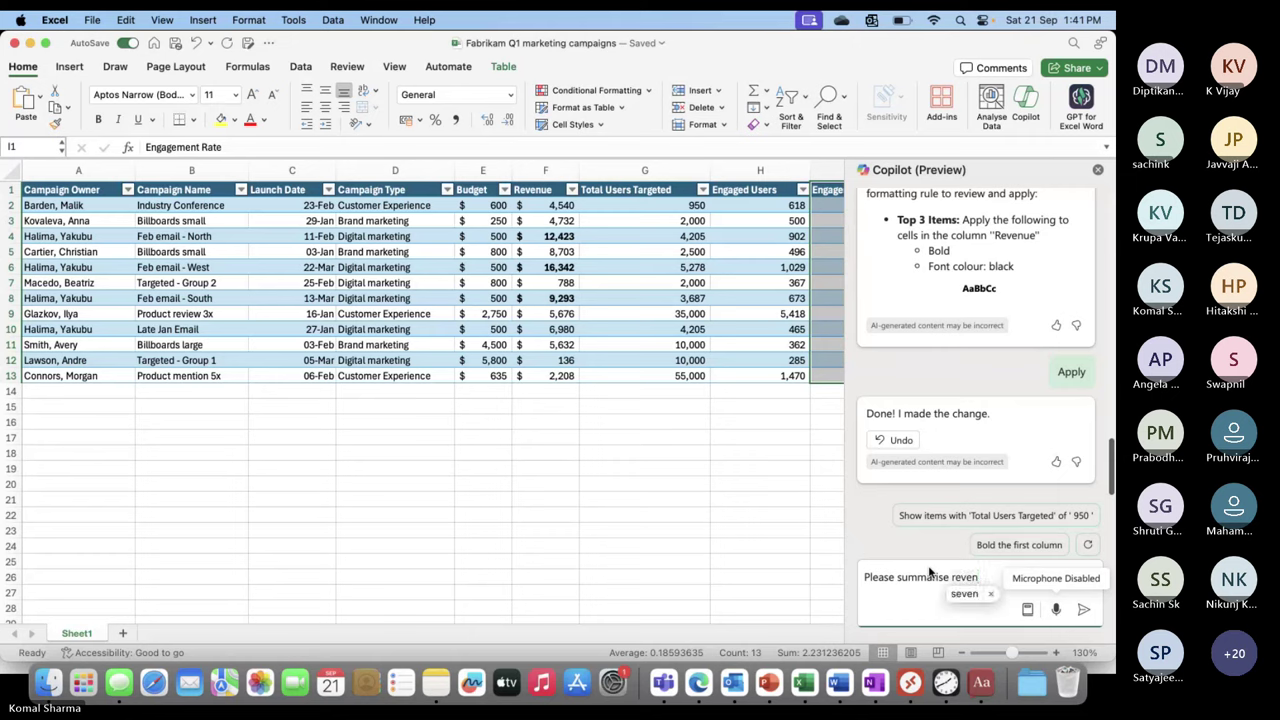
{"action": "type", "text": "ue "}
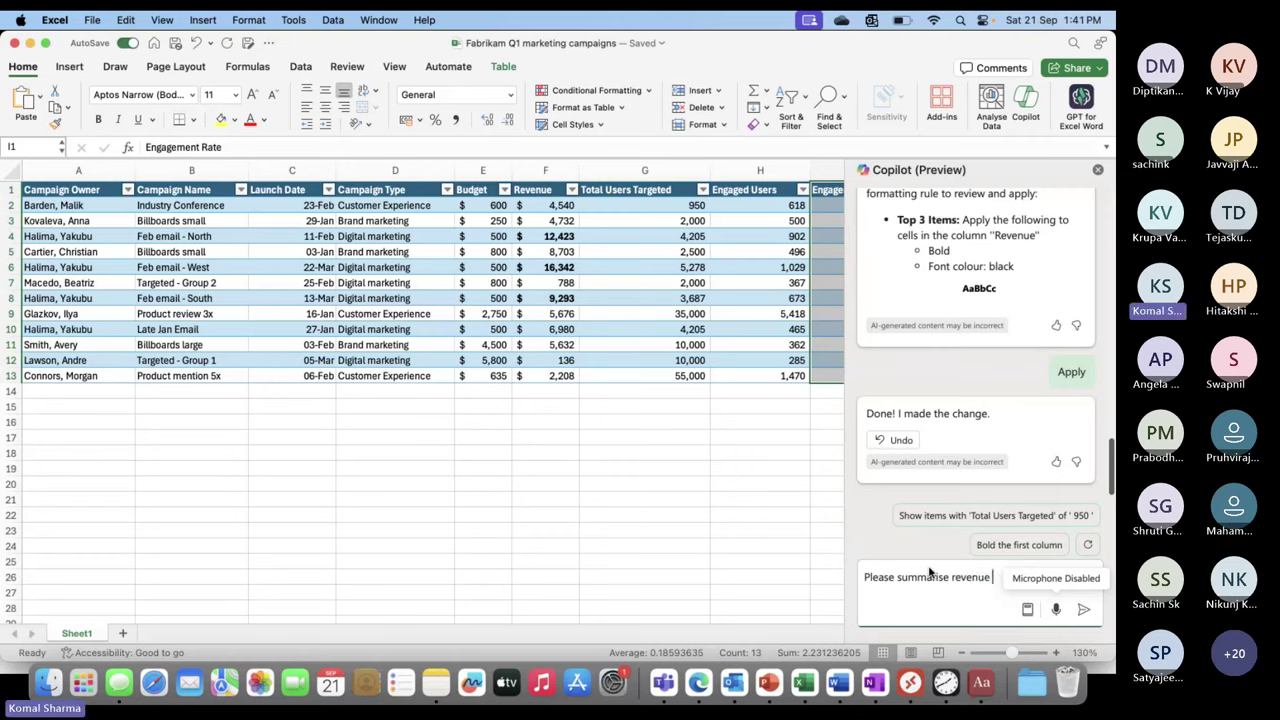
{"action": "type", "text": "ap"}
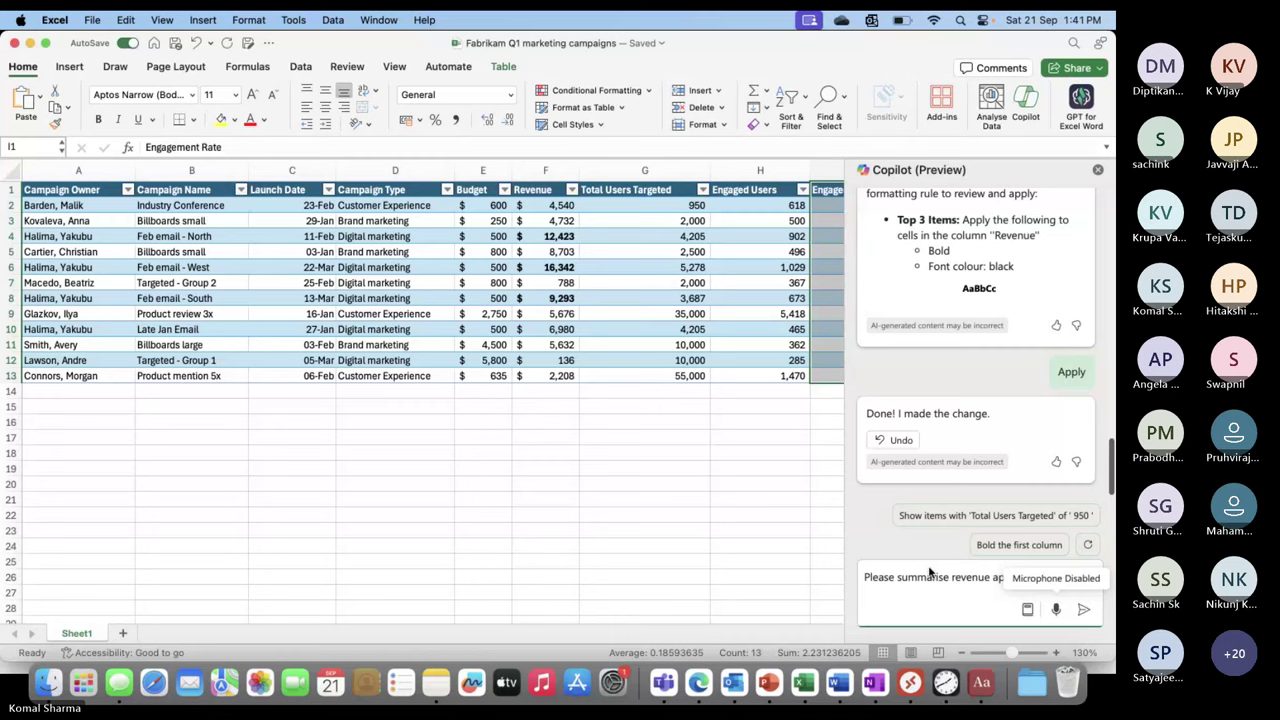
{"action": "key", "text": "BackSpace"}
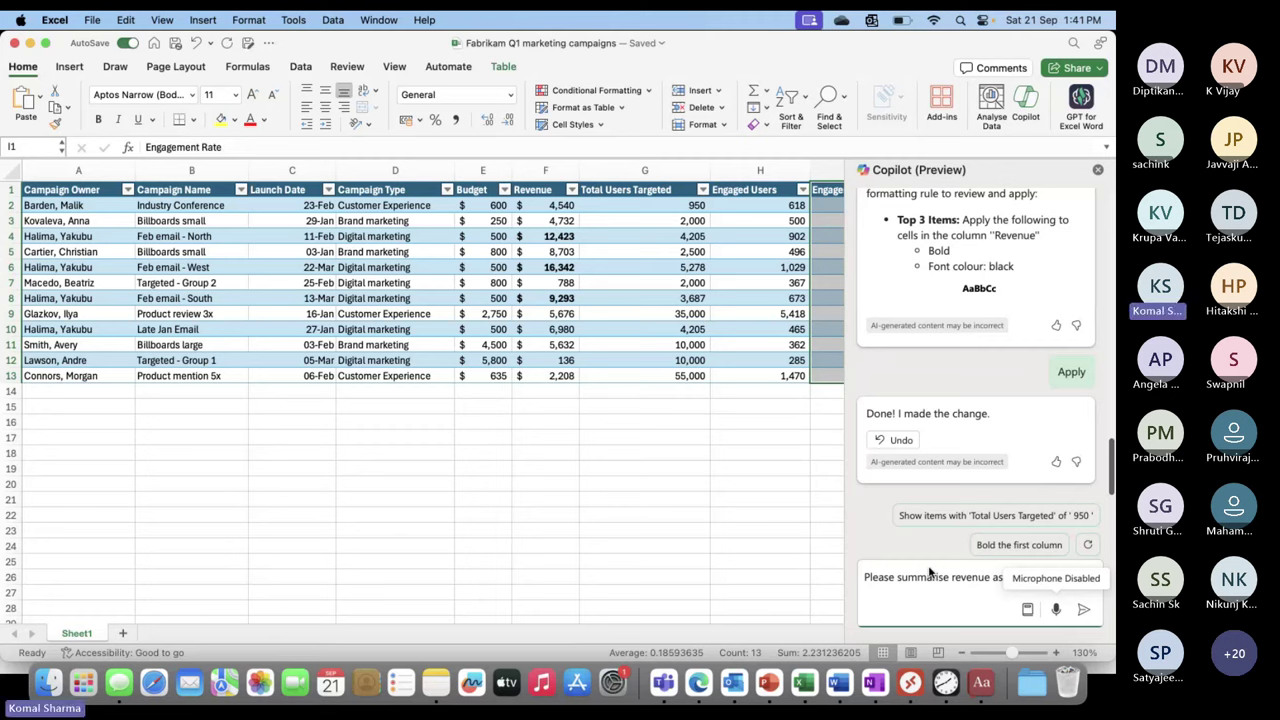
{"action": "type", "text": "per Campaign Owner"}
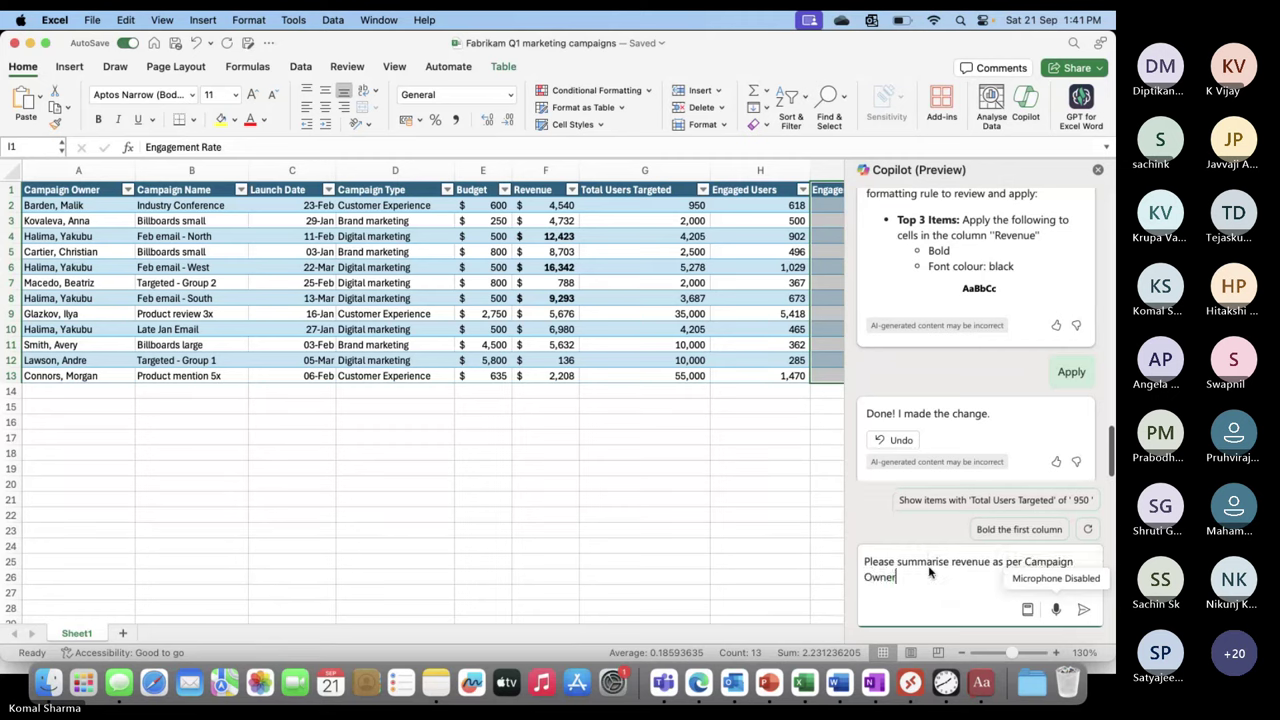
{"action": "key", "text": "Return"}
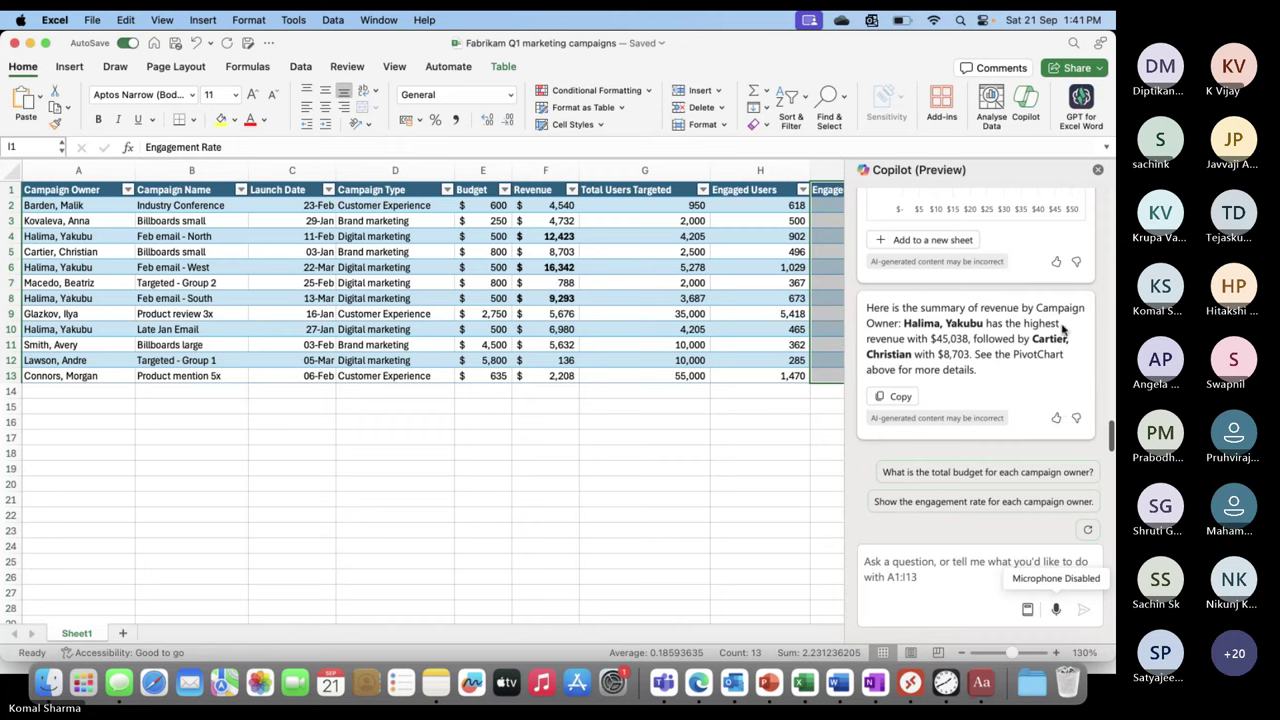
{"action": "scroll", "coordinate": [1018, 356], "scroll_direction": "up", "scroll_amount": 3}
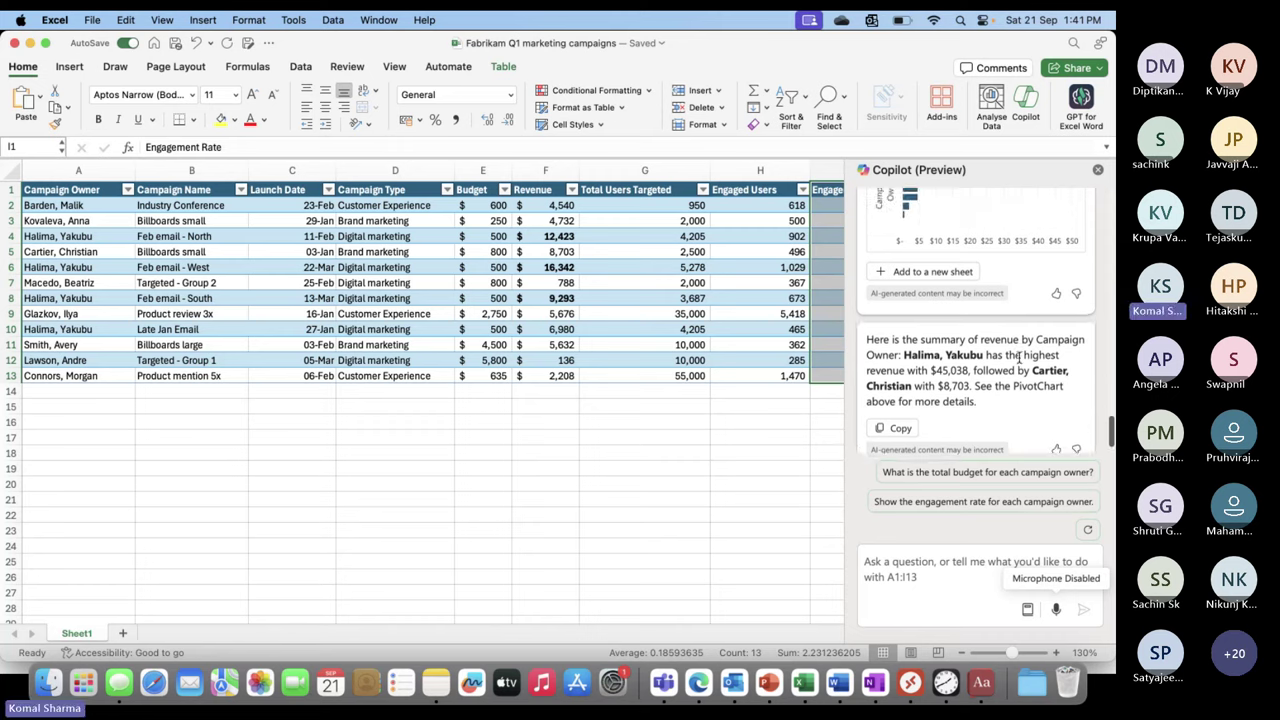
{"action": "left_click", "coordinate": [927, 374]}
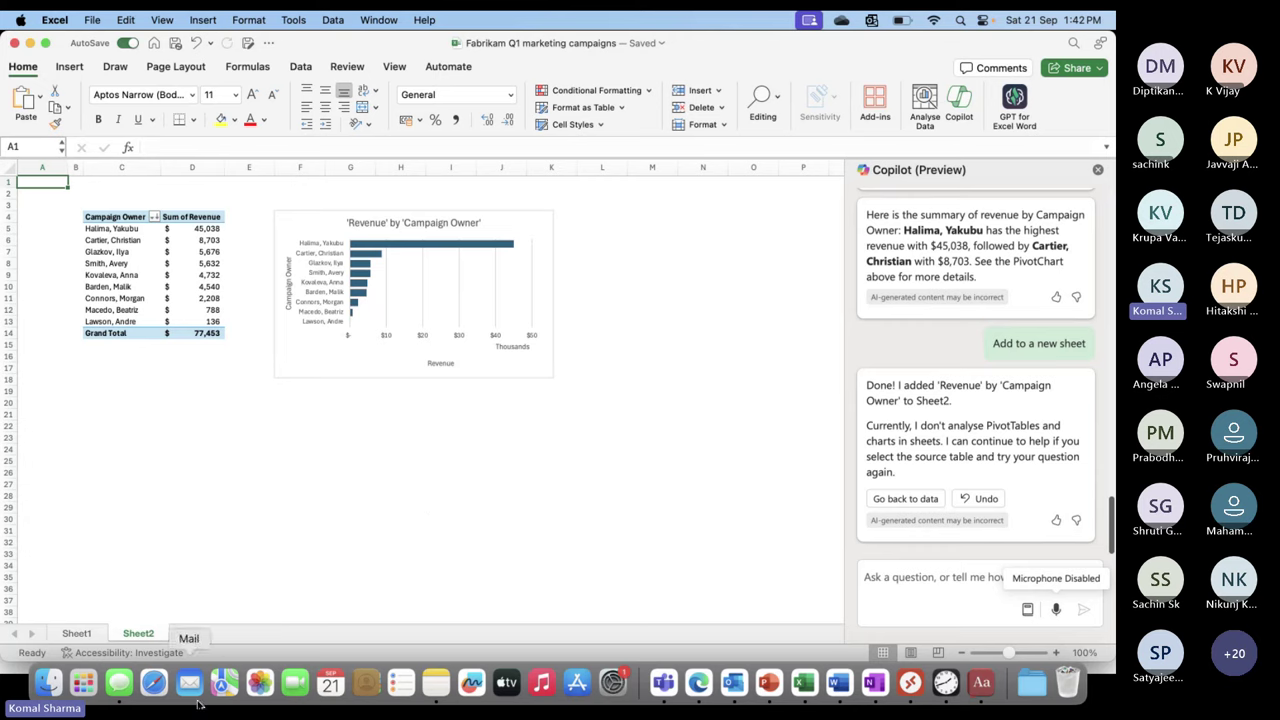
On Sheet1, ask Copilot to add a net revenue per engaged user column accounting for budget costs
{"action": "left_click", "coordinate": [76, 634]}
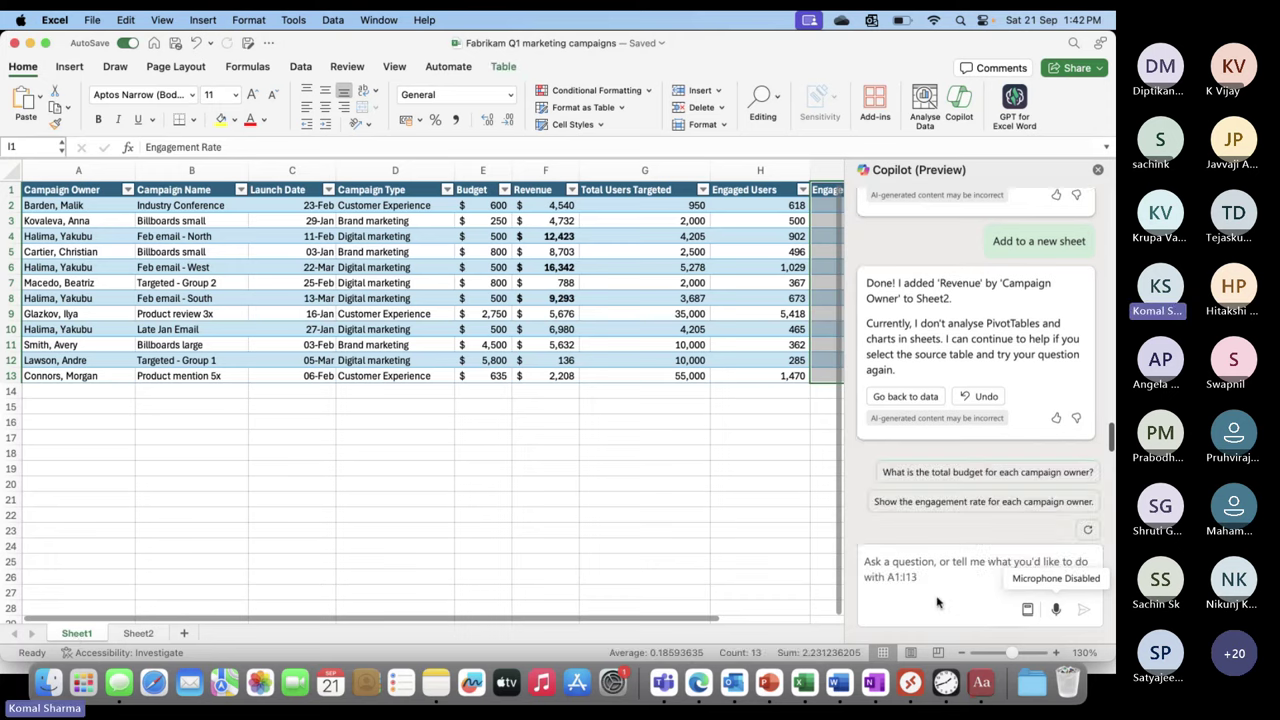
{"action": "left_click", "coordinate": [911, 568]}
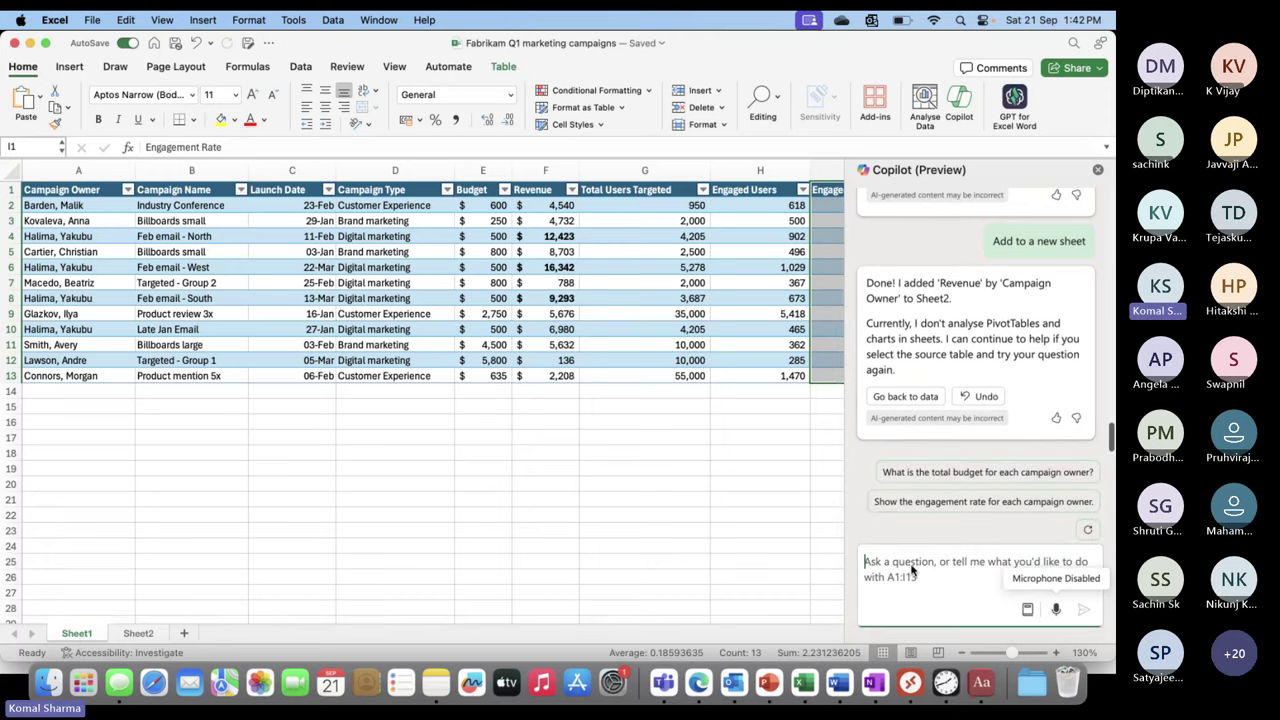
{"action": "type", "text": "Add a "}
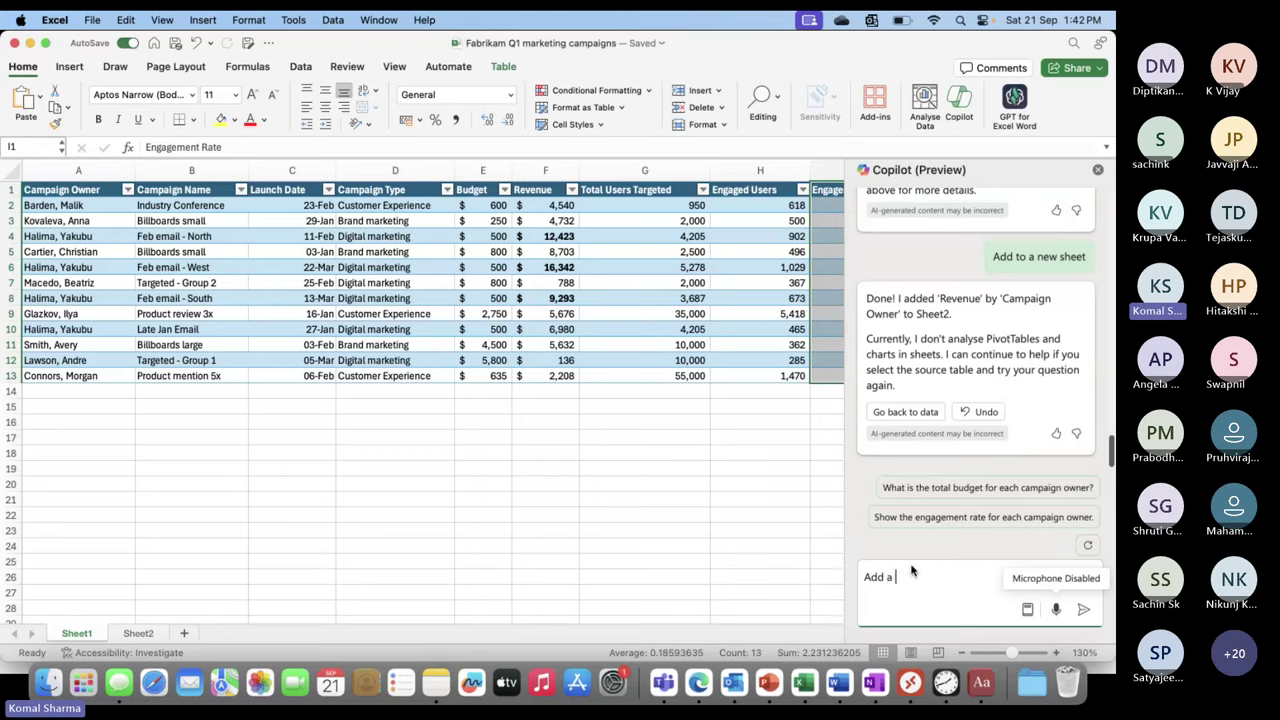
{"action": "type", "text": "column"}
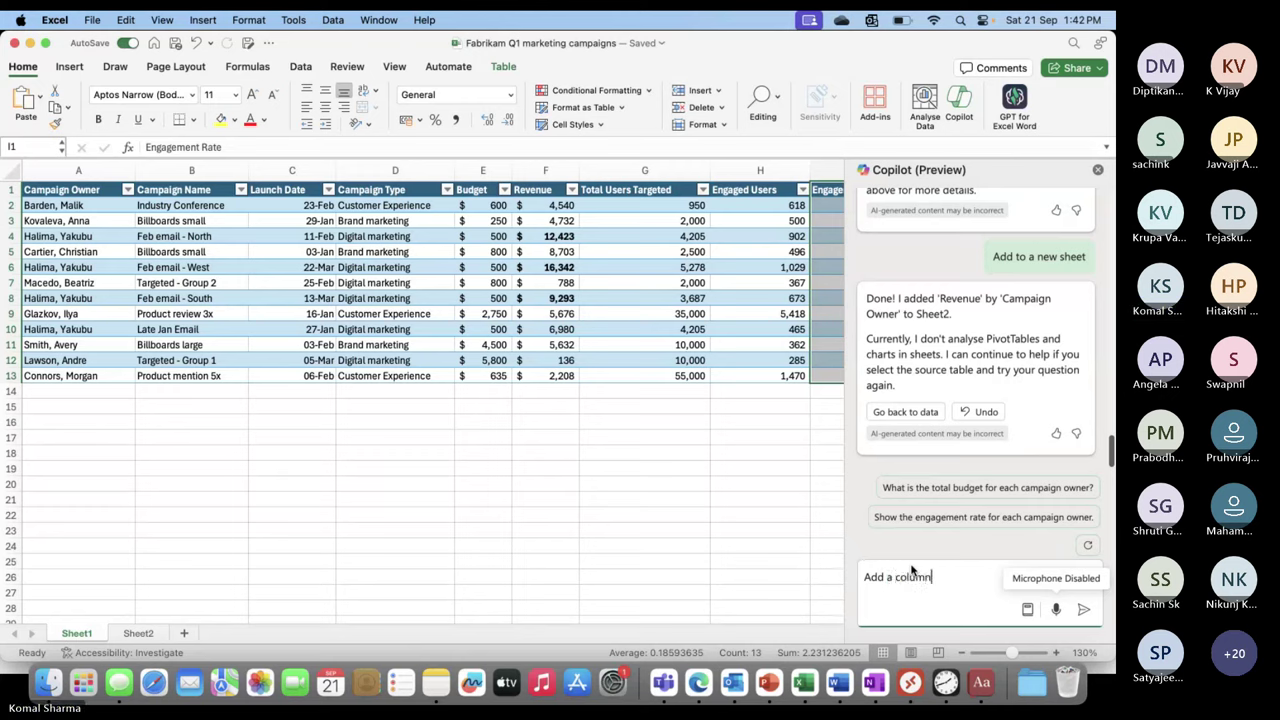
{"action": "type", "text": " that calculates"}
{"action": "scroll", "coordinate": [800, 420], "scroll_direction": "right", "scroll_amount": 2}
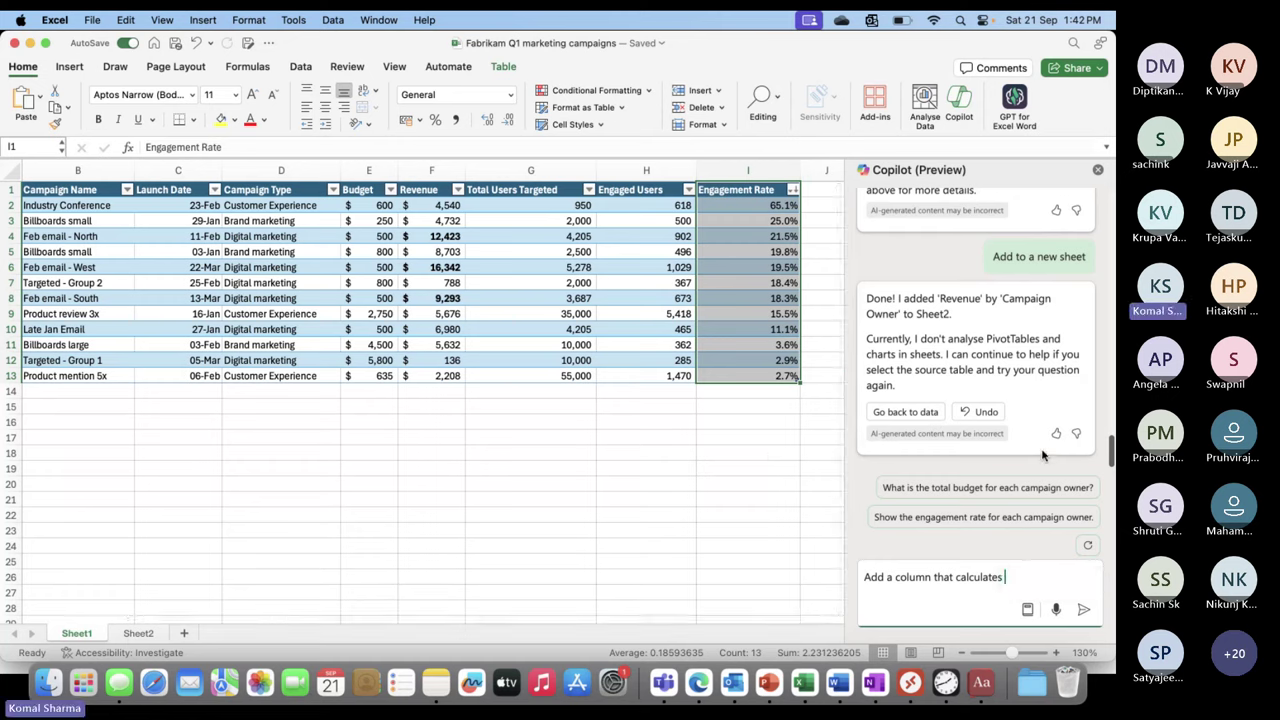
{"action": "type", "text": "the net revenu"}
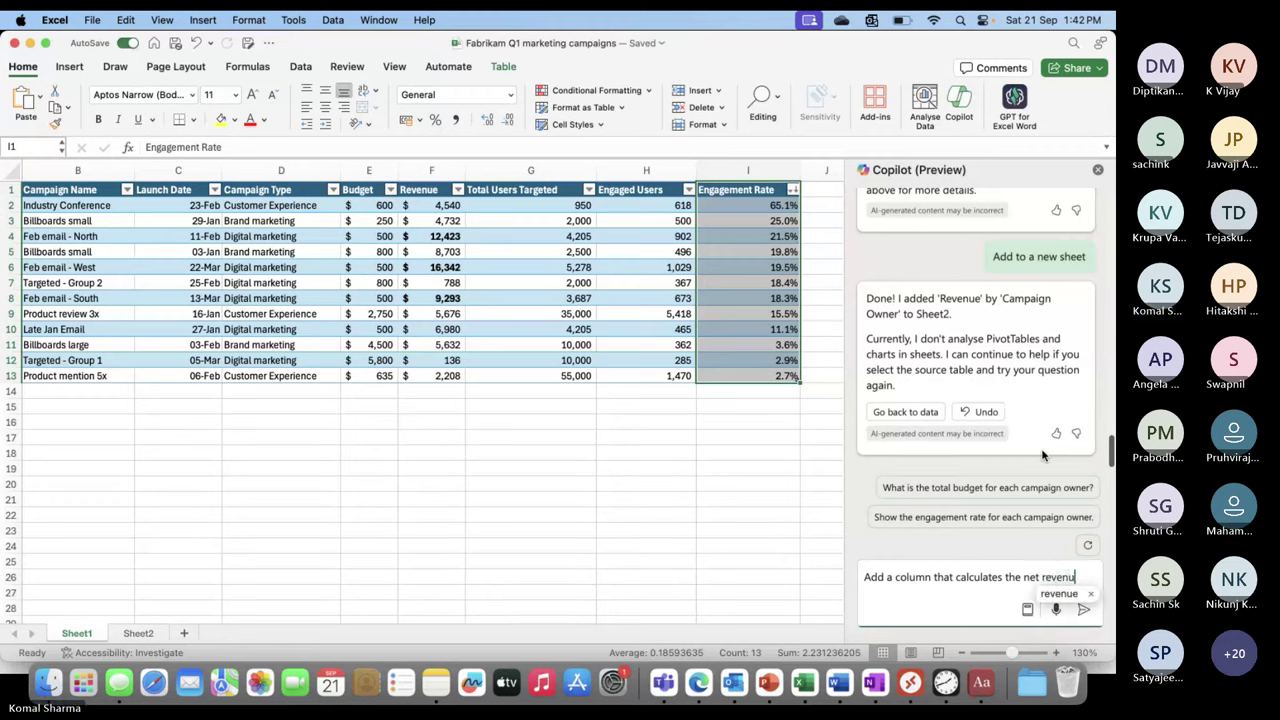
{"action": "type", "text": "e"}
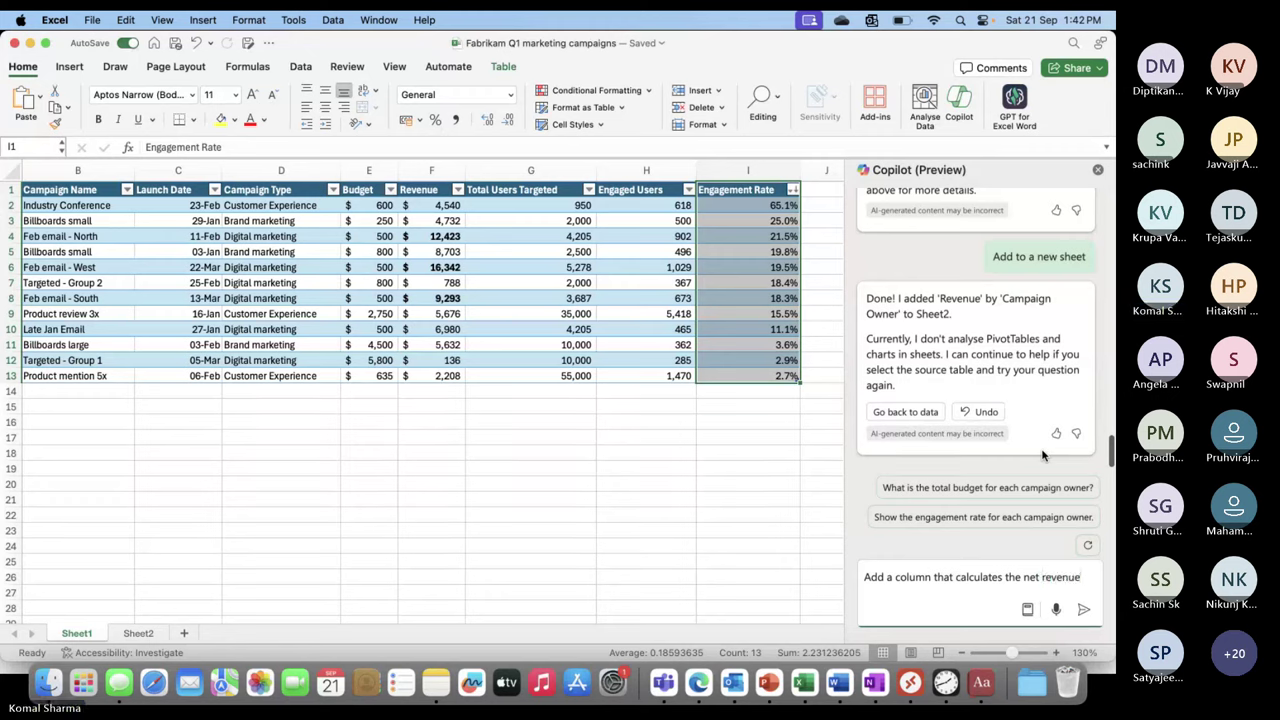
{"action": "type", "text": " per eng"}
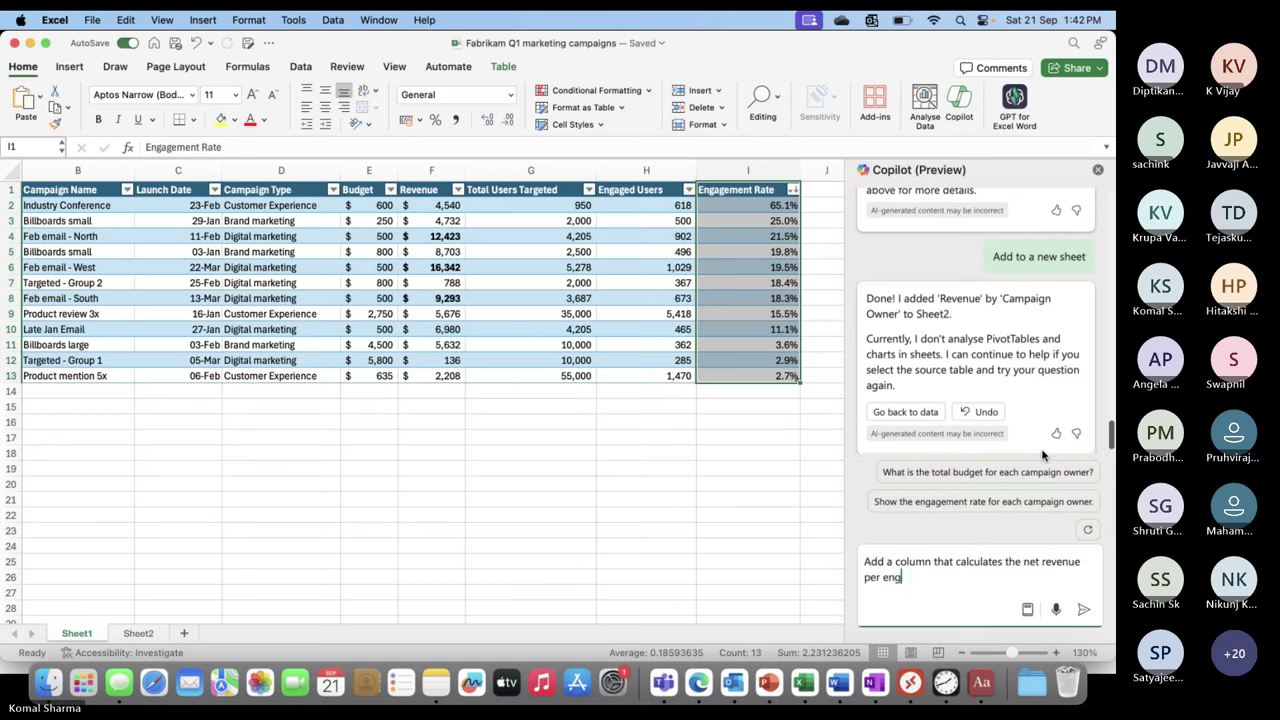
{"action": "type", "text": "aged user, taki"}
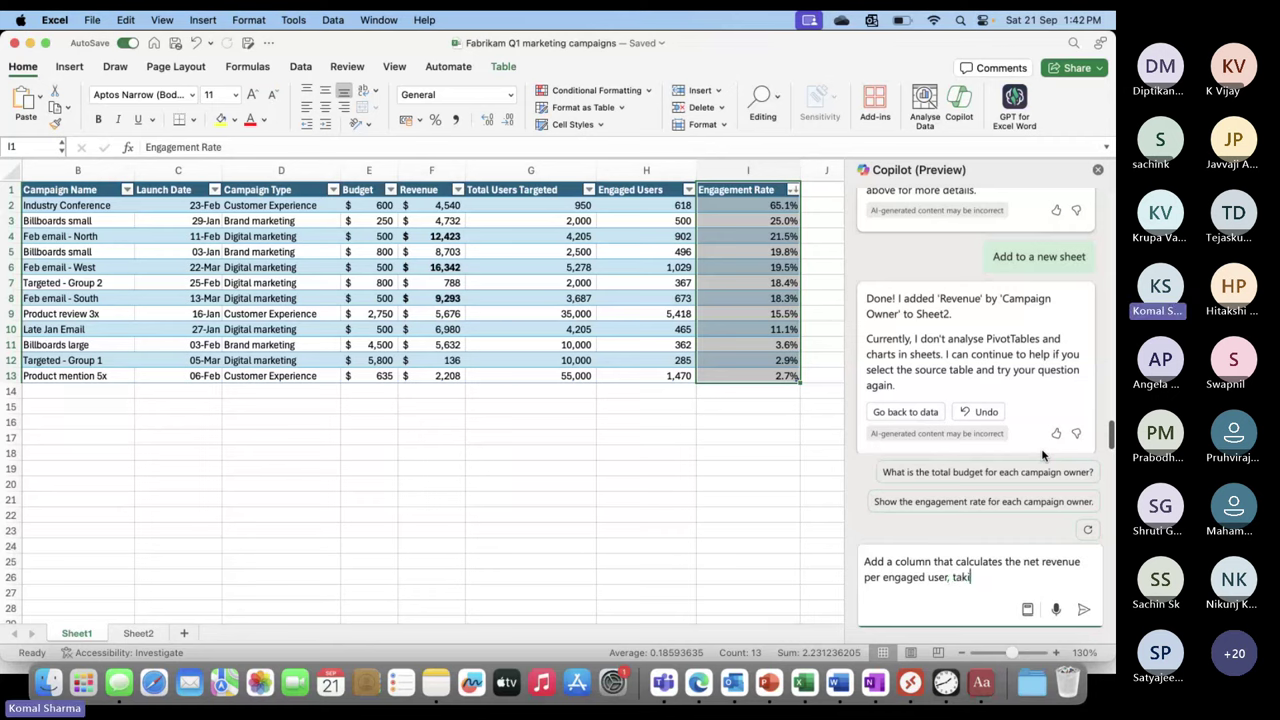
{"action": "type", "text": "ng int"}
{"action": "type", "text": "o account"}
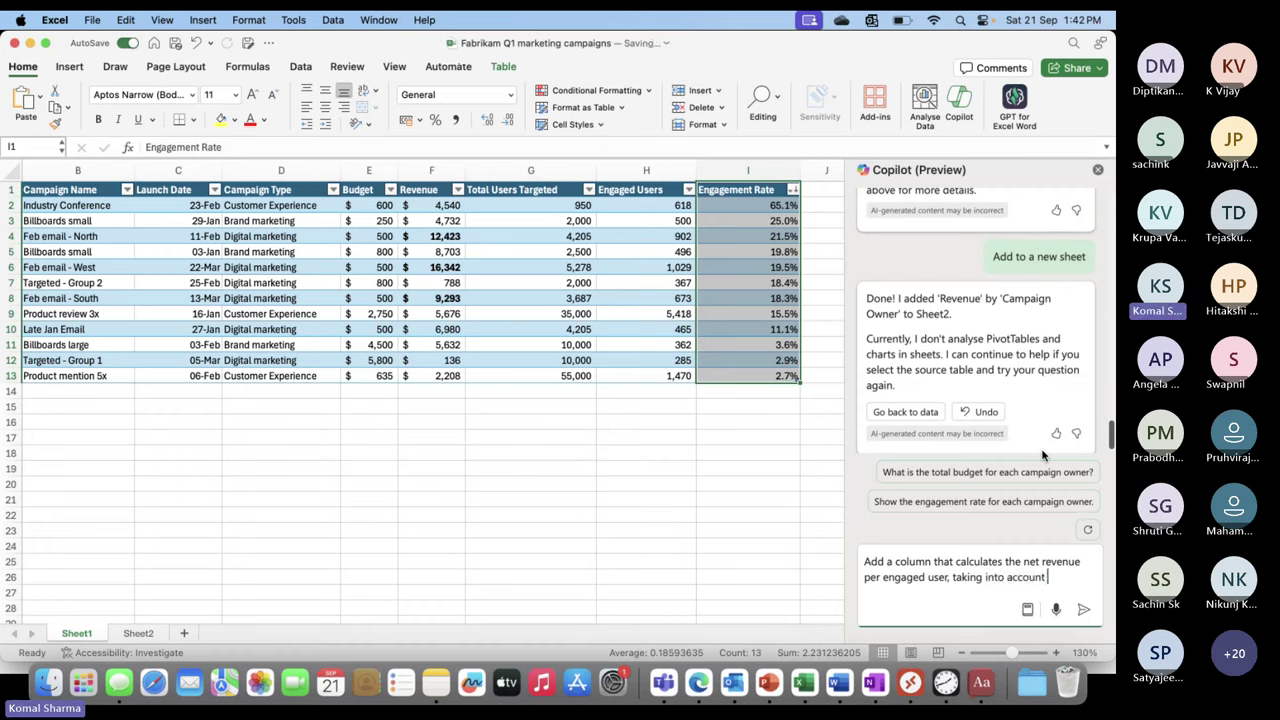
{"action": "type", "text": " their"}
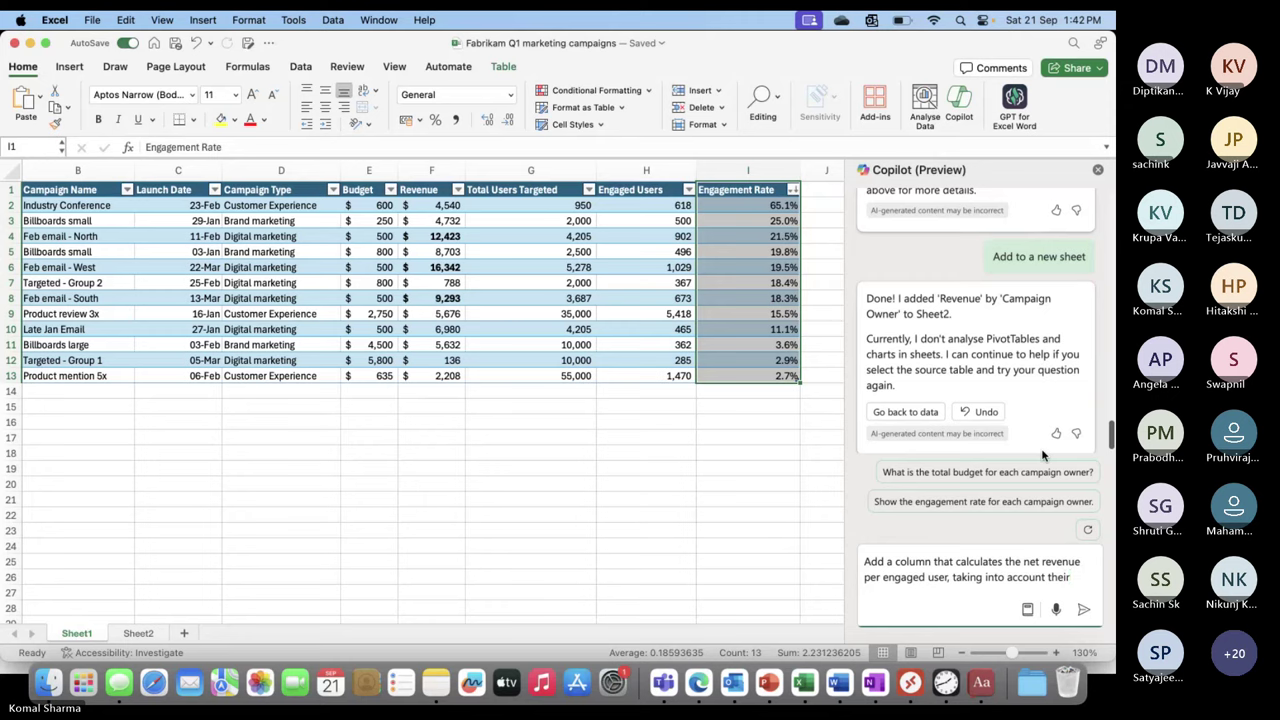
{"action": "type", "text": " budget"}
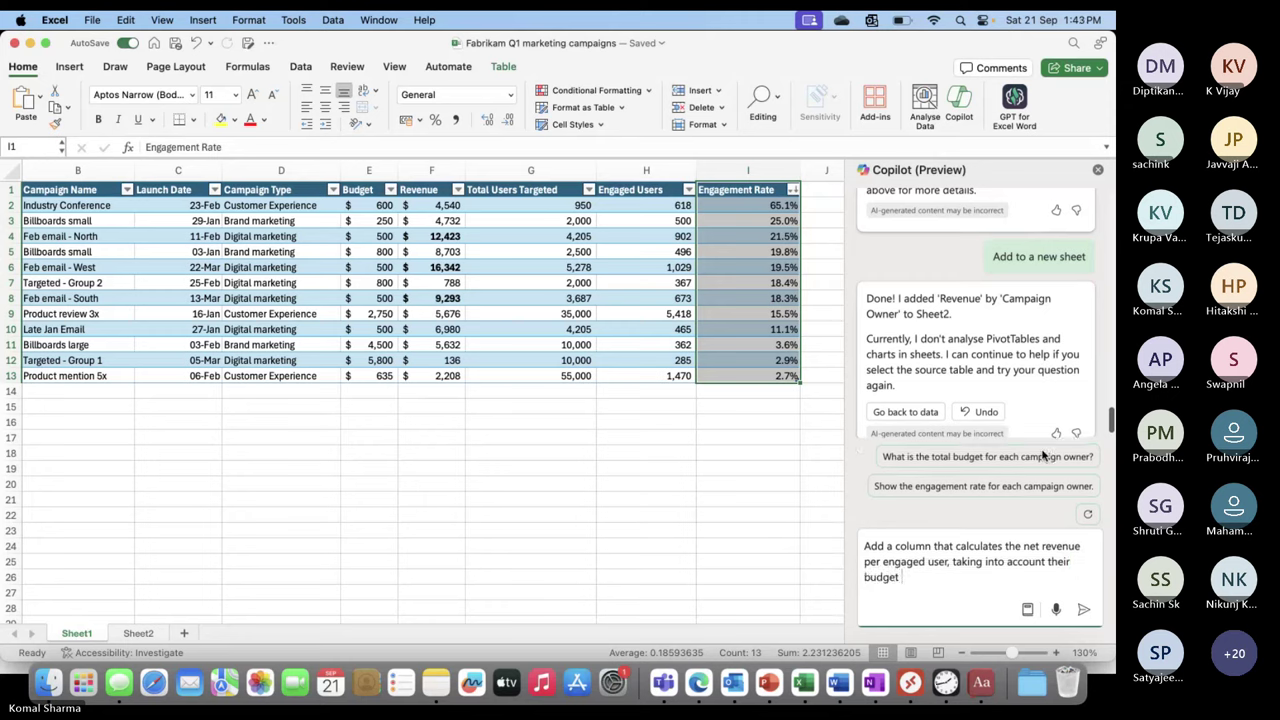
{"action": "type", "text": " costs"}
{"action": "key", "text": "Return"}
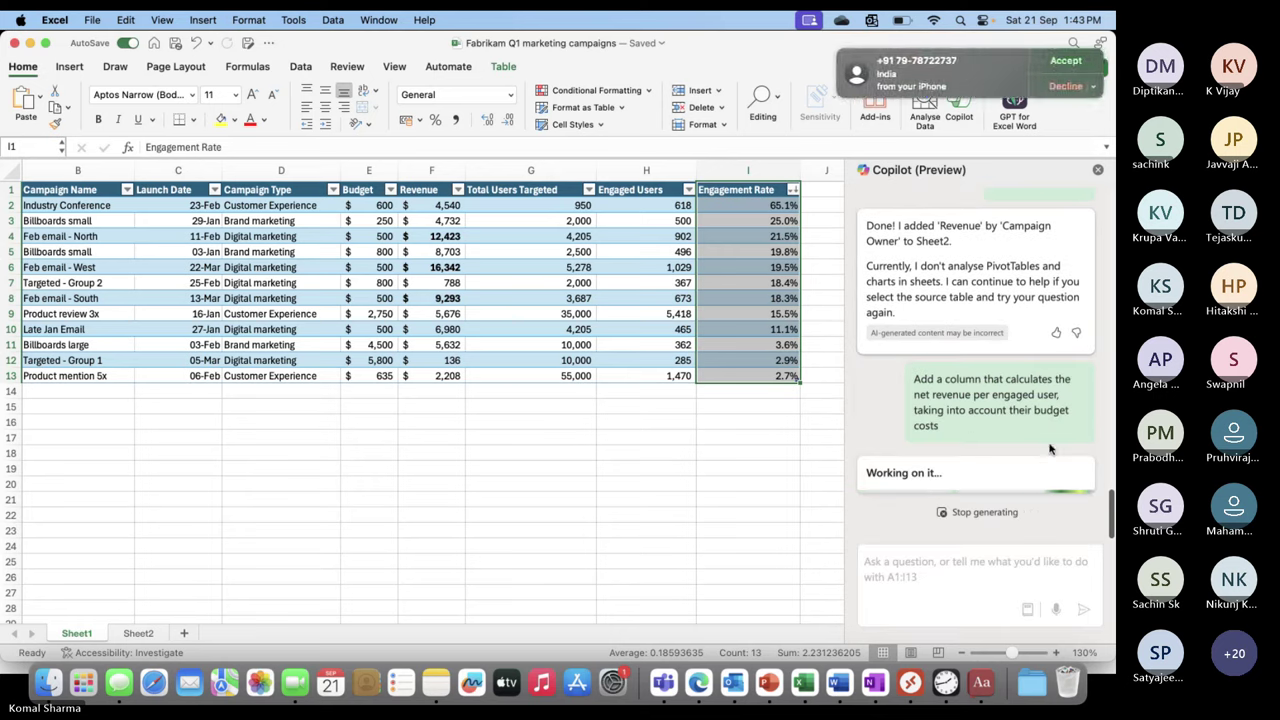
Dismiss the call alert, insert Copilot's Net Revenue per Engaged User column J, and type a sort request
{"action": "left_click", "coordinate": [1068, 87]}
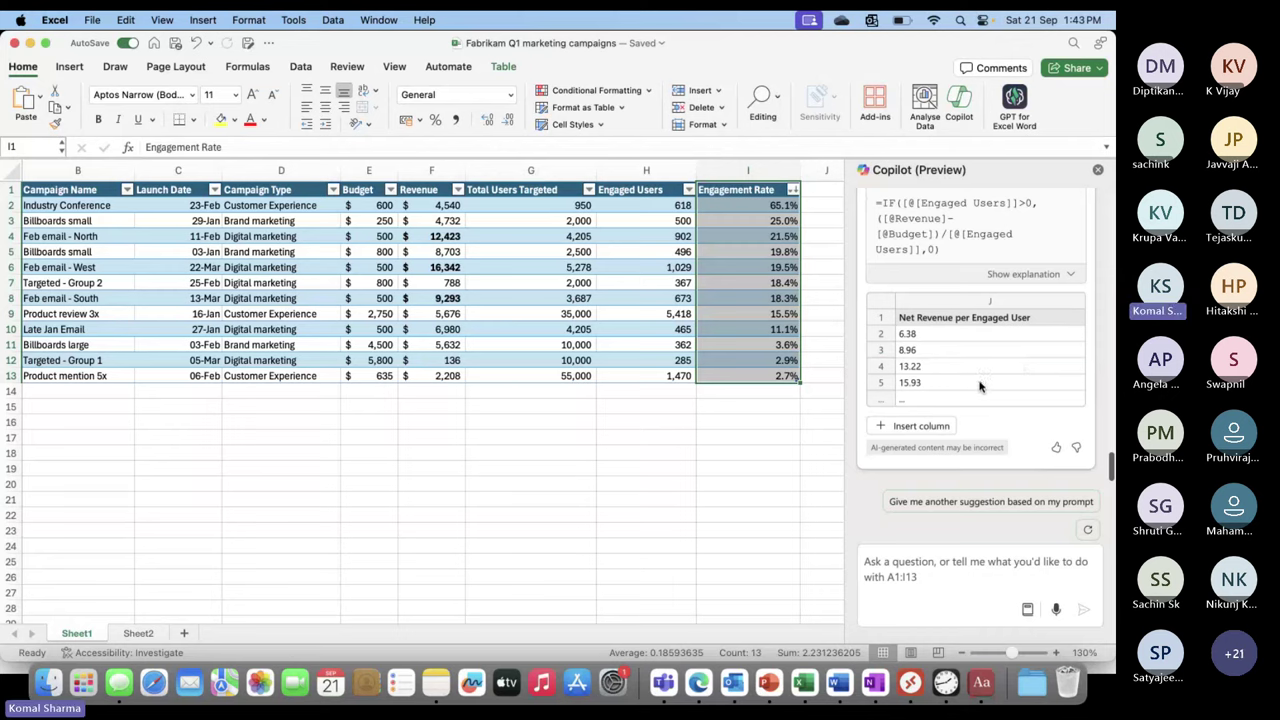
{"action": "left_click", "coordinate": [932, 429]}
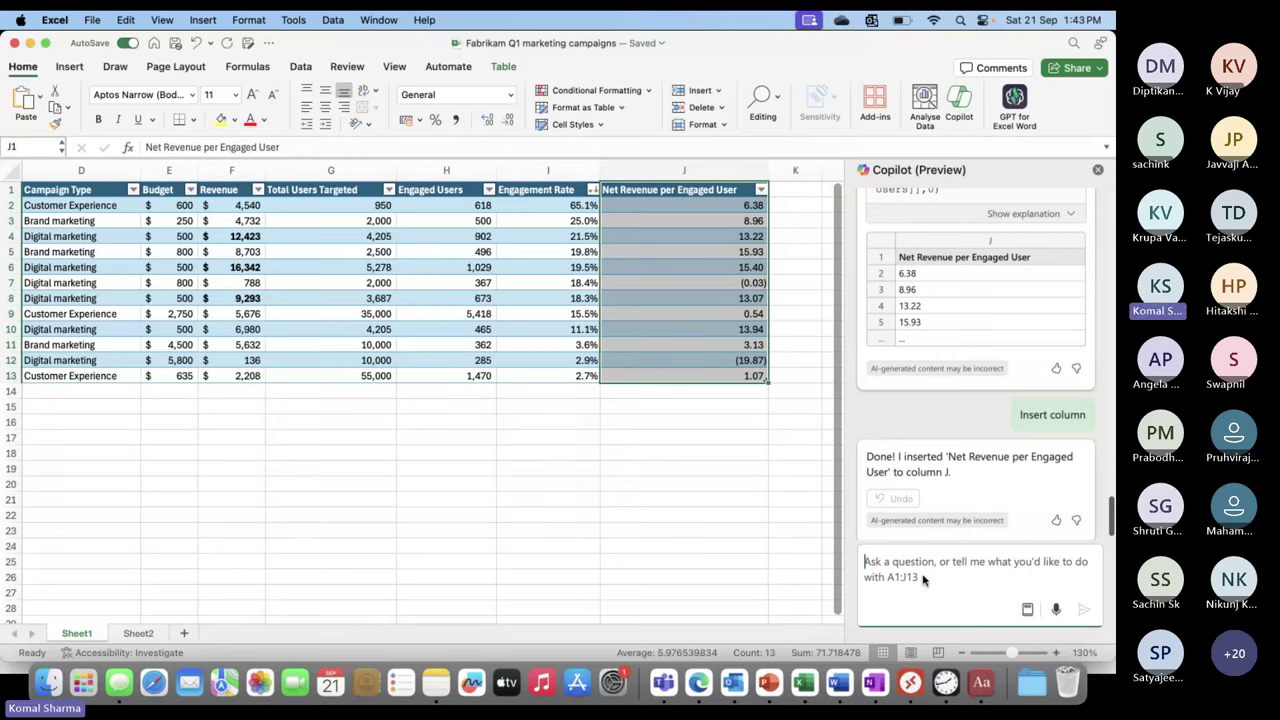
{"action": "type", "text": "So"}
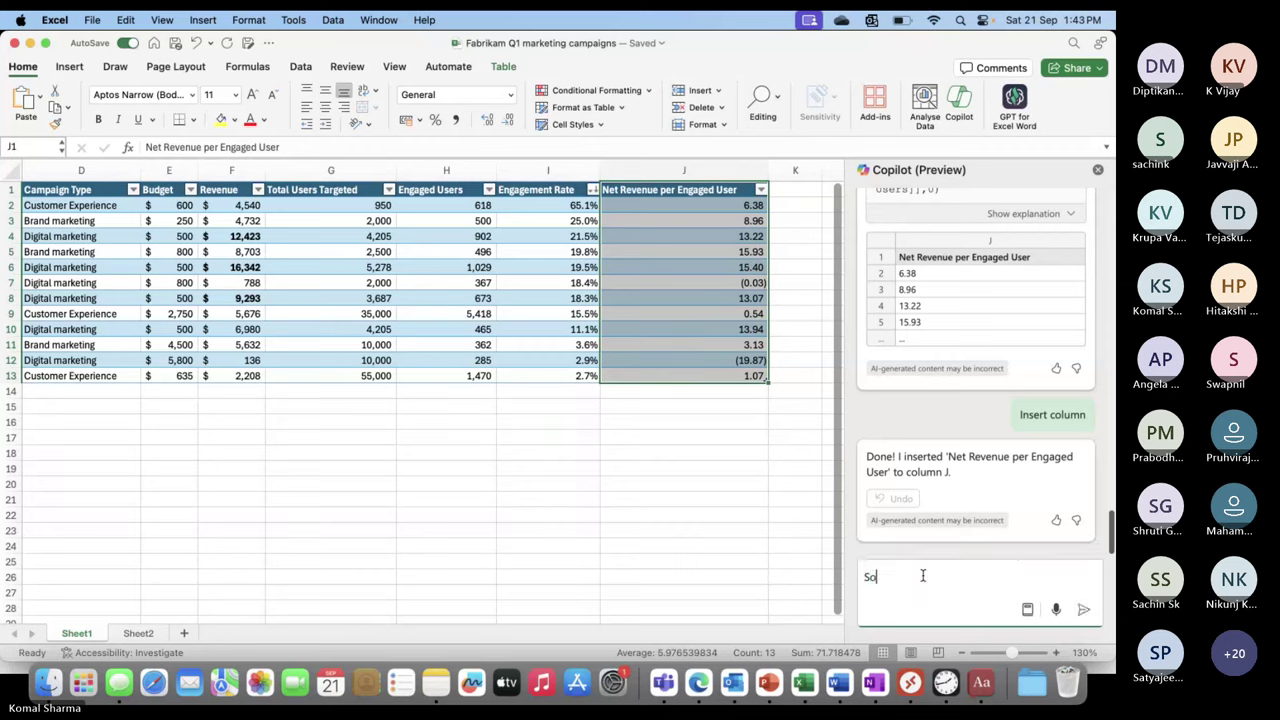
{"action": "type", "text": "rt this"}
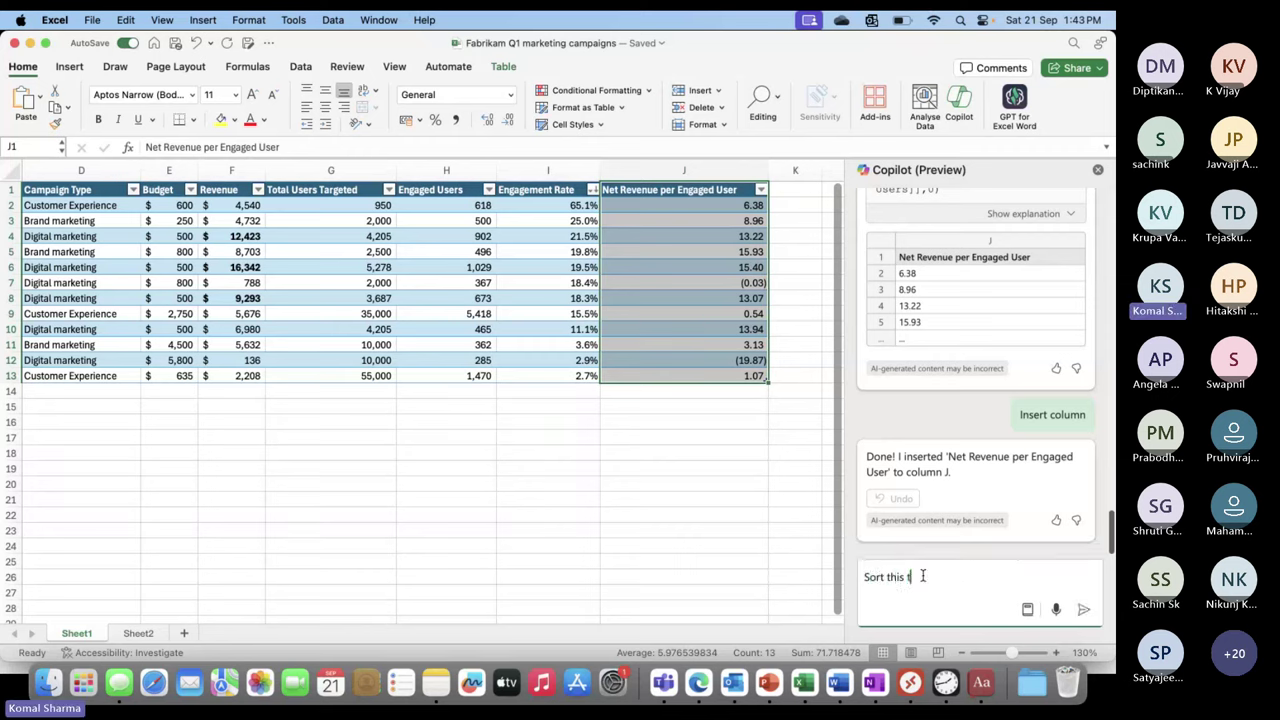
{"action": "type", "text": " table"}
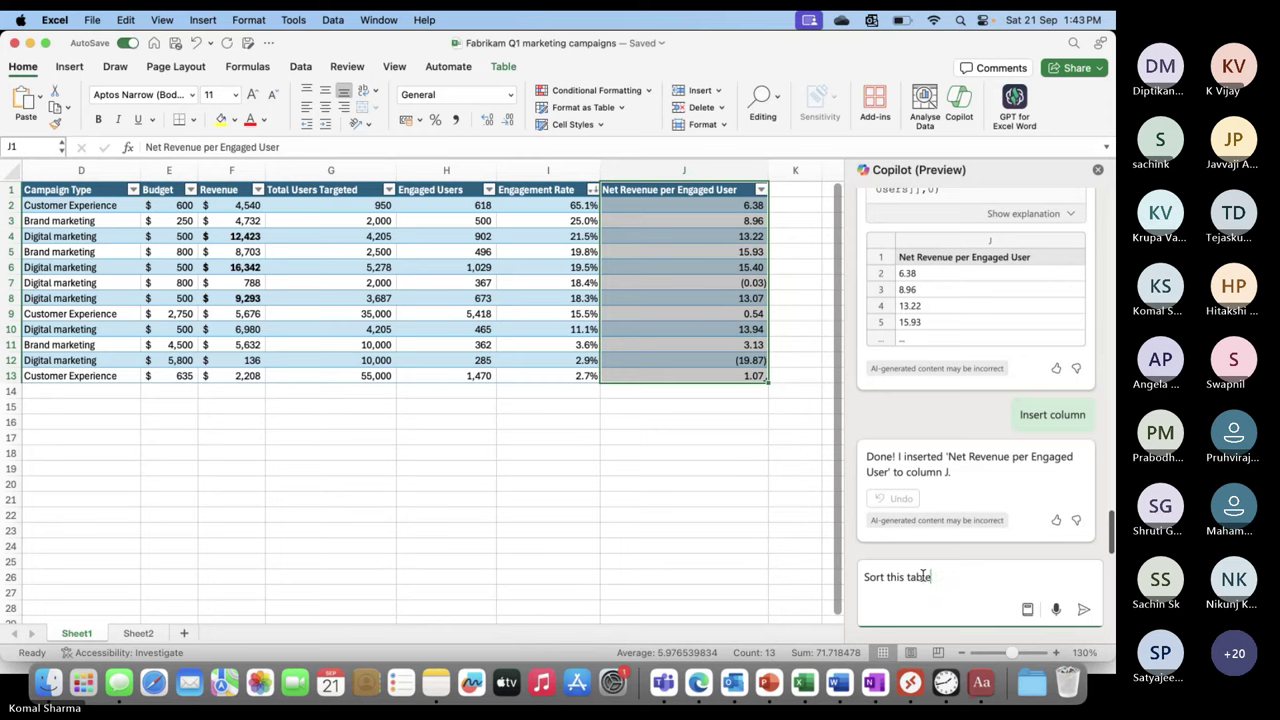
{"action": "type", "text": " in d"}
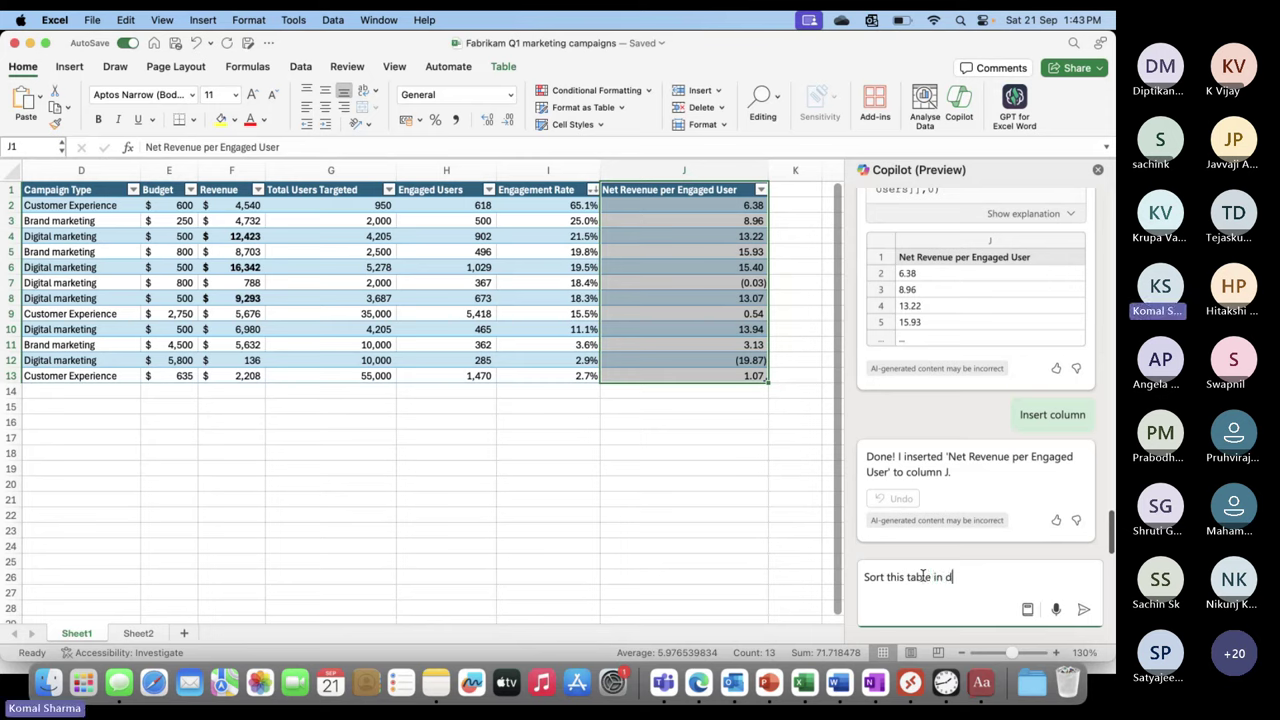
{"action": "type", "text": "esending "}
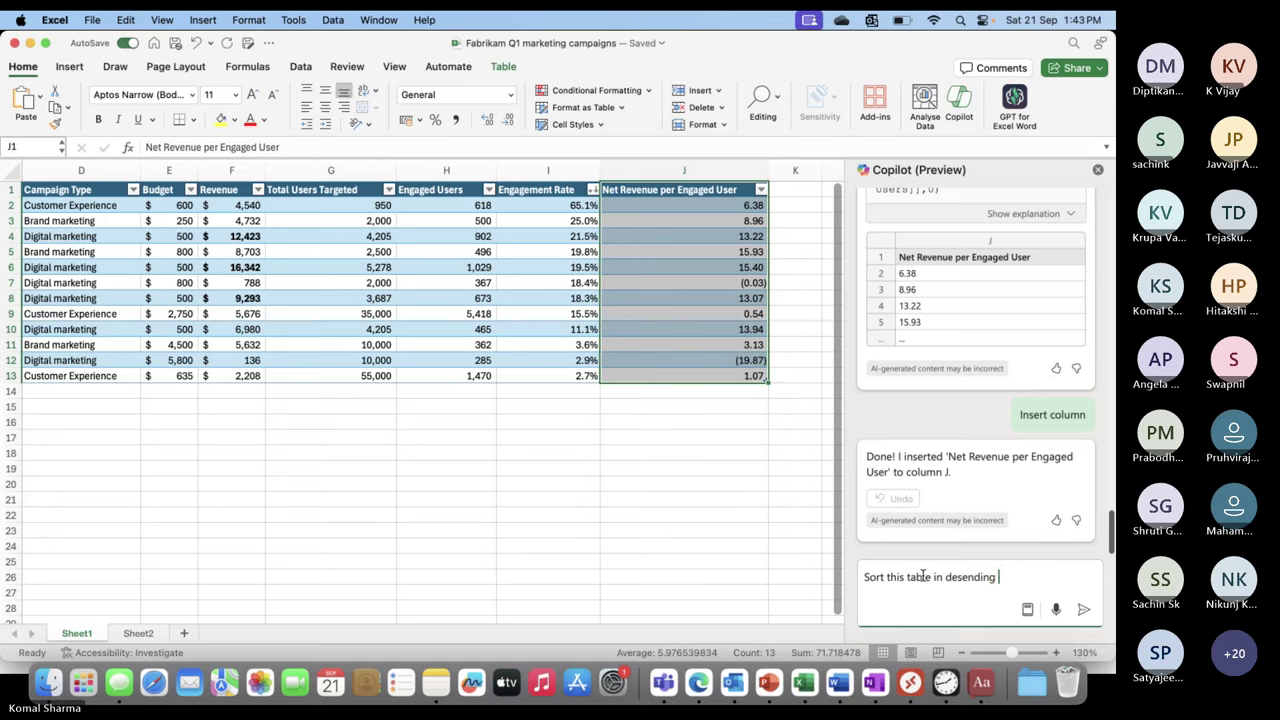
{"action": "type", "text": "or"}
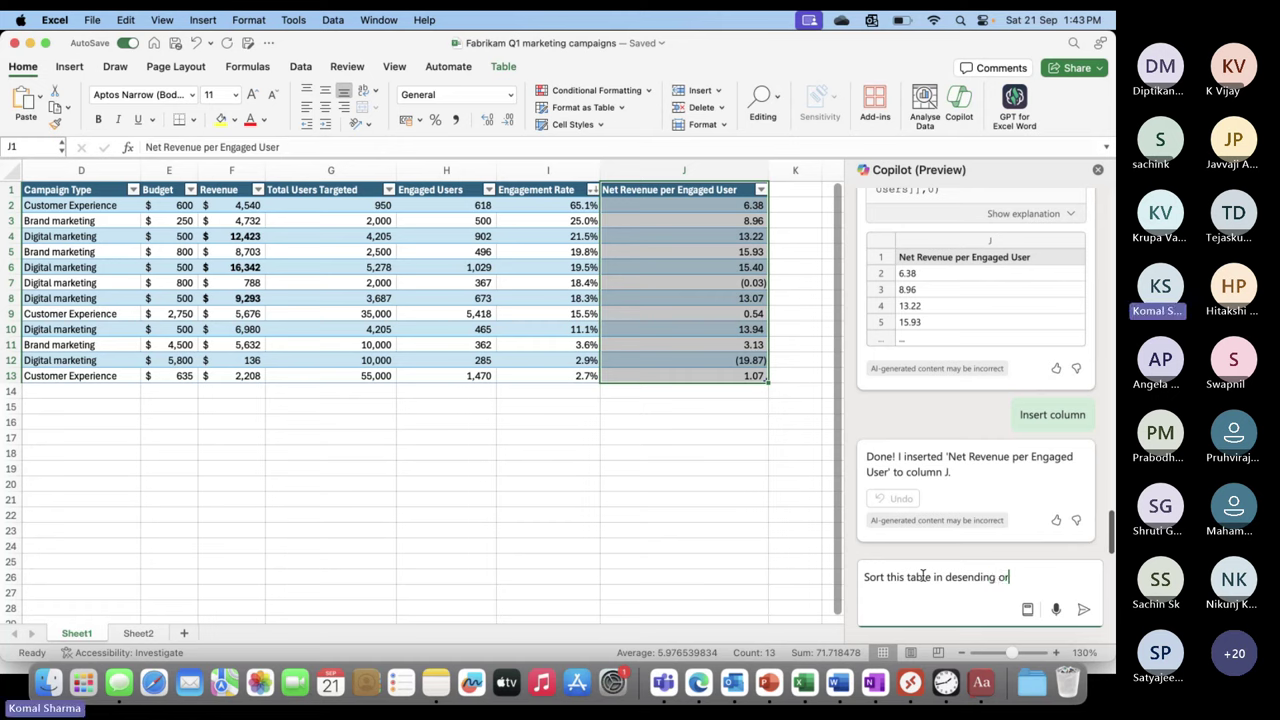
{"action": "type", "text": "der b"}
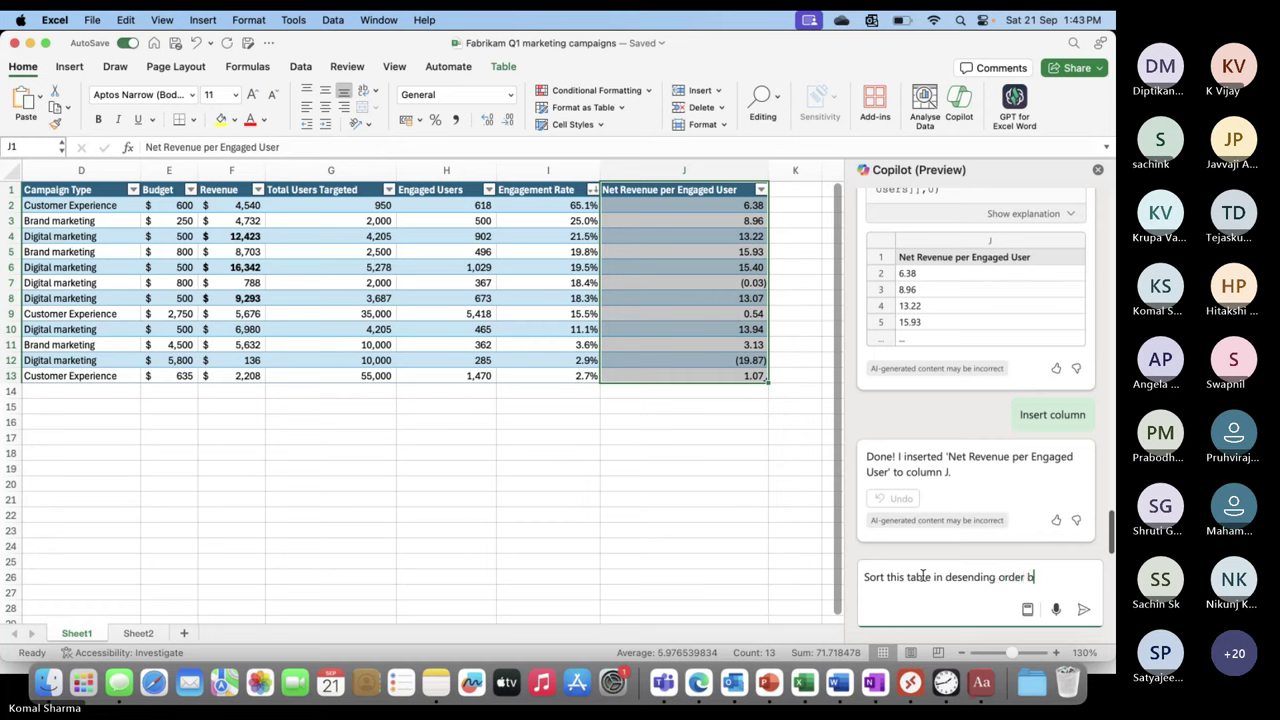
{"action": "type", "text": "y the "}
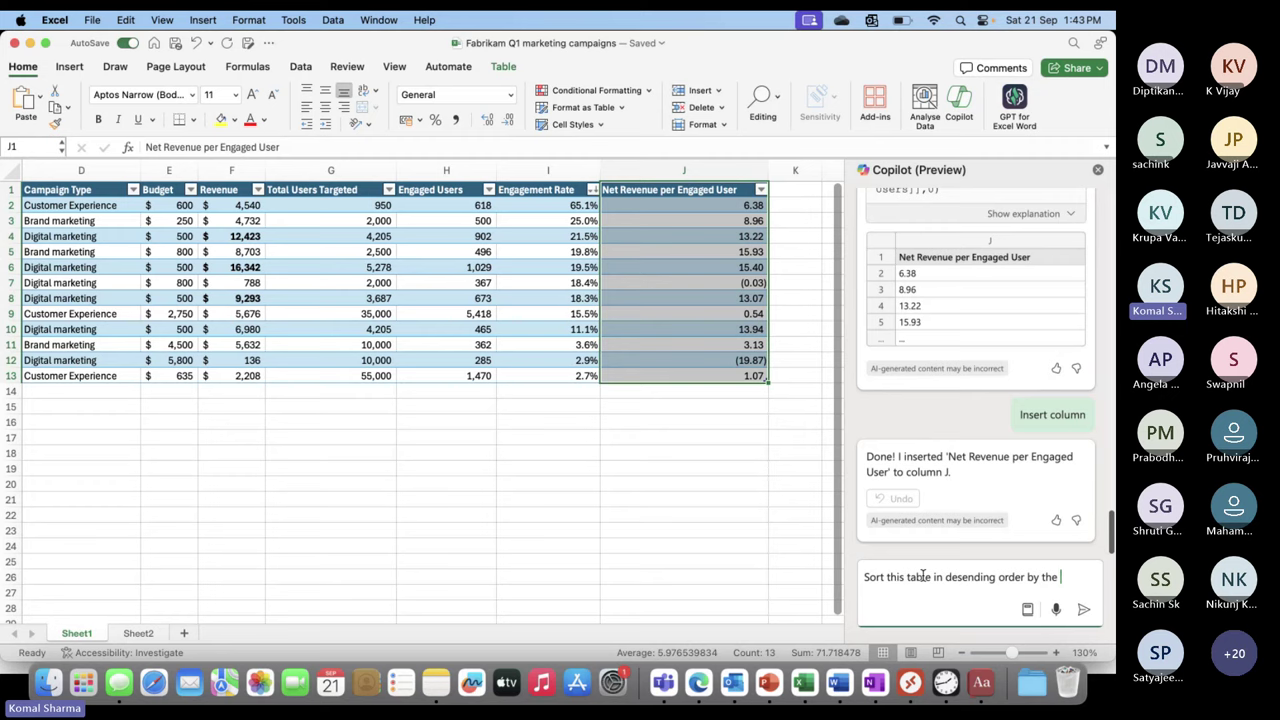
{"action": "type", "text": "net revenue"}
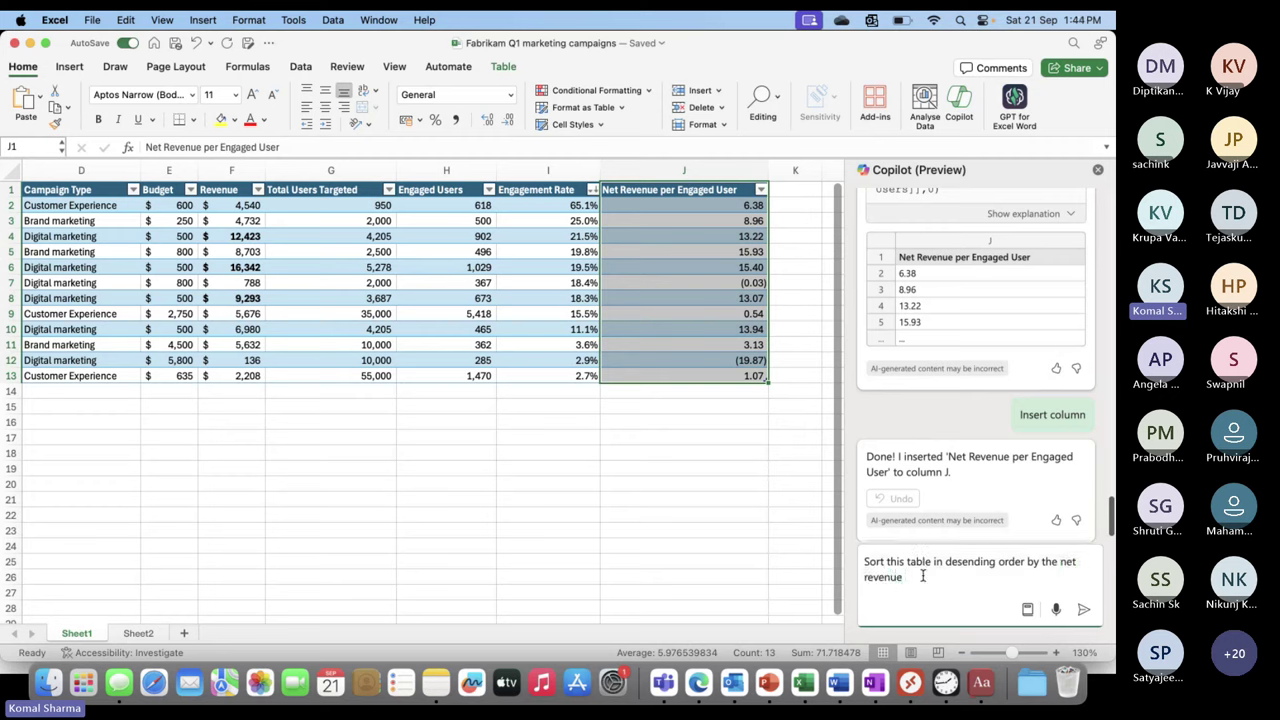
{"action": "type", "text": " pe"}
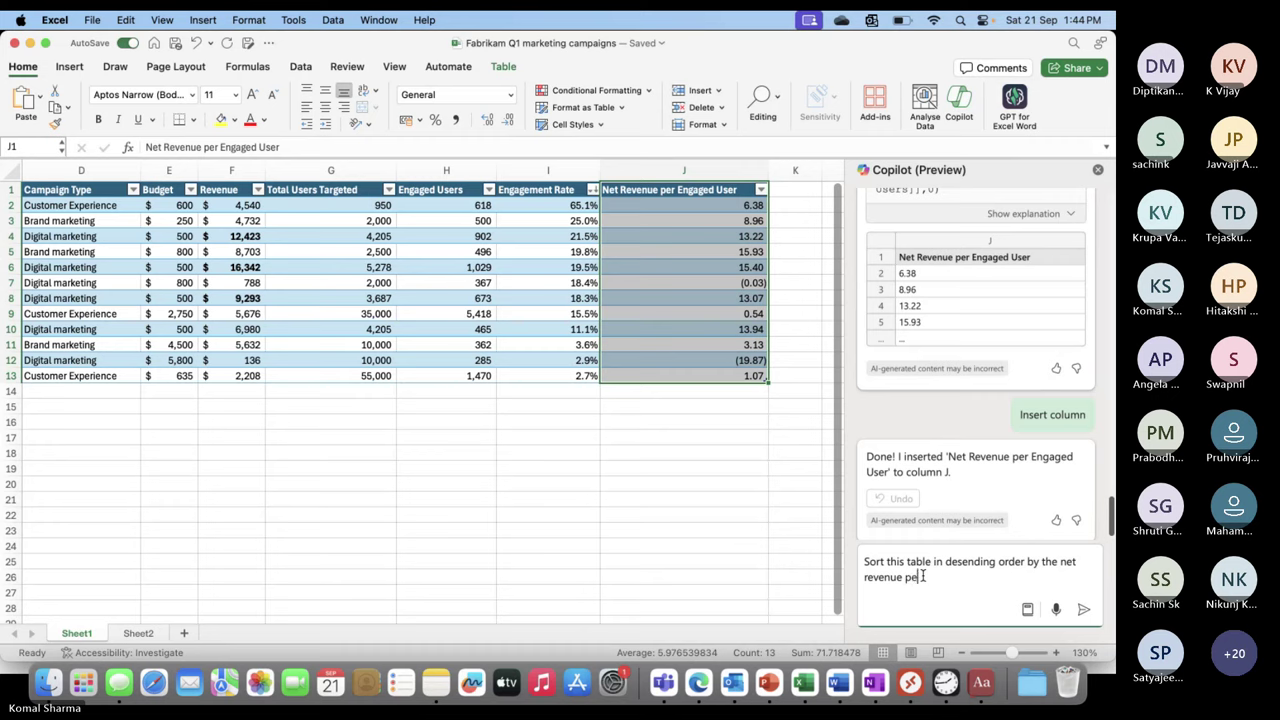
{"action": "type", "text": "r engaged u"}
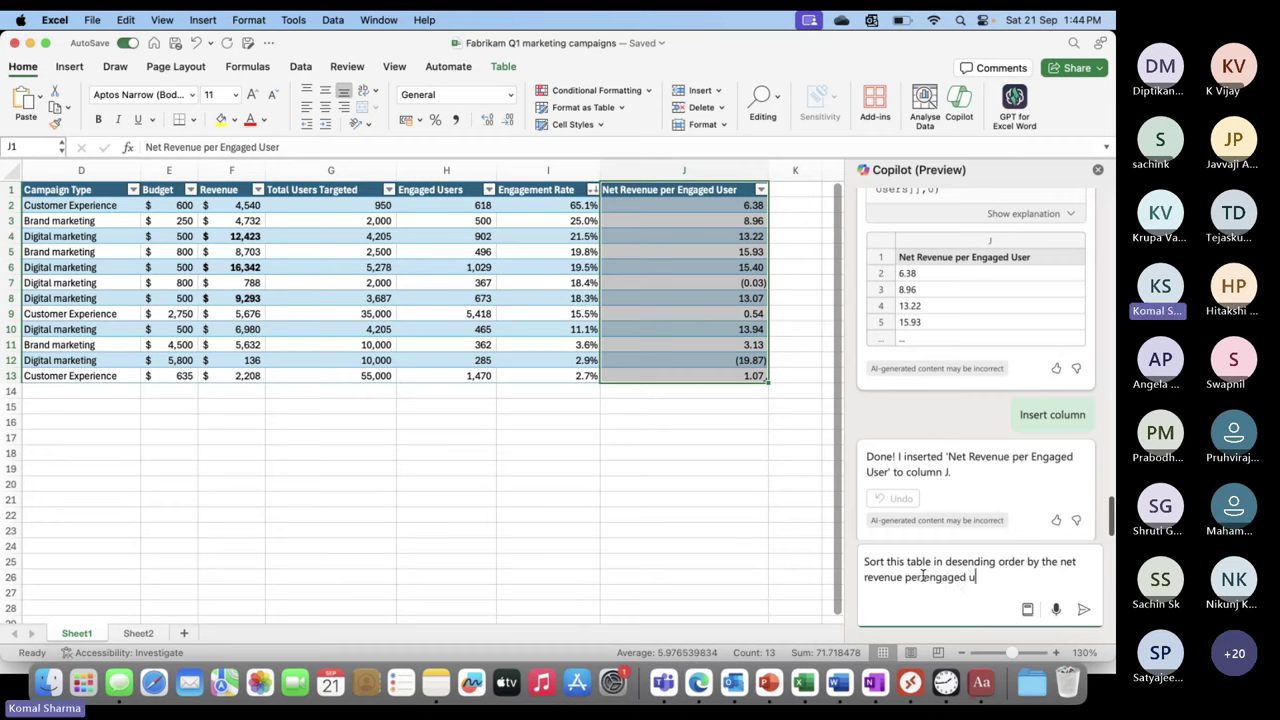
{"action": "type", "text": "ser"}
Submit the request to sort the table descending by net revenue per engaged user
{"action": "key", "text": "Return"}
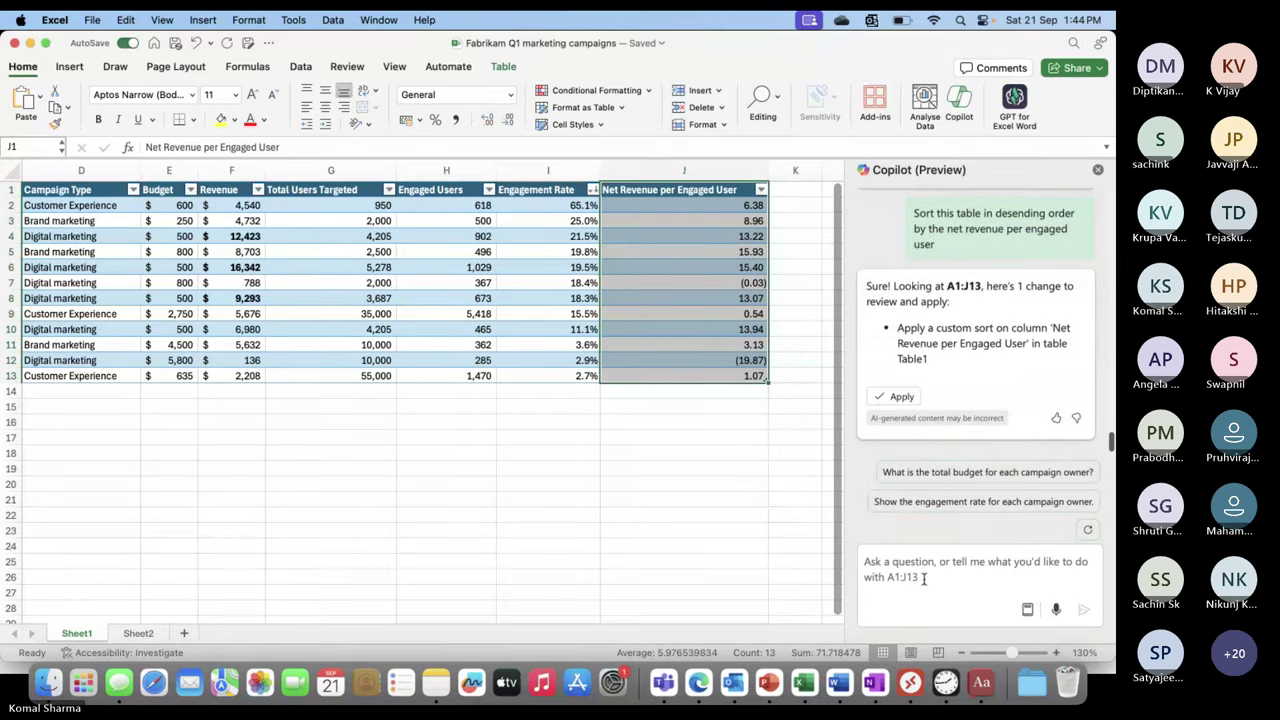
Apply Copilot's descending sort, 15.93 down to (19.87), and review the sorted rows
{"action": "left_click", "coordinate": [897, 397]}
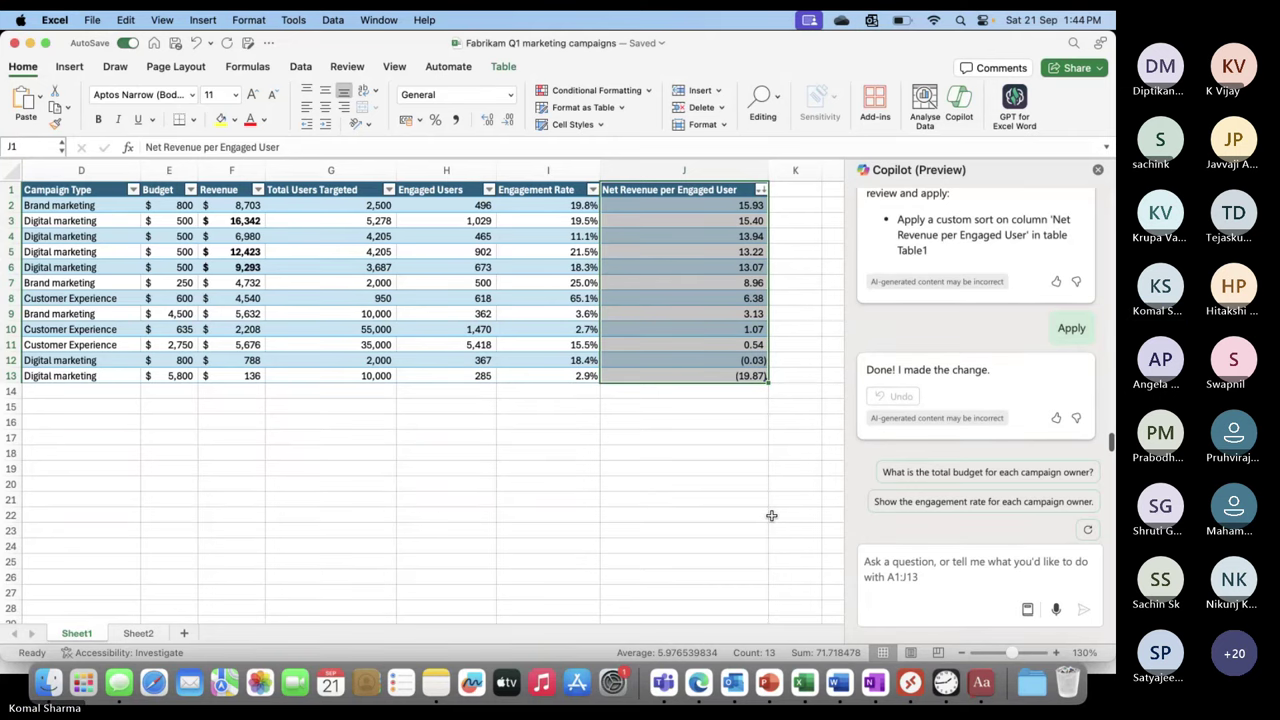
{"action": "scroll", "coordinate": [545, 478], "scroll_direction": "left", "scroll_amount": 5}
{"action": "scroll", "coordinate": [545, 478], "scroll_direction": "right", "scroll_amount": 3}
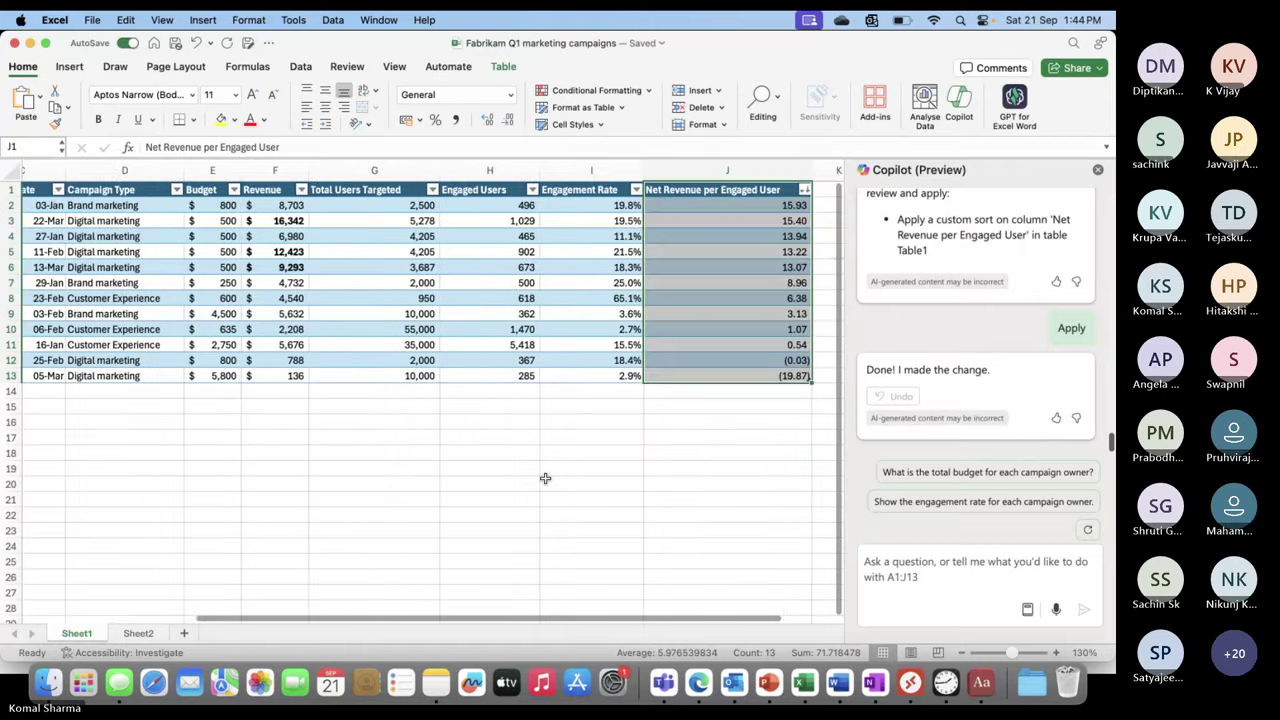
{"action": "scroll", "coordinate": [545, 478], "scroll_direction": "right", "scroll_amount": 5}
{"action": "scroll", "coordinate": [492, 470], "scroll_direction": "left", "scroll_amount": 8}
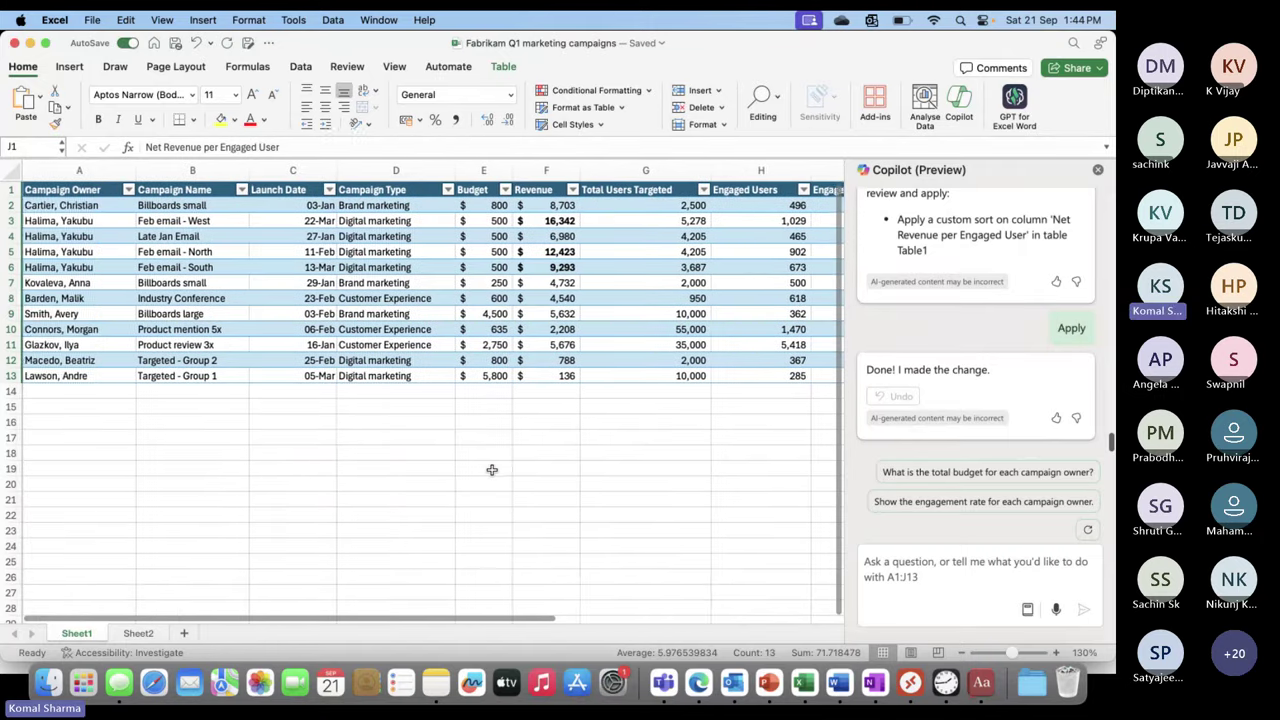
{"action": "scroll", "coordinate": [492, 470], "scroll_direction": "right", "scroll_amount": 2}
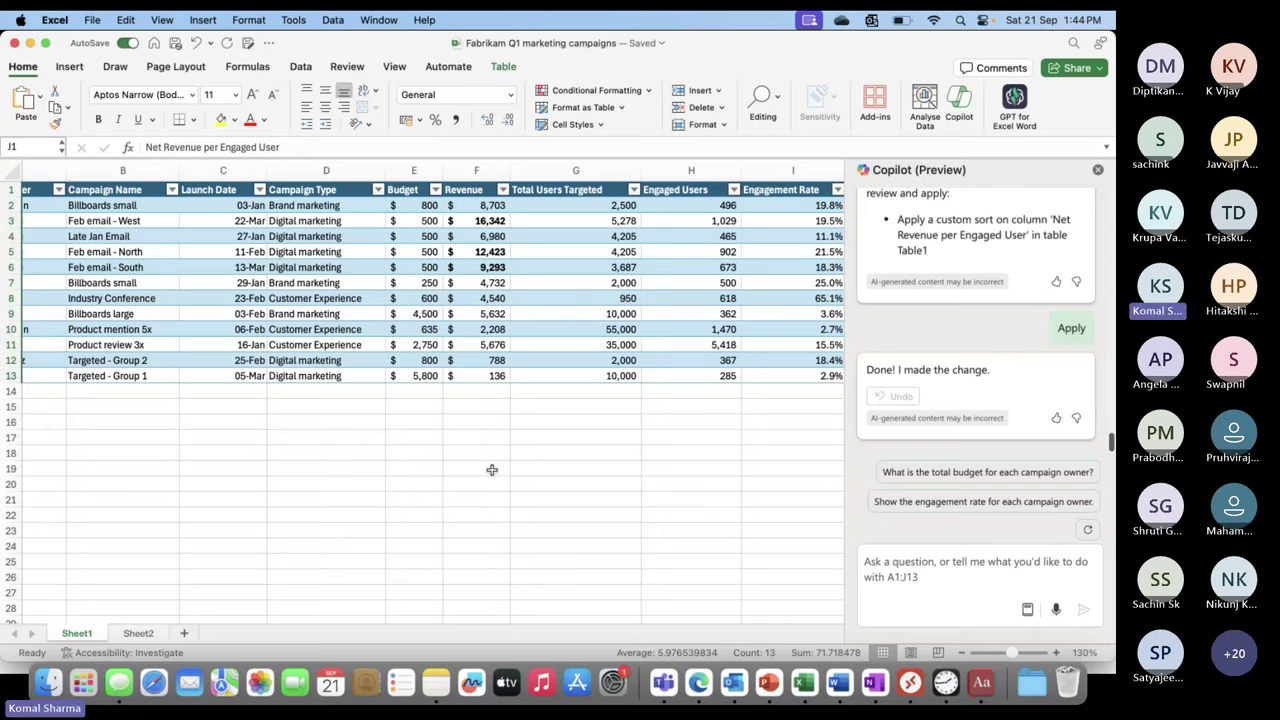
{"action": "scroll", "coordinate": [458, 471], "scroll_direction": "left", "scroll_amount": 3}
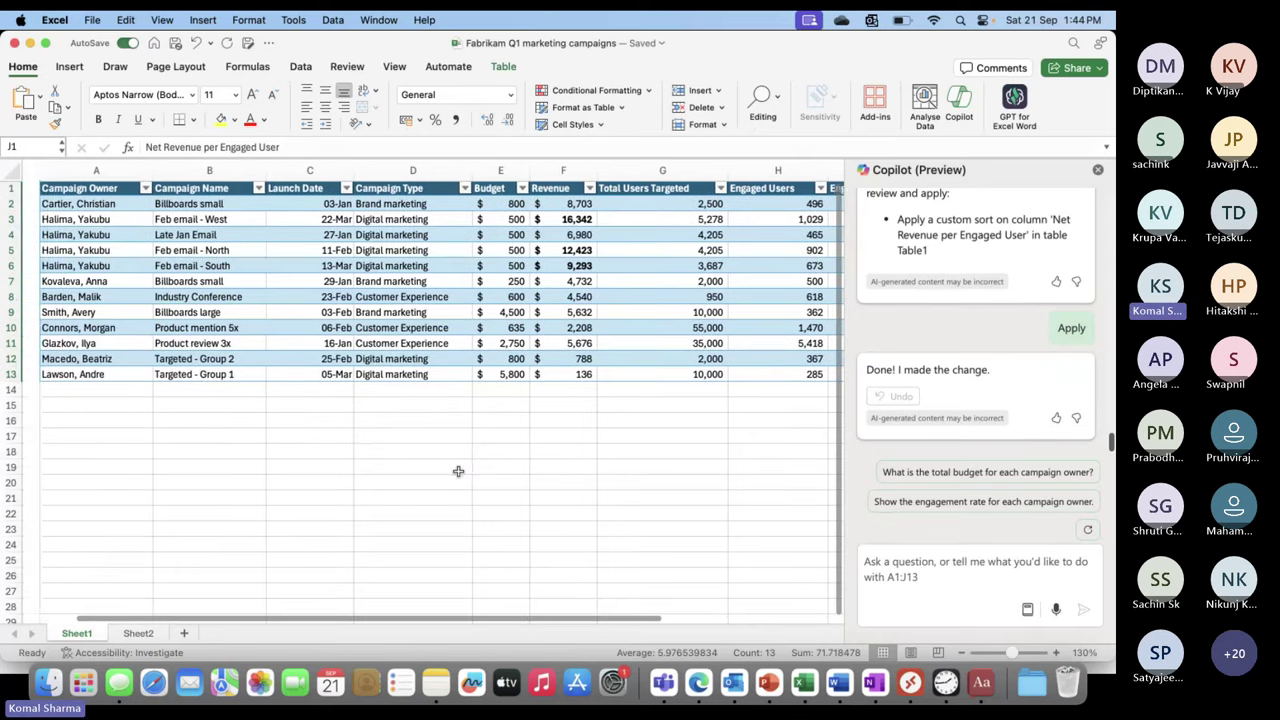
Ask Copilot to 'Highlight Top and bottom campaign Owners' and apply its yellow top/bottom 10% fills
{"action": "left_click", "coordinate": [925, 570]}
{"action": "type", "text": "Hil"}
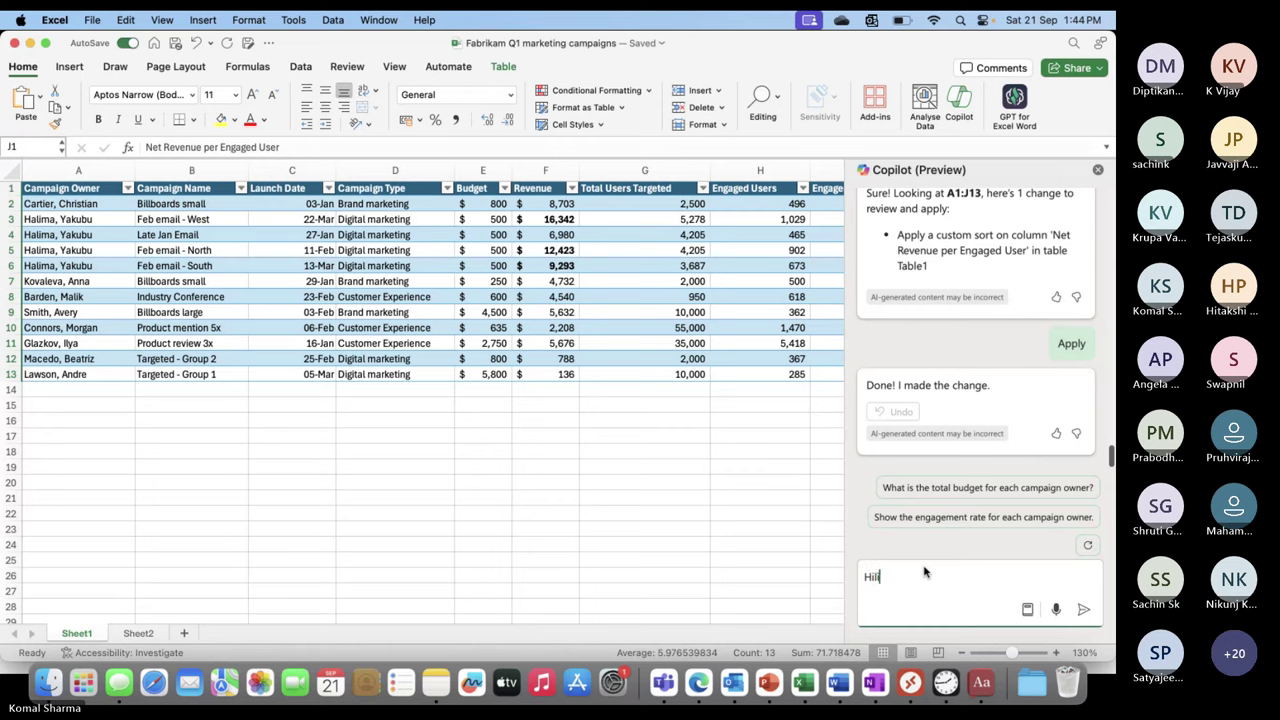
{"action": "type", "text": "ig"}
{"action": "key", "text": "BackSpace"}
{"action": "key", "text": "BackSpace"}
{"action": "key", "text": "BackSpace"}
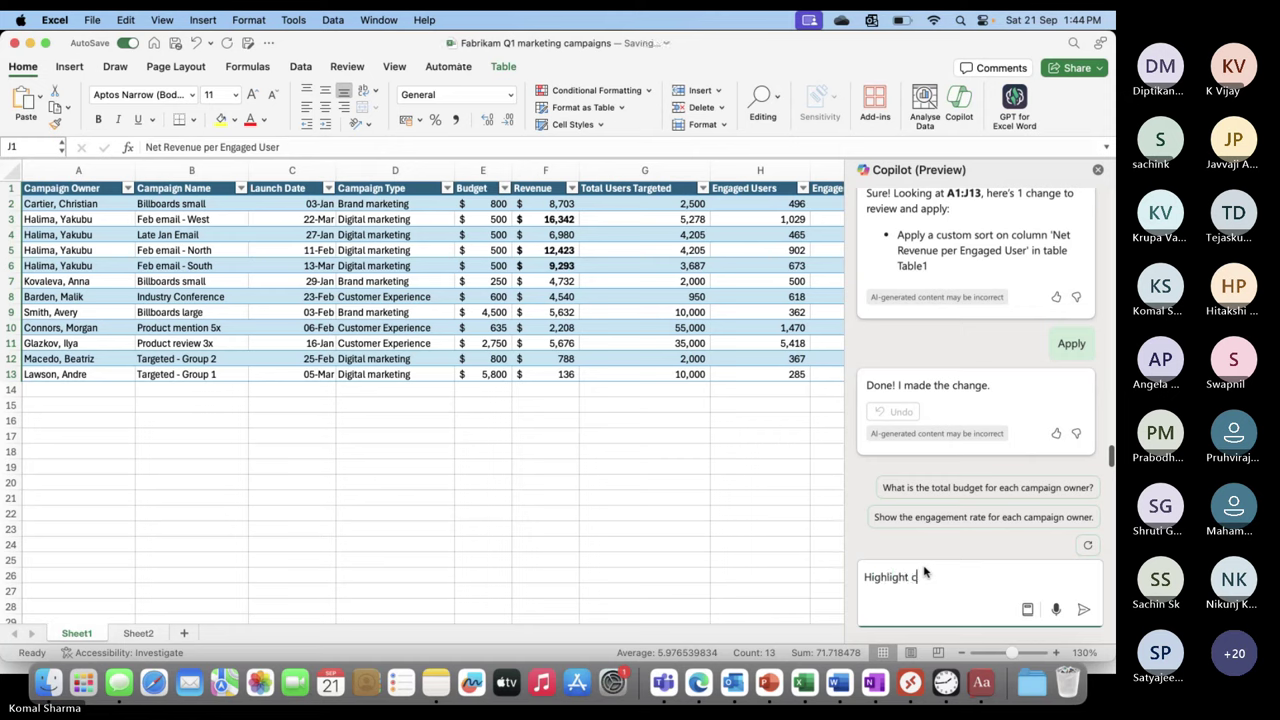
{"action": "type", "text": "a"}
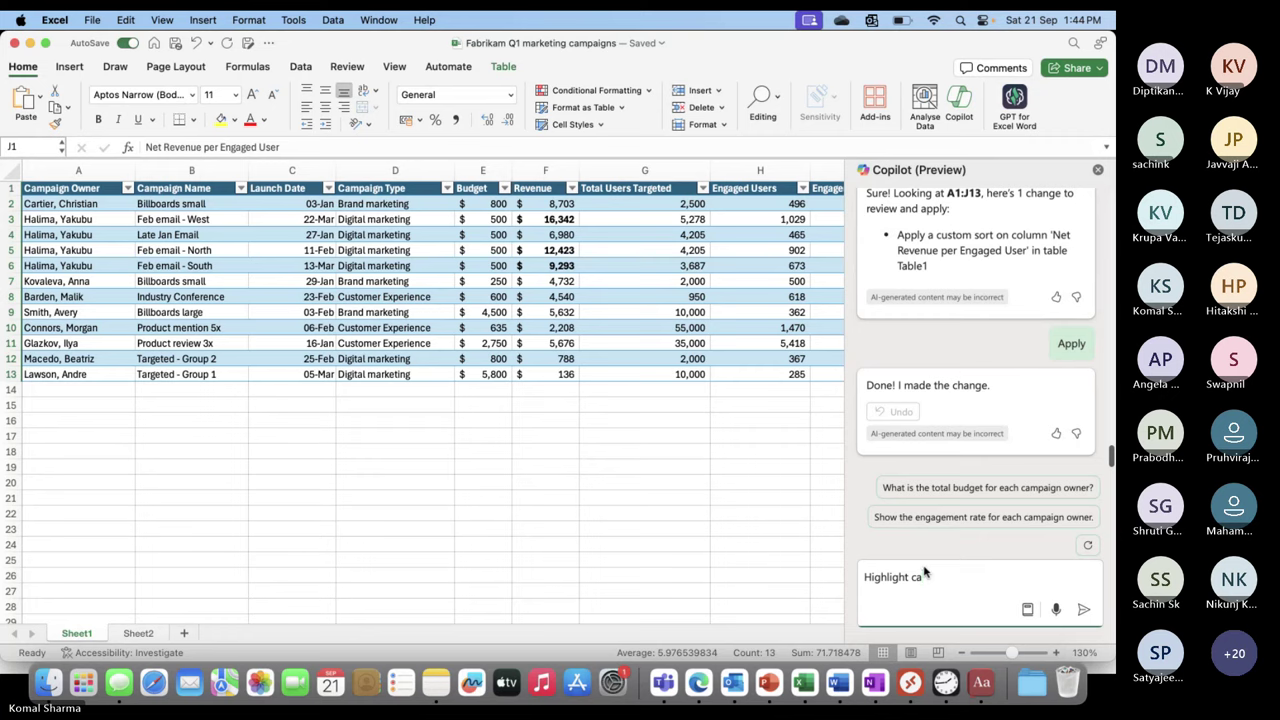
{"action": "type", "text": "mpaign Owners"}
{"action": "left_click", "coordinate": [918, 577]}
{"action": "key", "text": "BackSpace"}
{"action": "type", "text": "C"}
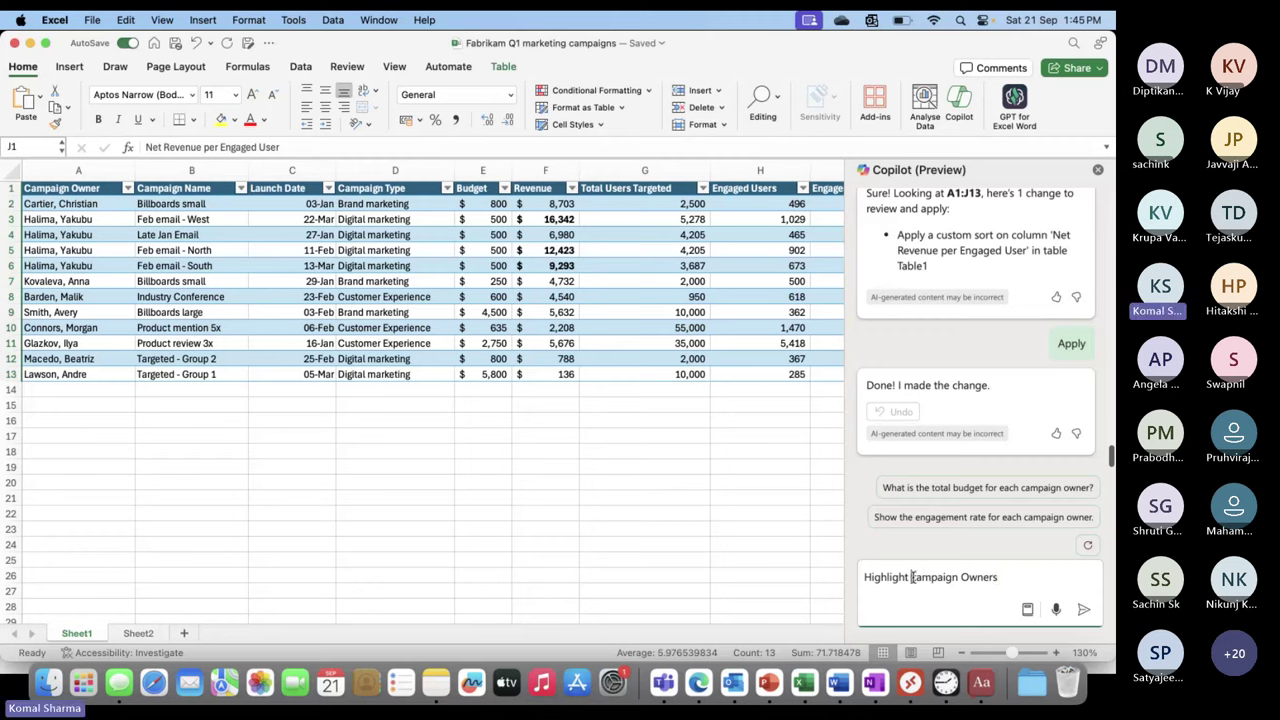
{"action": "type", "text": "Top an"}
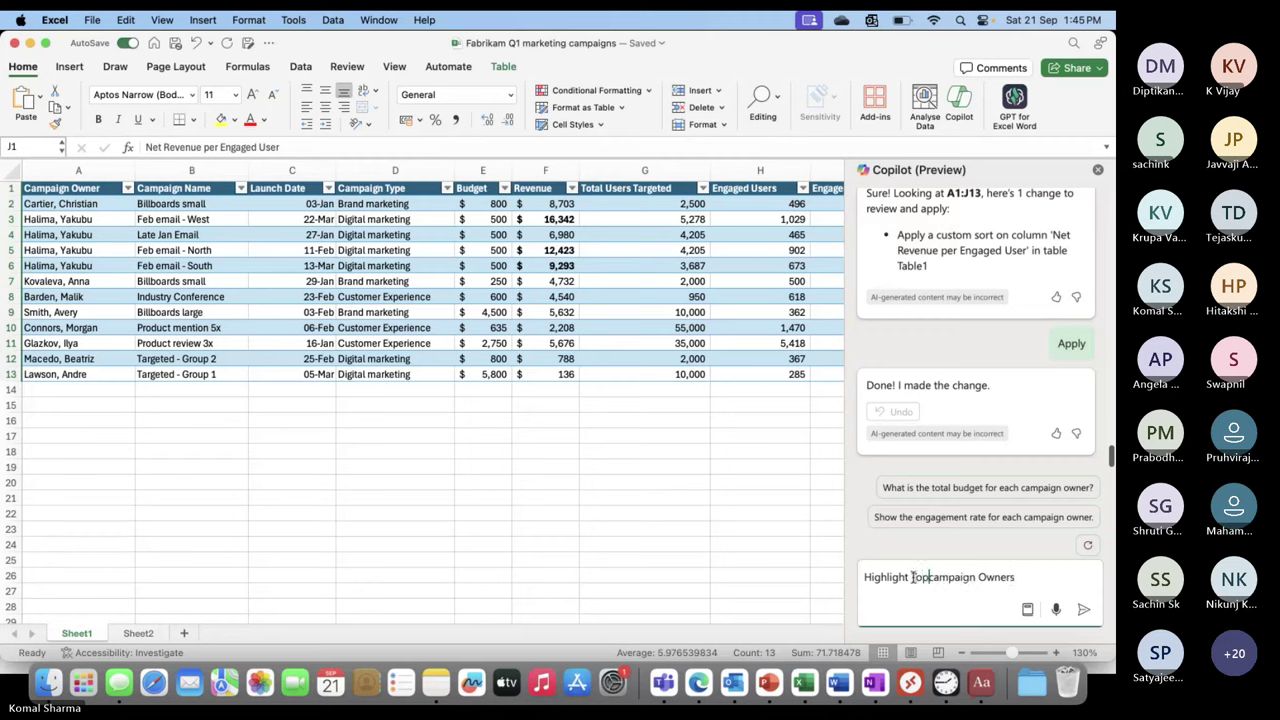
{"action": "type", "text": "d "}
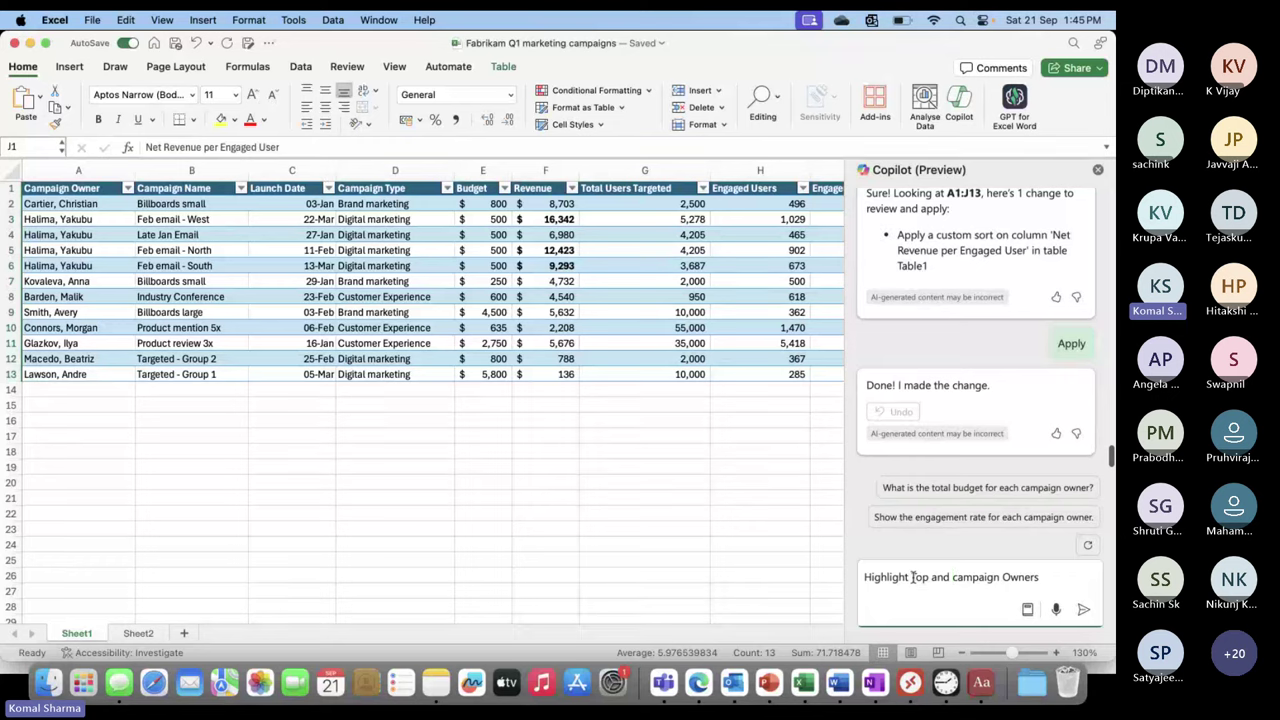
{"action": "type", "text": "bottom"}
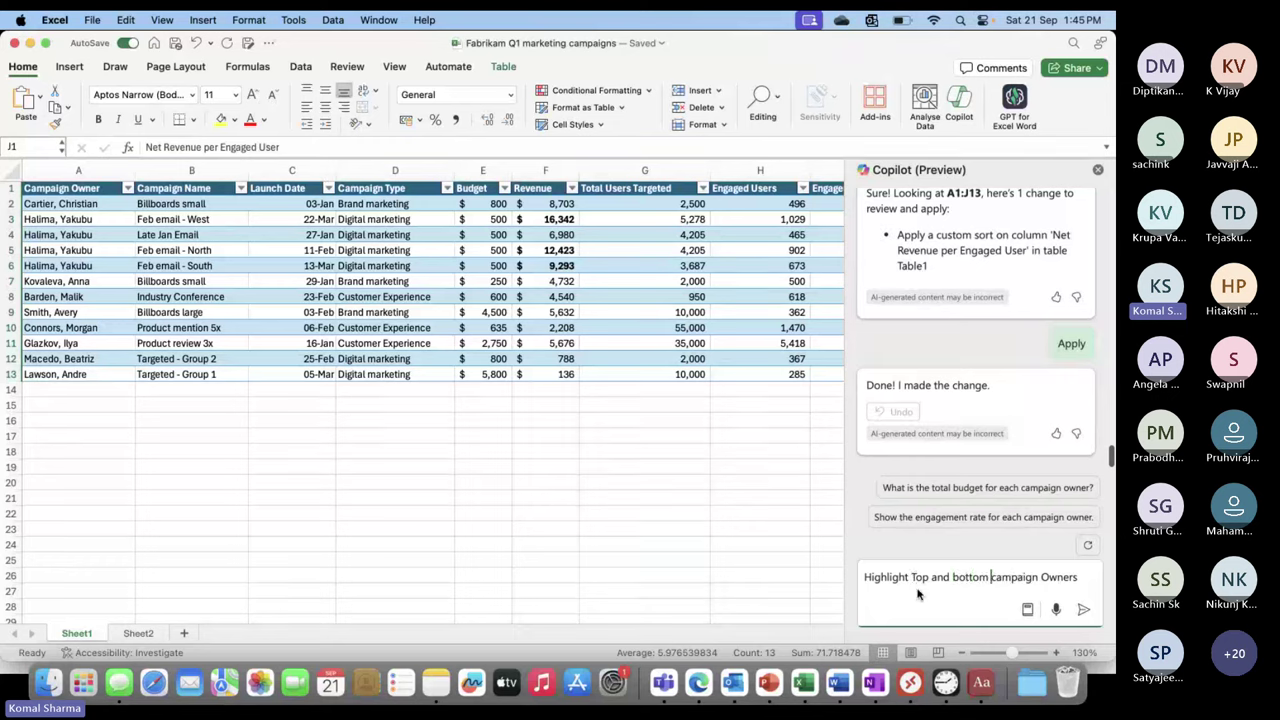
{"action": "left_click", "coordinate": [1085, 612]}
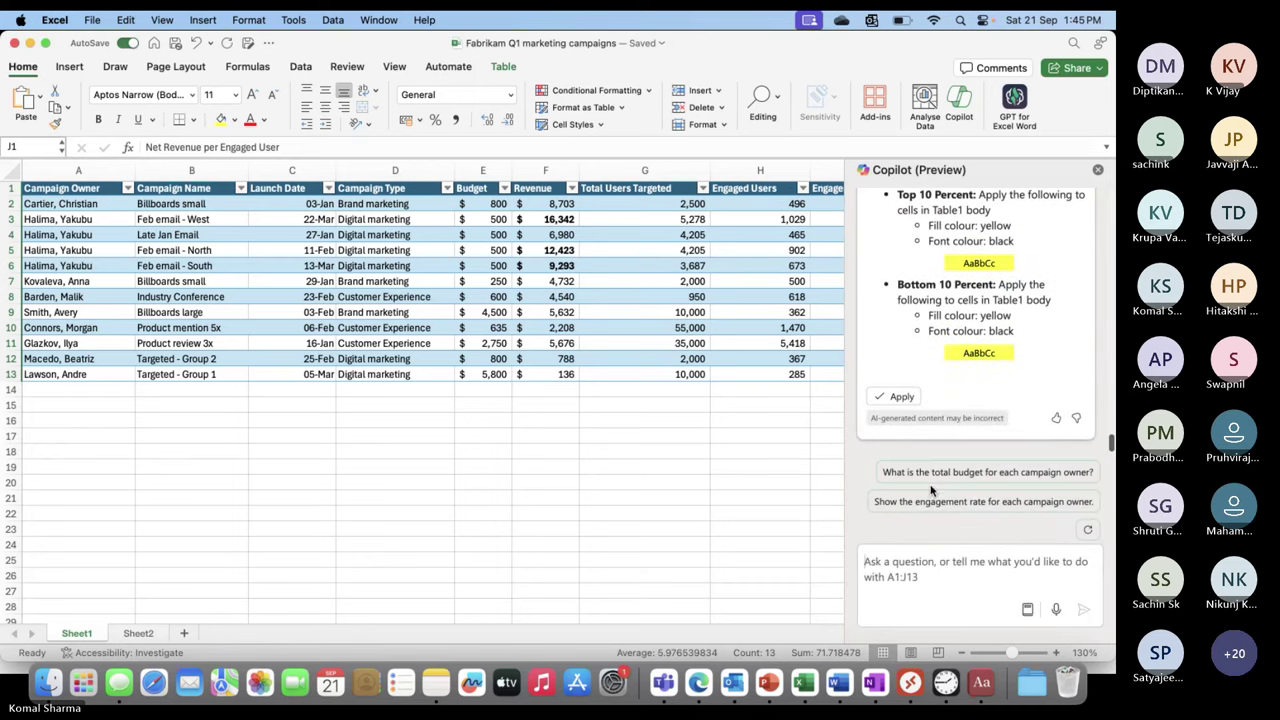
{"action": "left_click", "coordinate": [897, 396]}
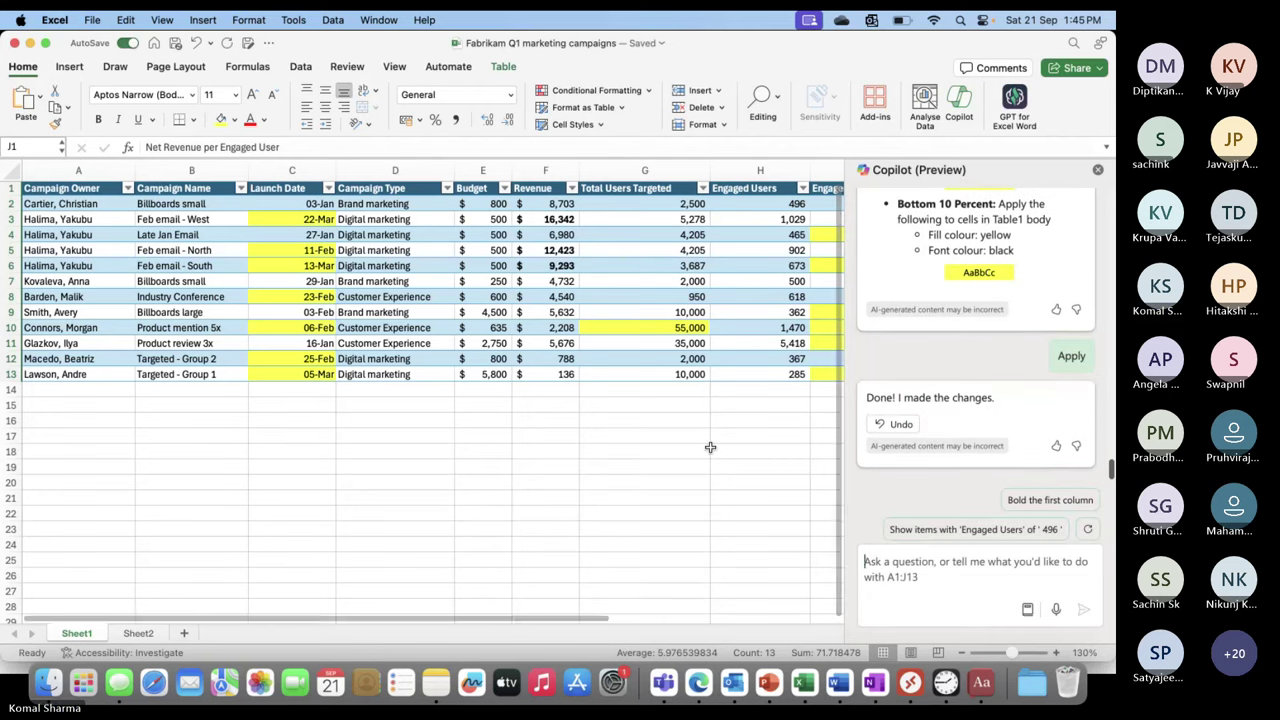
Paste the earlier highlight request text into the Copilot request box
{"action": "scroll", "coordinate": [710, 447], "scroll_direction": "right", "scroll_amount": 10}
{"action": "scroll", "coordinate": [710, 447], "scroll_direction": "left", "scroll_amount": 10}
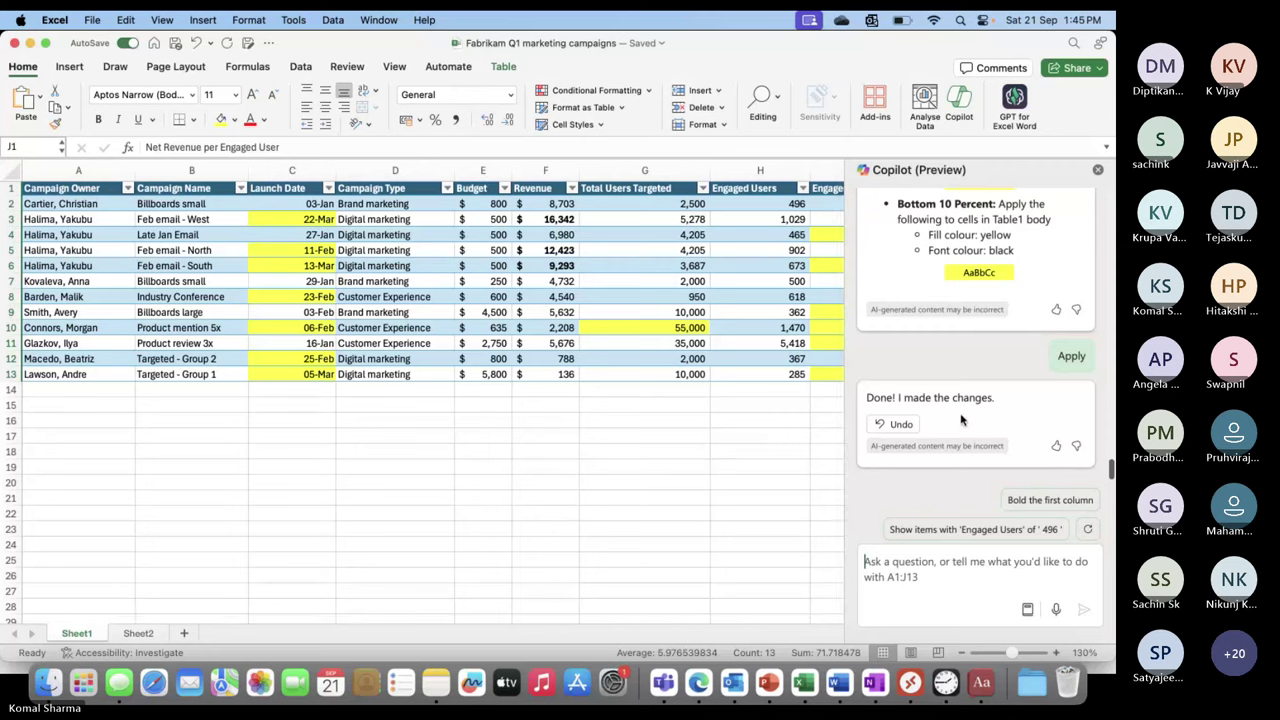
{"action": "scroll", "coordinate": [961, 419], "scroll_direction": "up", "scroll_amount": 1}
{"action": "scroll", "coordinate": [961, 419], "scroll_direction": "up", "scroll_amount": 6}
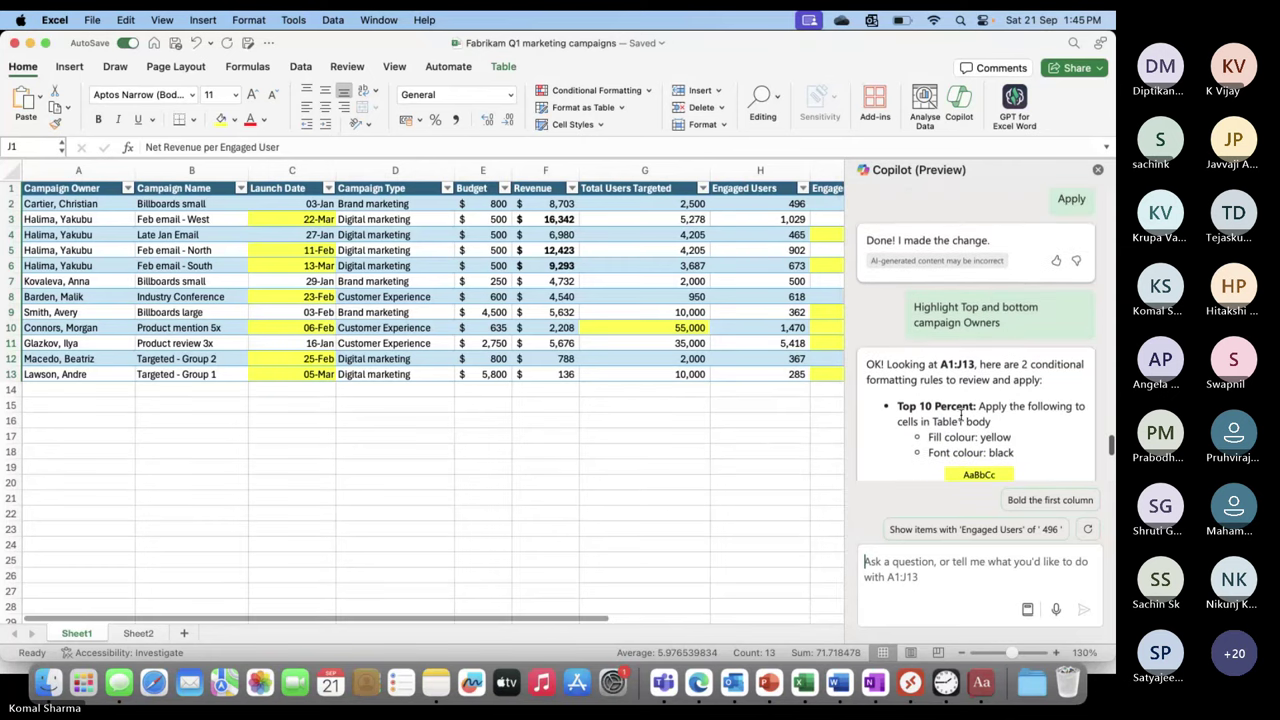
{"action": "left_click_drag", "start_coordinate": [1007, 320], "coordinate": [909, 310]}
{"action": "key", "text": "super+c"}
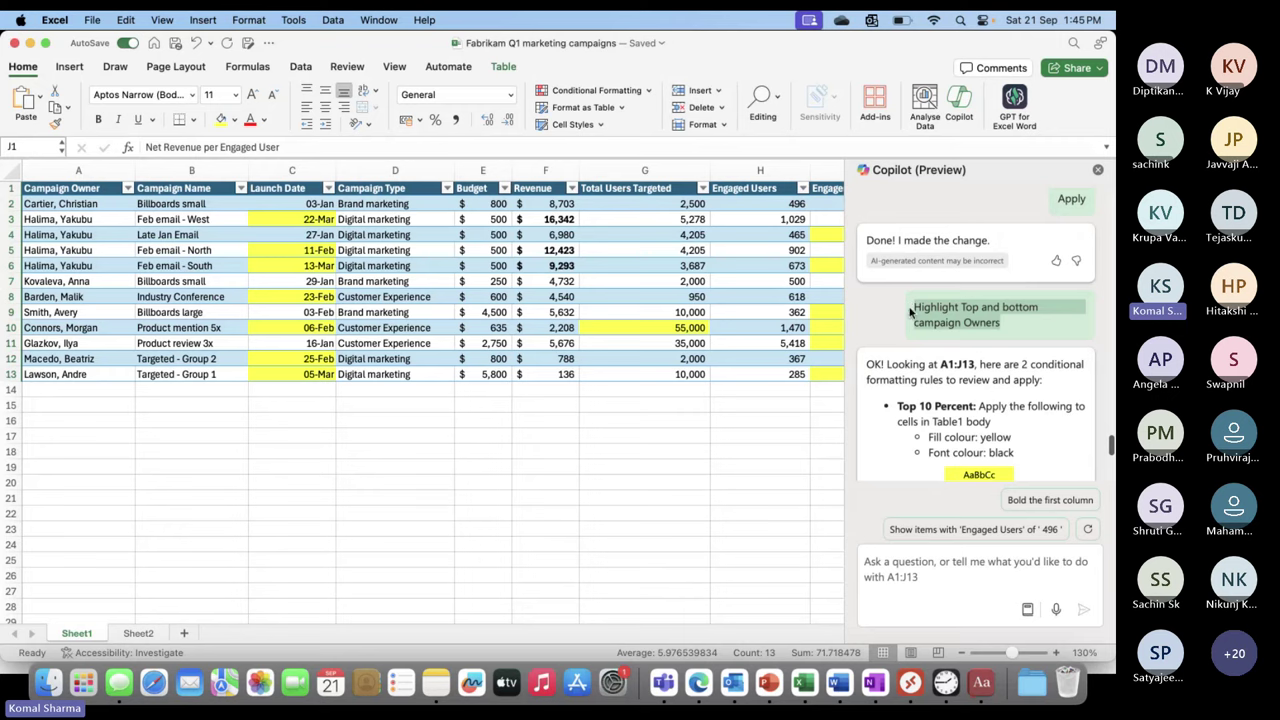
{"action": "left_click", "coordinate": [966, 571]}
{"action": "key", "text": "super+v"}
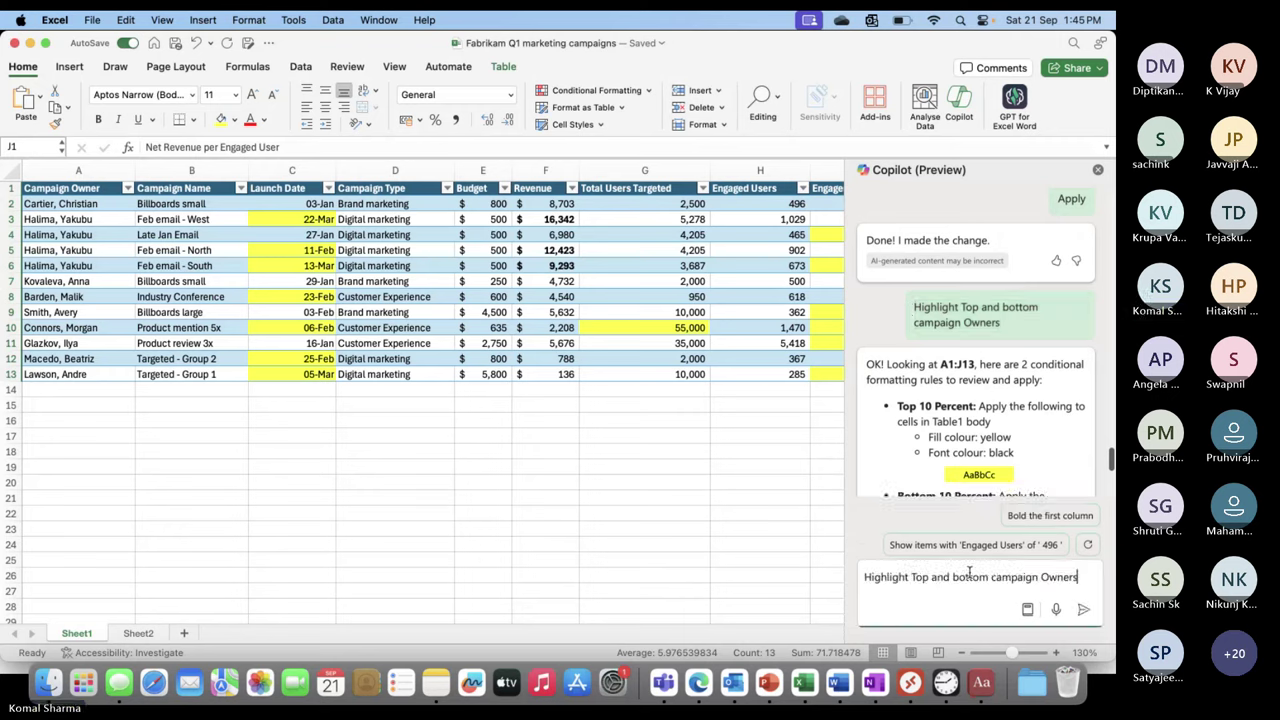
Append 'by the net revenue per engaged user', then cut the whole prompt and refresh suggestions
{"action": "scroll", "coordinate": [1049, 318], "scroll_direction": "up", "scroll_amount": 5}
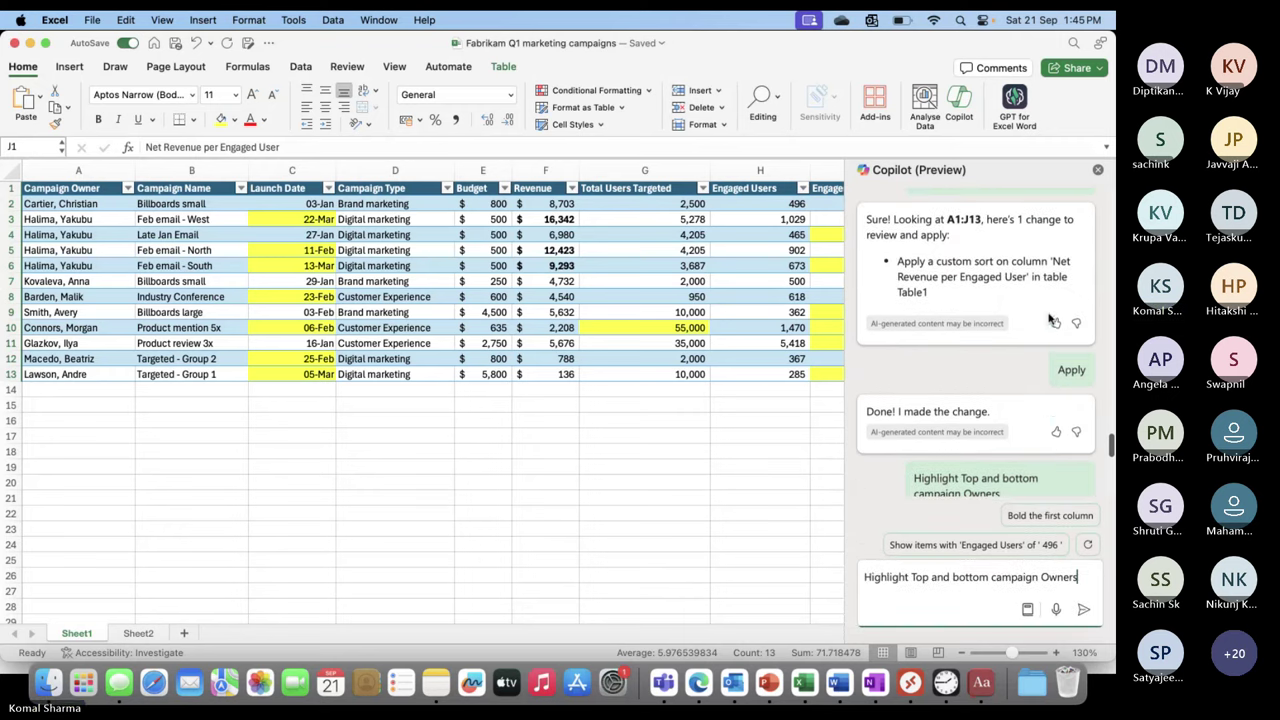
{"action": "scroll", "coordinate": [1052, 320], "scroll_direction": "up", "scroll_amount": 5}
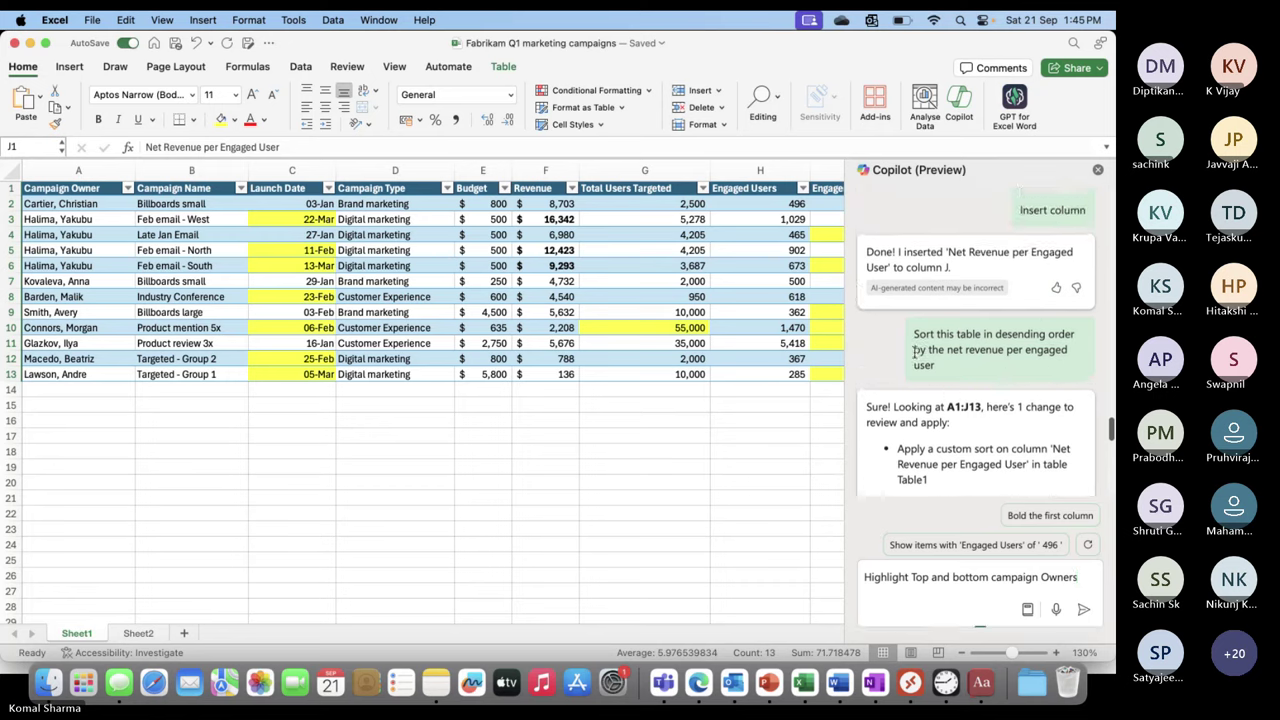
{"action": "left_click_drag", "start_coordinate": [914, 350], "coordinate": [937, 365]}
{"action": "key", "text": "super+c"}
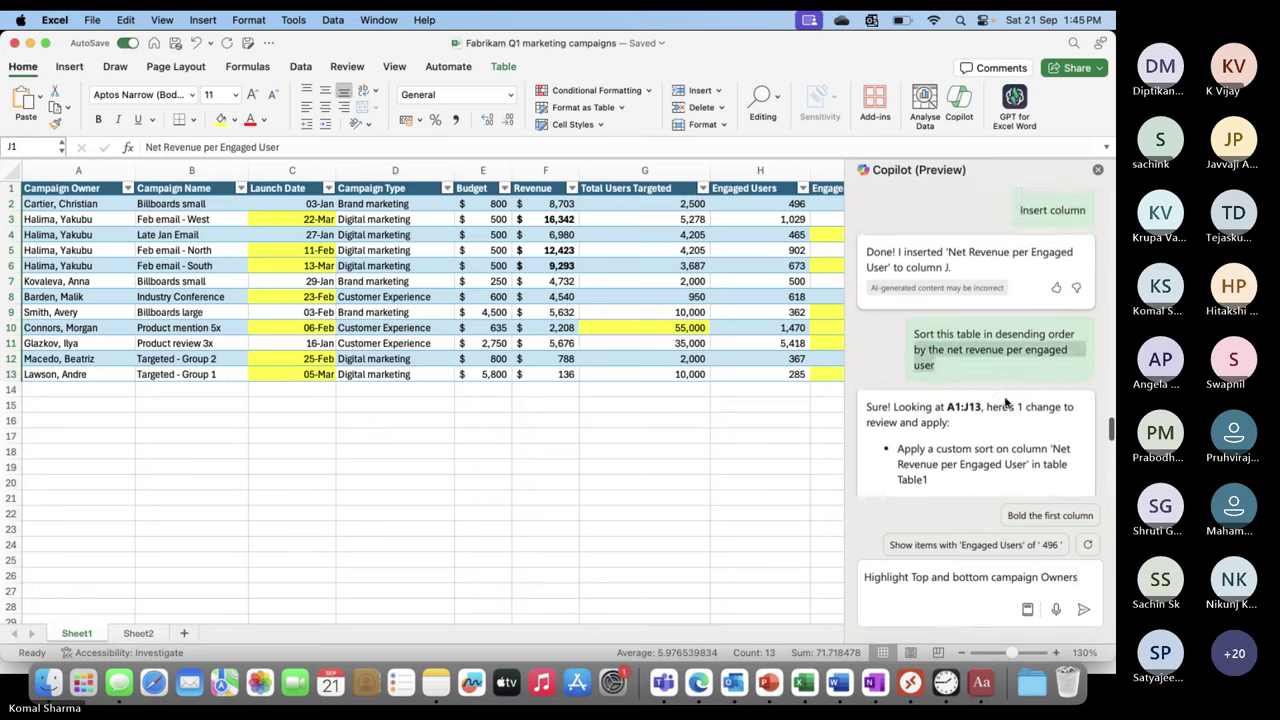
{"action": "left_click", "coordinate": [1082, 577]}
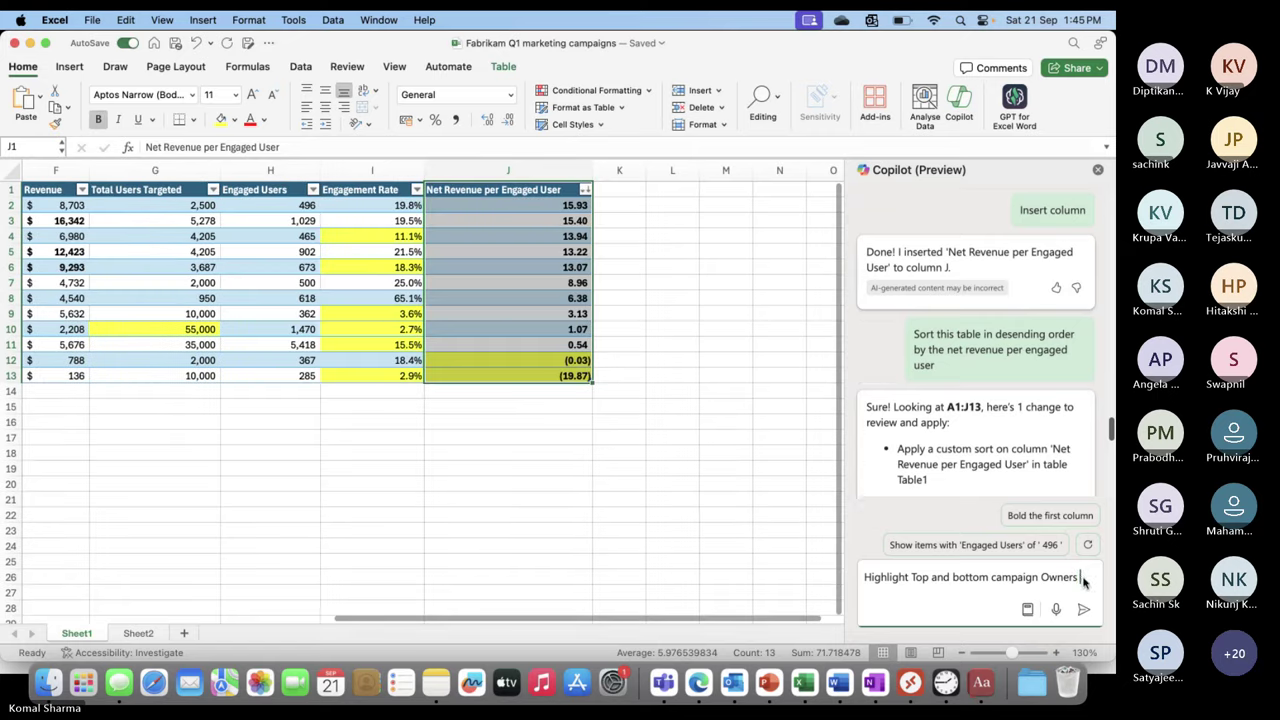
{"action": "key", "text": "super+v"}
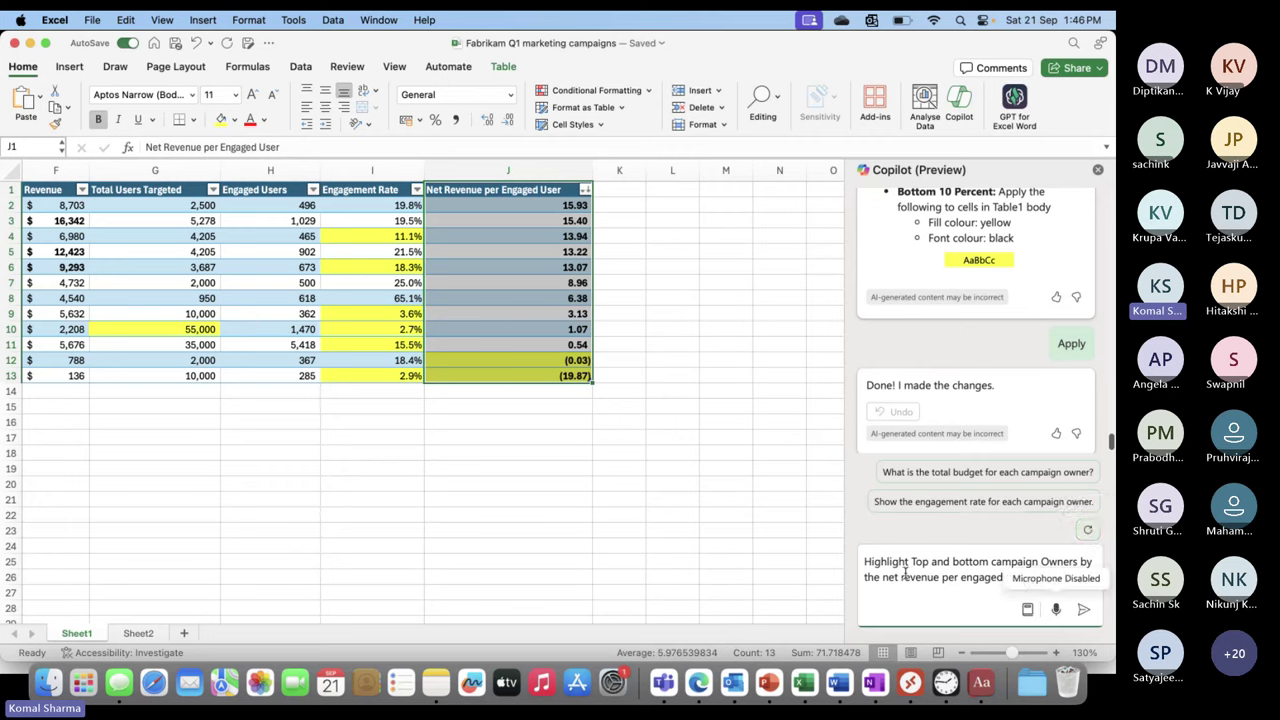
{"action": "key", "text": "super+a"}
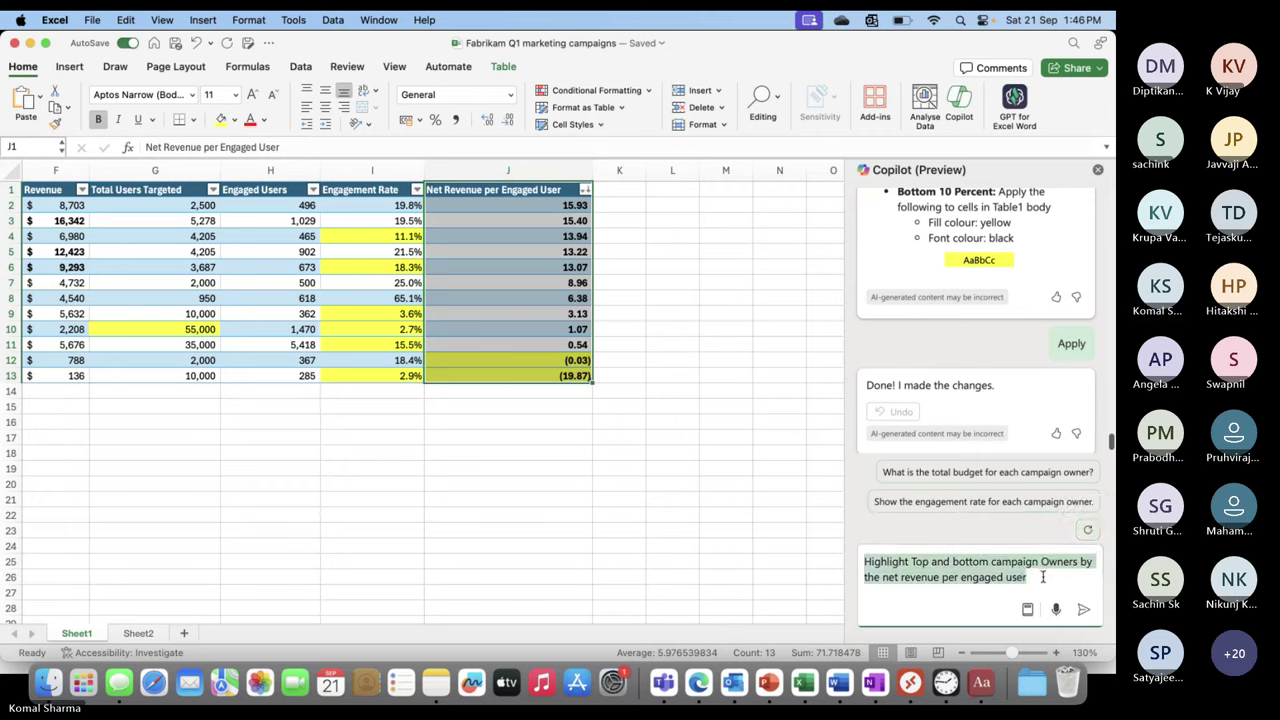
{"action": "key", "text": "super+x"}
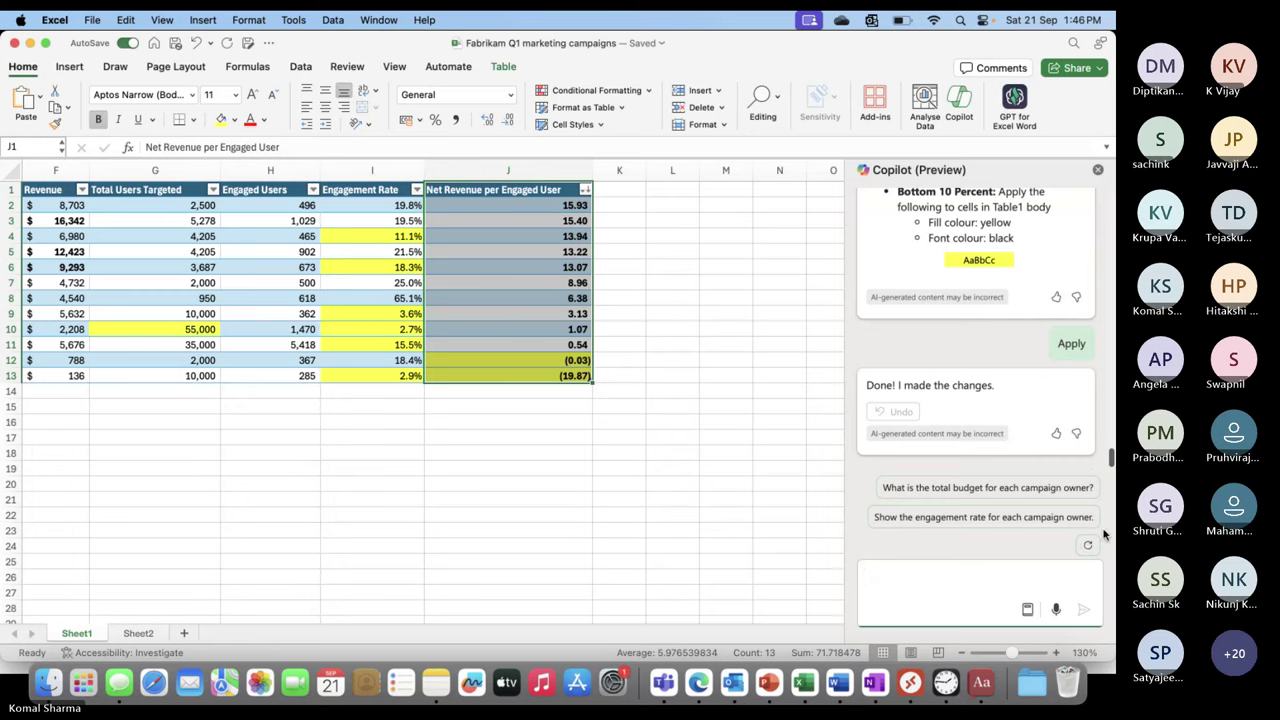
{"action": "left_click", "coordinate": [1089, 540]}
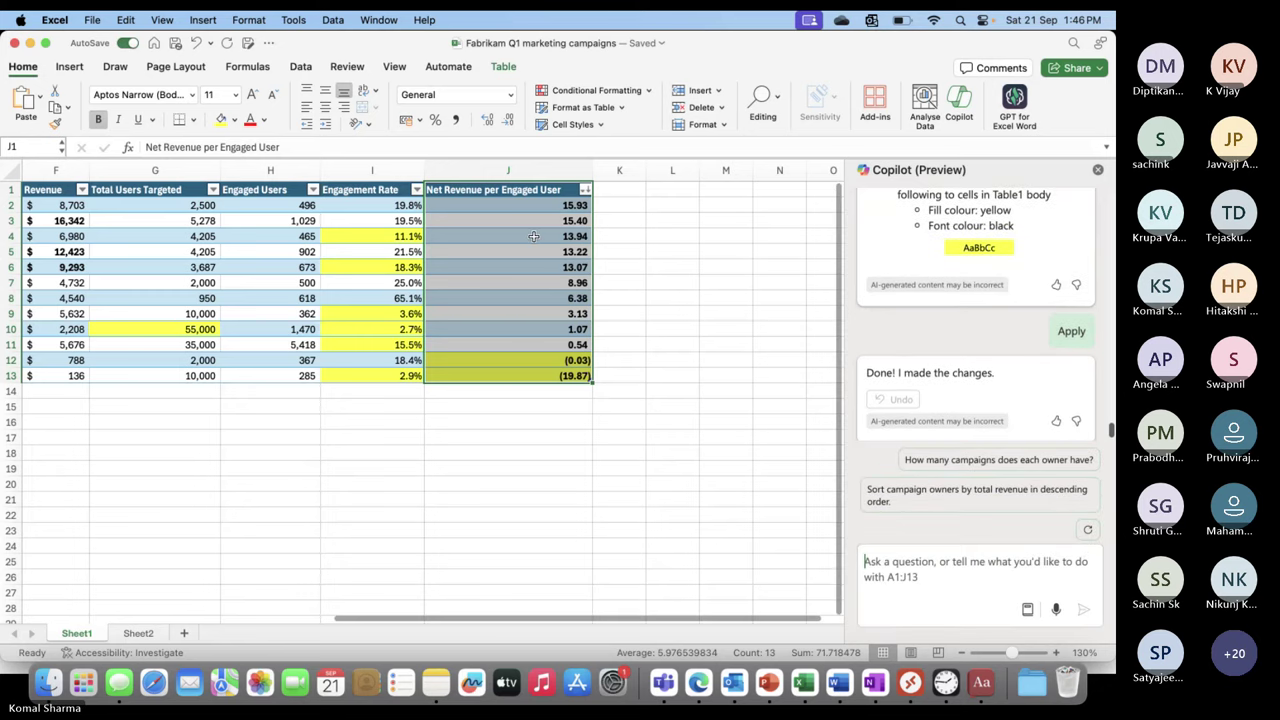
Undo the yellow top and bottom 10 percent highlighting
{"action": "left_click", "coordinate": [567, 395]}
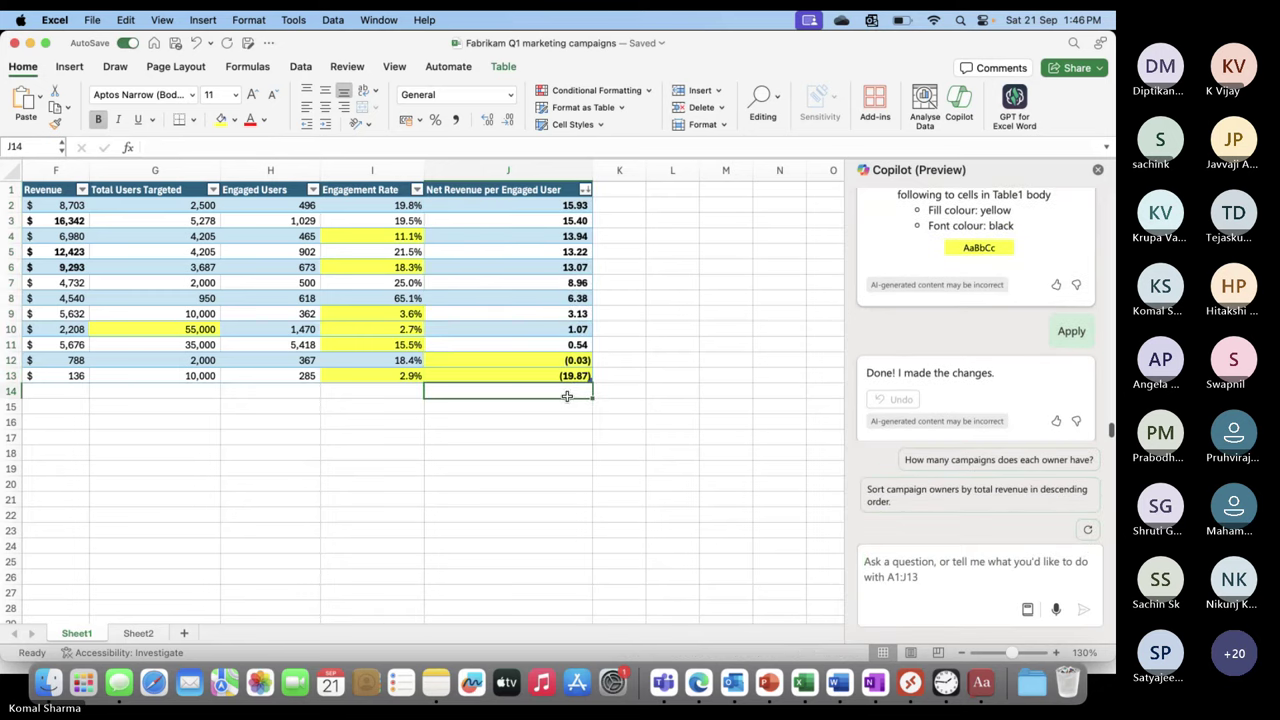
{"action": "key", "text": "ctrl+z"}
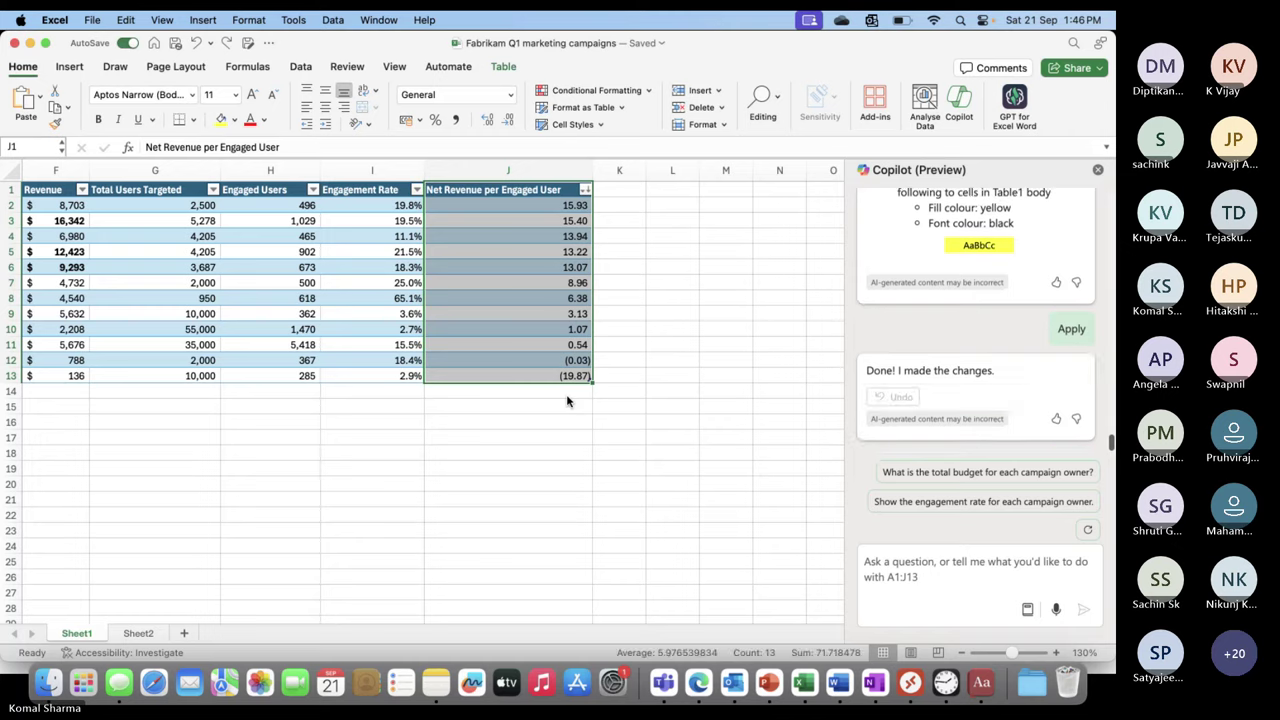
{"action": "scroll", "coordinate": [603, 513], "scroll_direction": "left", "scroll_amount": 1}
{"action": "scroll", "coordinate": [603, 513], "scroll_direction": "left", "scroll_amount": 5}
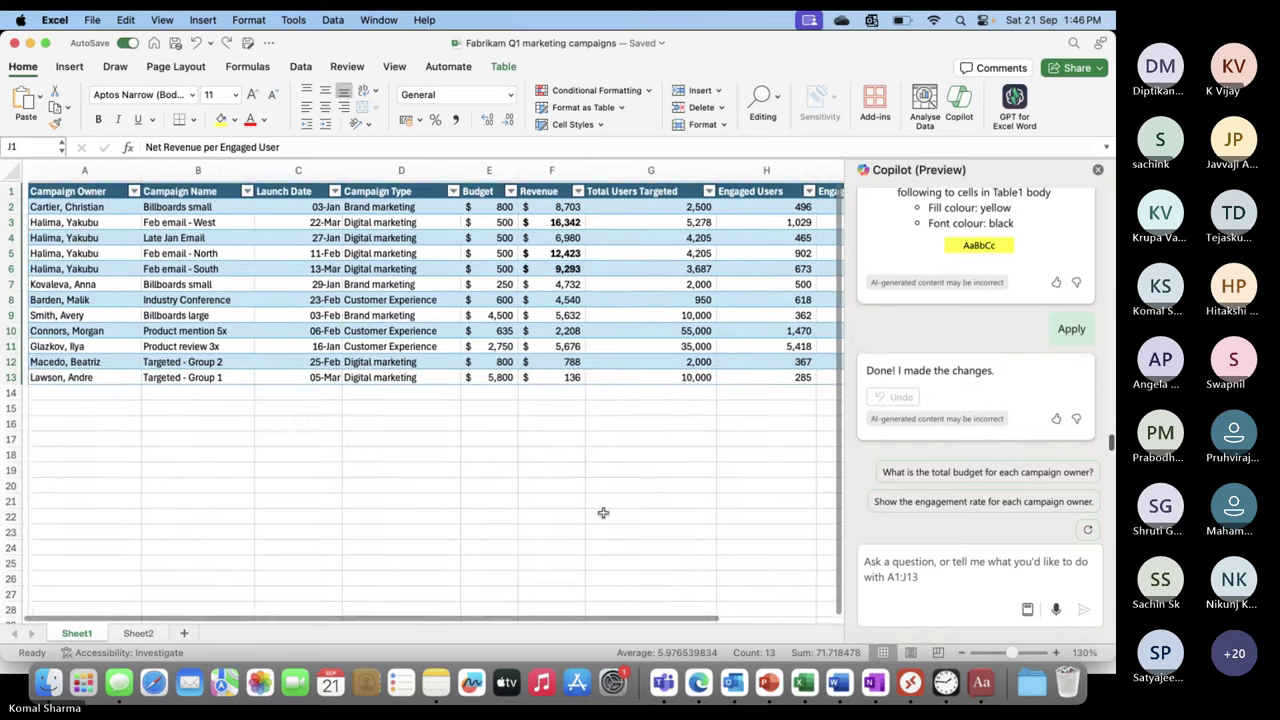
Resend the saved highlight prompt and apply Copilot's rules, turning 55,000 green and (19.87) red
{"action": "left_click", "coordinate": [921, 574]}
{"action": "key", "text": "super+v"}
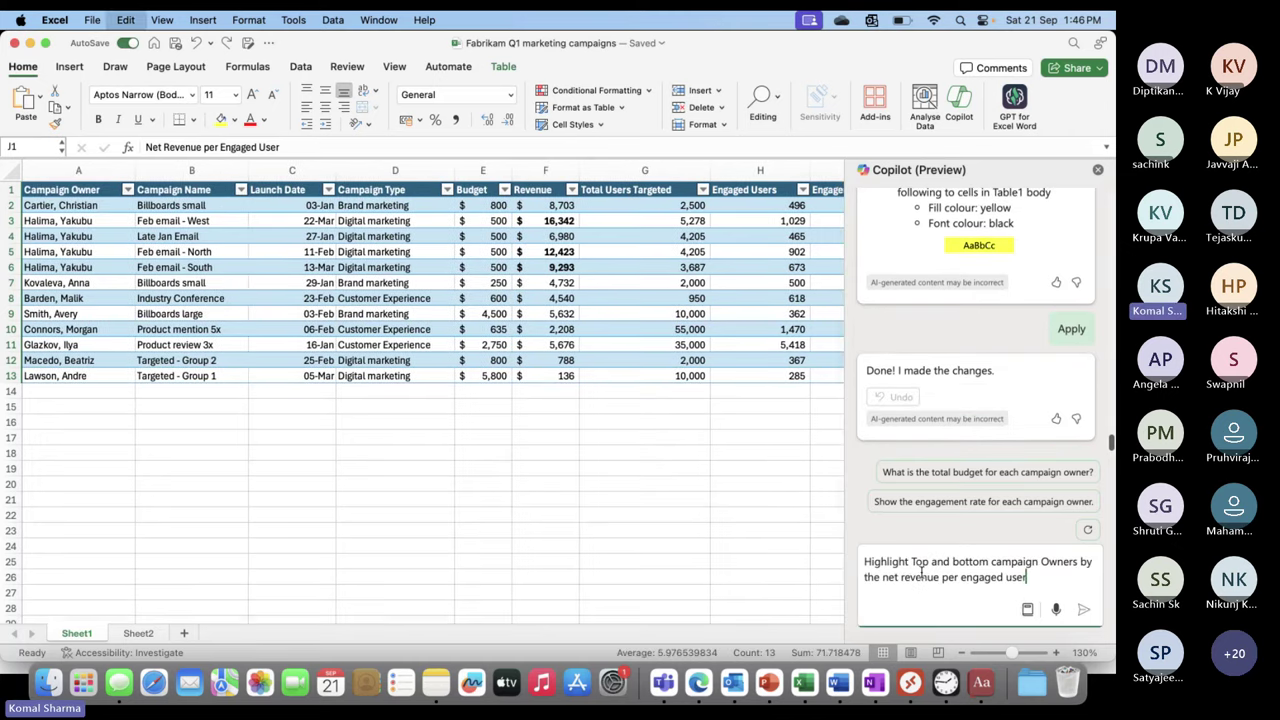
{"action": "left_click", "coordinate": [1084, 610]}
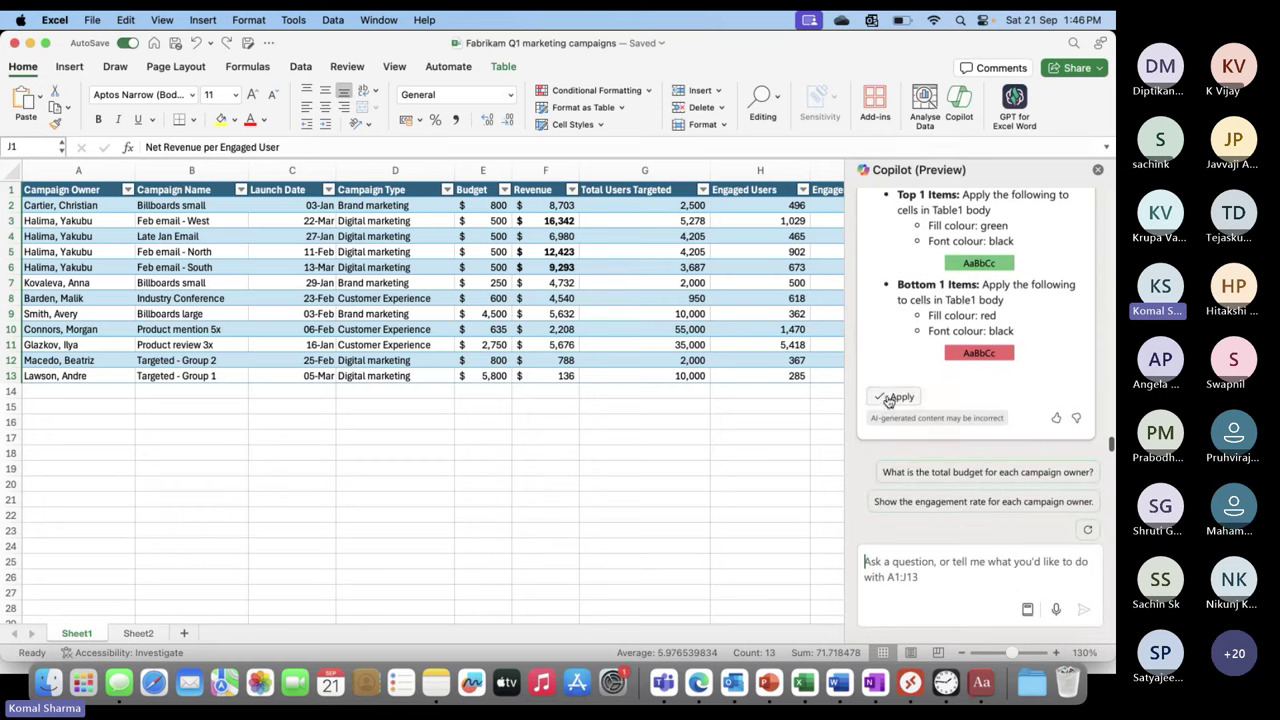
{"action": "left_click", "coordinate": [888, 399]}
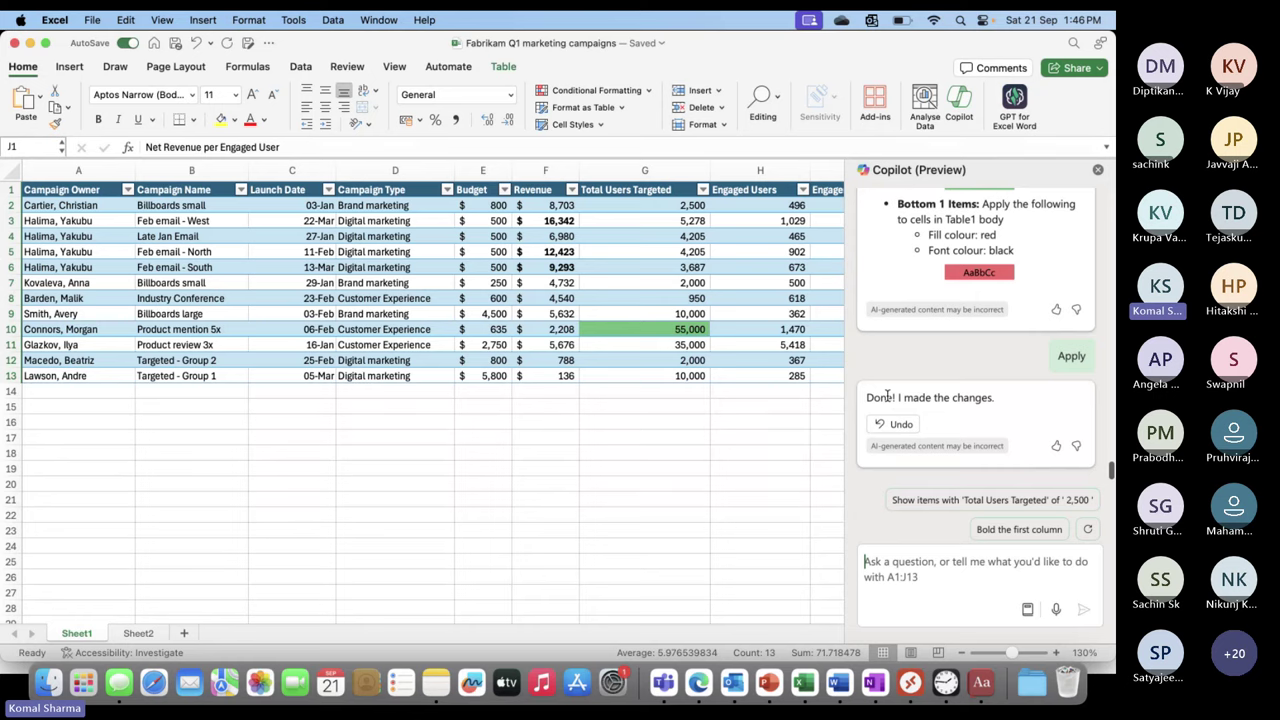
{"action": "scroll", "coordinate": [954, 368], "scroll_direction": "up", "scroll_amount": 5}
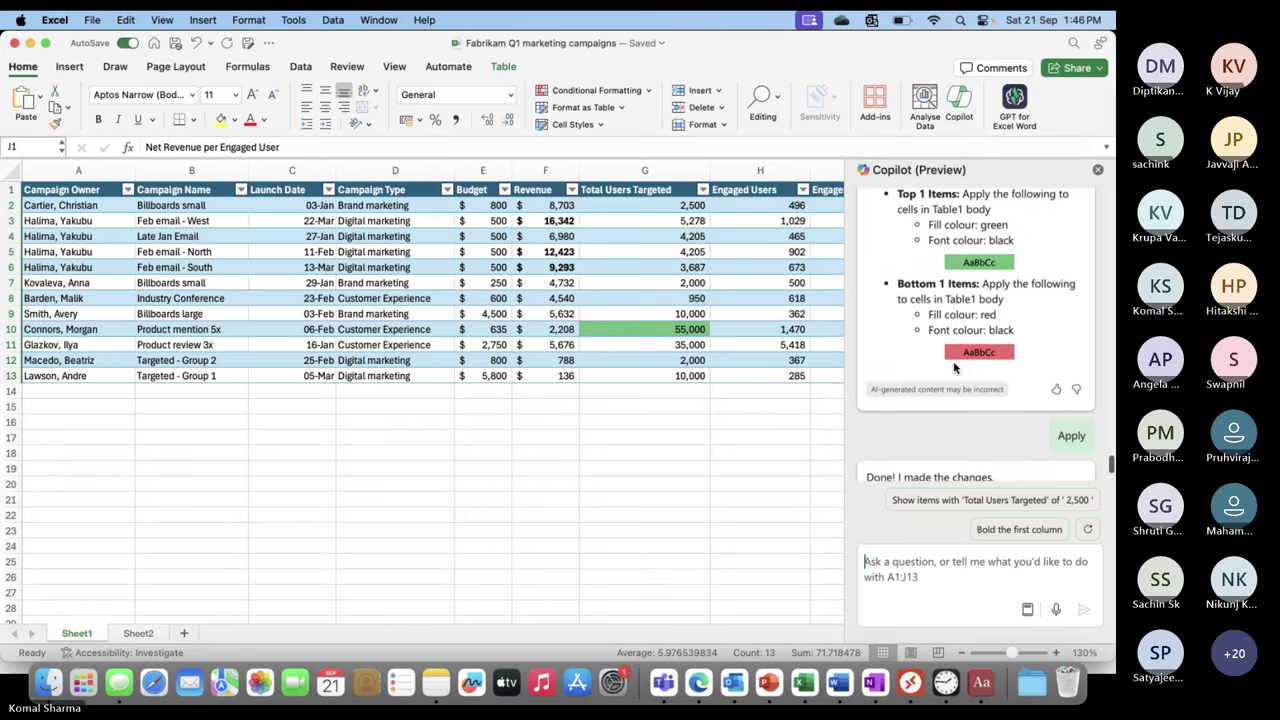
{"action": "scroll", "coordinate": [954, 368], "scroll_direction": "down", "scroll_amount": 1}
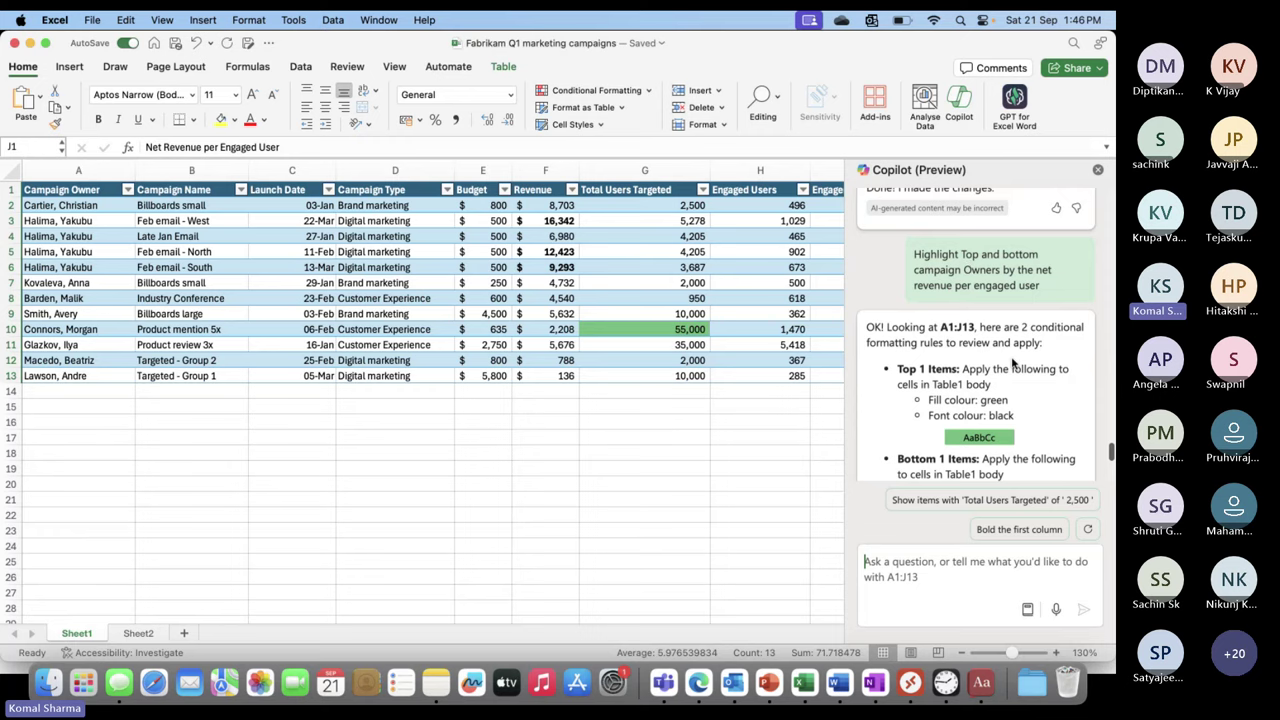
{"action": "scroll", "coordinate": [674, 420], "scroll_direction": "right", "scroll_amount": 5}
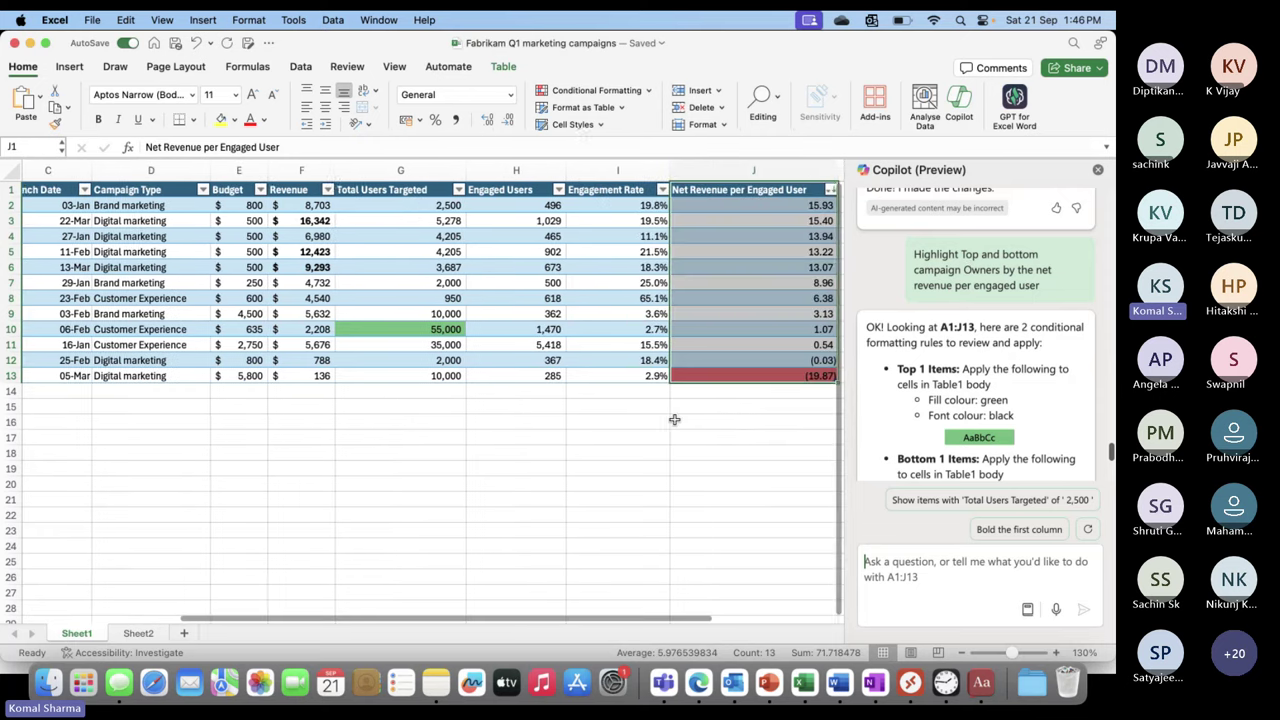
{"action": "scroll", "coordinate": [674, 420], "scroll_direction": "right", "scroll_amount": 1}
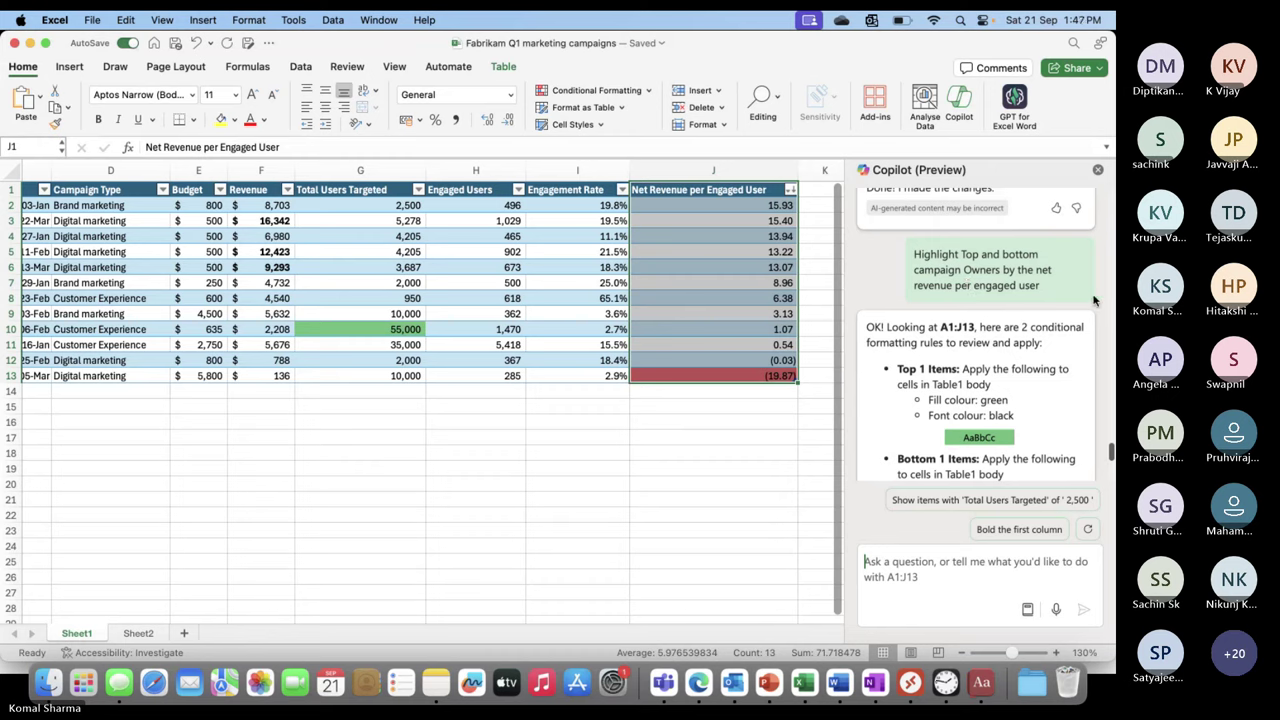
{"action": "left_click_drag", "start_coordinate": [1043, 287], "coordinate": [896, 258]}
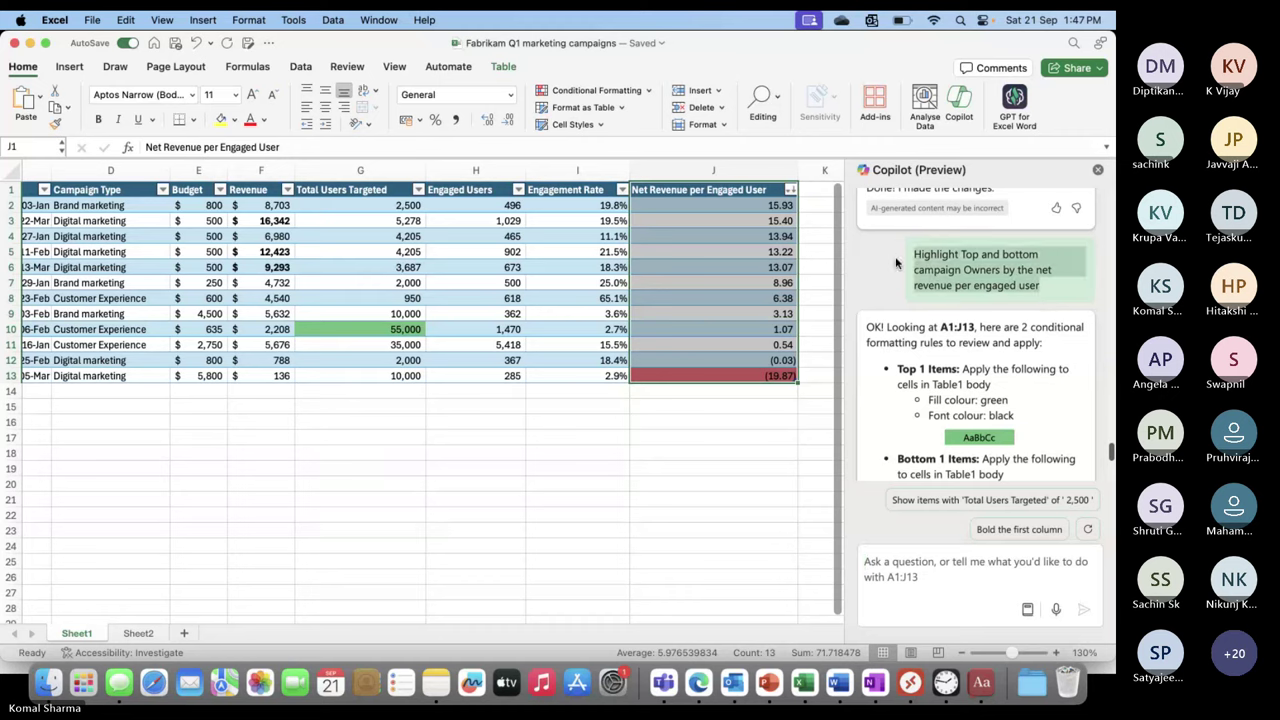
{"action": "left_click", "coordinate": [975, 595]}
{"action": "left_click", "coordinate": [1090, 531]}
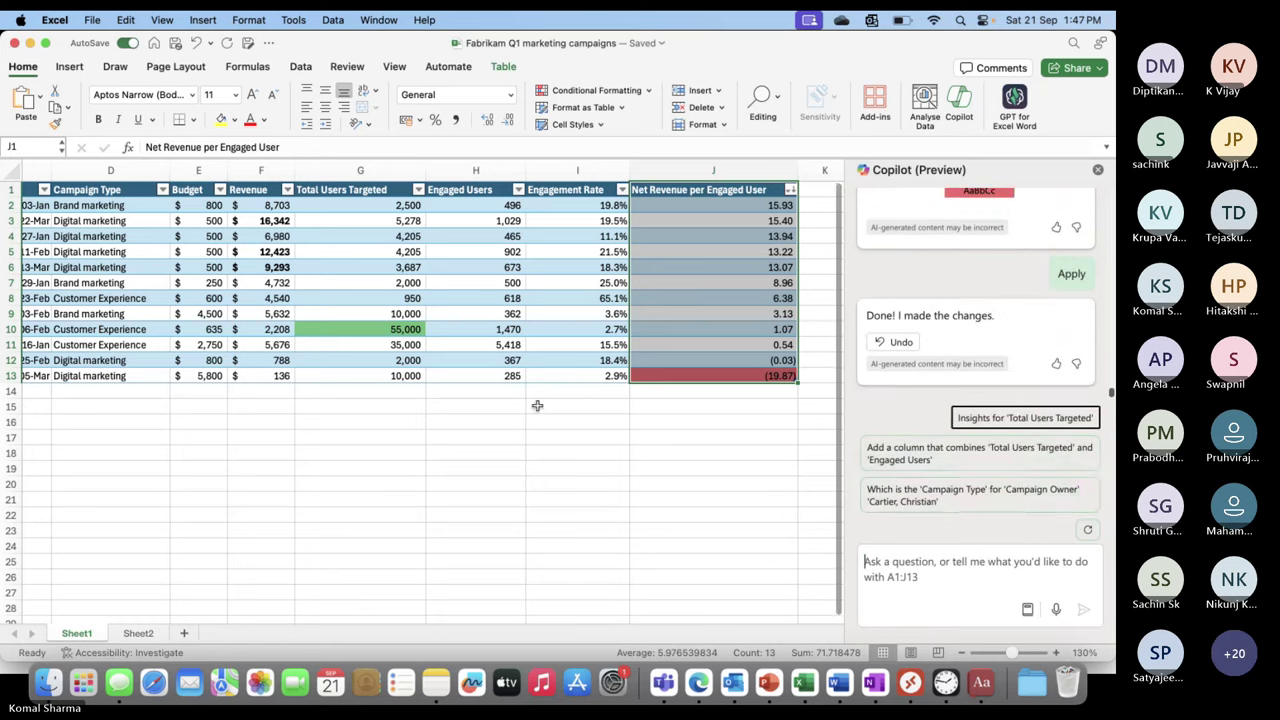
Undo the green and red highlights and paste the saved highlight prompt into Copilot
{"action": "left_click", "coordinate": [523, 503]}
{"action": "key", "text": "super+z"}
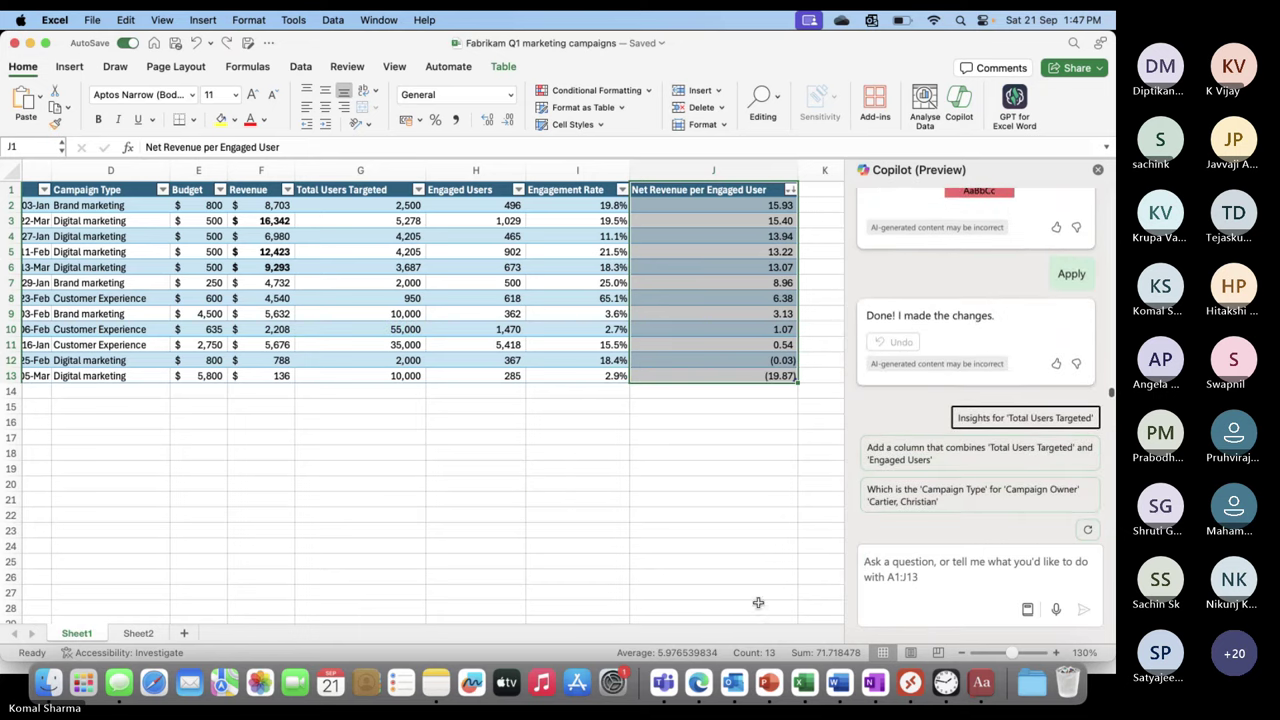
{"action": "left_click", "coordinate": [901, 567]}
{"action": "key", "text": "super+v"}
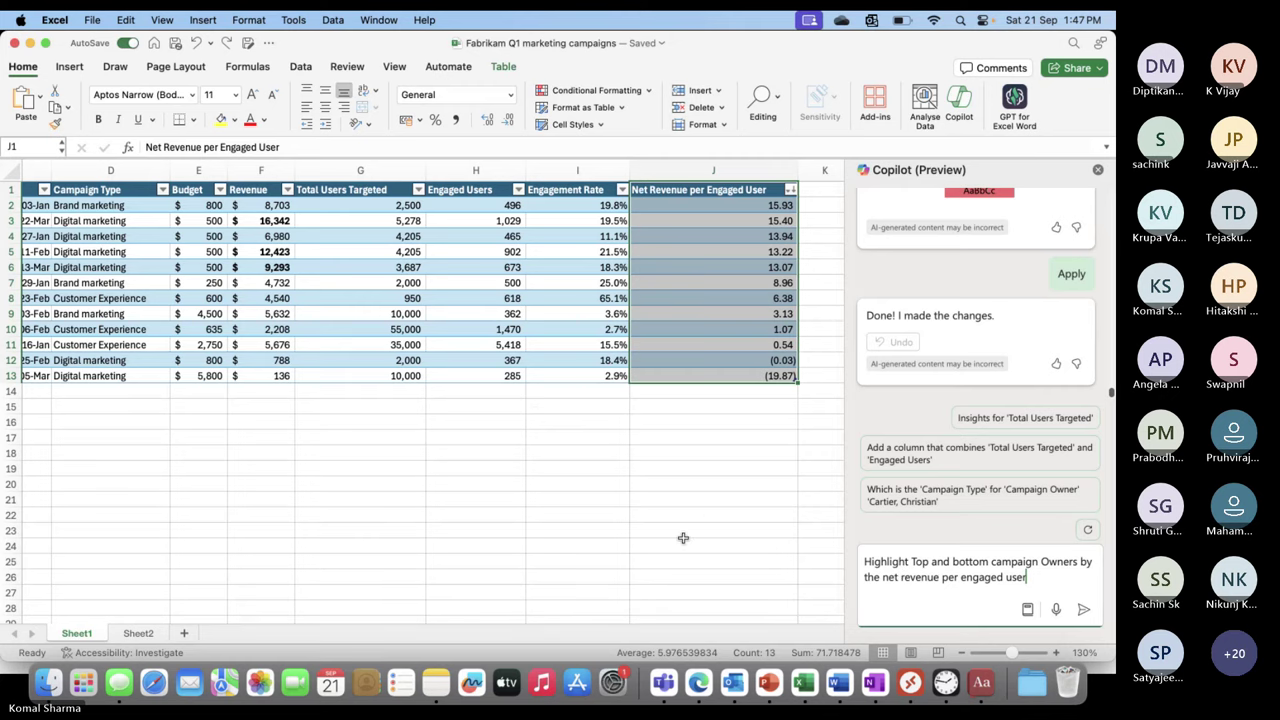
{"action": "scroll", "coordinate": [683, 538], "scroll_direction": "left", "scroll_amount": 5}
{"action": "scroll", "coordinate": [683, 538], "scroll_direction": "right", "scroll_amount": 2}
{"action": "scroll", "coordinate": [683, 538], "scroll_direction": "left", "scroll_amount": 2}
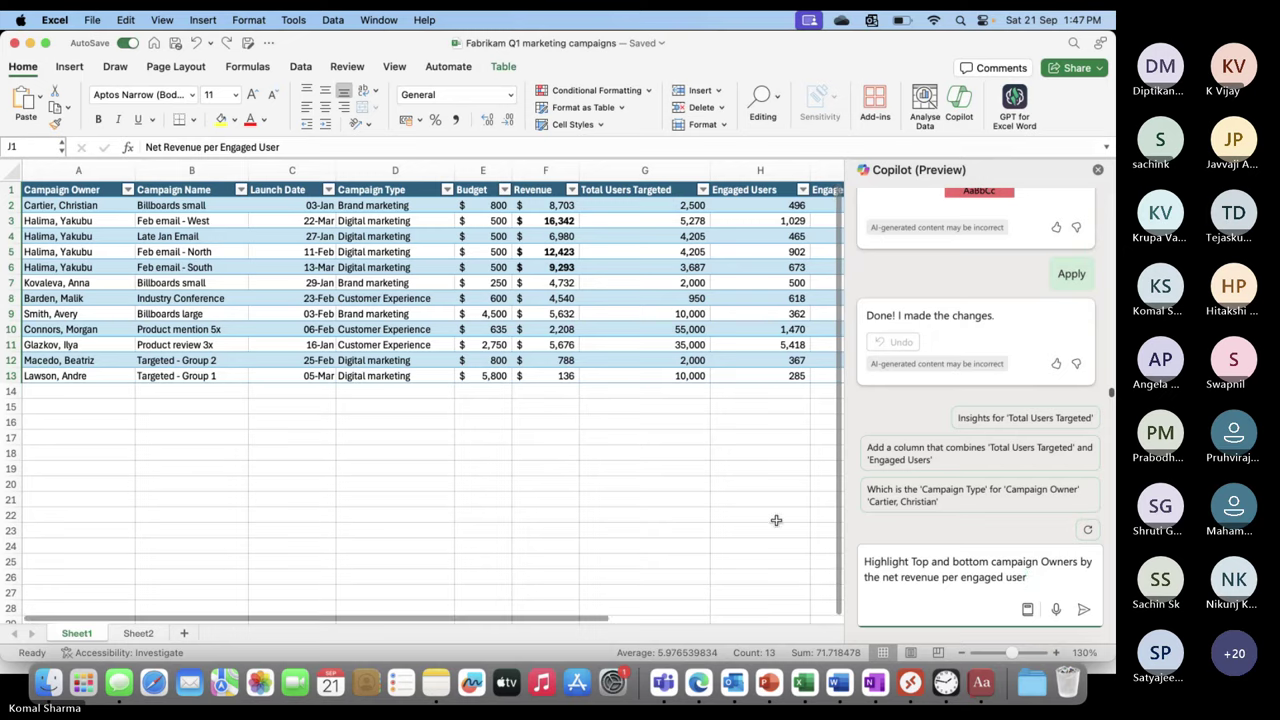
{"action": "scroll", "coordinate": [720, 519], "scroll_direction": "right", "scroll_amount": 5}
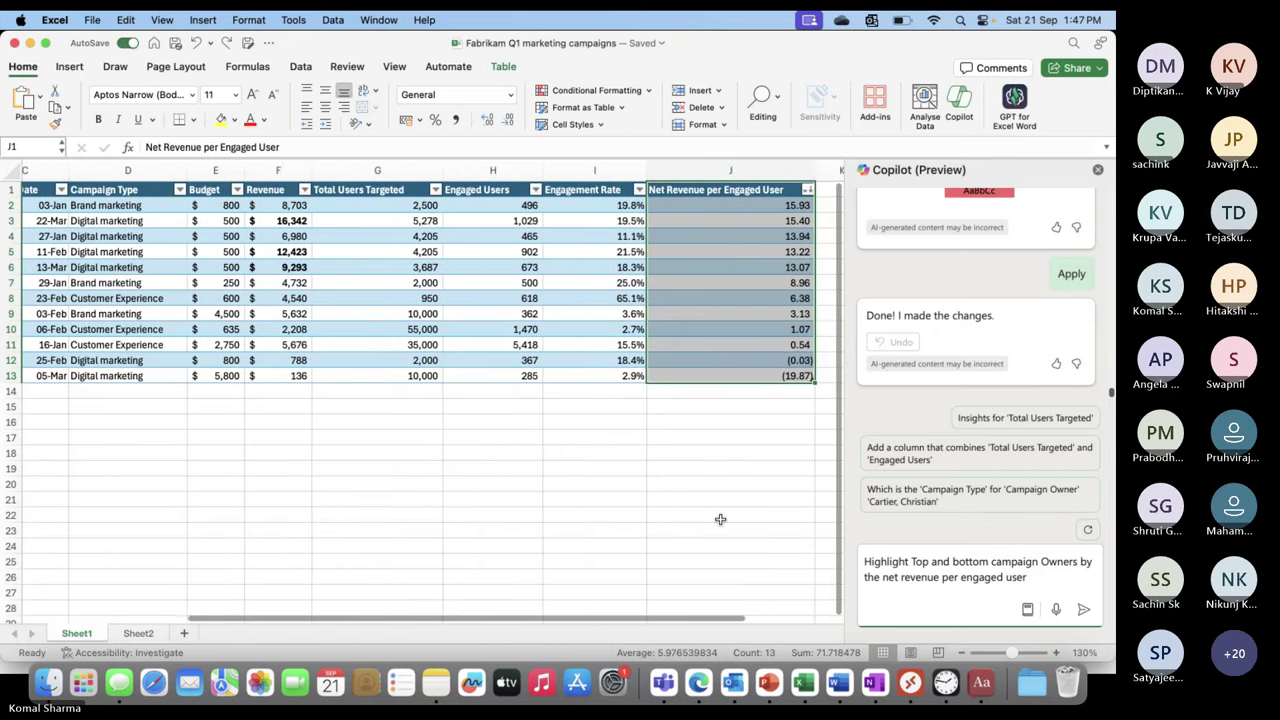
{"action": "scroll", "coordinate": [720, 519], "scroll_direction": "left", "scroll_amount": 3}
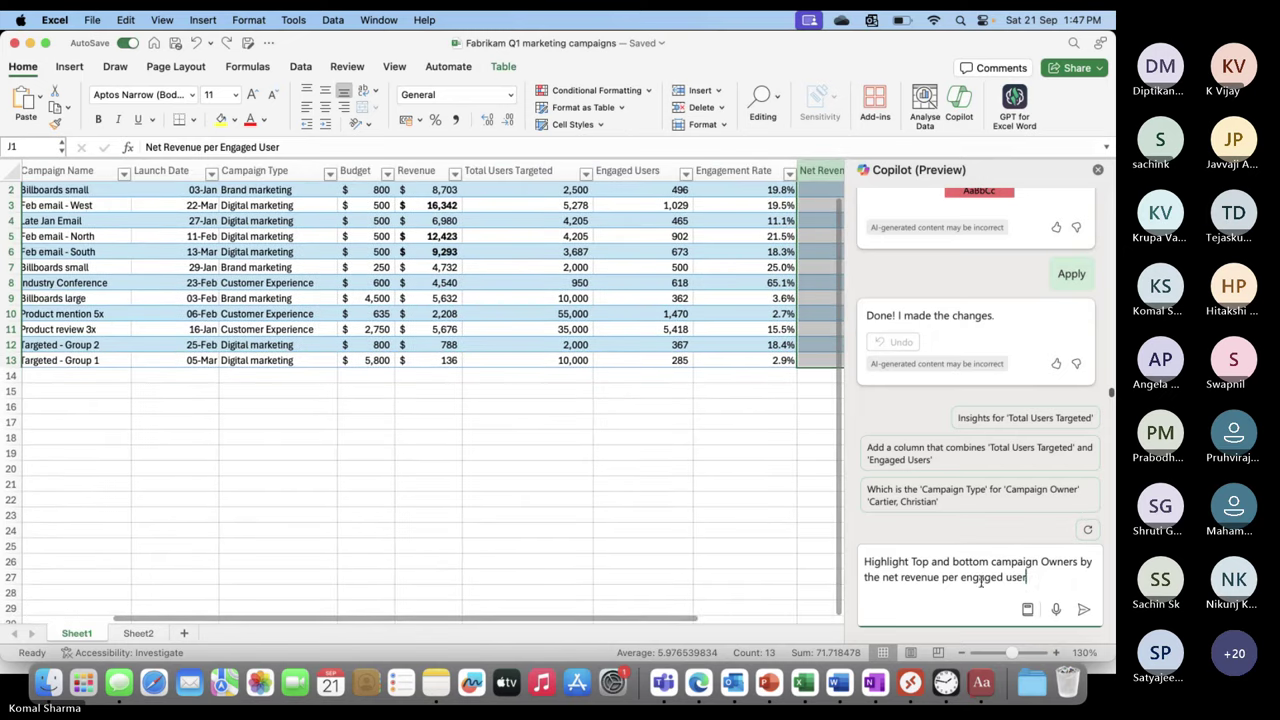
Remove 'net' and 'per engaged user' so the prompt targets revenue, and send it
{"action": "left_click_drag", "start_coordinate": [1030, 579], "coordinate": [940, 584]}
{"action": "key", "text": "BackSpace"}
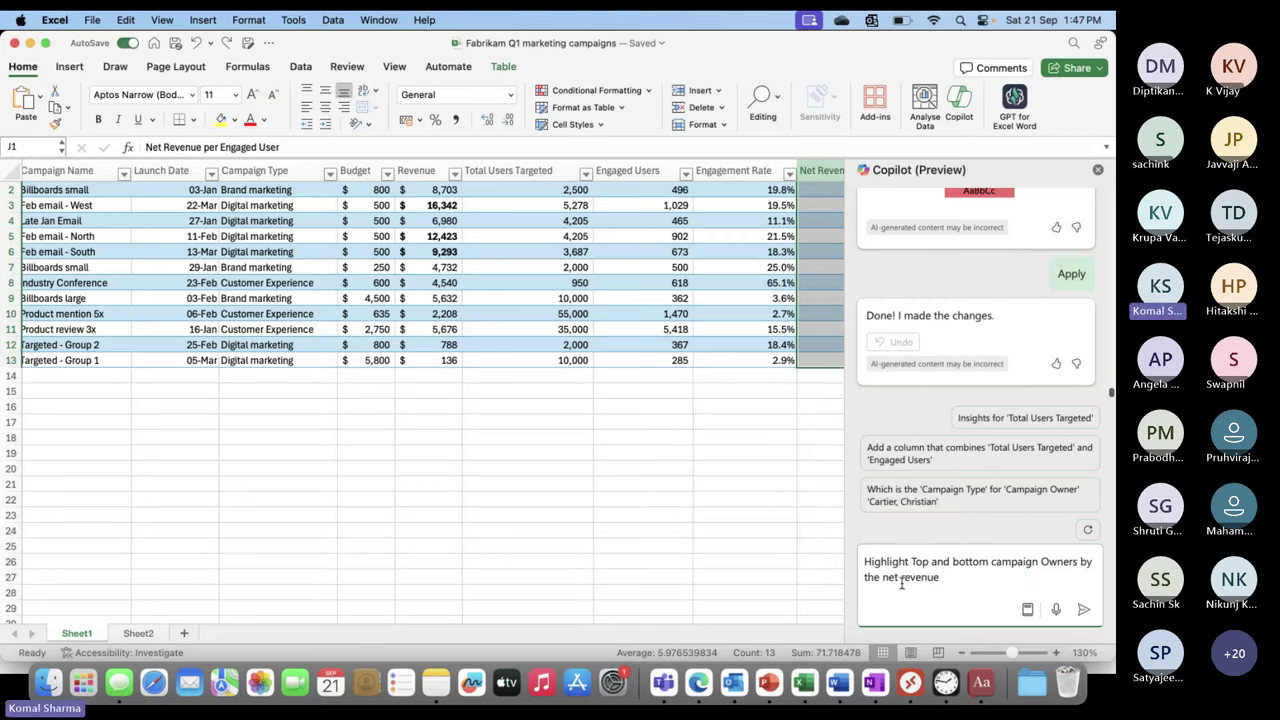
{"action": "left_click", "coordinate": [898, 580]}
{"action": "key", "text": "BackSpace"}
{"action": "key", "text": "BackSpace"}
{"action": "key", "text": "BackSpace"}
{"action": "key", "text": "BackSpace"}
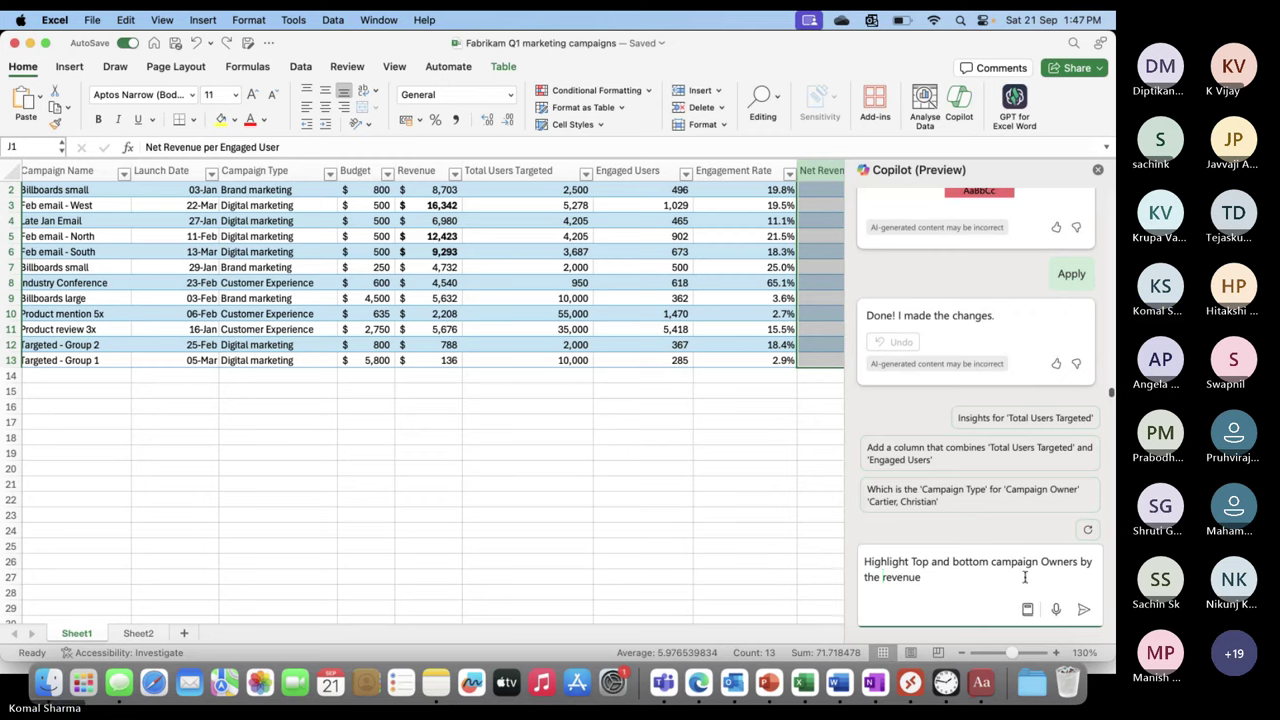
{"action": "left_click", "coordinate": [1083, 609]}
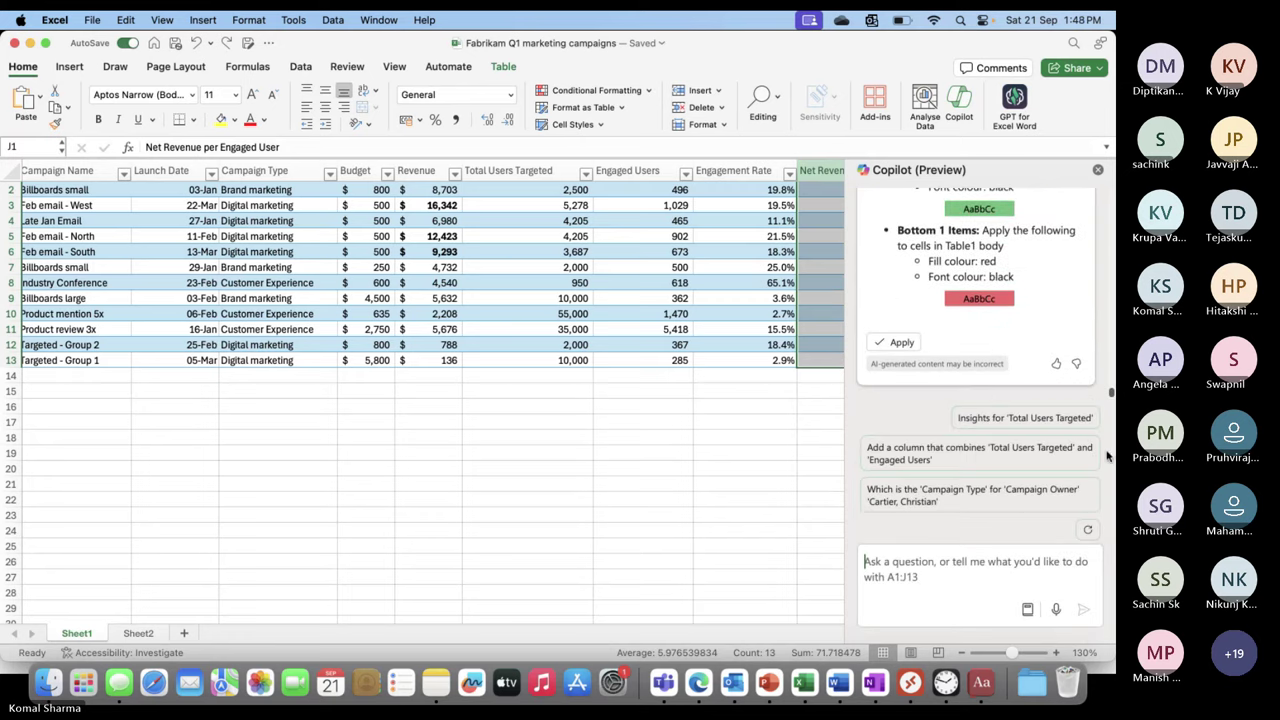
Apply Copilot's revenue rules, filling 55,000 green and (19.87) red
{"action": "left_click", "coordinate": [903, 343]}
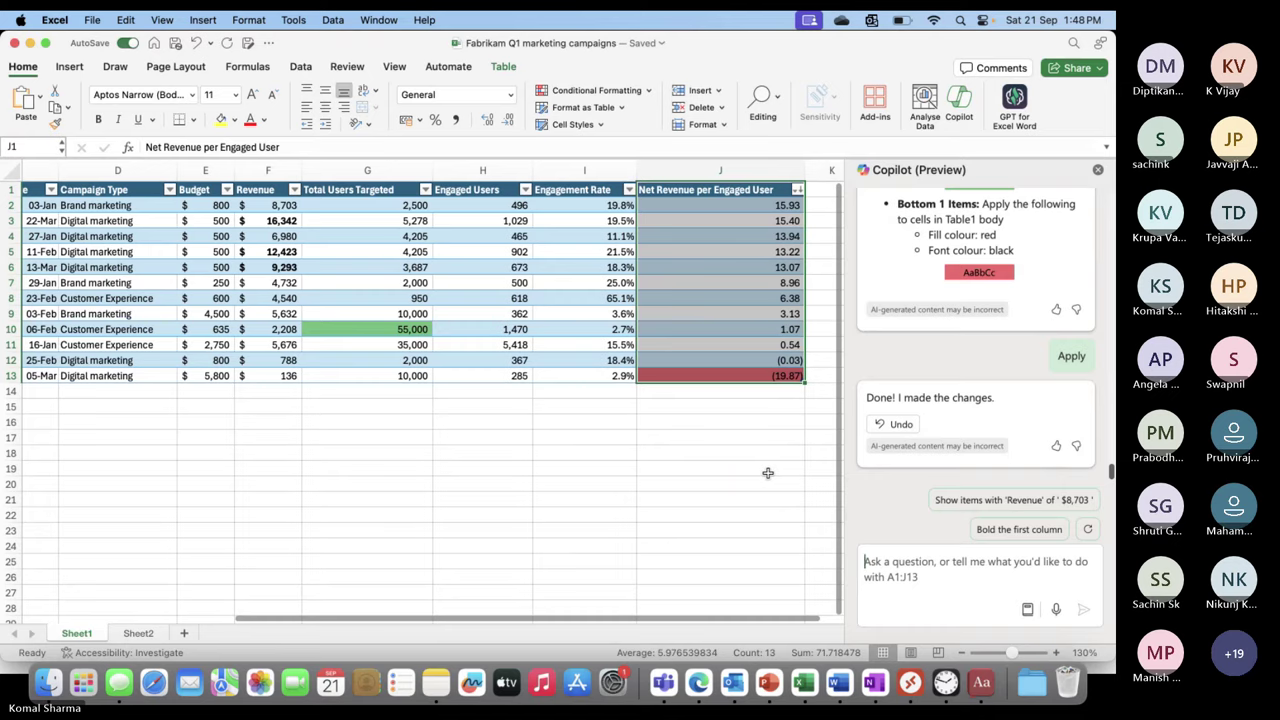
{"action": "scroll", "coordinate": [768, 473], "scroll_direction": "left", "scroll_amount": 2}
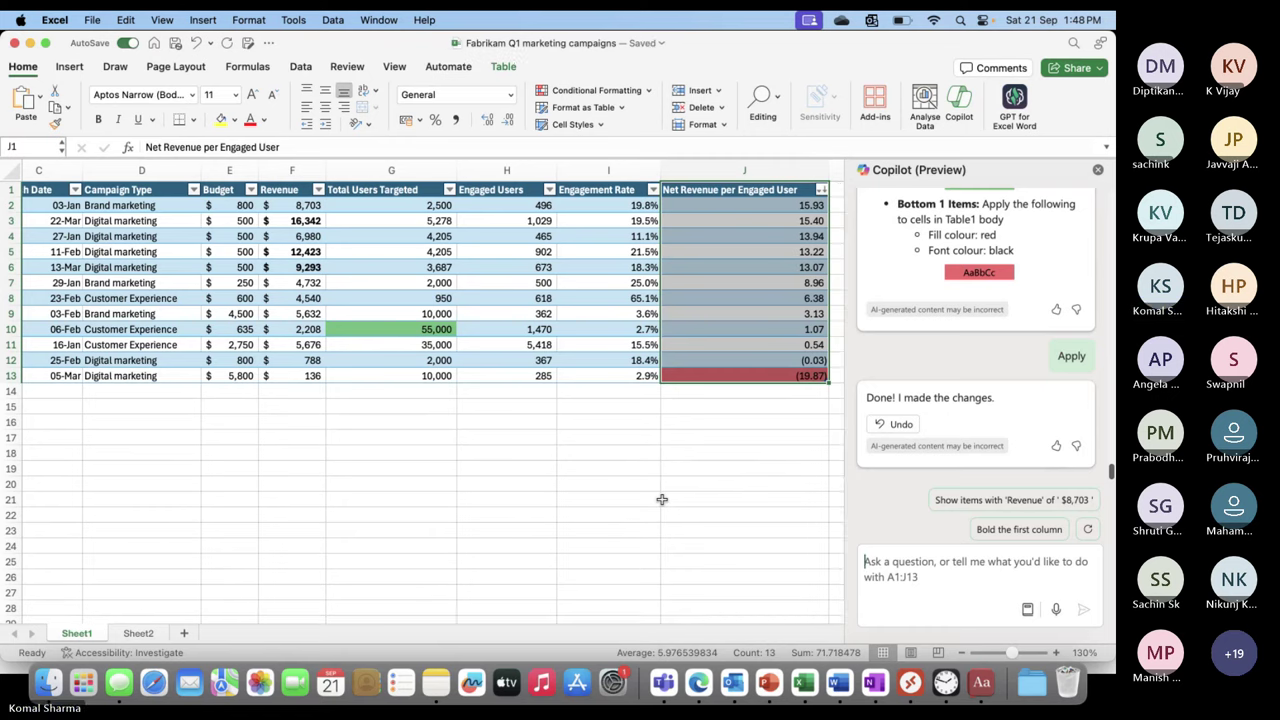
Submit unhelpful-result feedback 'Not huighlighted the content as per requirement', agreeing to be contacted
{"action": "left_click", "coordinate": [1074, 309]}
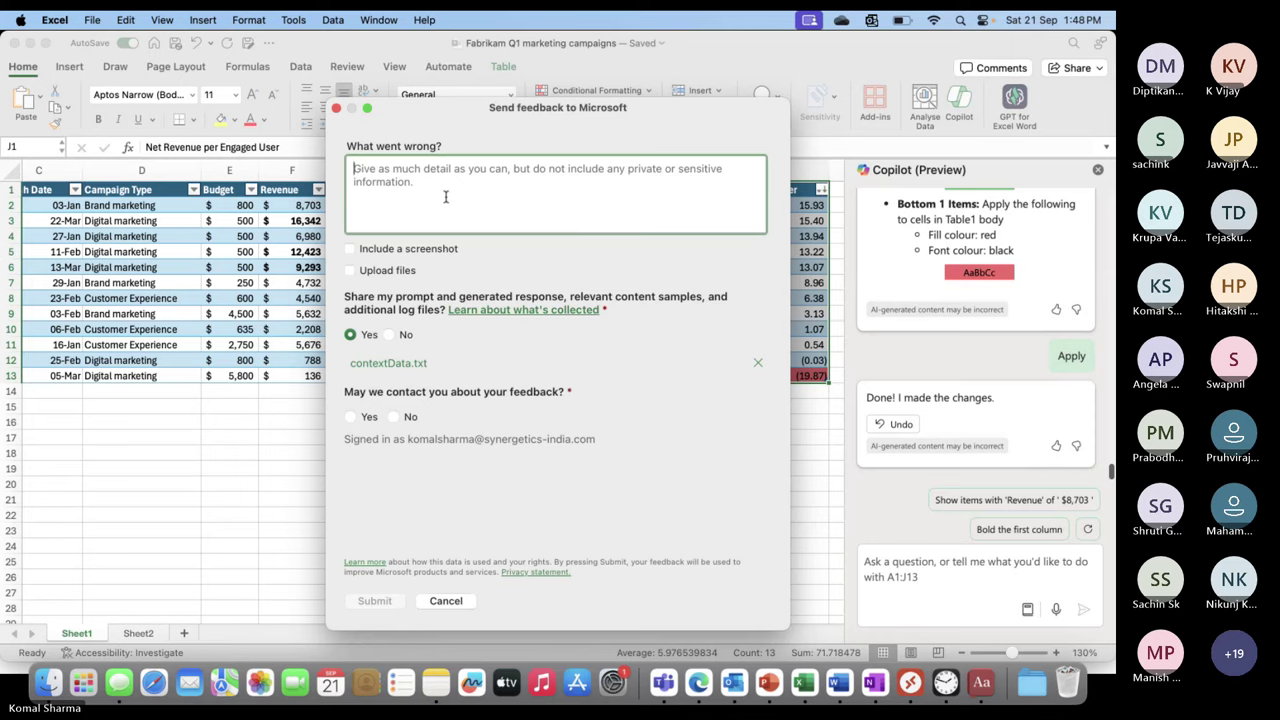
{"action": "type", "text": "Not hu"}
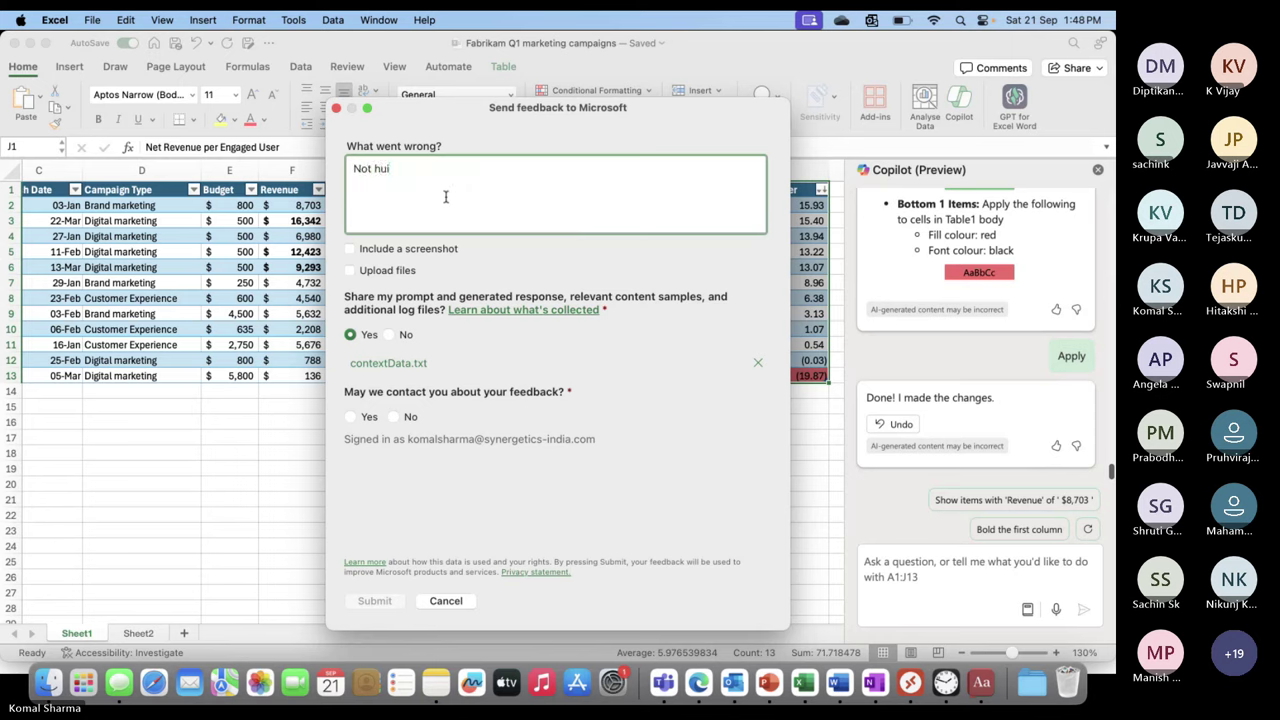
{"action": "type", "text": "ighlighted the content "}
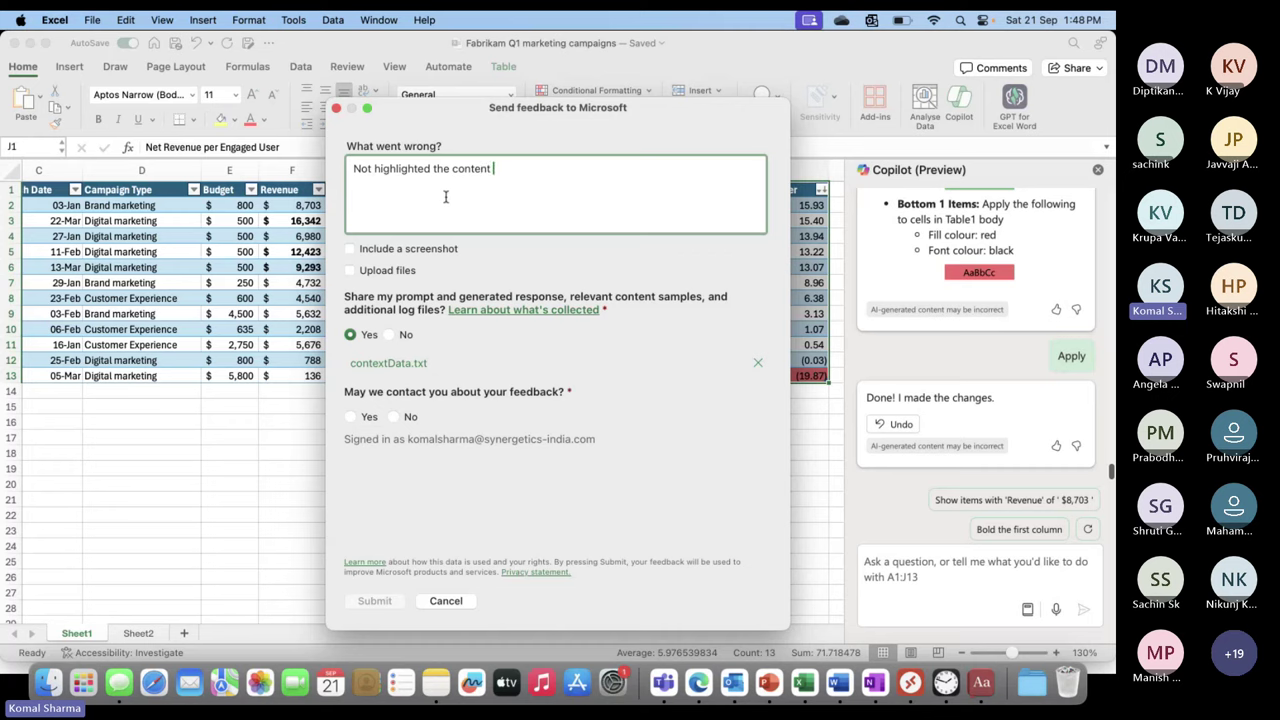
{"action": "type", "text": "as per requirement"}
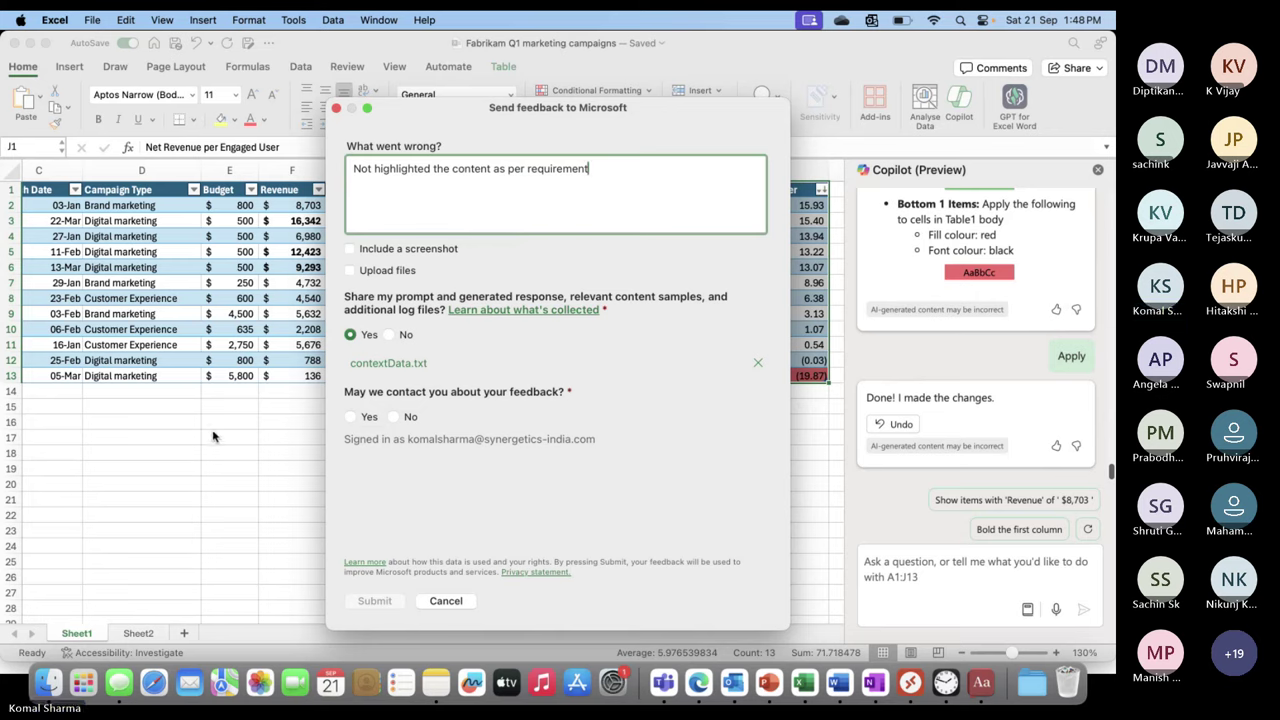
{"action": "left_click", "coordinate": [350, 419]}
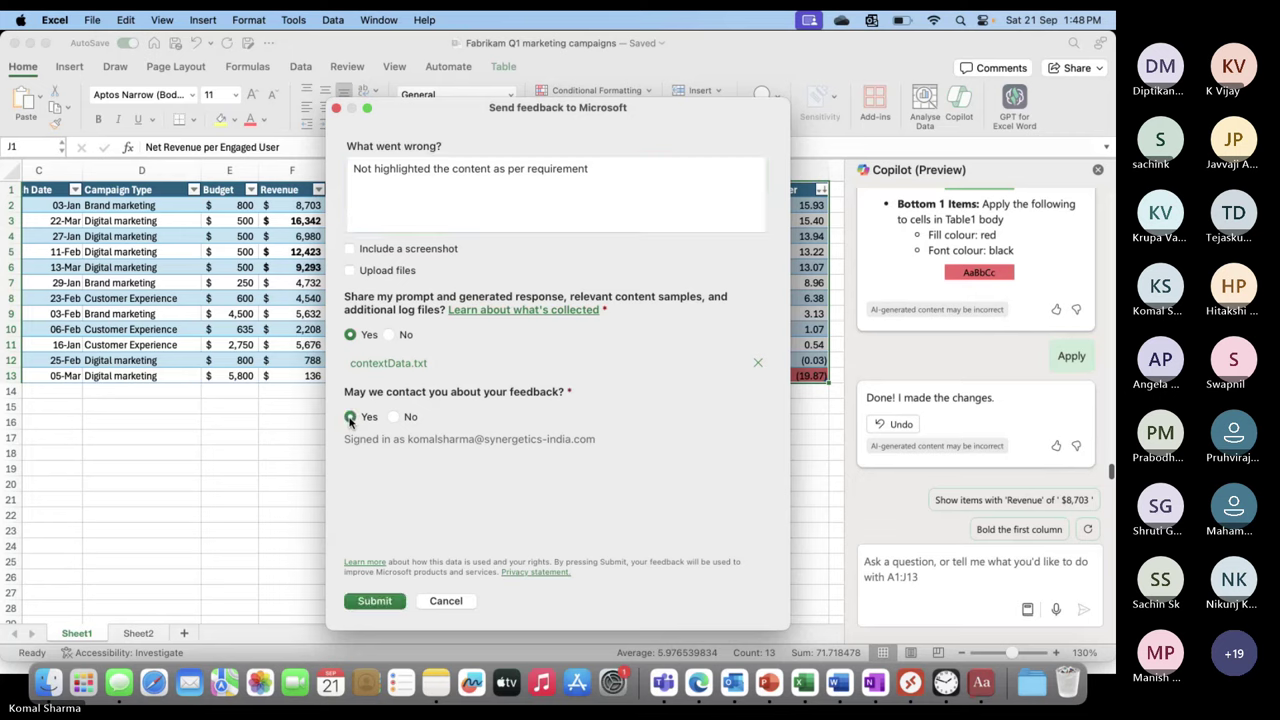
{"action": "left_click", "coordinate": [384, 607]}
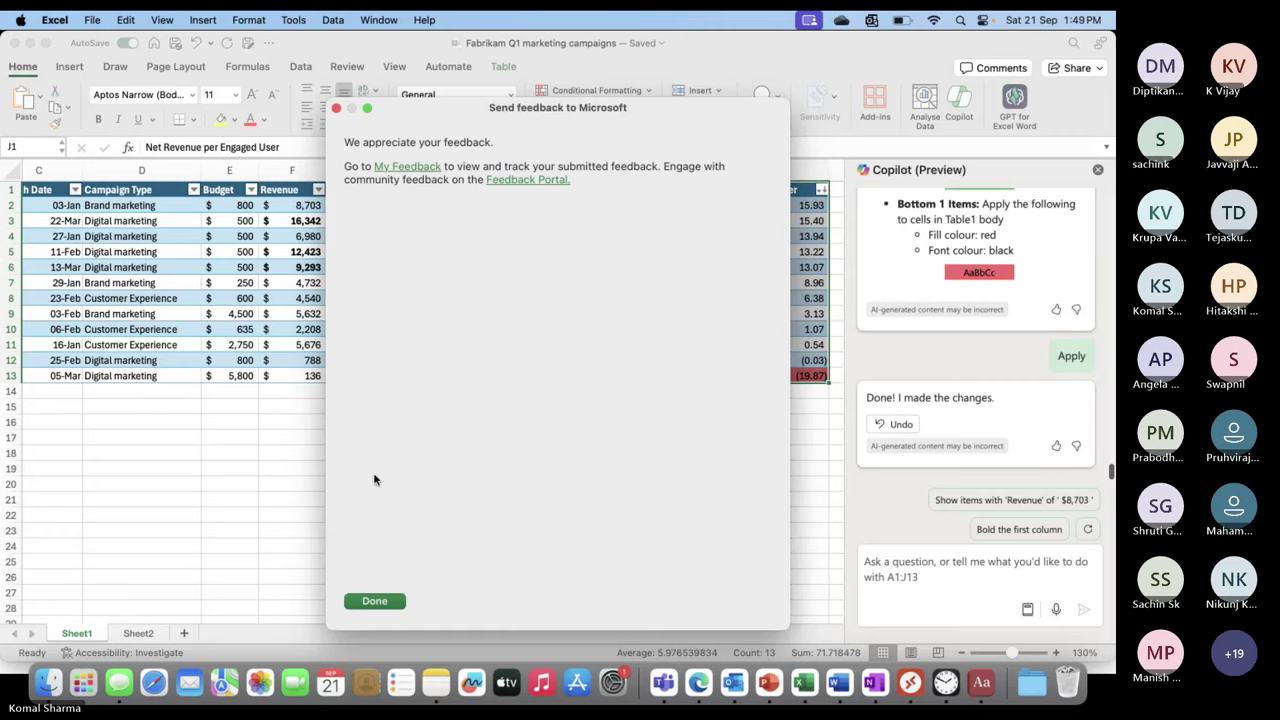
{"action": "left_click", "coordinate": [374, 601]}
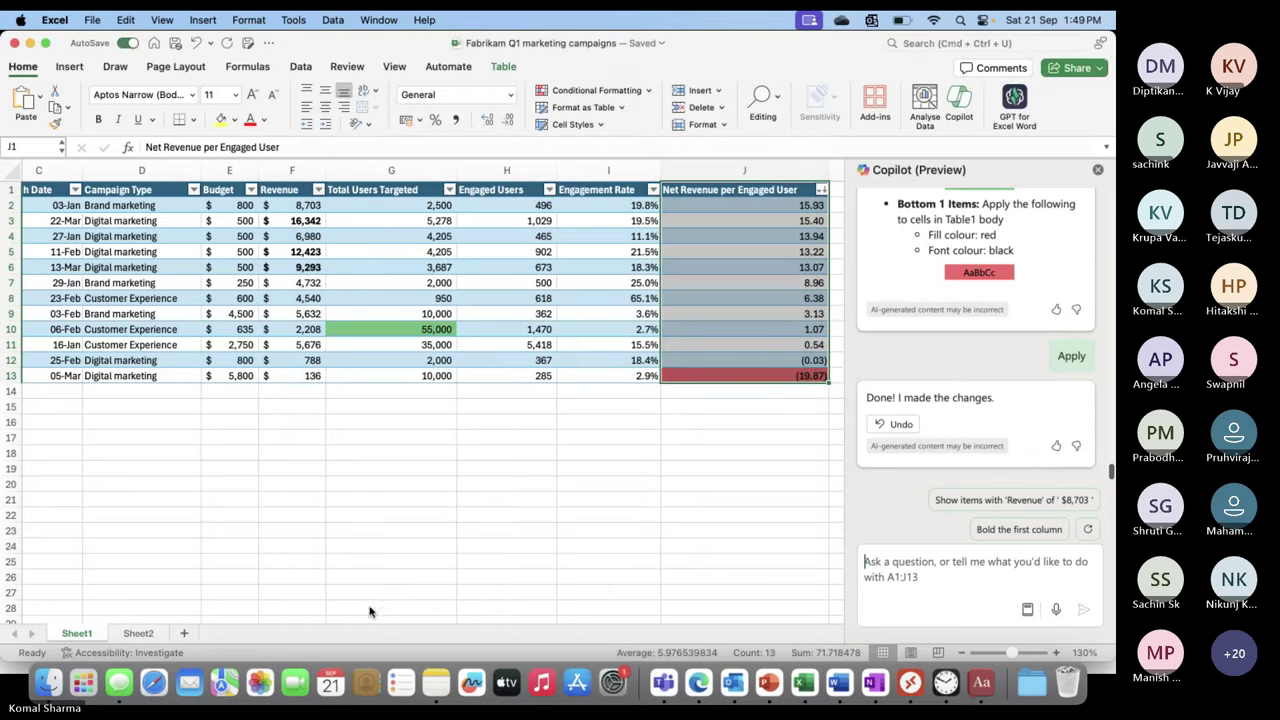
Undo the green and red fills so 55,000 returns to plain formatting, then reset the Copilot pane
{"action": "left_click", "coordinate": [681, 532]}
{"action": "left_click", "coordinate": [604, 423]}
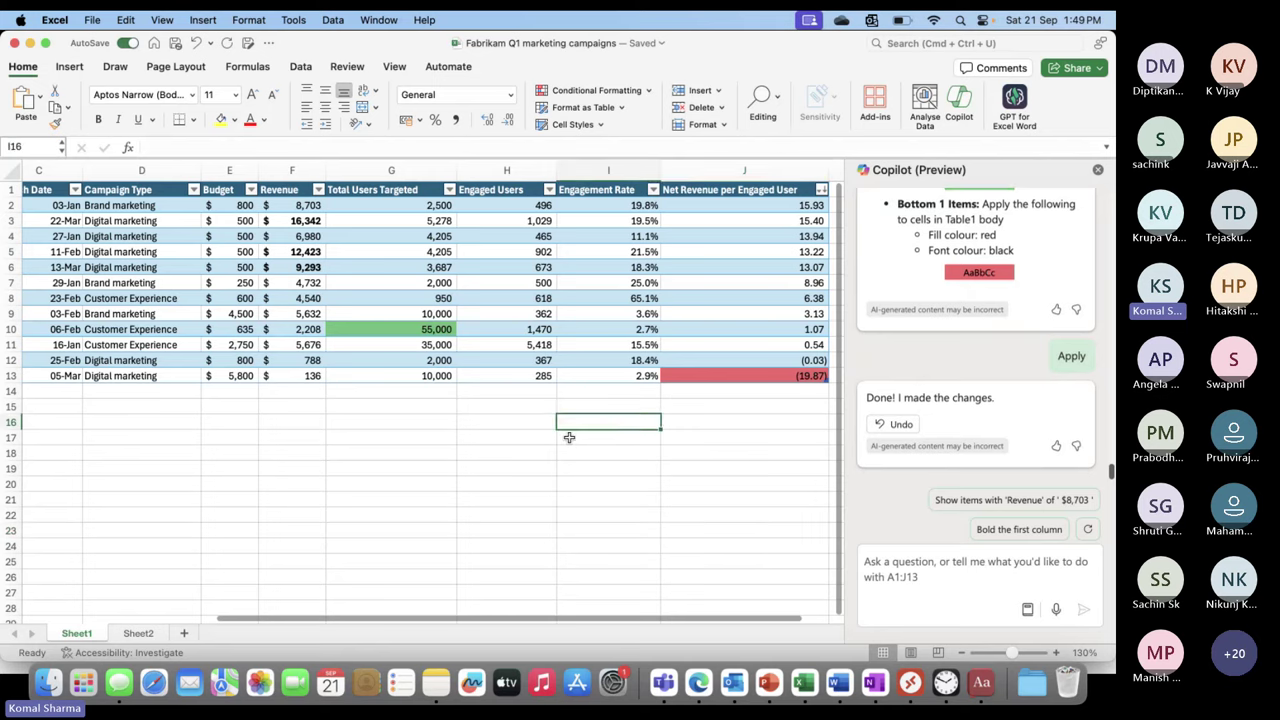
{"action": "key", "text": "super+z"}
{"action": "left_click", "coordinate": [766, 436]}
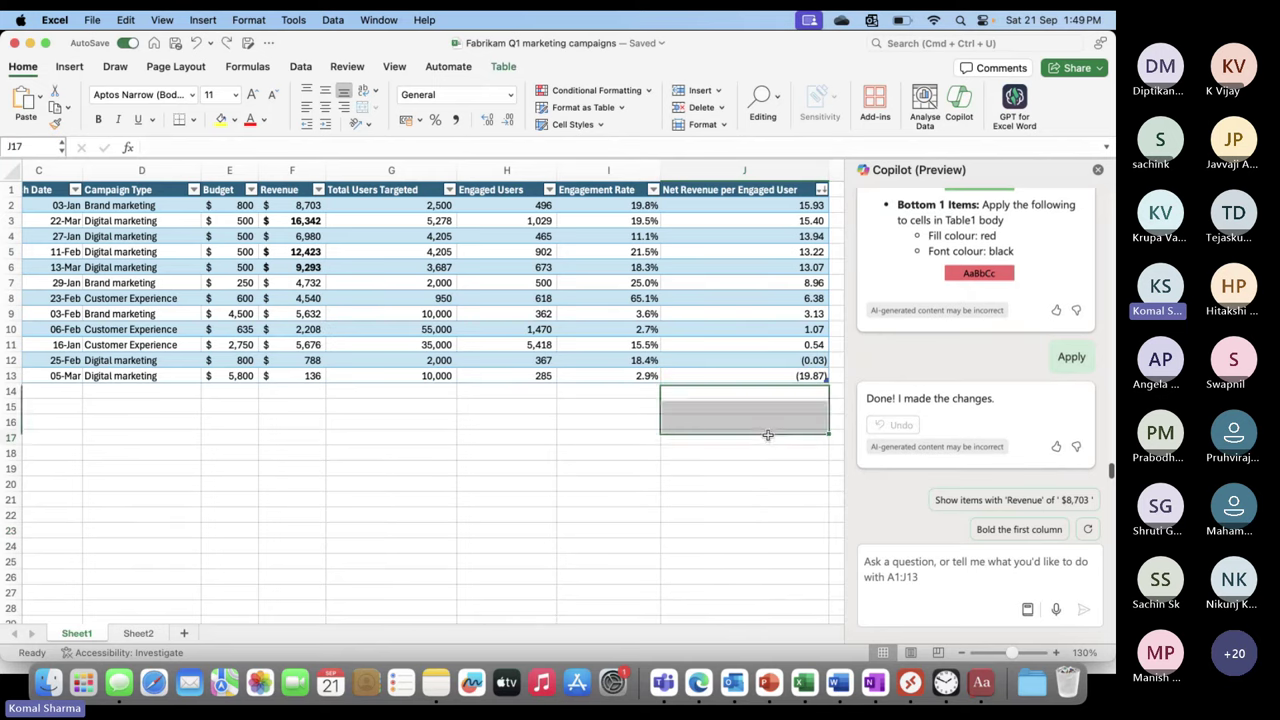
{"action": "left_click", "coordinate": [902, 562]}
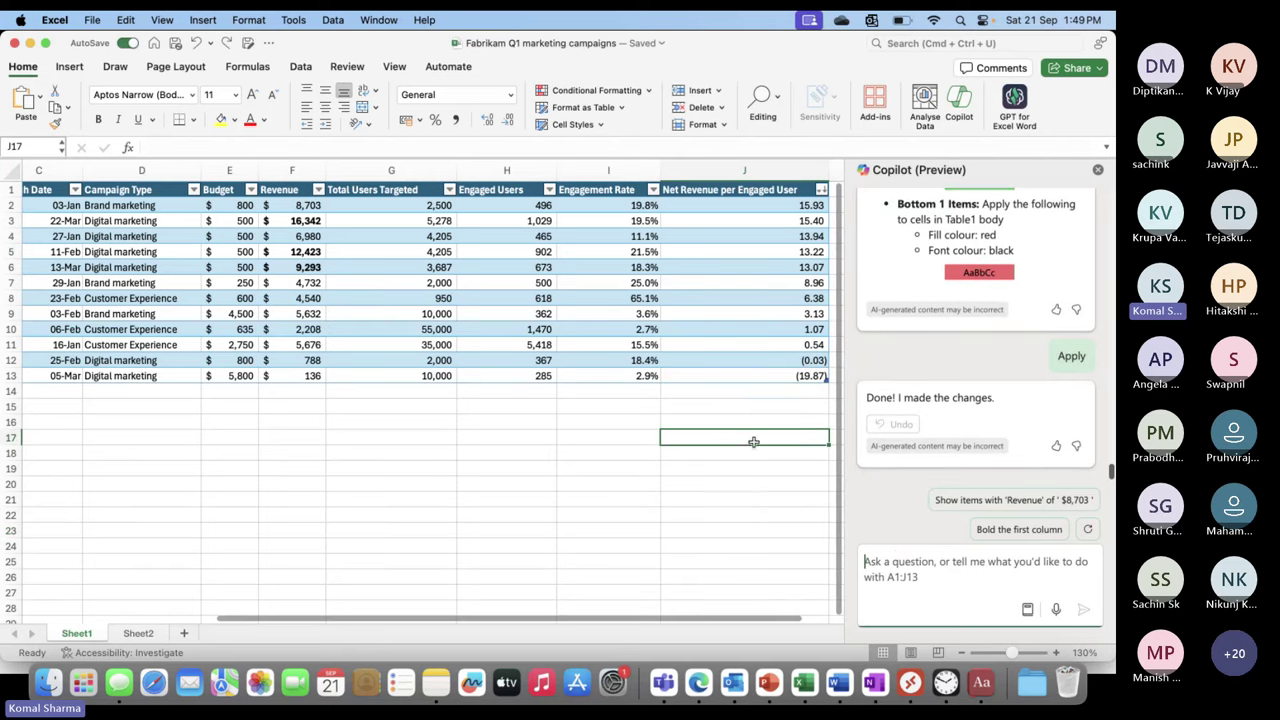
{"action": "scroll", "coordinate": [564, 490], "scroll_direction": "left", "scroll_amount": 5}
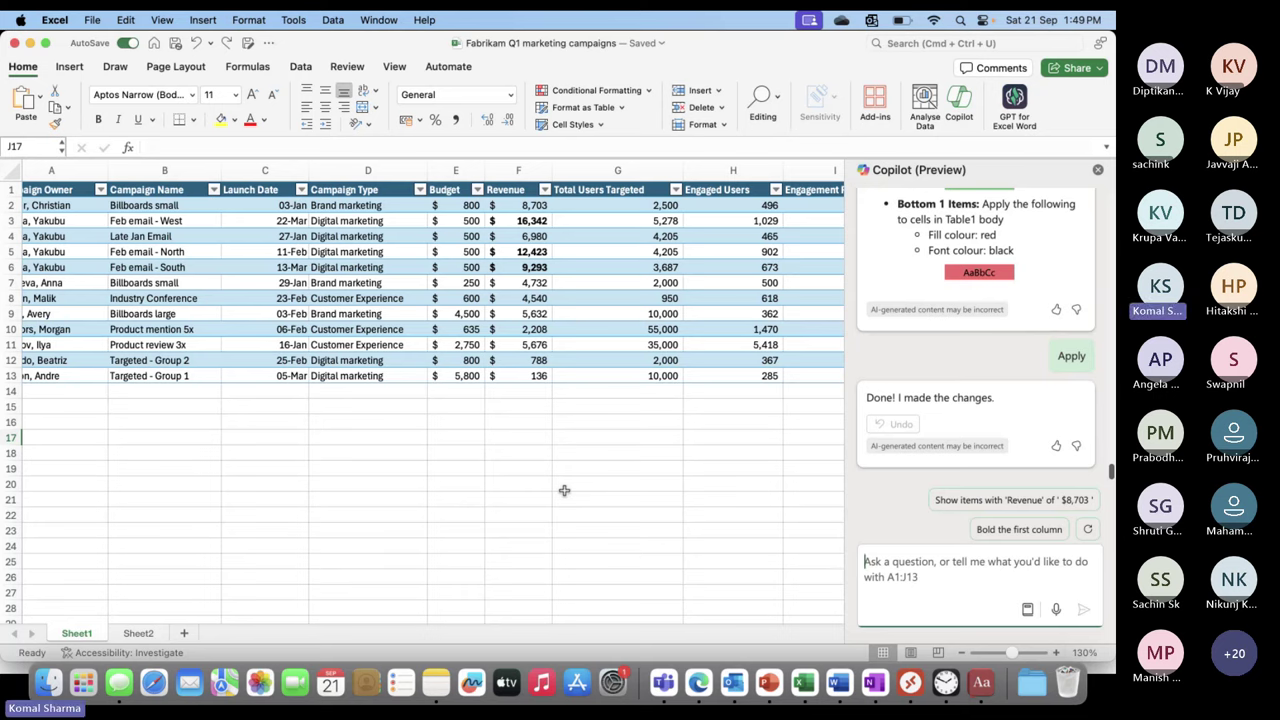
{"action": "left_click", "coordinate": [721, 467]}
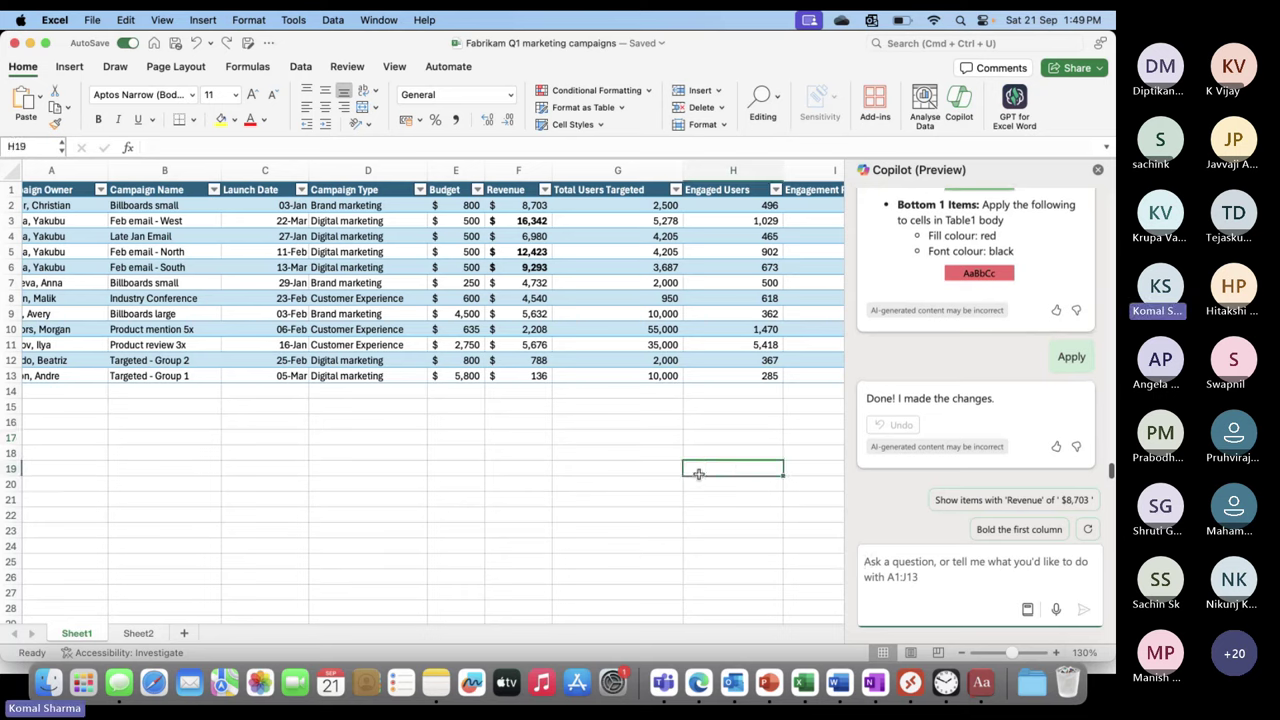
{"action": "left_click", "coordinate": [1097, 170]}
{"action": "left_click", "coordinate": [960, 103]}
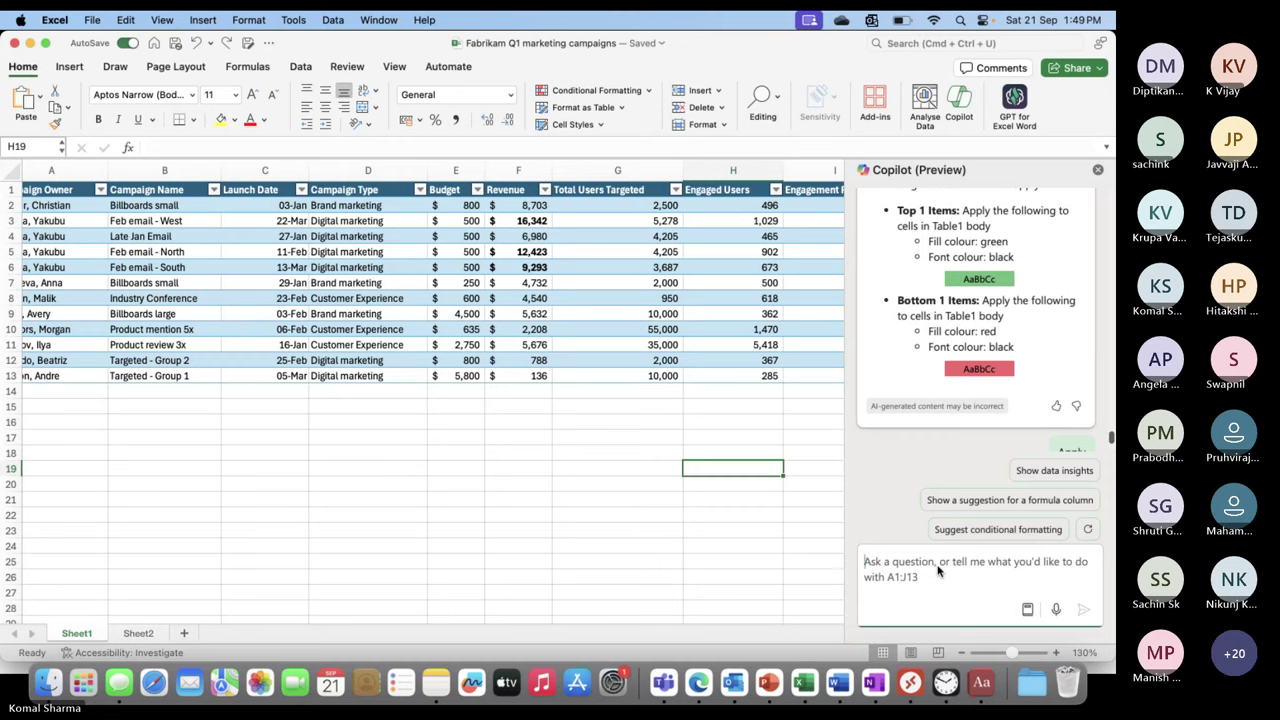
Ask Copilot for the highest revenue received by the named campaign owner; it answers Max of Revenue $5,632
{"action": "type", "text": "What is "}
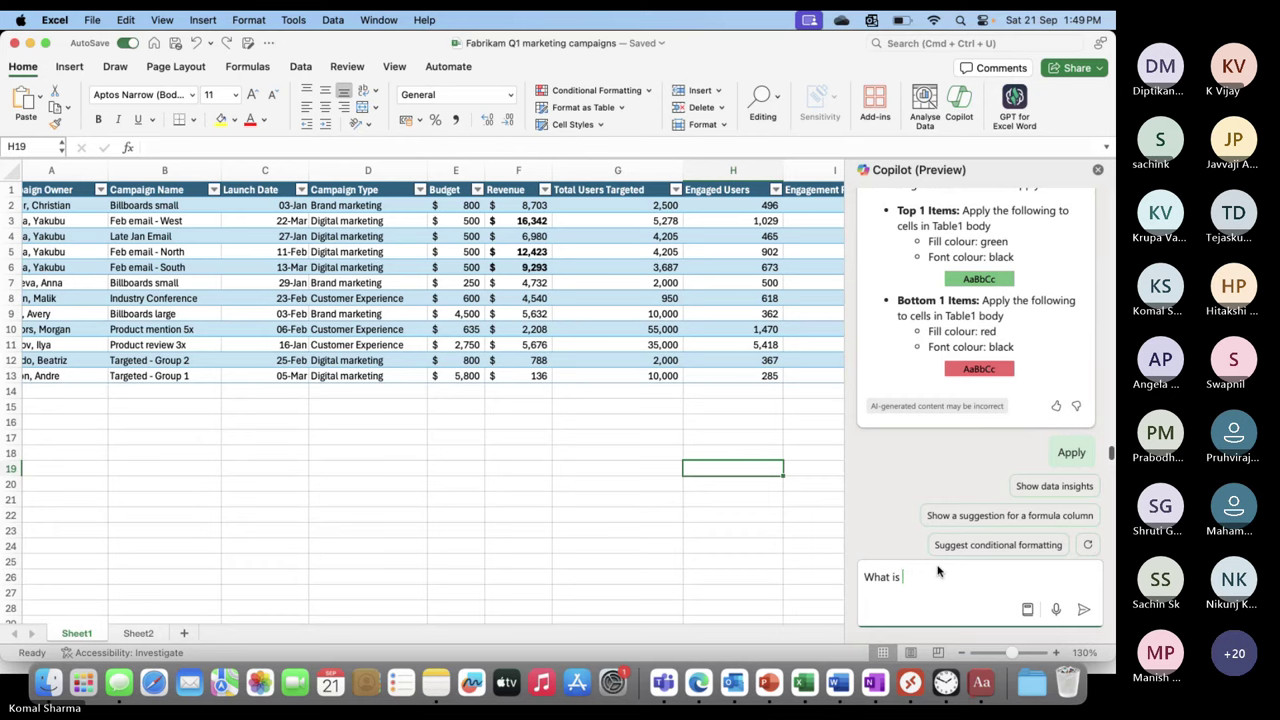
{"action": "type", "text": "the highest"}
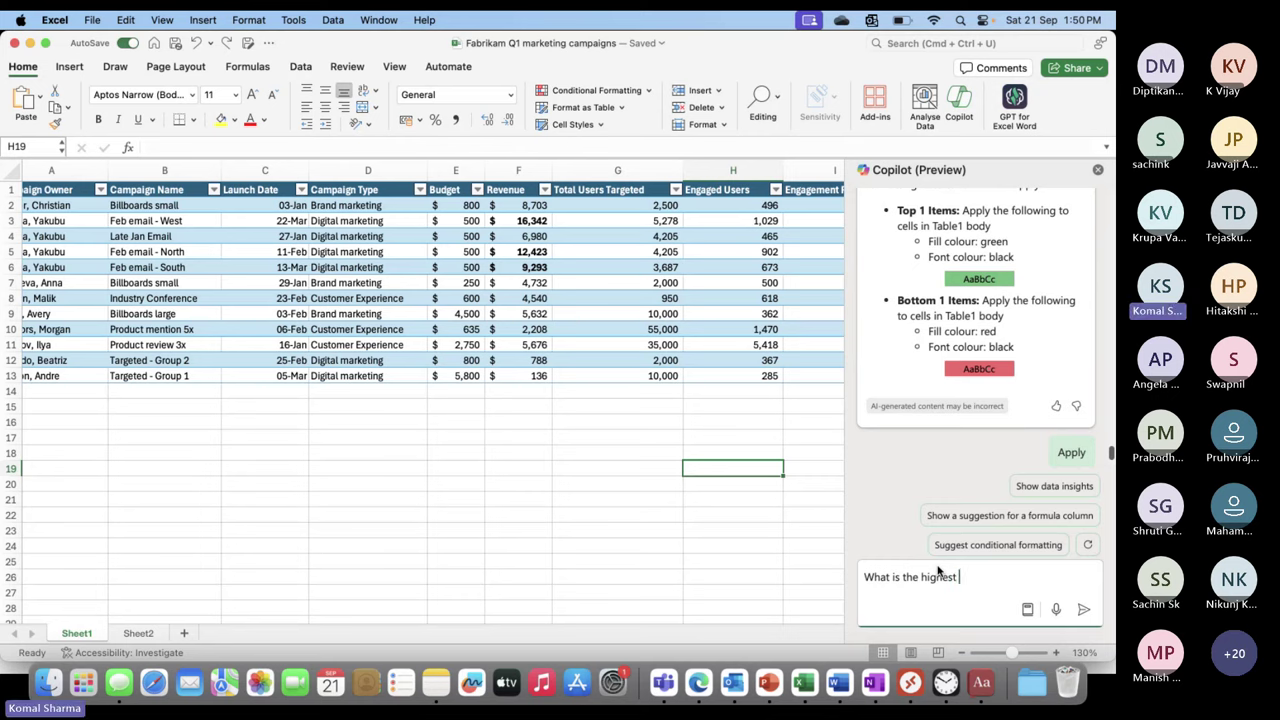
{"action": "type", "text": " revenu"}
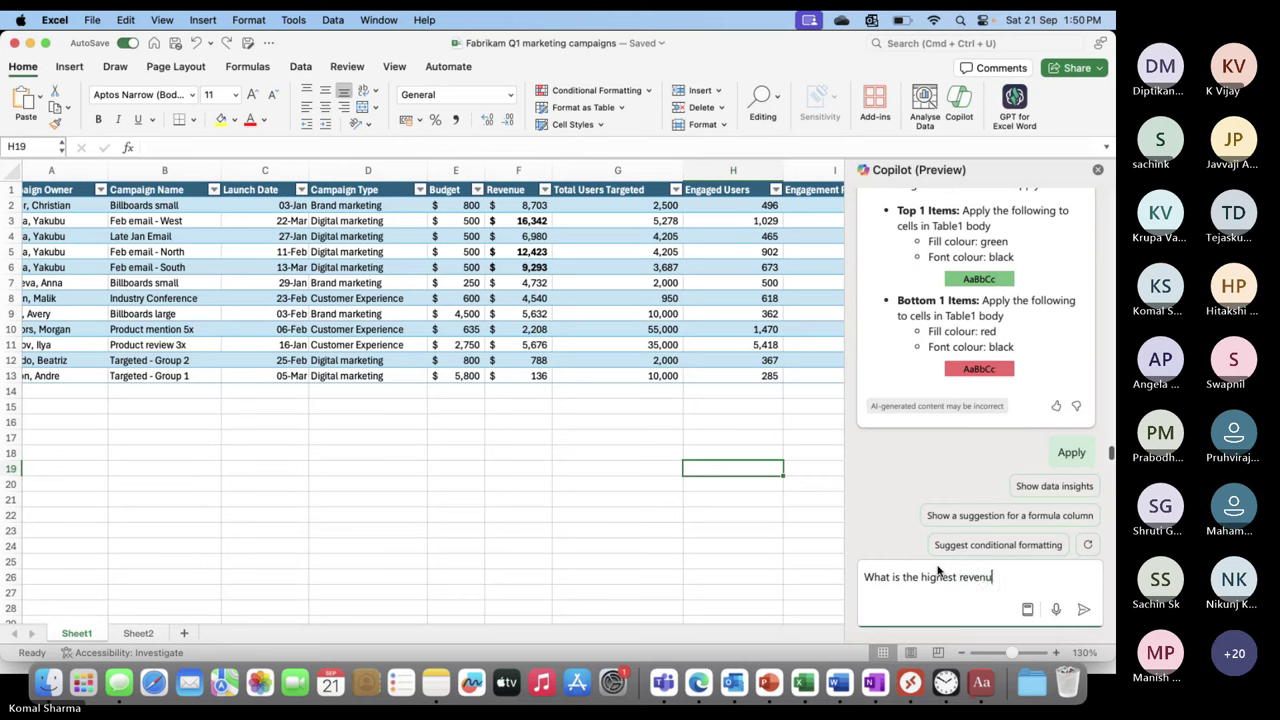
{"action": "type", "text": "e "}
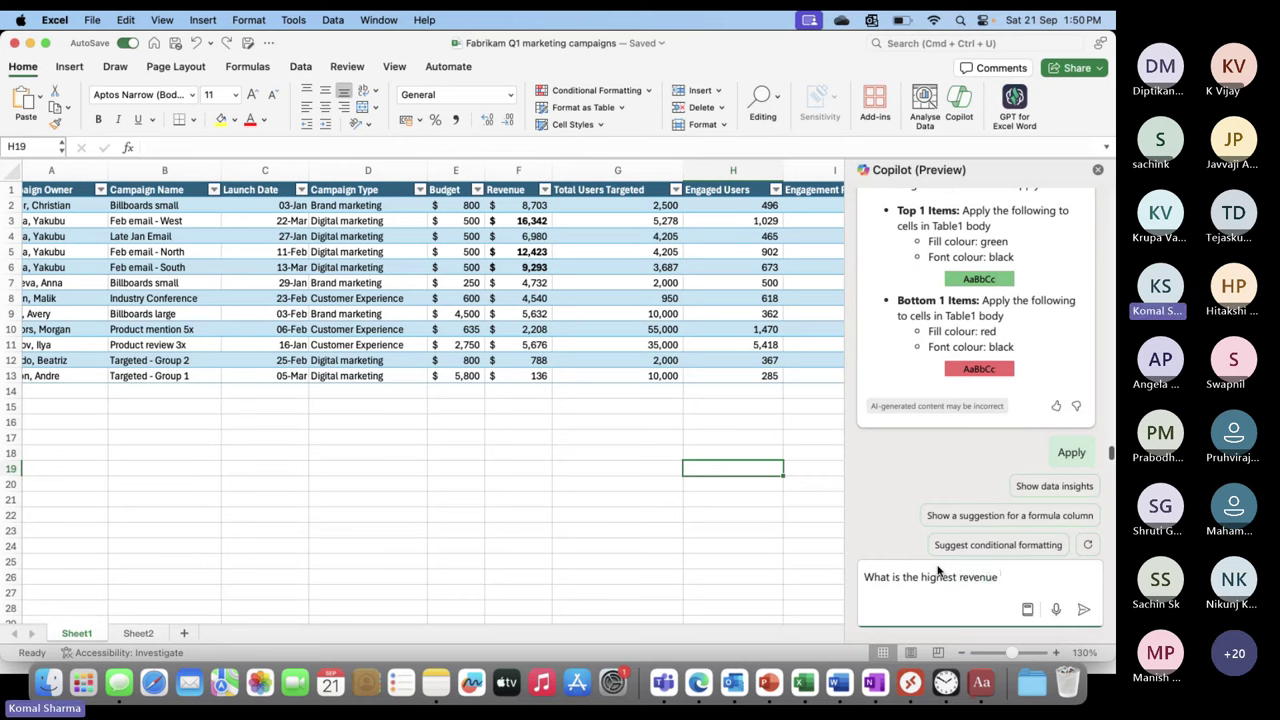
{"action": "type", "text": "received "}
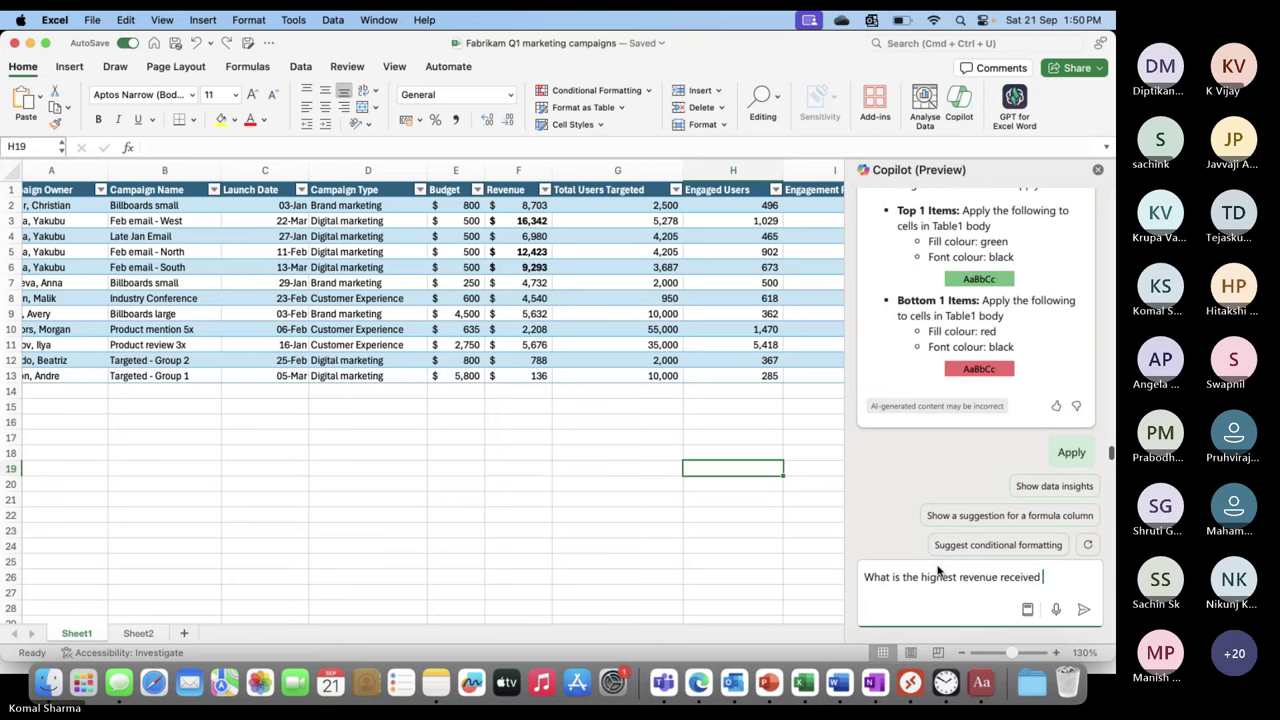
{"action": "type", "text": "By"}
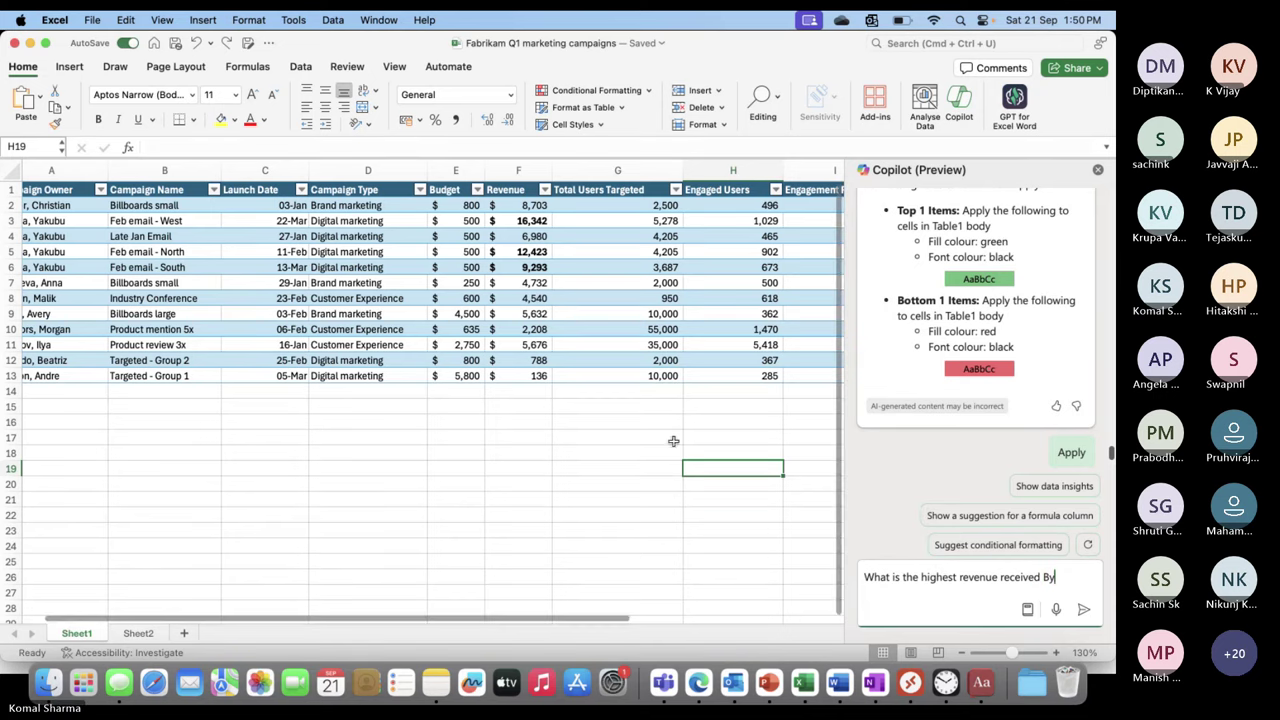
{"action": "scroll", "coordinate": [562, 481], "scroll_direction": "left", "scroll_amount": 2}
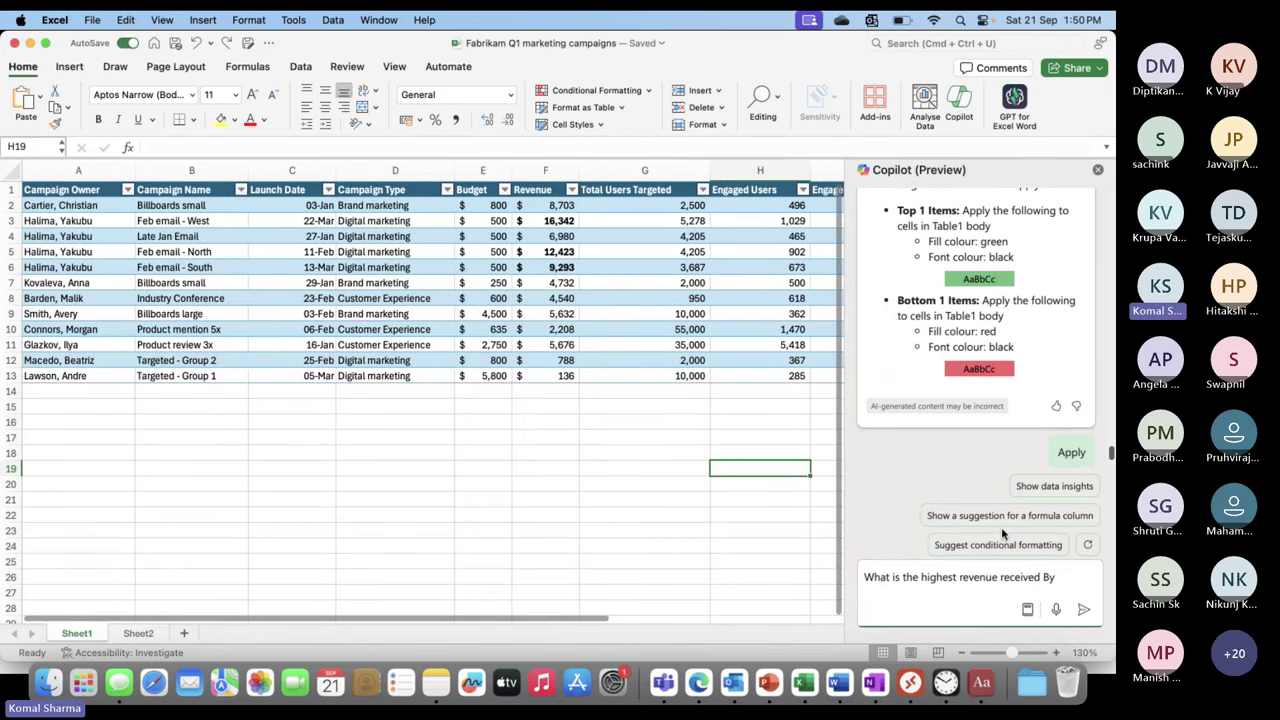
{"action": "type", "text": "Smith"}
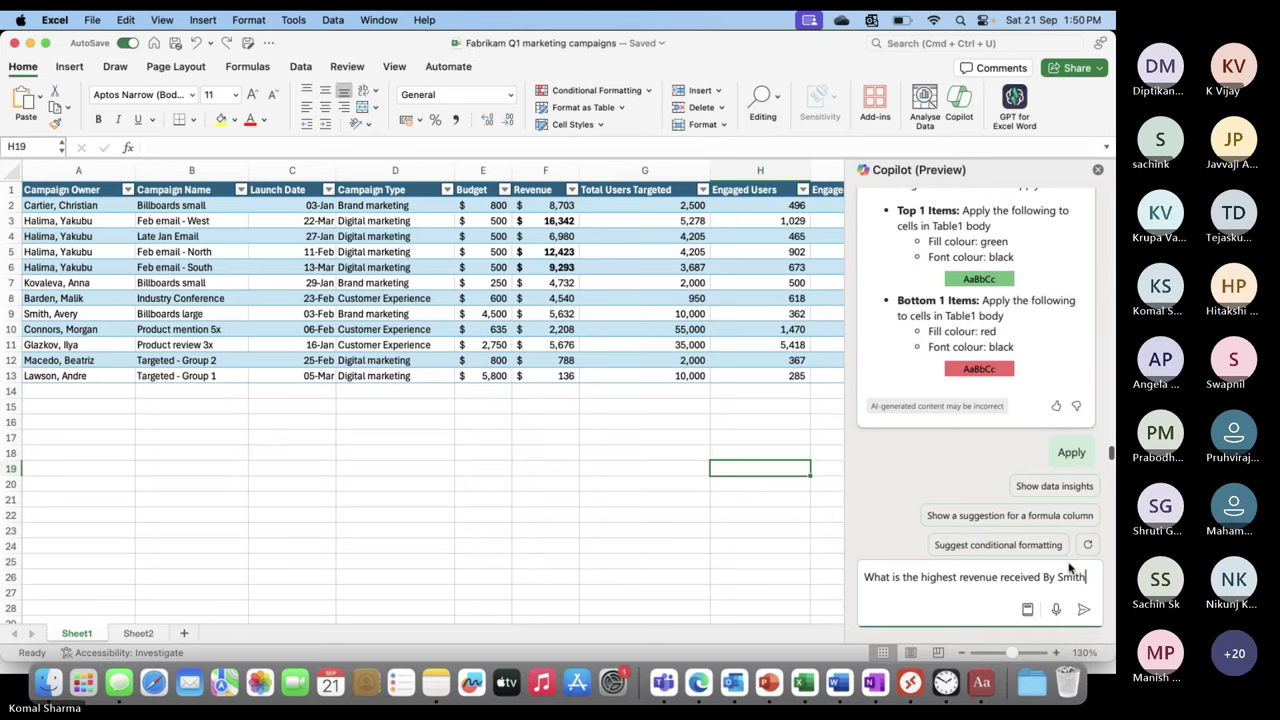
{"action": "key", "text": "Return"}
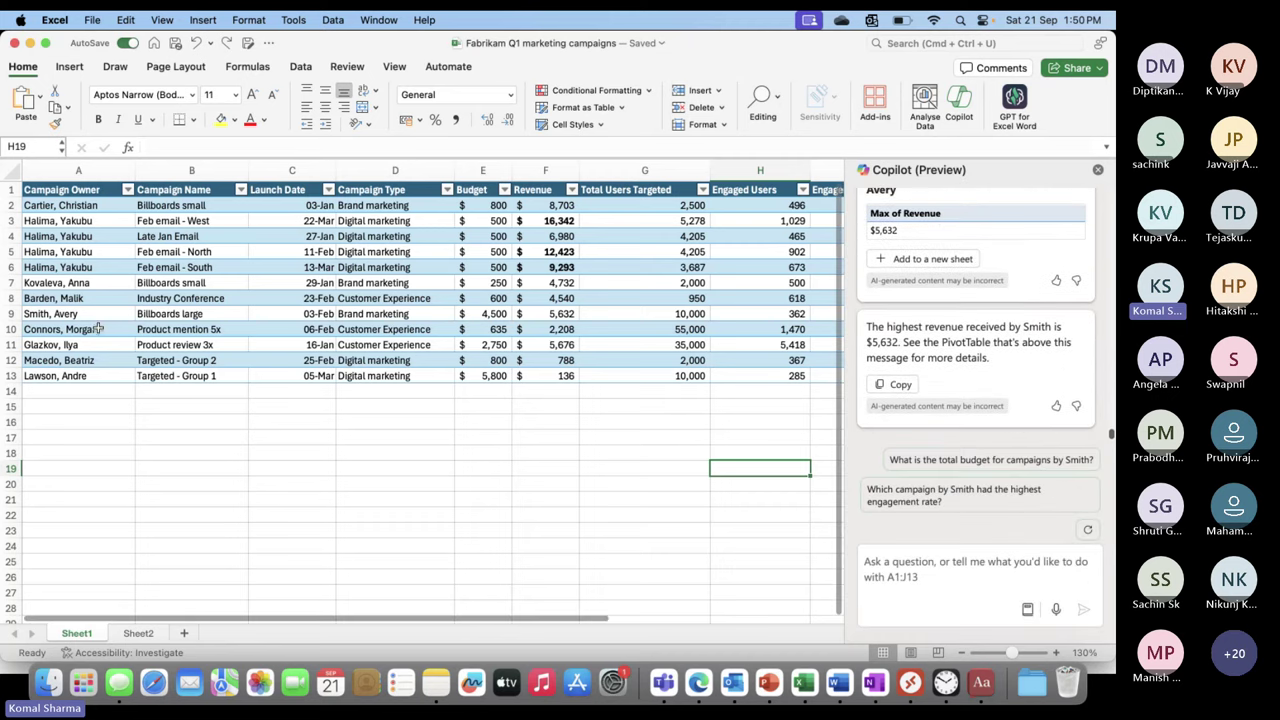
Verify row 9 shows 5,632 revenue, then bring the Teams meeting window to full screen
{"action": "left_click", "coordinate": [31, 313]}
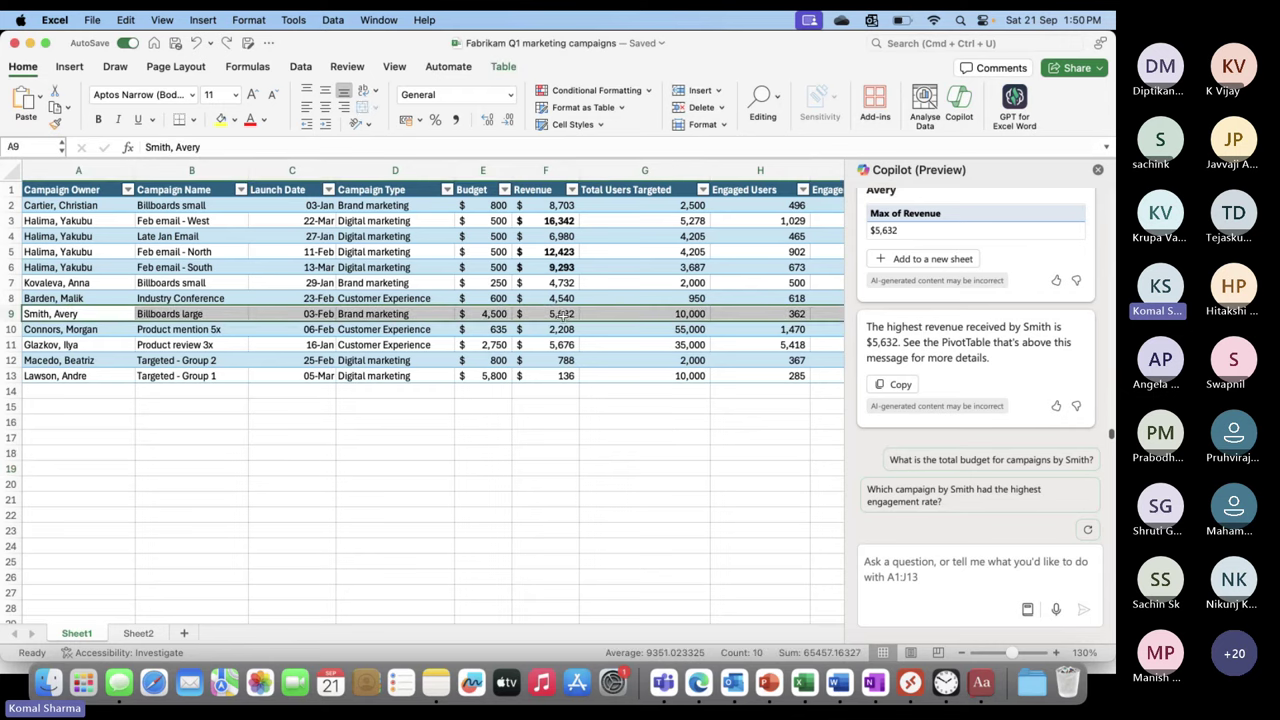
{"action": "left_click", "coordinate": [601, 526]}
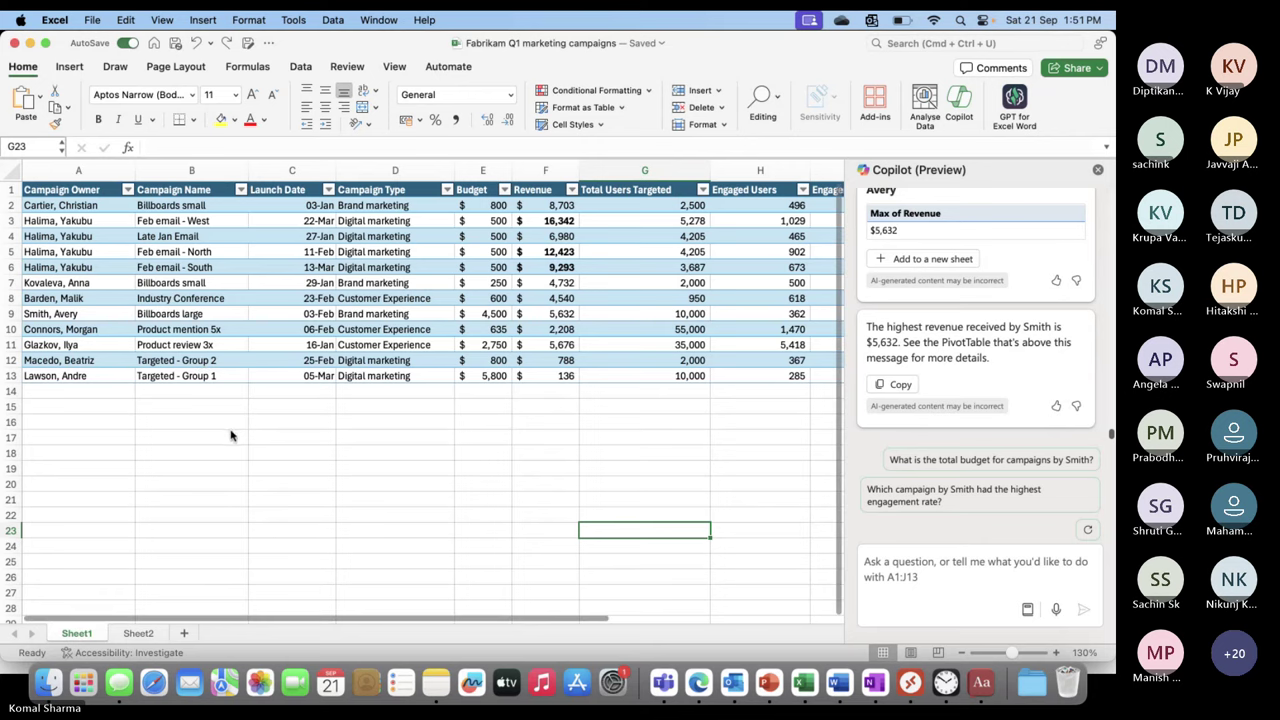
{"action": "key", "text": "super+Tab"}
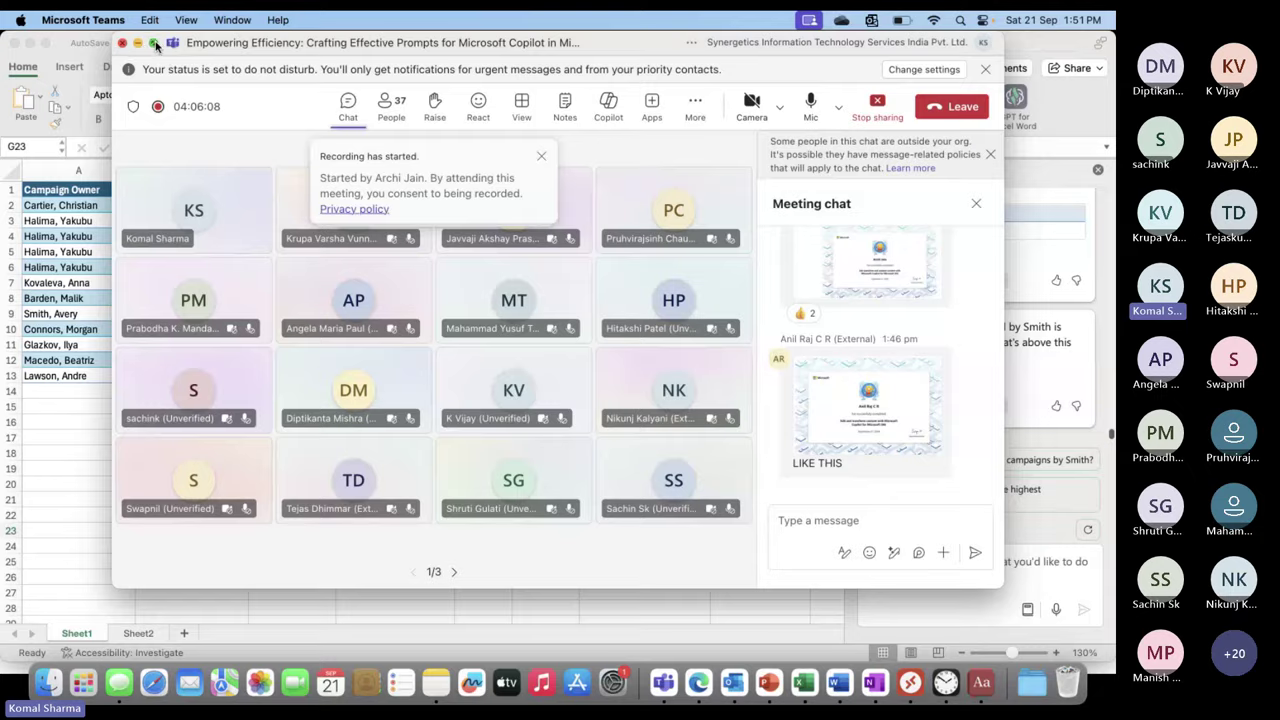
{"action": "left_click", "coordinate": [154, 43]}
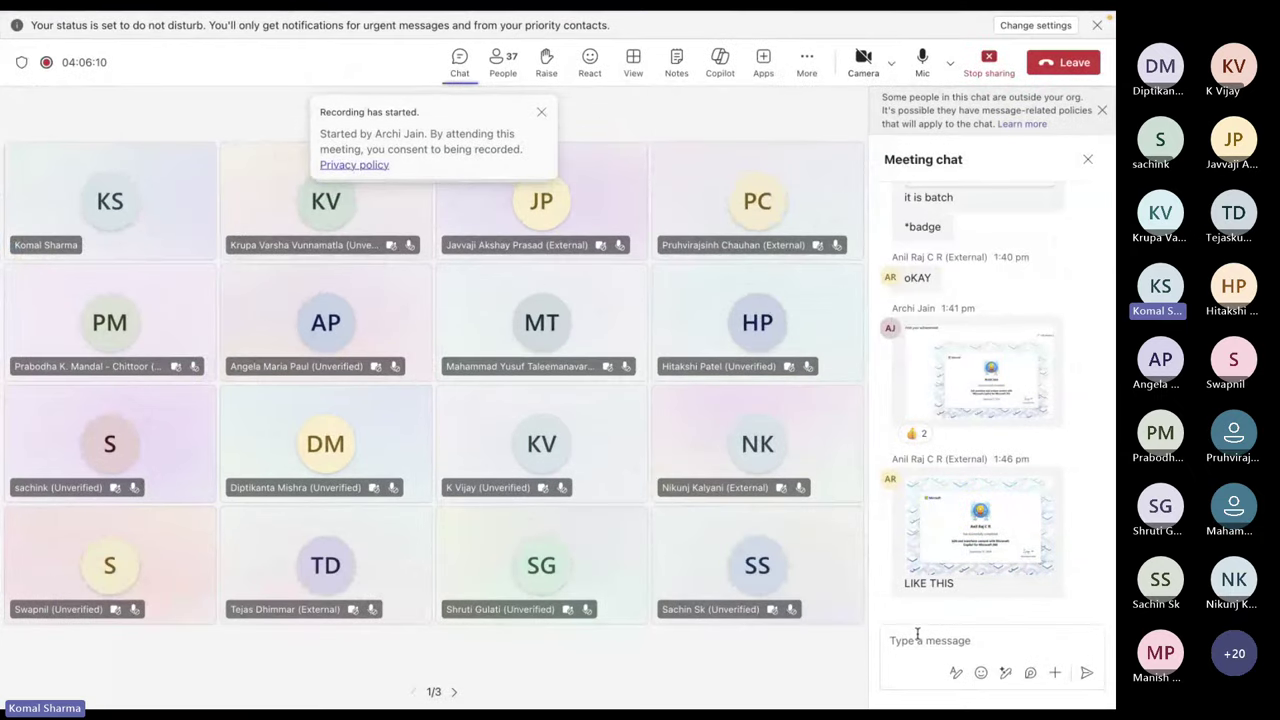